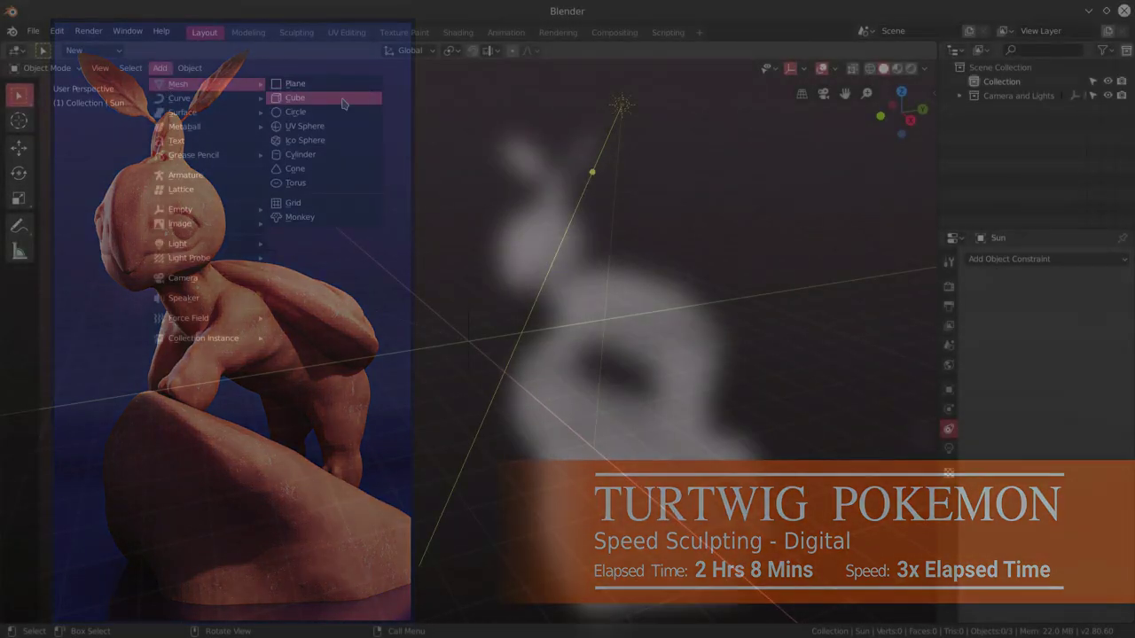
# Add a cube, apply a level-4 Subdivision Surface modifier, and switch to the Sculpting workspace.
pyautogui.click(283, 98)
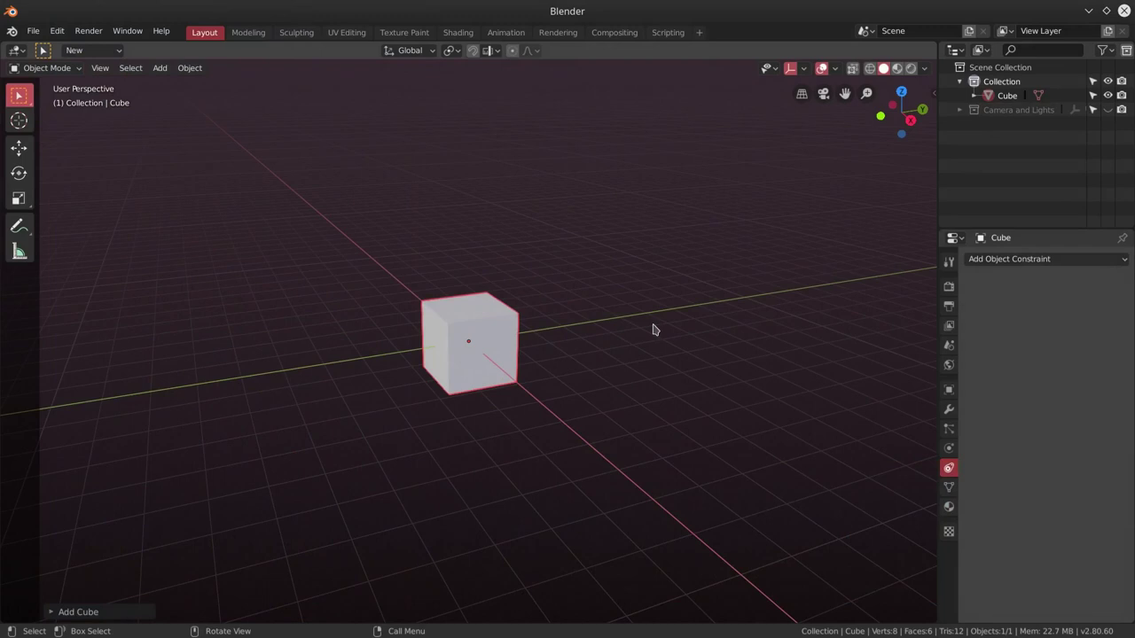
pyautogui.click(949, 408)
pyautogui.click(1045, 258)
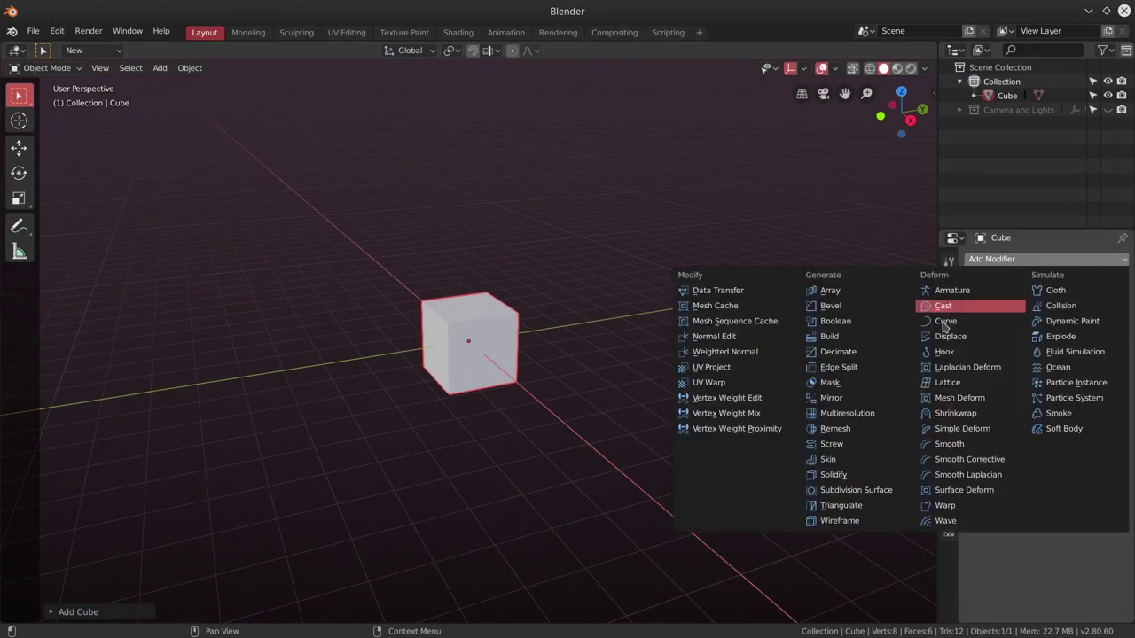
pyautogui.click(838, 492)
pyautogui.moveTo(1011, 349); pyautogui.dragTo(1036, 352)
pyautogui.click(1018, 302)
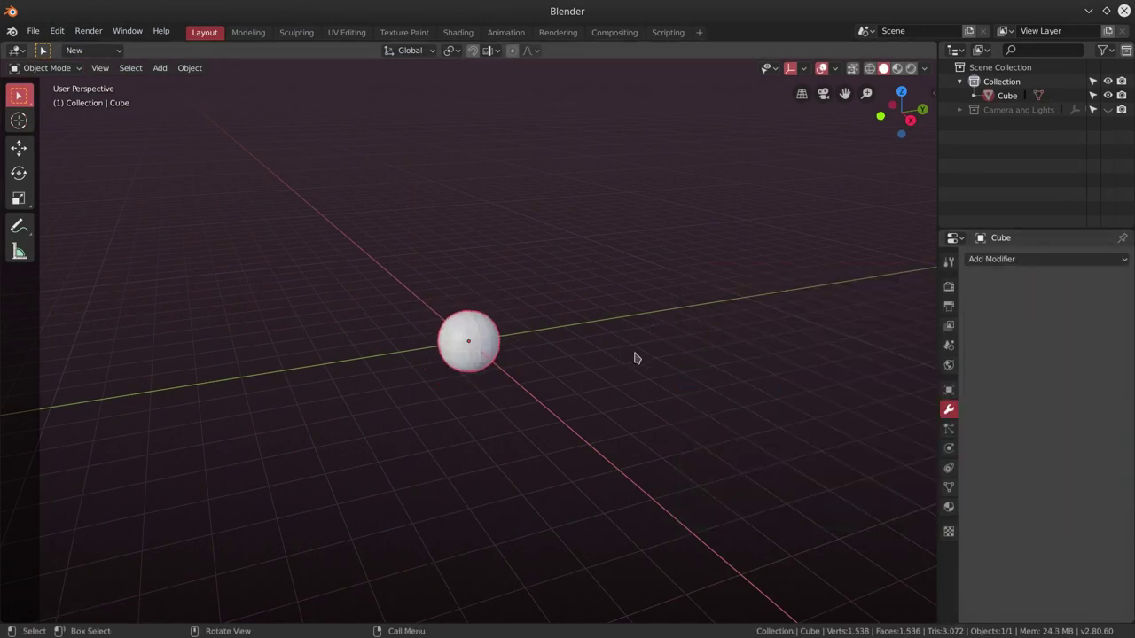
pyautogui.hotkey('ctrl', 'pagedown')
pyautogui.hotkey('ctrl', 'pagedown')
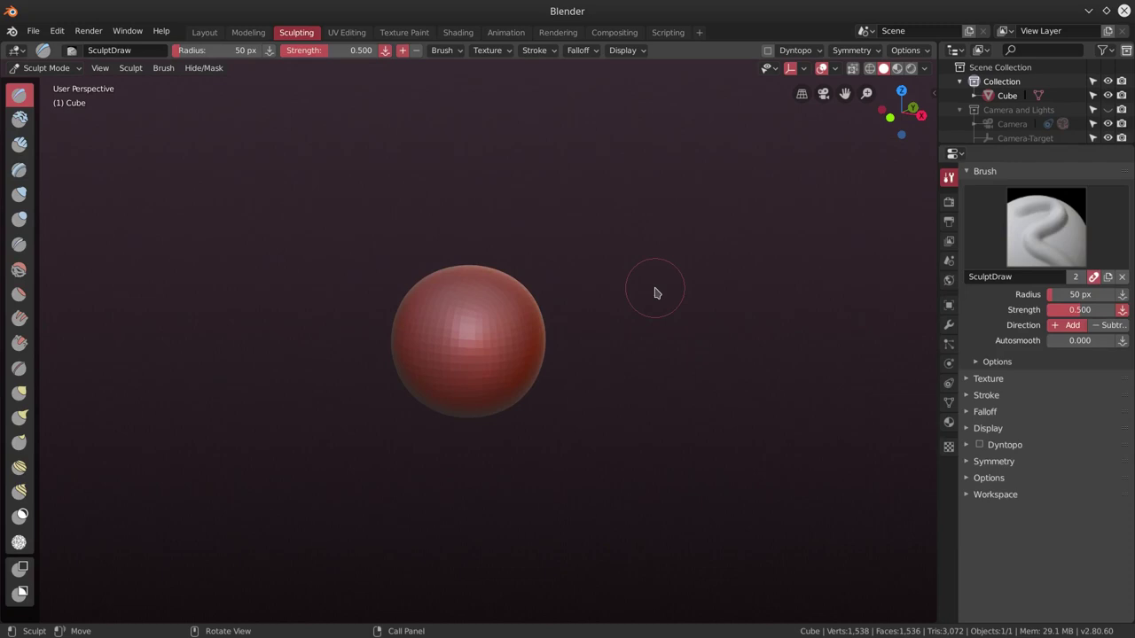
# Save the scene as 2019-05-03-SZone-Weekly.blend in a new 2019-05-03-SZone-Weekly folder, then reopen it.
pyautogui.click(1124, 11)
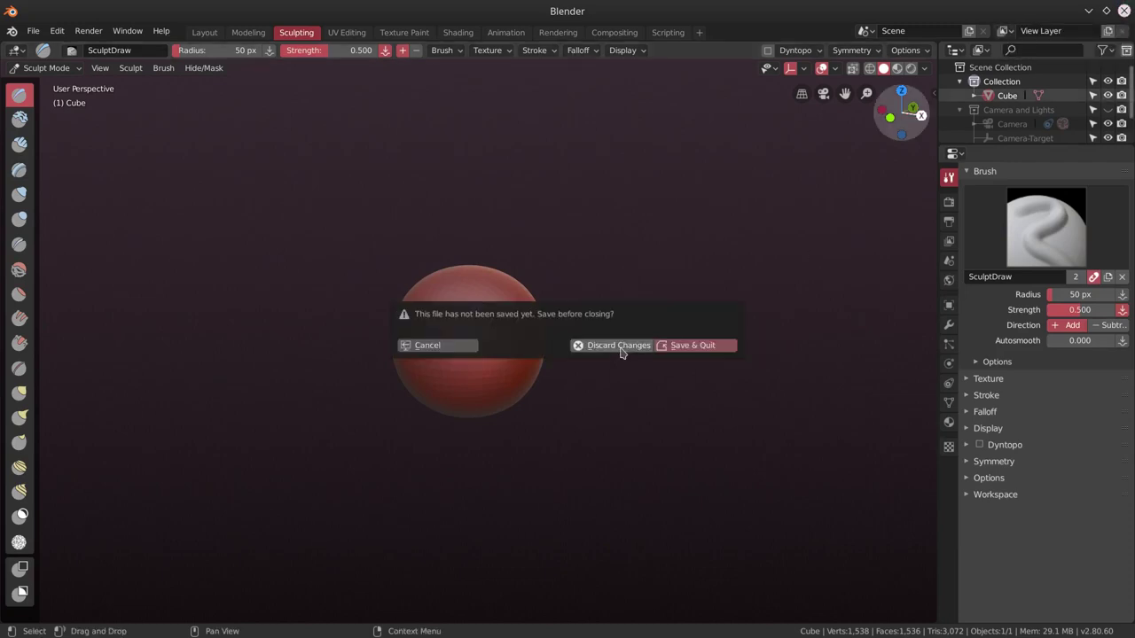
pyautogui.click(700, 347)
pyautogui.click(193, 104)
pyautogui.click(193, 104)
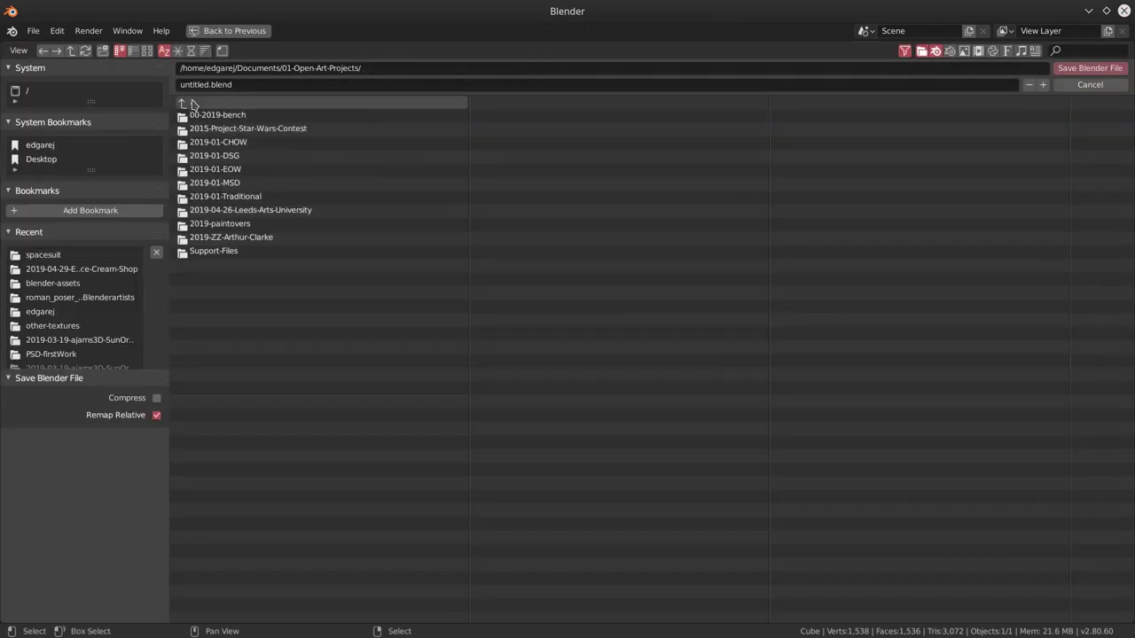
pyautogui.press('i')
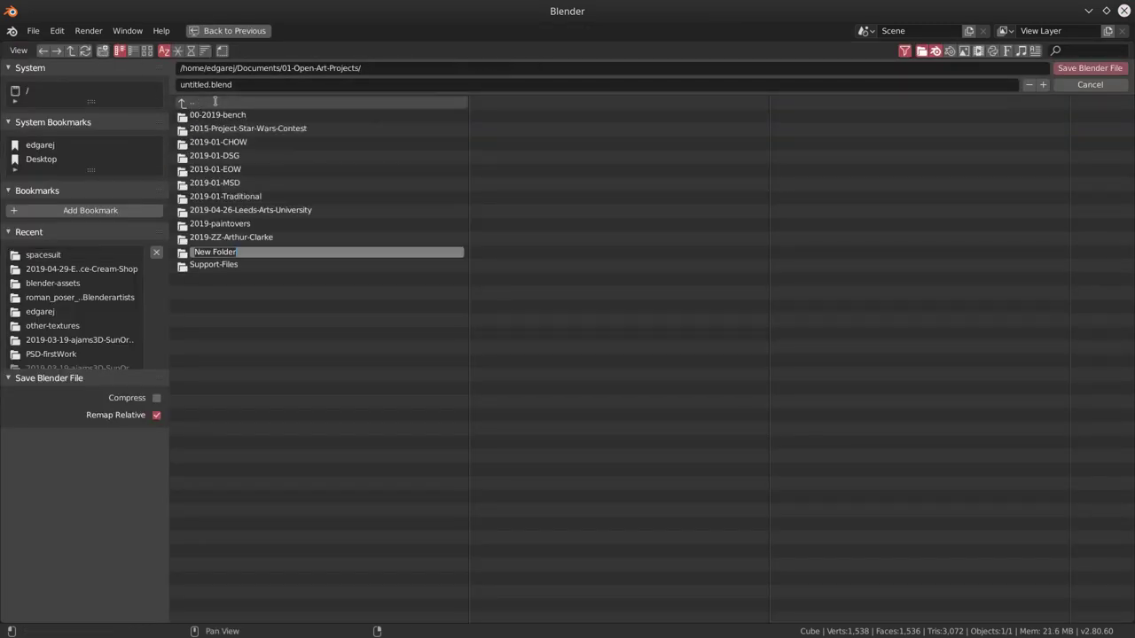
pyautogui.press('Return')
pyautogui.doubleClick(306, 225)
pyautogui.click(210, 85)
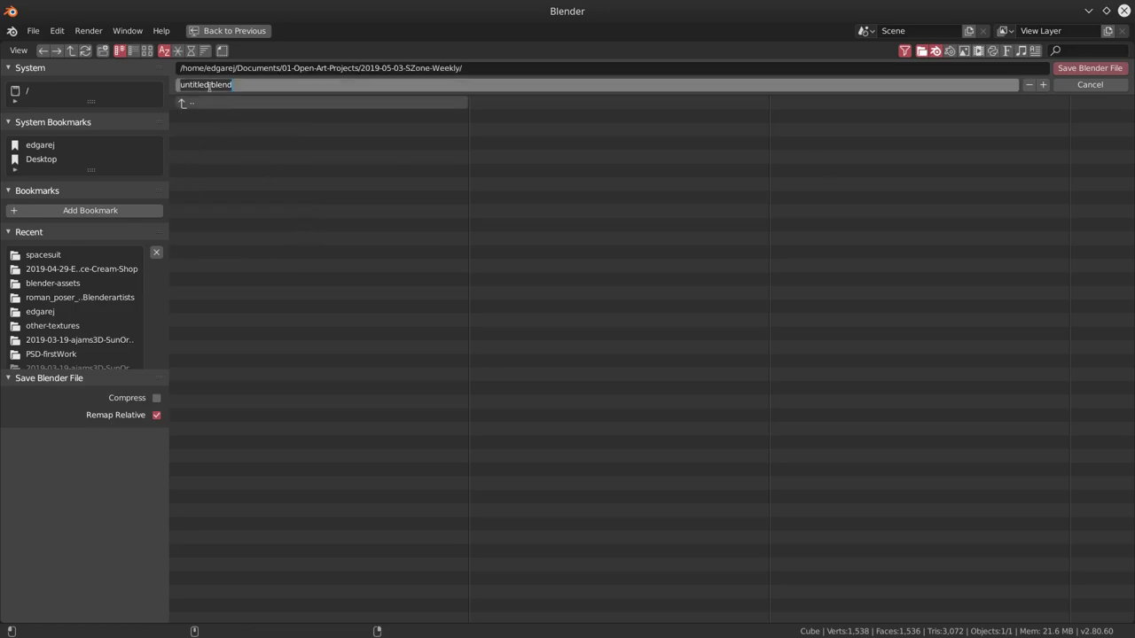
pyautogui.click(1087, 68)
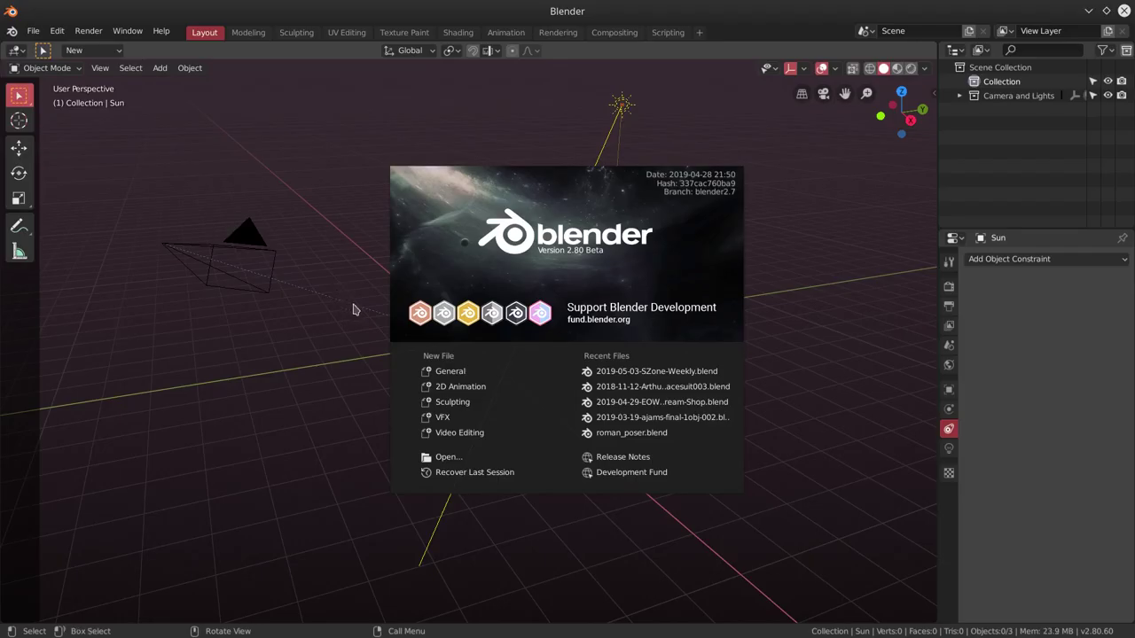
pyautogui.click(623, 372)
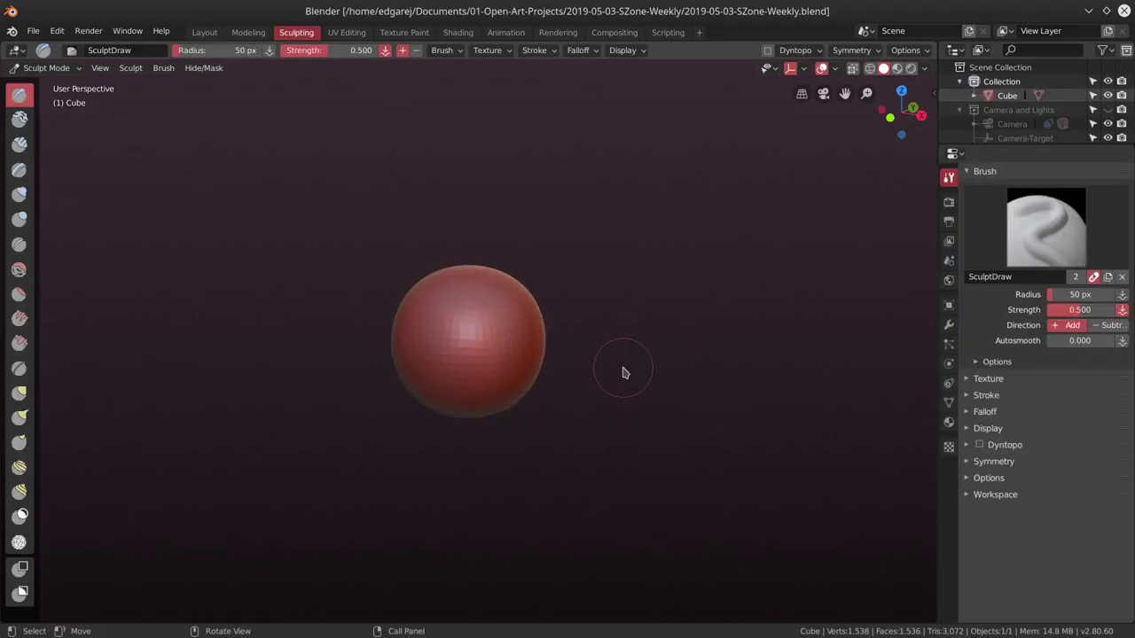
# Set the brush radius to 108 px and enable dynamic topology.
pyautogui.press('f')
pyautogui.click(572, 349)
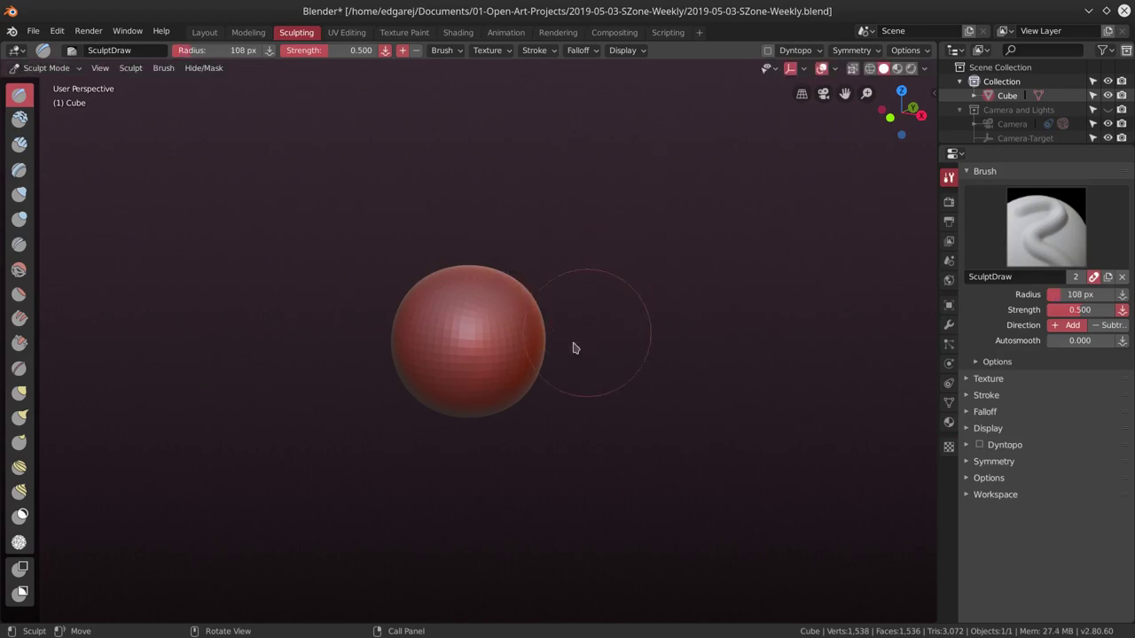
pyautogui.moveTo(568, 258); pyautogui.dragTo(577, 268, button='middle')
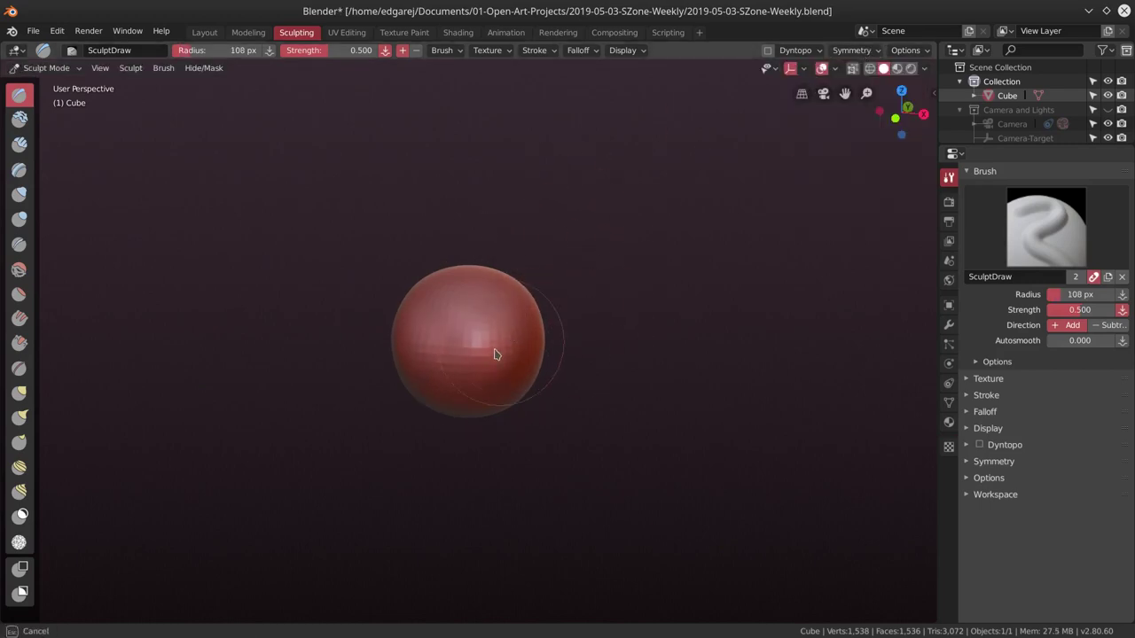
pyautogui.click(768, 50)
pyautogui.click(795, 50)
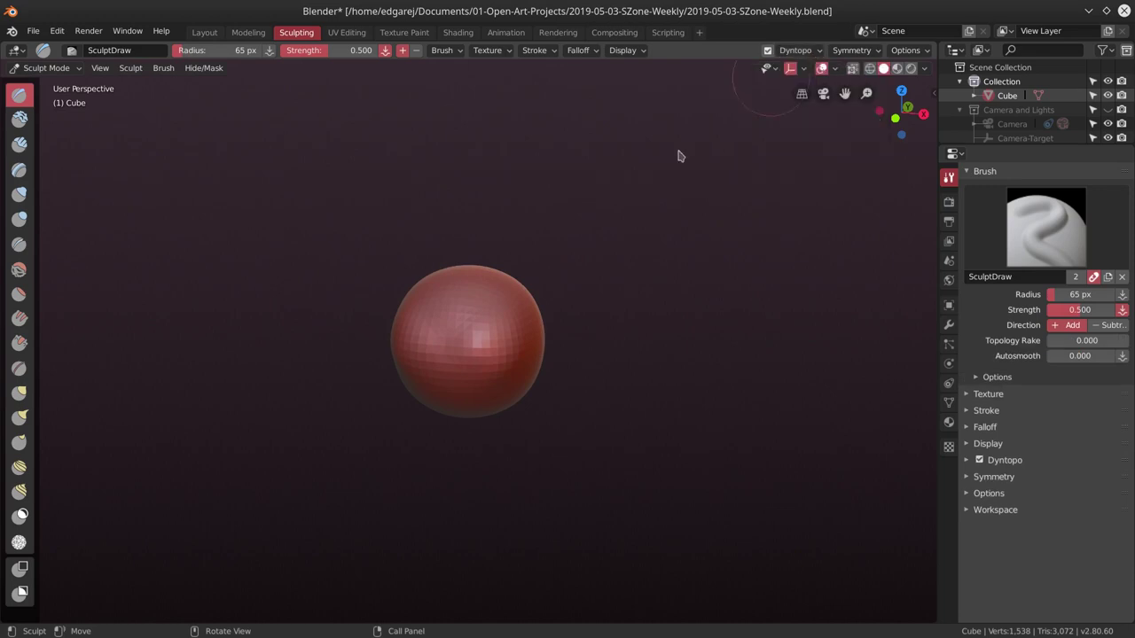
# Sculpt Draw strokes that push the sphere into a lopsided teardrop shape.
pyautogui.moveTo(367, 362); pyautogui.dragTo(455, 387)
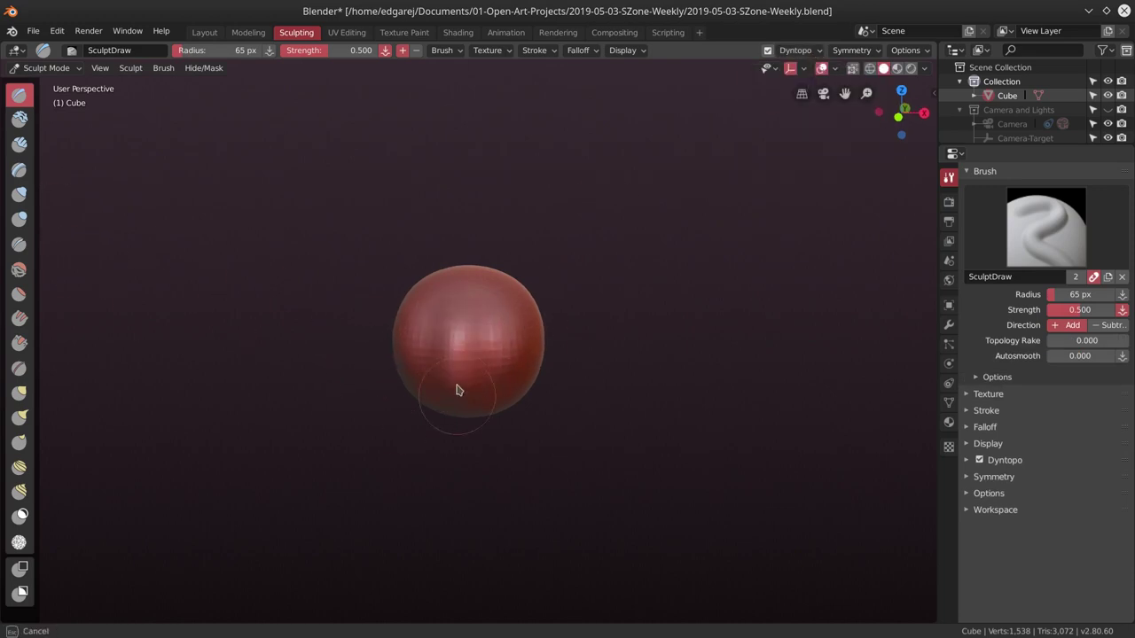
pyautogui.moveTo(489, 314)
pyautogui.mouseDown()
pyautogui.moveTo(496, 283)
pyautogui.moveTo(481, 241)
pyautogui.mouseUp()
pyautogui.moveTo(481, 240); pyautogui.dragTo(428, 351, button='middle')
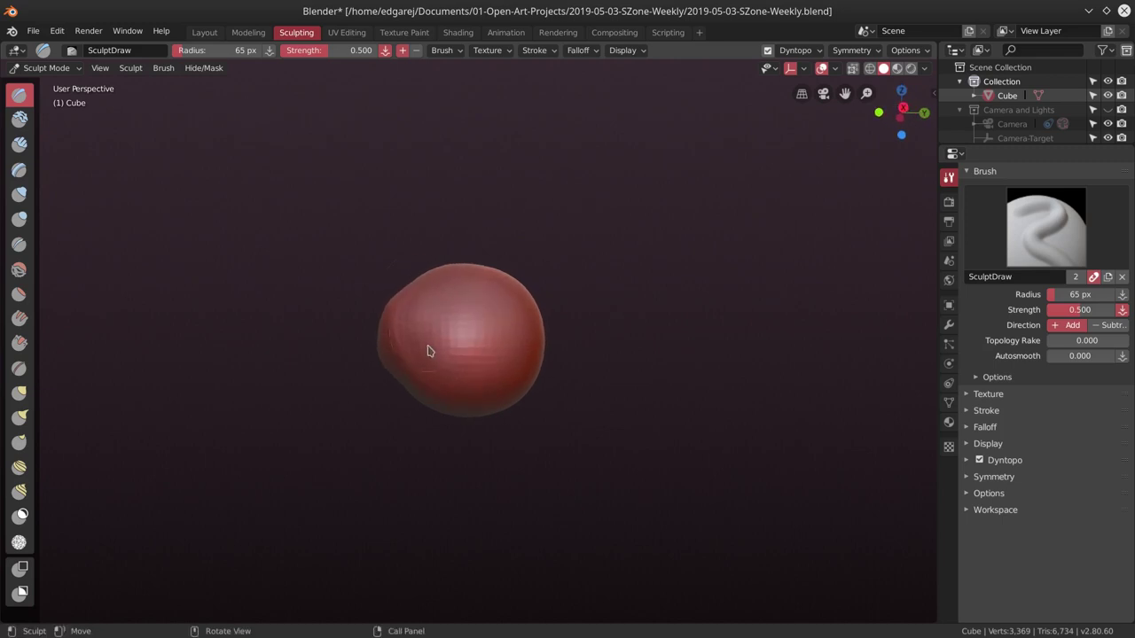
pyautogui.moveTo(409, 357); pyautogui.dragTo(443, 347)
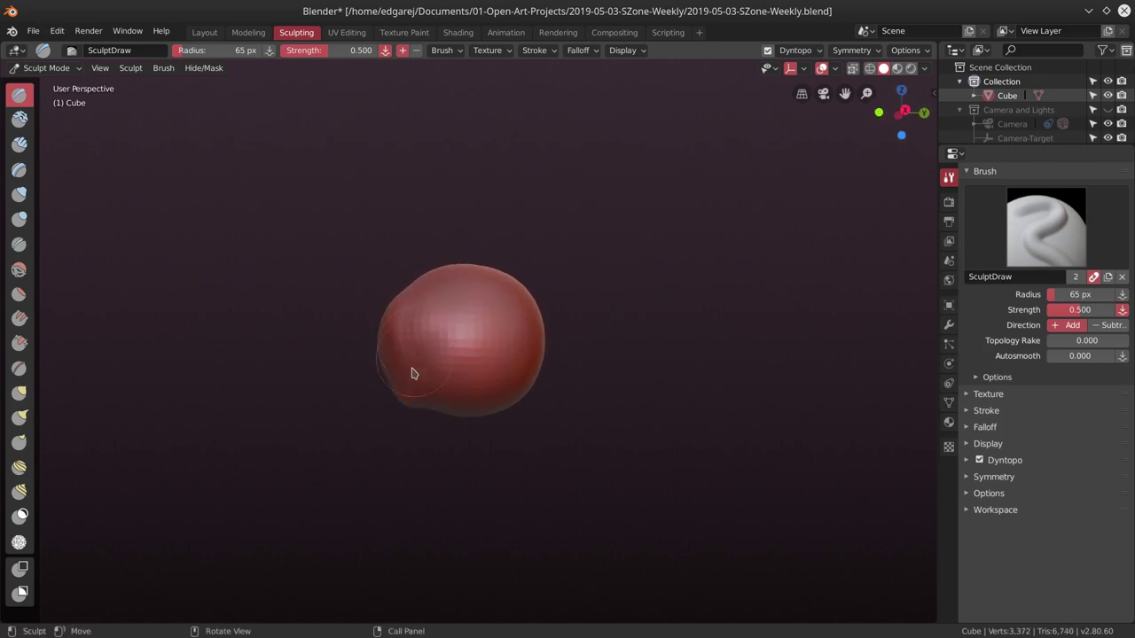
pyautogui.moveTo(413, 304); pyautogui.dragTo(444, 379, button='middle')
pyautogui.moveTo(444, 379)
pyautogui.mouseDown()
pyautogui.moveTo(458, 396)
pyautogui.moveTo(517, 325)
pyautogui.moveTo(479, 310)
pyautogui.moveTo(450, 388)
pyautogui.moveTo(471, 304)
pyautogui.mouseUp()
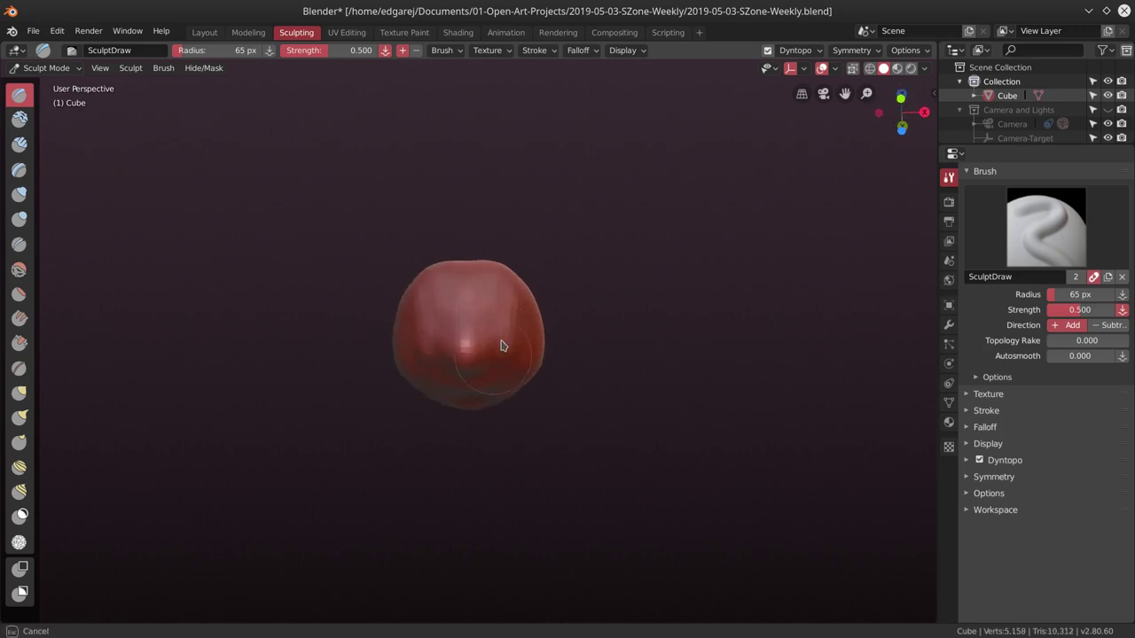
pyautogui.moveTo(519, 405); pyautogui.dragTo(485, 360, button='middle')
pyautogui.moveTo(544, 417)
pyautogui.mouseDown()
pyautogui.moveTo(456, 354)
pyautogui.moveTo(468, 338)
pyautogui.mouseUp()
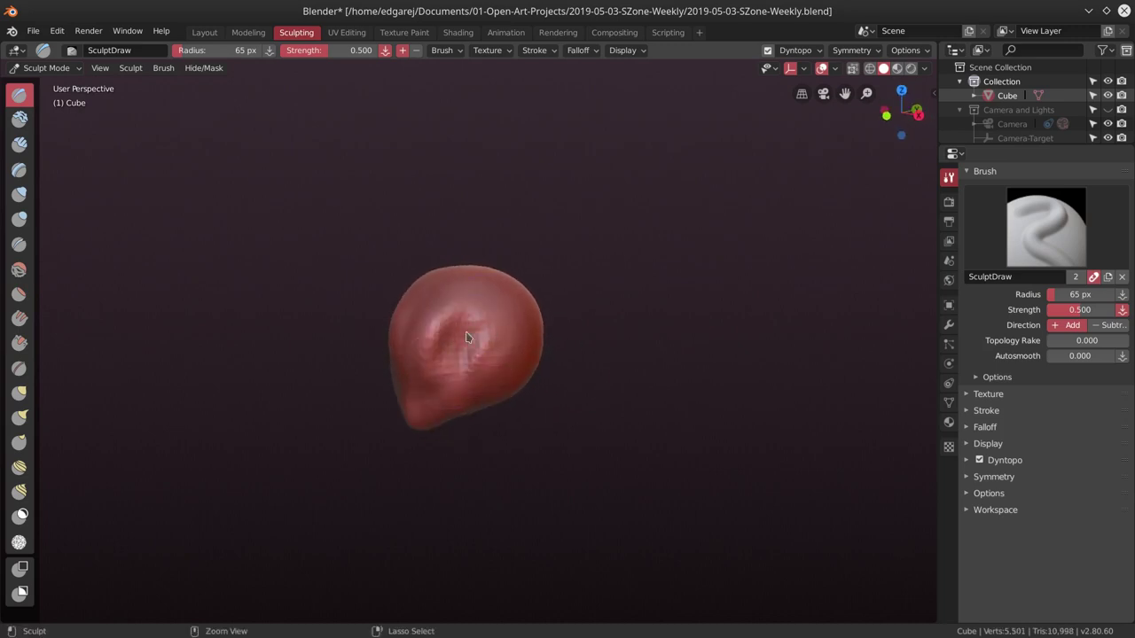
pyautogui.moveTo(459, 338)
pyautogui.mouseDown(button='middle')
pyautogui.moveTo(484, 319)
pyautogui.moveTo(375, 390)
pyautogui.moveTo(423, 342)
pyautogui.mouseUp(button='middle')
pyautogui.moveTo(481, 309); pyautogui.dragTo(507, 356, button='middle')
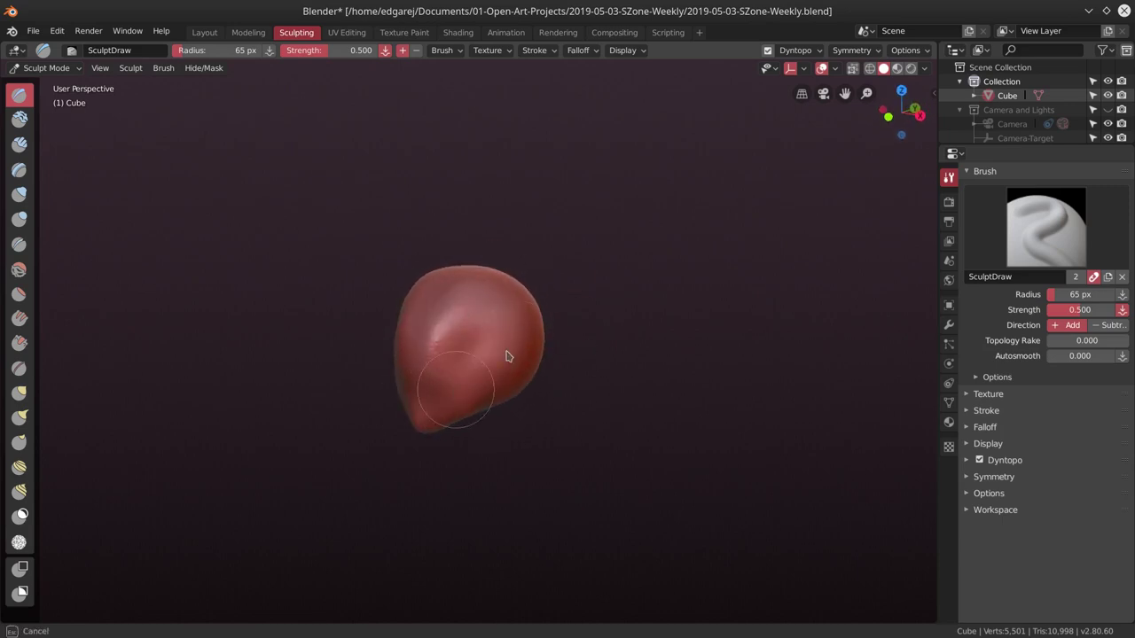
# Shrink the brush to 37 px and raise a small bump on the face.
pyautogui.press('f')
pyautogui.click(479, 348)
pyautogui.click(494, 340)
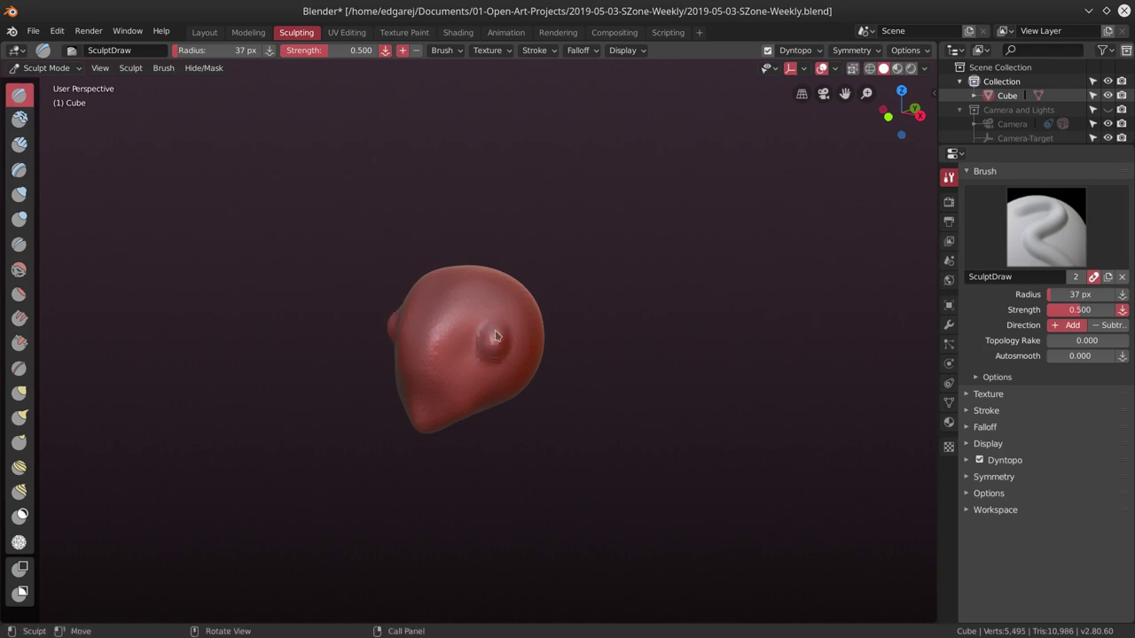
pyautogui.moveTo(494, 361); pyautogui.dragTo(492, 276, button='middle')
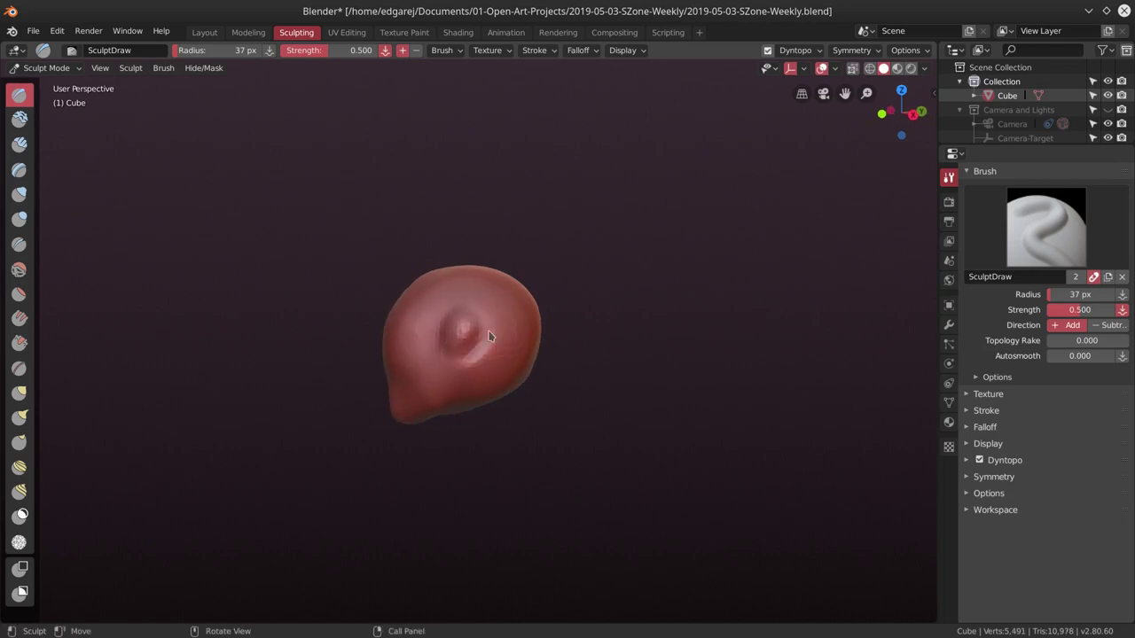
pyautogui.scroll(2, 460, 368)
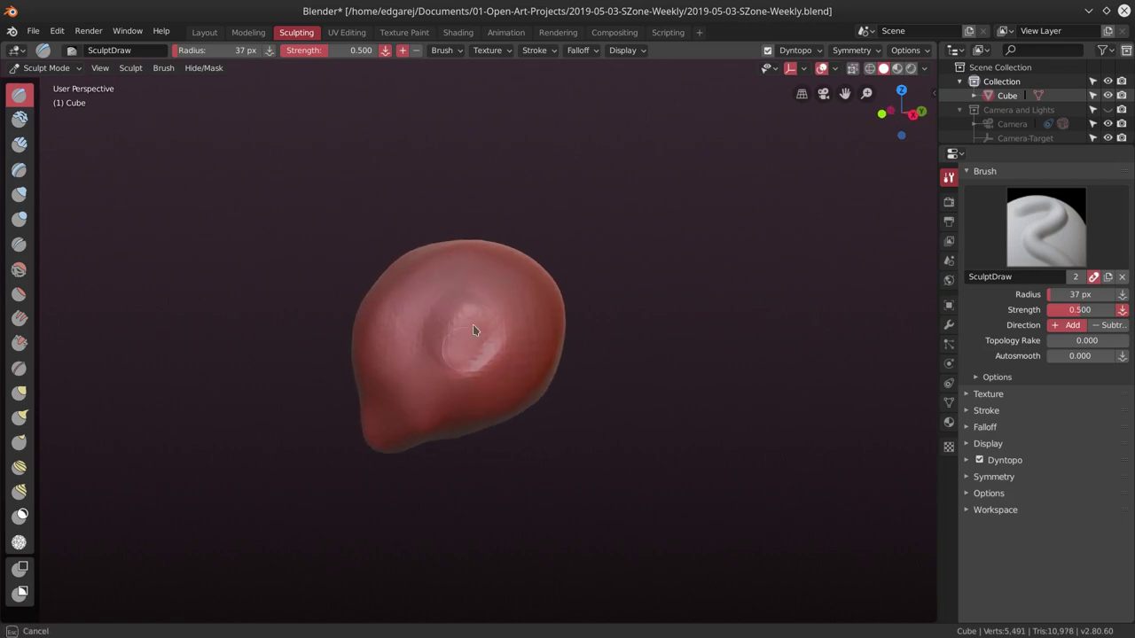
pyautogui.moveTo(449, 340)
pyautogui.mouseDown(button='middle')
pyautogui.moveTo(475, 305)
pyautogui.moveTo(477, 348)
pyautogui.mouseUp(button='middle')
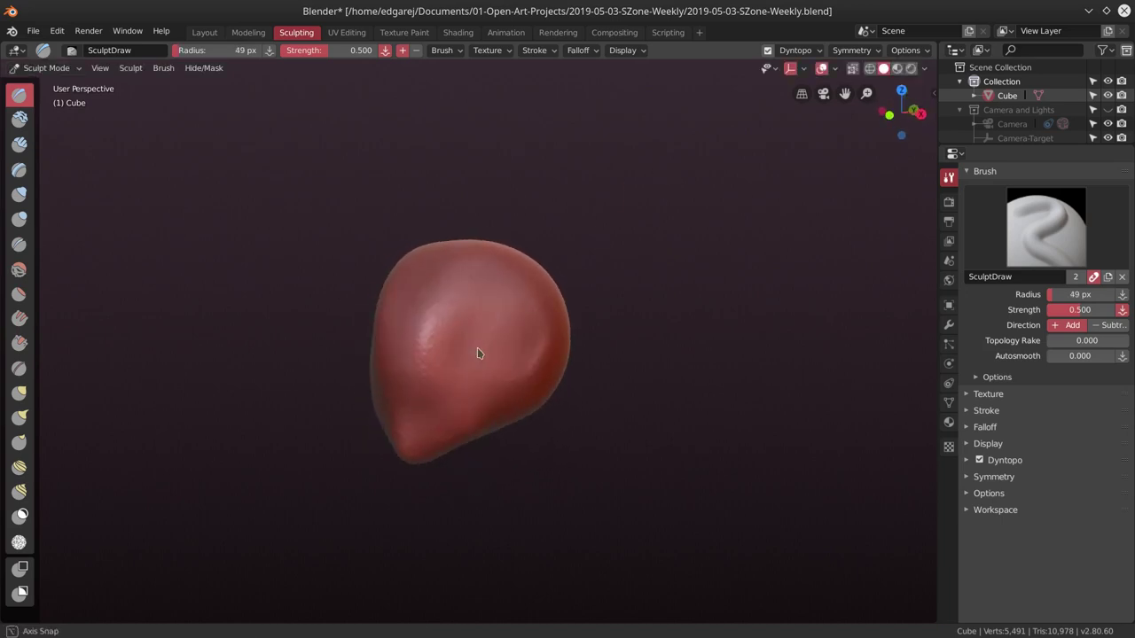
pyautogui.click(20, 293)
# Flatten broad areas of the head with a 77 px Flatten/Contrast brush.
pyautogui.press('f')
pyautogui.moveTo(489, 310); pyautogui.dragTo(506, 385)
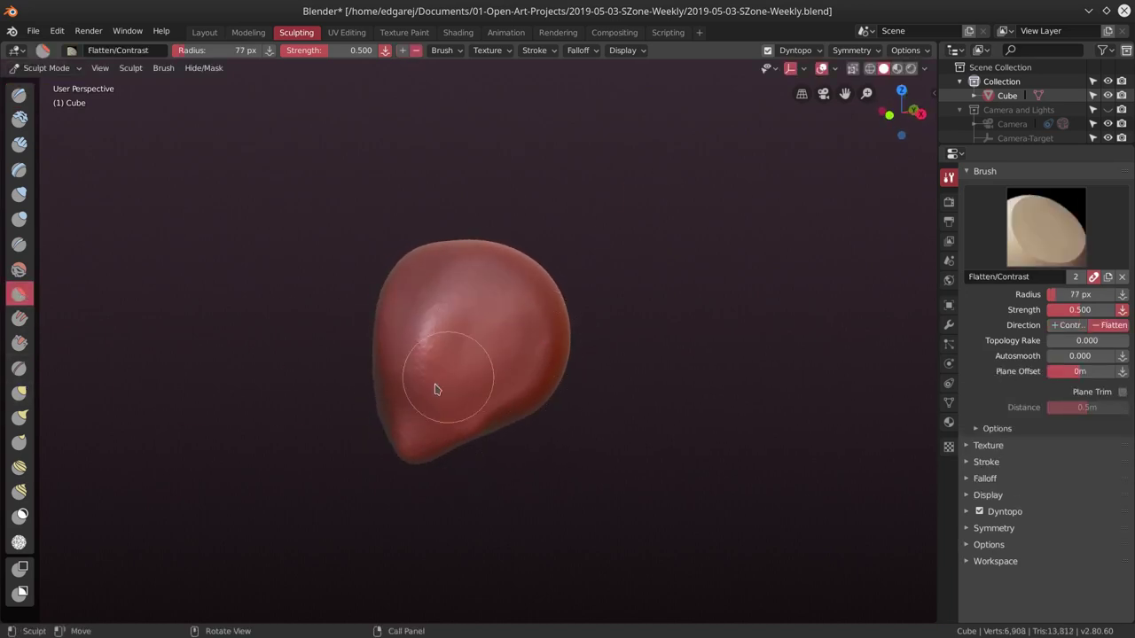
pyautogui.moveTo(435, 317)
pyautogui.mouseDown()
pyautogui.moveTo(450, 334)
pyautogui.moveTo(474, 308)
pyautogui.mouseUp()
pyautogui.moveTo(474, 309); pyautogui.dragTo(492, 348, button='middle')
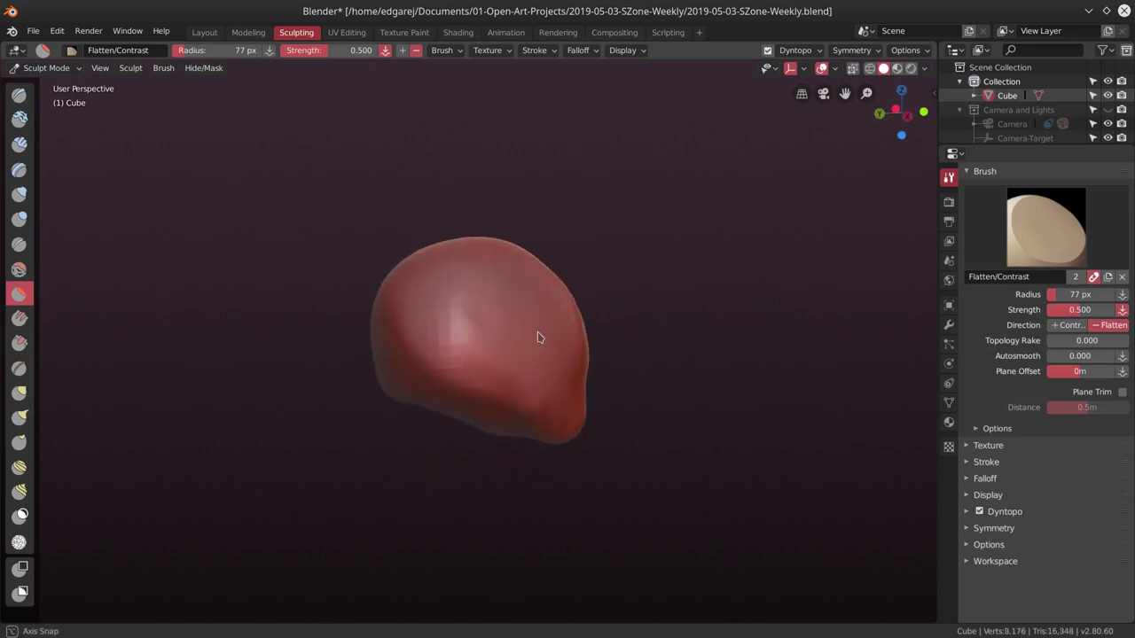
# Build a rounded bulge on the front with the Blob brush at 47 px.
pyautogui.click(19, 218)
pyautogui.moveTo(536, 359); pyautogui.dragTo(561, 361)
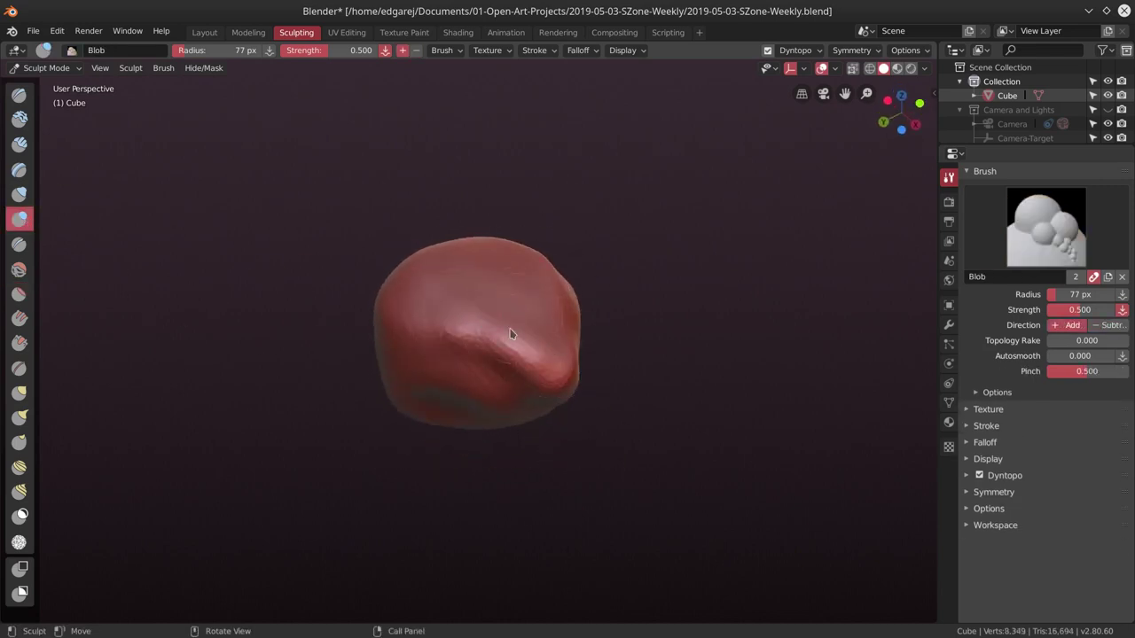
pyautogui.moveTo(509, 333)
pyautogui.mouseDown(button='middle')
pyautogui.moveTo(440, 310)
pyautogui.moveTo(542, 378)
pyautogui.mouseUp(button='middle')
pyautogui.moveTo(585, 442)
pyautogui.mouseDown(button='middle')
pyautogui.moveTo(420, 327)
pyautogui.moveTo(248, 278)
pyautogui.mouseUp(button='middle')
pyautogui.press('f')
pyautogui.click(469, 266)
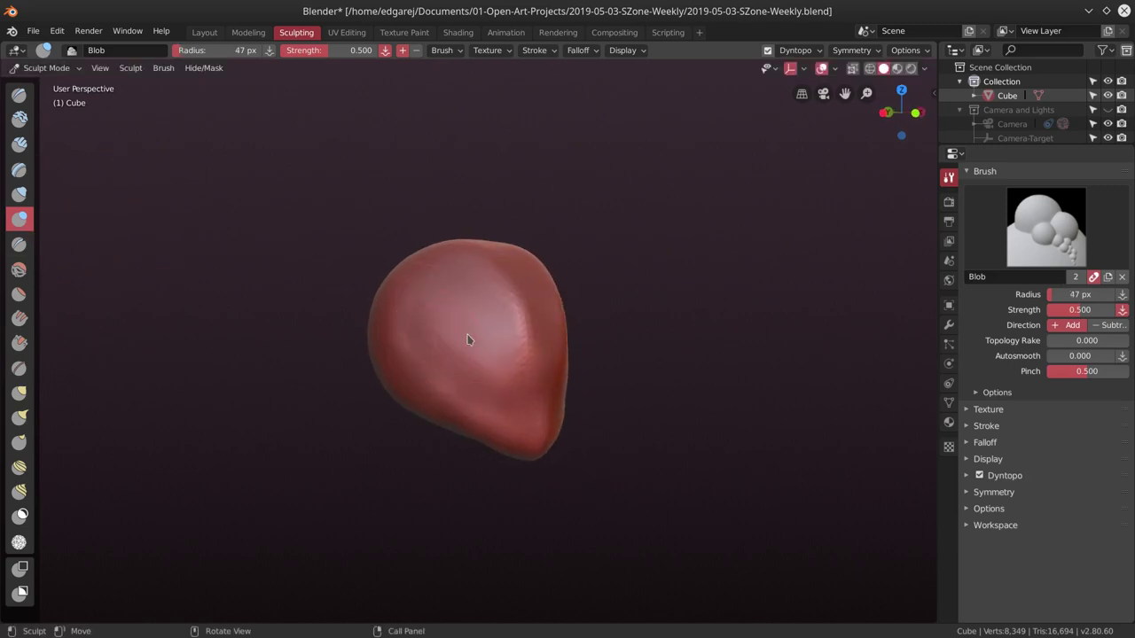
pyautogui.moveTo(469, 266); pyautogui.dragTo(521, 341, button='middle')
pyautogui.moveTo(493, 367); pyautogui.dragTo(497, 355)
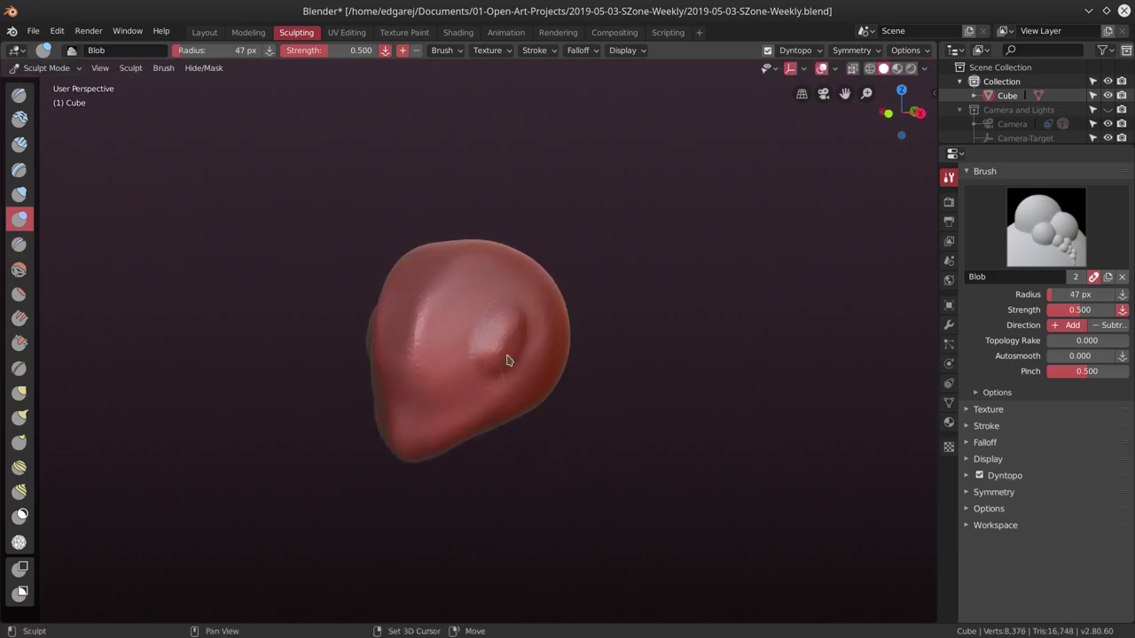
pyautogui.moveTo(508, 360)
pyautogui.mouseDown(button='middle')
pyautogui.moveTo(486, 335)
pyautogui.moveTo(463, 348)
pyautogui.mouseUp(button='middle')
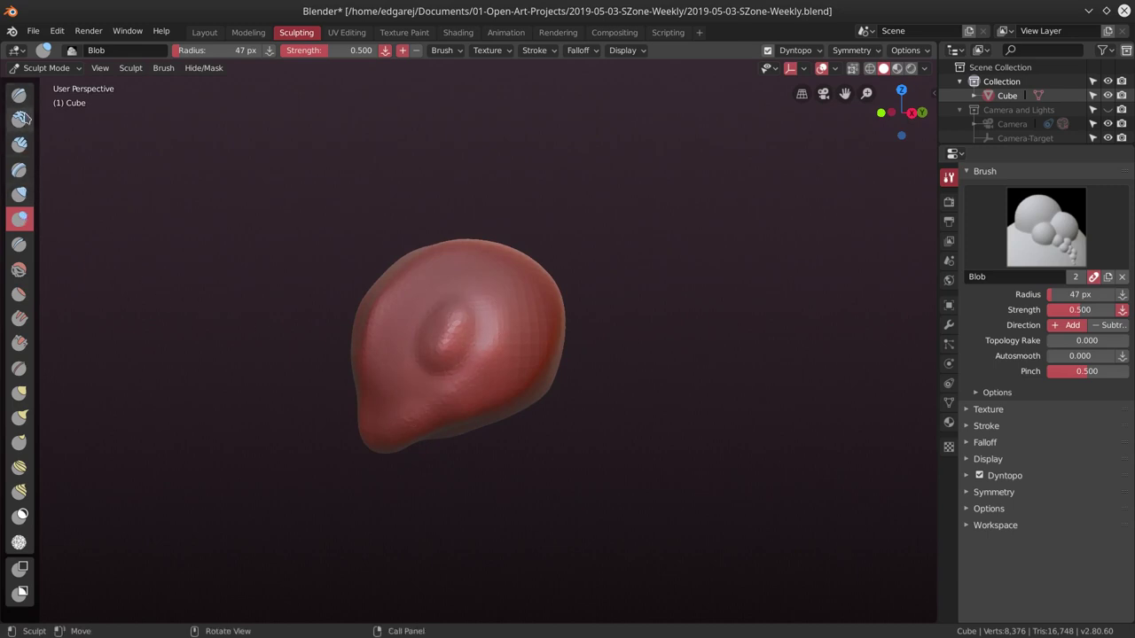
# Carve a V-shaped mouth groove across the lower front with a 27 px Crease brush.
pyautogui.click(18, 244)
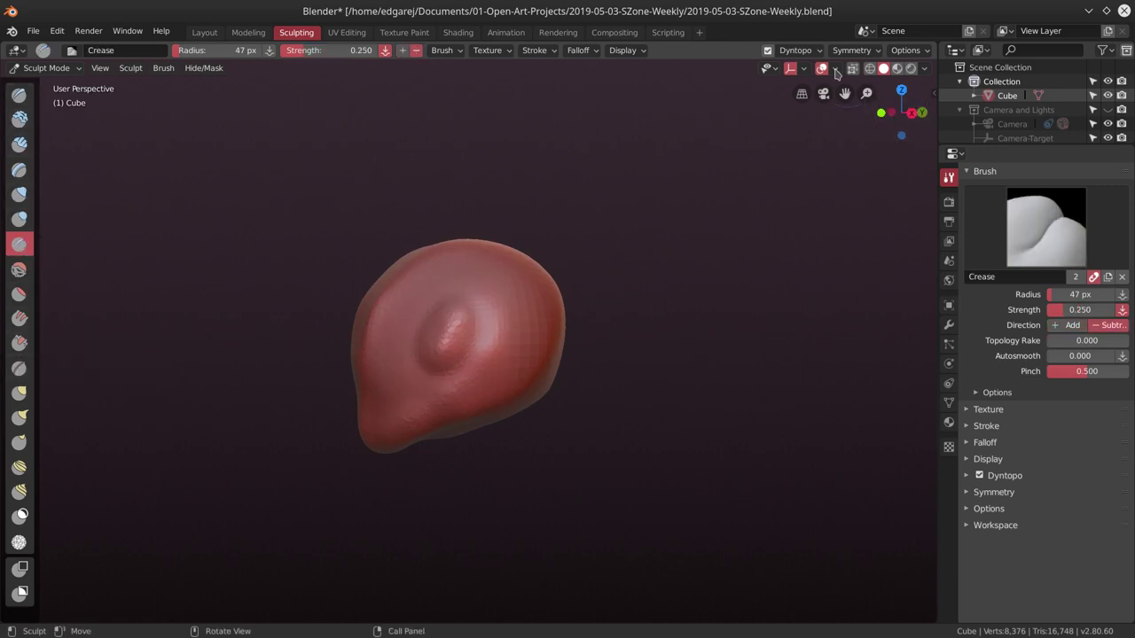
pyautogui.click(851, 49)
pyautogui.press('f')
pyautogui.click(412, 393)
pyautogui.moveTo(421, 383)
pyautogui.mouseDown(button='middle')
pyautogui.moveTo(431, 405)
pyautogui.moveTo(421, 381)
pyautogui.mouseUp(button='middle')
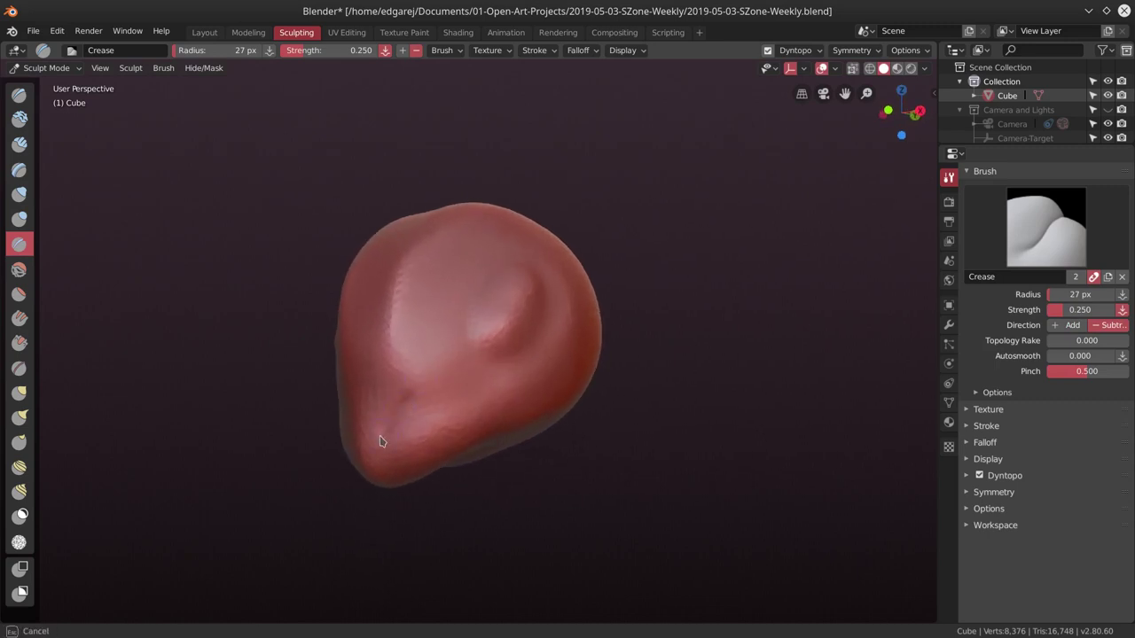
pyautogui.moveTo(391, 423)
pyautogui.mouseDown(button='middle')
pyautogui.moveTo(392, 398)
pyautogui.moveTo(486, 461)
pyautogui.moveTo(427, 398)
pyautogui.mouseUp(button='middle')
pyautogui.moveTo(421, 398)
pyautogui.mouseDown()
pyautogui.moveTo(433, 409)
pyautogui.moveTo(499, 400)
pyautogui.moveTo(490, 408)
pyautogui.mouseUp()
pyautogui.moveTo(489, 408); pyautogui.dragTo(429, 455, button='middle')
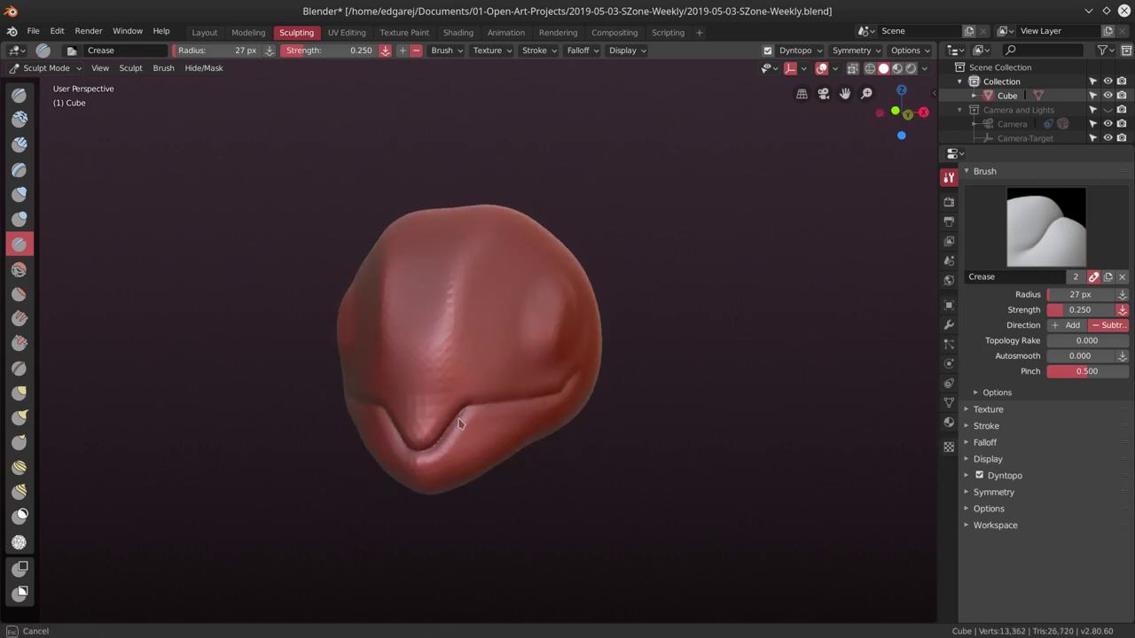
pyautogui.moveTo(459, 424); pyautogui.dragTo(463, 422)
pyautogui.moveTo(463, 422)
pyautogui.mouseDown(button='middle')
pyautogui.moveTo(438, 321)
pyautogui.moveTo(478, 304)
pyautogui.moveTo(597, 374)
pyautogui.mouseUp(button='middle')
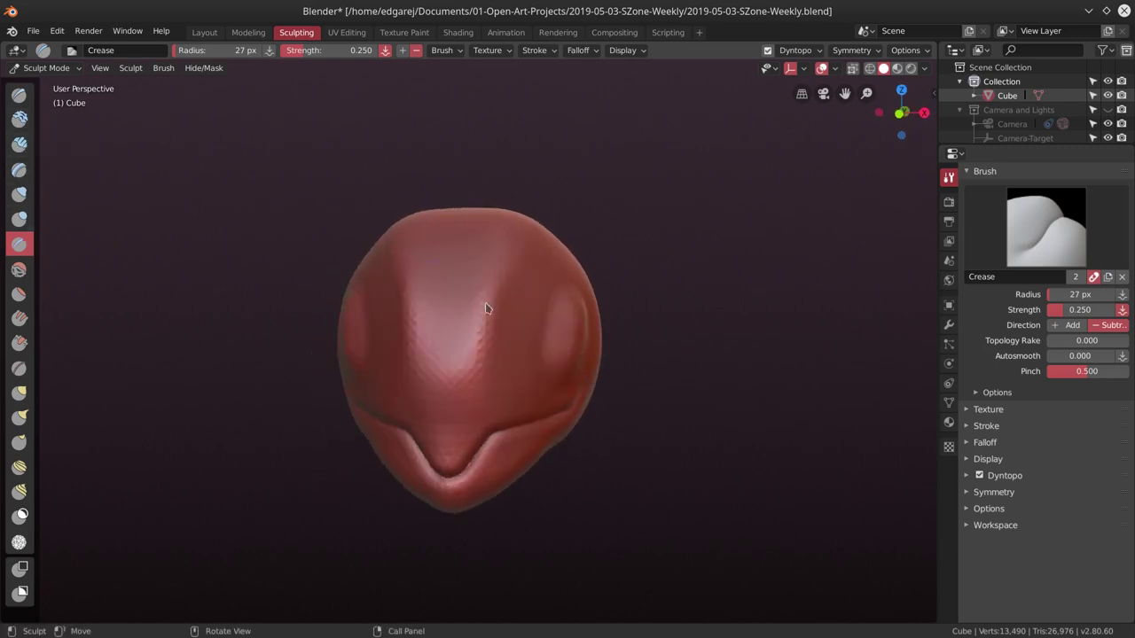
# Build a raised ridge down the face centre with a 54 px Clay Strips brush.
pyautogui.click(19, 143)
pyautogui.click(979, 429)
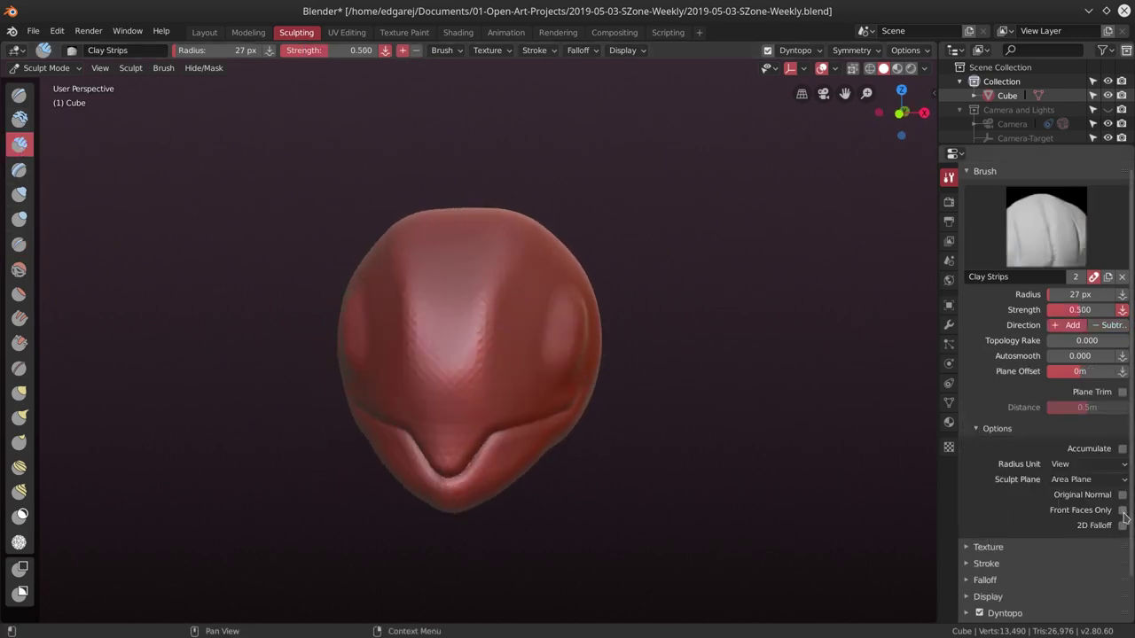
pyautogui.press('f')
pyautogui.click(482, 370)
pyautogui.moveTo(481, 369)
pyautogui.mouseDown(button='middle')
pyautogui.moveTo(413, 349)
pyautogui.moveTo(443, 346)
pyautogui.mouseUp(button='middle')
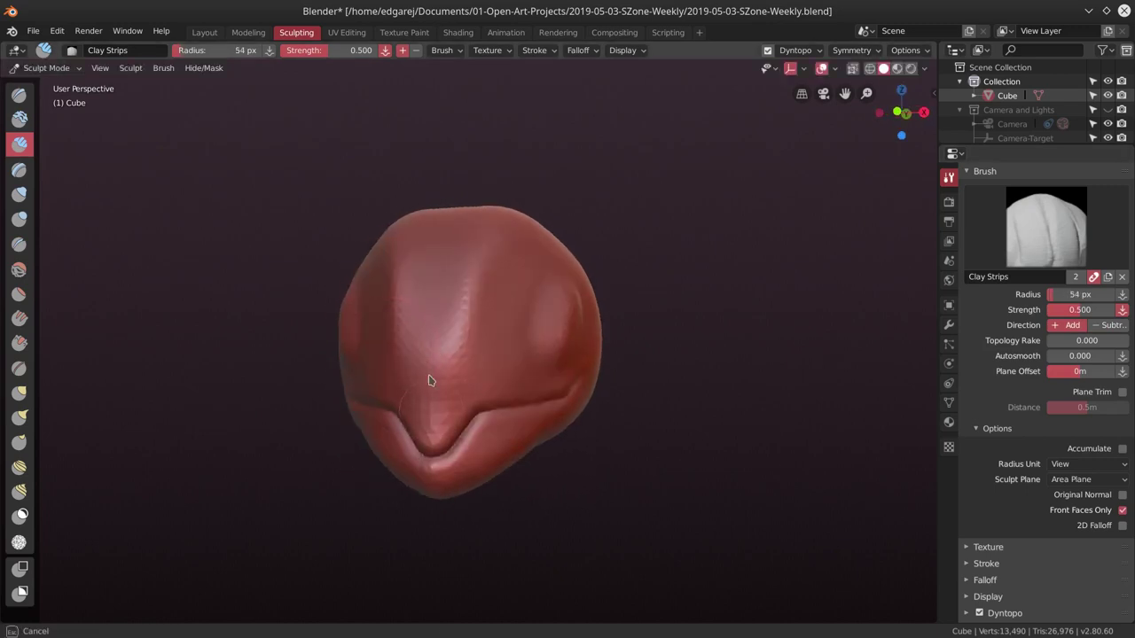
pyautogui.moveTo(470, 359); pyautogui.dragTo(447, 350)
pyautogui.click(795, 50)
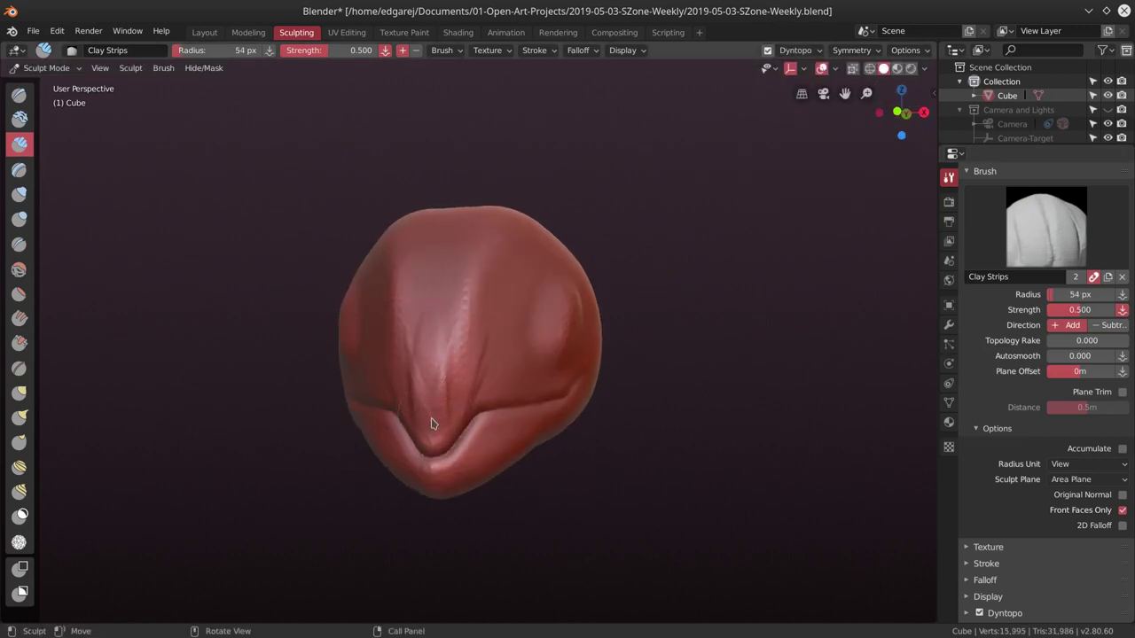
pyautogui.moveTo(439, 363)
pyautogui.mouseDown(button='middle')
pyautogui.moveTo(459, 337)
pyautogui.moveTo(439, 328)
pyautogui.moveTo(437, 351)
pyautogui.mouseUp(button='middle')
# Reduce the radius to 34 px and switch to Crease to groove the ridge sides.
pyautogui.press('[')
pyautogui.press('[')
pyautogui.press('[')
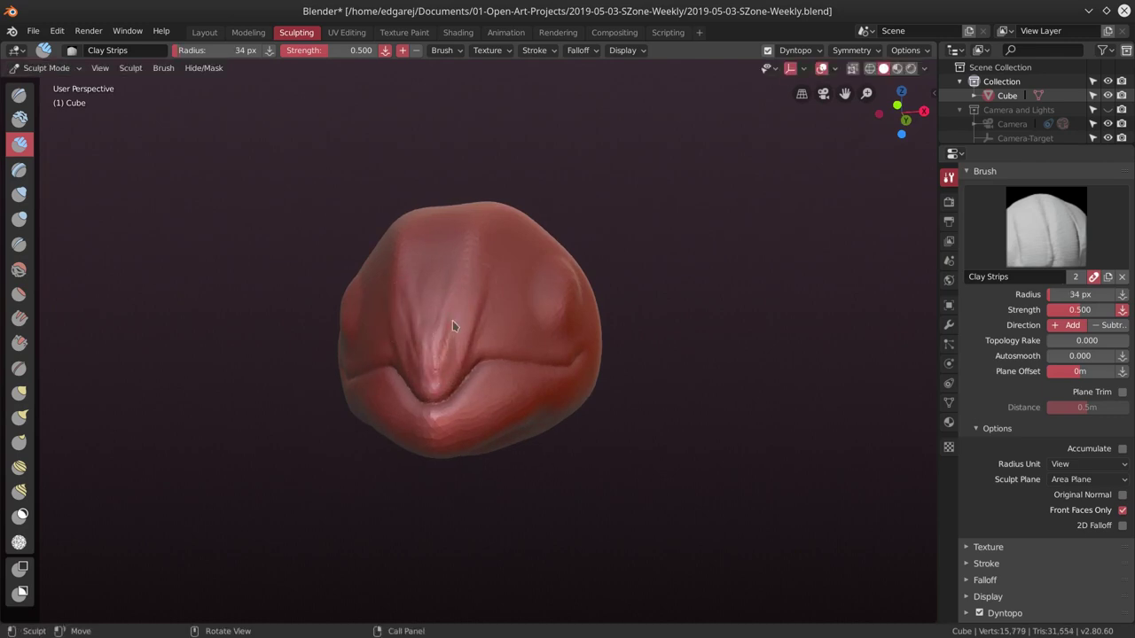
pyautogui.moveTo(471, 260)
pyautogui.mouseDown(button='middle')
pyautogui.moveTo(339, 357)
pyautogui.moveTo(409, 293)
pyautogui.moveTo(469, 287)
pyautogui.moveTo(449, 340)
pyautogui.mouseUp(button='middle')
pyautogui.click(20, 244)
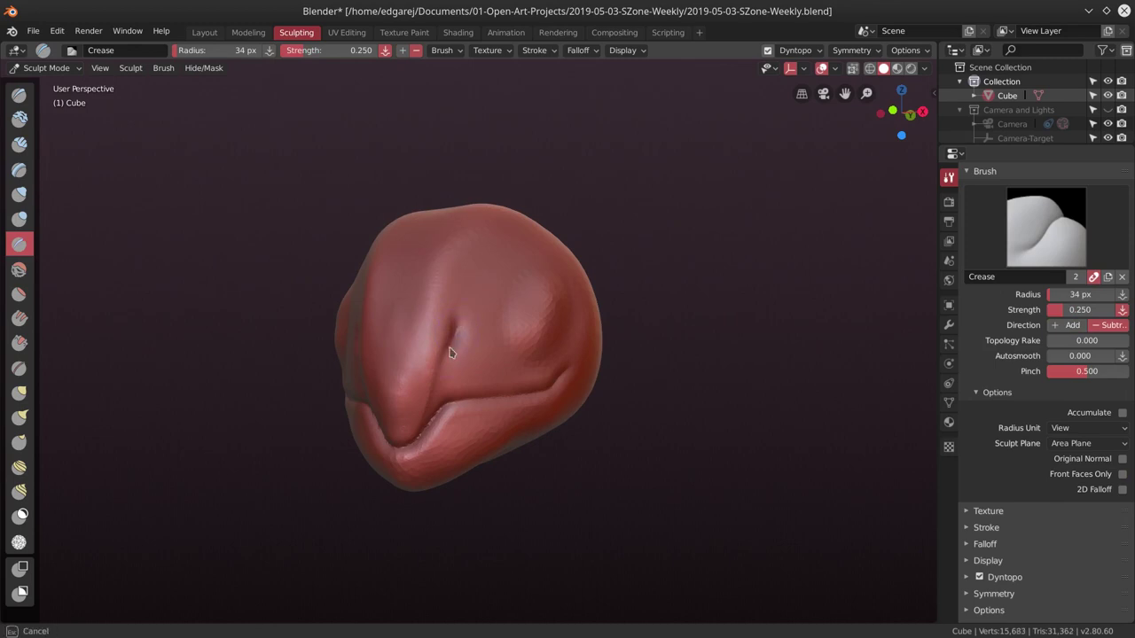
pyautogui.moveTo(458, 446); pyautogui.dragTo(482, 357, button='middle')
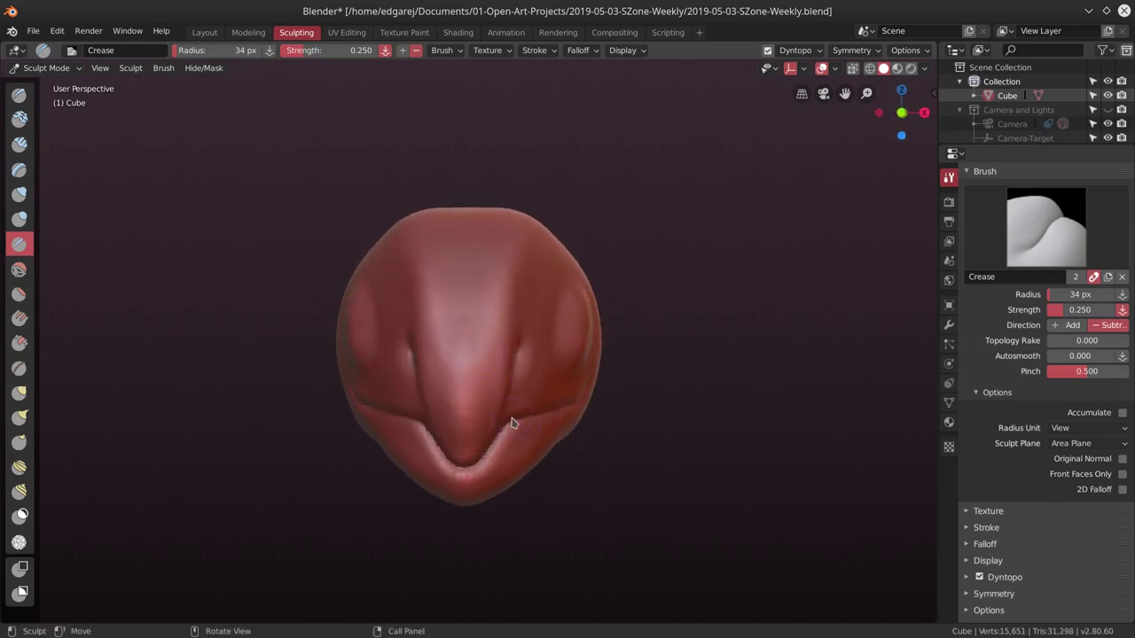
pyautogui.moveTo(512, 423)
pyautogui.mouseDown(button='middle')
pyautogui.moveTo(467, 334)
pyautogui.moveTo(552, 325)
pyautogui.mouseUp(button='middle')
# Set the brush radius to 37 px and paint a mask along the mouth line.
pyautogui.click(19, 294)
pyautogui.press('f')
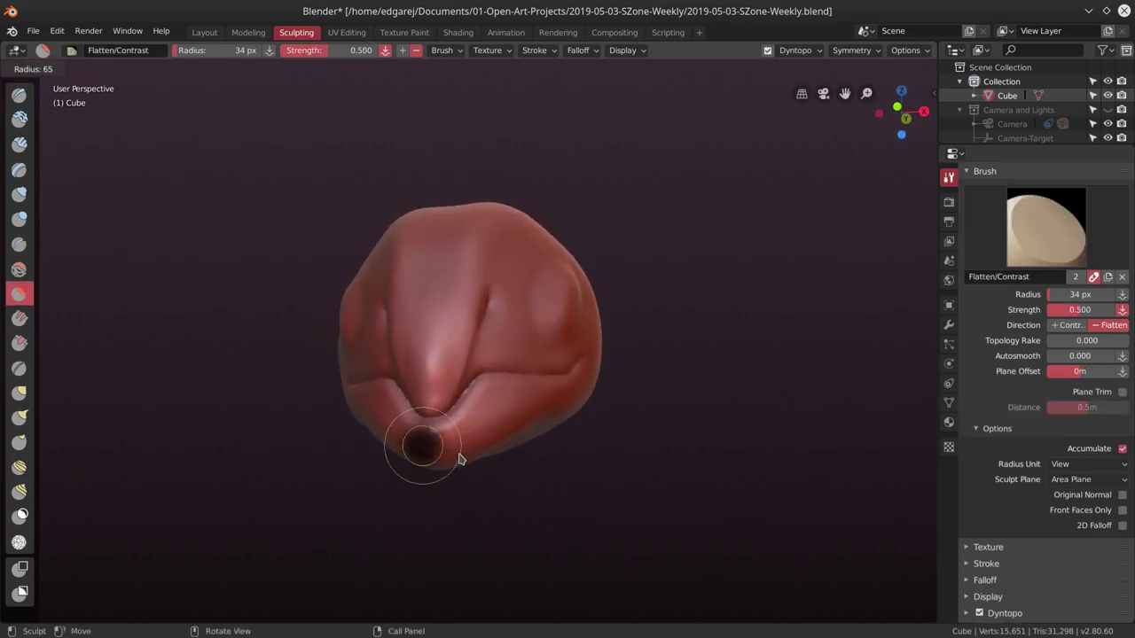
pyautogui.click(430, 447)
pyautogui.press('f')
pyautogui.click(397, 312)
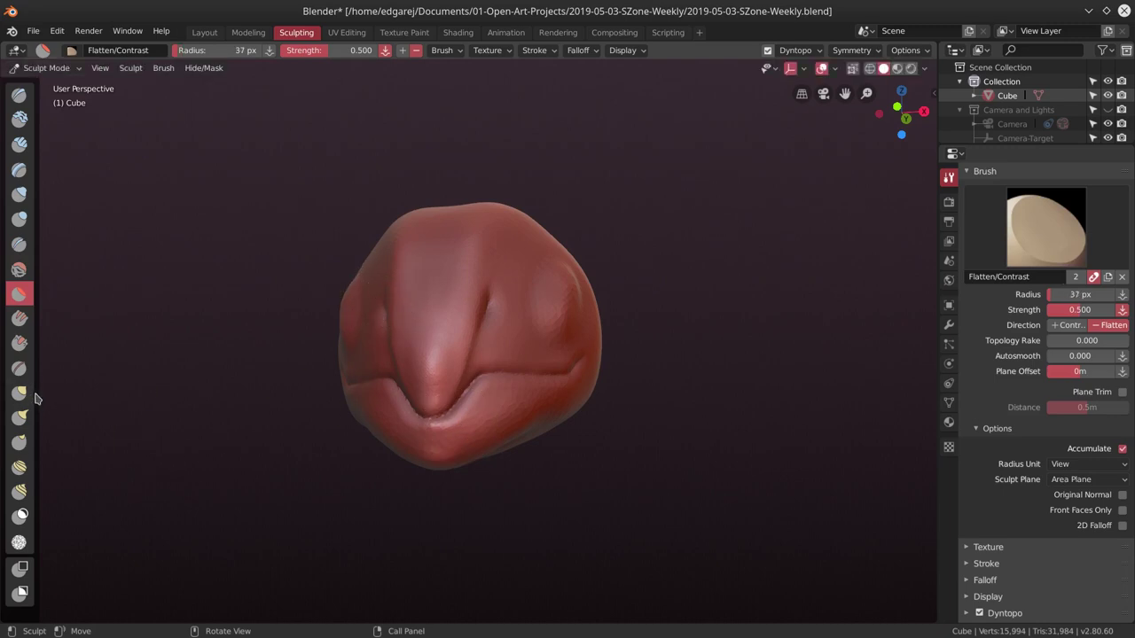
pyautogui.click(22, 516)
pyautogui.moveTo(446, 410); pyautogui.dragTo(537, 368)
pyautogui.moveTo(561, 371); pyautogui.dragTo(476, 375, button='middle')
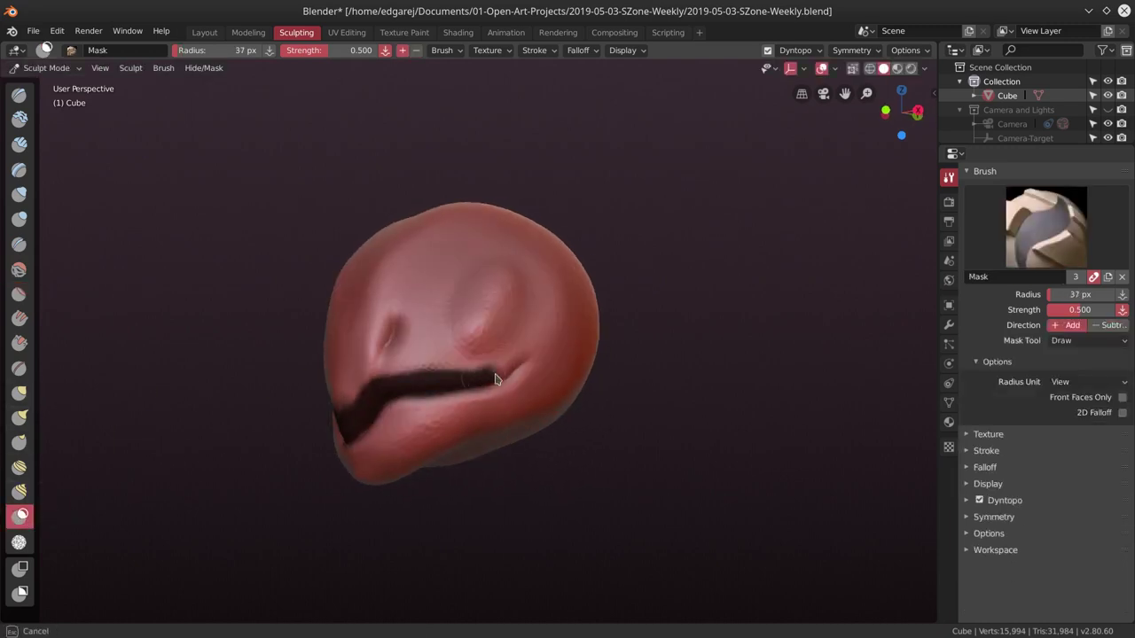
pyautogui.moveTo(368, 391)
pyautogui.mouseDown(button='middle')
pyautogui.moveTo(414, 416)
pyautogui.moveTo(461, 417)
pyautogui.mouseUp(button='middle')
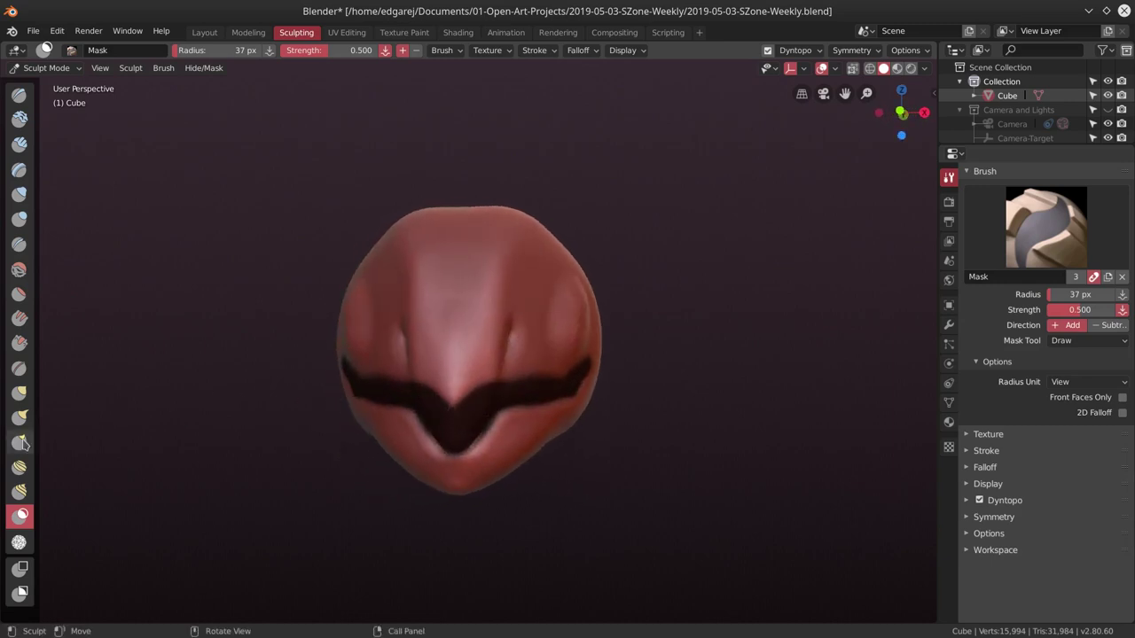
# Flatten the chin and lower jaw below the mask, then pinch the lip edge.
pyautogui.hotkey('shift', 't')
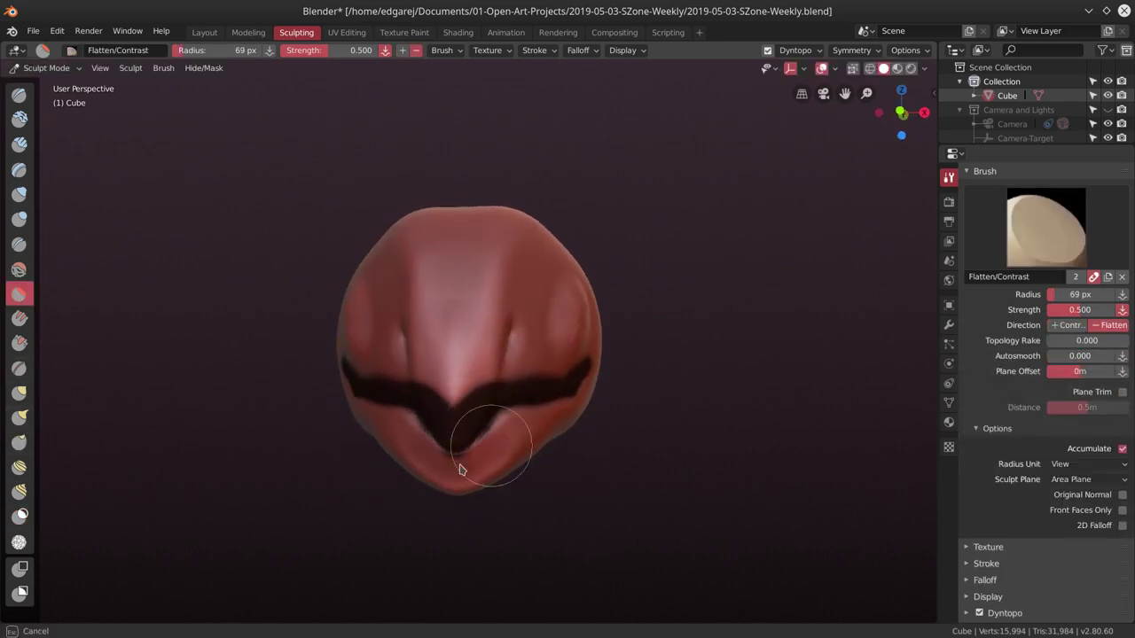
pyautogui.moveTo(458, 465); pyautogui.dragTo(492, 445)
pyautogui.moveTo(492, 445); pyautogui.dragTo(375, 435, button='middle')
pyautogui.moveTo(375, 436)
pyautogui.mouseDown()
pyautogui.moveTo(395, 401)
pyautogui.moveTo(339, 443)
pyautogui.mouseUp()
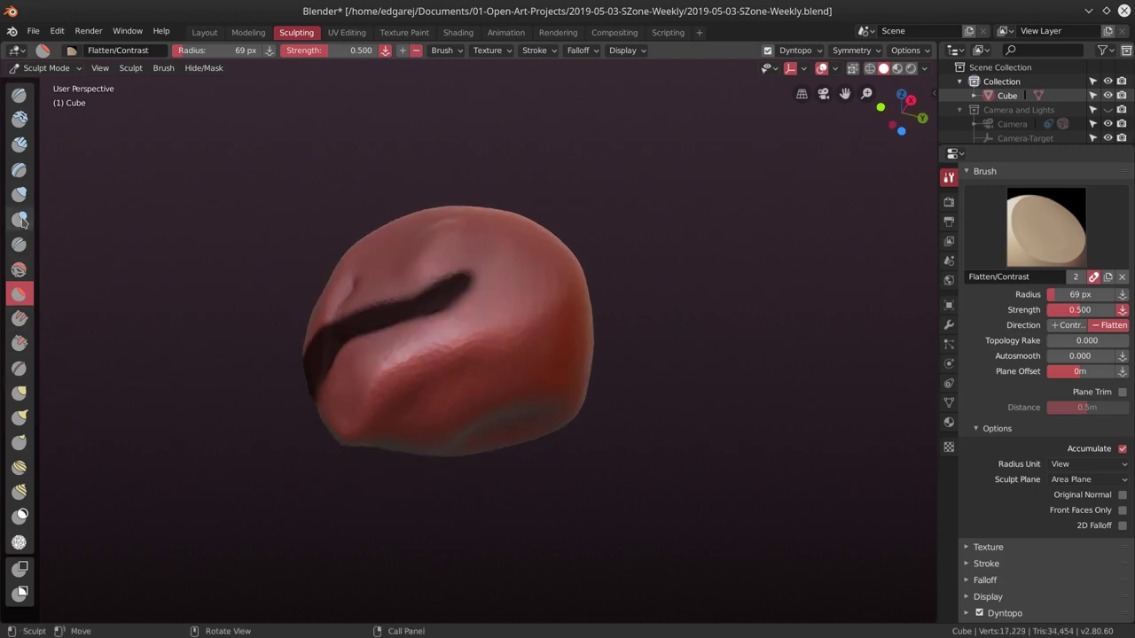
pyautogui.click(19, 367)
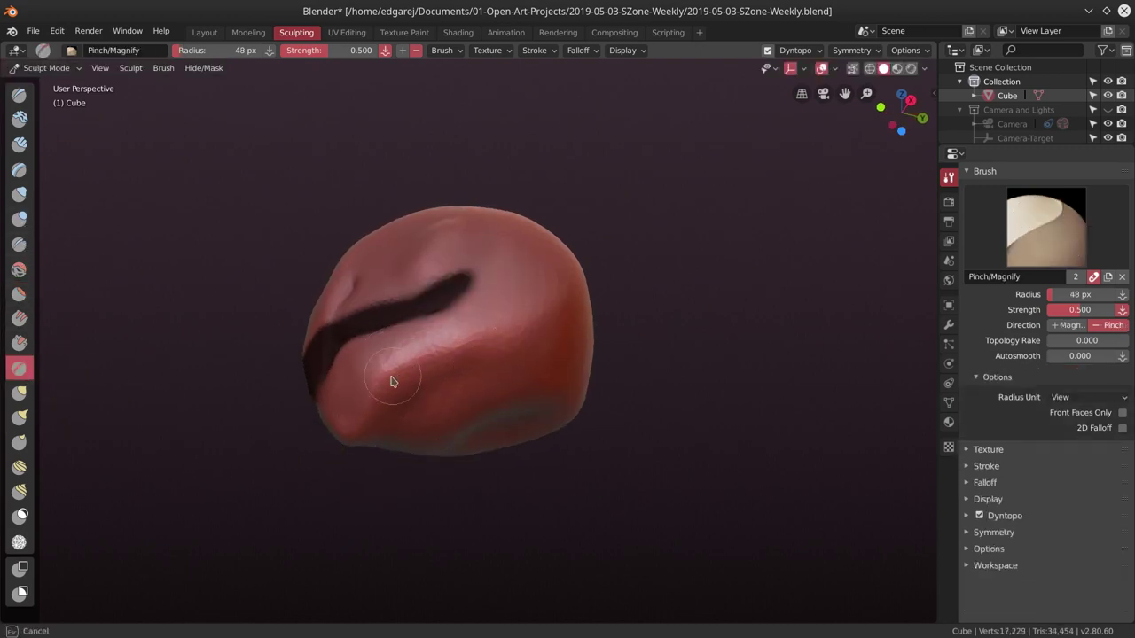
pyautogui.moveTo(393, 381); pyautogui.dragTo(393, 381)
pyautogui.moveTo(393, 381)
pyautogui.mouseDown(button='middle')
pyautogui.moveTo(567, 310)
pyautogui.moveTo(520, 392)
pyautogui.mouseUp(button='middle')
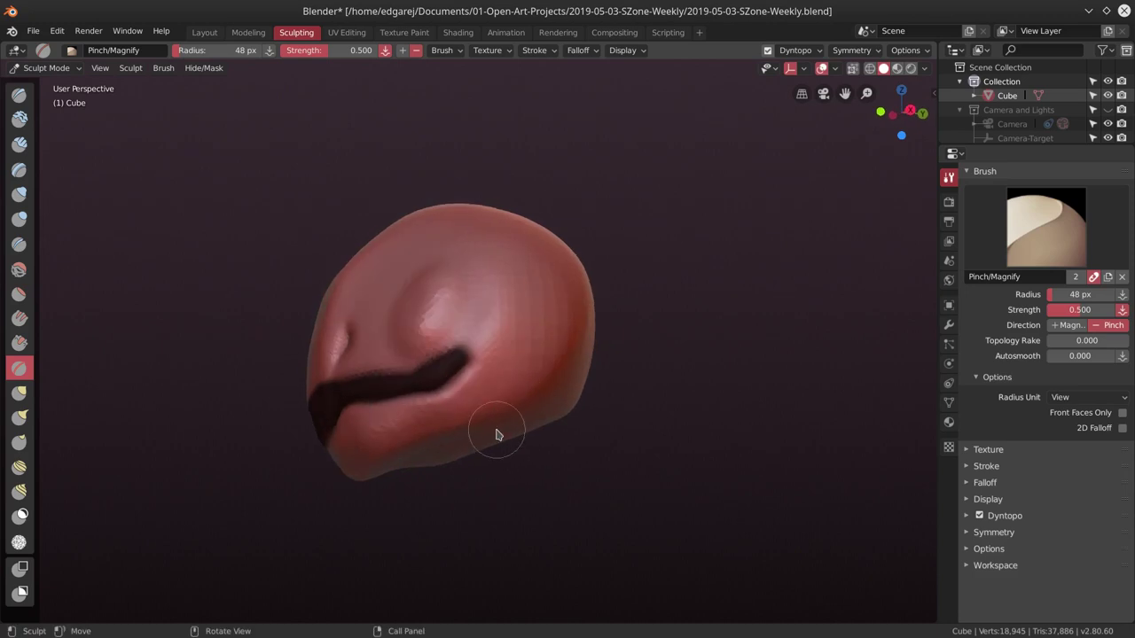
# Pinch along the lip edge to sharpen the mouth line into a crisp crease.
pyautogui.moveTo(496, 435); pyautogui.dragTo(362, 412, button='middle')
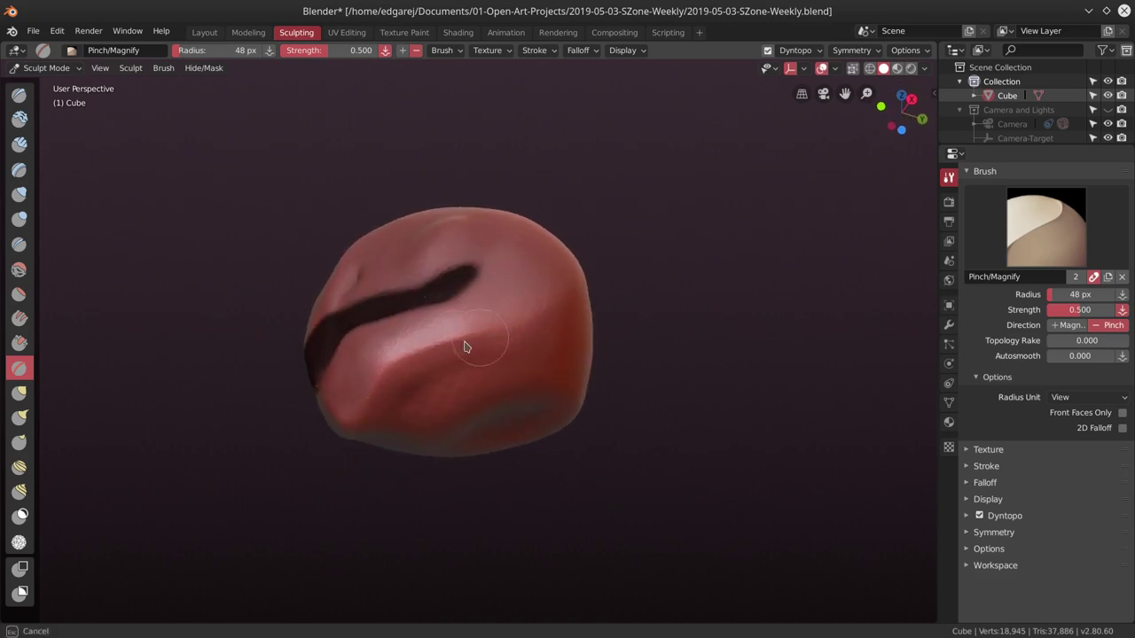
pyautogui.moveTo(553, 299)
pyautogui.mouseDown(button='middle')
pyautogui.moveTo(499, 281)
pyautogui.moveTo(623, 256)
pyautogui.moveTo(443, 375)
pyautogui.mouseUp(button='middle')
pyautogui.moveTo(443, 374); pyautogui.dragTo(430, 379)
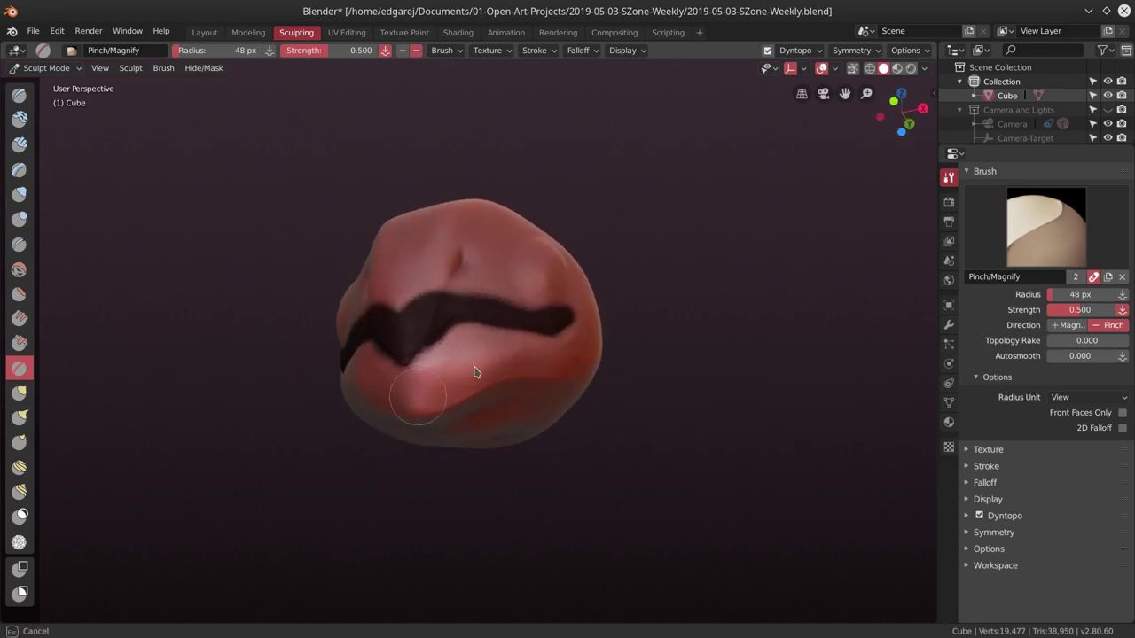
pyautogui.moveTo(474, 373); pyautogui.dragTo(487, 316, button='middle')
pyautogui.moveTo(367, 342); pyautogui.dragTo(372, 344)
pyautogui.moveTo(372, 343)
pyautogui.mouseDown(button='middle')
pyautogui.moveTo(444, 363)
pyautogui.moveTo(557, 358)
pyautogui.mouseUp(button='middle')
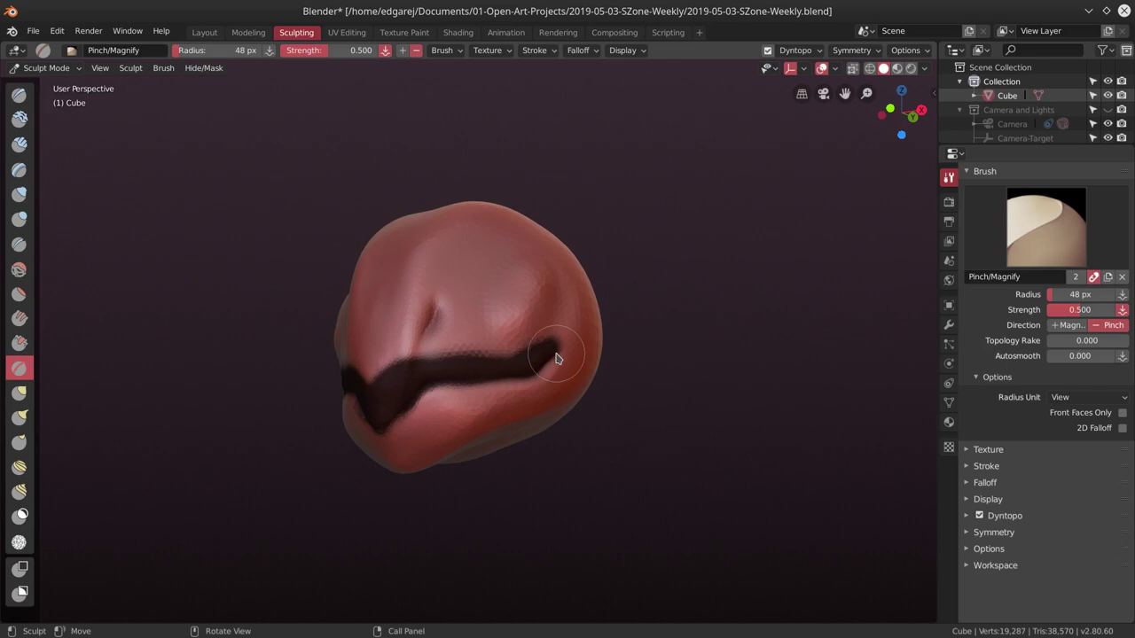
pyautogui.moveTo(556, 358); pyautogui.dragTo(557, 358)
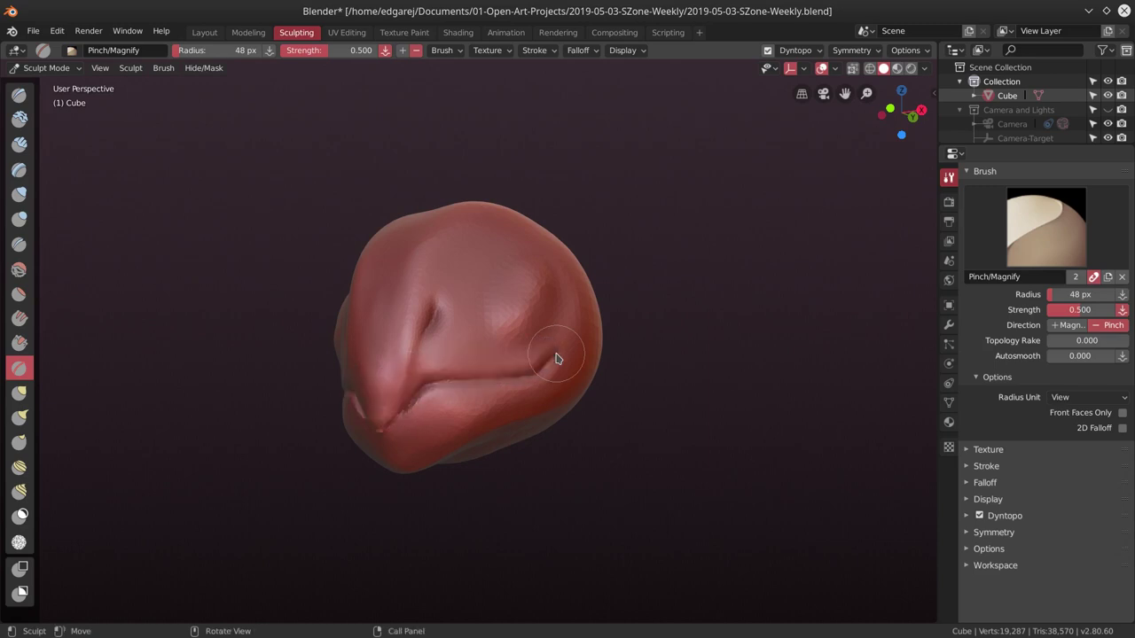
# Save the file, then deepen the mouth corner with a 43 px Crease brush.
pyautogui.click(33, 30)
pyautogui.click(51, 139)
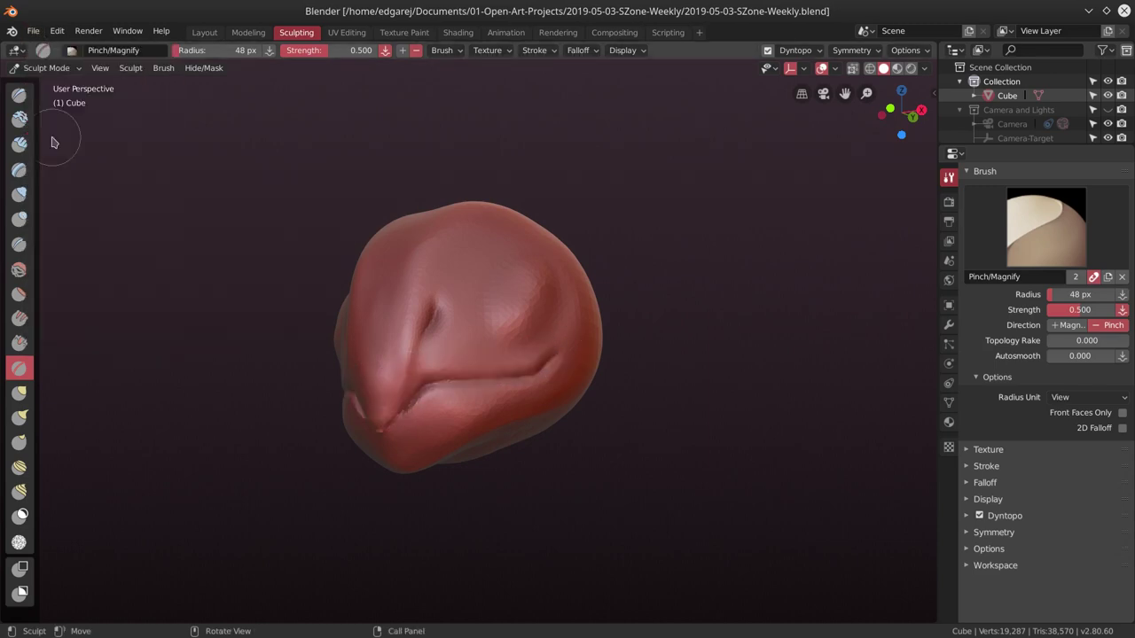
pyautogui.press('f')
pyautogui.click(235, 343)
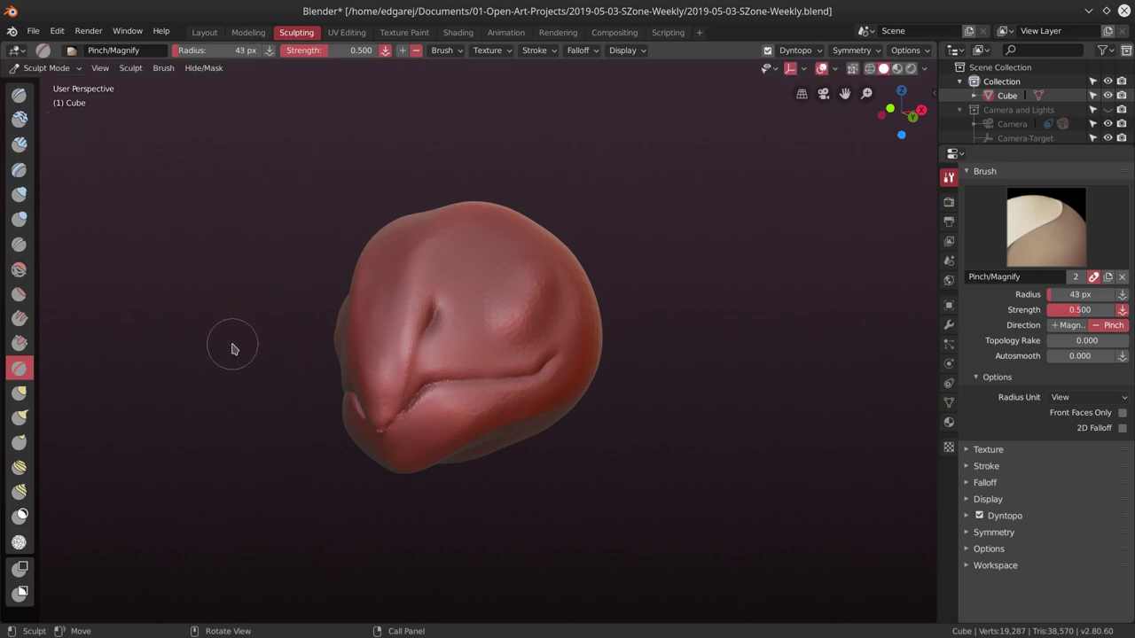
pyautogui.hotkey('shift', 'c')
pyautogui.moveTo(443, 426); pyautogui.dragTo(398, 408)
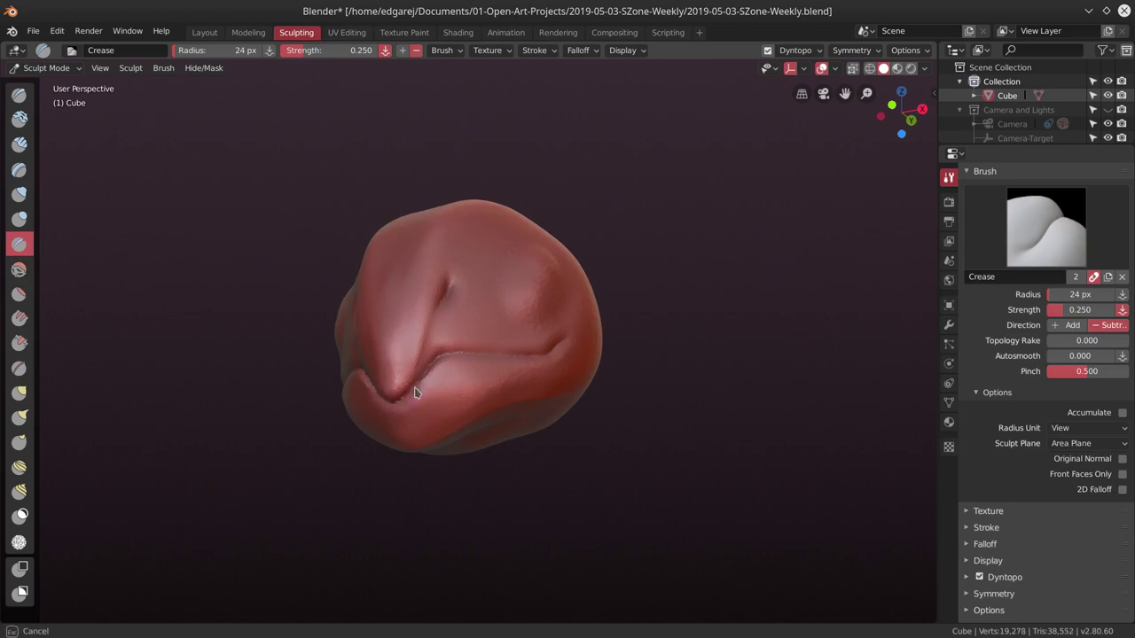
# Crease an outline around the eye bulge from a side-front view with the 24 px Crease brush.
pyautogui.moveTo(445, 362); pyautogui.dragTo(379, 441, button='middle')
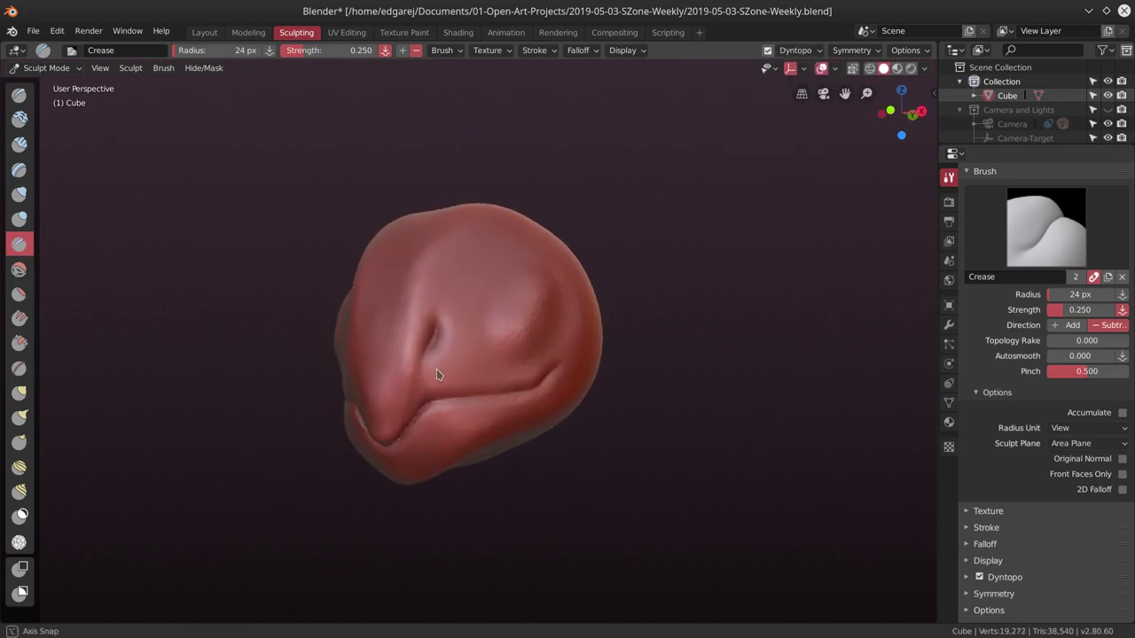
pyautogui.moveTo(412, 331)
pyautogui.mouseDown(button='middle')
pyautogui.moveTo(432, 393)
pyautogui.moveTo(443, 387)
pyautogui.mouseUp(button='middle')
pyautogui.moveTo(539, 306)
pyautogui.mouseDown(button='middle')
pyautogui.moveTo(591, 299)
pyautogui.moveTo(426, 378)
pyautogui.mouseUp(button='middle')
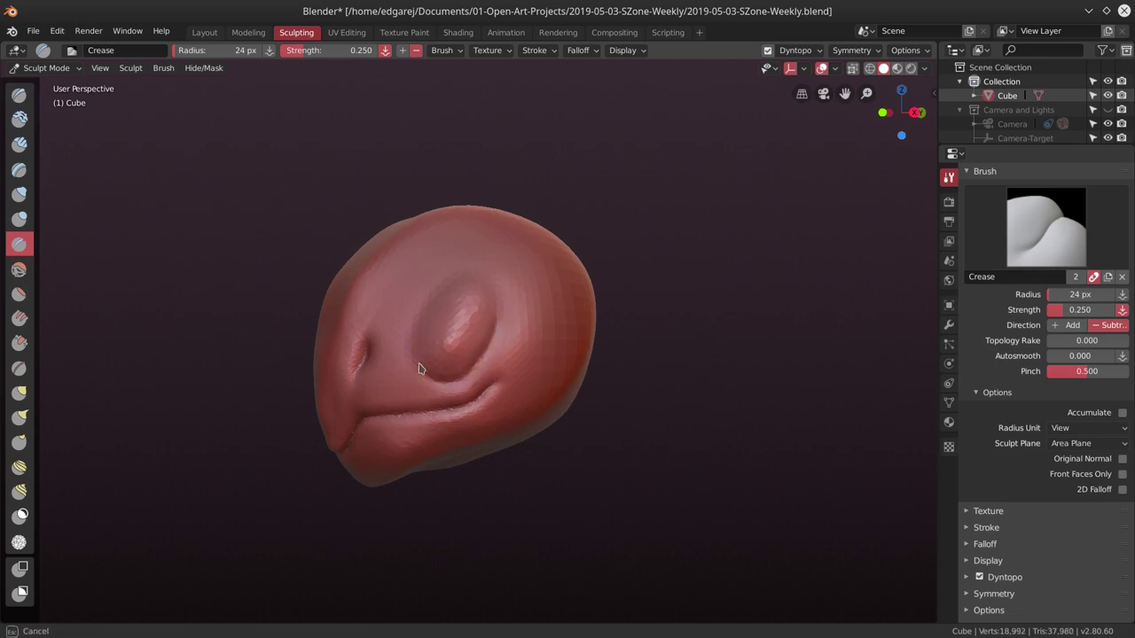
pyautogui.moveTo(495, 330); pyautogui.dragTo(535, 324, button='middle')
pyautogui.moveTo(506, 319); pyautogui.dragTo(450, 322, button='middle')
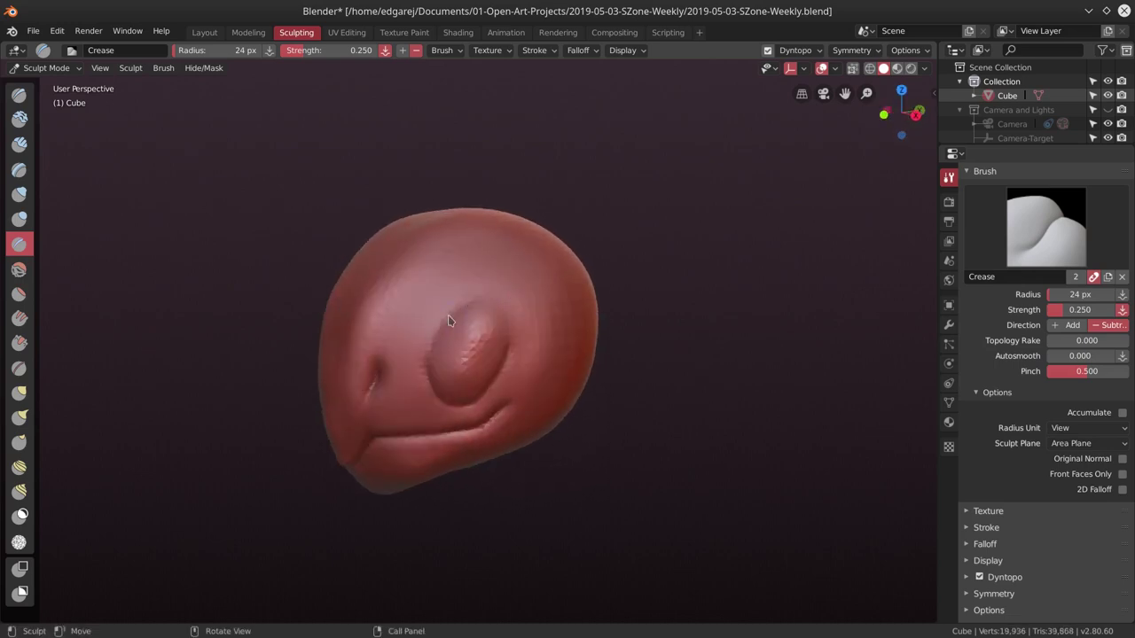
pyautogui.moveTo(520, 329); pyautogui.dragTo(468, 357)
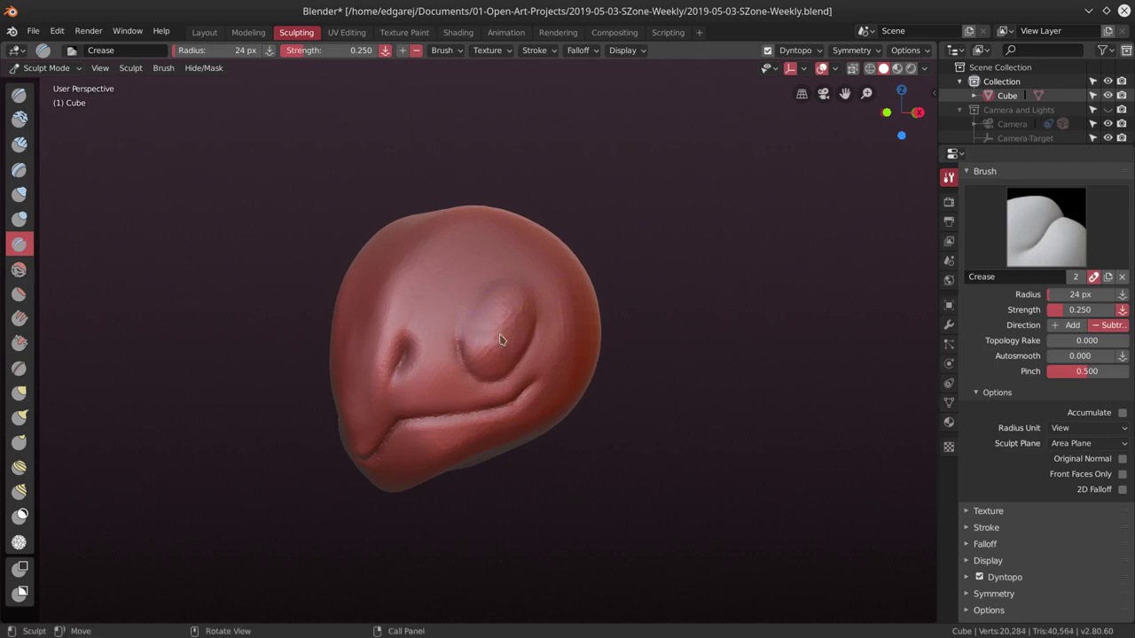
pyautogui.moveTo(500, 339); pyautogui.dragTo(522, 311)
# Mask the eye and raise the socket rim with the Layer brush at 47 px.
pyautogui.click(20, 517)
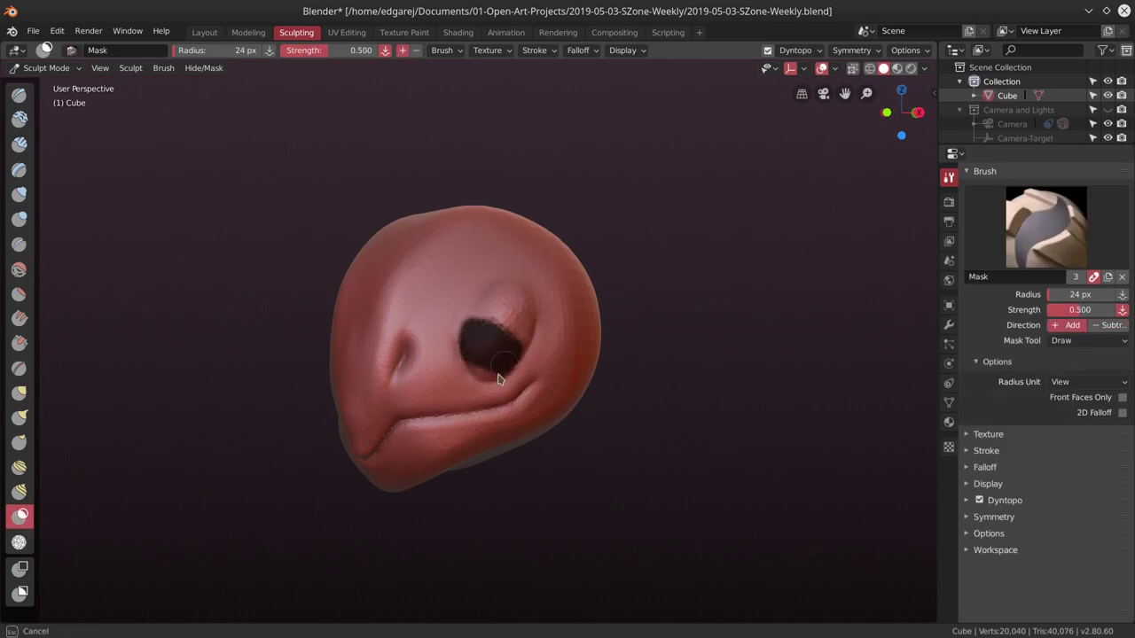
pyautogui.click(20, 168)
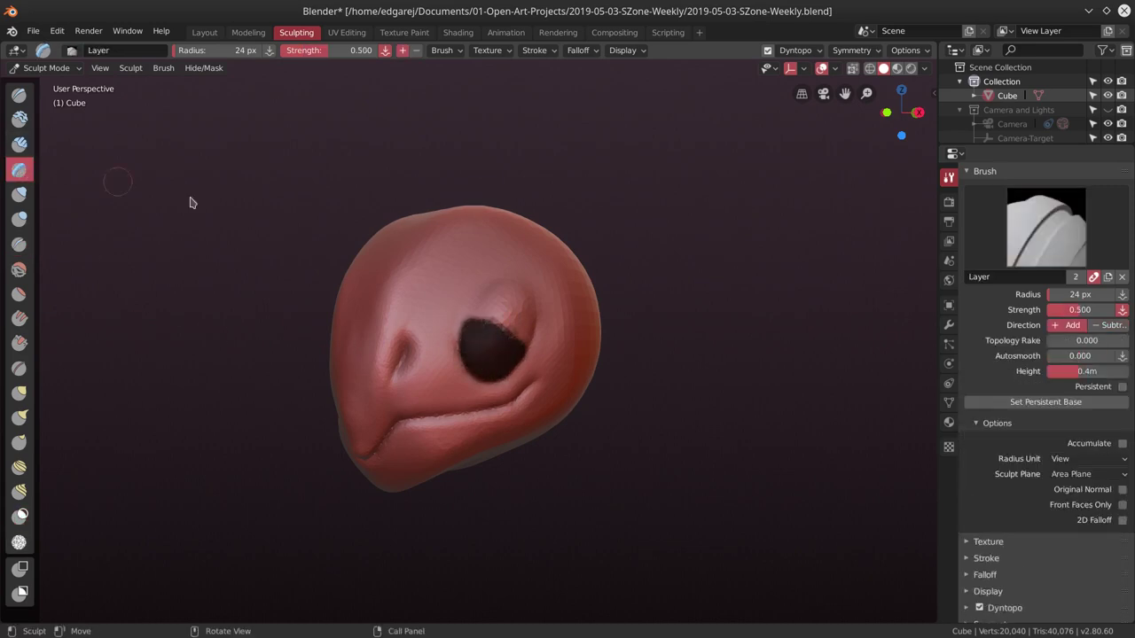
pyautogui.moveTo(507, 299); pyautogui.dragTo(518, 350)
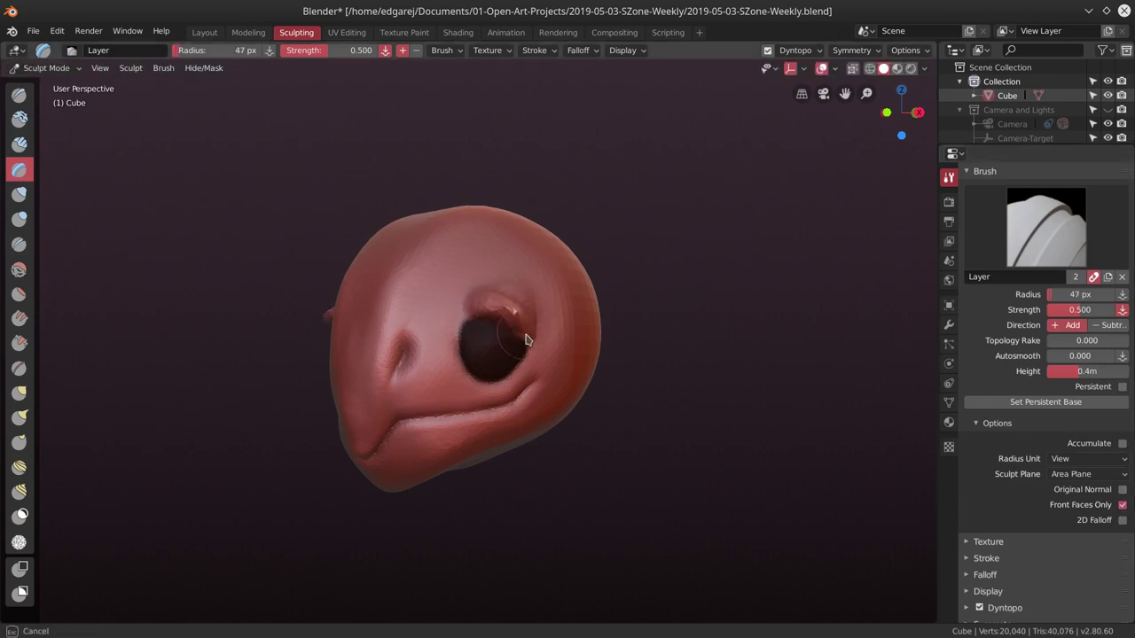
pyautogui.moveTo(518, 350); pyautogui.dragTo(453, 297, button='middle')
pyautogui.click(814, 51)
pyautogui.moveTo(674, 222)
pyautogui.mouseDown(button='middle')
pyautogui.moveTo(606, 271)
pyautogui.moveTo(448, 304)
pyautogui.mouseUp(button='middle')
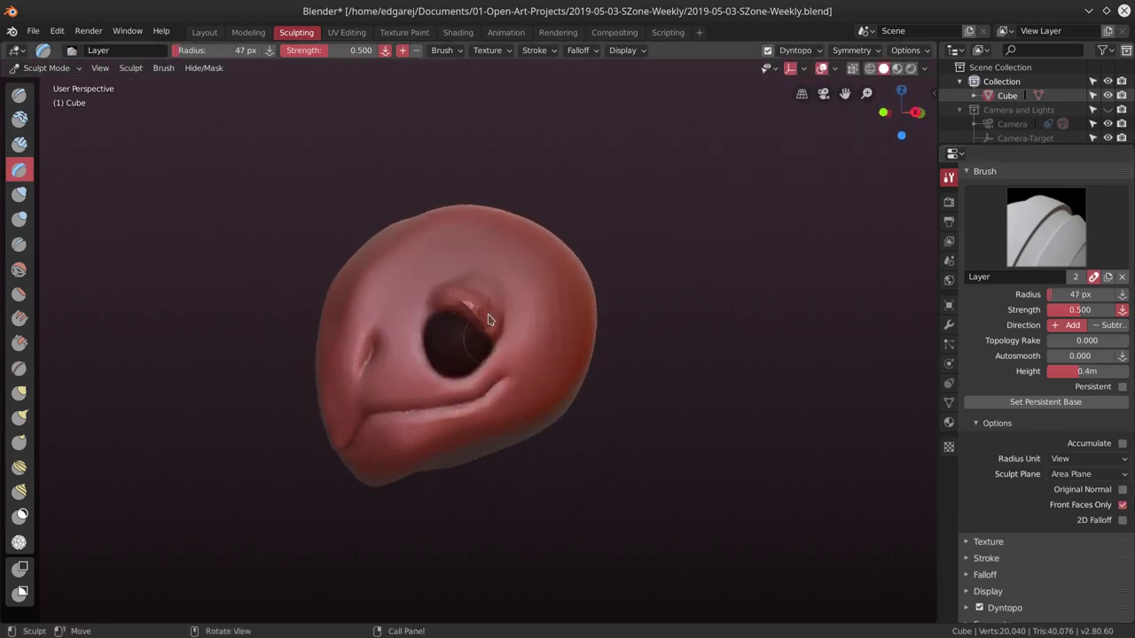
# Build up the upper eye rim with Clay Strips strokes, then clear the eye mask.
pyautogui.press('c')
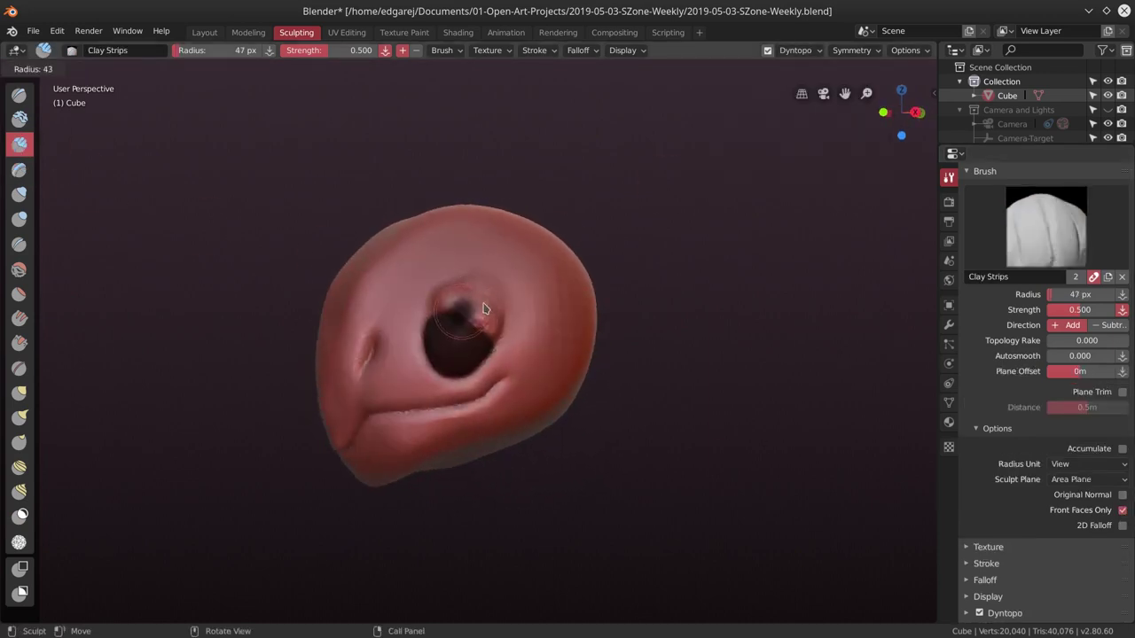
pyautogui.scroll(3, 448, 297)
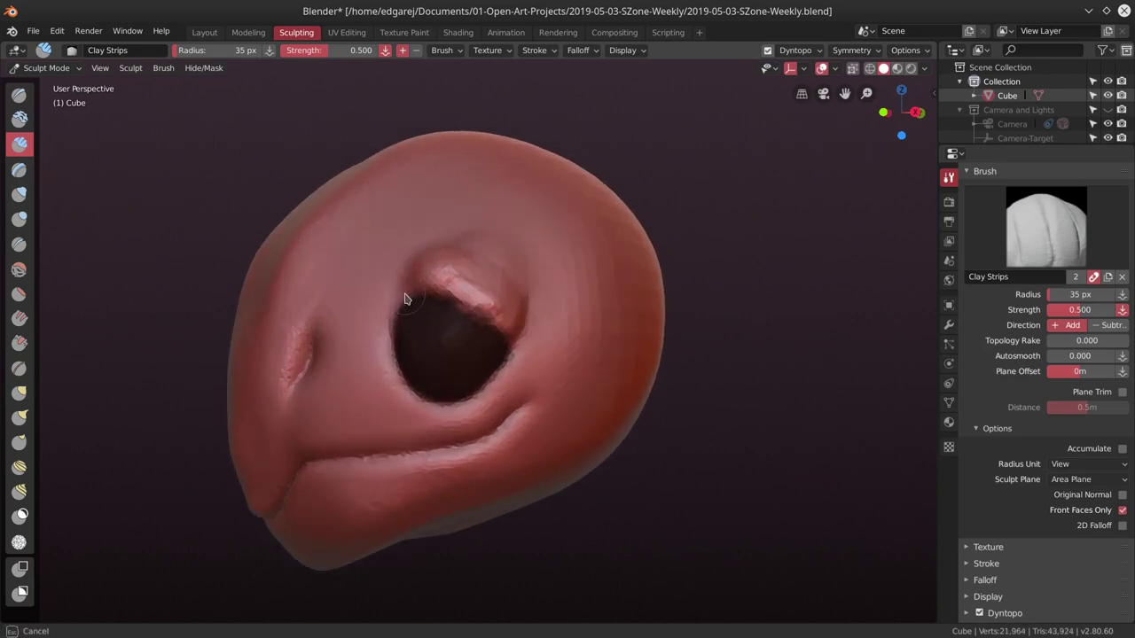
pyautogui.moveTo(404, 299); pyautogui.dragTo(605, 325, button='middle')
pyautogui.moveTo(556, 330)
pyautogui.mouseDown()
pyautogui.moveTo(547, 307)
pyautogui.moveTo(585, 306)
pyautogui.mouseUp()
pyautogui.moveTo(585, 306)
pyautogui.mouseDown(button='middle')
pyautogui.moveTo(489, 285)
pyautogui.moveTo(420, 307)
pyautogui.mouseUp(button='middle')
pyautogui.moveTo(420, 306)
pyautogui.mouseDown()
pyautogui.moveTo(429, 355)
pyautogui.moveTo(426, 344)
pyautogui.mouseUp()
pyautogui.moveTo(388, 351); pyautogui.dragTo(484, 283, button='middle')
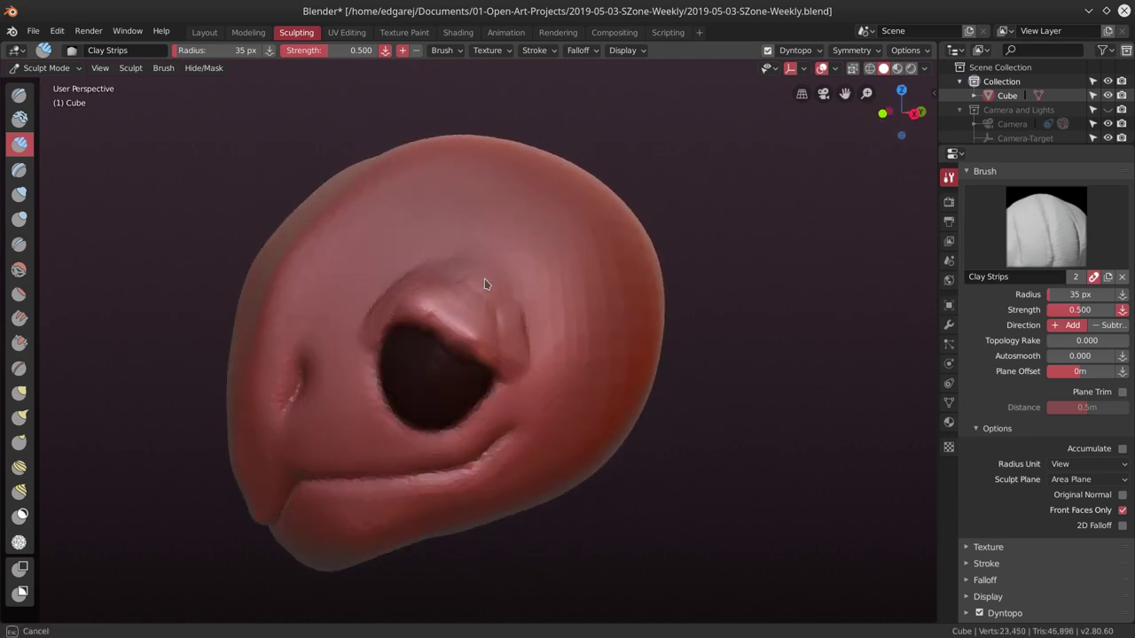
pyautogui.moveTo(424, 293); pyautogui.dragTo(493, 298)
pyautogui.moveTo(429, 326); pyautogui.dragTo(467, 339)
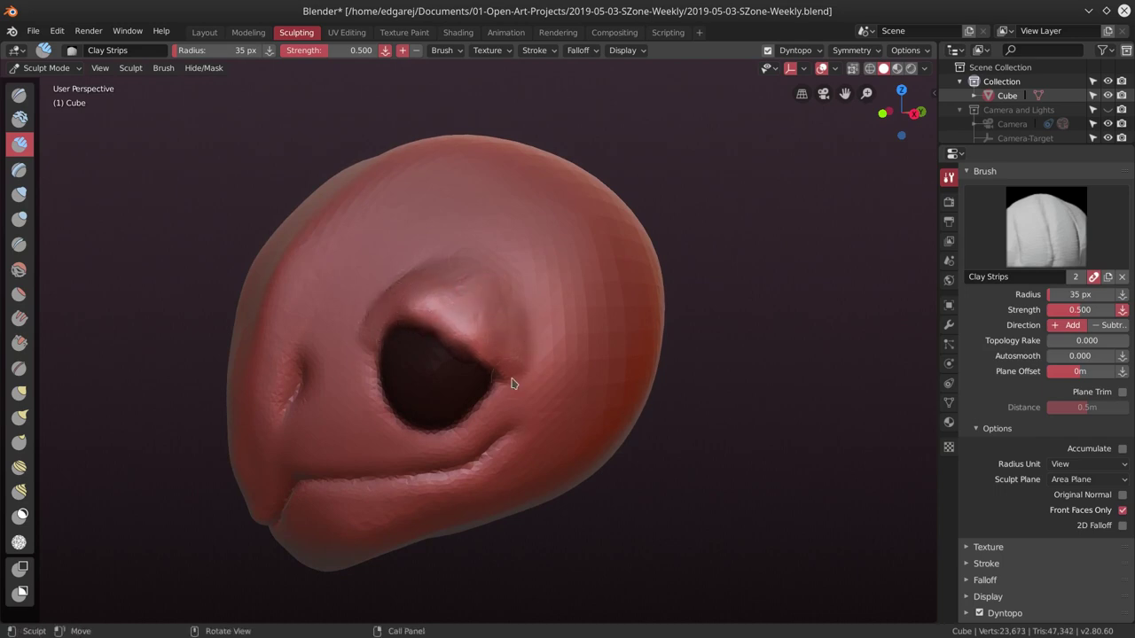
pyautogui.hotkey('alt', 'h')
pyautogui.moveTo(447, 334); pyautogui.dragTo(506, 271, button='middle')
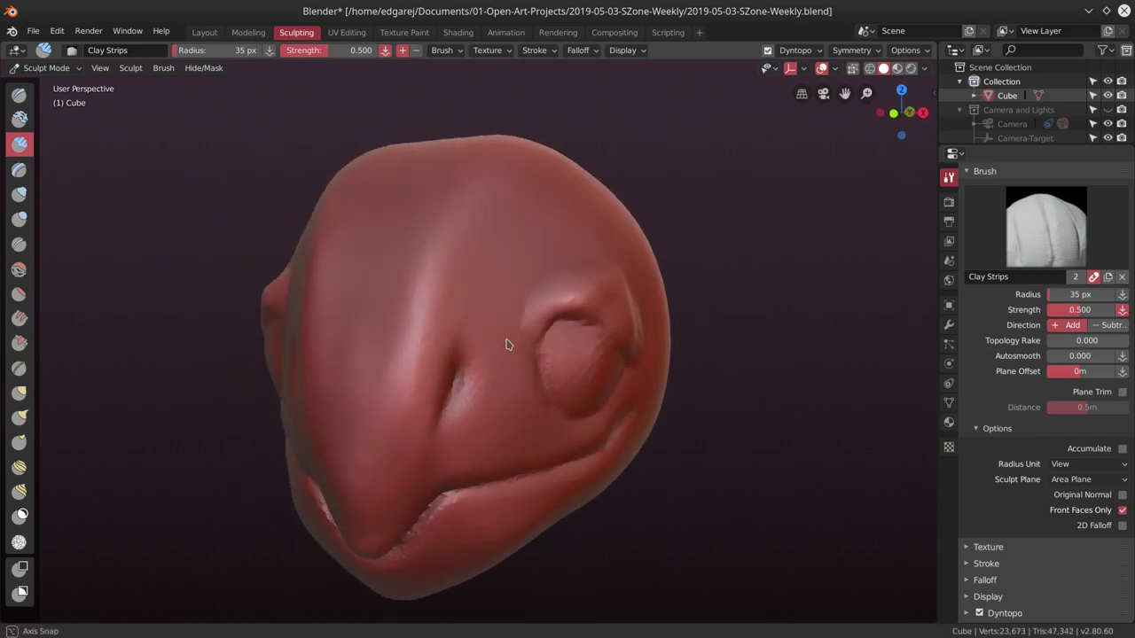
# Carve a crease along the upper eyelid edge with the Crease brush.
pyautogui.click(22, 248)
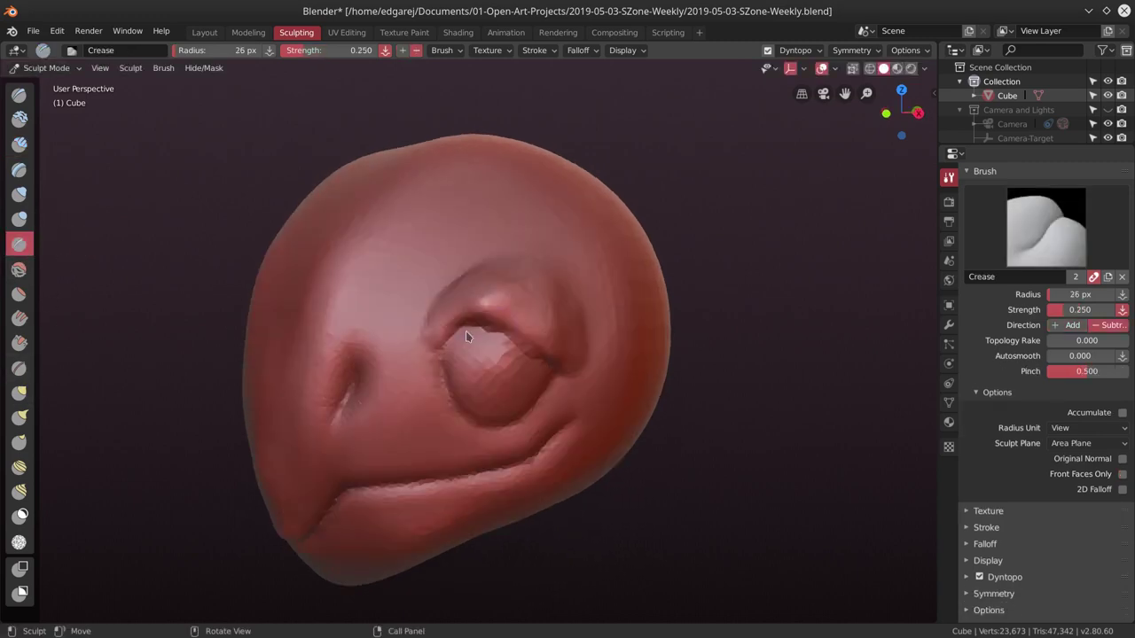
pyautogui.moveTo(573, 330)
pyautogui.mouseDown(button='middle')
pyautogui.moveTo(466, 331)
pyautogui.moveTo(423, 271)
pyautogui.mouseUp(button='middle')
pyautogui.moveTo(459, 276); pyautogui.dragTo(477, 287)
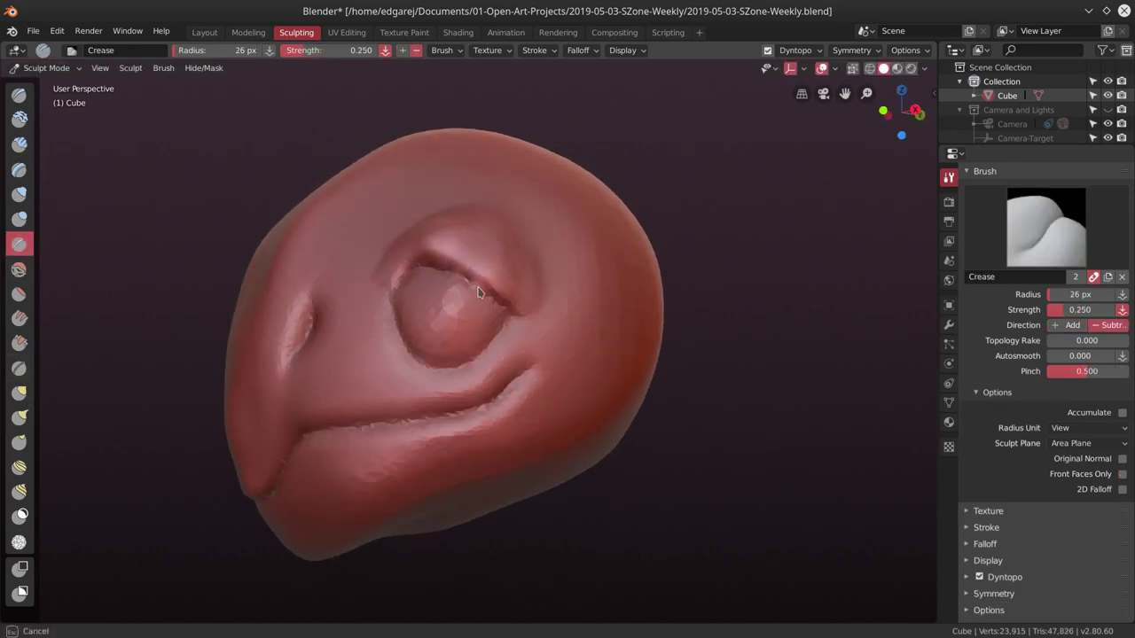
pyautogui.moveTo(502, 310); pyautogui.dragTo(470, 306, button='middle')
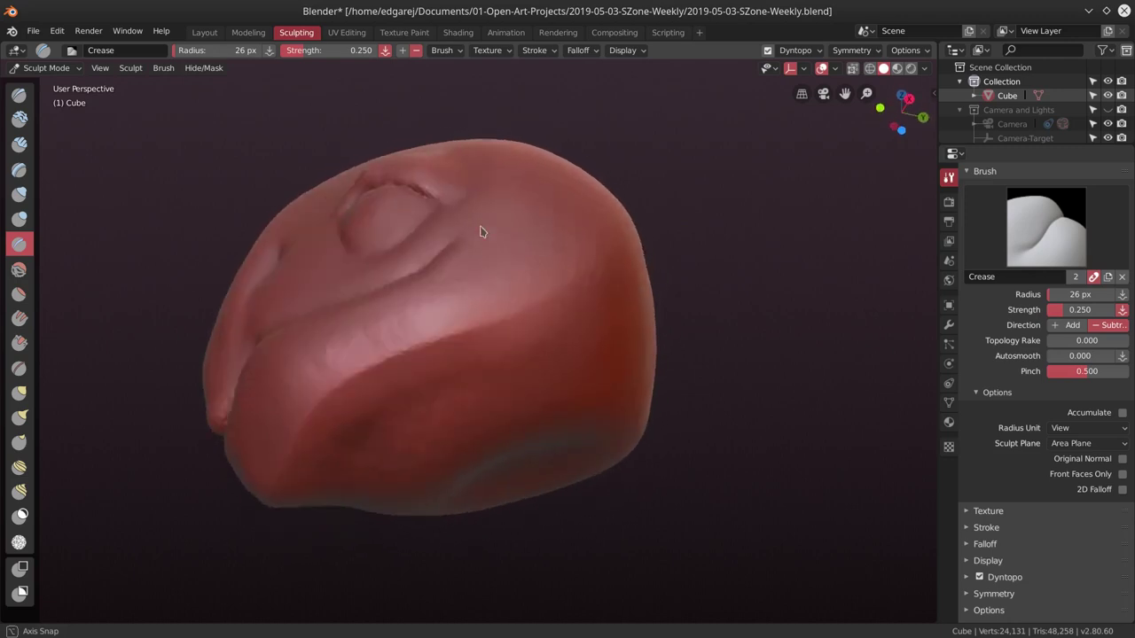
pyautogui.moveTo(465, 308); pyautogui.dragTo(446, 315)
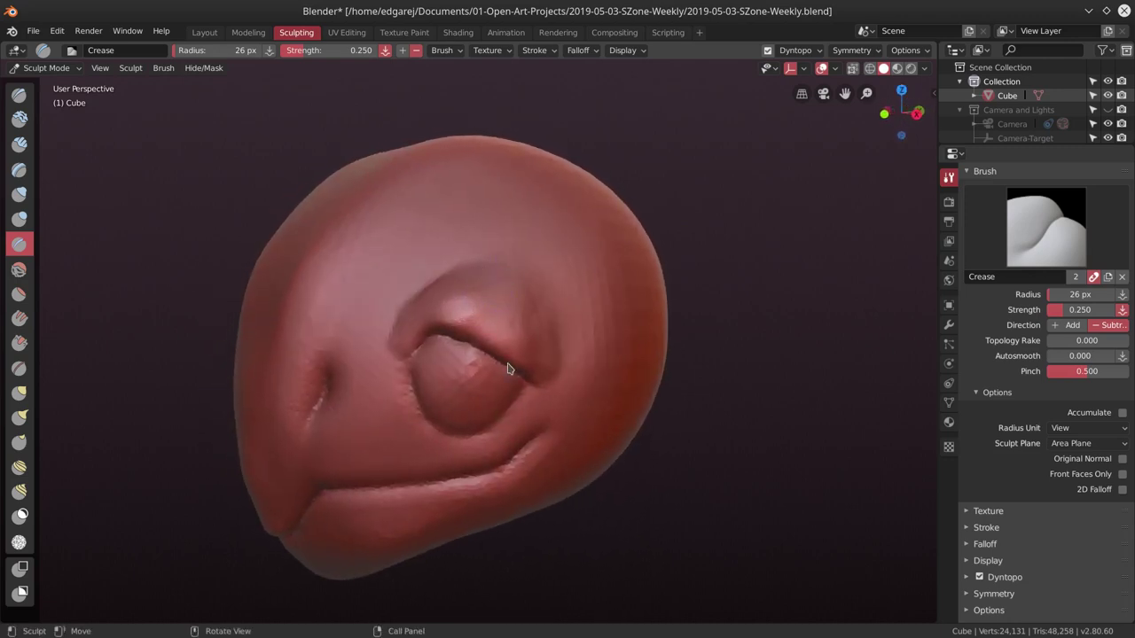
pyautogui.moveTo(510, 276); pyautogui.dragTo(570, 306, button='middle')
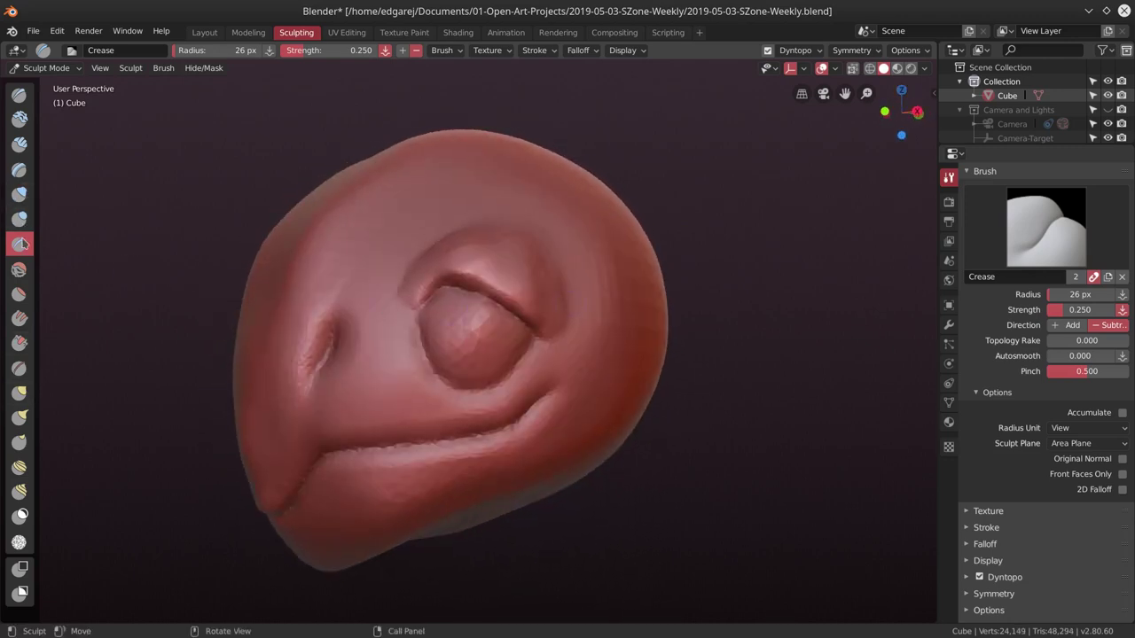
# Sharpen the upper and lower eyelid creases around the eye with the Pinch/Magnify brush.
pyautogui.click(18, 367)
pyautogui.scroll(3, 484, 266)
pyautogui.moveTo(484, 266)
pyautogui.mouseDown(button='middle')
pyautogui.moveTo(461, 248)
pyautogui.moveTo(484, 237)
pyautogui.mouseUp(button='middle')
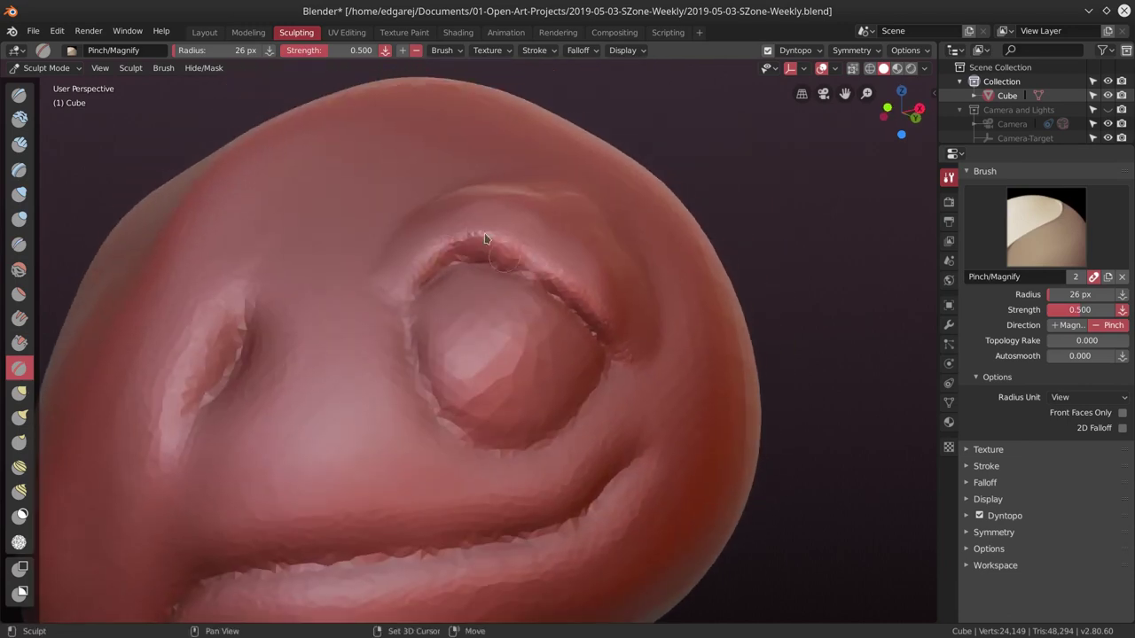
pyautogui.moveTo(484, 237)
pyautogui.mouseDown()
pyautogui.moveTo(437, 254)
pyautogui.moveTo(508, 246)
pyautogui.mouseUp()
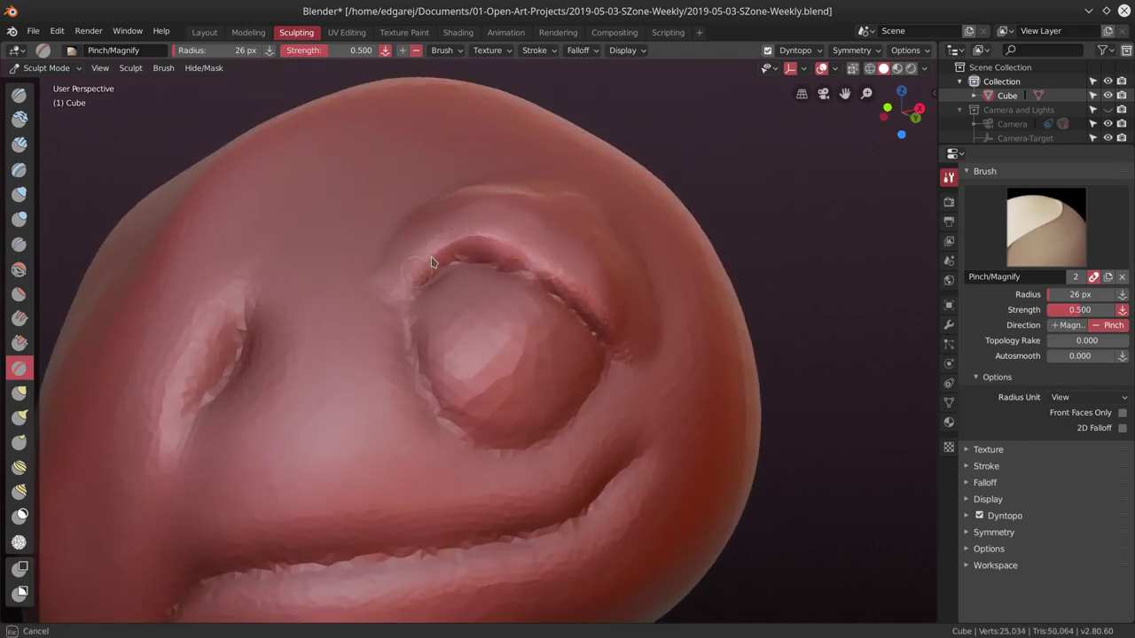
pyautogui.moveTo(432, 261); pyautogui.dragTo(499, 256, button='middle')
pyautogui.moveTo(499, 256); pyautogui.dragTo(399, 259)
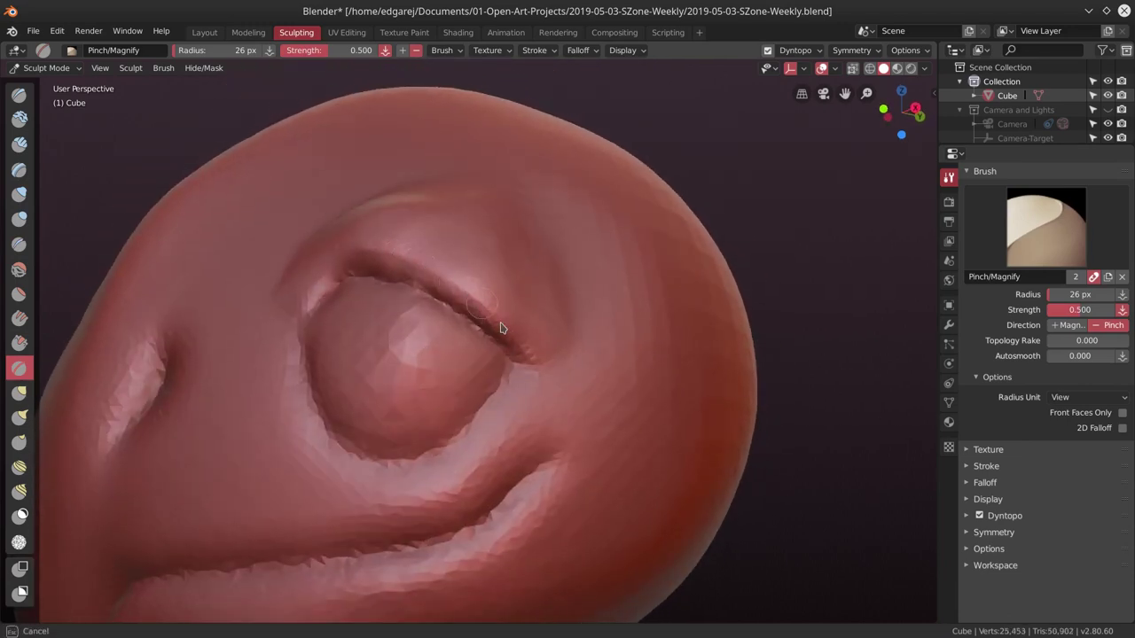
pyautogui.moveTo(499, 328)
pyautogui.mouseDown()
pyautogui.moveTo(517, 343)
pyautogui.moveTo(411, 292)
pyautogui.mouseUp()
pyautogui.moveTo(414, 292); pyautogui.dragTo(496, 329, button='middle')
pyautogui.moveTo(497, 330); pyautogui.dragTo(514, 342)
pyautogui.moveTo(663, 287)
pyautogui.mouseDown(button='middle')
pyautogui.moveTo(626, 370)
pyautogui.moveTo(405, 301)
pyautogui.mouseUp(button='middle')
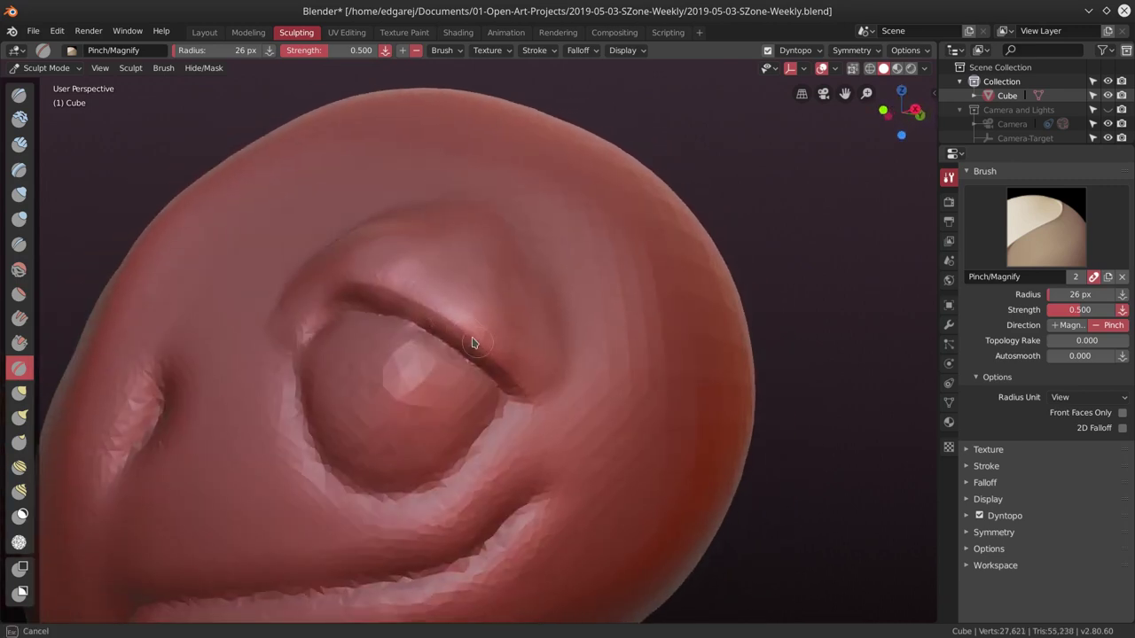
pyautogui.scroll(-5, 550, 296)
pyautogui.moveTo(577, 307)
pyautogui.mouseDown(button='middle')
pyautogui.moveTo(549, 319)
pyautogui.moveTo(562, 263)
pyautogui.moveTo(497, 269)
pyautogui.mouseUp(button='middle')
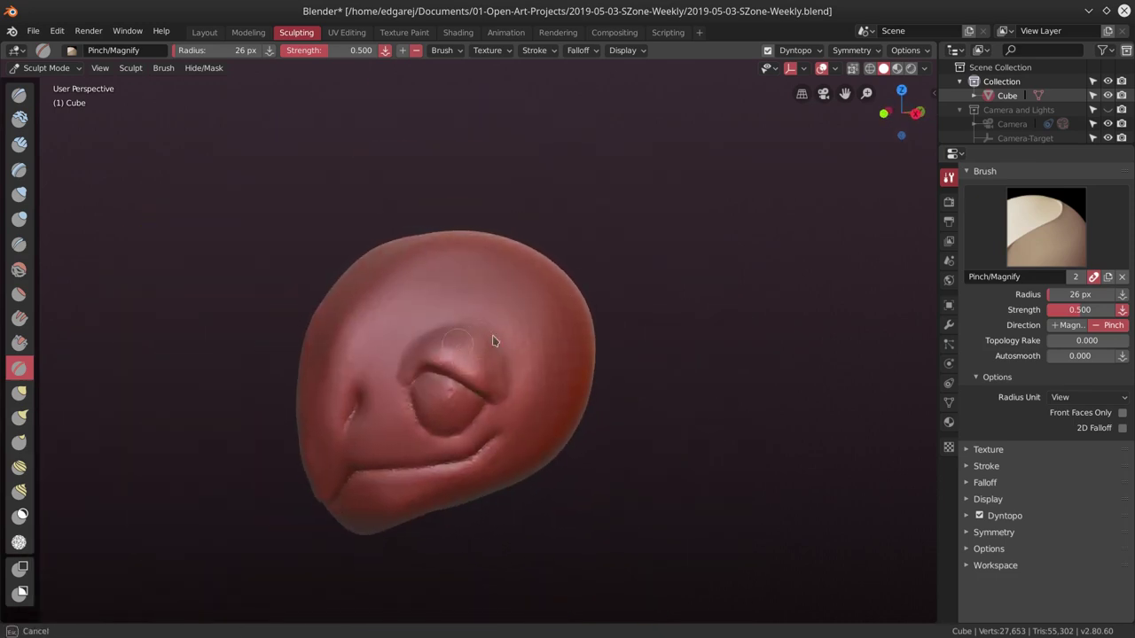
pyautogui.moveTo(451, 324)
pyautogui.mouseDown(button='middle')
pyautogui.moveTo(519, 423)
pyautogui.moveTo(550, 410)
pyautogui.moveTo(570, 358)
pyautogui.mouseUp(button='middle')
pyautogui.scroll(3, 570, 358)
pyautogui.scroll(4, 570, 358)
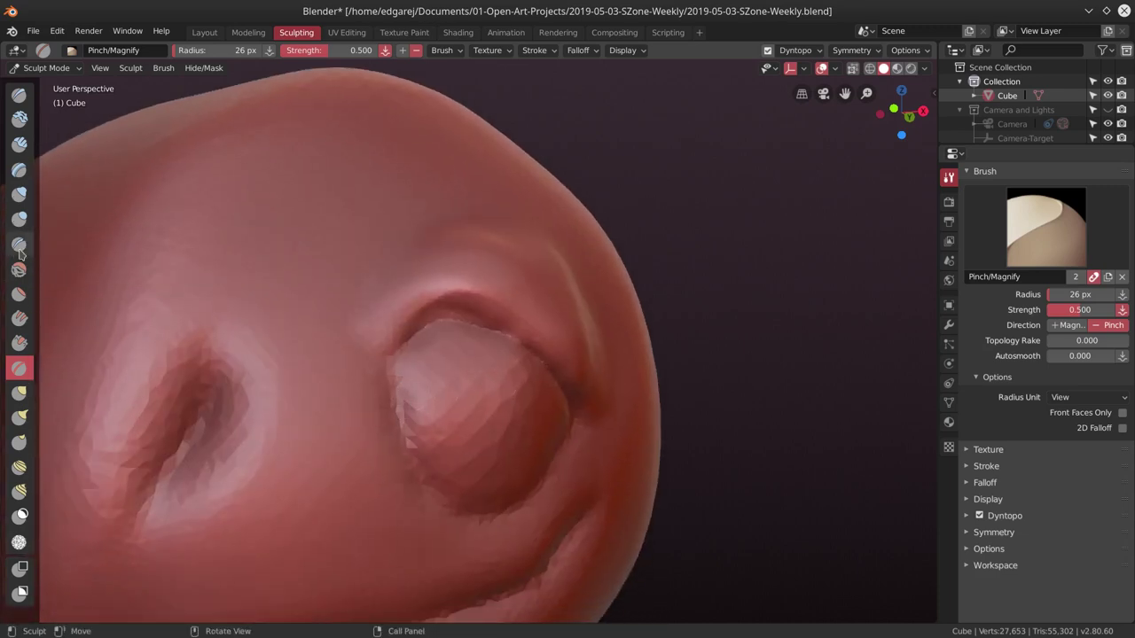
# Return to the Crease brush, frame the whole head and save the file.
pyautogui.click(20, 248)
pyautogui.moveTo(446, 446); pyautogui.dragTo(293, 445, button='middle')
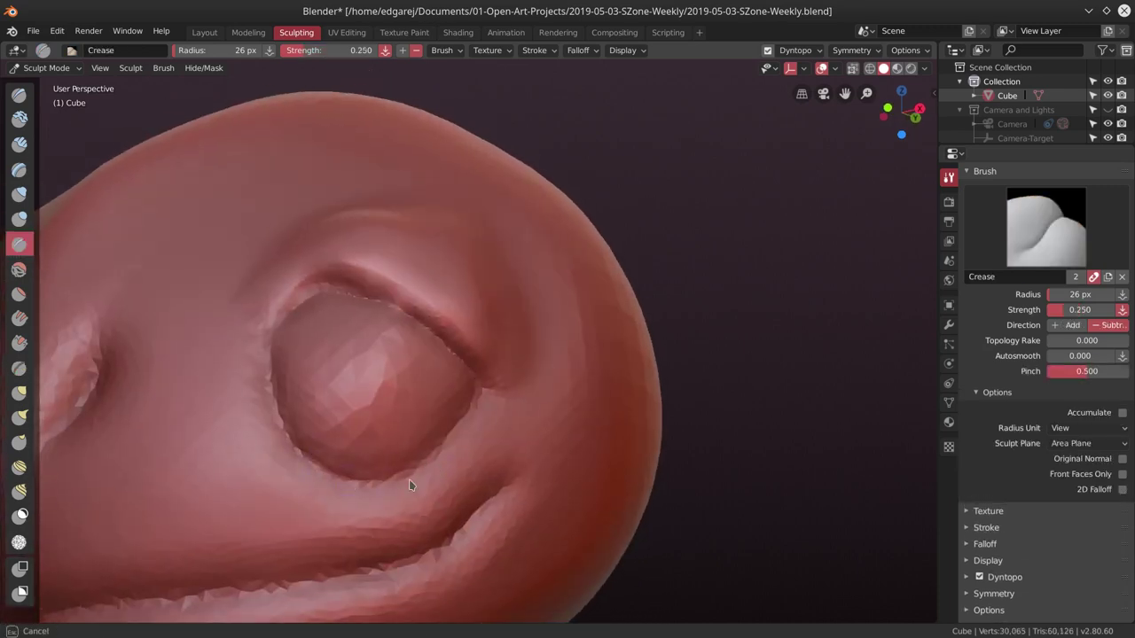
pyautogui.scroll(-3, 532, 405)
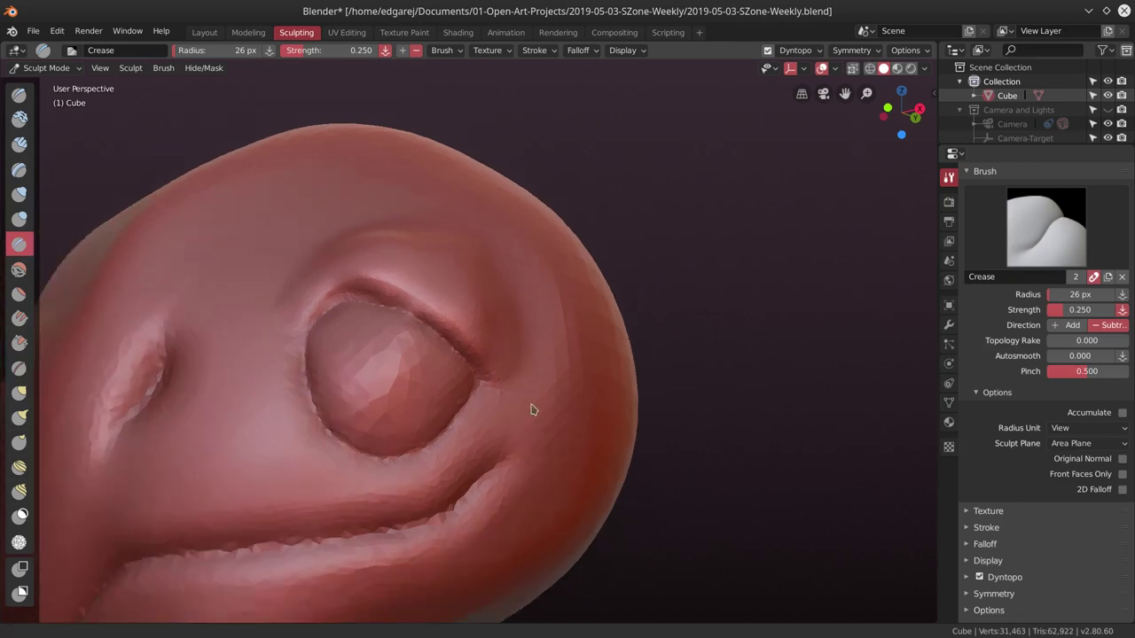
pyautogui.scroll(-4, 531, 405)
pyautogui.moveTo(531, 405); pyautogui.dragTo(585, 416, button='middle')
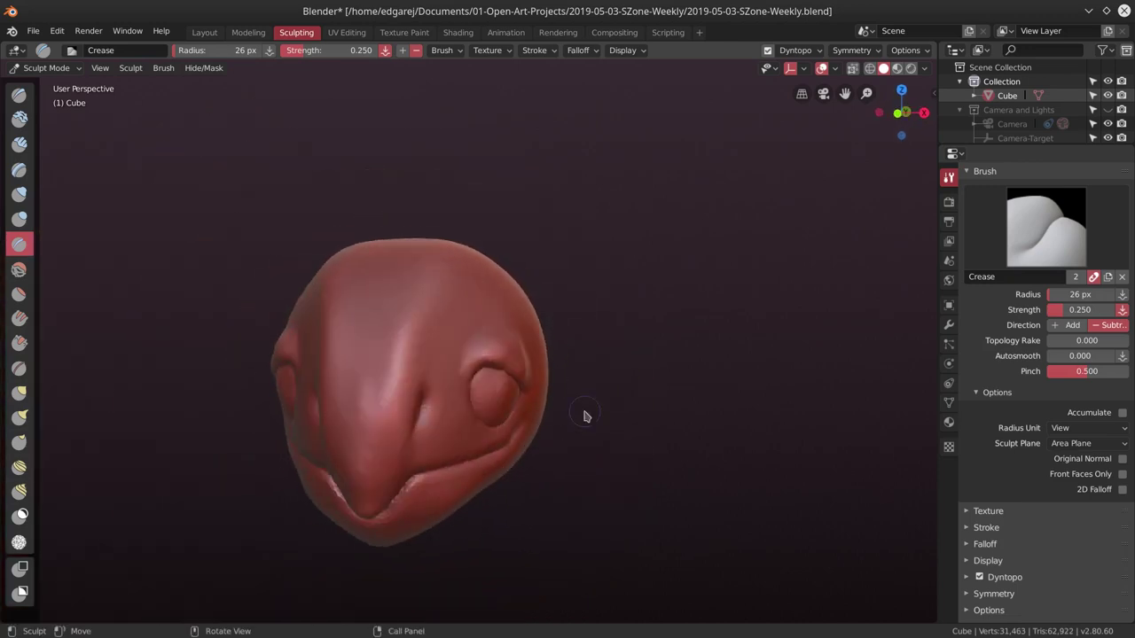
pyautogui.click(33, 30)
pyautogui.click(42, 145)
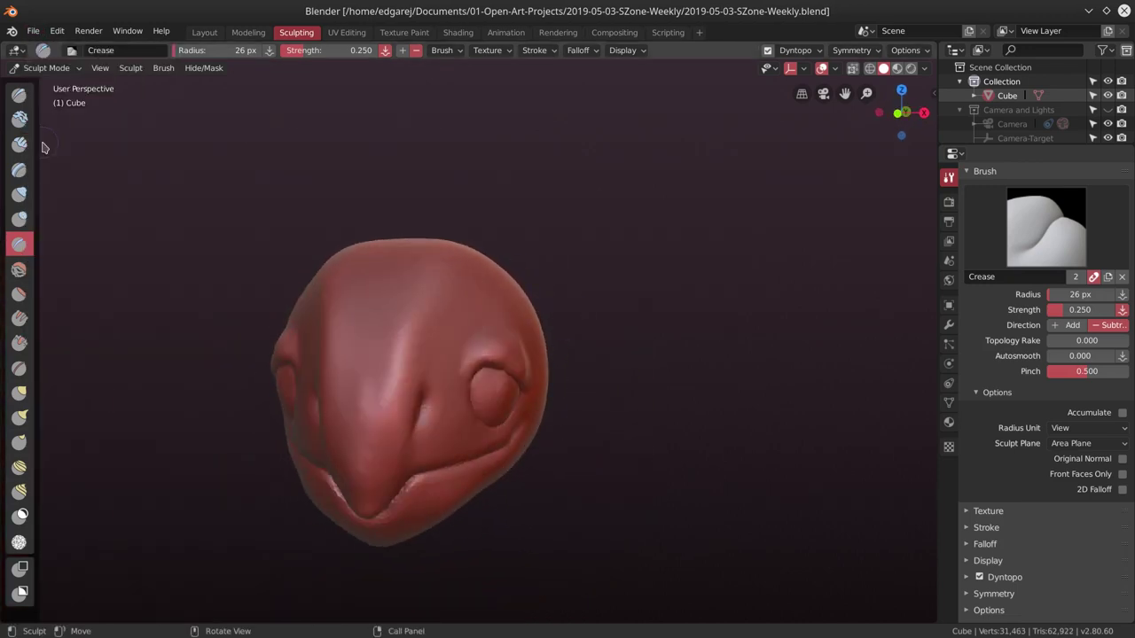
pyautogui.moveTo(658, 335); pyautogui.dragTo(646, 343, button='middle')
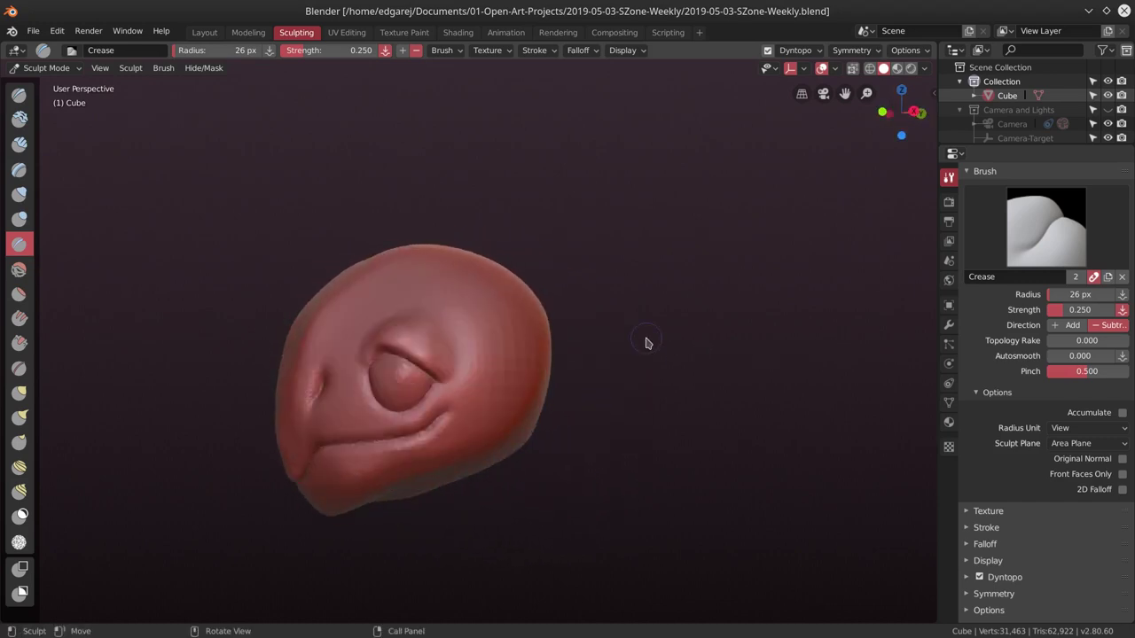
pyautogui.scroll(-5, 645, 343)
pyautogui.moveTo(648, 405); pyautogui.dragTo(709, 428, button='middle')
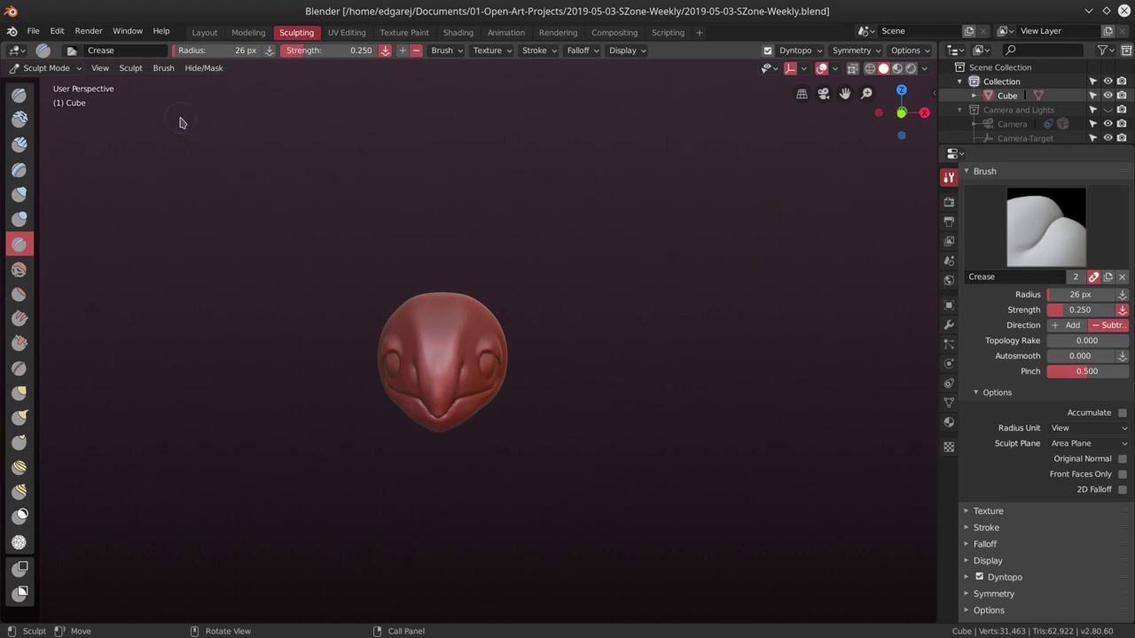
# Back in Layout, add a new cube and shrink it to a small box.
pyautogui.hotkey('ctrl', 'pageup')
pyautogui.hotkey('ctrl', 'pageup')
pyautogui.moveTo(493, 453); pyautogui.dragTo(588, 446, button='middle')
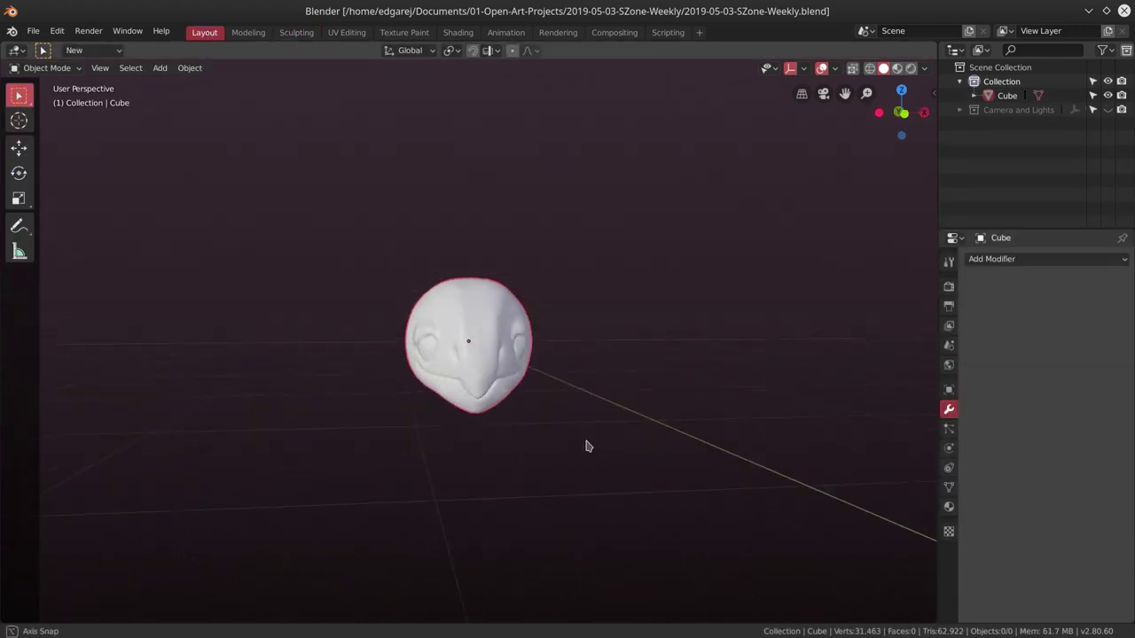
pyautogui.click(160, 68)
pyautogui.click(324, 98)
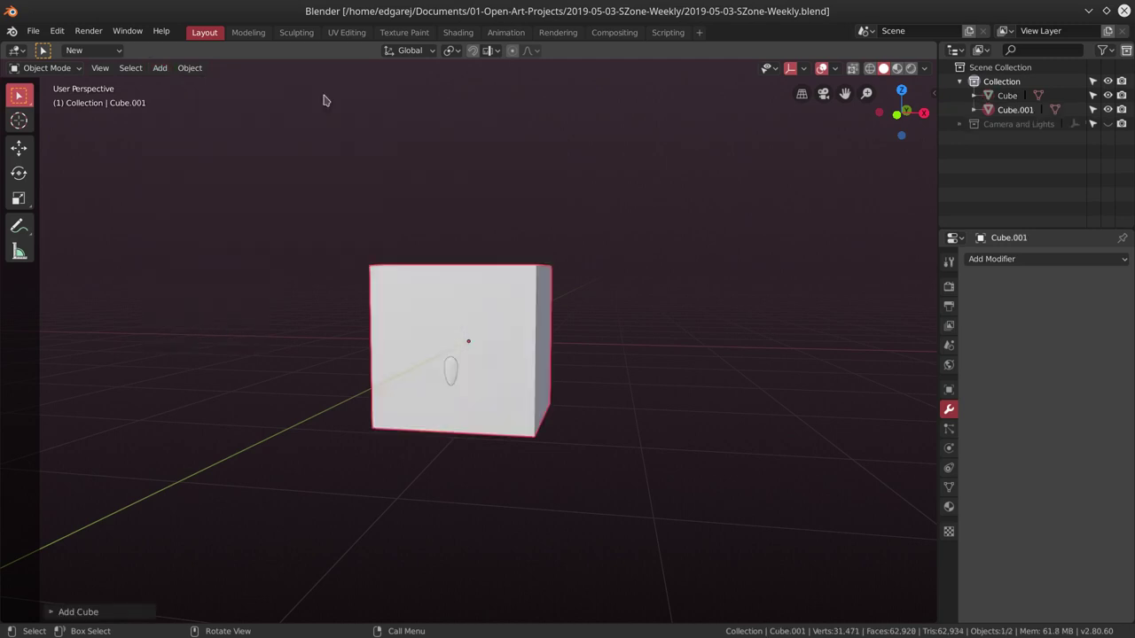
pyautogui.press('s')
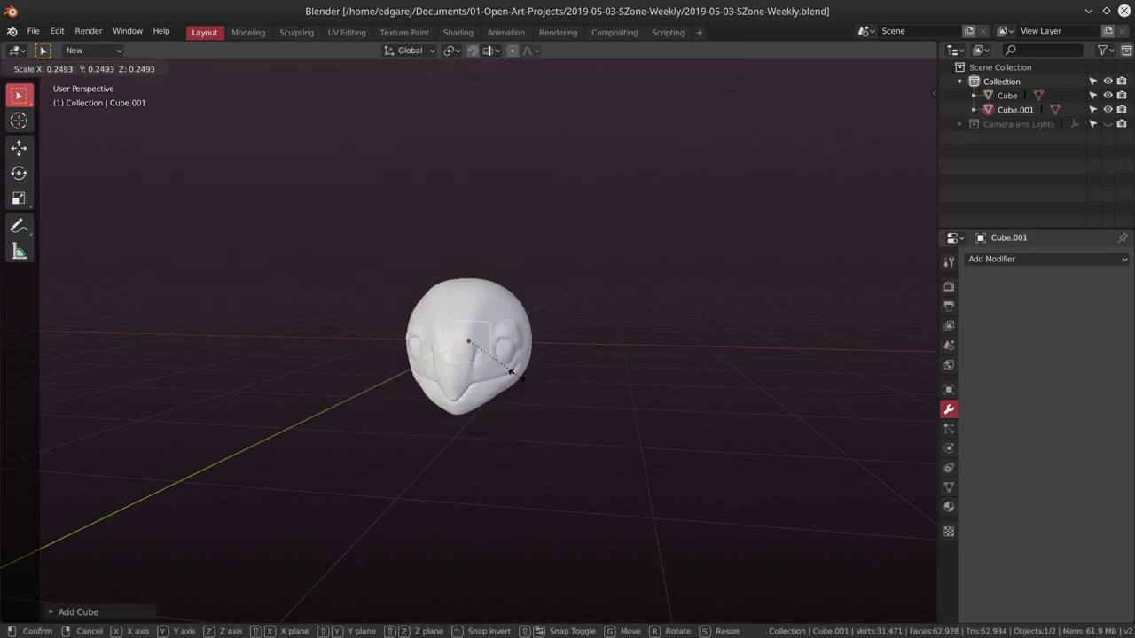
pyautogui.click(497, 355)
# Stretch the small box vertically, raise it above the head and tilt it as the sprout.
pyautogui.click(19, 198)
pyautogui.press('s')
pyautogui.press('z')
pyautogui.click(347, 310)
pyautogui.press('s')
pyautogui.press('z')
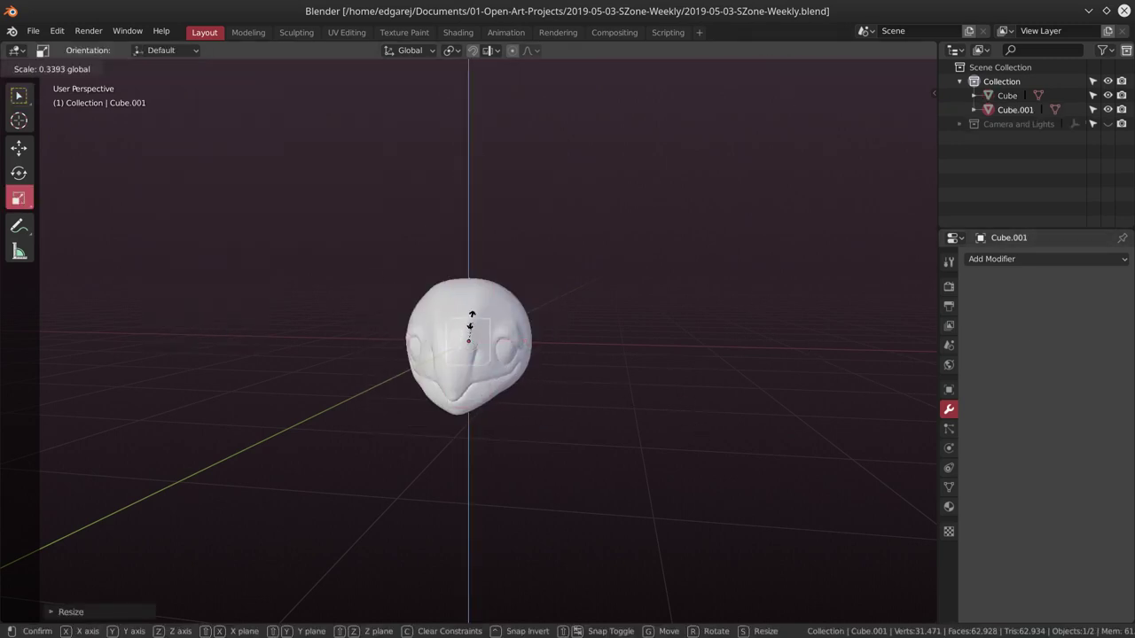
pyautogui.click(348, 310)
pyautogui.click(19, 147)
pyautogui.moveTo(468, 297); pyautogui.dragTo(468, 230)
pyautogui.moveTo(470, 372); pyautogui.dragTo(568, 424, button='middle')
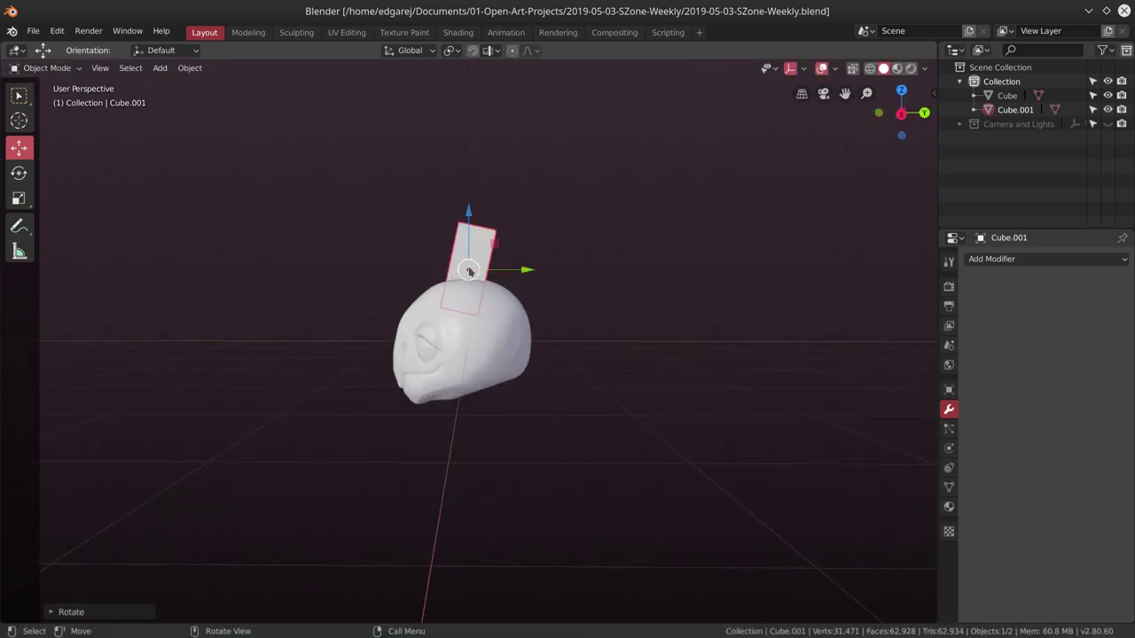
pyautogui.press('r')
# Add a Subdivision Surface modifier to the sprout and apply it.
pyautogui.click(585, 408)
pyautogui.click(994, 259)
pyautogui.click(867, 491)
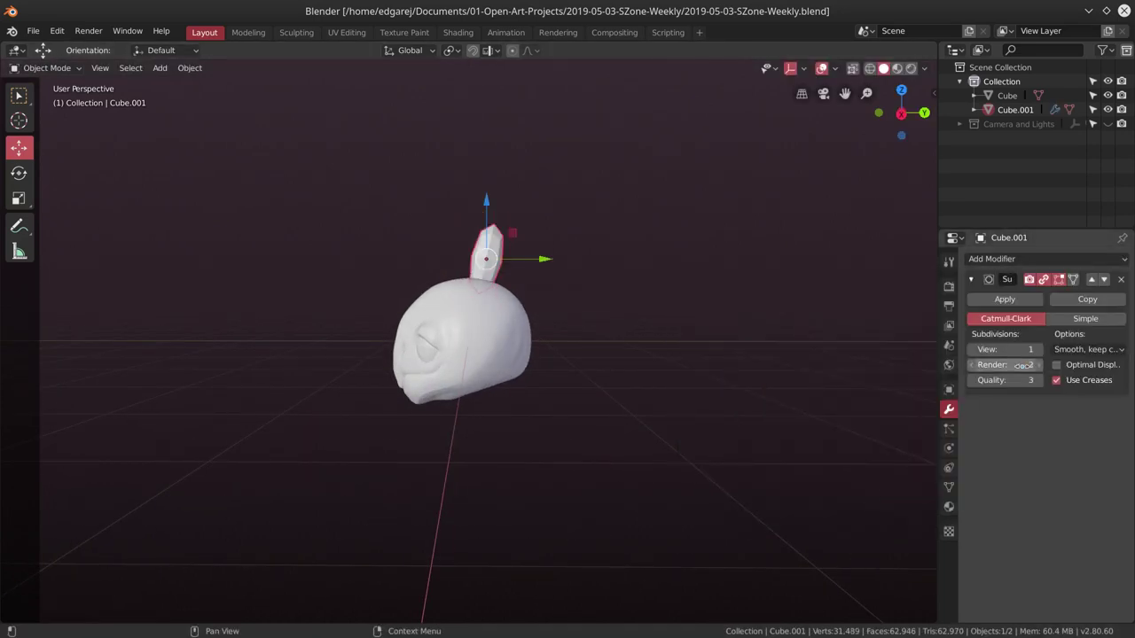
pyautogui.click(1004, 298)
pyautogui.moveTo(588, 345); pyautogui.dragTo(694, 355, button='middle')
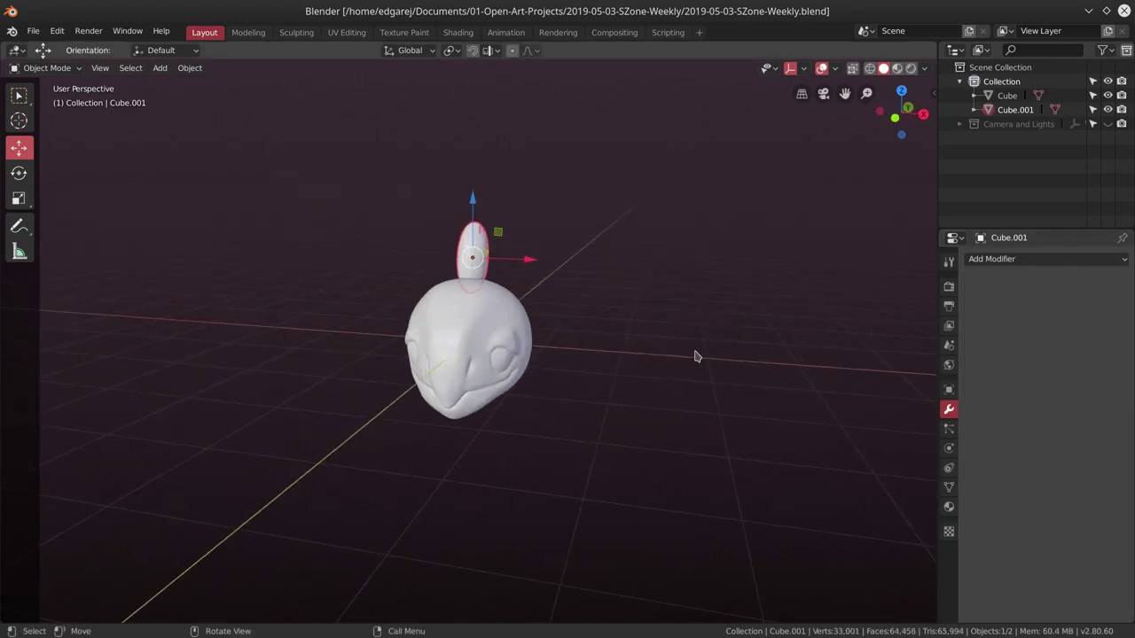
pyautogui.click(32, 31)
# Duplicate the head object Cube and begin renaming the copy Cube.002.
pyautogui.click(1007, 95)
pyautogui.rightClick(1002, 94)
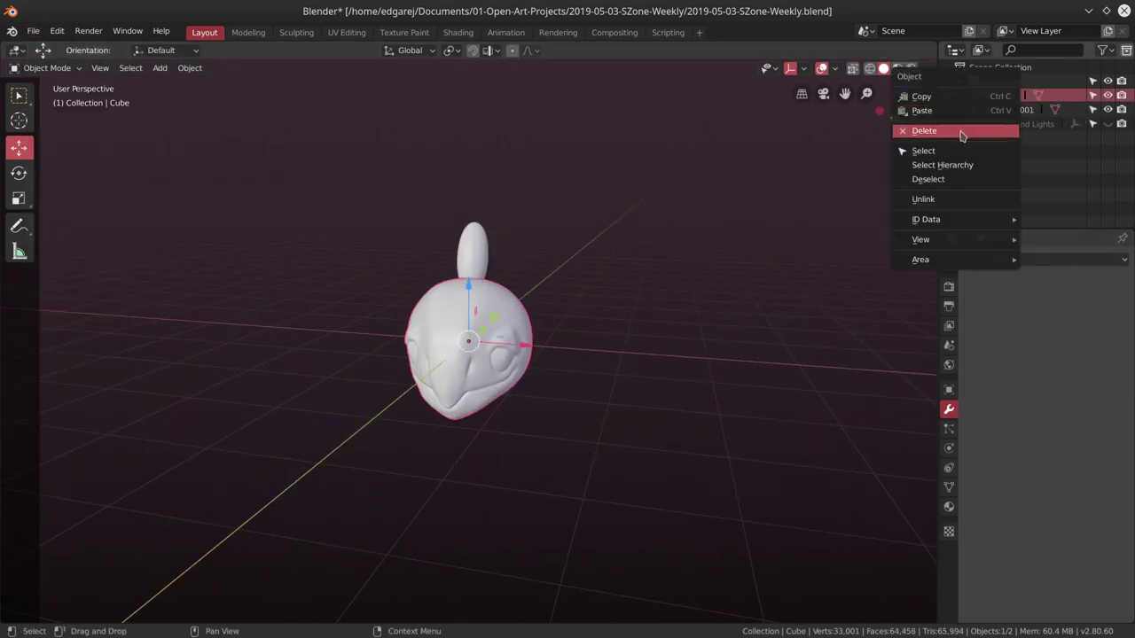
pyautogui.hotkey('shift', 'd')
pyautogui.rightClick(518, 325)
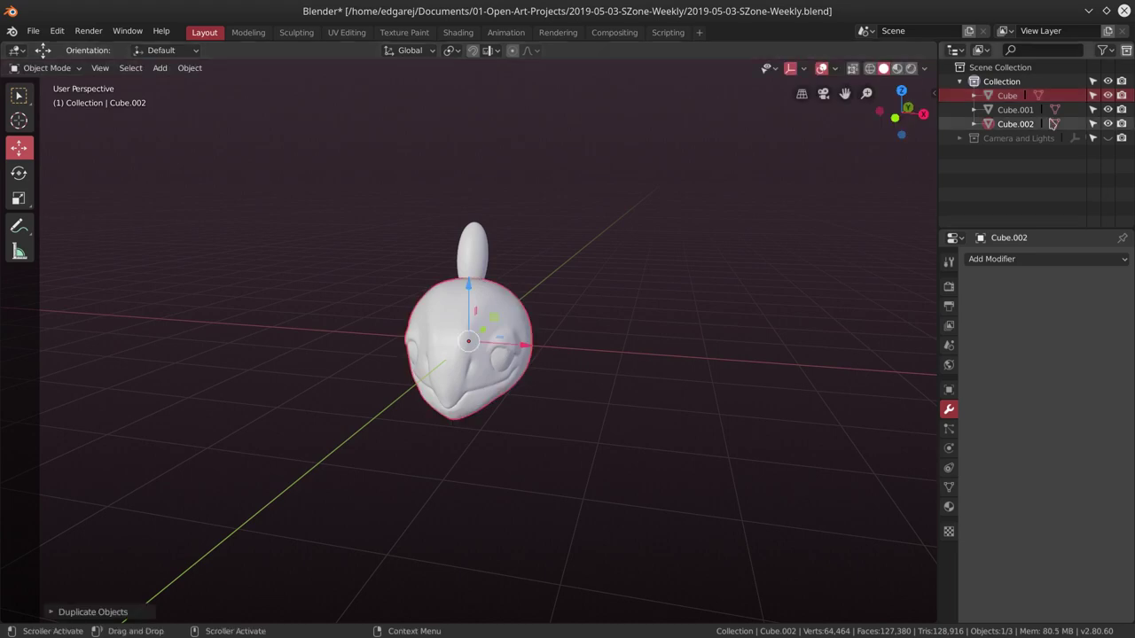
pyautogui.doubleClick(1015, 123)
pyautogui.write('face-origi')
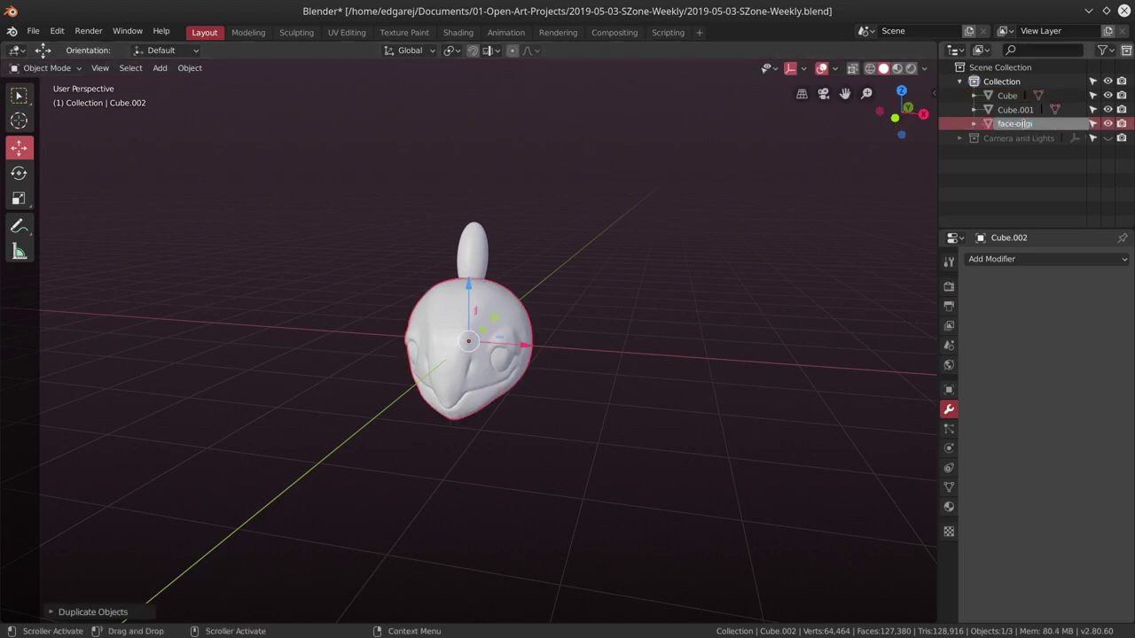
# Name the copy face-orig and hide it, leaving Cube and Cube.001 visible.
pyautogui.press('Return')
pyautogui.click(1107, 95)
pyautogui.click(1107, 109)
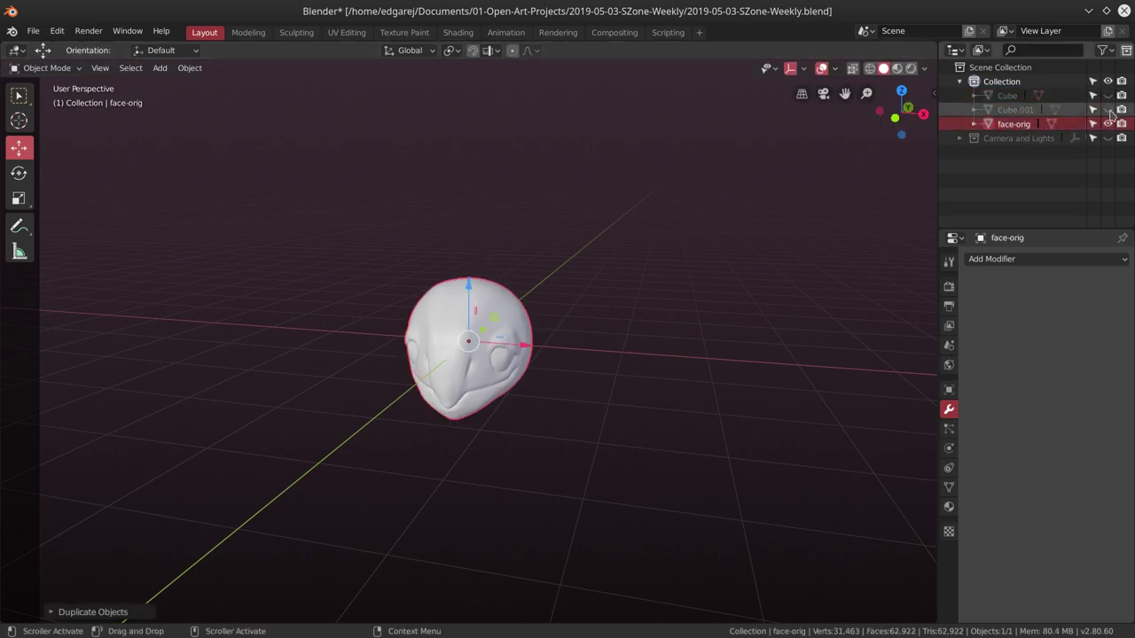
pyautogui.keyDown('ctrl'); pyautogui.click(1055, 124); pyautogui.keyUp('ctrl')
pyautogui.click(1107, 123)
pyautogui.click(1108, 95)
pyautogui.click(1107, 109)
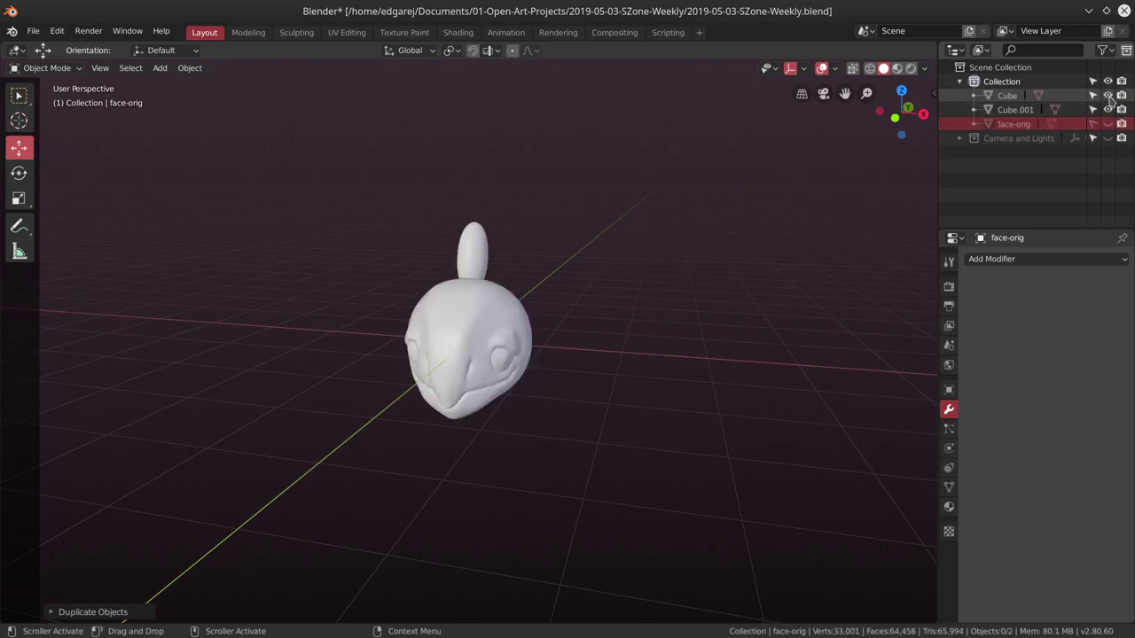
# Select the sprout Cube.001 and apply its location.
pyautogui.click(1015, 110)
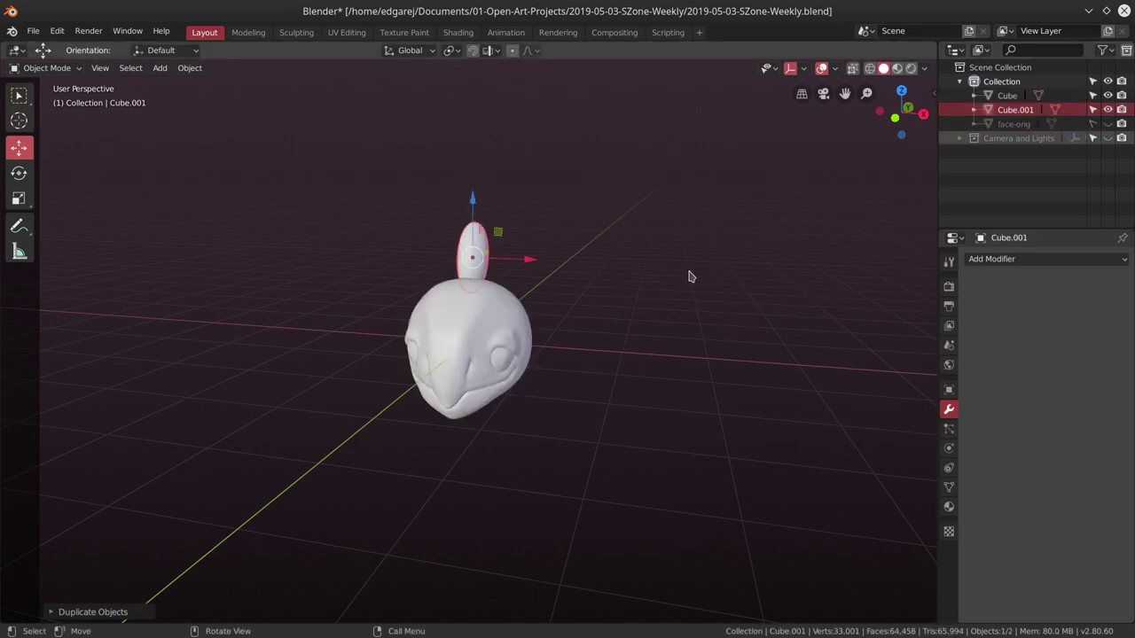
pyautogui.click(296, 32)
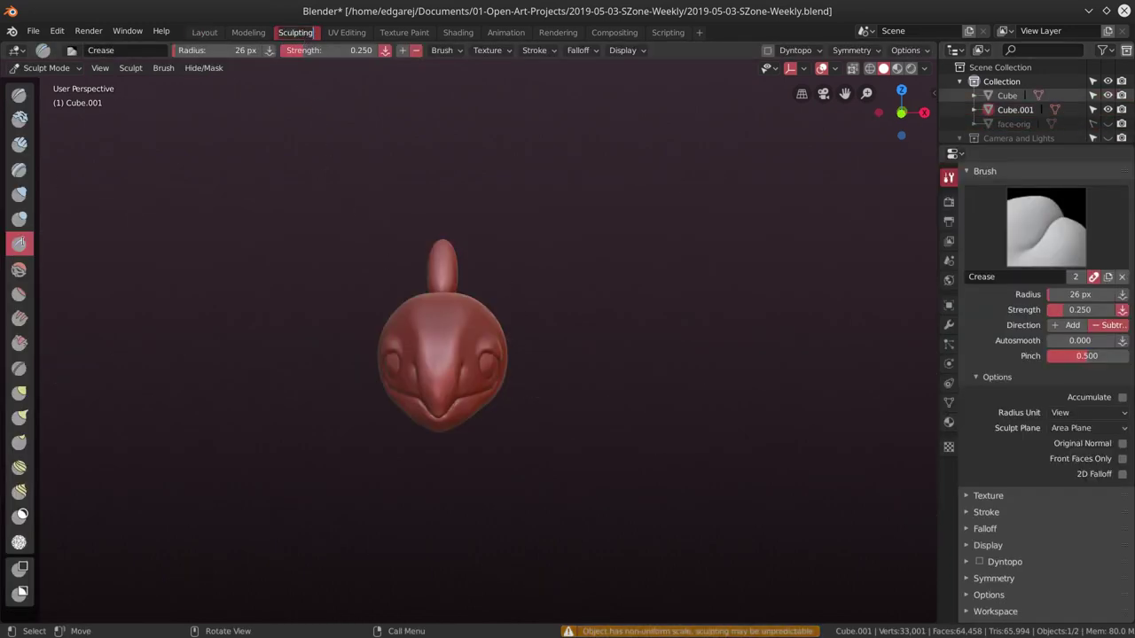
pyautogui.click(204, 32)
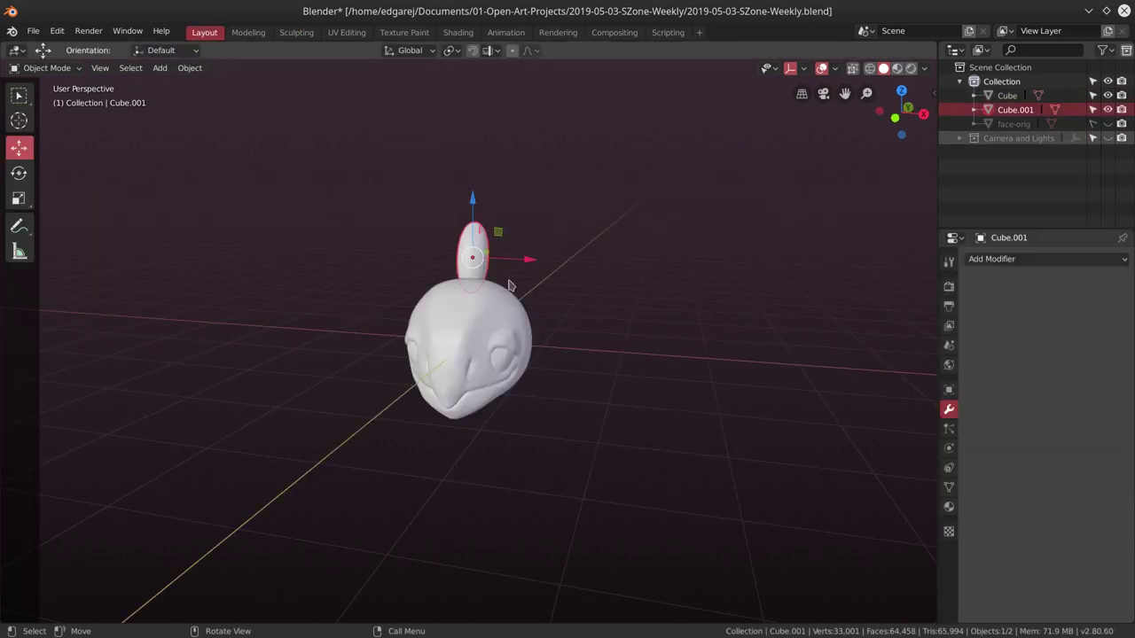
pyautogui.hotkey('ctrl', 'a')
pyautogui.click(640, 298)
# Save the file and open the Sculpting workspace.
pyautogui.hotkey('ctrl', 'a')
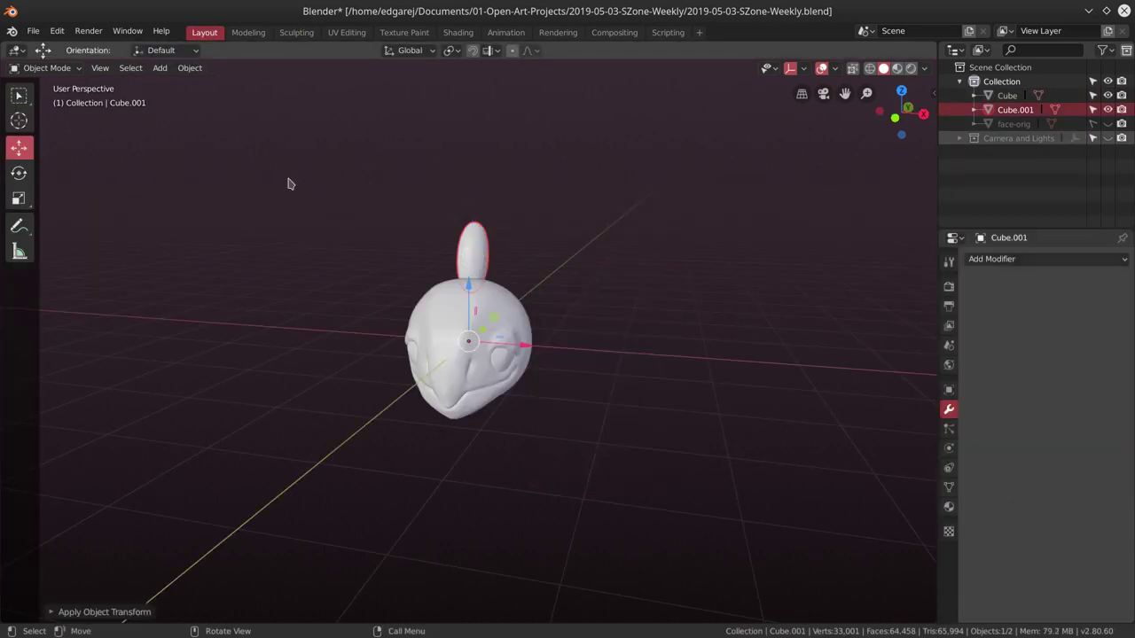
pyautogui.click(33, 31)
pyautogui.click(55, 138)
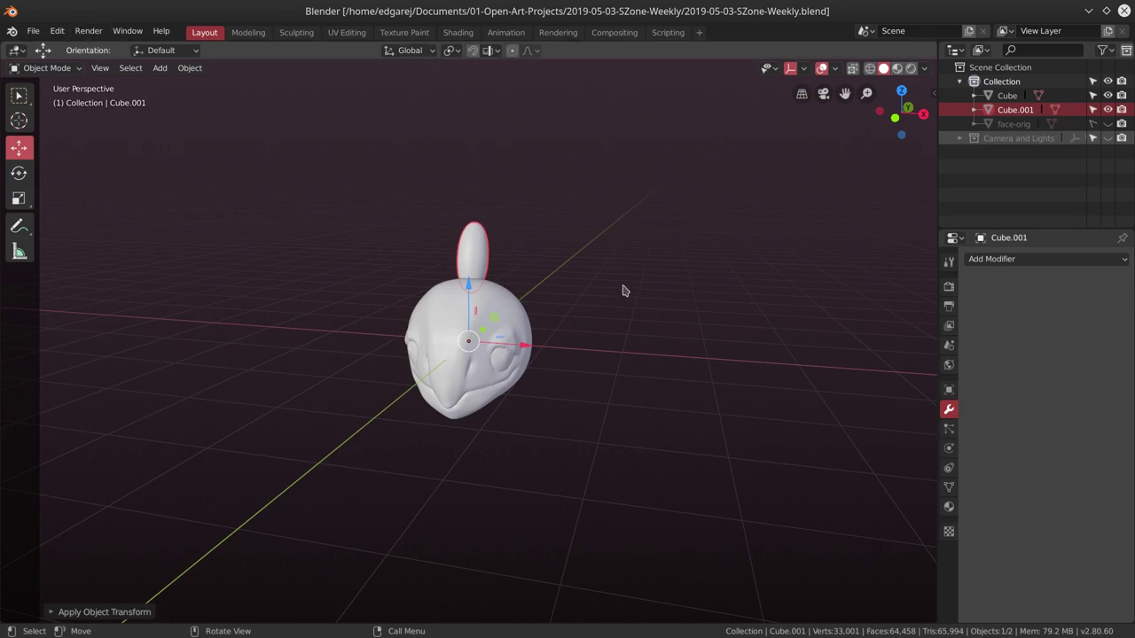
pyautogui.click(296, 32)
pyautogui.click(852, 50)
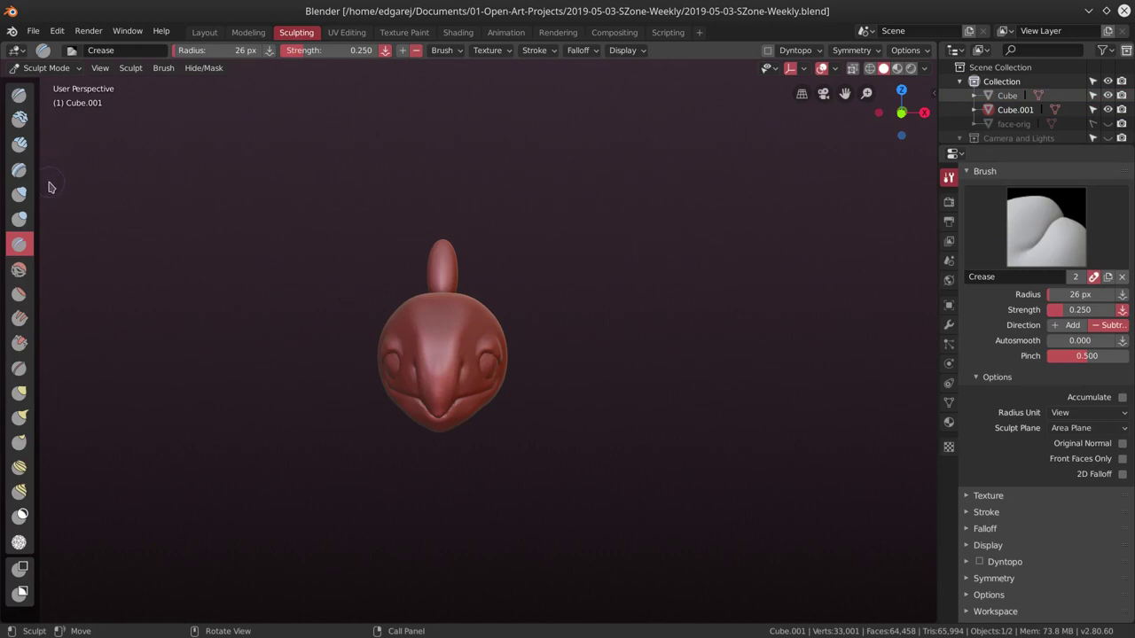
# Pick Clay Strips, enable Dyntopo and set the brush radius to 36 px.
pyautogui.click(19, 144)
pyautogui.scroll(3, 560, 232)
pyautogui.moveTo(560, 232); pyautogui.dragTo(575, 262, button='middle')
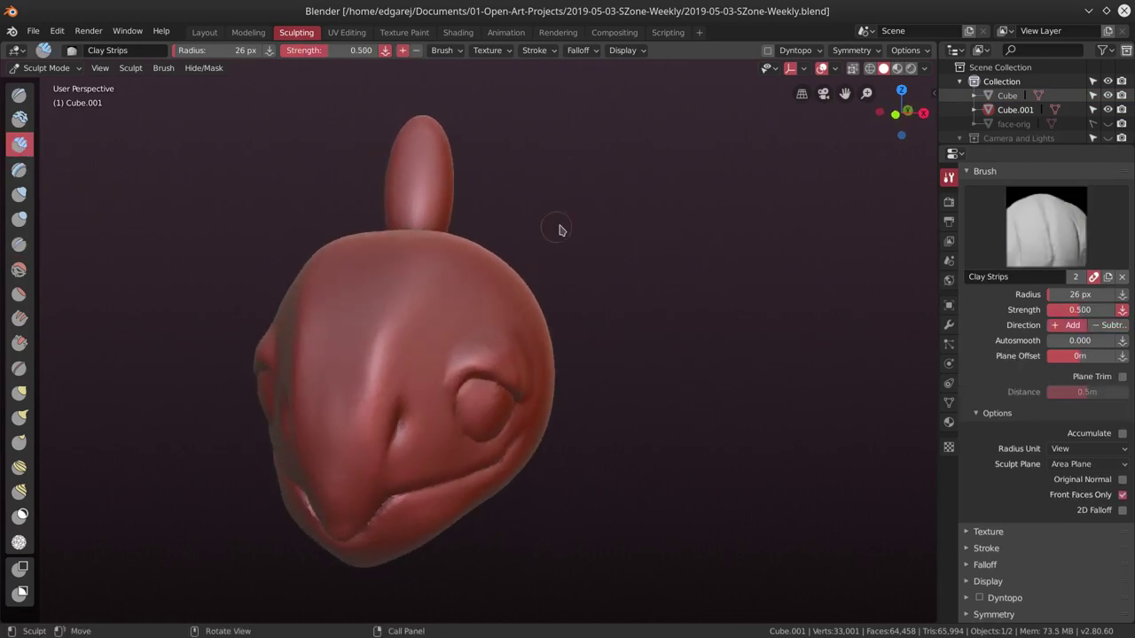
pyautogui.click(768, 50)
pyautogui.click(795, 50)
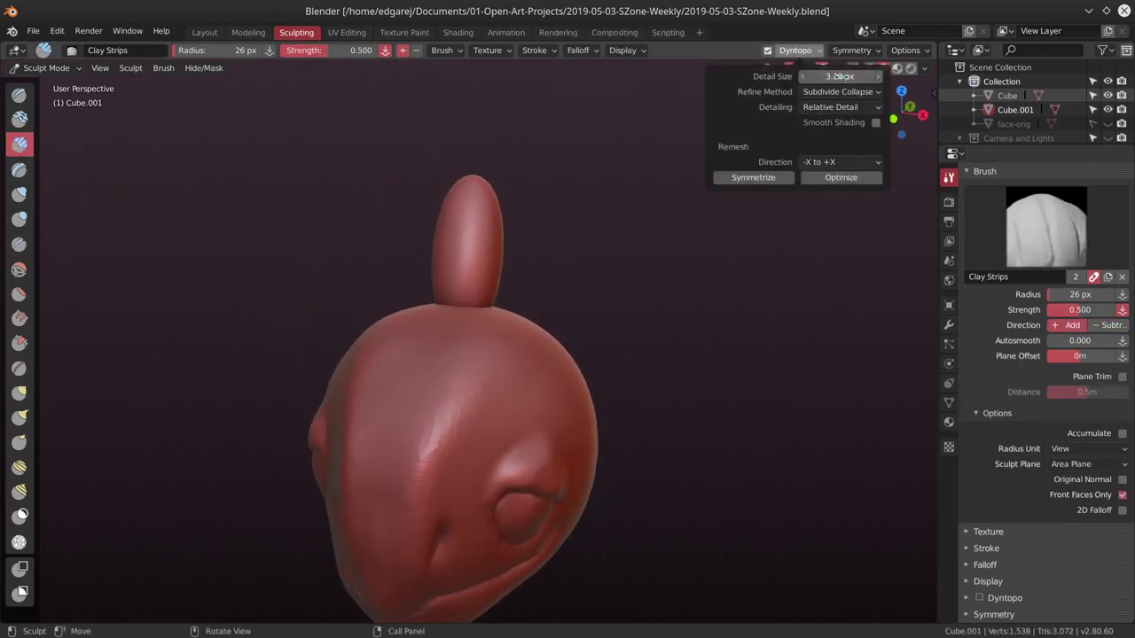
pyautogui.moveTo(502, 277); pyautogui.dragTo(469, 287, button='middle')
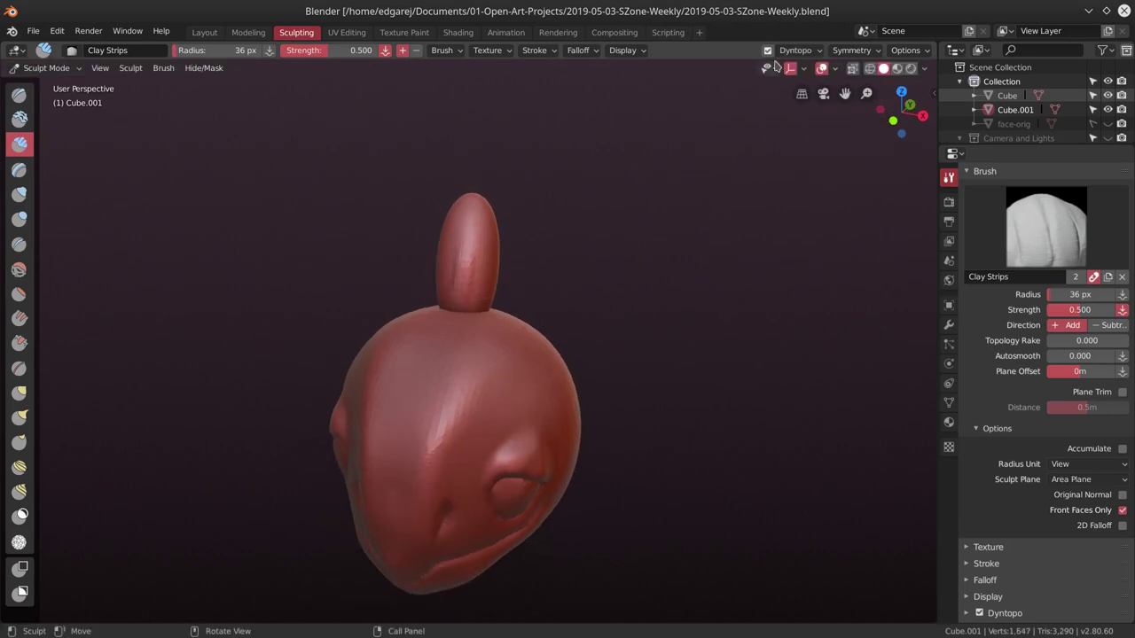
# Build up clay and blob bumps all around the sprout's base.
pyautogui.moveTo(498, 264); pyautogui.dragTo(461, 302)
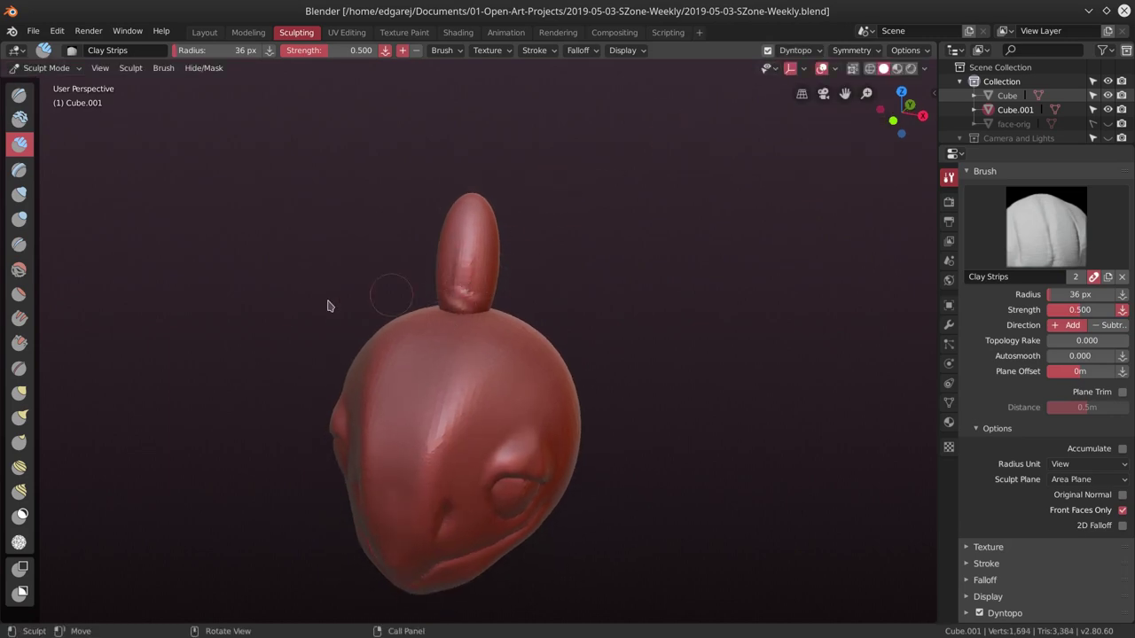
pyautogui.moveTo(453, 323); pyautogui.dragTo(455, 317, button='middle')
pyautogui.moveTo(456, 318); pyautogui.dragTo(461, 319)
pyautogui.moveTo(461, 319)
pyautogui.mouseDown(button='middle')
pyautogui.moveTo(493, 324)
pyautogui.moveTo(452, 327)
pyautogui.mouseUp(button='middle')
pyautogui.moveTo(452, 326); pyautogui.dragTo(450, 328)
pyautogui.moveTo(451, 328); pyautogui.dragTo(470, 319, button='middle')
pyautogui.moveTo(469, 319); pyautogui.dragTo(497, 327)
pyautogui.moveTo(496, 326); pyautogui.dragTo(494, 342, button='middle')
pyautogui.moveTo(495, 342); pyautogui.dragTo(491, 351)
pyautogui.moveTo(491, 350); pyautogui.dragTo(483, 322, button='middle')
pyautogui.moveTo(483, 323); pyautogui.dragTo(488, 319)
pyautogui.moveTo(488, 319); pyautogui.dragTo(474, 342, button='middle')
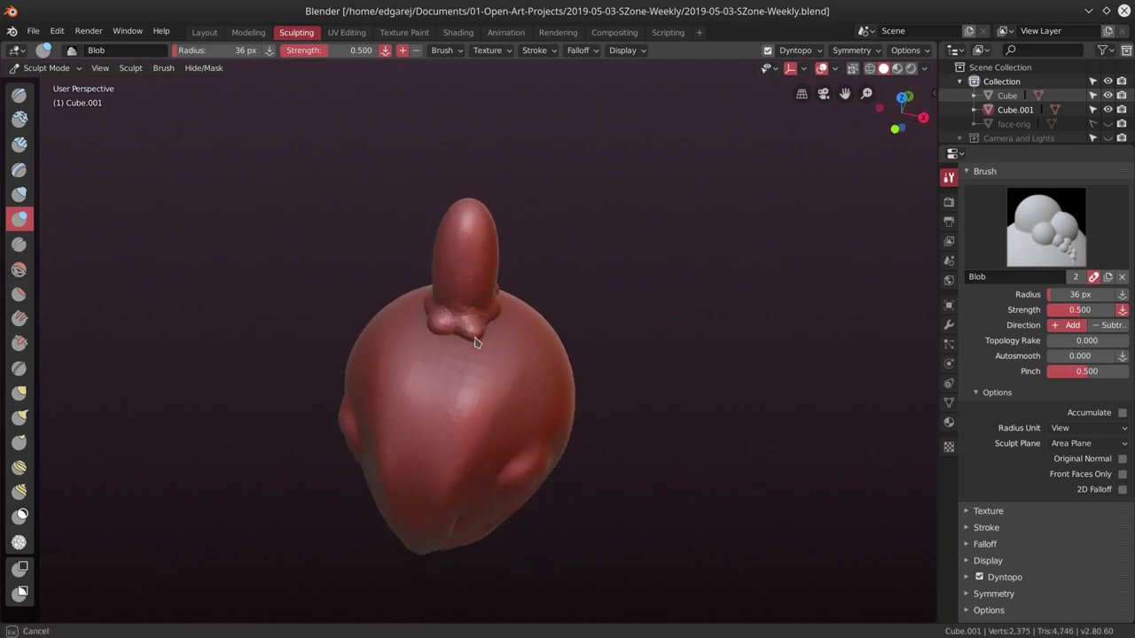
pyautogui.moveTo(474, 333); pyautogui.dragTo(479, 326)
pyautogui.moveTo(479, 326)
pyautogui.mouseDown(button='middle')
pyautogui.moveTo(492, 314)
pyautogui.moveTo(472, 314)
pyautogui.mouseUp(button='middle')
# Pull a spike out of the sprout's base with the Snake Hook brush.
pyautogui.click(20, 144)
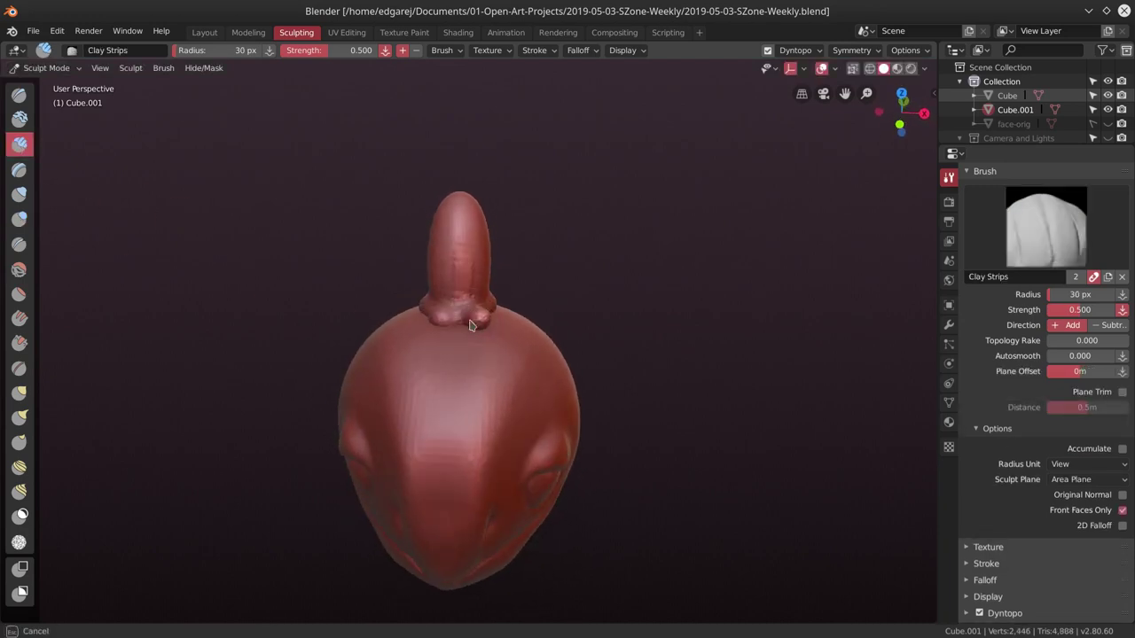
pyautogui.click(19, 417)
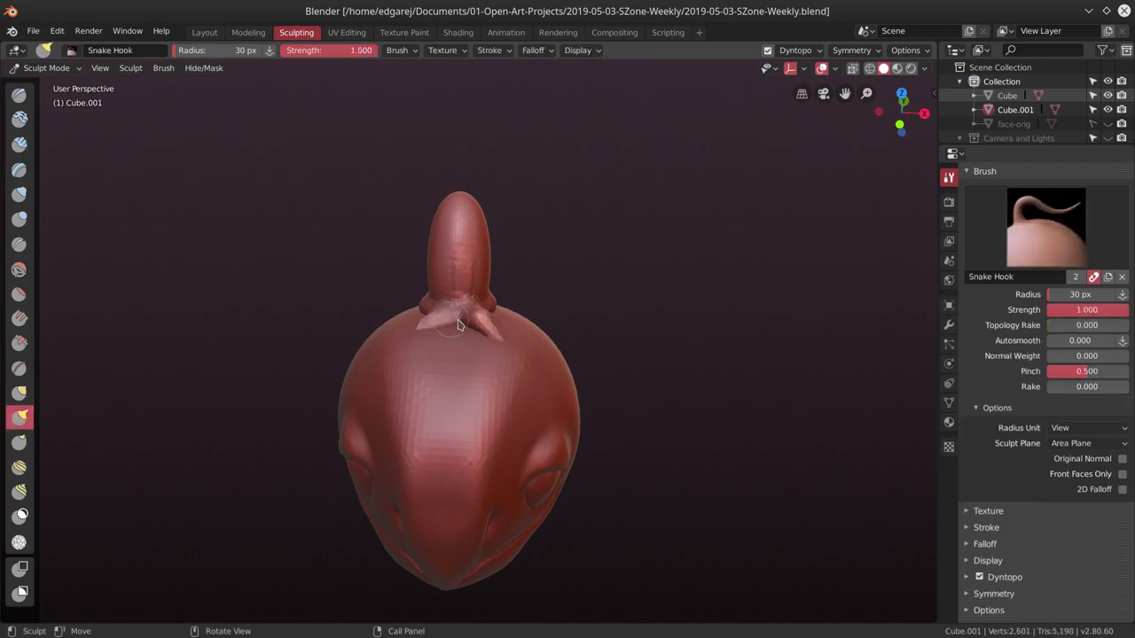
pyautogui.moveTo(458, 324); pyautogui.dragTo(470, 314)
pyautogui.moveTo(470, 319)
pyautogui.mouseDown(button='middle')
pyautogui.moveTo(552, 366)
pyautogui.moveTo(514, 281)
pyautogui.moveTo(523, 292)
pyautogui.moveTo(595, 298)
pyautogui.mouseUp(button='middle')
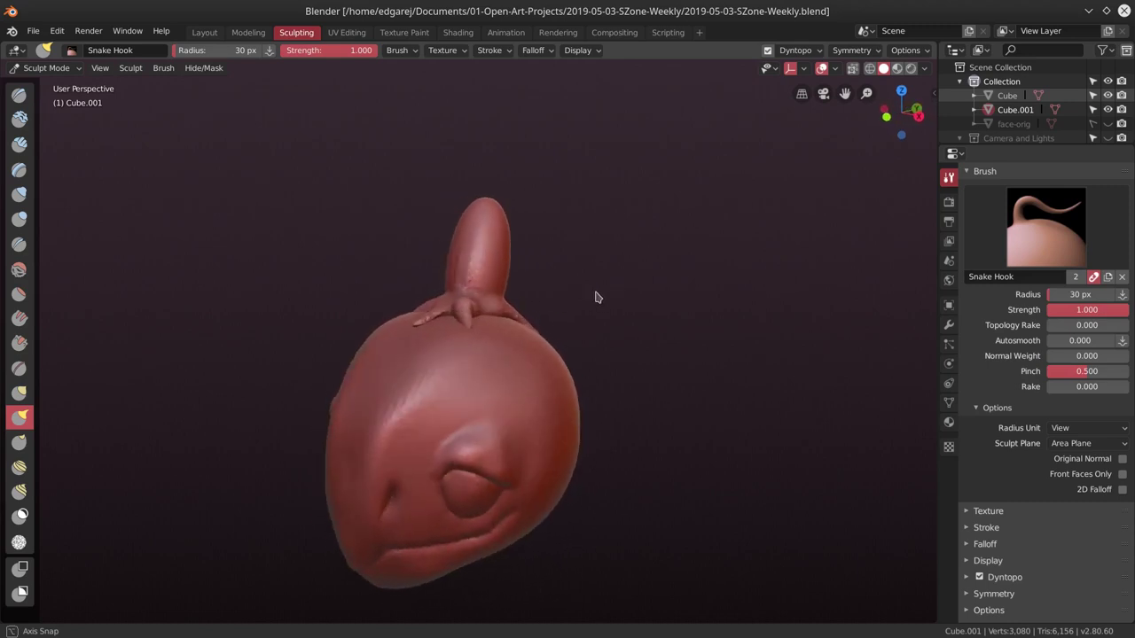
pyautogui.click(19, 144)
pyautogui.moveTo(390, 319)
pyautogui.mouseDown(button='middle')
pyautogui.moveTo(470, 317)
pyautogui.moveTo(472, 298)
pyautogui.mouseUp(button='middle')
pyautogui.moveTo(500, 392)
pyautogui.mouseDown(button='middle')
pyautogui.moveTo(497, 367)
pyautogui.moveTo(537, 357)
pyautogui.mouseUp(button='middle')
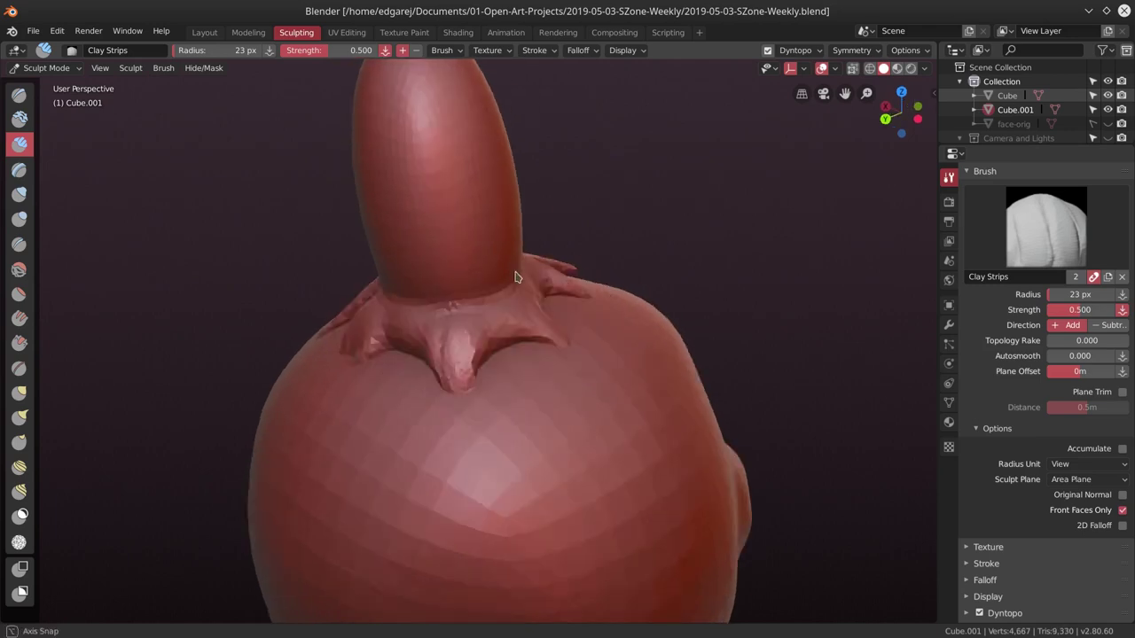
# Enlarge the Clay Strips brush to 28 px and stroke the front and sides of the sprout.
pyautogui.scroll(-5, 517, 274)
pyautogui.moveTo(517, 274)
pyautogui.mouseDown(button='middle')
pyautogui.moveTo(497, 369)
pyautogui.moveTo(411, 342)
pyautogui.mouseUp(button='middle')
pyautogui.scroll(5, 497, 370)
pyautogui.press('f')
pyautogui.moveTo(425, 306); pyautogui.dragTo(409, 410)
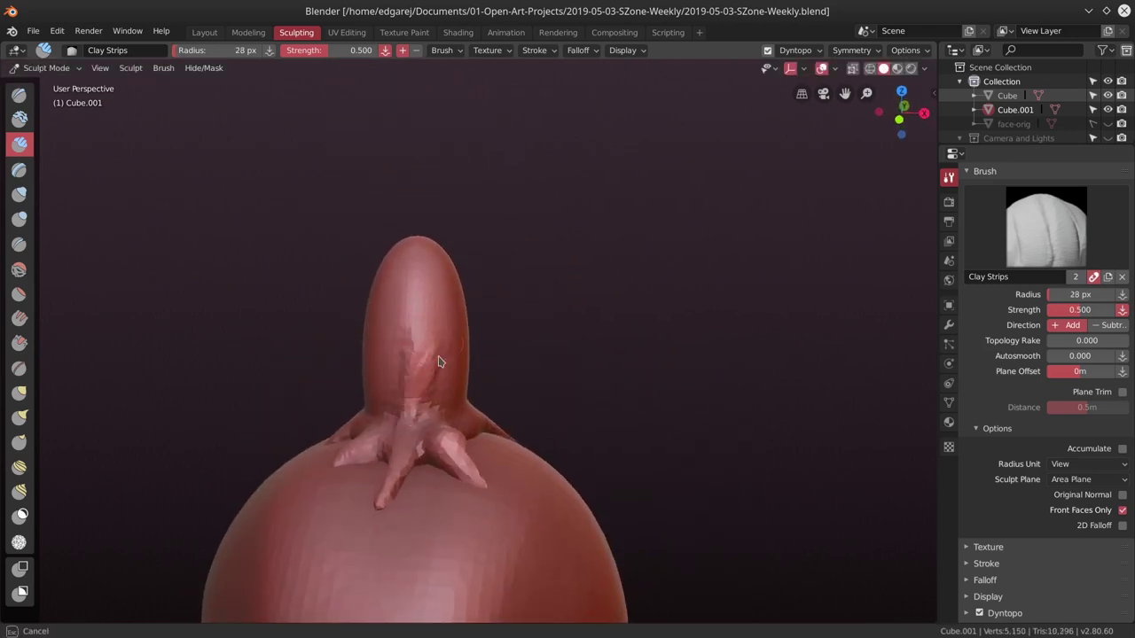
pyautogui.moveTo(433, 349); pyautogui.dragTo(439, 352, button='middle')
pyautogui.moveTo(429, 440); pyautogui.dragTo(431, 414, button='middle')
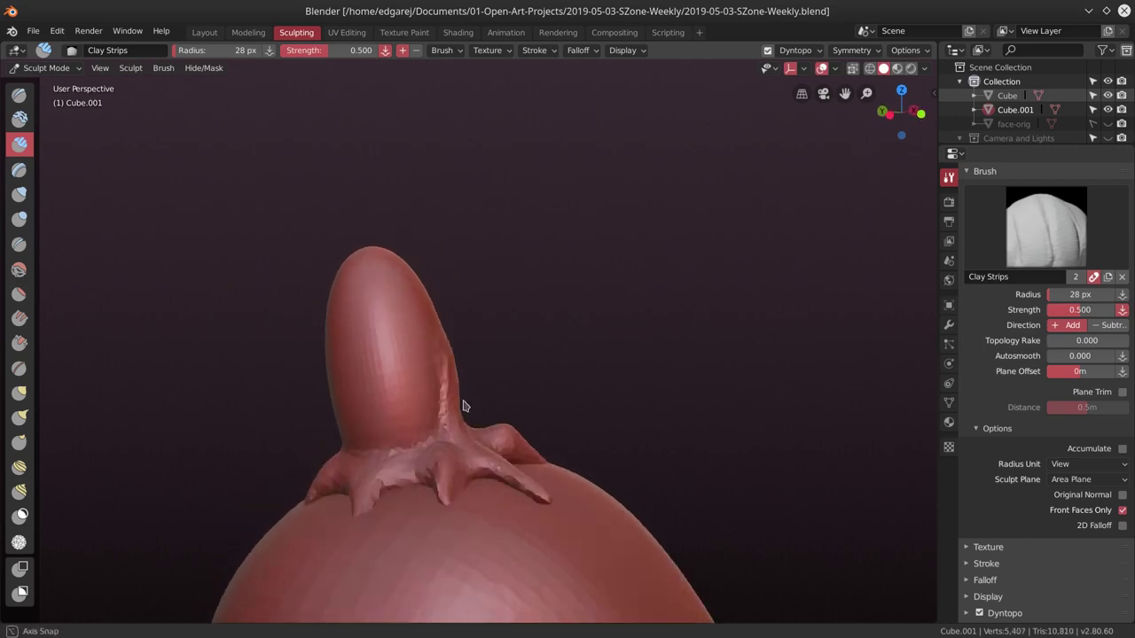
pyautogui.moveTo(390, 359)
pyautogui.mouseDown()
pyautogui.moveTo(413, 410)
pyautogui.moveTo(403, 403)
pyautogui.mouseUp()
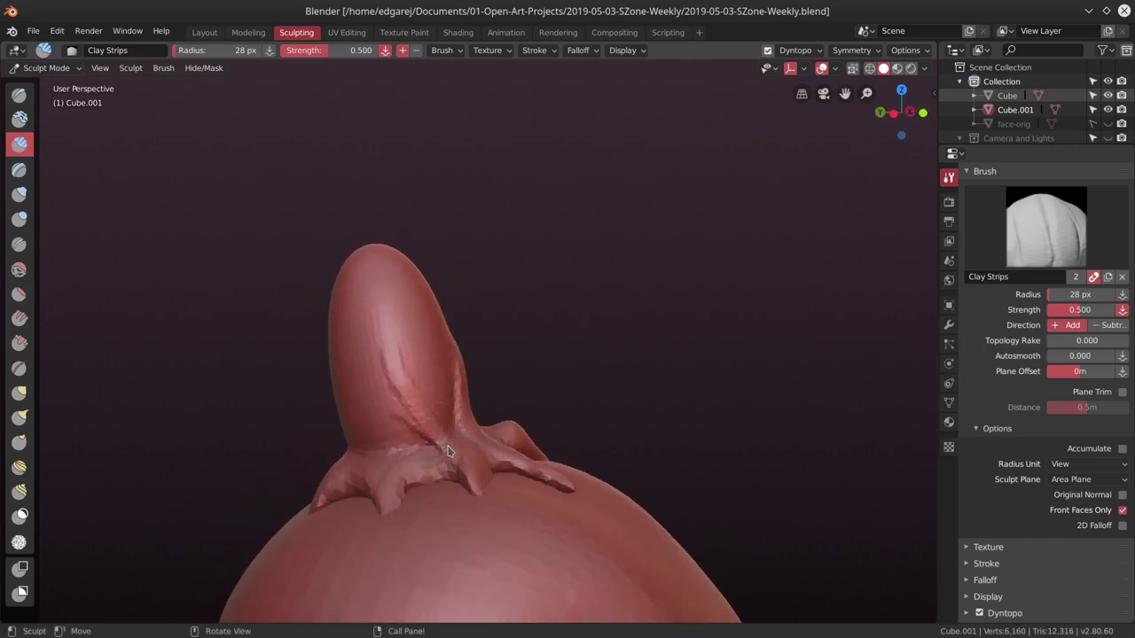
pyautogui.moveTo(403, 403); pyautogui.dragTo(444, 485, button='middle')
# Add small clay strokes along the sprout and around its base from several angles.
pyautogui.moveTo(450, 416); pyautogui.dragTo(475, 405, button='middle')
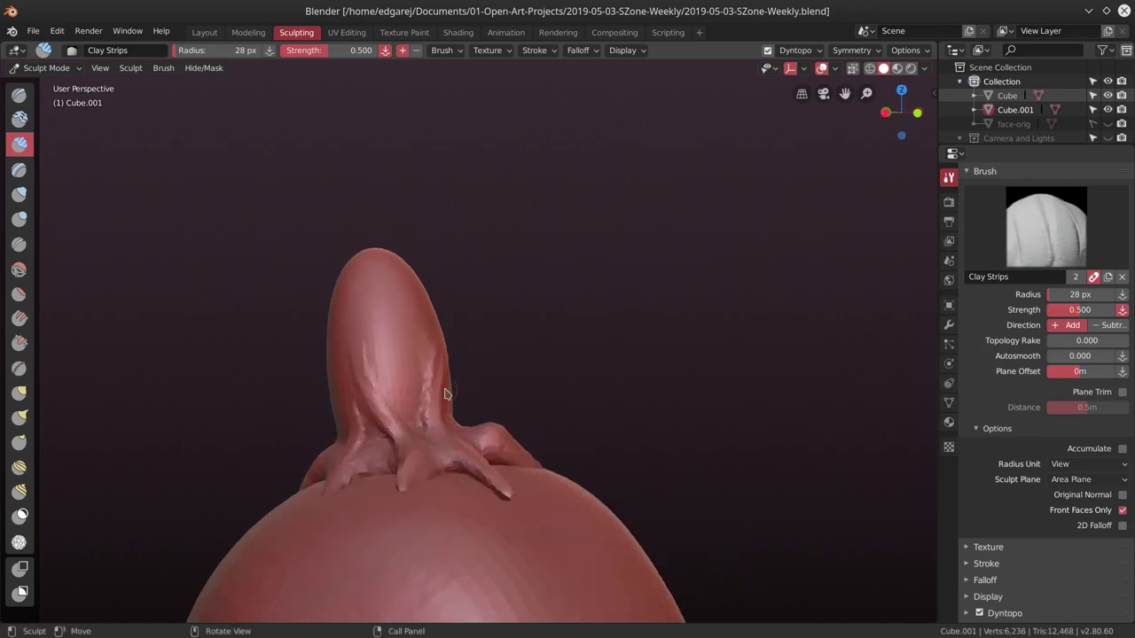
pyautogui.moveTo(474, 405); pyautogui.dragTo(478, 400)
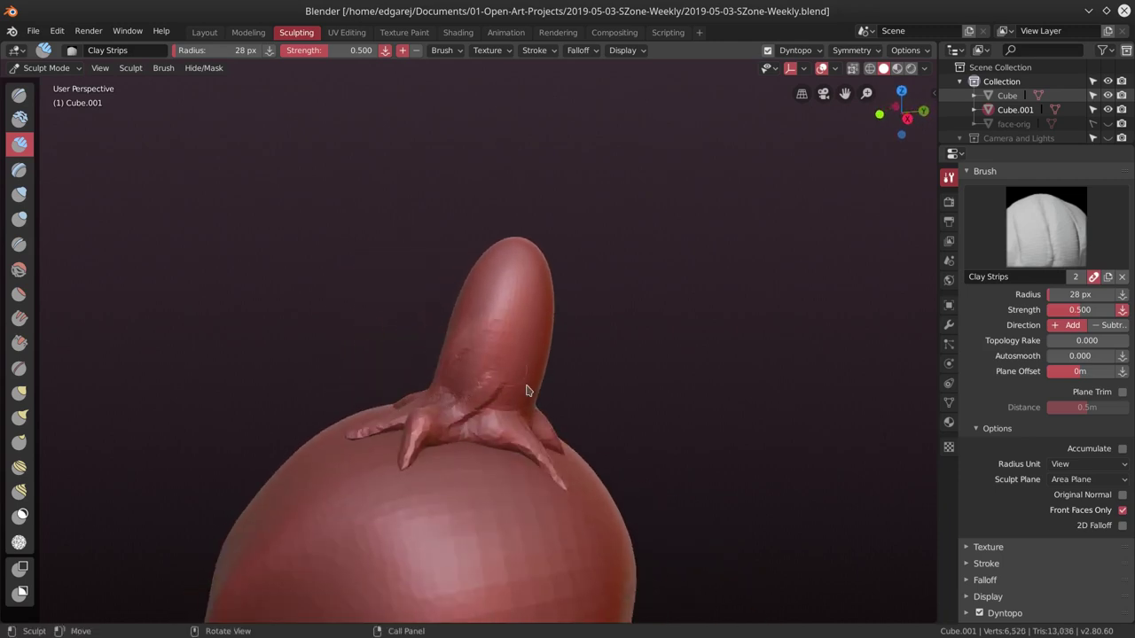
pyautogui.moveTo(478, 401); pyautogui.dragTo(550, 329, button='middle')
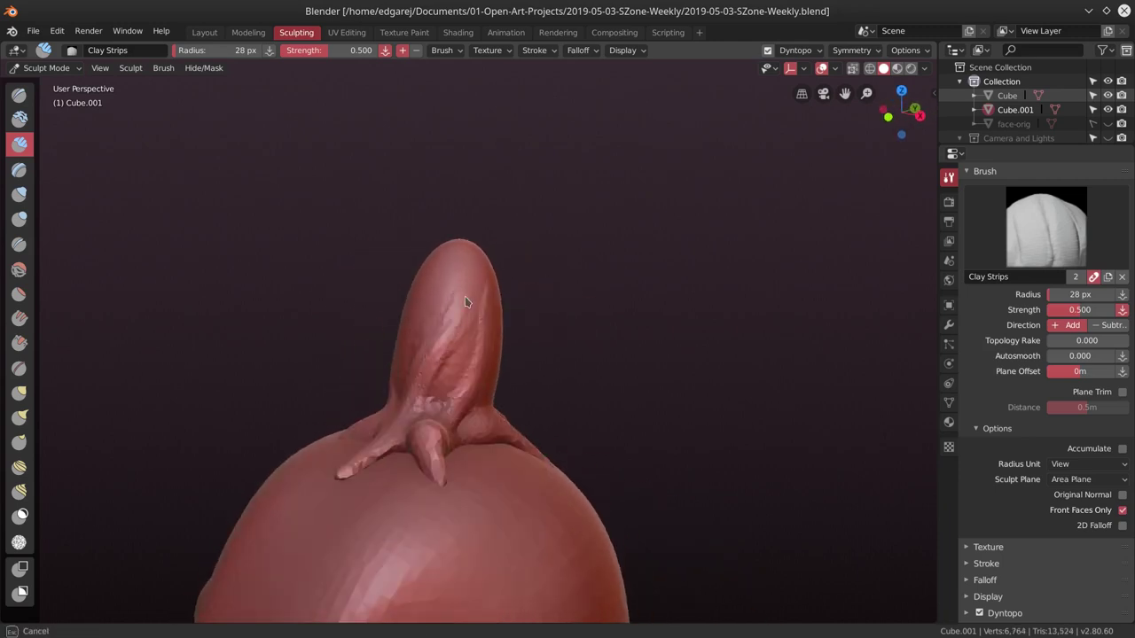
pyautogui.moveTo(478, 257); pyautogui.dragTo(461, 363)
pyautogui.moveTo(451, 481)
pyautogui.mouseDown(button='middle')
pyautogui.moveTo(424, 404)
pyautogui.moveTo(517, 408)
pyautogui.mouseUp(button='middle')
pyautogui.moveTo(516, 408); pyautogui.dragTo(534, 460)
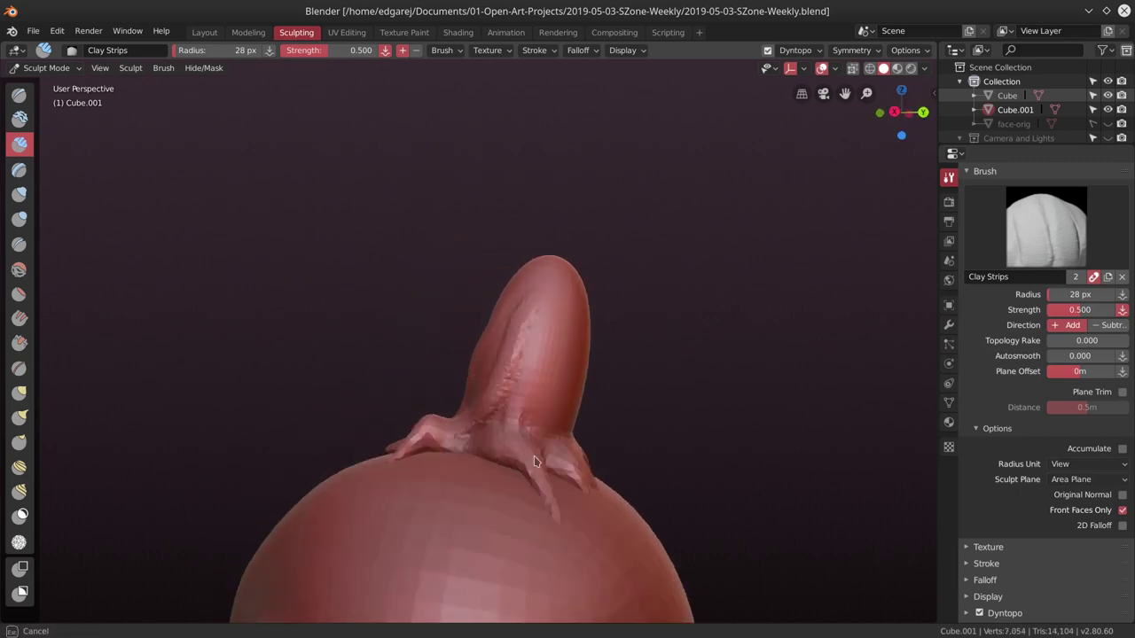
pyautogui.moveTo(514, 417); pyautogui.dragTo(554, 381, button='middle')
pyautogui.moveTo(554, 382); pyautogui.dragTo(551, 465)
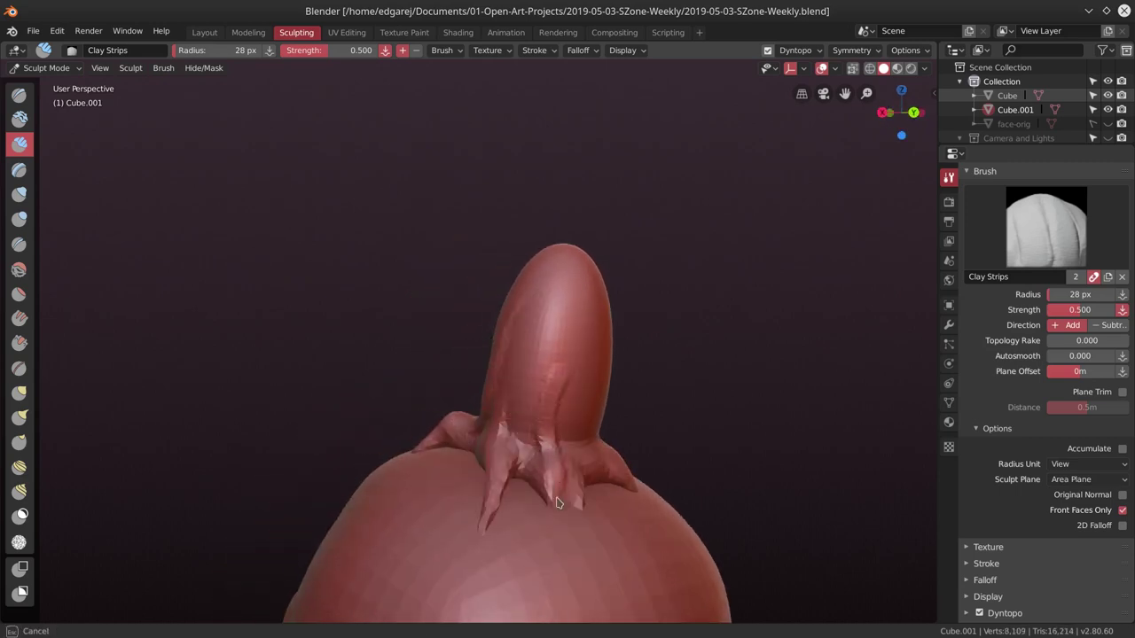
# Run clay strokes up the sprout and build root-like ridges at its base.
pyautogui.moveTo(531, 349); pyautogui.dragTo(536, 395)
pyautogui.moveTo(543, 350); pyautogui.dragTo(545, 388, button='middle')
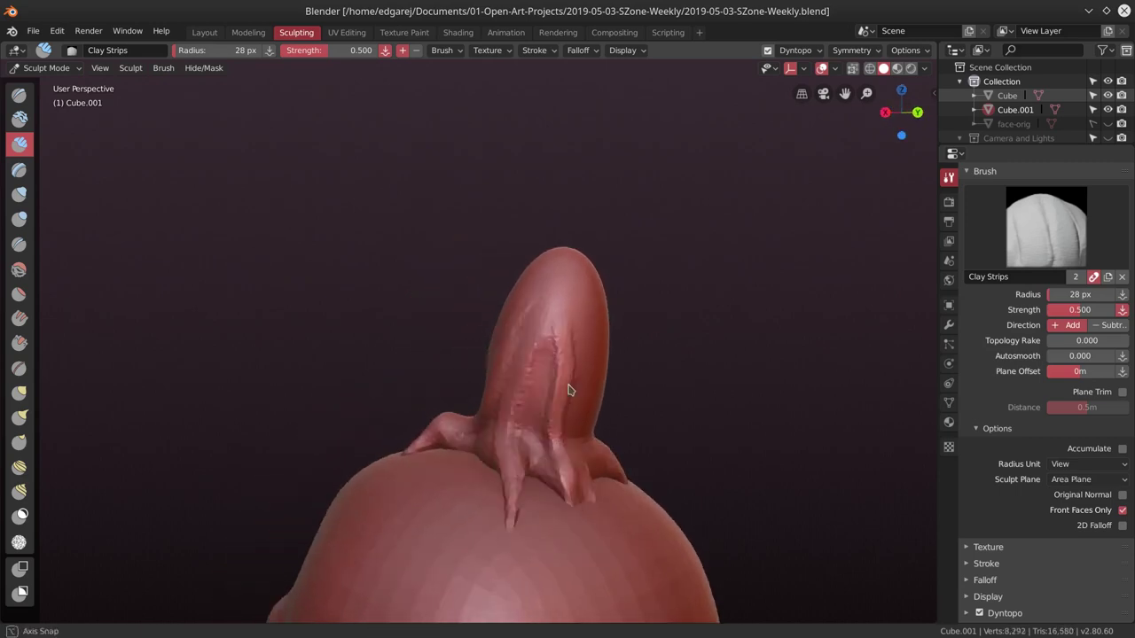
pyautogui.keyDown('ctrl'); pyautogui.moveTo(545, 388); pyautogui.dragTo(543, 355); pyautogui.keyUp('ctrl')
pyautogui.moveTo(542, 355)
pyautogui.mouseDown(button='middle')
pyautogui.moveTo(527, 261)
pyautogui.moveTo(483, 463)
pyautogui.mouseUp(button='middle')
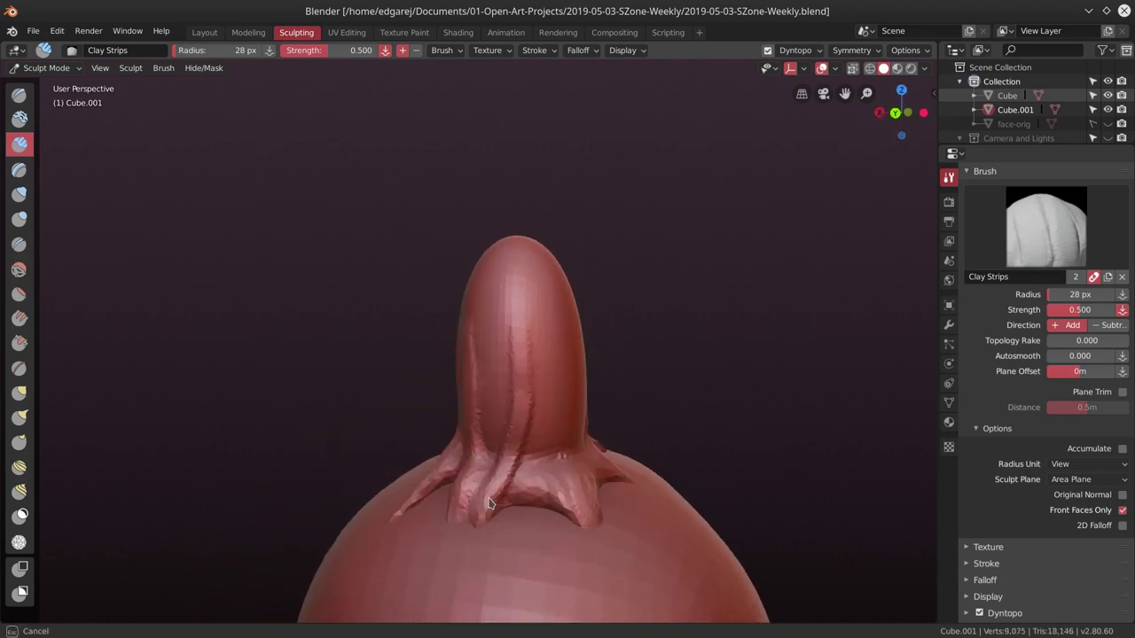
pyautogui.moveTo(488, 502); pyautogui.dragTo(490, 496)
pyautogui.moveTo(490, 497)
pyautogui.mouseDown(button='middle')
pyautogui.moveTo(493, 380)
pyautogui.moveTo(496, 423)
pyautogui.mouseUp(button='middle')
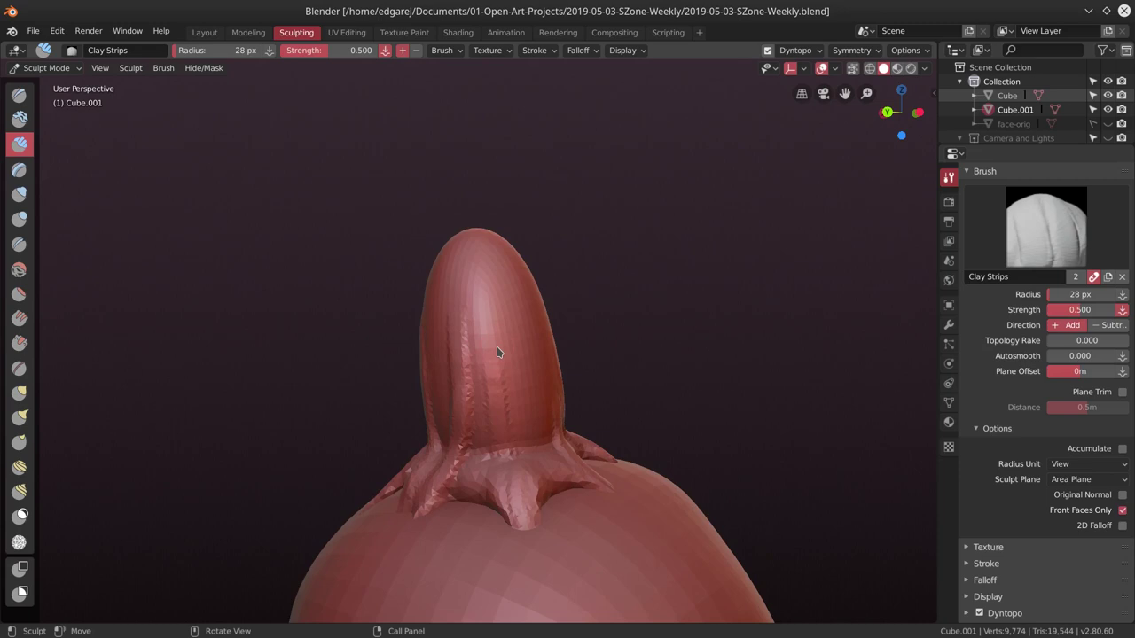
# Reshape the sprout's base and carve groove detail into the sprout surface.
pyautogui.click(33, 30)
pyautogui.moveTo(507, 467); pyautogui.dragTo(515, 490)
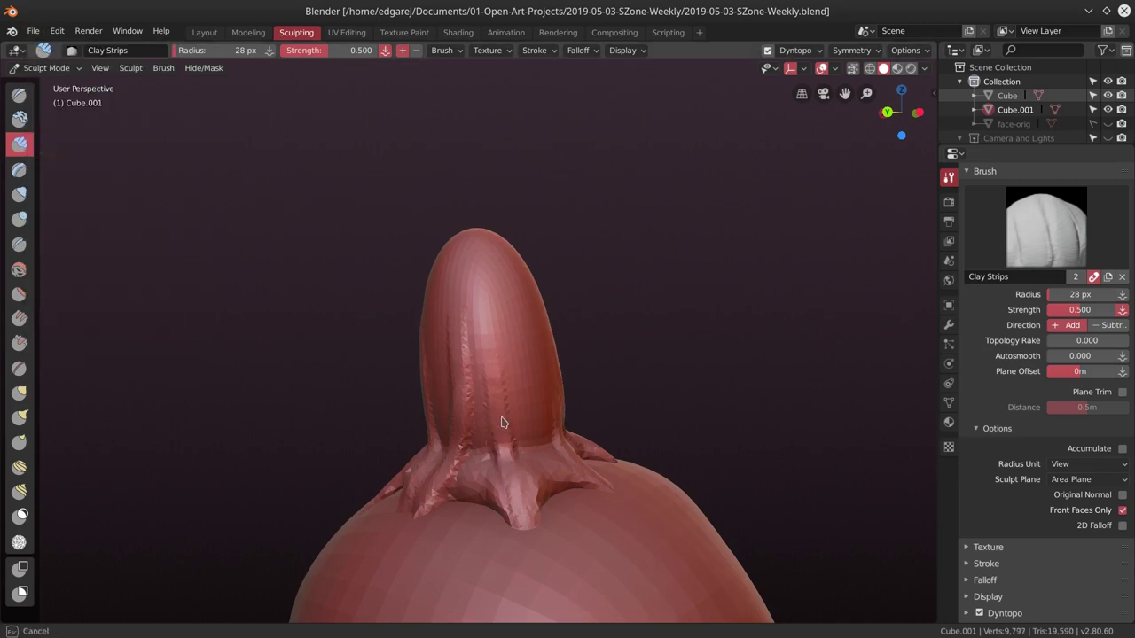
pyautogui.moveTo(497, 383); pyautogui.dragTo(497, 395)
pyautogui.moveTo(497, 394)
pyautogui.mouseDown(button='middle')
pyautogui.moveTo(531, 392)
pyautogui.moveTo(384, 361)
pyautogui.mouseUp(button='middle')
pyautogui.moveTo(396, 400)
pyautogui.mouseDown(button='middle')
pyautogui.moveTo(436, 400)
pyautogui.moveTo(416, 410)
pyautogui.moveTo(461, 337)
pyautogui.mouseUp(button='middle')
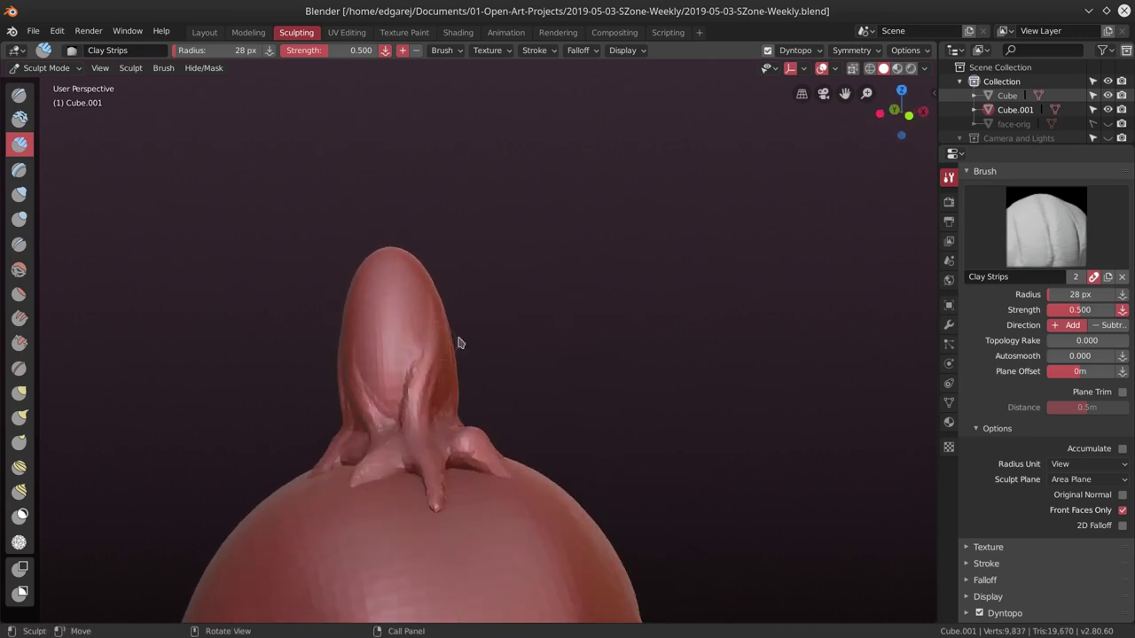
pyautogui.moveTo(385, 319); pyautogui.dragTo(388, 385)
pyautogui.moveTo(389, 385)
pyautogui.mouseDown(button='middle')
pyautogui.moveTo(457, 321)
pyautogui.moveTo(426, 337)
pyautogui.mouseUp(button='middle')
pyautogui.moveTo(425, 337); pyautogui.dragTo(406, 371)
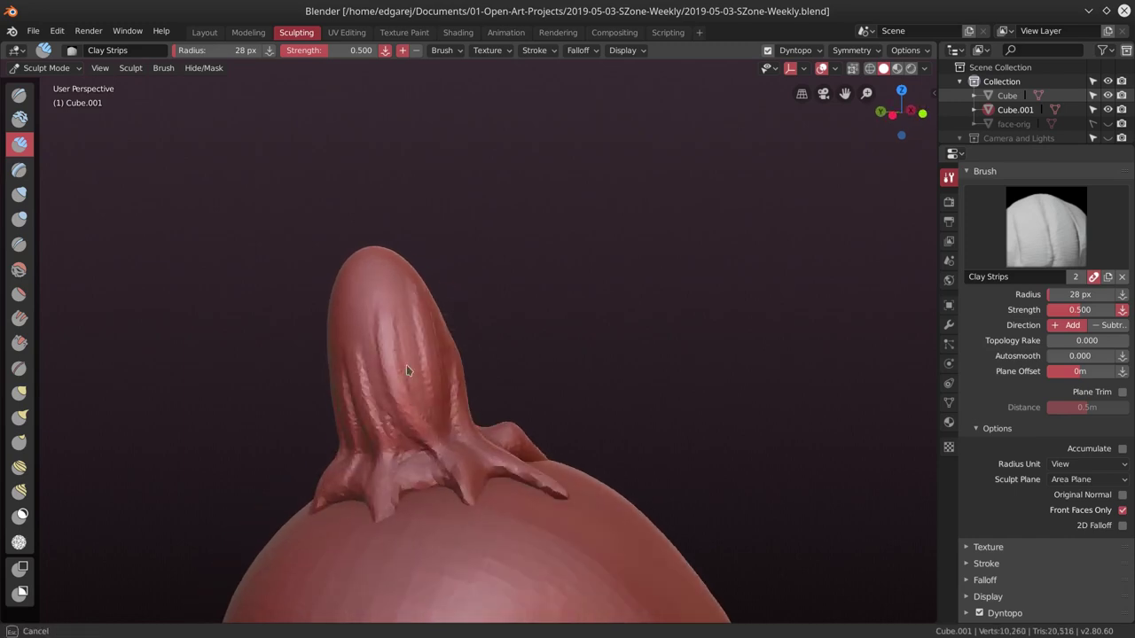
# Touch up the sprout's sides, frame the whole head, and return to the Layout workspace.
pyautogui.moveTo(400, 337); pyautogui.dragTo(473, 309, button='middle')
pyautogui.moveTo(473, 309); pyautogui.dragTo(522, 452)
pyautogui.moveTo(557, 286); pyautogui.dragTo(532, 353, button='middle')
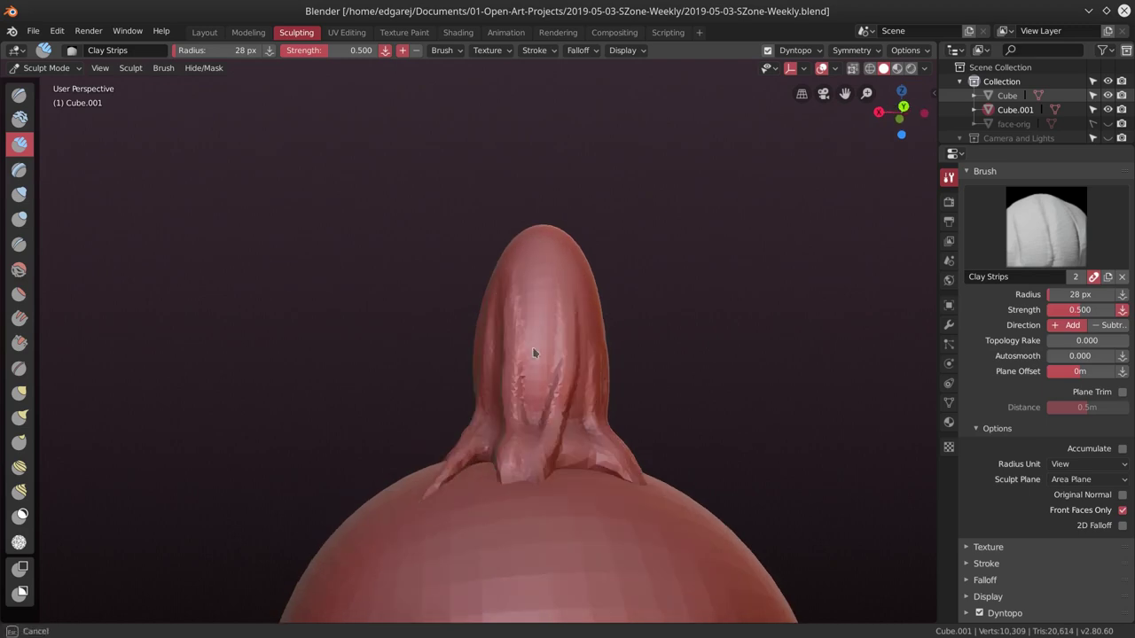
pyautogui.moveTo(531, 372); pyautogui.dragTo(558, 341)
pyautogui.moveTo(558, 341)
pyautogui.mouseDown(button='middle')
pyautogui.moveTo(533, 319)
pyautogui.moveTo(448, 311)
pyautogui.mouseUp(button='middle')
pyautogui.moveTo(448, 310); pyautogui.dragTo(438, 388)
pyautogui.scroll(-3, 496, 324)
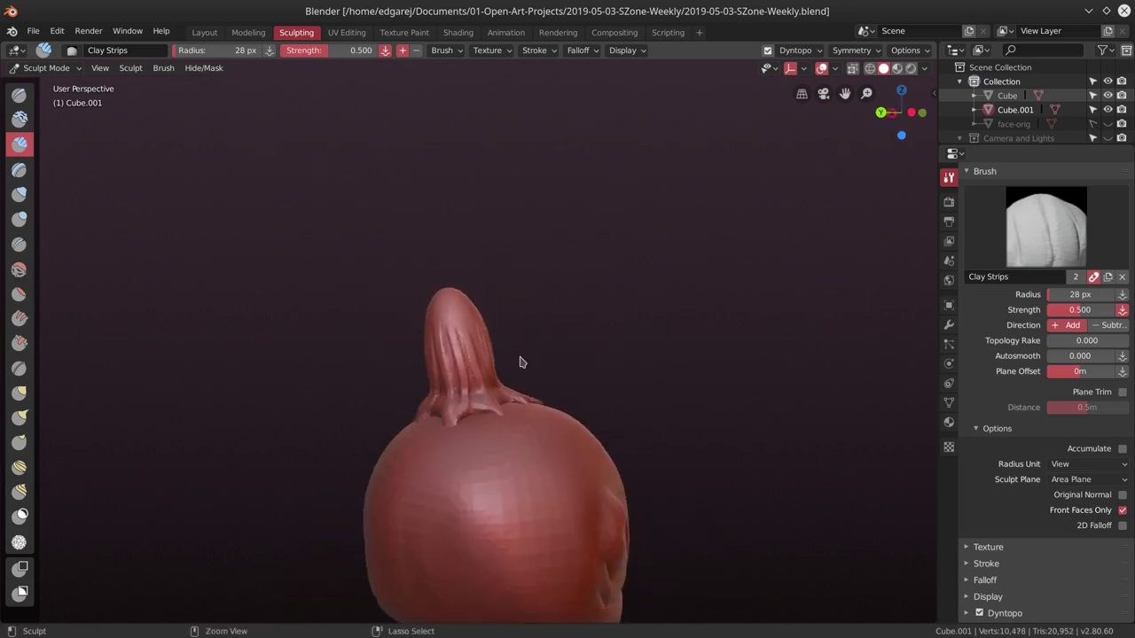
pyautogui.moveTo(519, 292); pyautogui.dragTo(554, 323, button='middle')
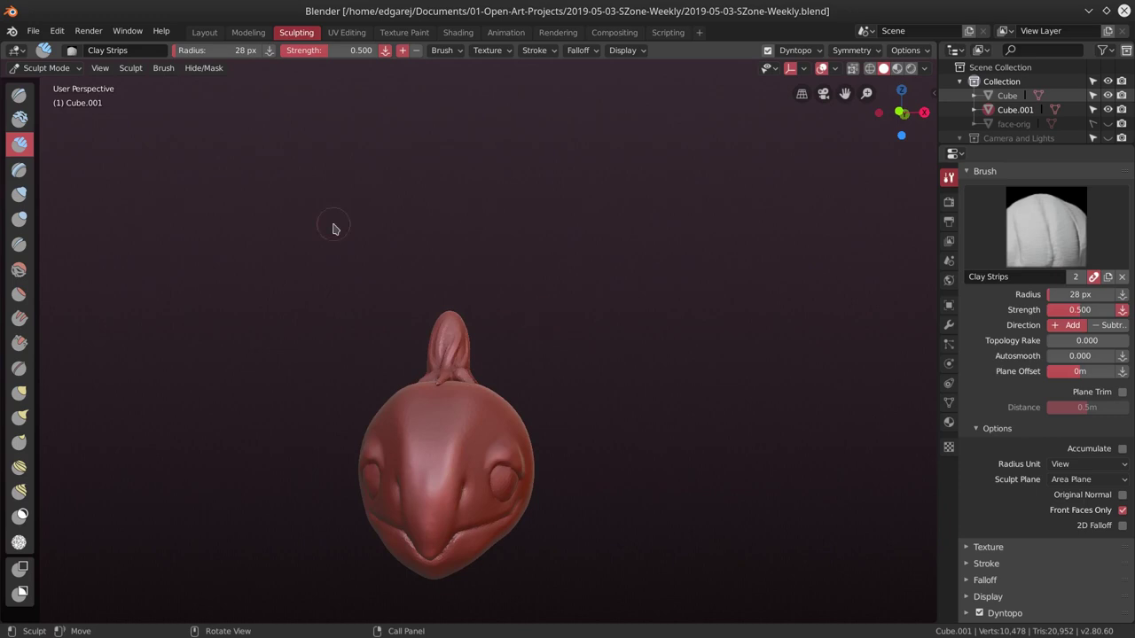
pyautogui.click(204, 32)
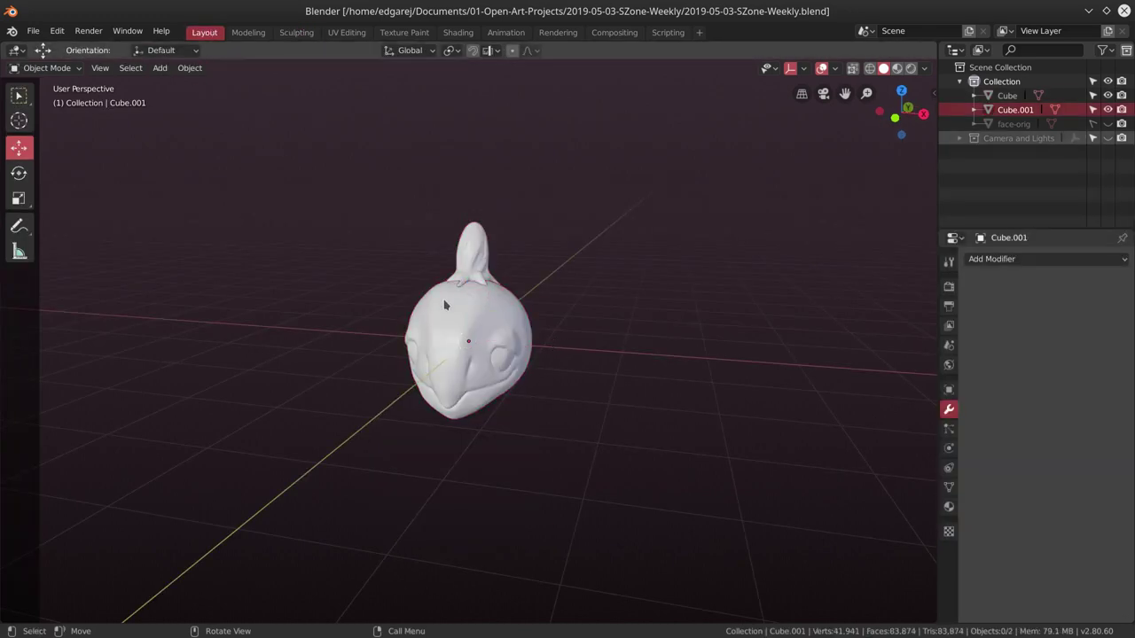
# Hide both head objects, add a new cube, and scale it flat on Z into a slab.
pyautogui.moveTo(689, 390); pyautogui.dragTo(469, 385, button='middle')
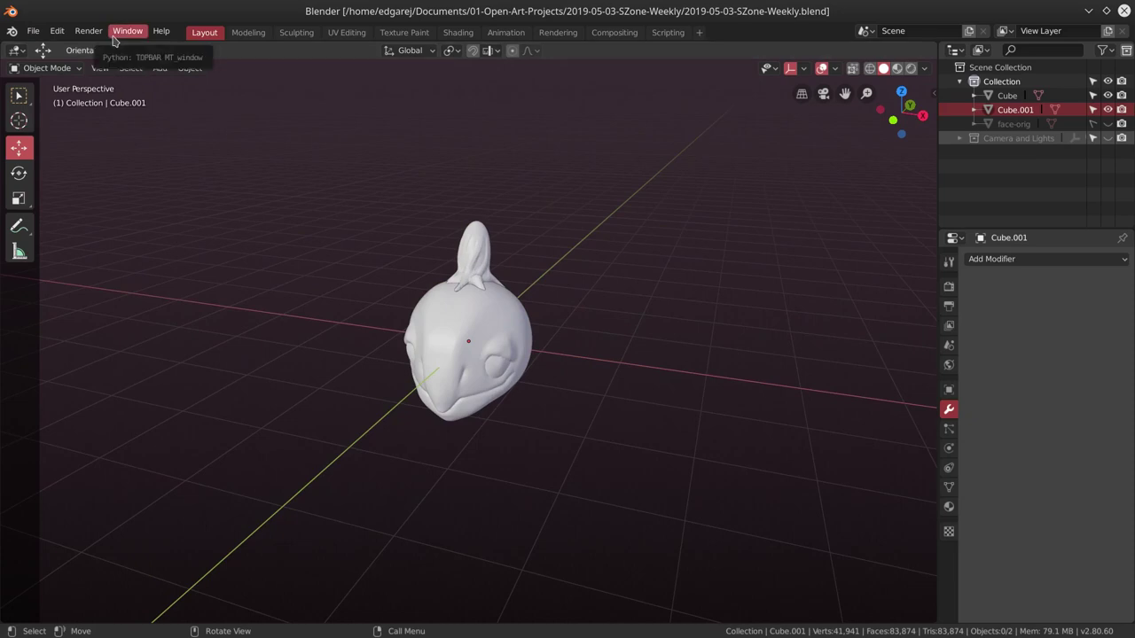
pyautogui.moveTo(1107, 109); pyautogui.dragTo(1107, 95)
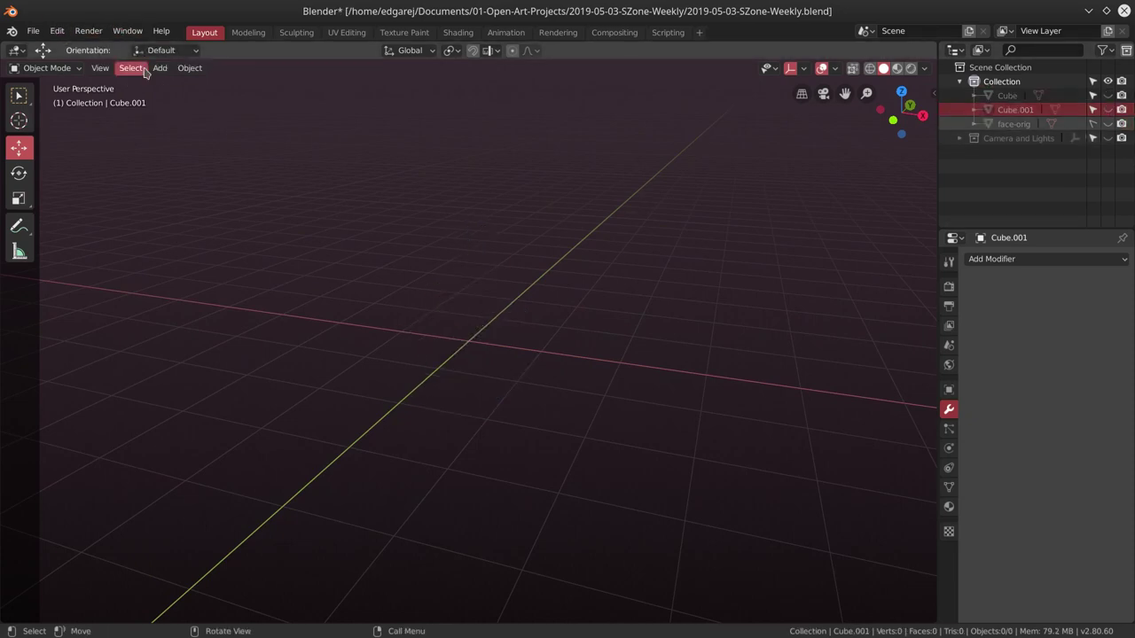
pyautogui.click(159, 68)
pyautogui.click(324, 97)
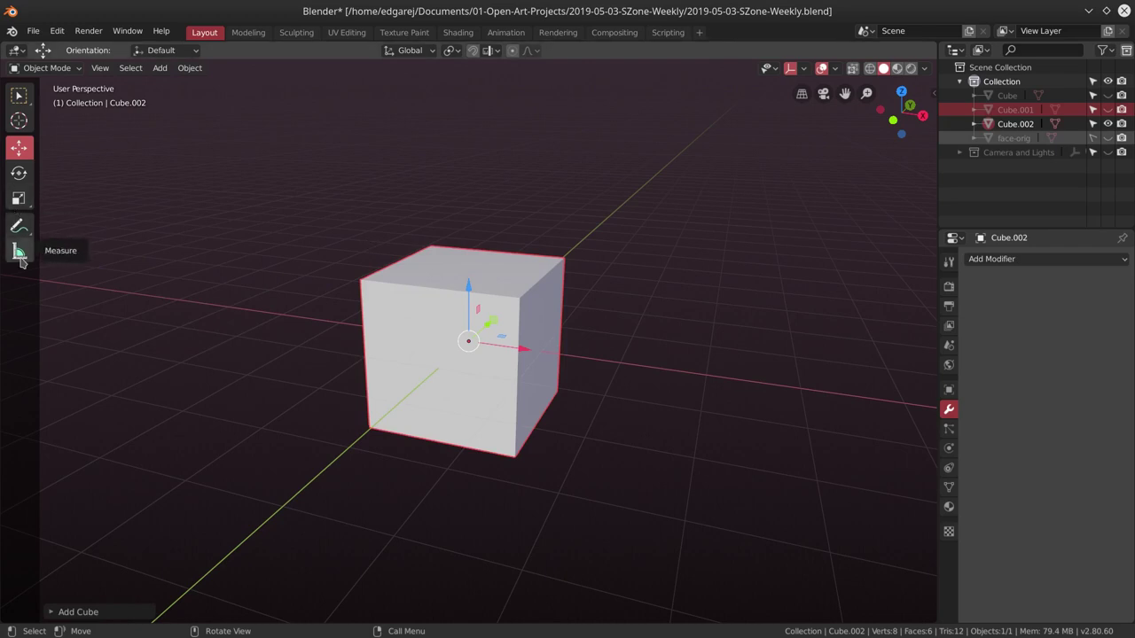
pyautogui.click(20, 197)
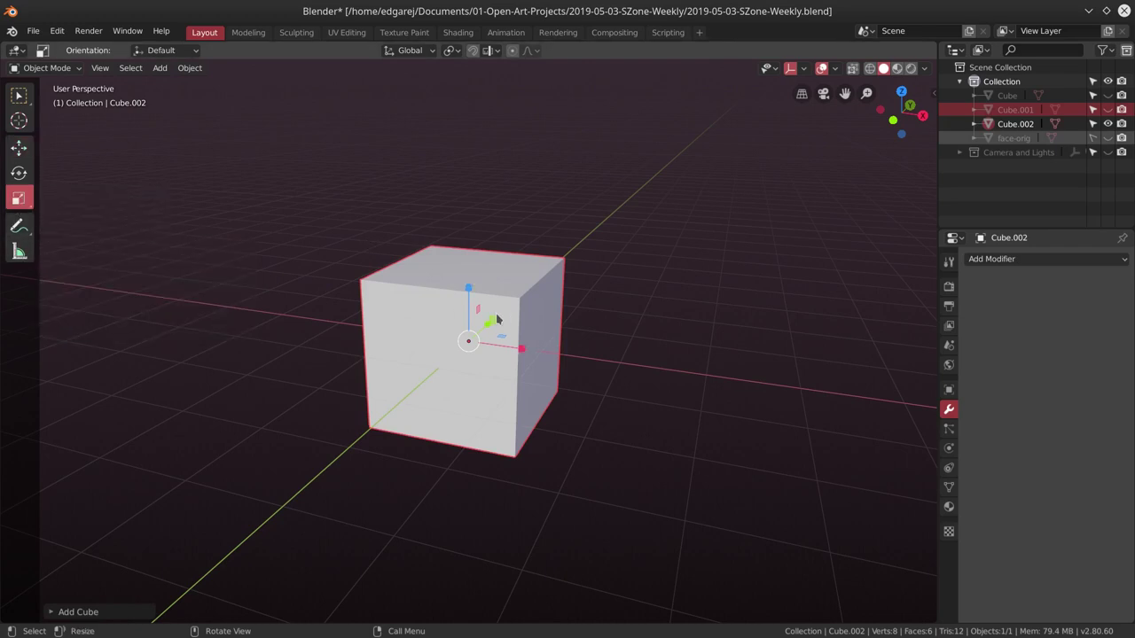
pyautogui.moveTo(468, 285); pyautogui.dragTo(468, 342)
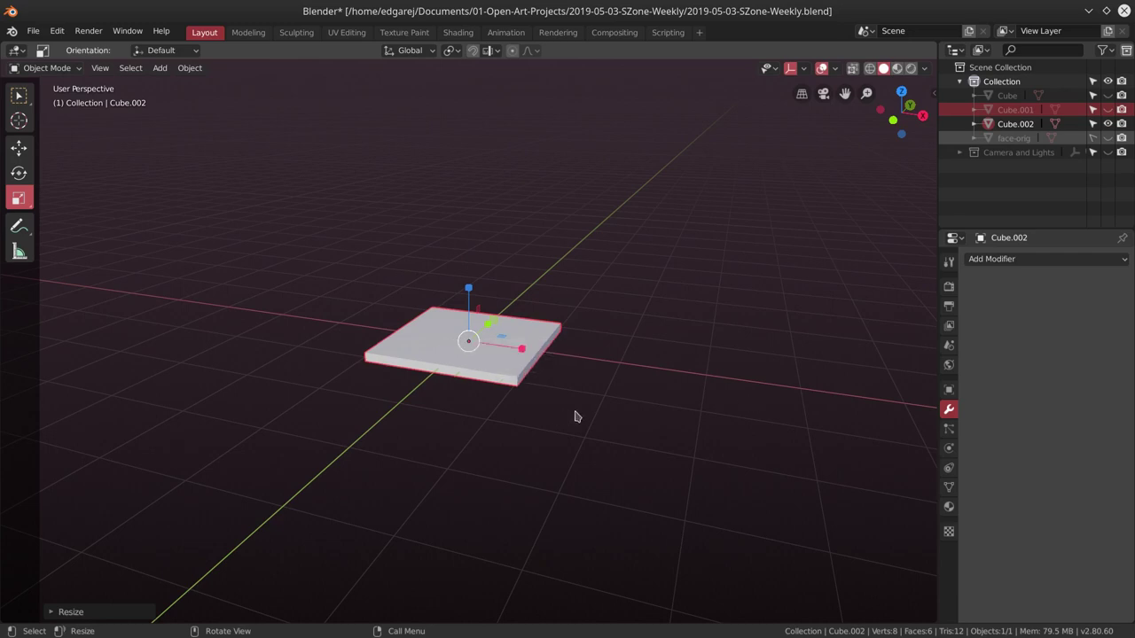
pyautogui.press('Tab')
# Extrude the slab's front face and scale the new end down into a taper.
pyautogui.click(120, 69)
pyautogui.click(448, 378)
pyautogui.moveTo(447, 379); pyautogui.dragTo(488, 453, button='middle')
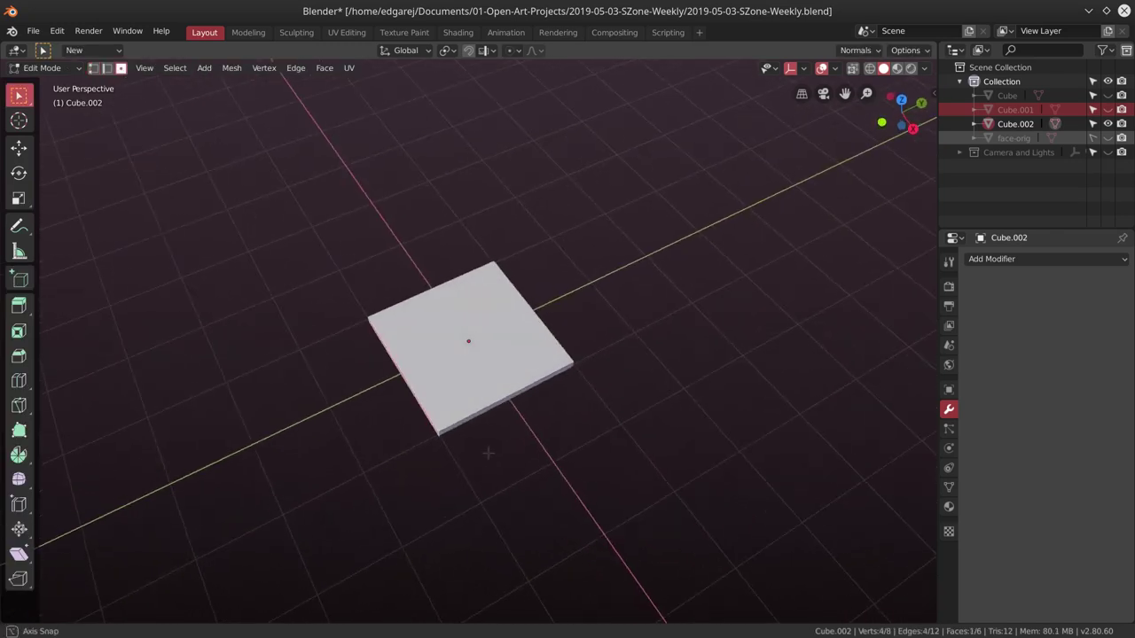
pyautogui.press('e')
pyautogui.click(355, 469)
pyautogui.press('s')
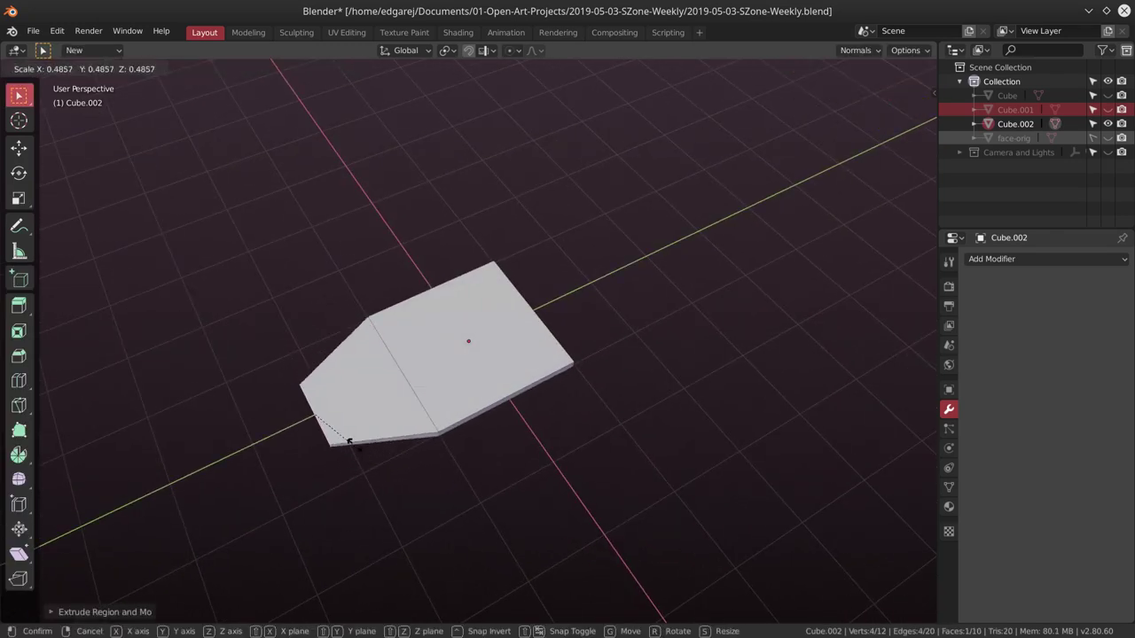
pyautogui.click(339, 423)
pyautogui.moveTo(367, 469); pyautogui.dragTo(506, 428, button='middle')
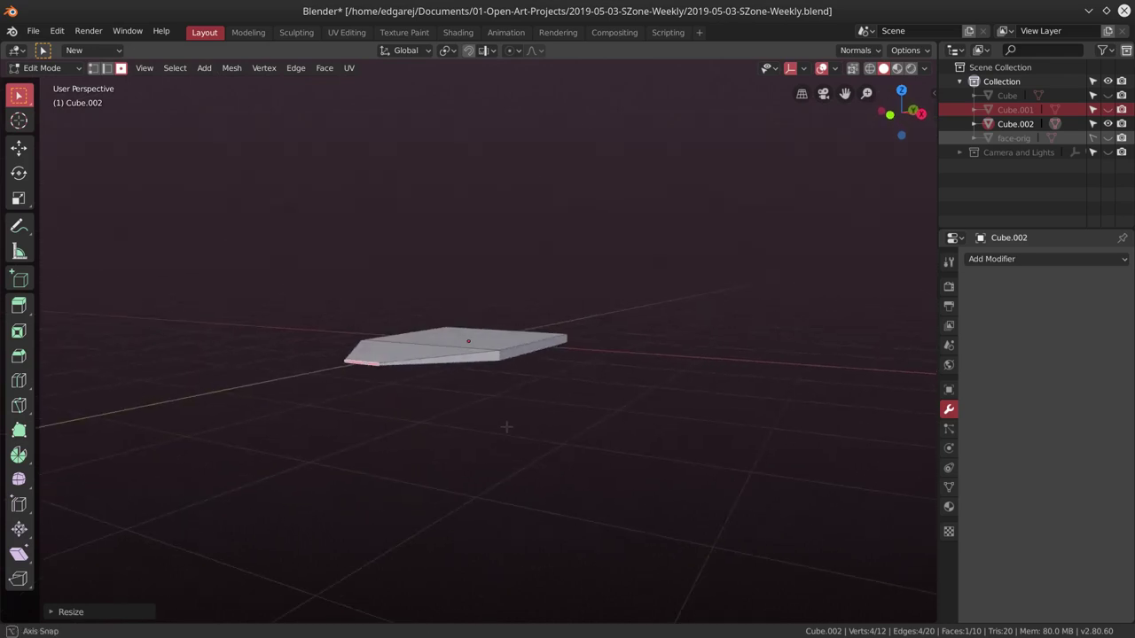
# Extrude a long narrow stem, taper the opposite end, and return to Object Mode.
pyautogui.press('e')
pyautogui.click(608, 398)
pyautogui.moveTo(608, 398)
pyautogui.mouseDown(button='middle')
pyautogui.moveTo(572, 401)
pyautogui.moveTo(559, 382)
pyautogui.mouseUp(button='middle')
pyautogui.click(542, 359)
pyautogui.press('e')
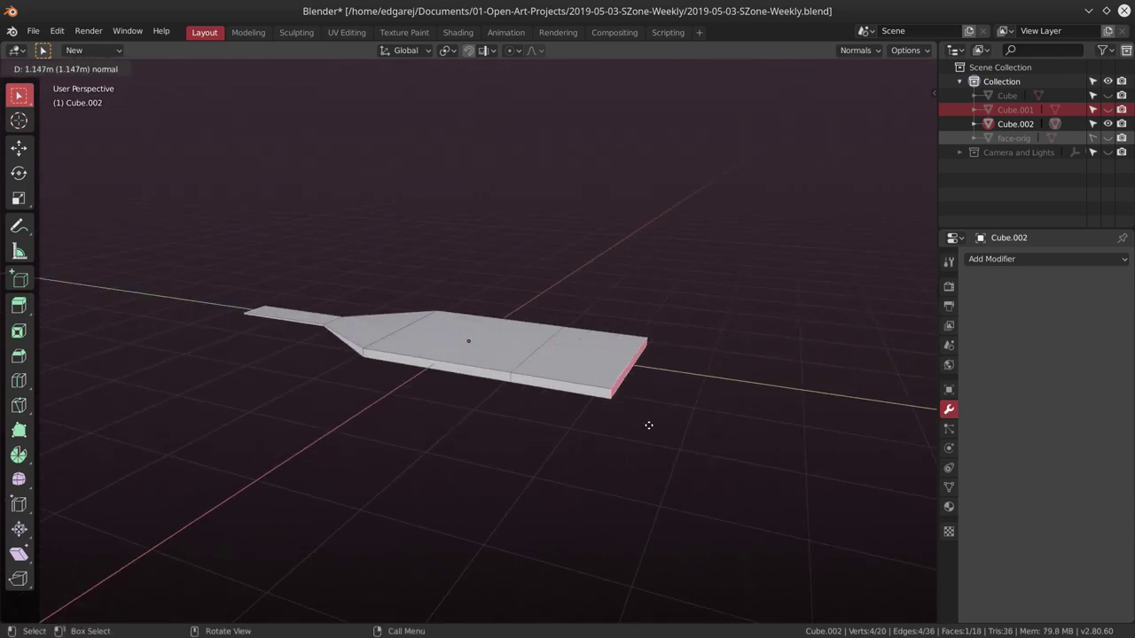
pyautogui.click(694, 435)
pyautogui.press('s')
pyautogui.click(519, 363)
pyautogui.moveTo(519, 363); pyautogui.dragTo(535, 477, button='middle')
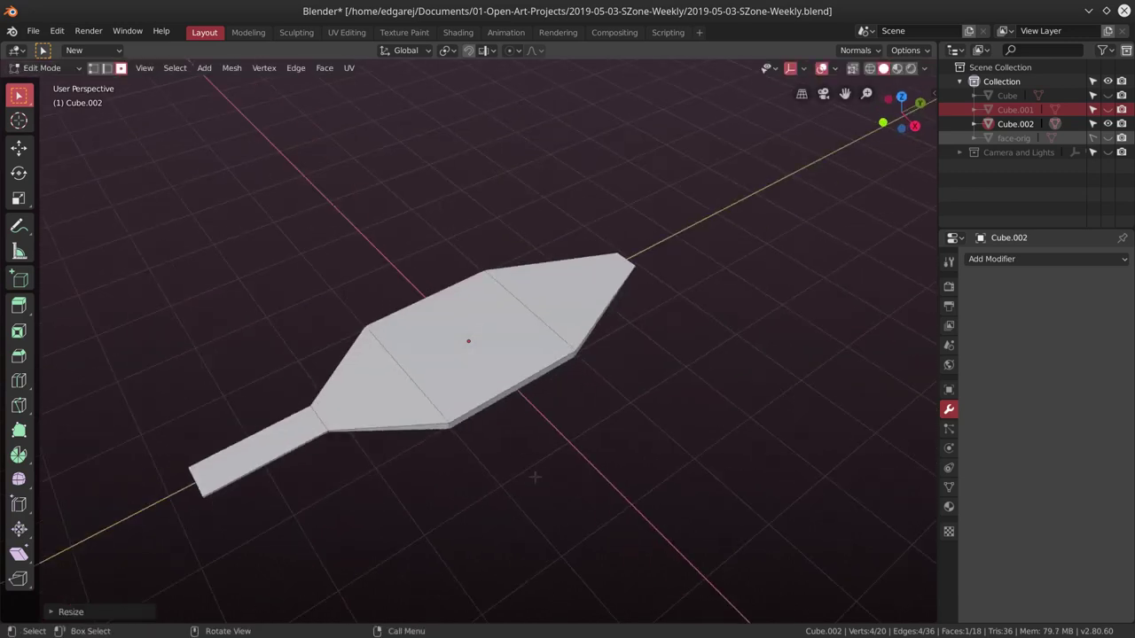
pyautogui.press('Tab')
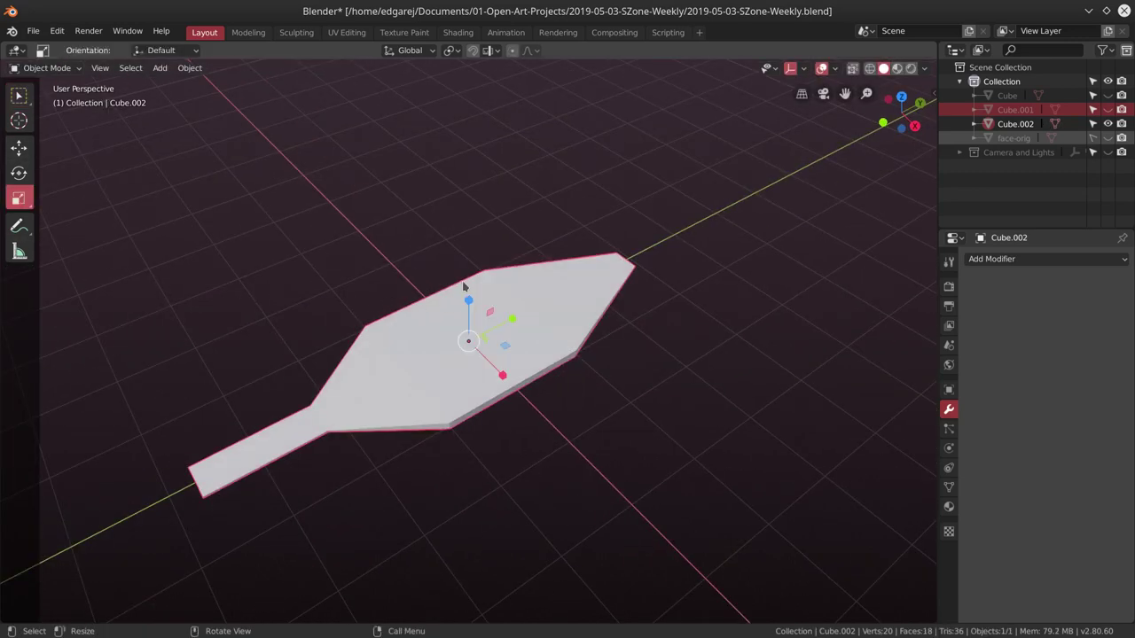
pyautogui.moveTo(464, 285)
pyautogui.mouseDown(button='middle')
pyautogui.moveTo(461, 271)
pyautogui.moveTo(465, 372)
pyautogui.mouseUp(button='middle')
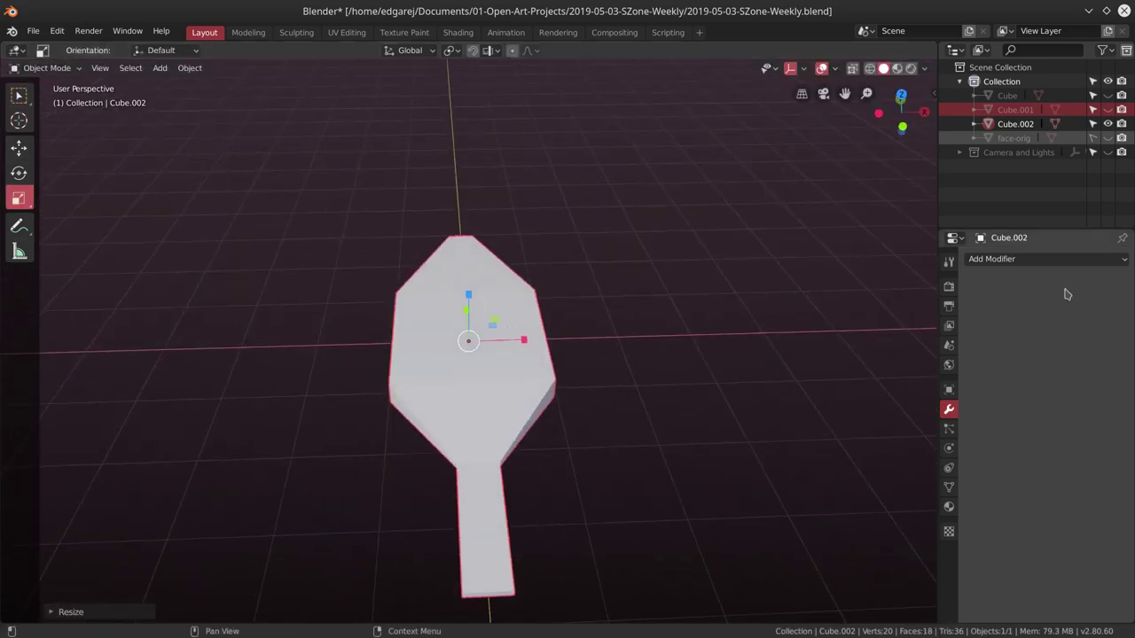
# Add and apply a Subdivision Surface modifier at a higher level, then apply the leaf's transforms.
pyautogui.click(1046, 259)
pyautogui.click(842, 493)
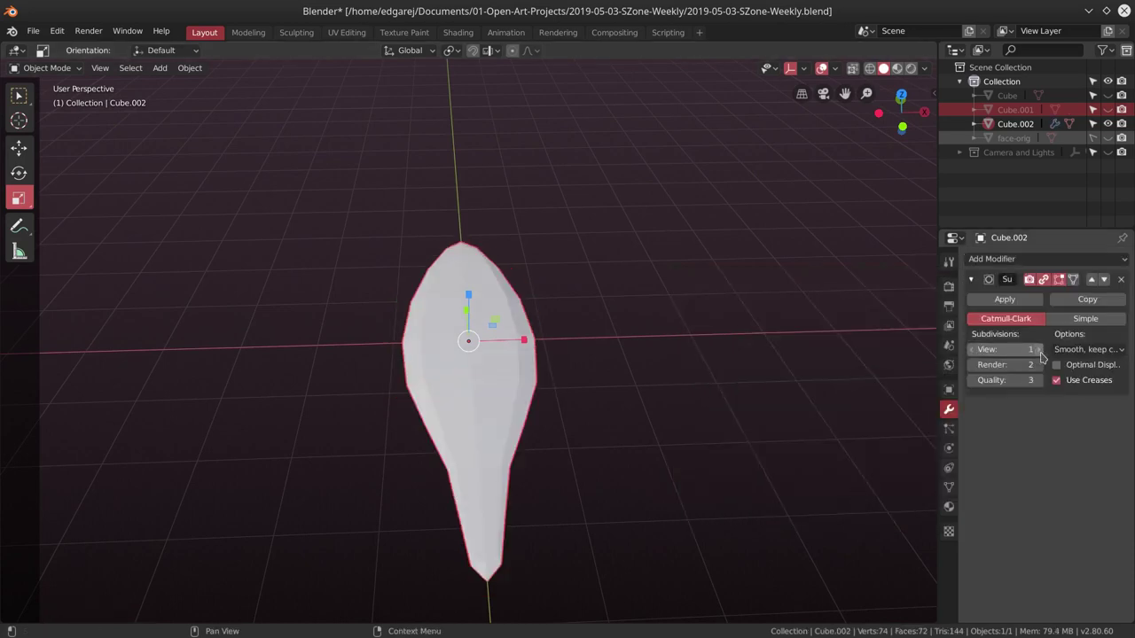
pyautogui.moveTo(1012, 351); pyautogui.dragTo(1039, 351)
pyautogui.click(1004, 299)
pyautogui.hotkey('ctrl', 'a')
pyautogui.click(788, 362)
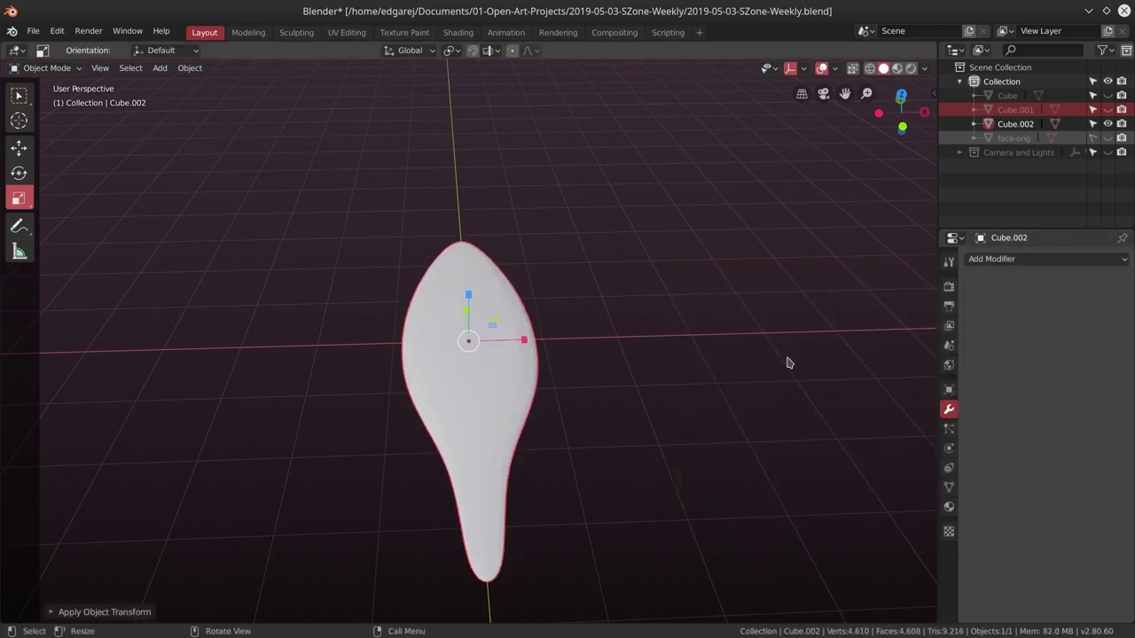
# In Sculpting with Dyntopo on, pinch the stem and widen the blade using a 105 px Grab brush.
pyautogui.click(296, 32)
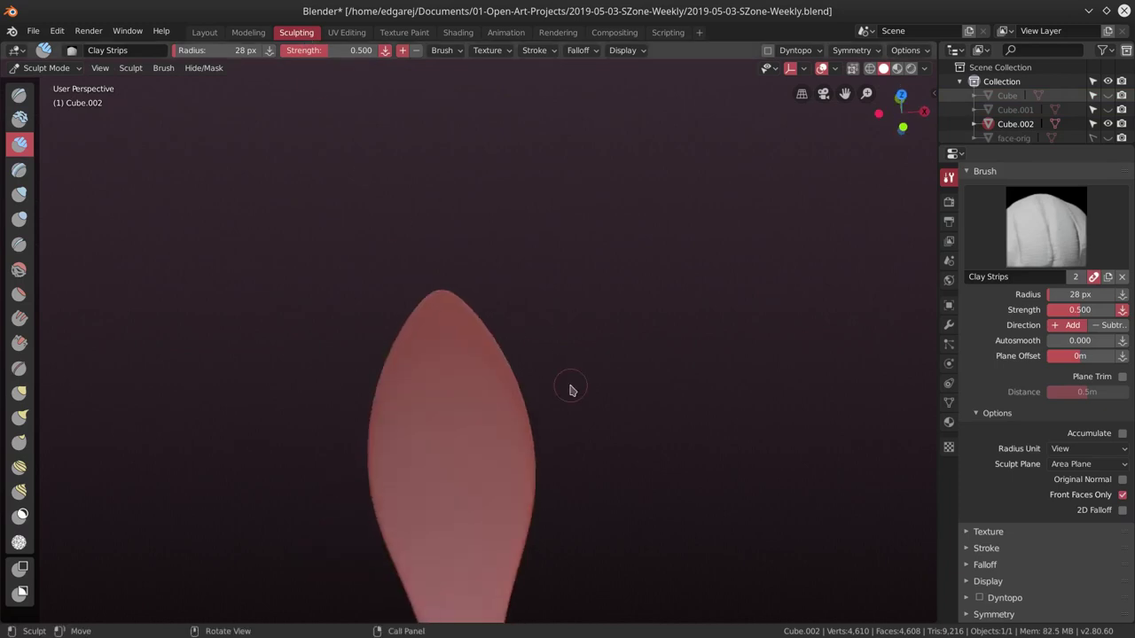
pyautogui.moveTo(519, 401); pyautogui.dragTo(567, 499, button='middle')
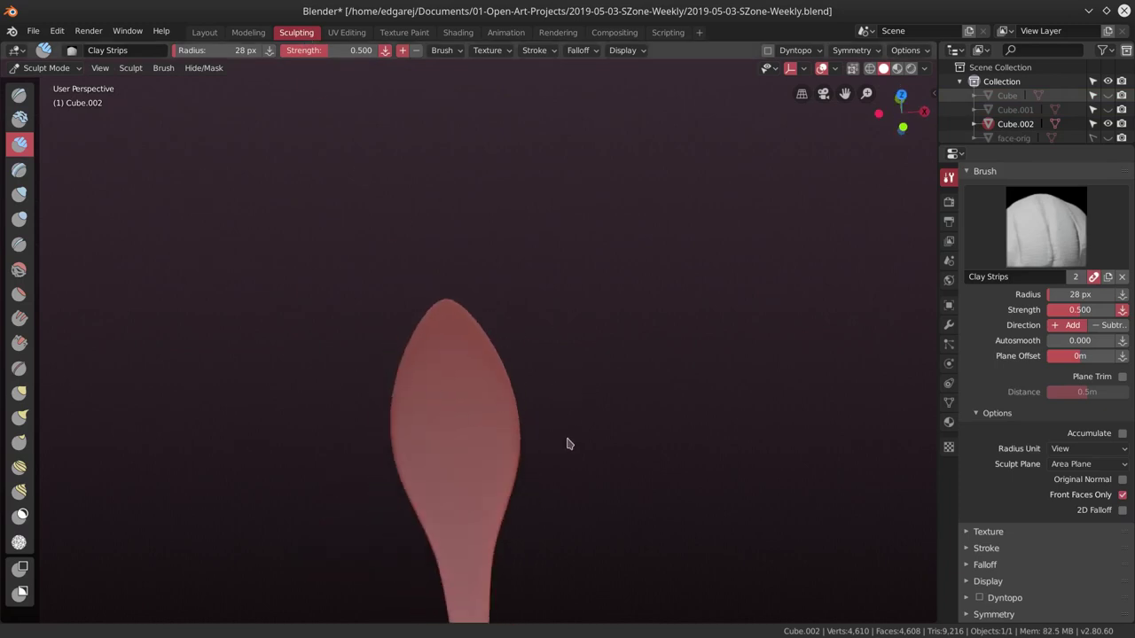
pyautogui.click(850, 52)
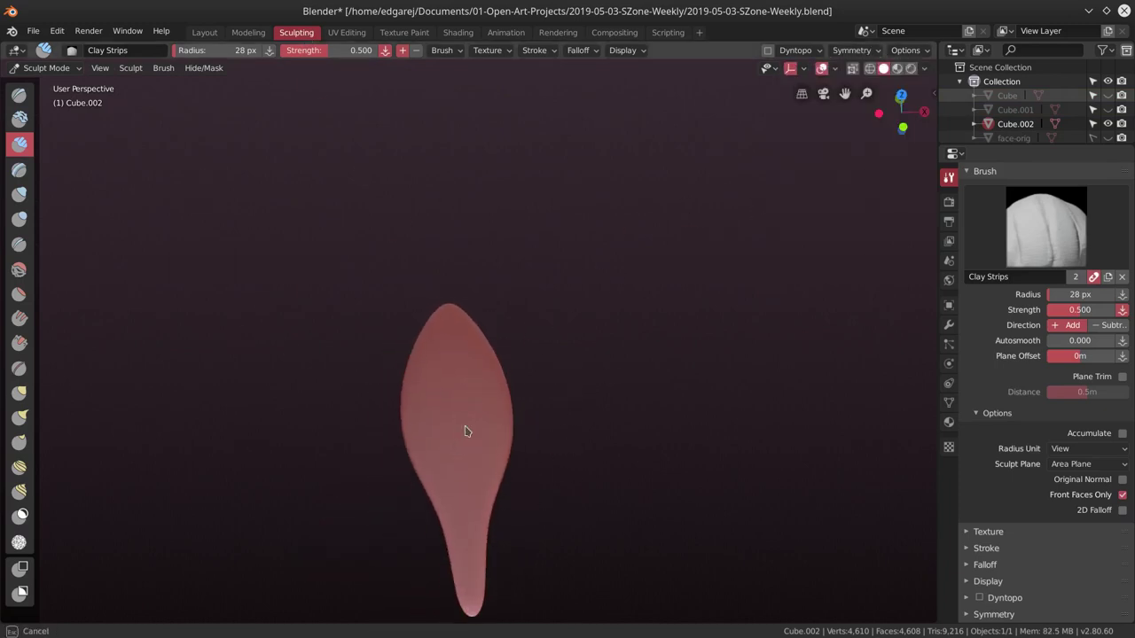
pyautogui.click(768, 50)
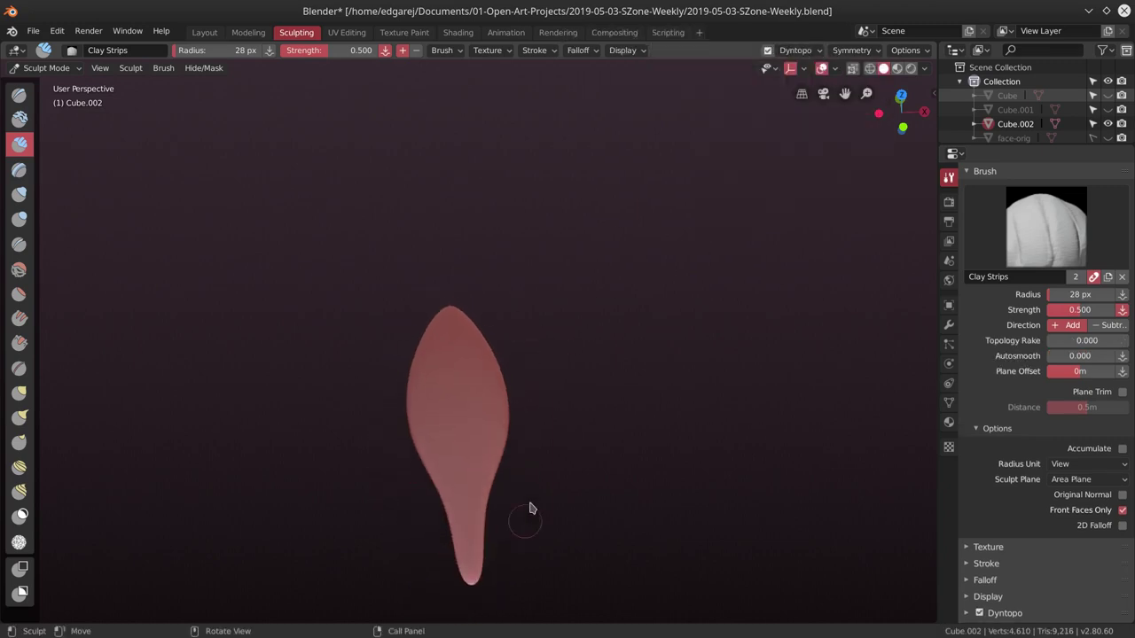
pyautogui.moveTo(530, 508); pyautogui.dragTo(546, 458, button='middle')
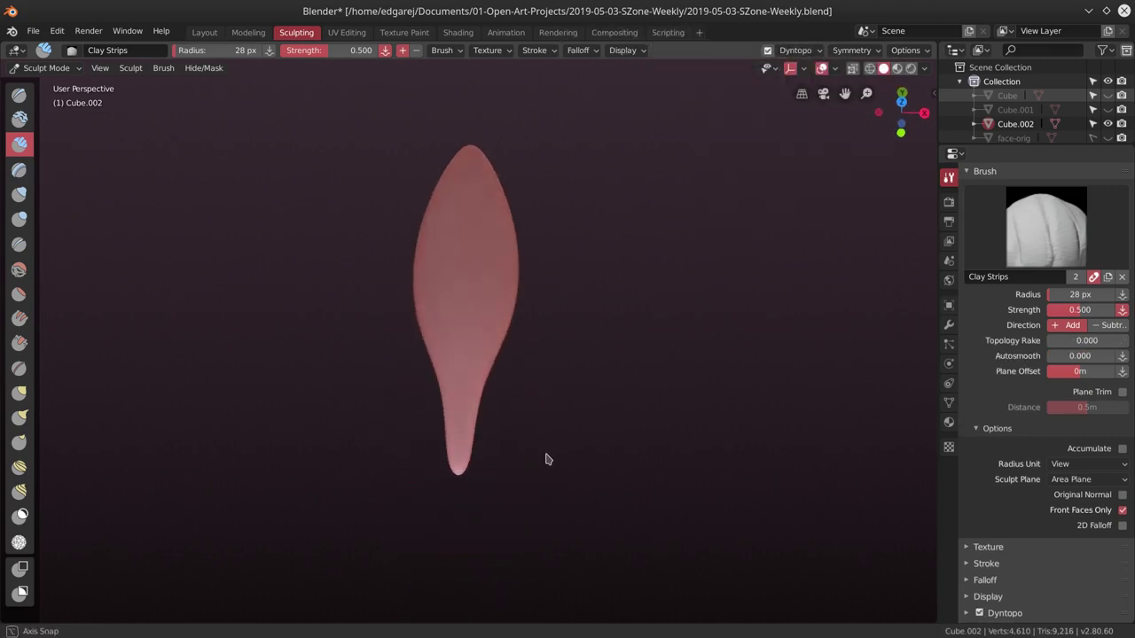
pyautogui.click(19, 392)
pyautogui.moveTo(509, 413); pyautogui.dragTo(476, 405)
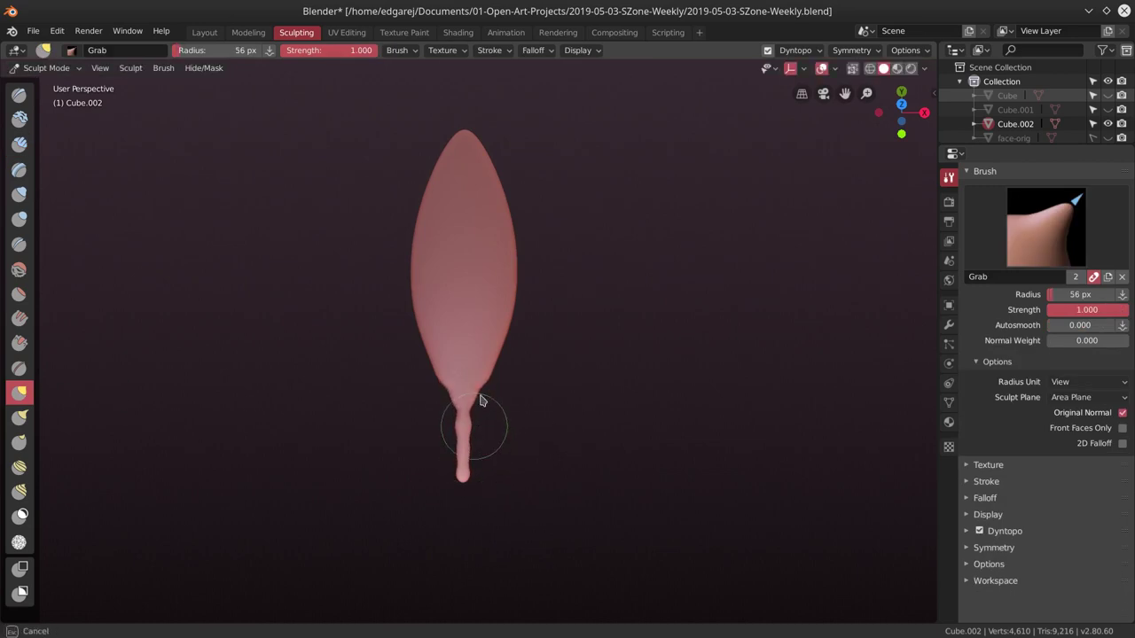
pyautogui.press('f')
pyautogui.click(503, 355)
pyautogui.moveTo(503, 355)
pyautogui.mouseDown()
pyautogui.moveTo(524, 302)
pyautogui.moveTo(513, 204)
pyautogui.mouseUp()
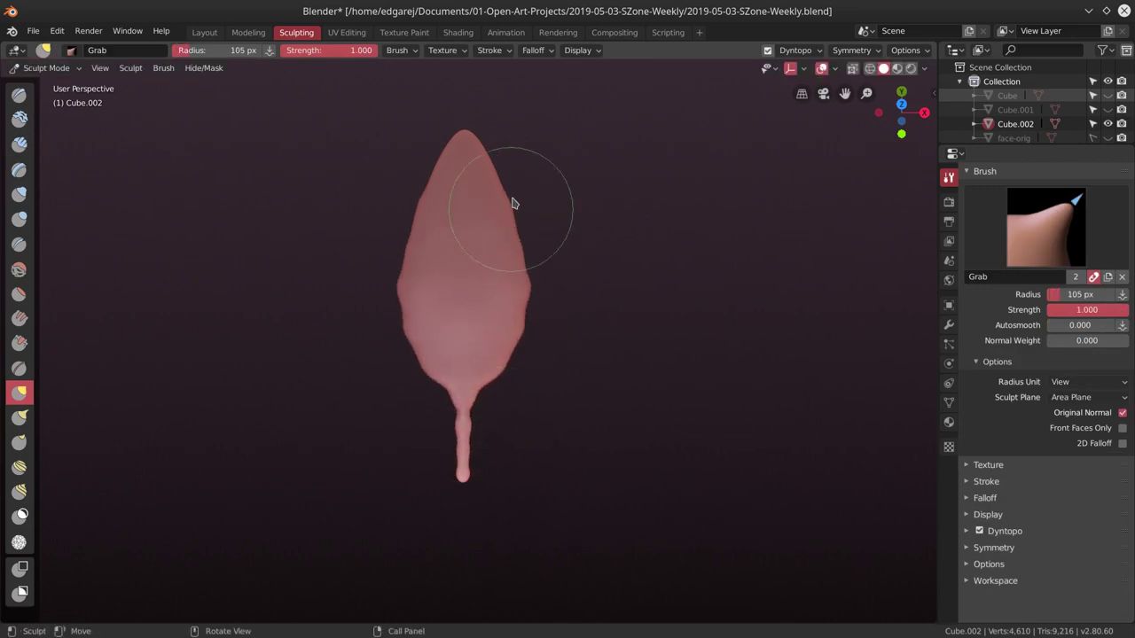
# Ridge the leaf blade with Clay Strips veins and save the file.
pyautogui.click(20, 144)
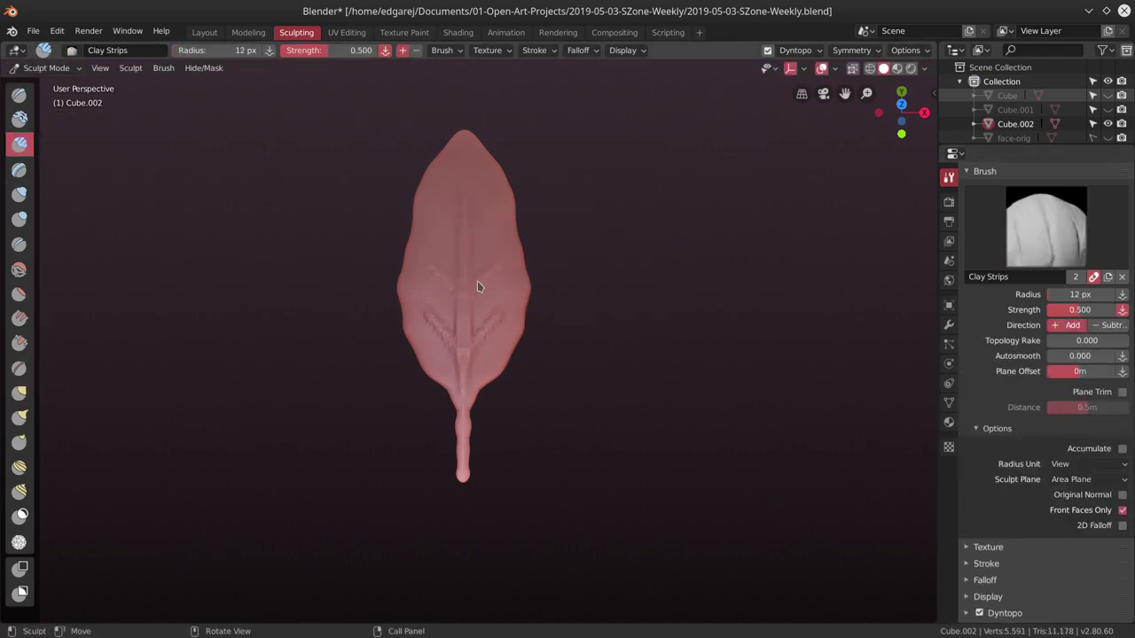
pyautogui.moveTo(464, 164)
pyautogui.mouseDown(button='middle')
pyautogui.moveTo(499, 220)
pyautogui.moveTo(499, 177)
pyautogui.moveTo(441, 322)
pyautogui.mouseUp(button='middle')
pyautogui.moveTo(470, 357)
pyautogui.mouseDown(button='middle')
pyautogui.moveTo(760, 375)
pyautogui.moveTo(510, 272)
pyautogui.moveTo(483, 369)
pyautogui.mouseUp(button='middle')
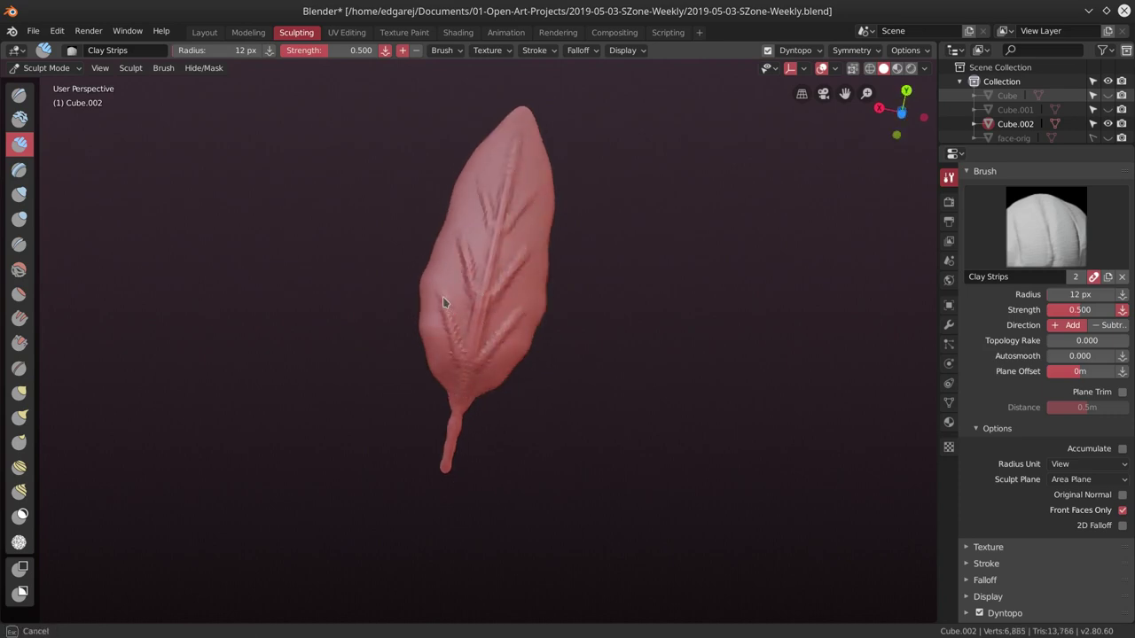
pyautogui.moveTo(498, 294)
pyautogui.mouseDown(button='middle')
pyautogui.moveTo(499, 395)
pyautogui.moveTo(455, 301)
pyautogui.mouseUp(button='middle')
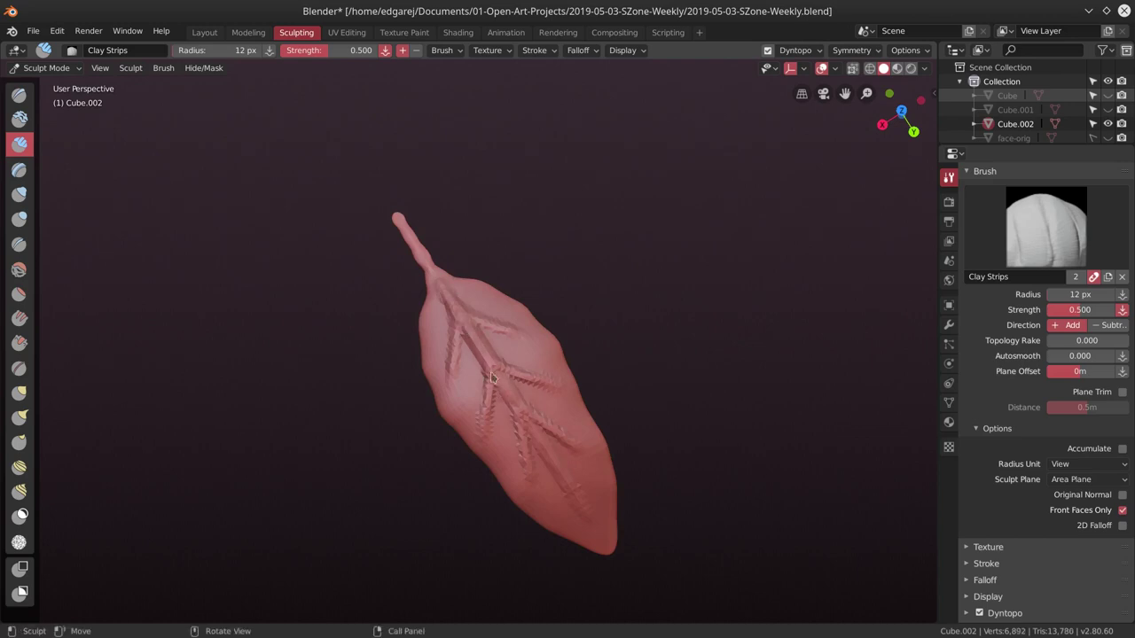
pyautogui.scroll(-4, 450, 294)
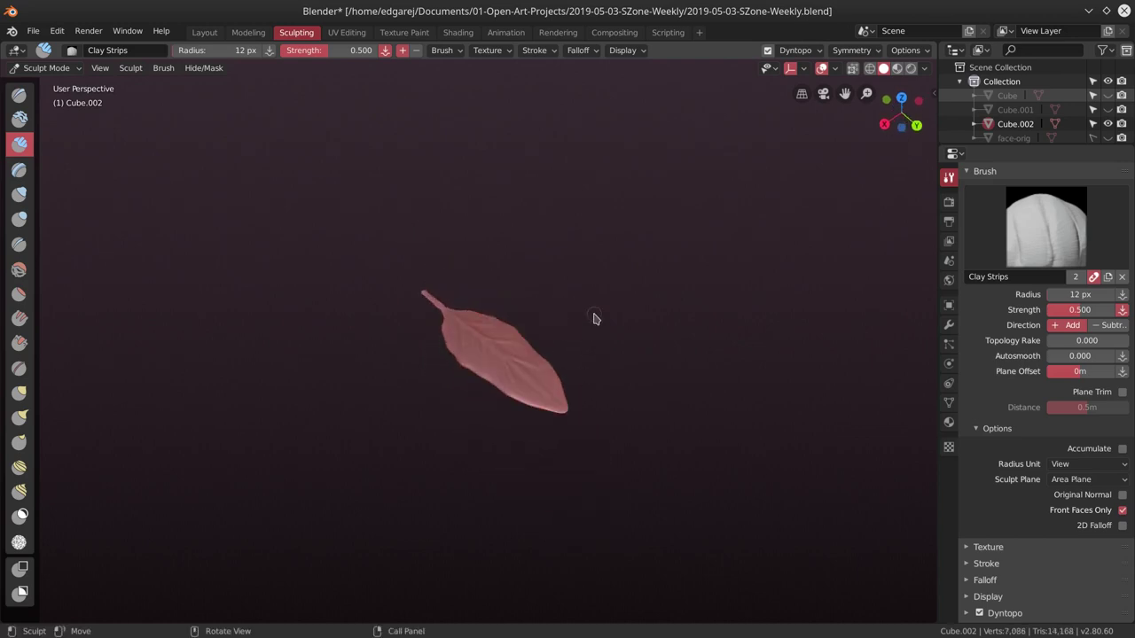
pyautogui.click(33, 30)
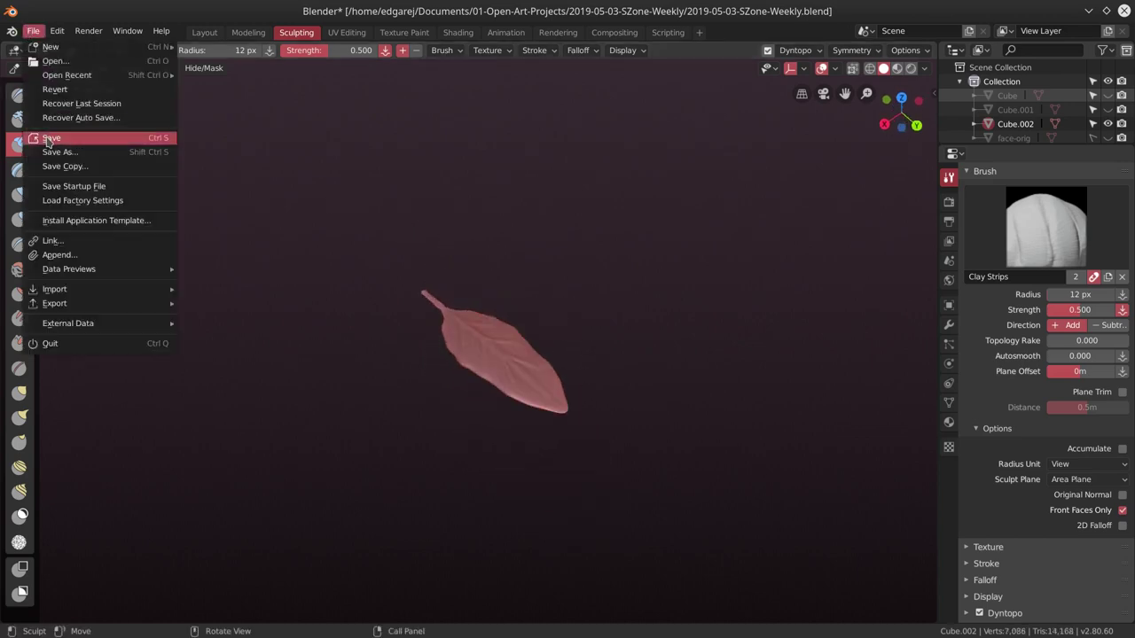
pyautogui.click(44, 83)
# Unhide Cube.001, shrink the leaf uniformly, and rotate it around the vertical axis.
pyautogui.click(1108, 108)
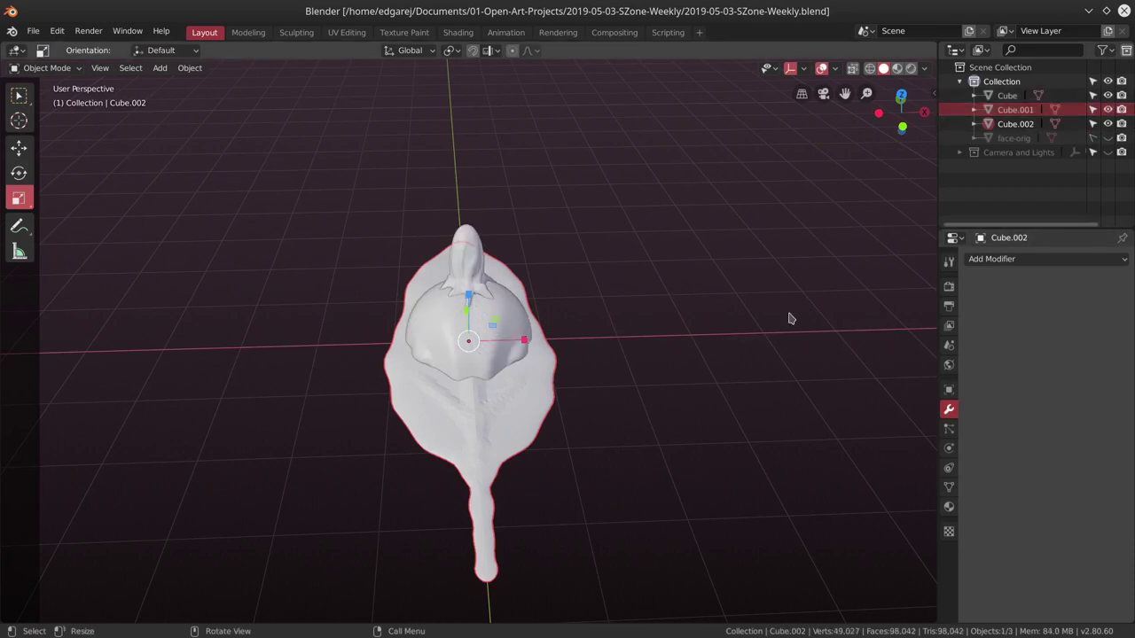
pyautogui.press('s')
pyautogui.press('Return')
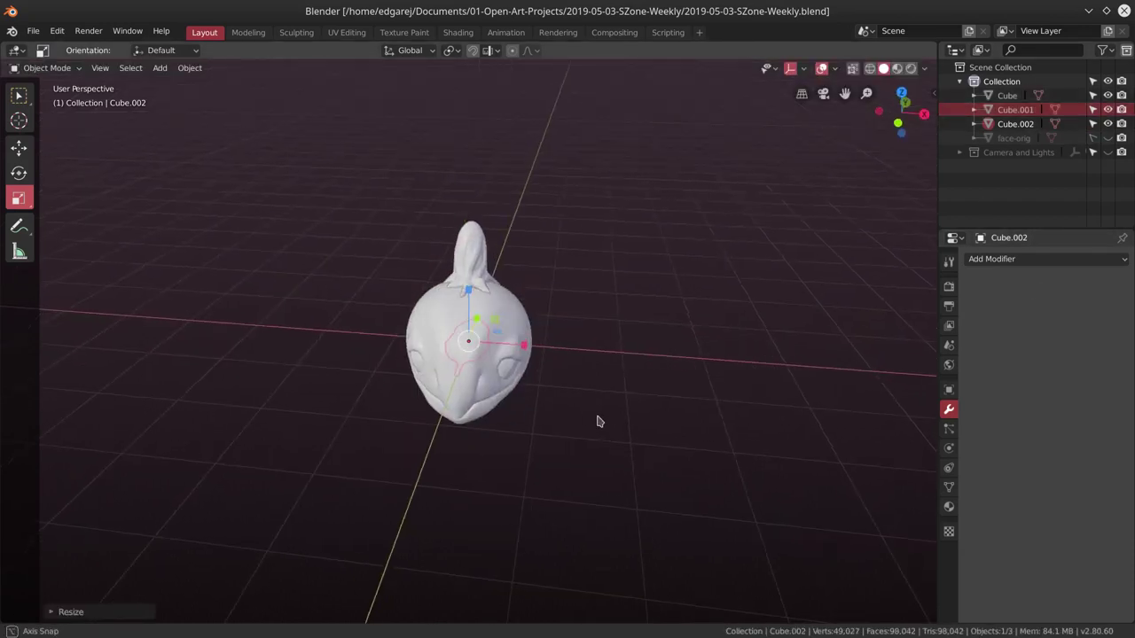
pyautogui.moveTo(597, 418)
pyautogui.mouseDown(button='middle')
pyautogui.moveTo(567, 413)
pyautogui.moveTo(585, 414)
pyautogui.mouseUp(button='middle')
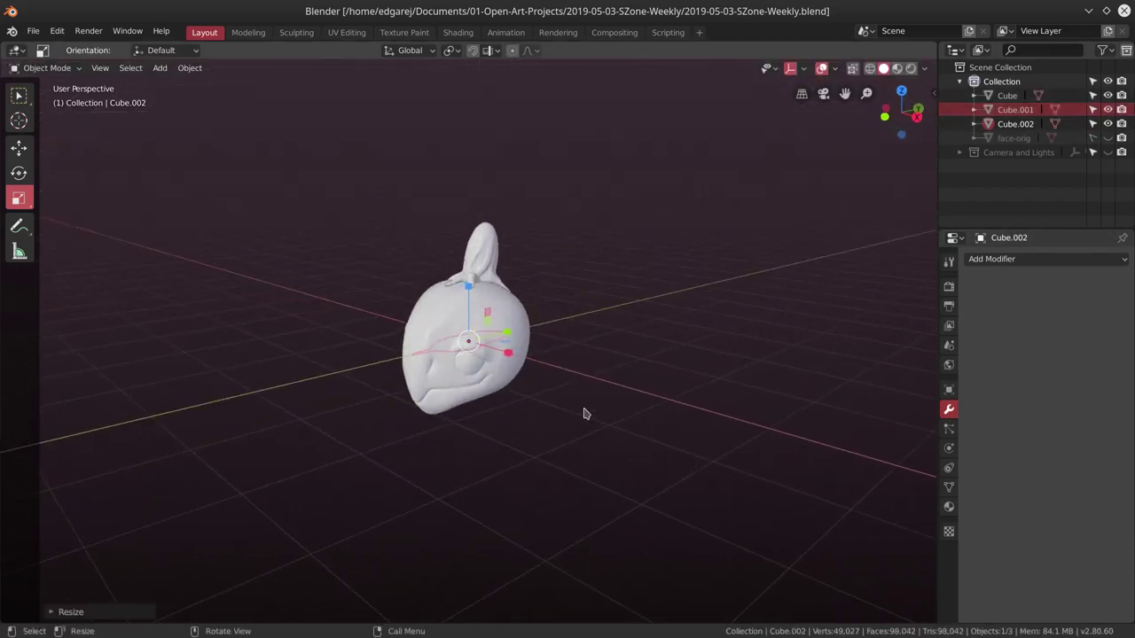
pyautogui.click(19, 172)
pyautogui.moveTo(496, 372); pyautogui.dragTo(577, 370, button='middle')
pyautogui.moveTo(537, 355); pyautogui.dragTo(476, 353)
pyautogui.moveTo(532, 443); pyautogui.dragTo(550, 417, button='middle')
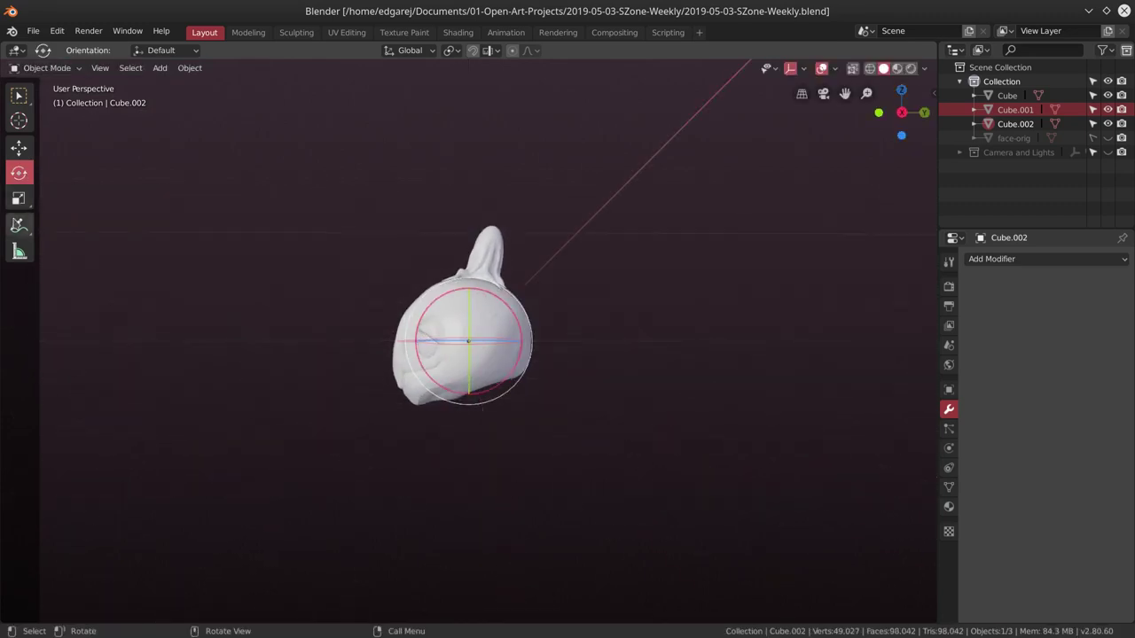
# Stretch the leaf along Z and tilt it around its green Y axis.
pyautogui.click(18, 198)
pyautogui.moveTo(470, 283); pyautogui.dragTo(468, 253)
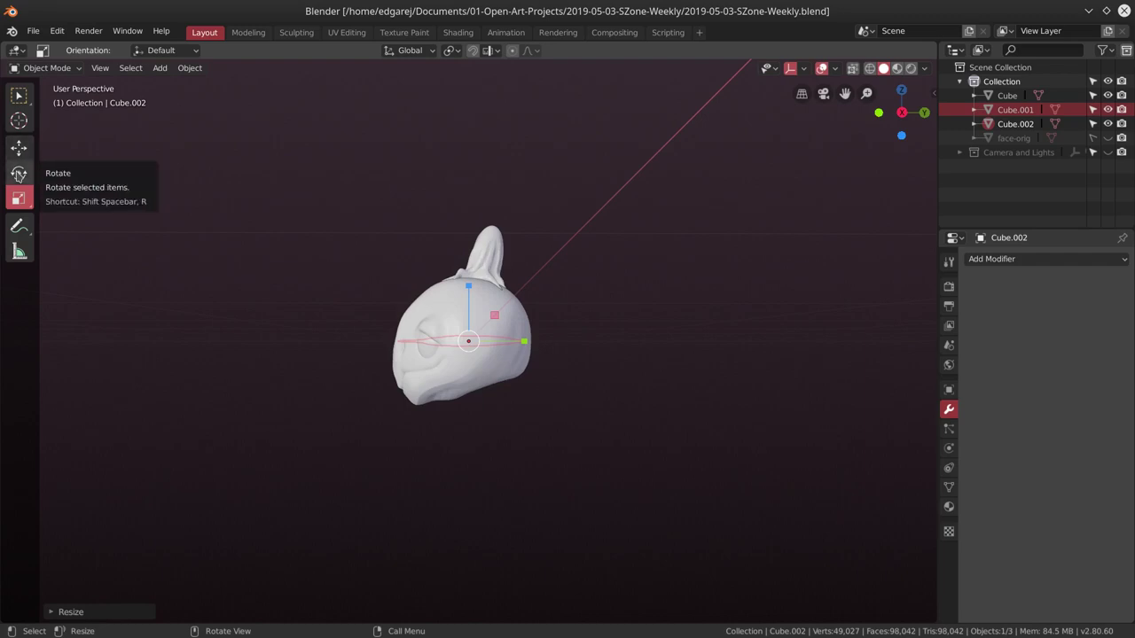
pyautogui.click(19, 173)
pyautogui.moveTo(484, 288); pyautogui.dragTo(497, 337, button='middle')
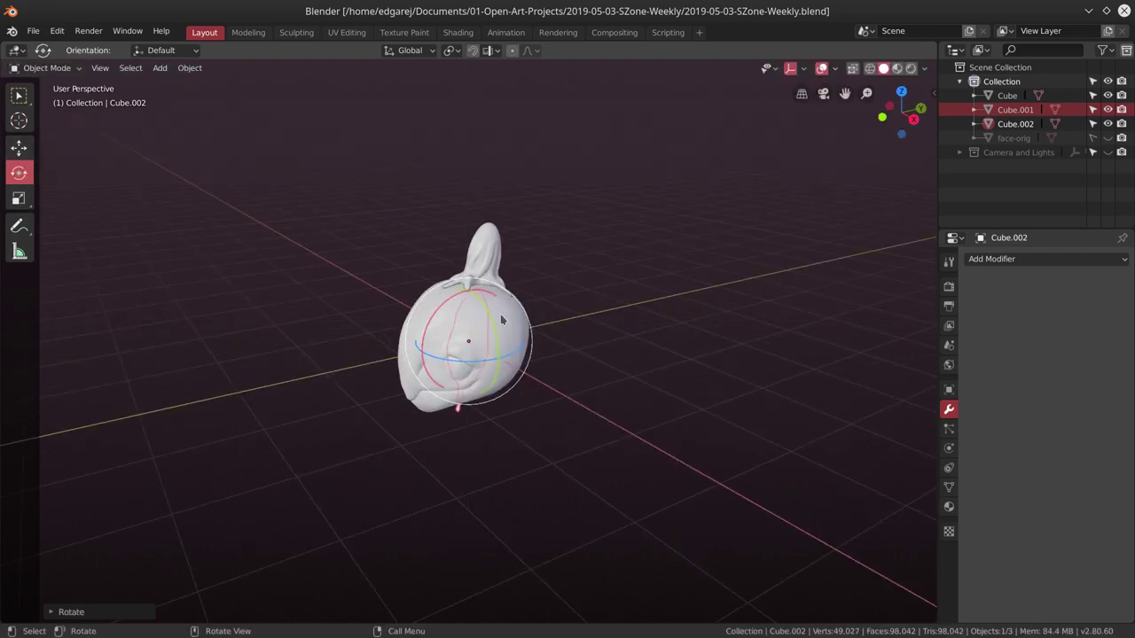
pyautogui.moveTo(465, 301); pyautogui.dragTo(470, 319)
pyautogui.moveTo(514, 355)
pyautogui.mouseDown(button='middle')
pyautogui.moveTo(543, 385)
pyautogui.moveTo(529, 409)
pyautogui.moveTo(550, 390)
pyautogui.mouseUp(button='middle')
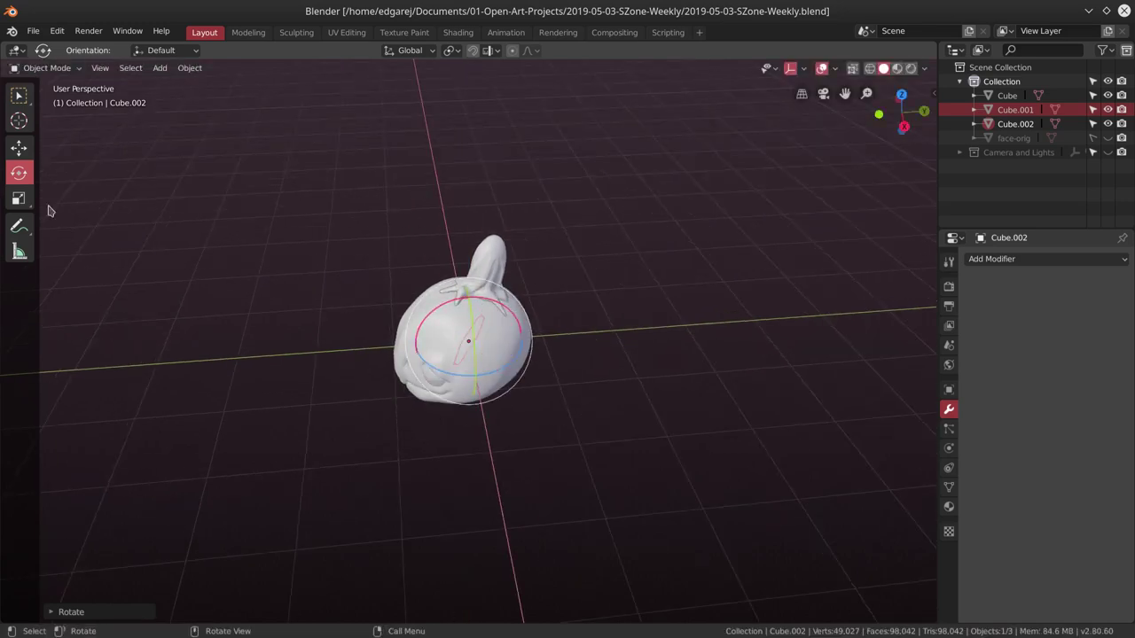
# Move and resize the leaf so it sits on the sprout tip above the head.
pyautogui.click(19, 147)
pyautogui.moveTo(51, 211)
pyautogui.mouseDown(button='middle')
pyautogui.moveTo(275, 228)
pyautogui.moveTo(324, 219)
pyautogui.mouseUp(button='middle')
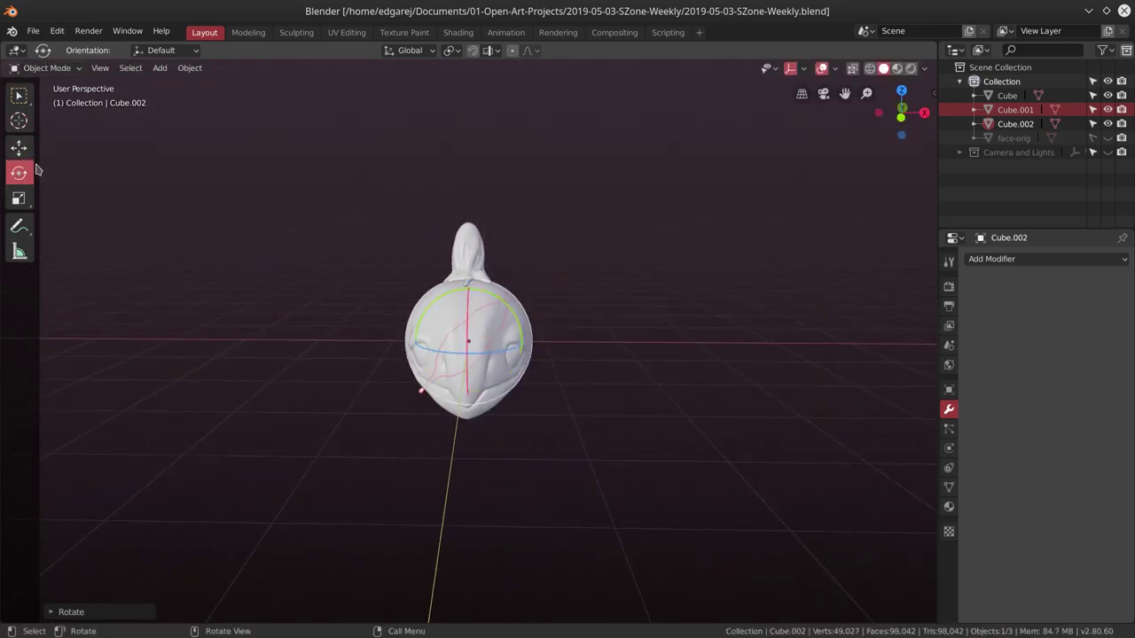
pyautogui.moveTo(470, 253)
pyautogui.mouseDown()
pyautogui.moveTo(523, 213)
pyautogui.moveTo(525, 192)
pyautogui.mouseUp()
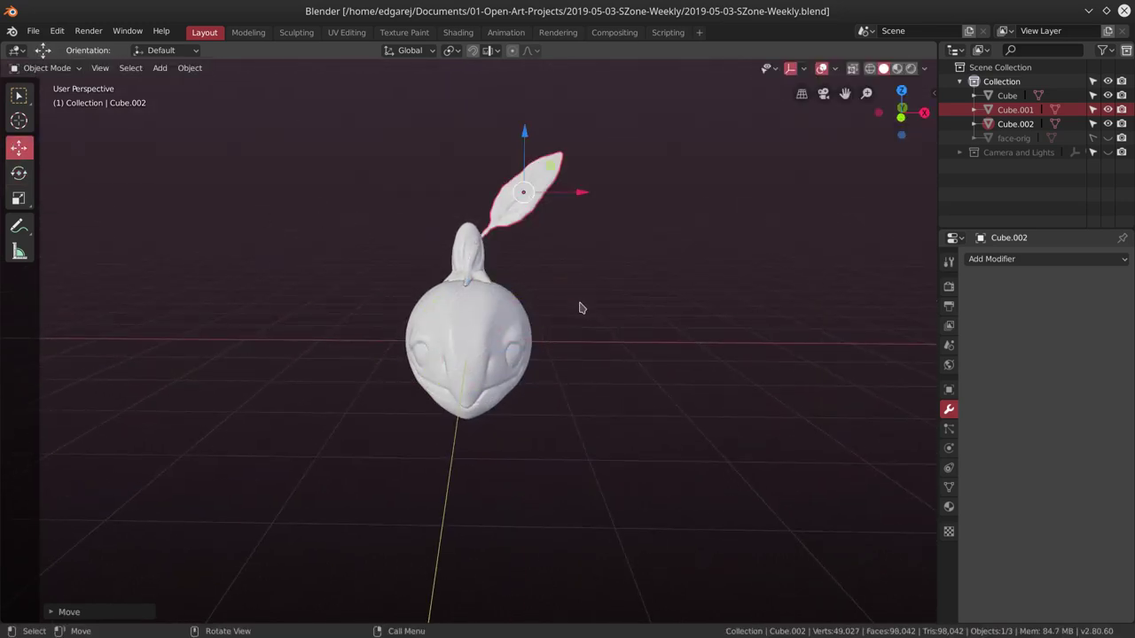
pyautogui.press('s')
pyautogui.click(559, 288)
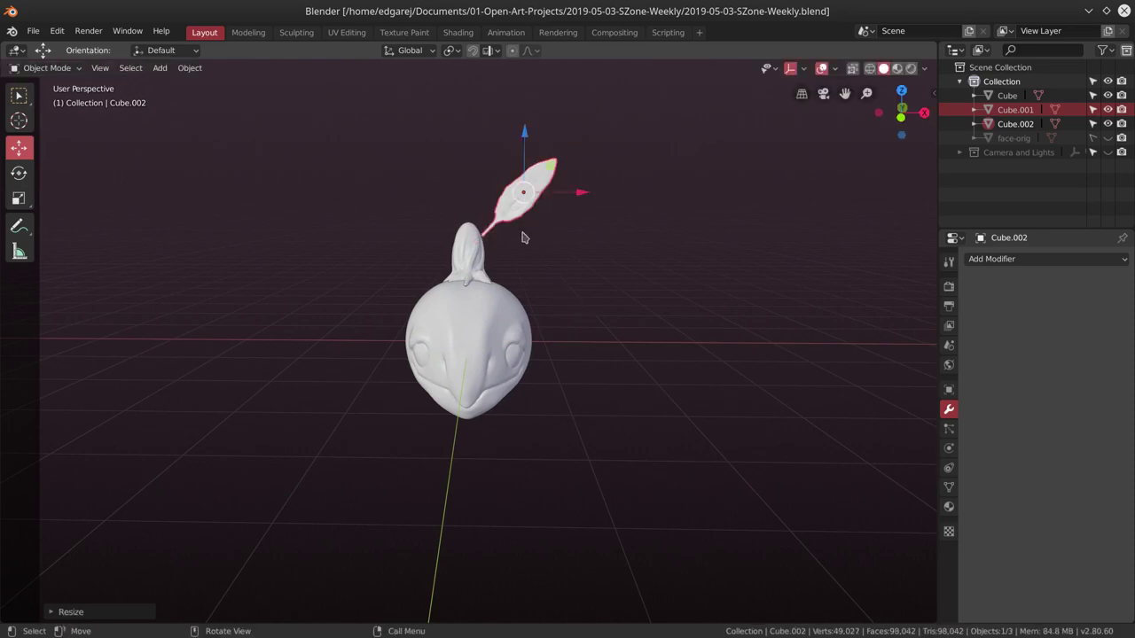
pyautogui.press('g')
pyautogui.click(532, 239)
pyautogui.moveTo(532, 239)
pyautogui.mouseDown(button='middle')
pyautogui.moveTo(577, 352)
pyautogui.moveTo(628, 354)
pyautogui.mouseUp(button='middle')
# Duplicate the leaf in place and spin the copy around Z to face the other way.
pyautogui.hotkey('shift', 'd')
pyautogui.rightClick(582, 354)
pyautogui.press('r')
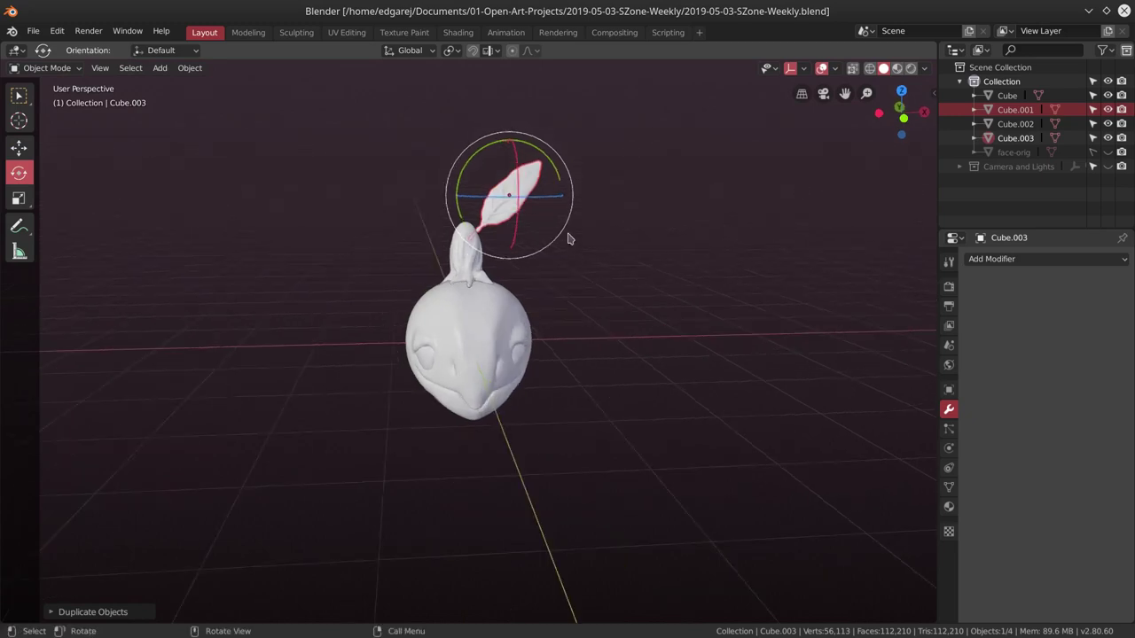
pyautogui.click(545, 142)
pyautogui.moveTo(545, 142); pyautogui.dragTo(623, 331, button='middle')
pyautogui.moveTo(417, 194); pyautogui.dragTo(419, 197)
pyautogui.moveTo(494, 240); pyautogui.dragTo(558, 334, button='middle')
pyautogui.moveTo(418, 183); pyautogui.dragTo(426, 190)
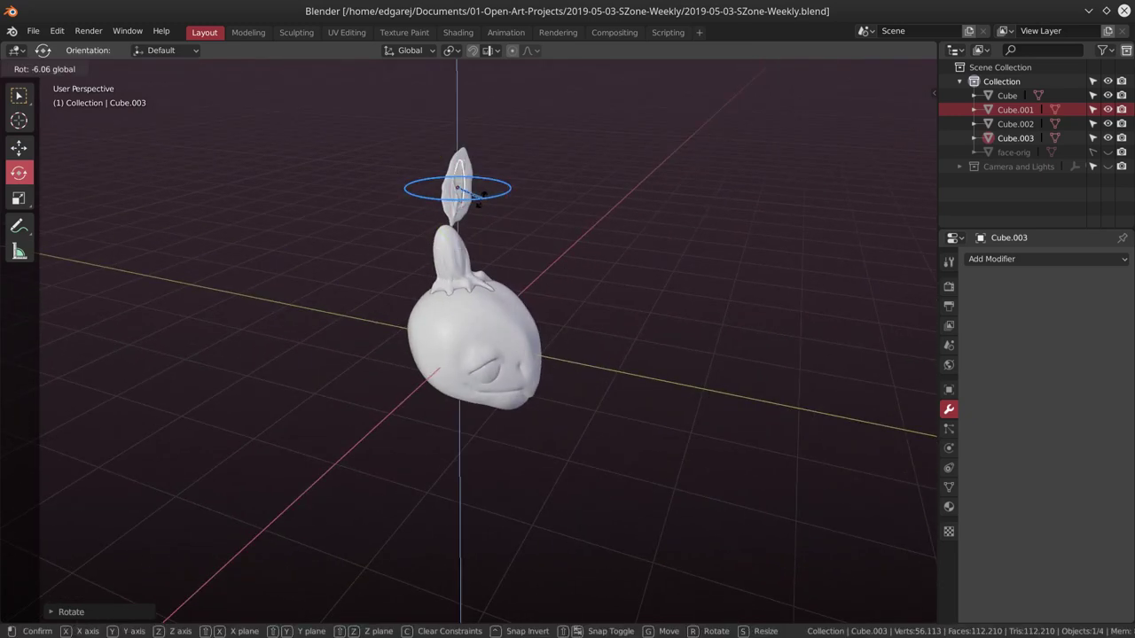
pyautogui.hotkey('shift', 'space')
# Position the copied leaf left of the sprout and enlarge it.
pyautogui.press('g')
pyautogui.moveTo(372, 265); pyautogui.dragTo(443, 231, button='middle')
pyautogui.moveTo(456, 181); pyautogui.dragTo(417, 203)
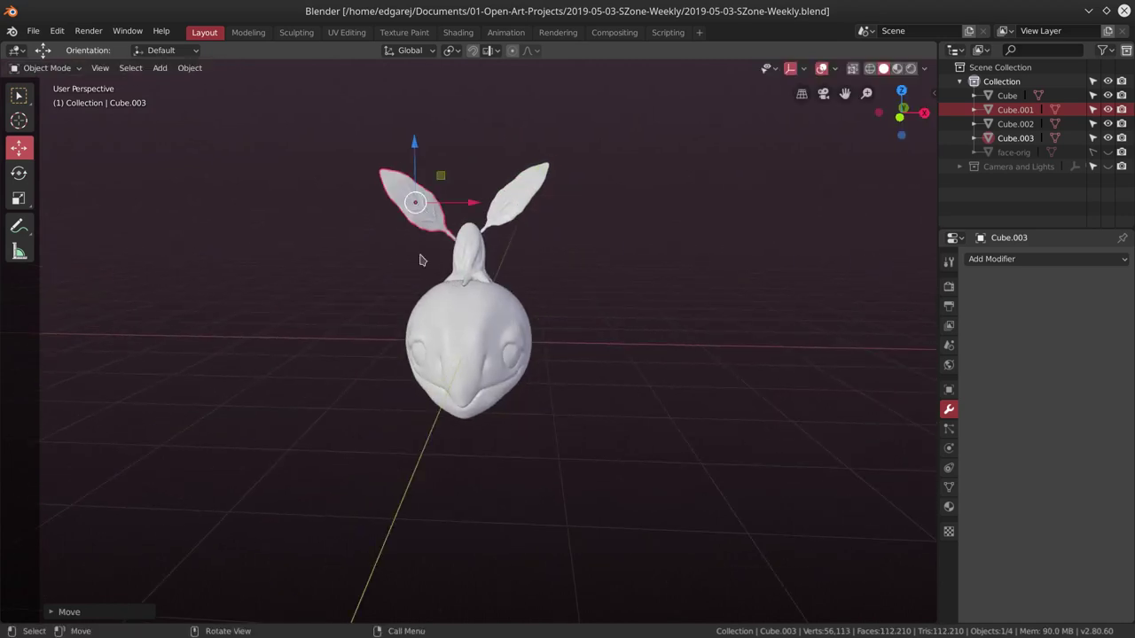
pyautogui.moveTo(417, 202); pyautogui.dragTo(569, 272, button='middle')
pyautogui.moveTo(439, 204); pyautogui.dragTo(465, 195)
pyautogui.moveTo(465, 195); pyautogui.dragTo(525, 326, button='middle')
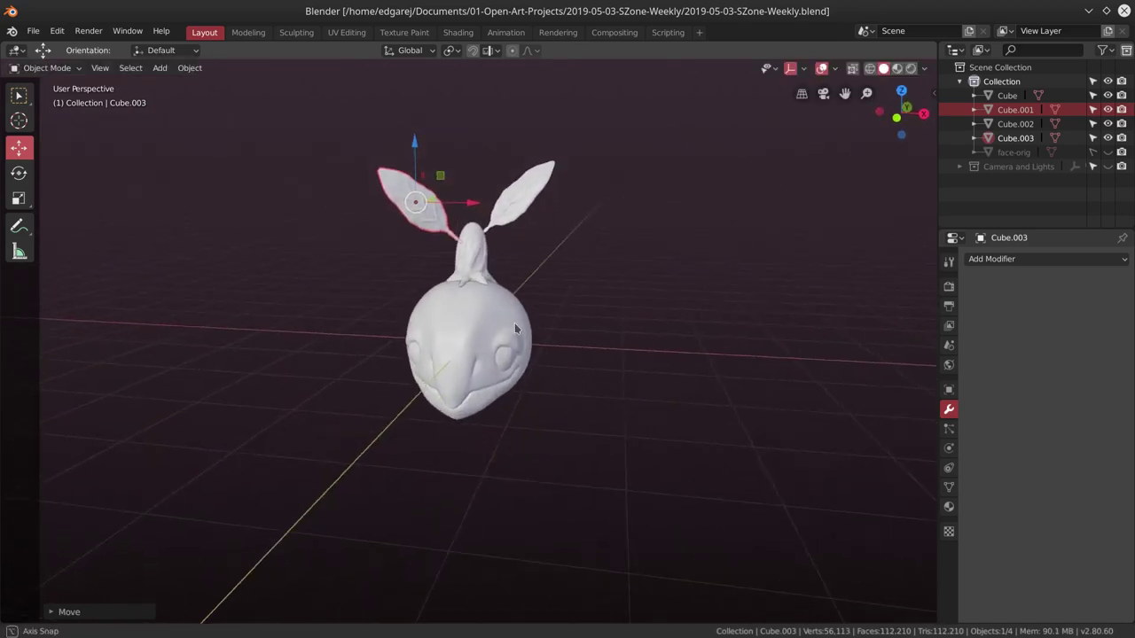
pyautogui.press('s')
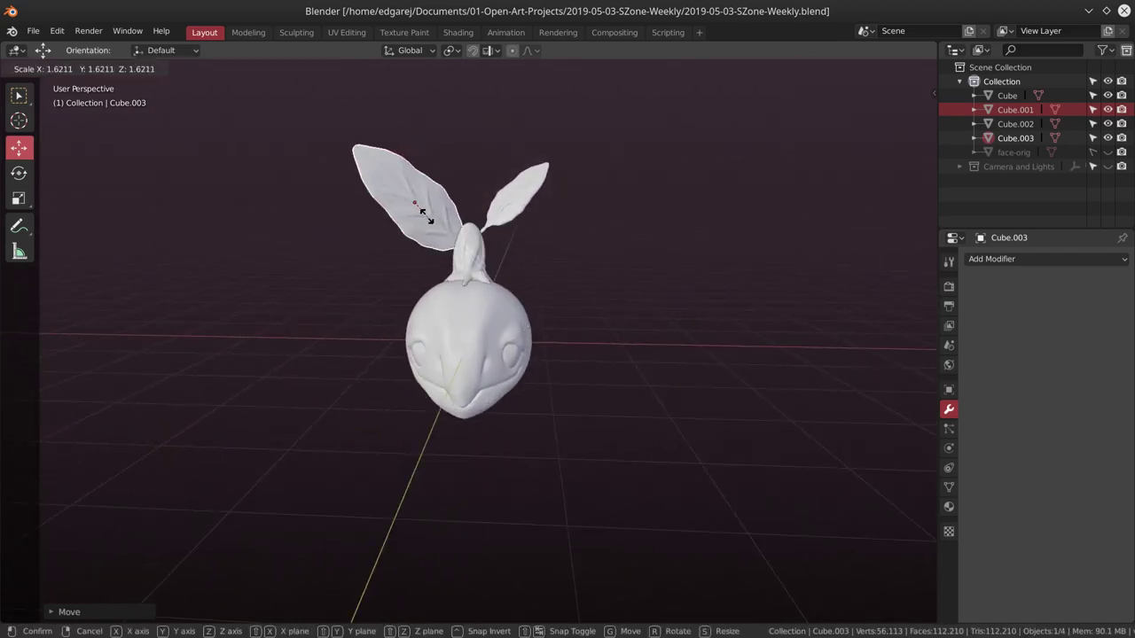
pyautogui.click(424, 215)
pyautogui.press('g')
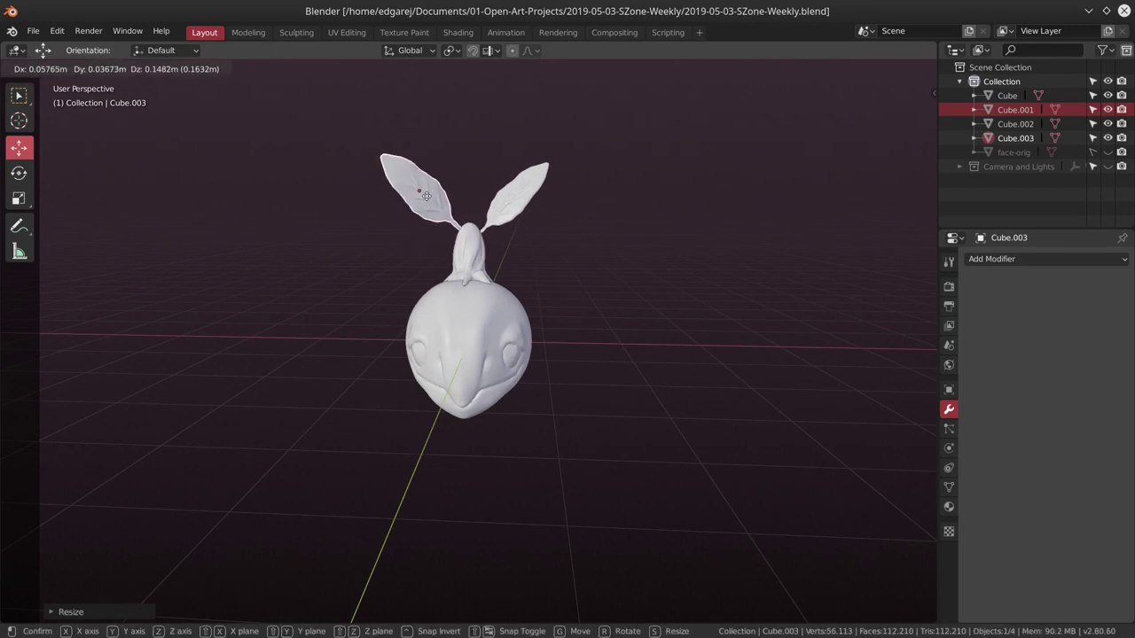
pyautogui.click(422, 202)
# Apply all transforms to every object, then join the two leaves into one object.
pyautogui.press('a')
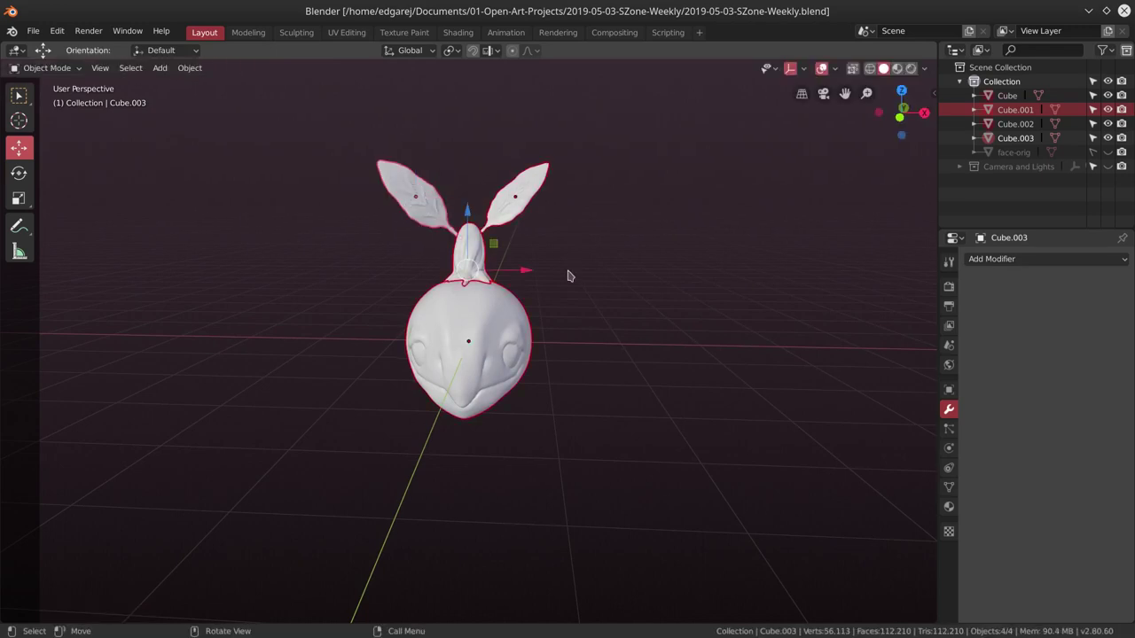
pyautogui.moveTo(567, 203); pyautogui.dragTo(590, 304, button='middle')
pyautogui.hotkey('ctrl', 'a')
pyautogui.click(592, 302)
pyautogui.click(524, 214)
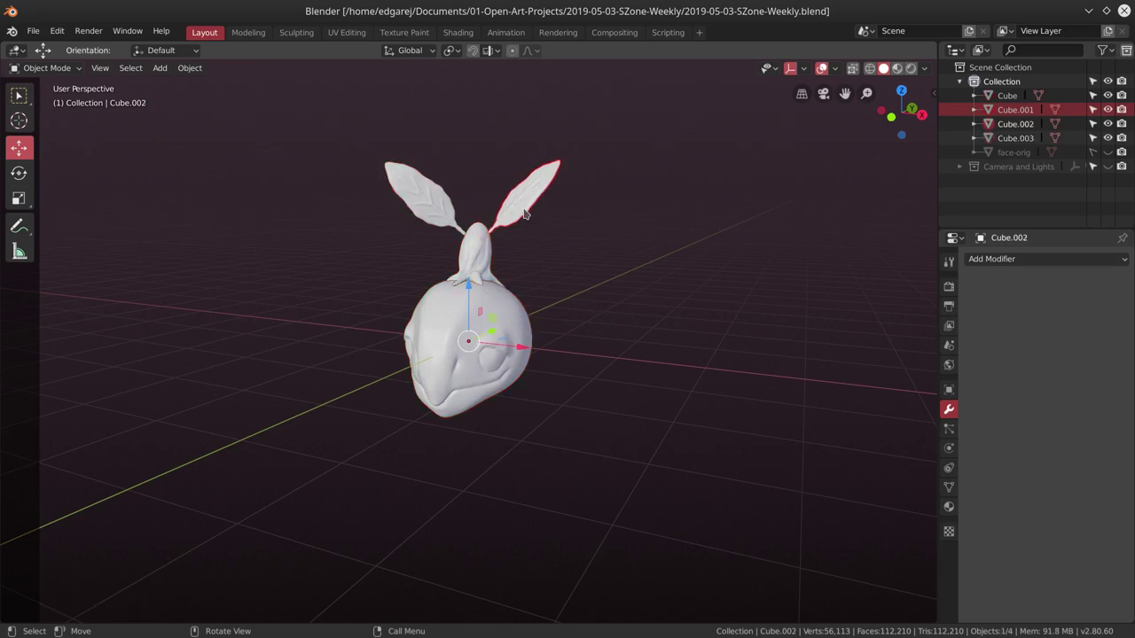
pyautogui.keyDown('shift'); pyautogui.click(427, 208); pyautogui.keyUp('shift')
pyautogui.hotkey('ctrl', 'j')
# Union the leaves and sprout with the head using Bool Tool, then inspect the merged mesh.
pyautogui.press('n')
pyautogui.click(928, 226)
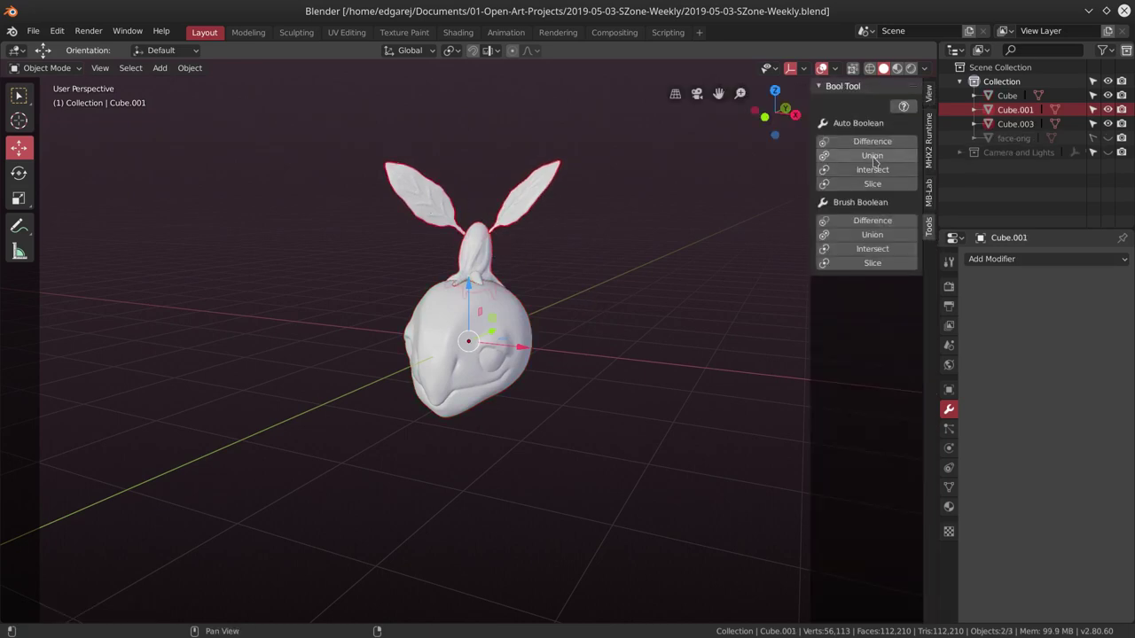
pyautogui.click(872, 156)
pyautogui.keyDown('shift'); pyautogui.click(523, 320); pyautogui.keyUp('shift')
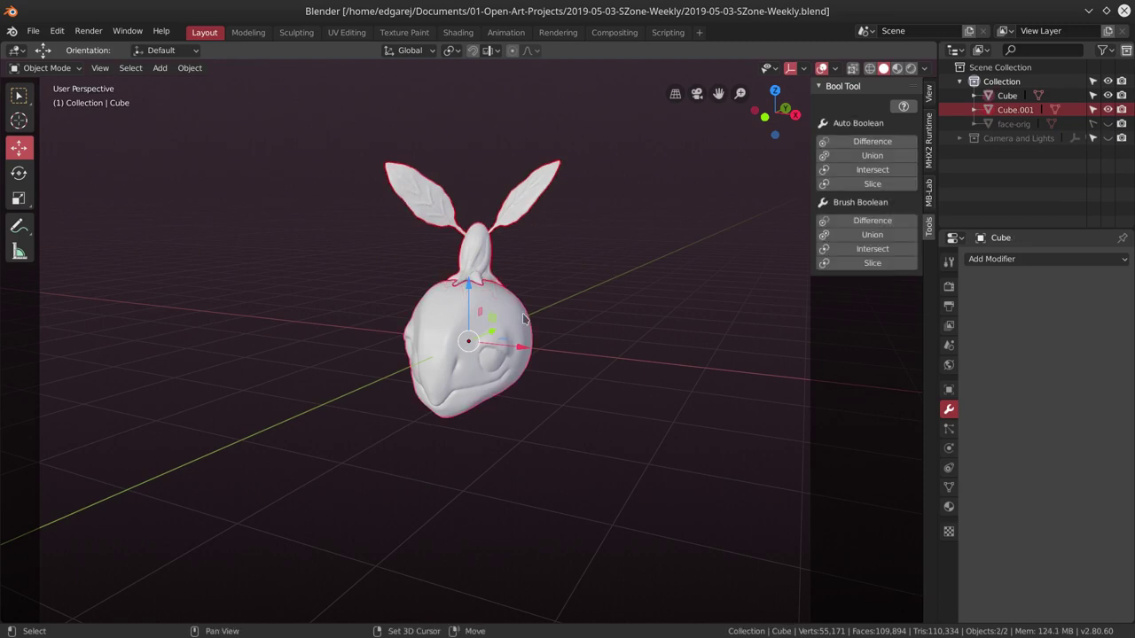
pyautogui.click(874, 158)
pyautogui.moveTo(762, 257); pyautogui.dragTo(684, 254, button='middle')
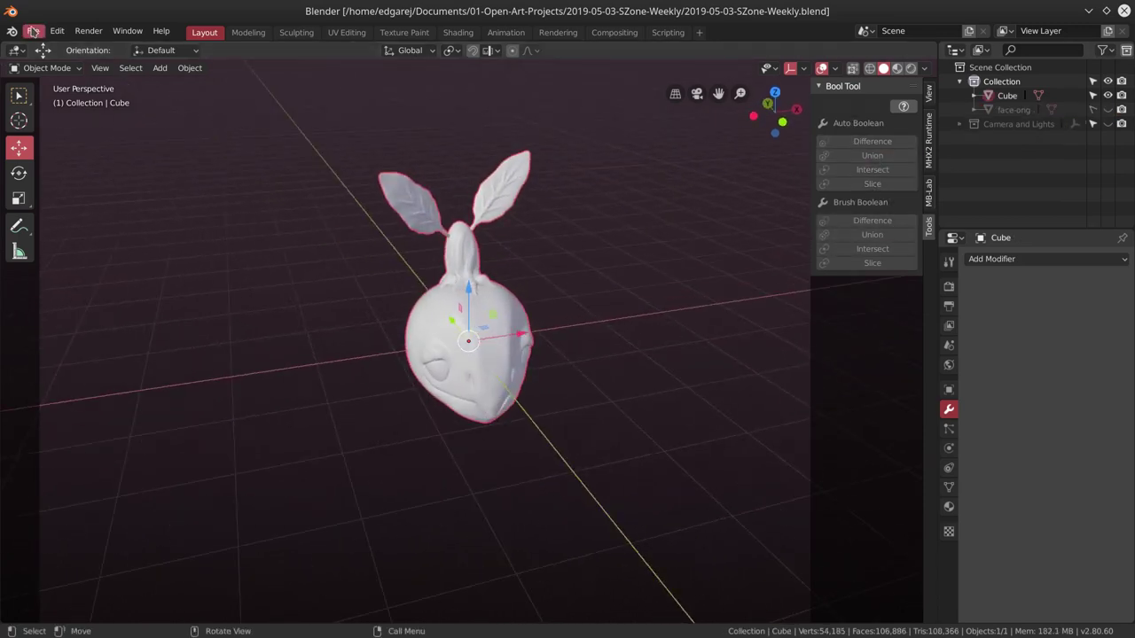
pyautogui.moveTo(253, 139)
pyautogui.mouseDown(button='middle')
pyautogui.moveTo(550, 263)
pyautogui.moveTo(531, 268)
pyautogui.mouseUp(button='middle')
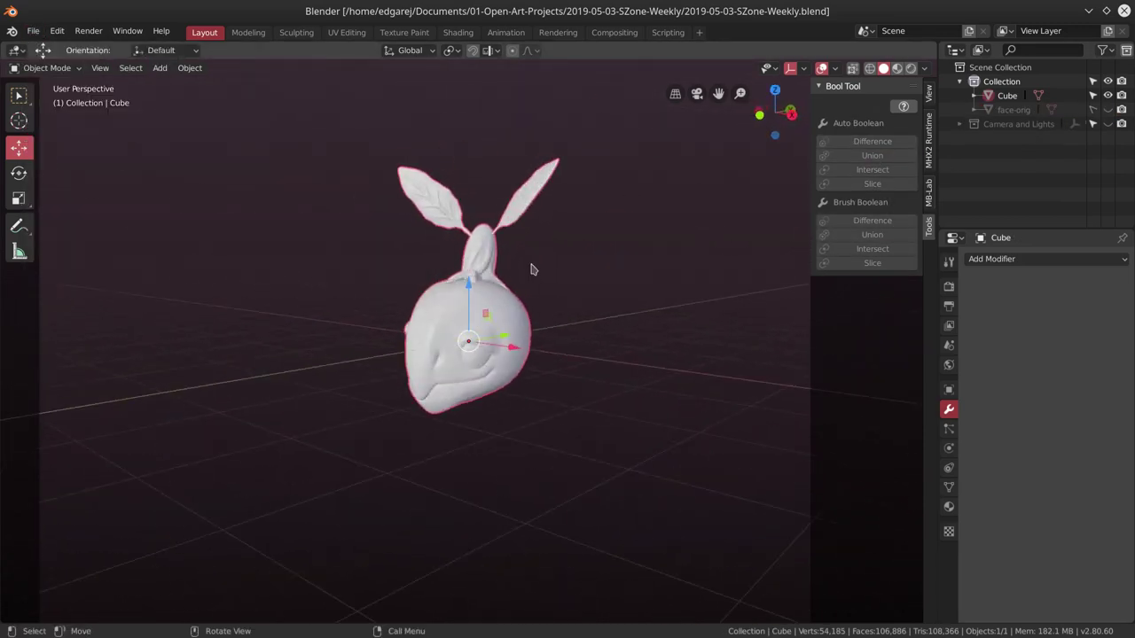
pyautogui.hotkey('ctrl', 'pagedown')
pyautogui.hotkey('ctrl', 'pagedown')
pyautogui.moveTo(435, 299); pyautogui.dragTo(598, 266, button='middle')
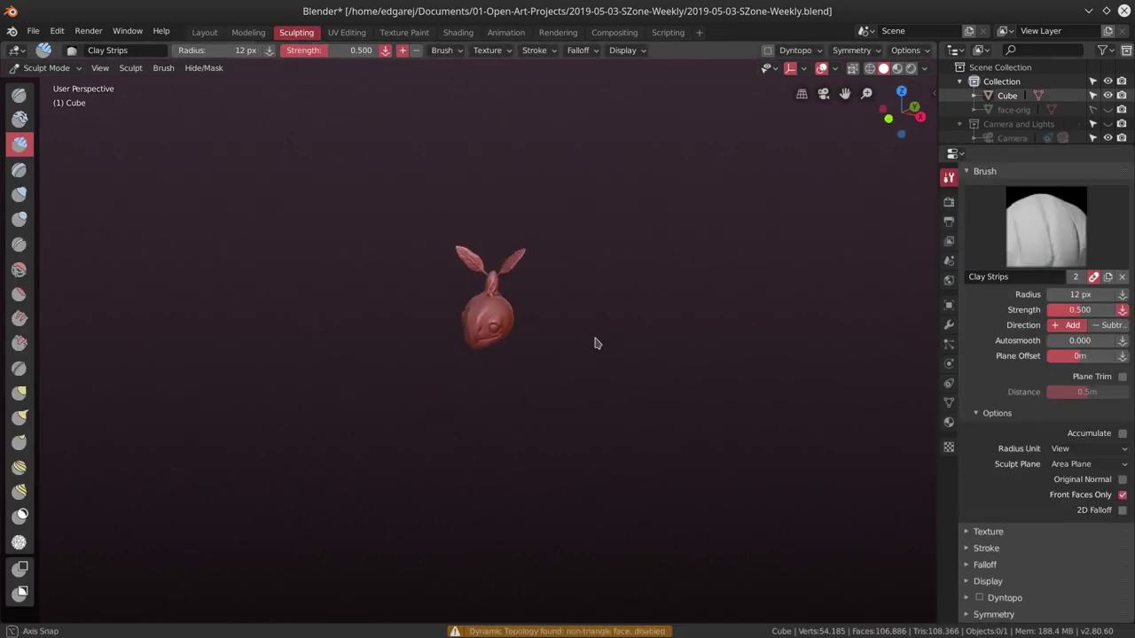
pyautogui.moveTo(599, 337)
pyautogui.mouseDown(button='middle')
pyautogui.moveTo(524, 296)
pyautogui.moveTo(496, 370)
pyautogui.moveTo(620, 375)
pyautogui.moveTo(568, 369)
pyautogui.mouseUp(button='middle')
# Rename the merged Cube object to face-plant-orig.
pyautogui.click(204, 32)
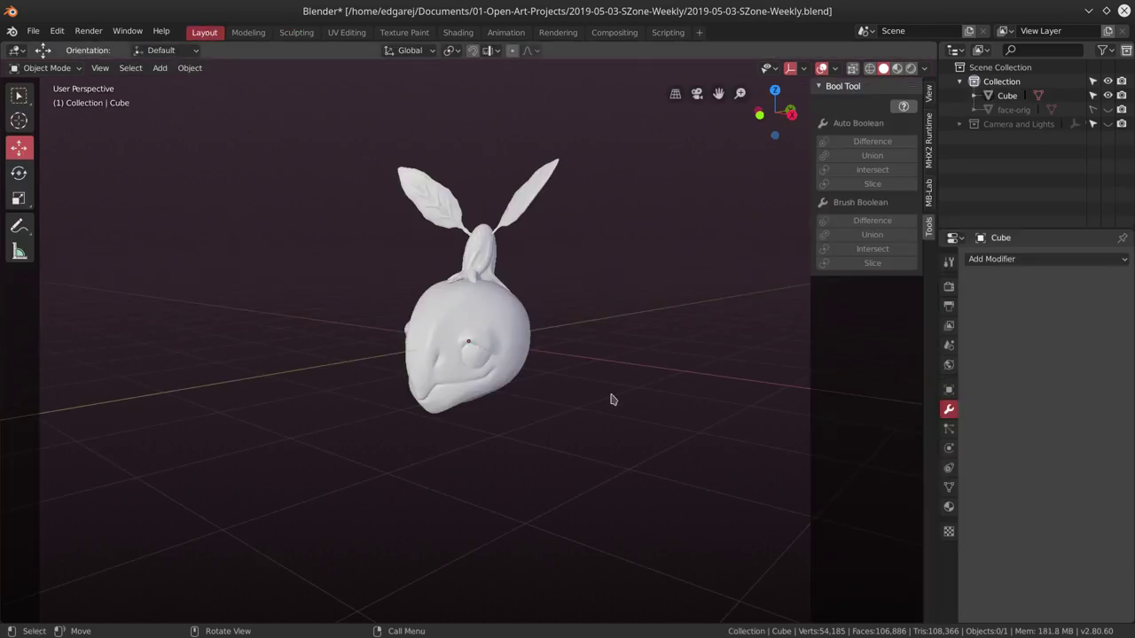
pyautogui.click(1007, 95)
pyautogui.write('face-plant')
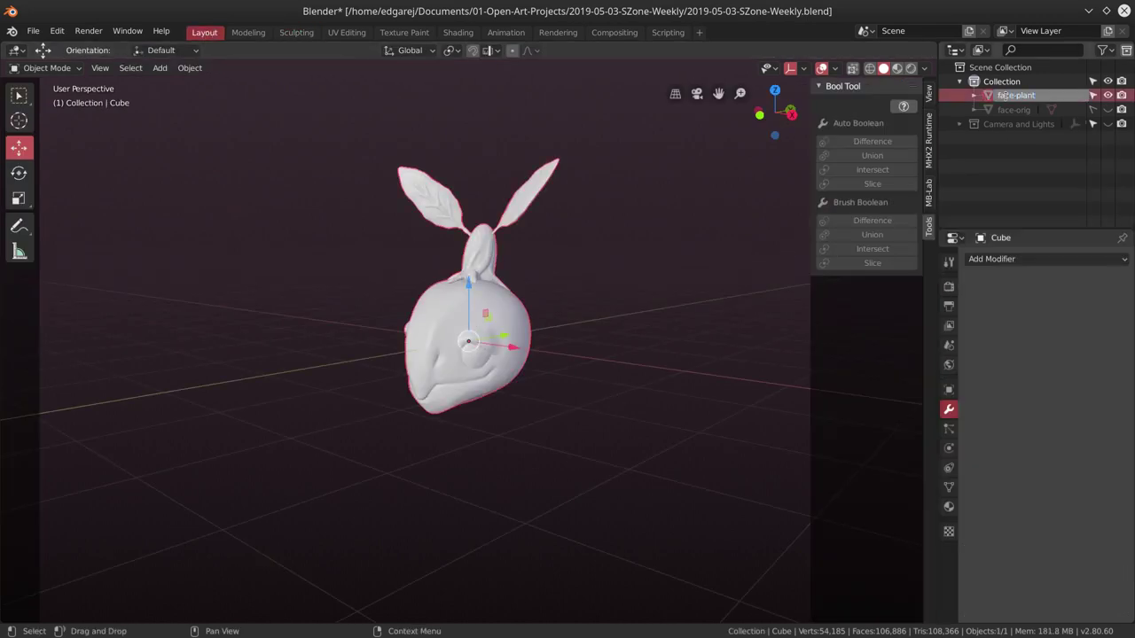
pyautogui.write('-orig')
pyautogui.press('Return')
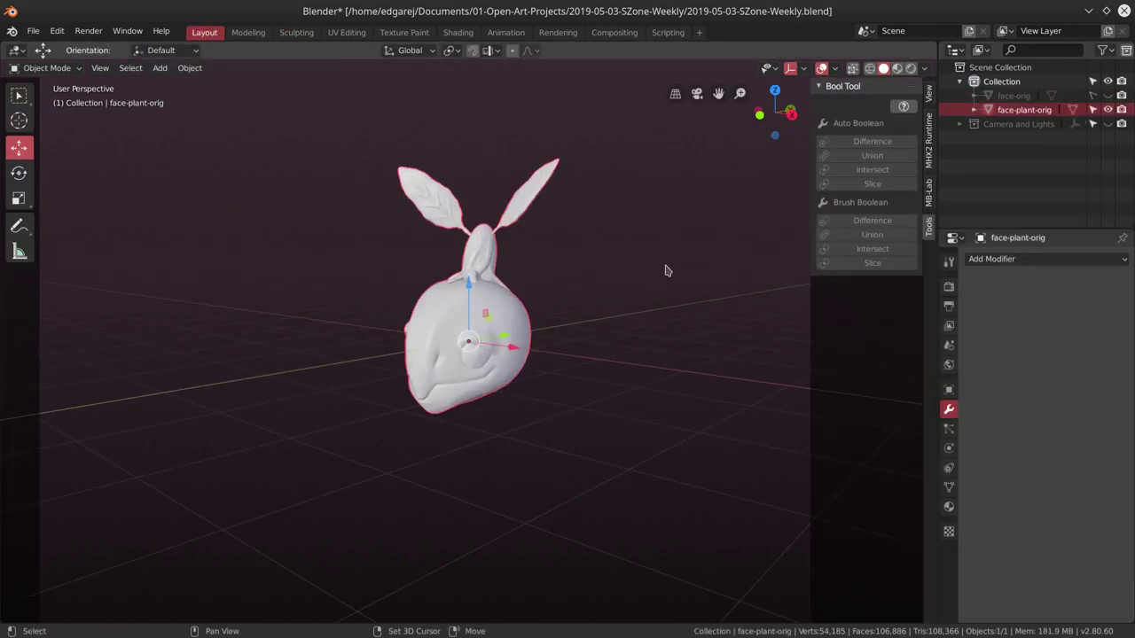
# Duplicate face-plant-orig in place and save the file.
pyautogui.hotkey('shift', 'd')
pyautogui.rightClick(666, 270)
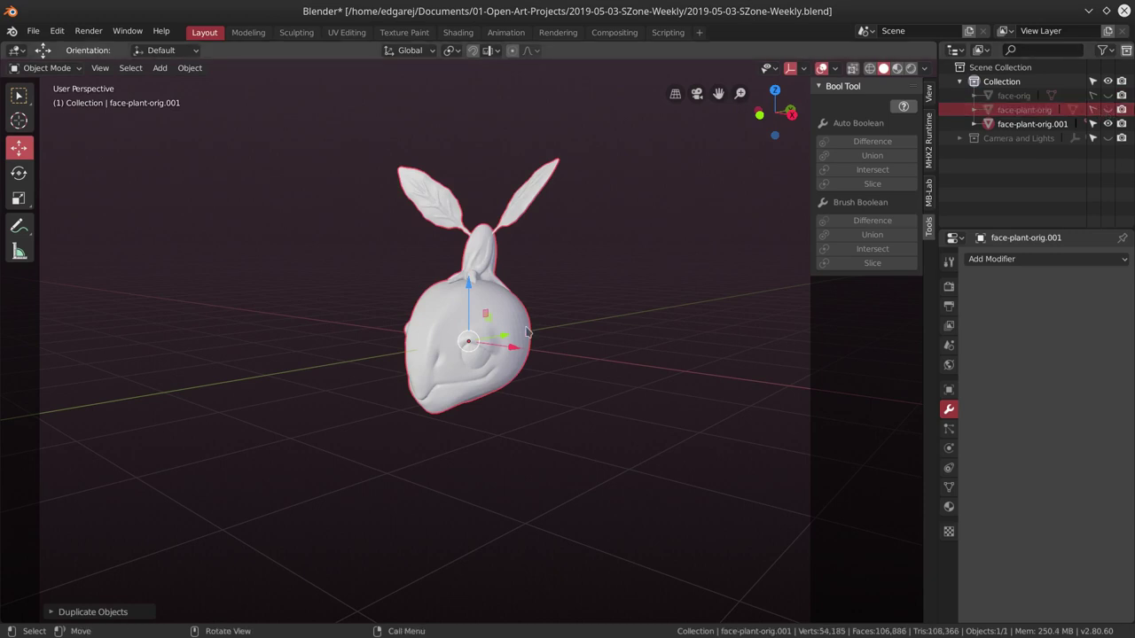
pyautogui.click(33, 30)
pyautogui.click(53, 142)
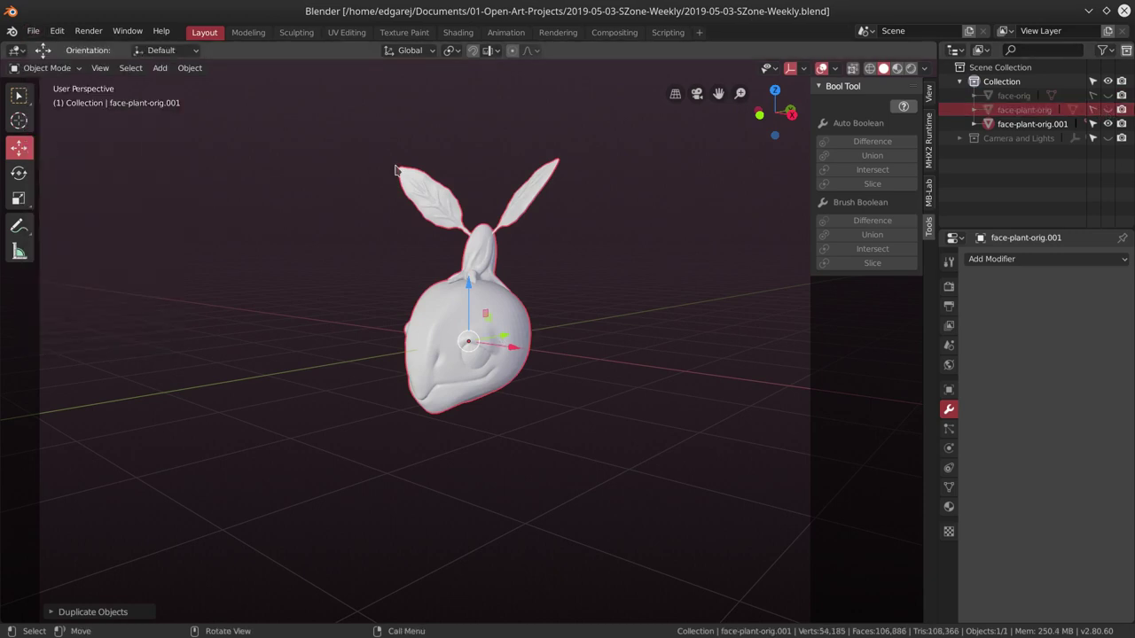
# Delete the duplicate, add a new cube and squash it flat along Z.
pyautogui.press('Delete')
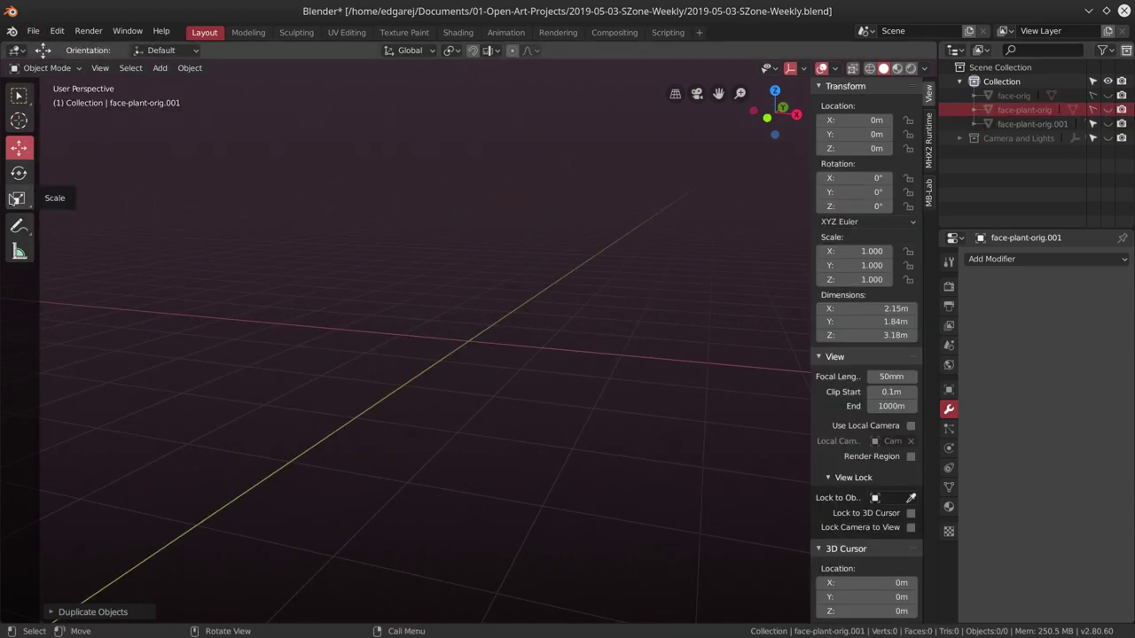
pyautogui.click(156, 69)
pyautogui.click(295, 99)
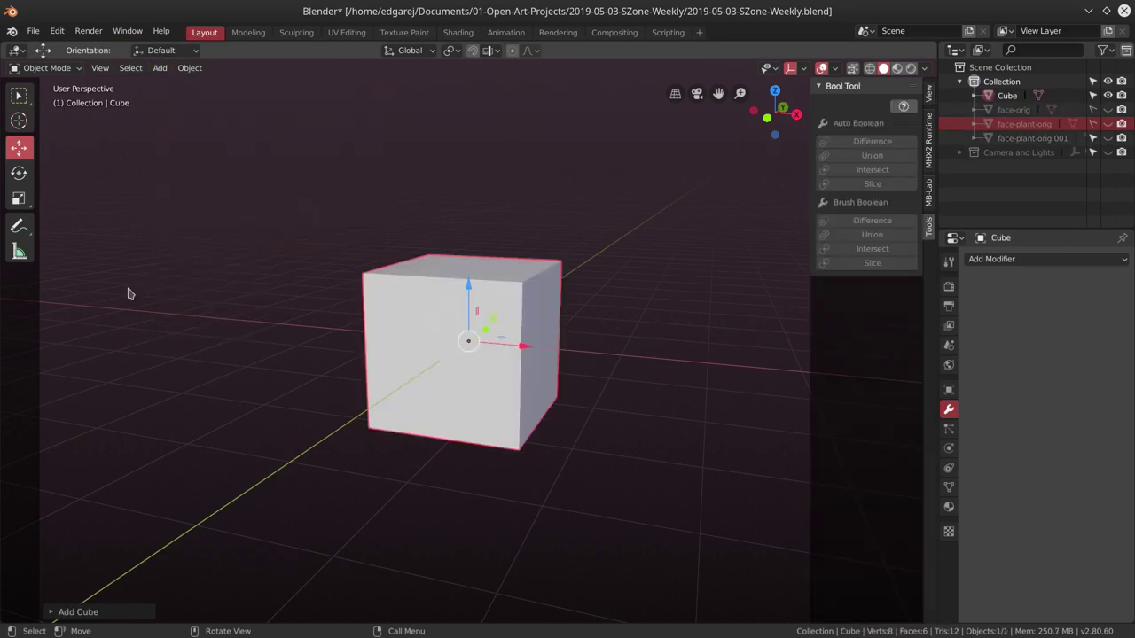
pyautogui.click(20, 200)
pyautogui.moveTo(468, 285); pyautogui.dragTo(467, 390)
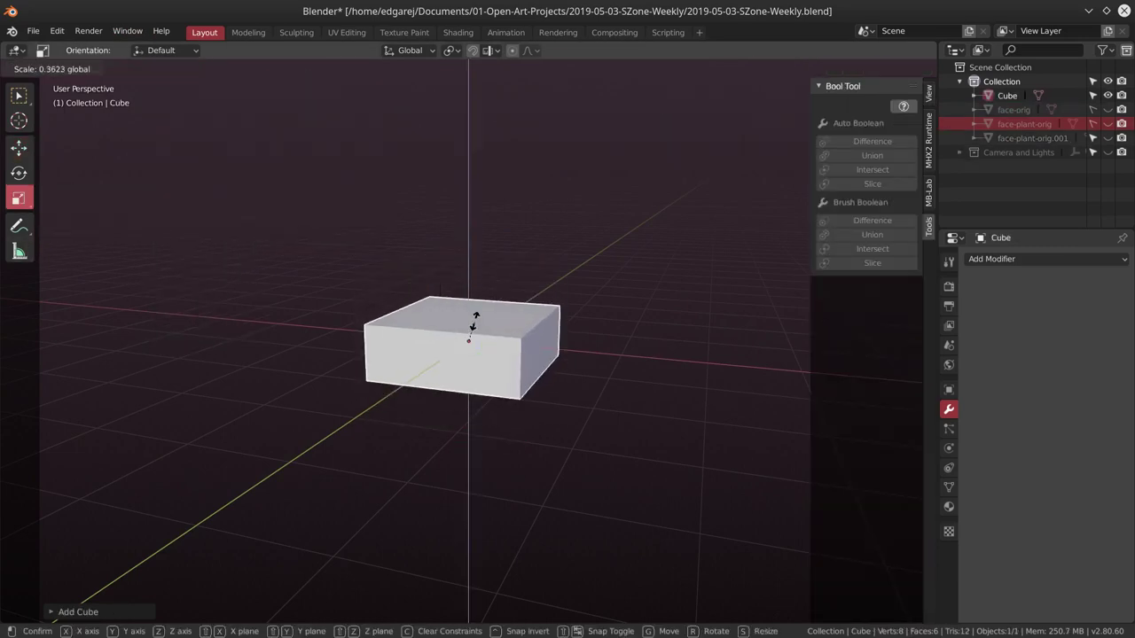
# Add a level 5 Subdivision Surface modifier to the flattened cube and apply it.
pyautogui.click(1020, 259)
pyautogui.click(860, 490)
pyautogui.hotkey('ctrl', '5')
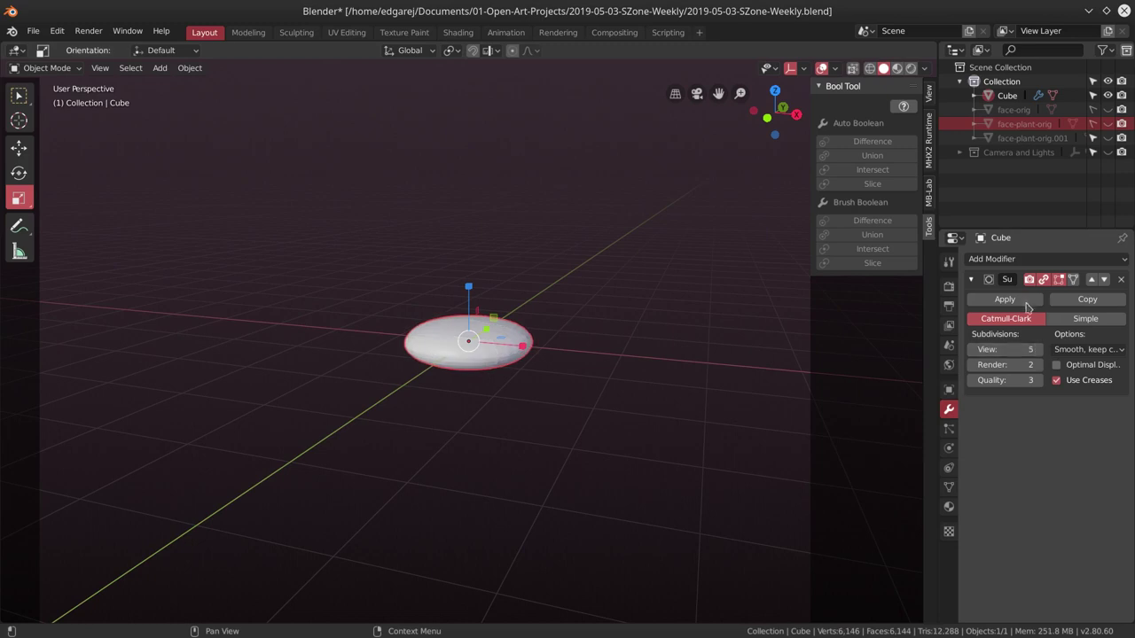
pyautogui.click(1001, 294)
pyautogui.moveTo(693, 403)
pyautogui.mouseDown(button='middle')
pyautogui.moveTo(580, 443)
pyautogui.moveTo(640, 428)
pyautogui.moveTo(659, 407)
pyautogui.mouseUp(button='middle')
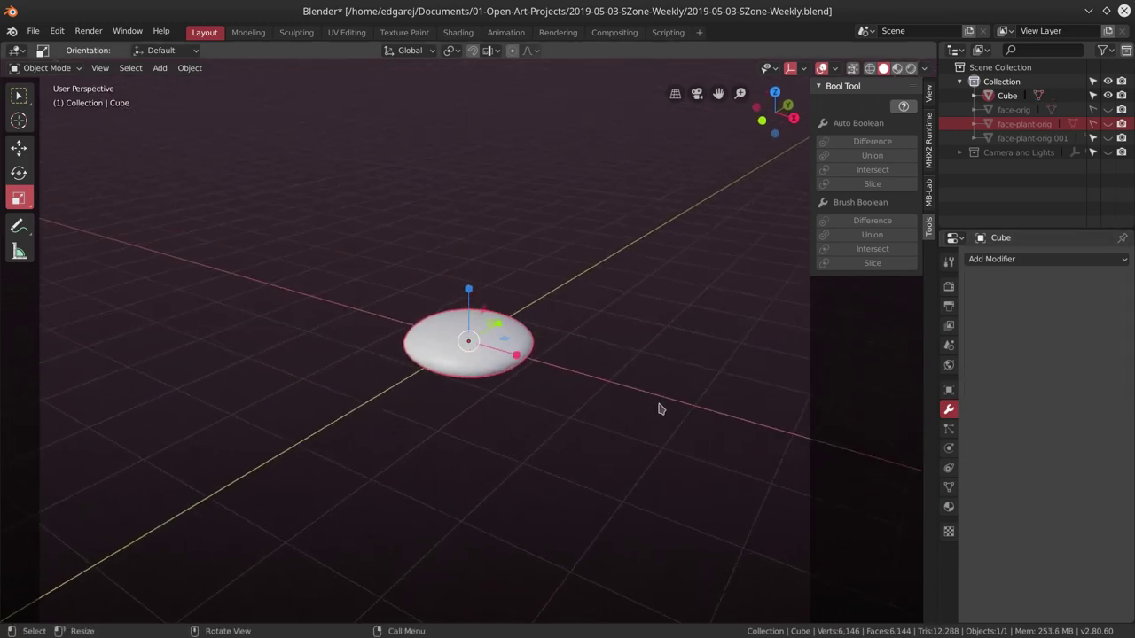
# Move to the Sculpting workspace, check symmetry and set the brush radius to 70 px.
pyautogui.click(248, 32)
pyautogui.click(296, 32)
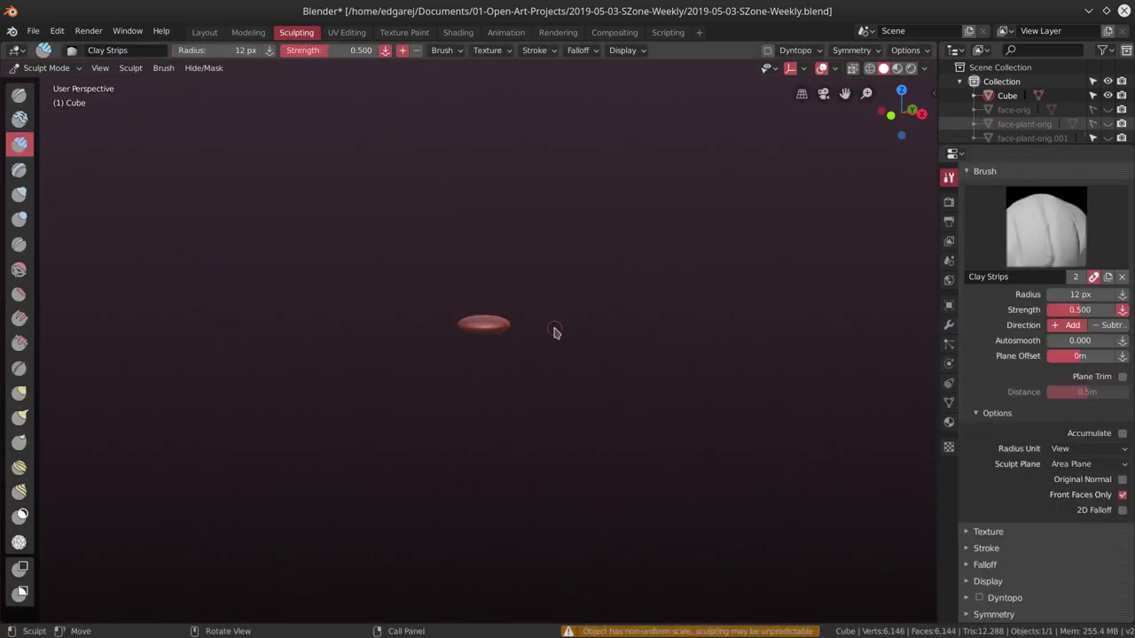
pyautogui.click(850, 49)
pyautogui.moveTo(527, 370)
pyautogui.keyDown('ctrl'); pyautogui.mouseDown(button='middle')
pyautogui.moveTo(655, 245)
pyautogui.moveTo(573, 375)
pyautogui.mouseUp(button='middle'); pyautogui.keyUp('ctrl')
pyautogui.press('f')
pyautogui.click(407, 393)
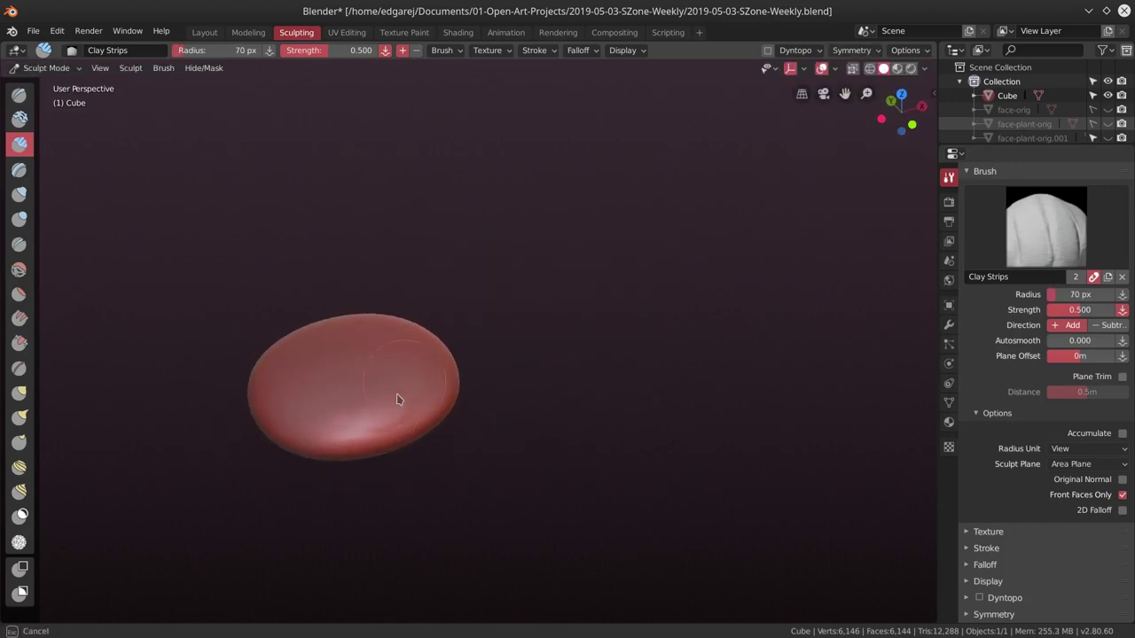
pyautogui.moveTo(395, 398)
pyautogui.mouseDown(button='middle')
pyautogui.moveTo(424, 409)
pyautogui.moveTo(425, 372)
pyautogui.mouseUp(button='middle')
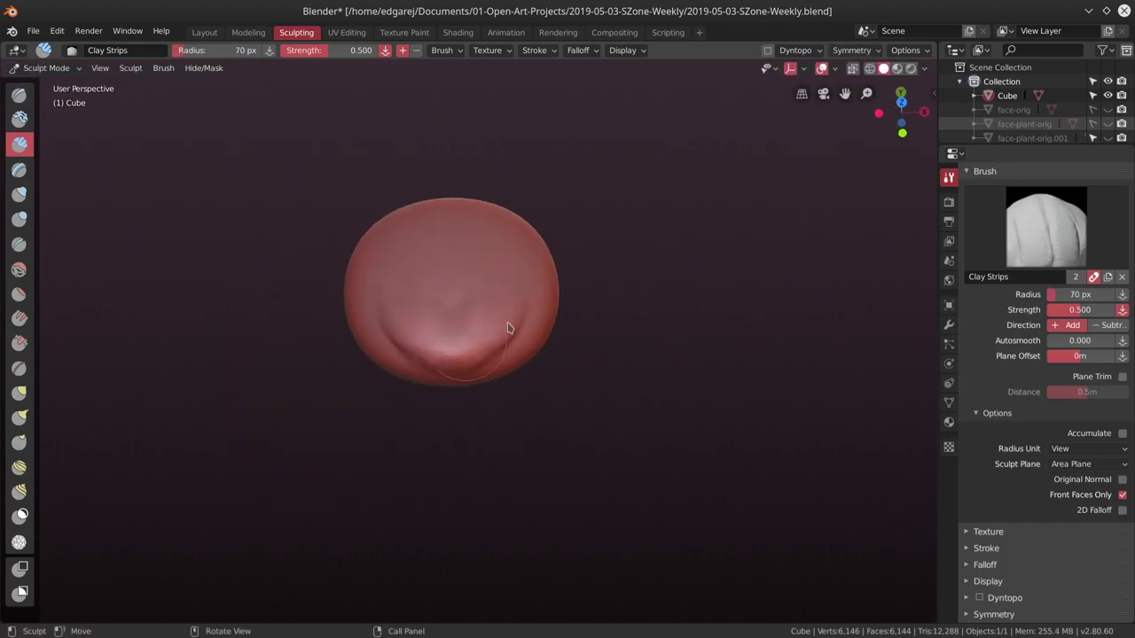
# Pull the disc with Grab, then add Clay Strips streaks along its top at 46 px.
pyautogui.click(20, 393)
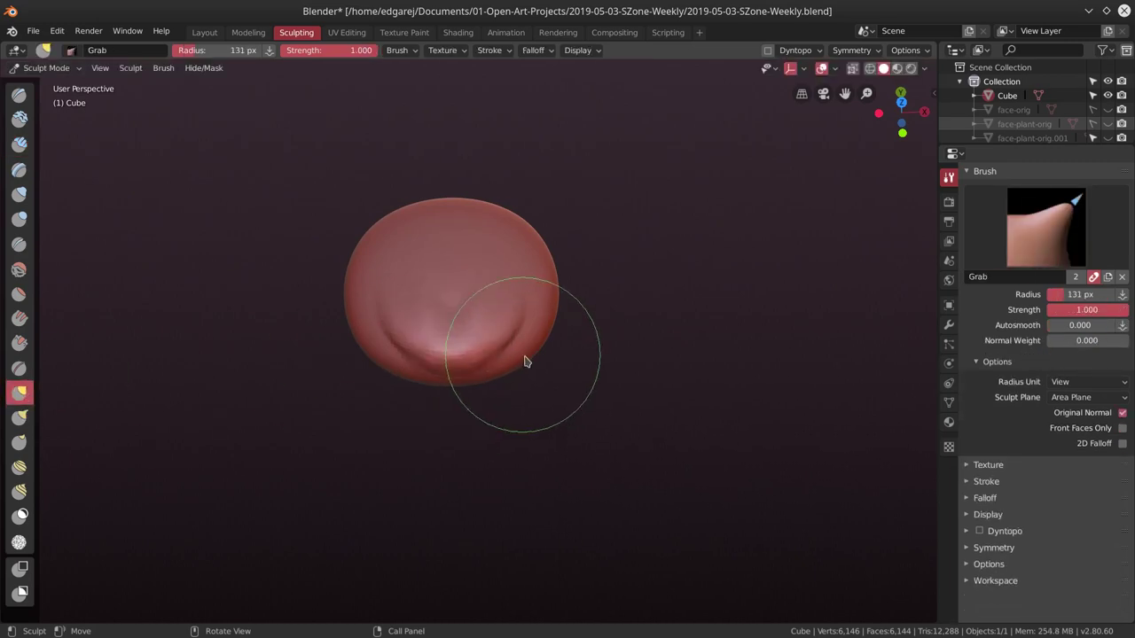
pyautogui.moveTo(523, 360); pyautogui.dragTo(535, 339, button='middle')
pyautogui.moveTo(476, 170)
pyautogui.mouseDown(button='middle')
pyautogui.moveTo(420, 334)
pyautogui.moveTo(550, 281)
pyautogui.moveTo(596, 431)
pyautogui.moveTo(598, 491)
pyautogui.moveTo(656, 484)
pyautogui.moveTo(546, 356)
pyautogui.mouseUp(button='middle')
pyautogui.click(20, 143)
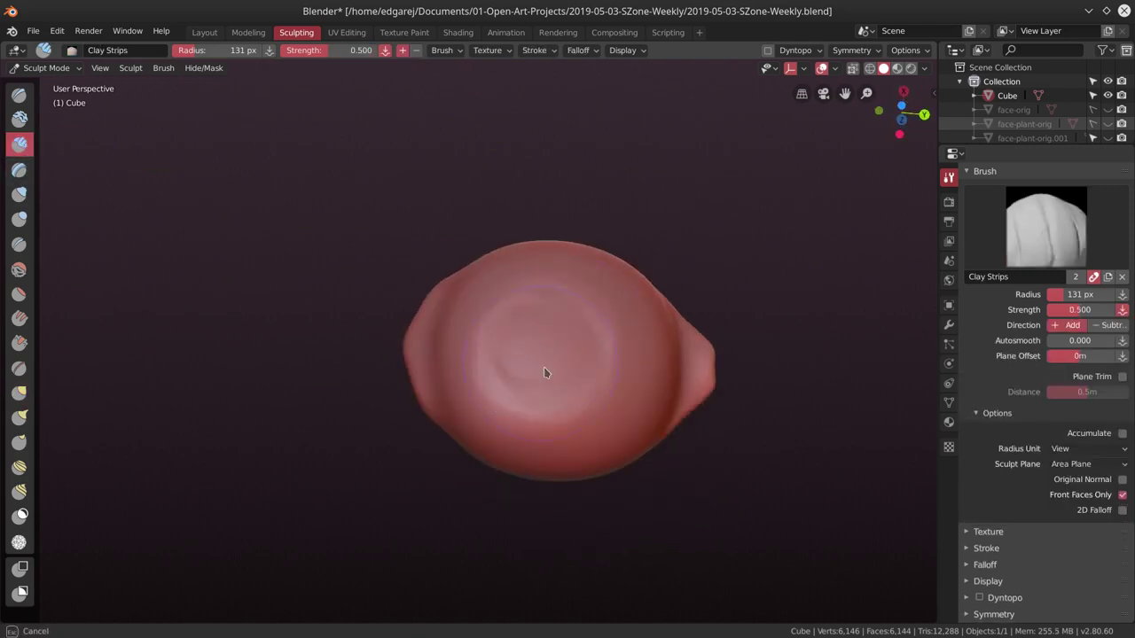
pyautogui.moveTo(544, 372)
pyautogui.mouseDown()
pyautogui.moveTo(545, 400)
pyautogui.moveTo(558, 342)
pyautogui.moveTo(493, 327)
pyautogui.moveTo(468, 380)
pyautogui.moveTo(656, 380)
pyautogui.mouseUp()
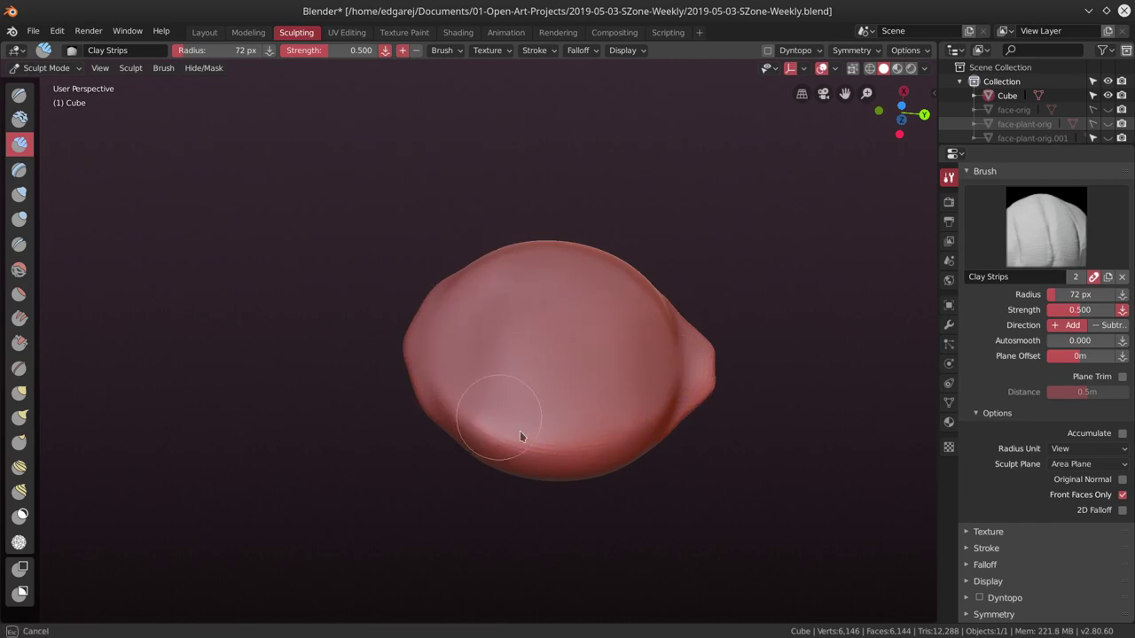
pyautogui.moveTo(521, 436); pyautogui.dragTo(549, 291)
pyautogui.moveTo(549, 291)
pyautogui.mouseDown(button='middle')
pyautogui.moveTo(615, 375)
pyautogui.moveTo(520, 329)
pyautogui.mouseUp(button='middle')
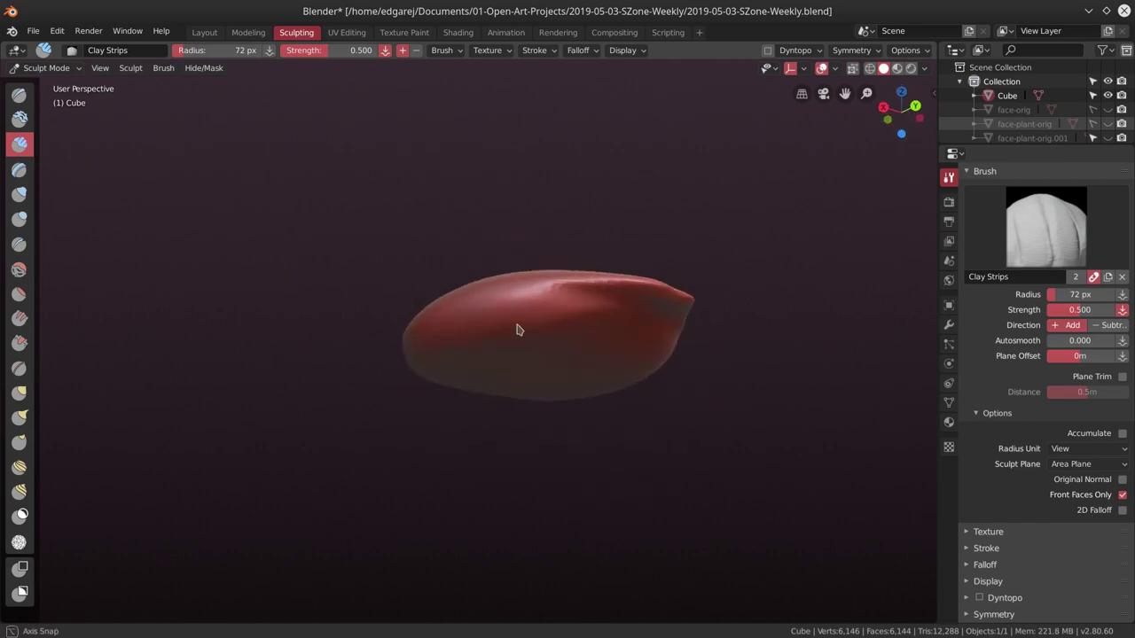
pyautogui.click(599, 319)
pyautogui.moveTo(554, 289)
pyautogui.mouseDown()
pyautogui.moveTo(649, 308)
pyautogui.moveTo(663, 284)
pyautogui.mouseUp()
# Enable dynamic topology and select a 26 px Pinch/Magnify brush.
pyautogui.hotkey('ctrl', 'd')
pyautogui.hotkey('ctrl', 'd')
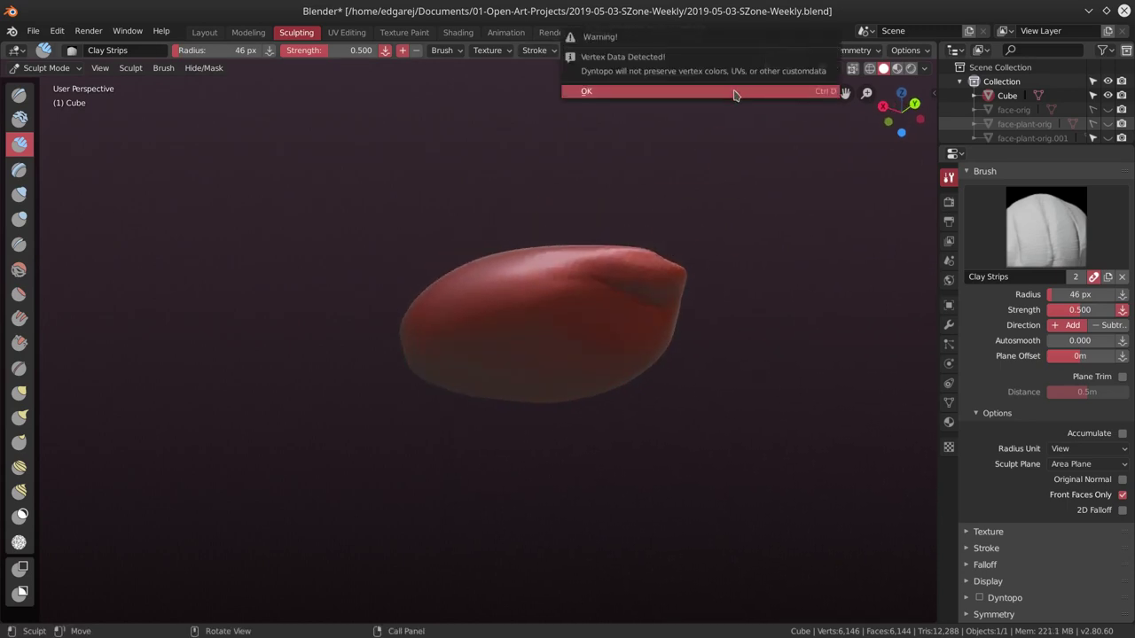
pyautogui.click(734, 91)
pyautogui.moveTo(600, 271); pyautogui.dragTo(648, 325, button='middle')
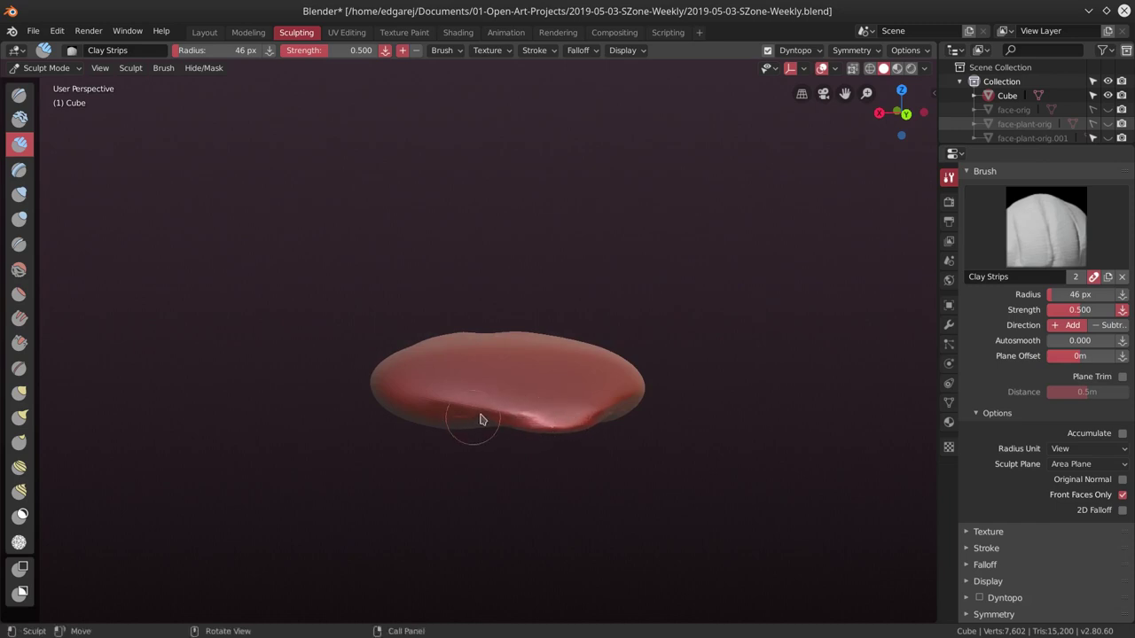
pyautogui.moveTo(480, 420); pyautogui.dragTo(594, 350, button='middle')
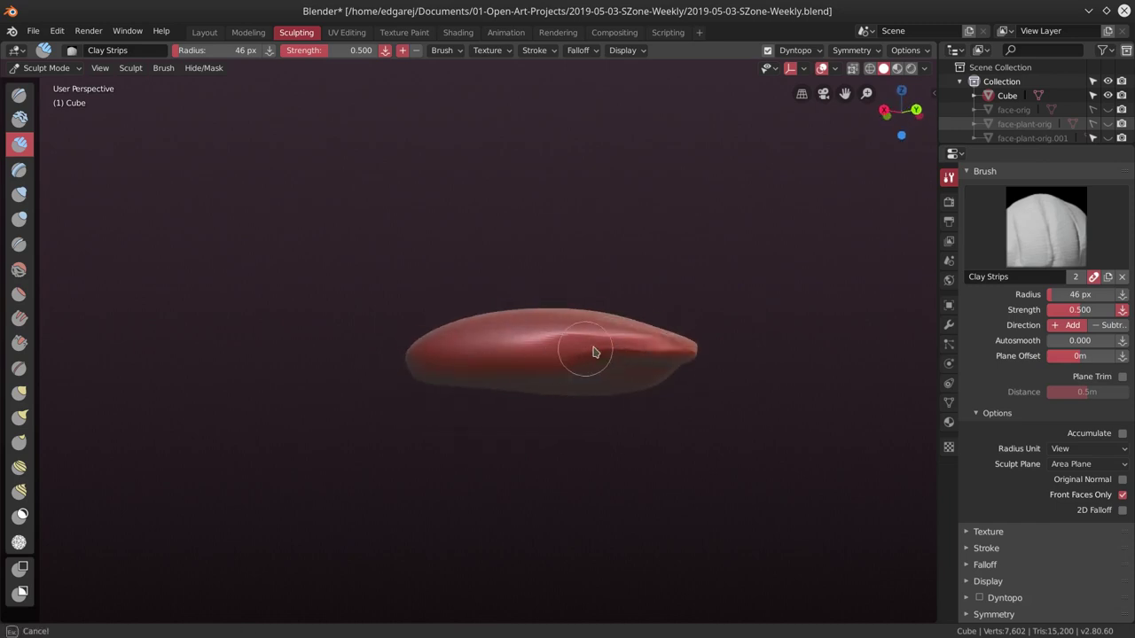
pyautogui.click(19, 368)
pyautogui.press('f')
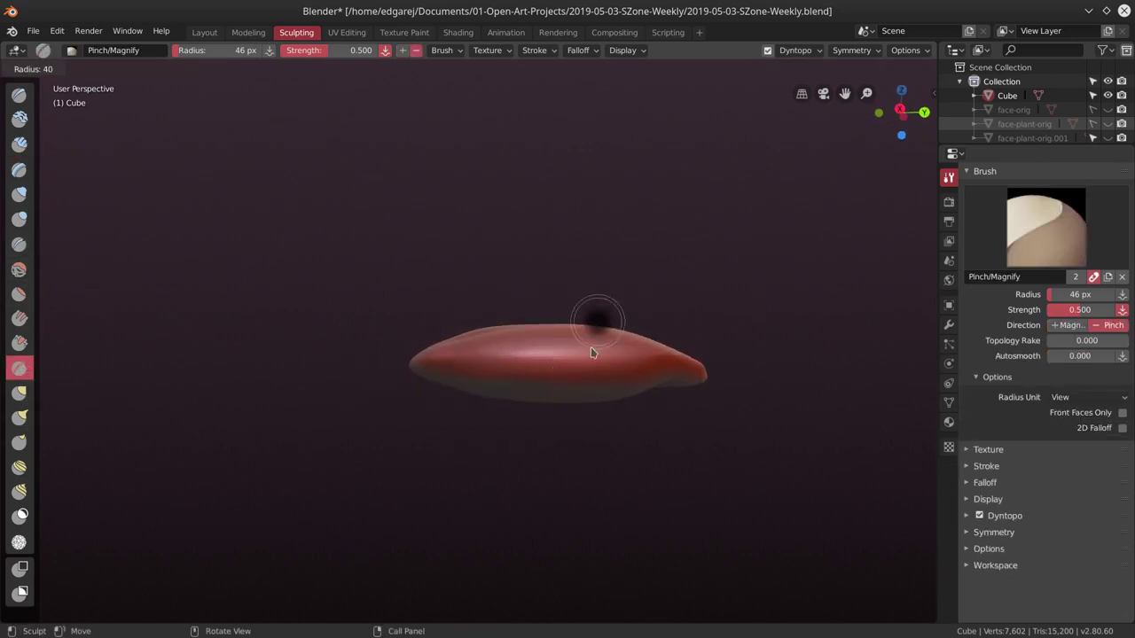
pyautogui.click(595, 376)
# Sculpt Clay Strips onto the disc's left side and resize the brush to 32 px.
pyautogui.click(21, 145)
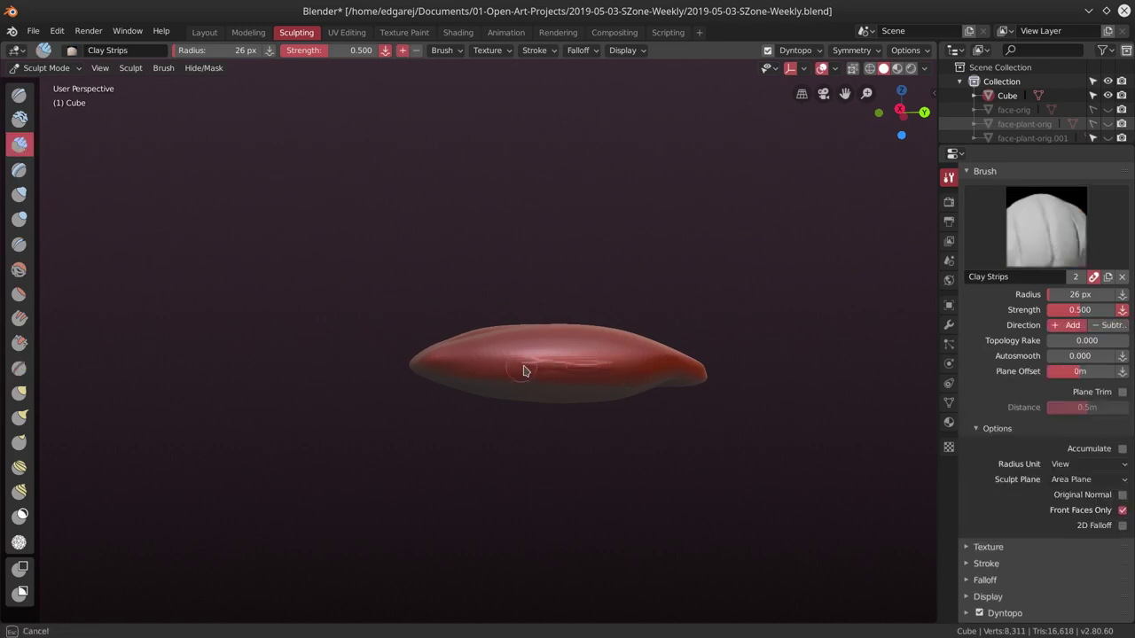
pyautogui.press('f')
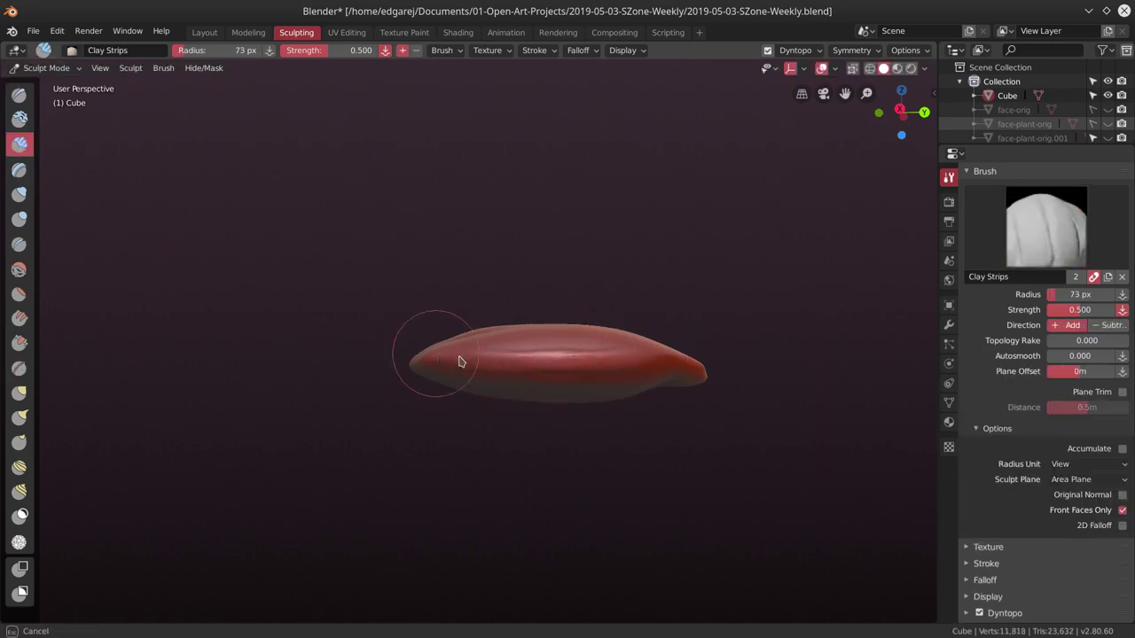
pyautogui.moveTo(566, 366); pyautogui.dragTo(701, 361)
pyautogui.moveTo(701, 361)
pyautogui.mouseDown(button='middle')
pyautogui.moveTo(688, 358)
pyautogui.moveTo(711, 304)
pyautogui.mouseUp(button='middle')
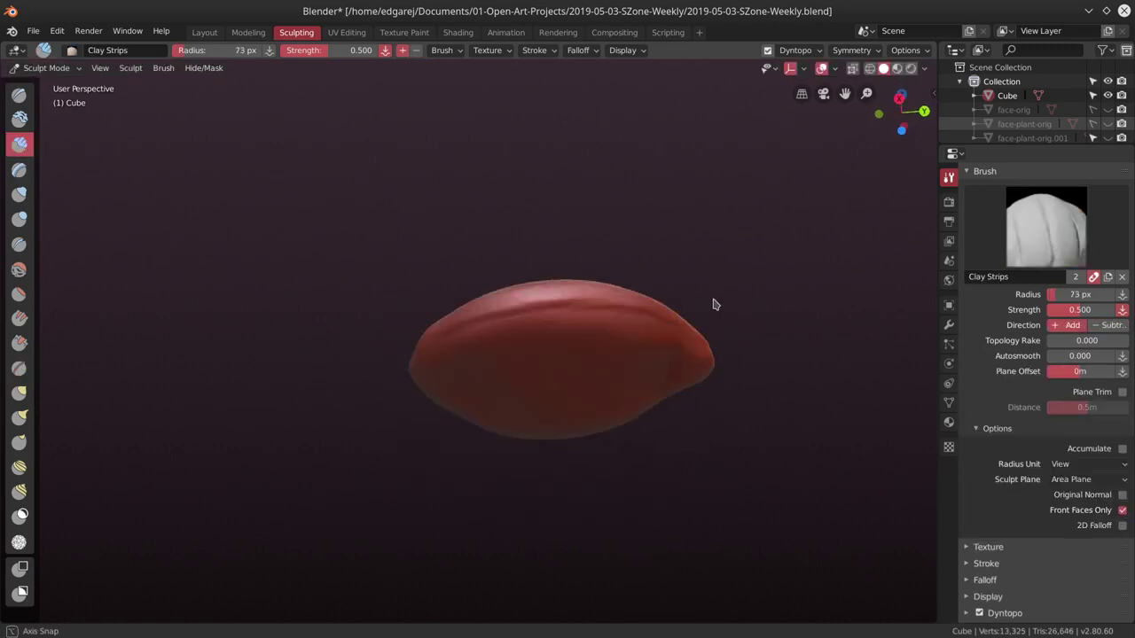
pyautogui.press('f')
pyautogui.click(189, 271)
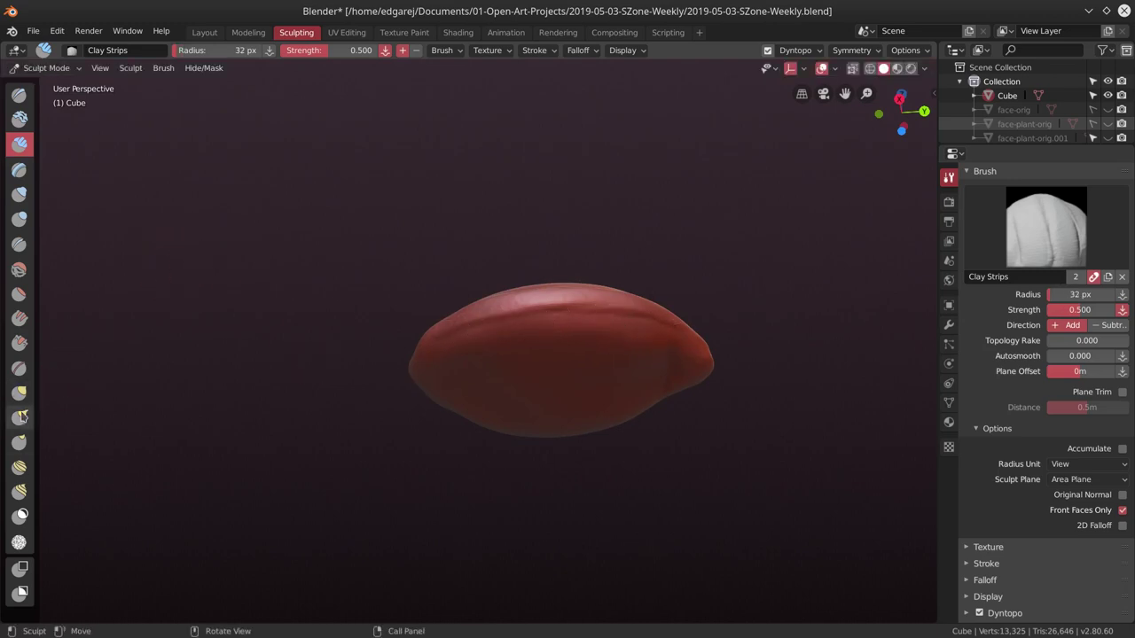
# Pinch a sharper ridge along the disc's top edge, then enlarge the brush to 48 px.
pyautogui.click(20, 368)
pyautogui.moveTo(523, 317); pyautogui.dragTo(591, 299)
pyautogui.scroll(3, 679, 293)
pyautogui.keyDown('shift'); pyautogui.moveTo(678, 293); pyautogui.dragTo(523, 376, button='middle'); pyautogui.keyUp('shift')
pyautogui.moveTo(523, 375); pyautogui.dragTo(592, 384)
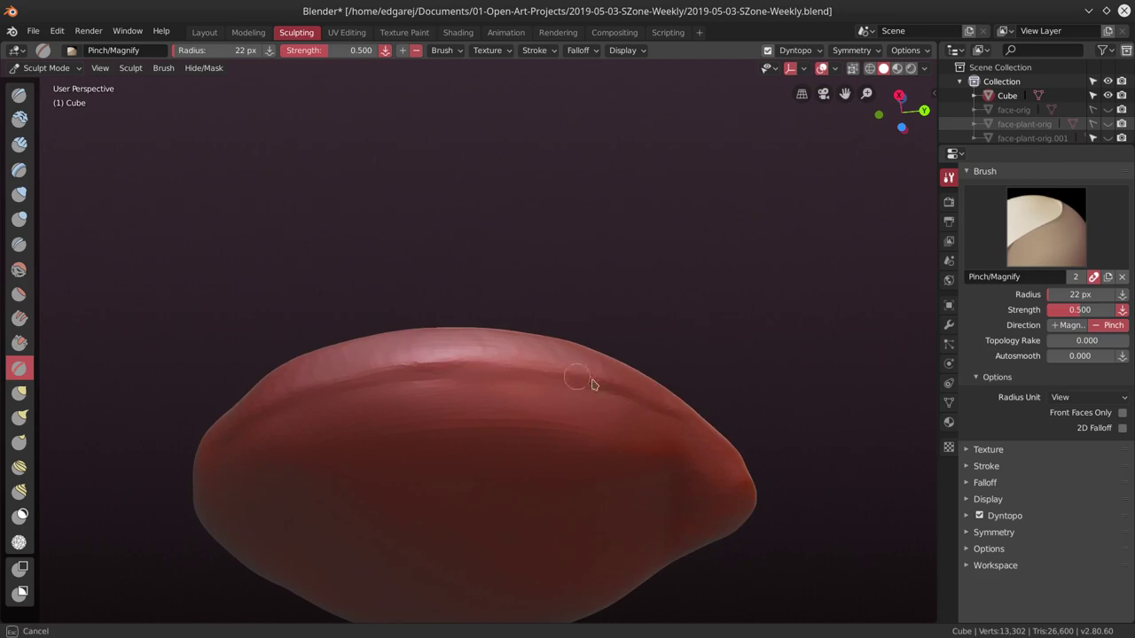
pyautogui.press('f')
pyautogui.click(532, 368)
# Sharpen the top ridge with 48 px pinch strokes, then shrink the brush to 29 px.
pyautogui.moveTo(426, 377); pyautogui.dragTo(399, 319, button='middle')
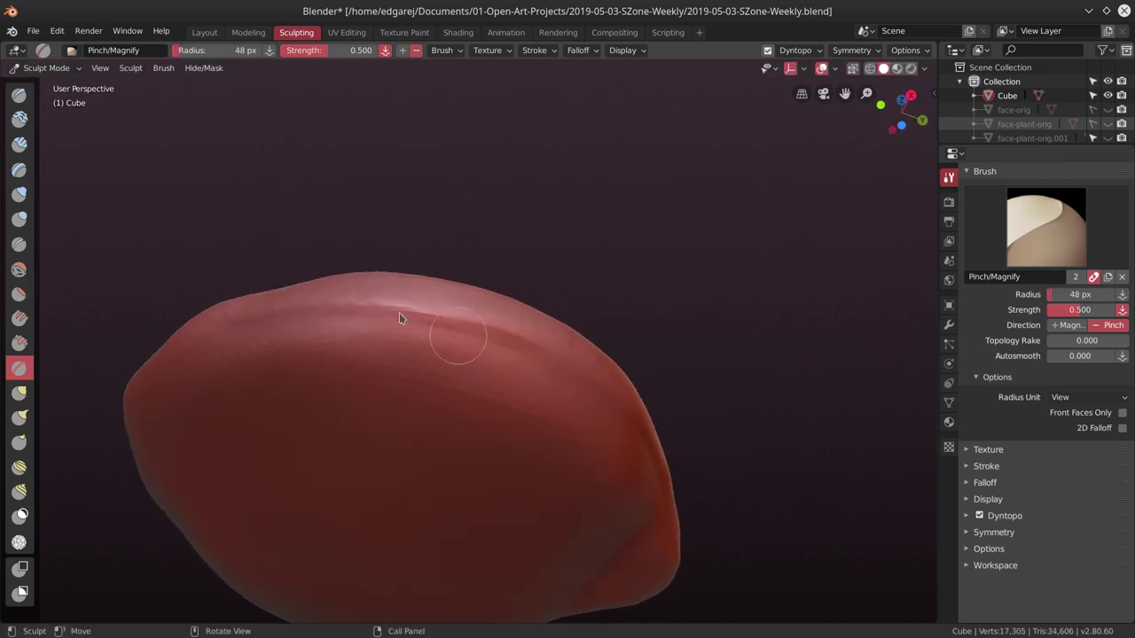
pyautogui.moveTo(228, 322); pyautogui.dragTo(412, 333, button='middle')
pyautogui.moveTo(412, 333); pyautogui.dragTo(349, 317)
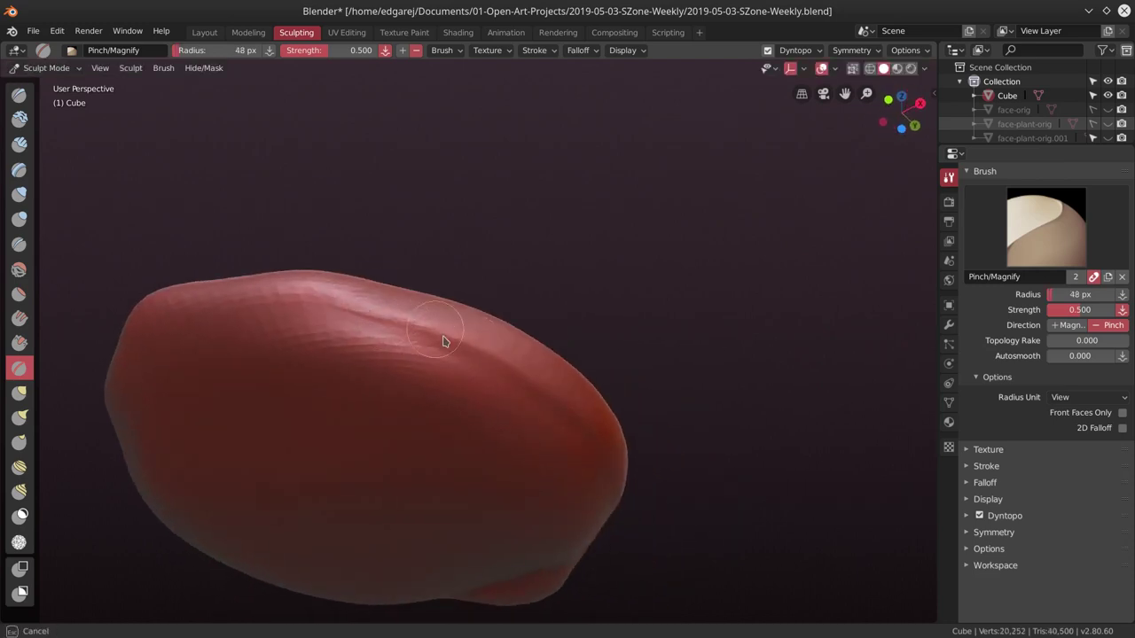
pyautogui.moveTo(445, 341)
pyautogui.mouseDown(button='middle')
pyautogui.moveTo(418, 393)
pyautogui.moveTo(544, 298)
pyautogui.moveTo(456, 329)
pyautogui.mouseUp(button='middle')
pyautogui.moveTo(456, 329)
pyautogui.mouseDown()
pyautogui.moveTo(580, 361)
pyautogui.moveTo(312, 374)
pyautogui.moveTo(664, 393)
pyautogui.moveTo(629, 367)
pyautogui.mouseUp()
pyautogui.moveTo(628, 367); pyautogui.dragTo(508, 512, button='middle')
pyautogui.moveTo(550, 449)
pyautogui.mouseDown(button='middle')
pyautogui.moveTo(516, 435)
pyautogui.moveTo(496, 526)
pyautogui.moveTo(474, 428)
pyautogui.mouseUp(button='middle')
pyautogui.press('f')
pyautogui.click(473, 428)
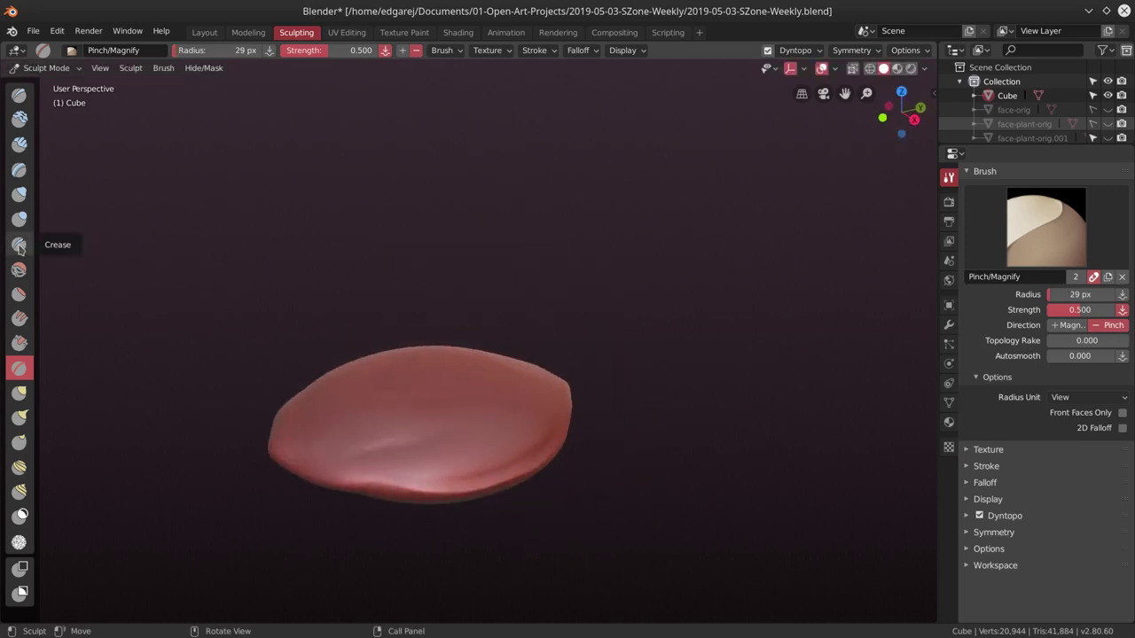
# Crease along the disc's edge and rim with the Crease brush.
pyautogui.click(19, 245)
pyautogui.moveTo(336, 416); pyautogui.dragTo(373, 430, button='middle')
pyautogui.moveTo(364, 486); pyautogui.dragTo(418, 494)
pyautogui.moveTo(417, 494); pyautogui.dragTo(398, 494, button='middle')
pyautogui.moveTo(398, 483); pyautogui.dragTo(468, 483)
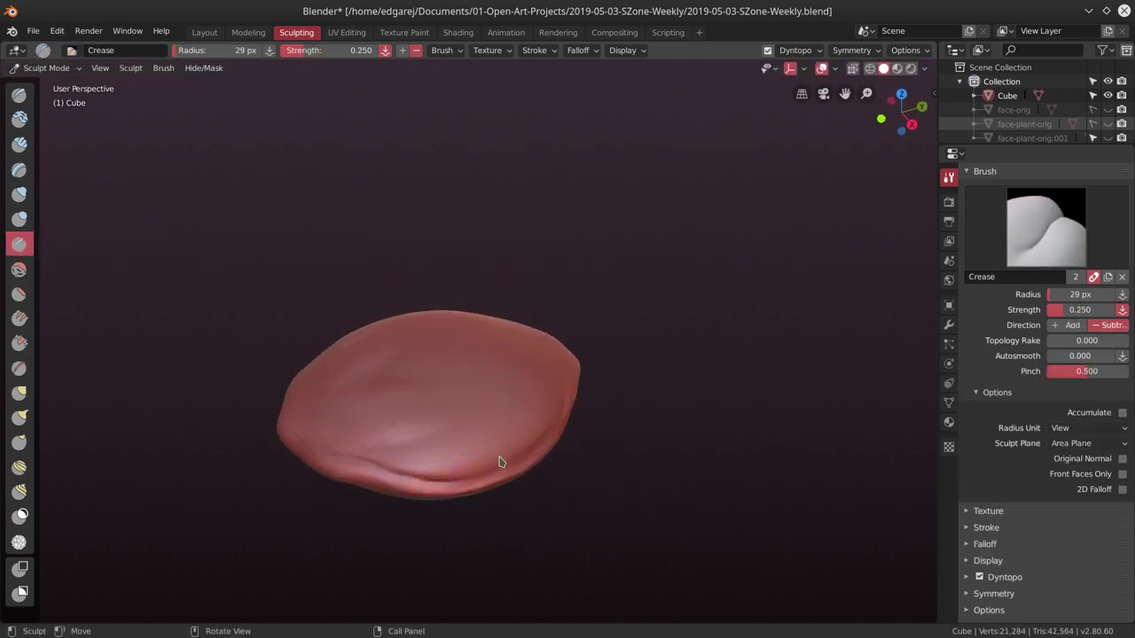
pyautogui.moveTo(499, 462); pyautogui.dragTo(552, 451, button='middle')
pyautogui.moveTo(553, 451); pyautogui.dragTo(553, 435)
pyautogui.moveTo(552, 455); pyautogui.dragTo(550, 467, button='middle')
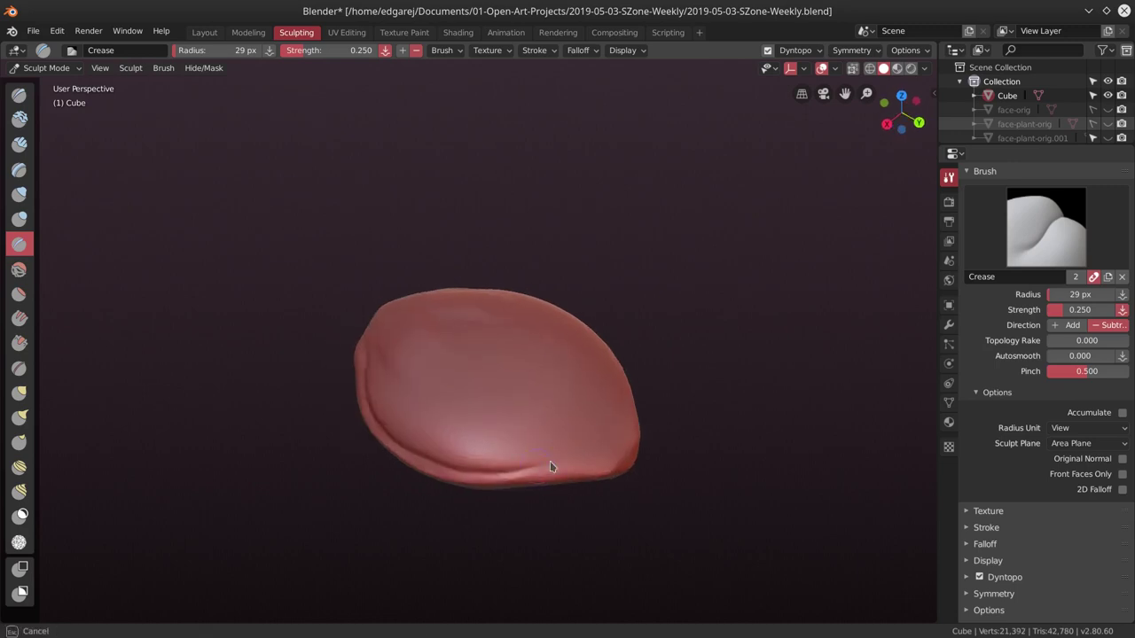
# Crease along the disc's right and bottom edges.
pyautogui.moveTo(550, 468); pyautogui.dragTo(643, 456)
pyautogui.moveTo(643, 456); pyautogui.dragTo(584, 488, button='middle')
pyautogui.moveTo(559, 430)
pyautogui.mouseDown(button='middle')
pyautogui.moveTo(567, 393)
pyautogui.moveTo(431, 425)
pyautogui.mouseUp(button='middle')
pyautogui.moveTo(381, 552)
pyautogui.mouseDown()
pyautogui.moveTo(428, 544)
pyautogui.moveTo(363, 540)
pyautogui.moveTo(487, 532)
pyautogui.mouseUp()
pyautogui.moveTo(481, 400)
pyautogui.mouseDown(button='middle')
pyautogui.moveTo(485, 467)
pyautogui.moveTo(534, 392)
pyautogui.mouseUp(button='middle')
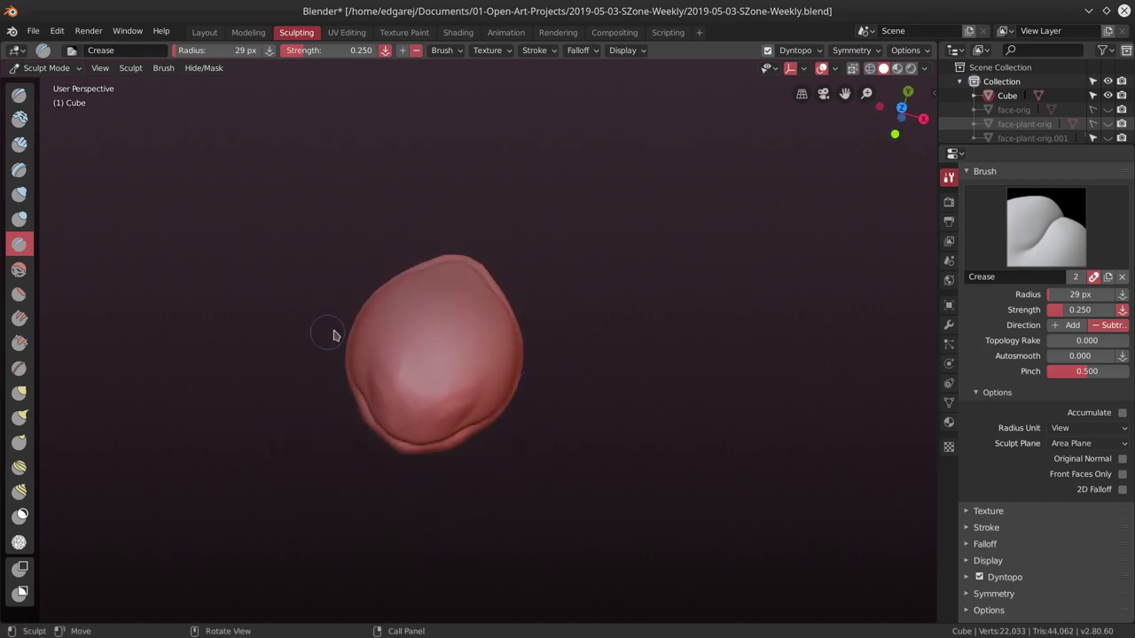
# Build raised vertical clay strips on the disc with a 42 px Clay Strips brush.
pyautogui.moveTo(400, 405); pyautogui.dragTo(539, 304, button='middle')
pyautogui.press('c')
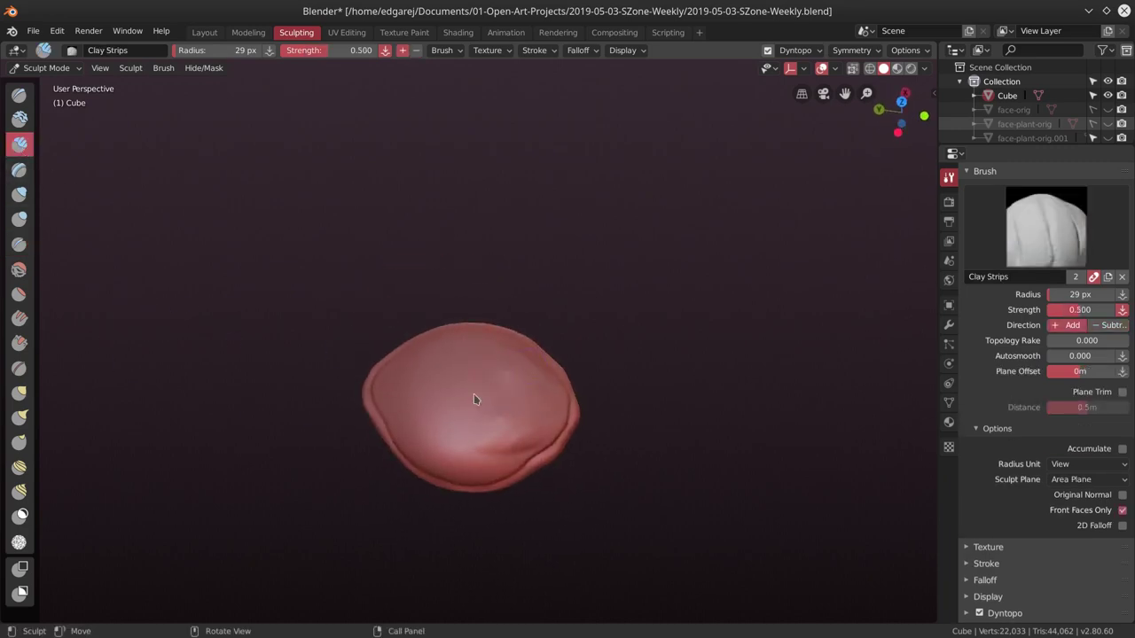
pyautogui.moveTo(473, 399); pyautogui.dragTo(499, 388, button='middle')
pyautogui.press('f')
pyautogui.click(481, 292)
pyautogui.moveTo(450, 337); pyautogui.dragTo(463, 426)
pyautogui.moveTo(487, 344); pyautogui.dragTo(471, 413)
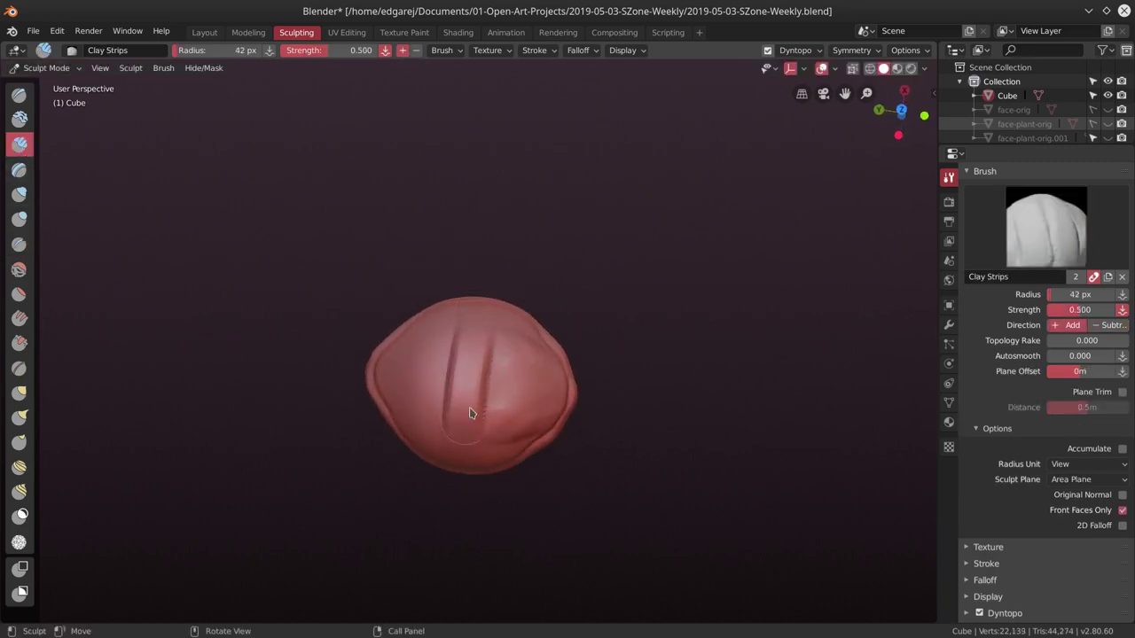
# Add smaller clay strips along the disc at 26 px radius.
pyautogui.moveTo(470, 413)
pyautogui.mouseDown(button='middle')
pyautogui.moveTo(476, 469)
pyautogui.moveTo(513, 397)
pyautogui.moveTo(501, 414)
pyautogui.mouseUp(button='middle')
pyautogui.press('f')
pyautogui.click(470, 443)
pyautogui.moveTo(501, 415); pyautogui.dragTo(482, 365)
pyautogui.moveTo(482, 362)
pyautogui.mouseDown(button='middle')
pyautogui.moveTo(499, 357)
pyautogui.moveTo(478, 443)
pyautogui.mouseUp(button='middle')
pyautogui.moveTo(478, 443); pyautogui.dragTo(465, 449)
pyautogui.moveTo(465, 448)
pyautogui.mouseDown(button='middle')
pyautogui.moveTo(445, 408)
pyautogui.moveTo(524, 367)
pyautogui.mouseUp(button='middle')
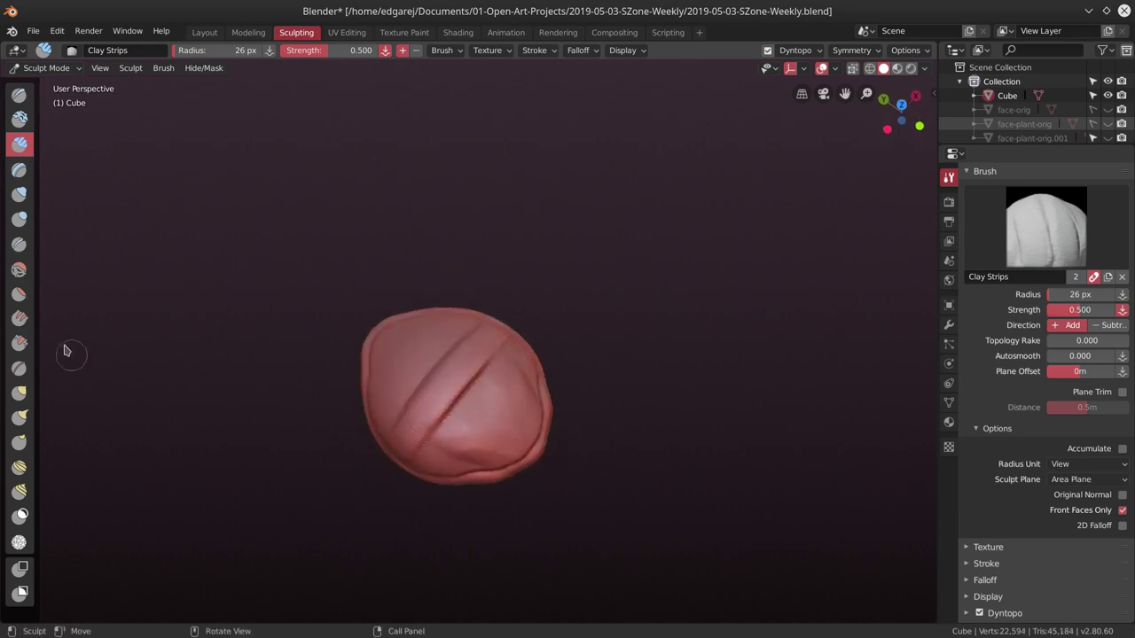
# Carve deep grooves across the shell disc with the Crease brush.
pyautogui.hotkey('shift', 'c')
pyautogui.moveTo(414, 391); pyautogui.dragTo(408, 521, button='middle')
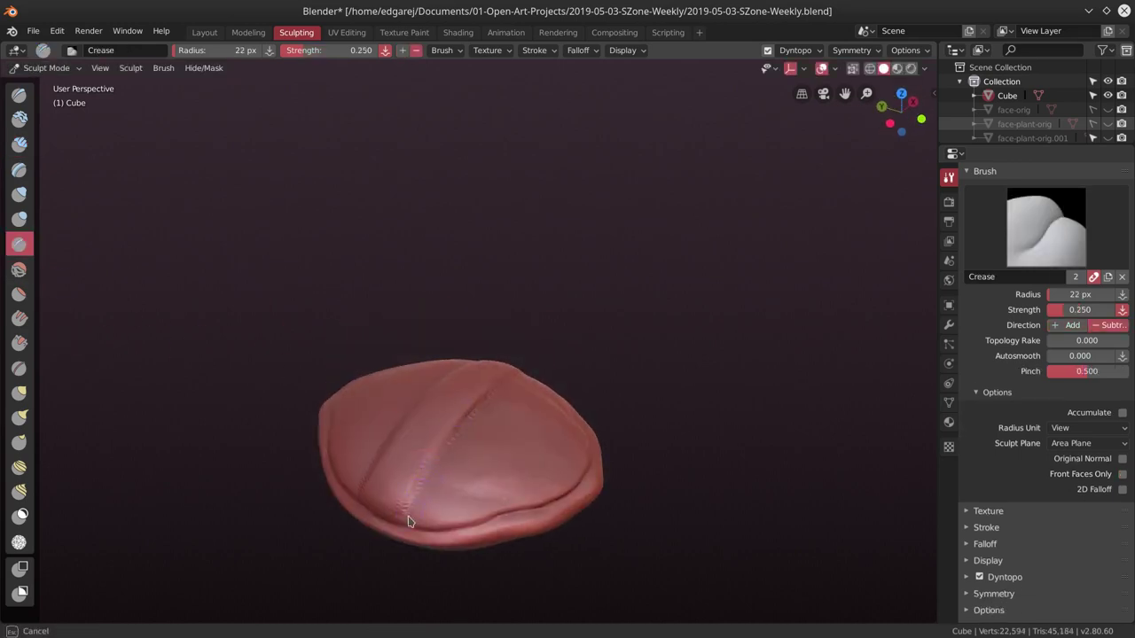
pyautogui.moveTo(429, 476)
pyautogui.mouseDown()
pyautogui.moveTo(435, 468)
pyautogui.moveTo(413, 510)
pyautogui.mouseUp()
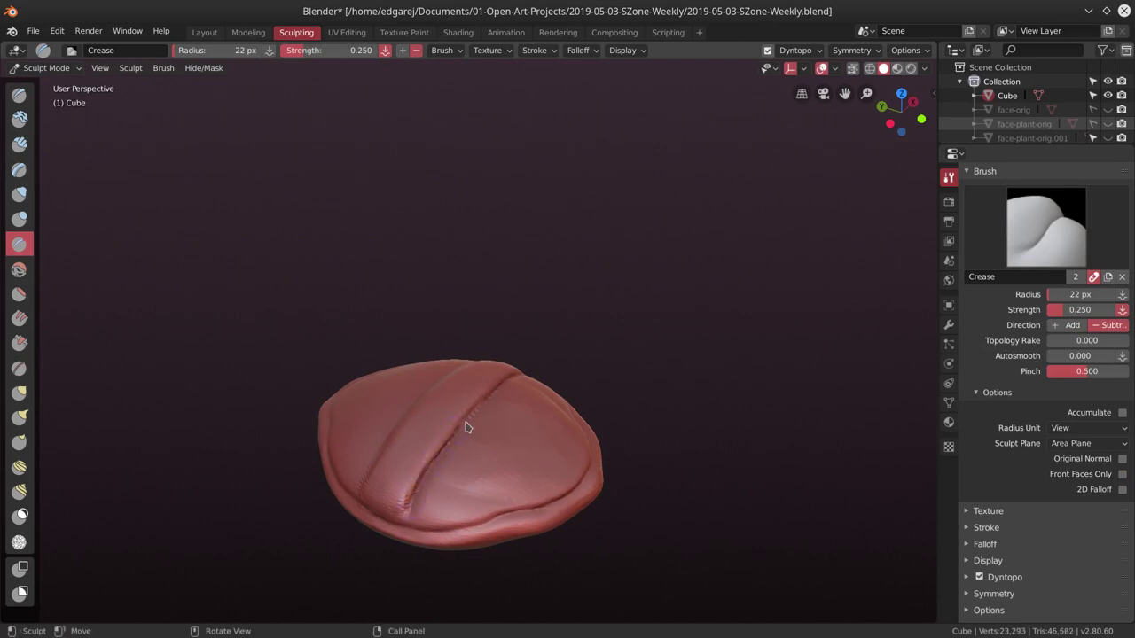
pyautogui.moveTo(467, 426); pyautogui.dragTo(435, 476, button='middle')
pyautogui.moveTo(456, 417)
pyautogui.mouseDown(button='middle')
pyautogui.moveTo(511, 488)
pyautogui.moveTo(529, 470)
pyautogui.mouseUp(button='middle')
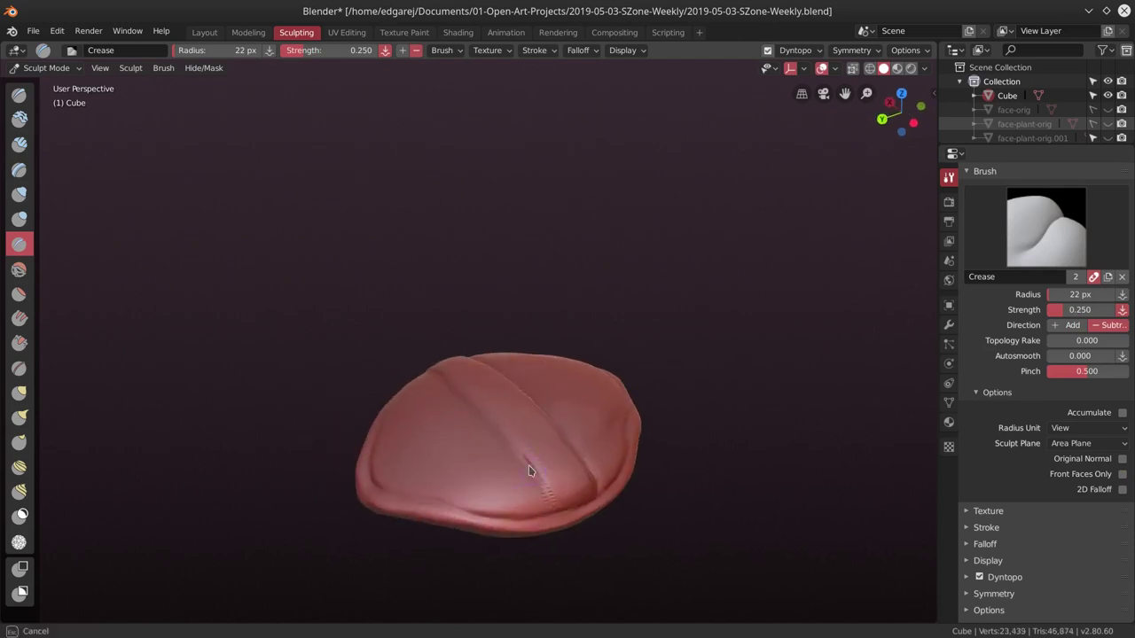
pyautogui.moveTo(529, 471); pyautogui.dragTo(554, 519)
pyautogui.moveTo(530, 459)
pyautogui.mouseDown(button='middle')
pyautogui.moveTo(577, 411)
pyautogui.moveTo(478, 372)
pyautogui.mouseUp(button='middle')
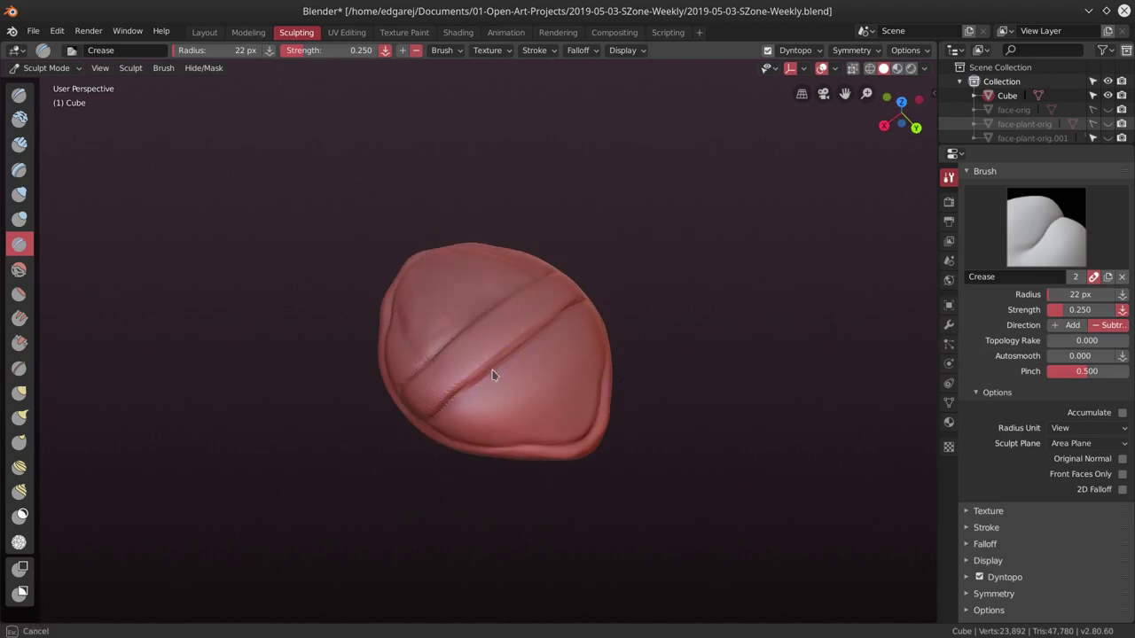
pyautogui.moveTo(538, 332); pyautogui.dragTo(439, 434, button='middle')
pyautogui.moveTo(439, 434); pyautogui.dragTo(458, 424)
pyautogui.moveTo(457, 424)
pyautogui.mouseDown(button='middle')
pyautogui.moveTo(512, 393)
pyautogui.moveTo(481, 463)
pyautogui.moveTo(499, 286)
pyautogui.moveTo(496, 353)
pyautogui.moveTo(663, 487)
pyautogui.moveTo(572, 401)
pyautogui.mouseUp(button='middle')
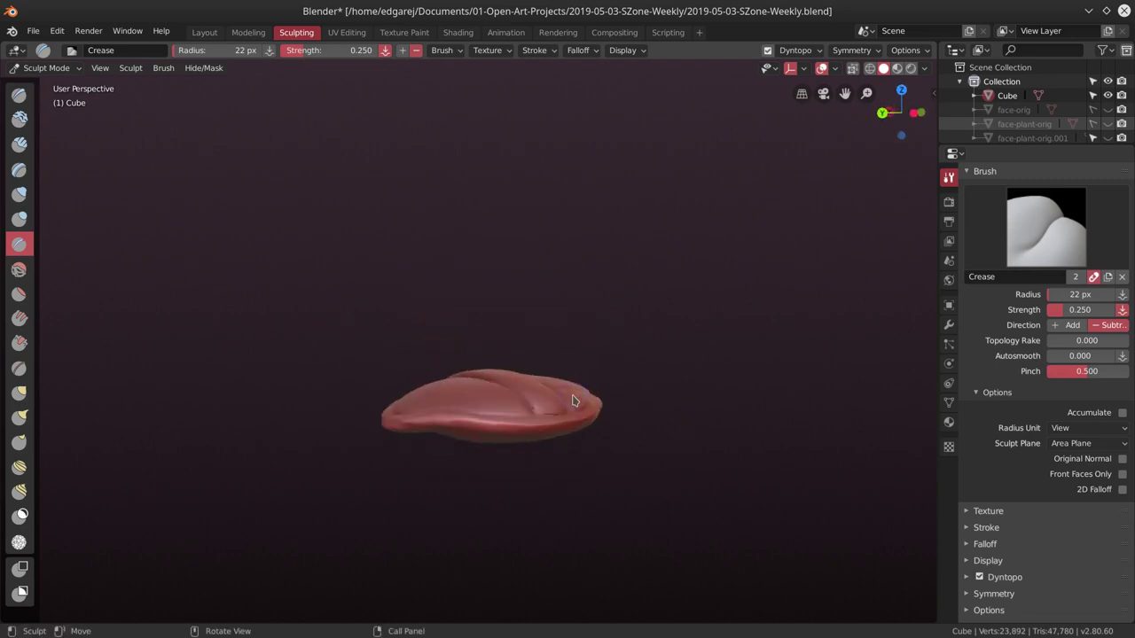
pyautogui.click(33, 30)
# Save the file and rename the Cube object to shell-orig.
pyautogui.click(46, 136)
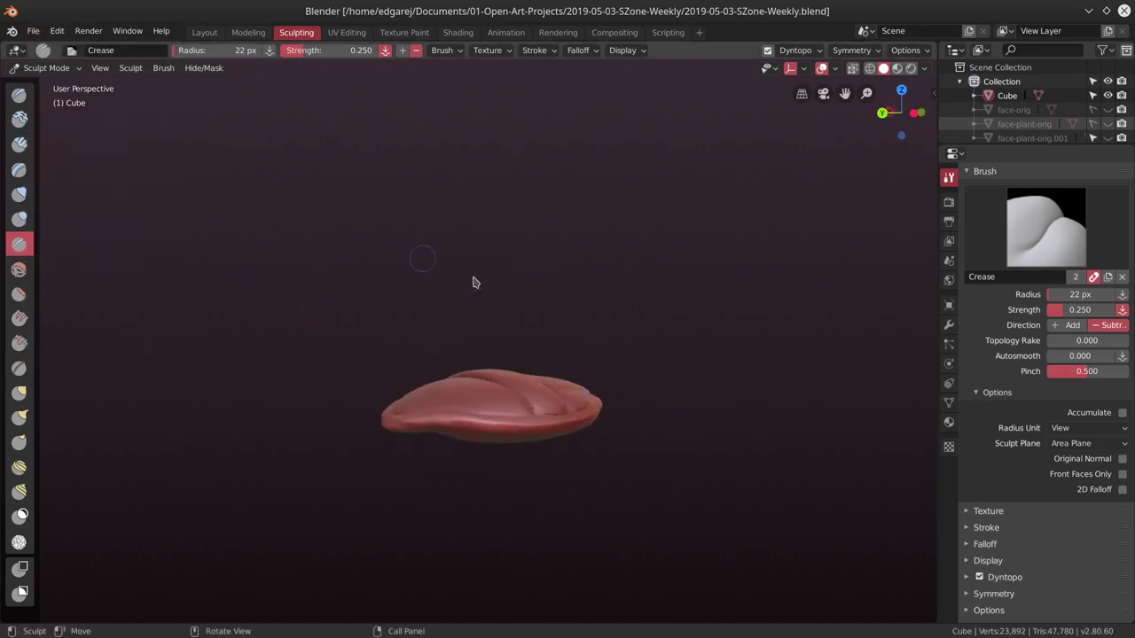
pyautogui.doubleClick(1008, 95)
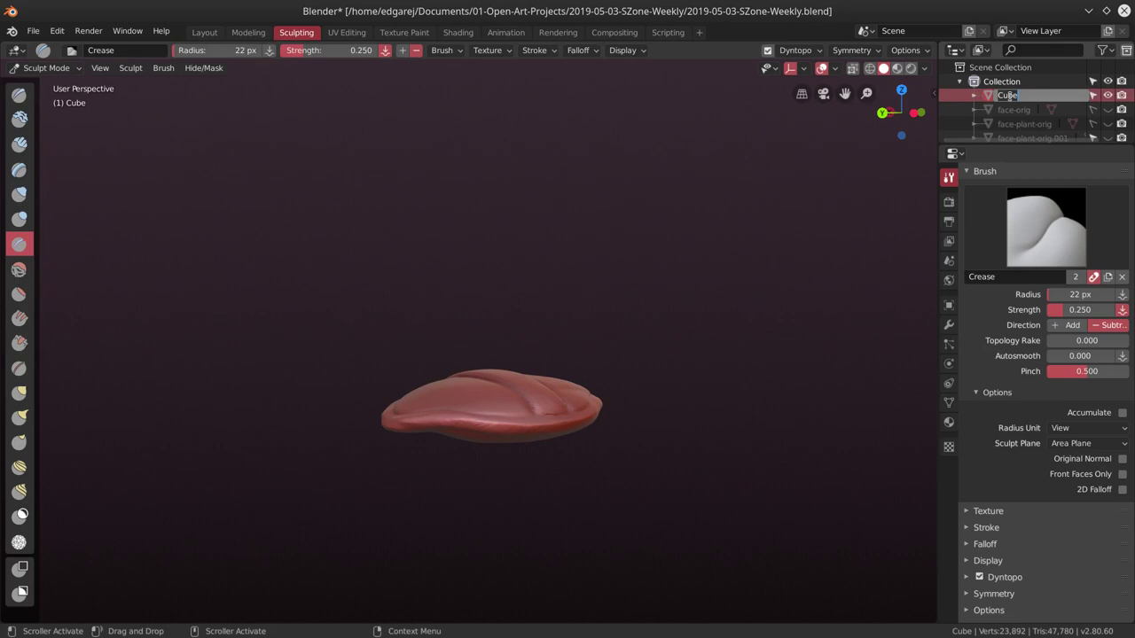
pyautogui.write('shellorig')
pyautogui.press('Return')
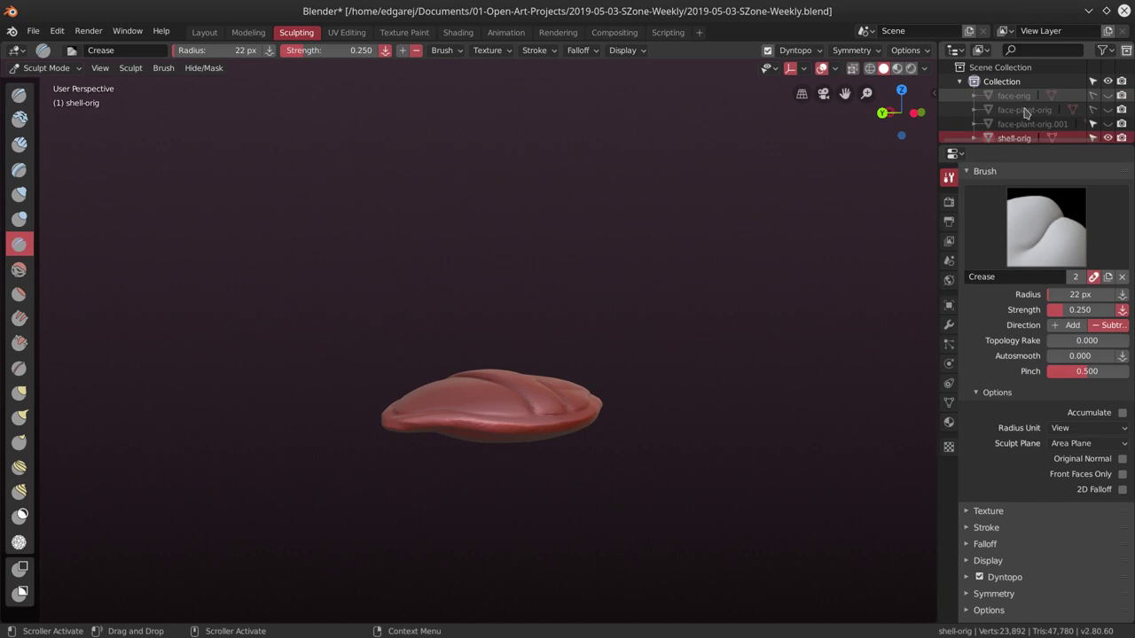
# In Layout, undo a trial duplicate of the shell and save the file.
pyautogui.click(212, 36)
pyautogui.hotkey('shift', 'd')
pyautogui.rightClick(547, 388)
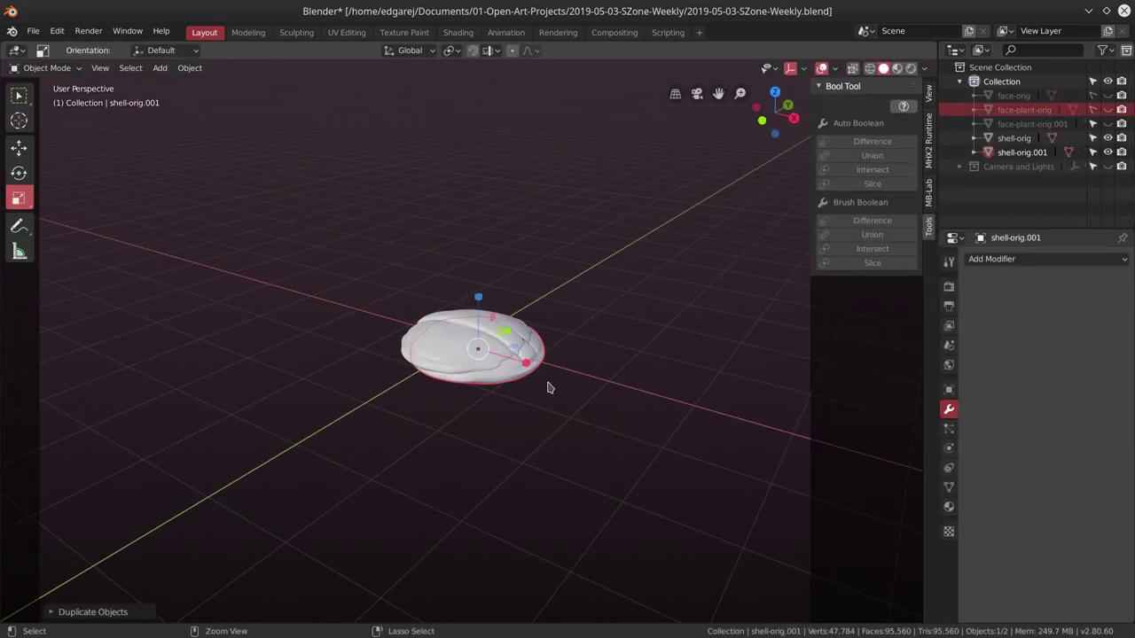
pyautogui.hotkey('ctrl', 'z')
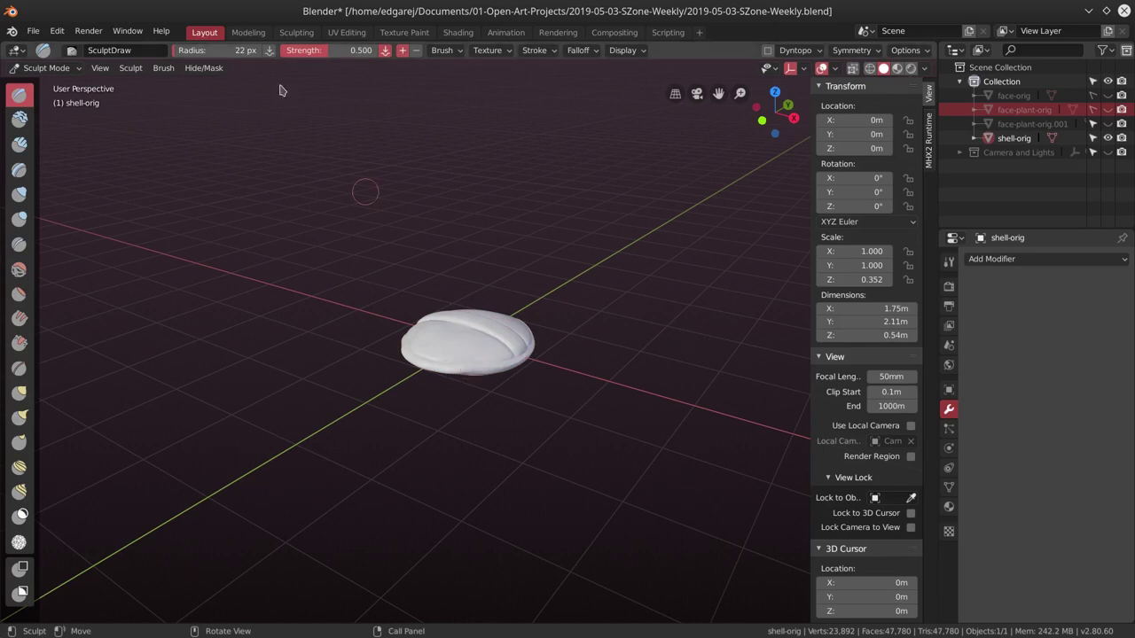
pyautogui.hotkey('ctrl', 'z')
pyautogui.click(33, 30)
pyautogui.click(62, 138)
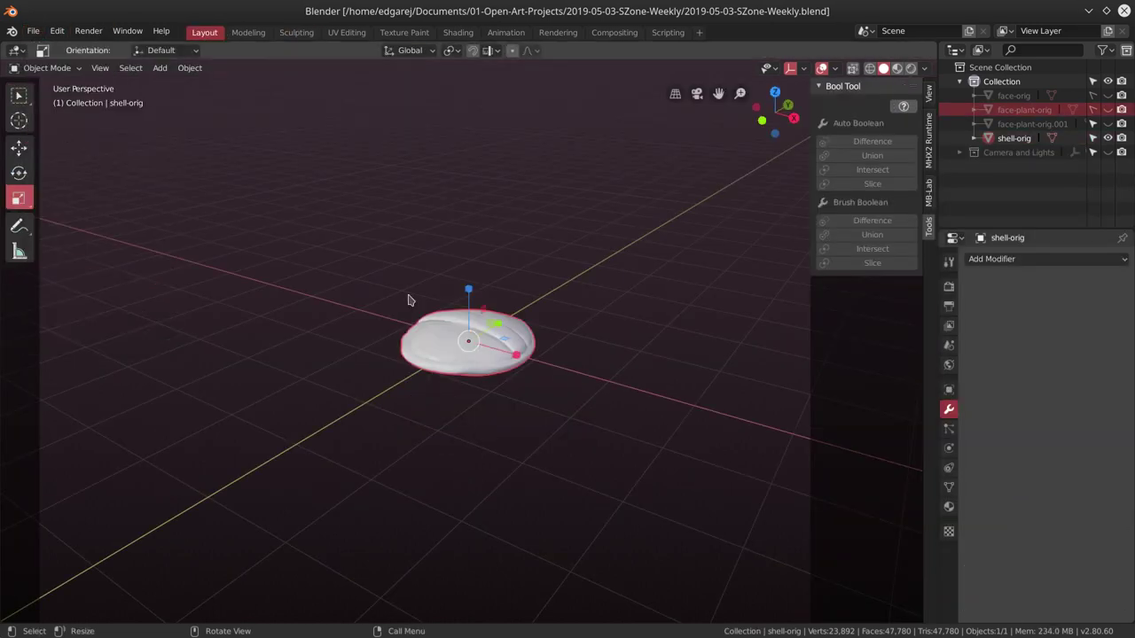
# Duplicate the shell in place as shell-orig.001 and make shell-orig active.
pyautogui.hotkey('shift', 'd')
pyautogui.rightClick(535, 344)
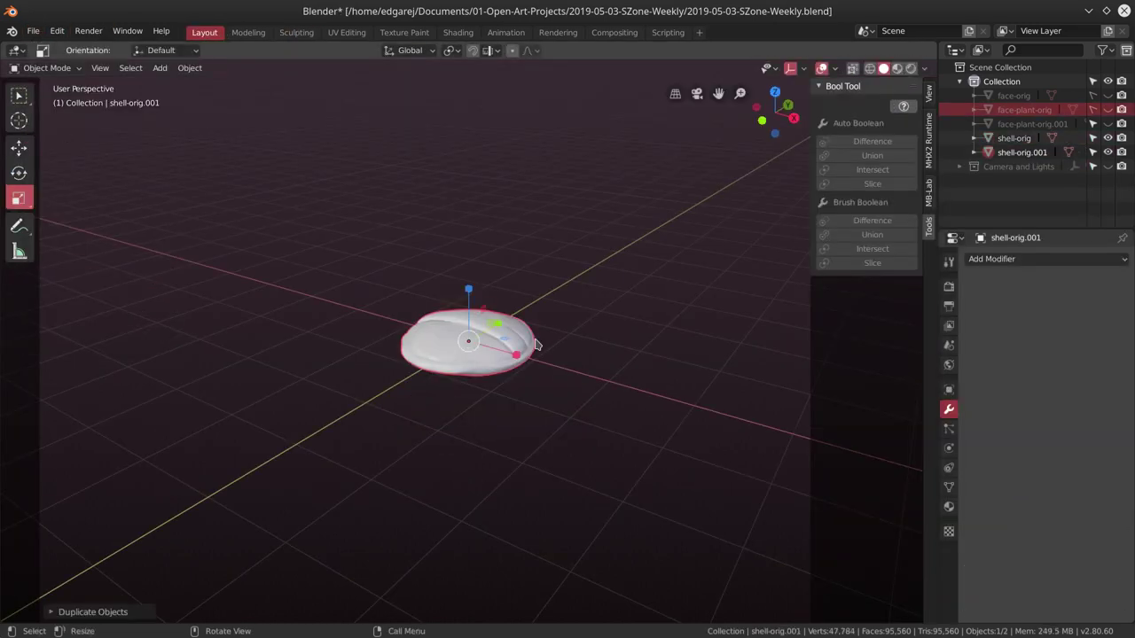
pyautogui.click(991, 139)
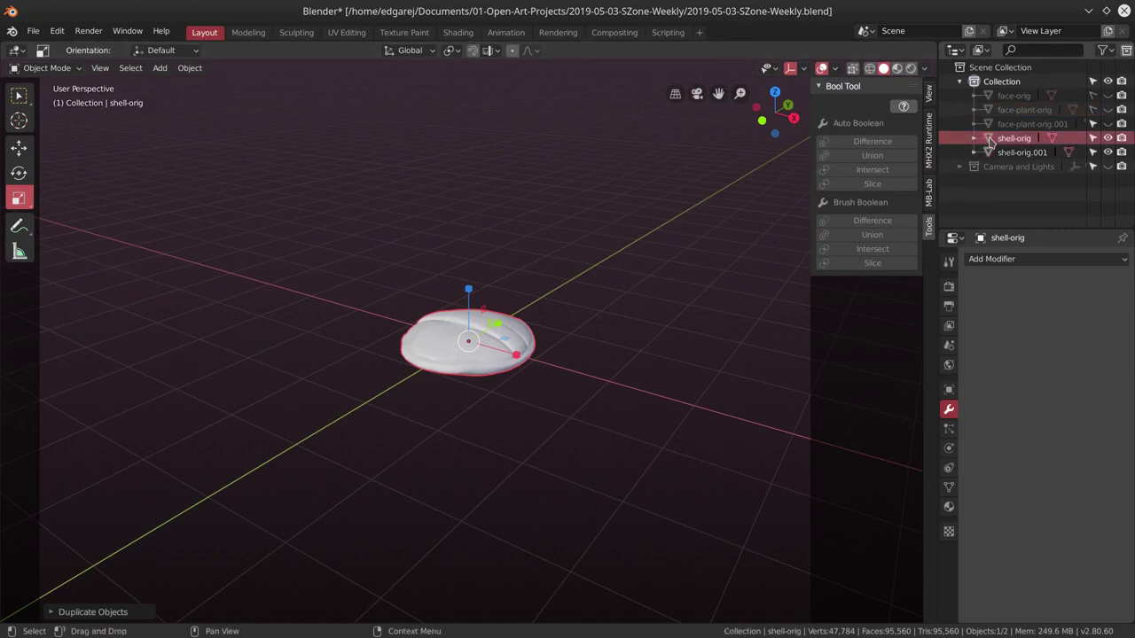
# Unhide face-orig and face-plant-orig and select them along with shell-orig.
pyautogui.click(1108, 95)
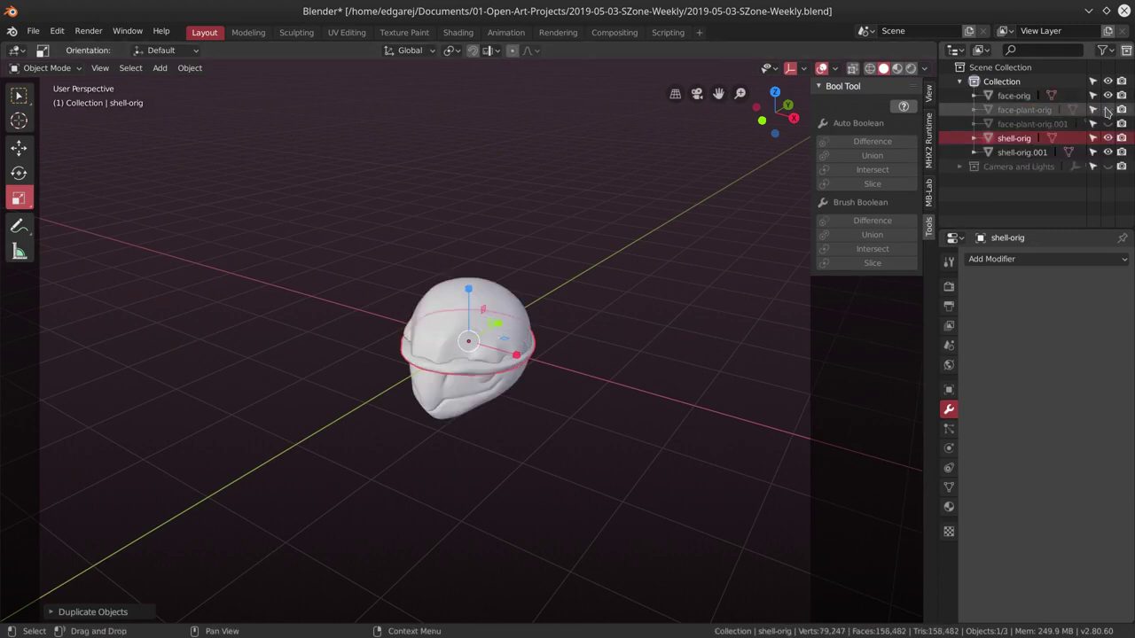
pyautogui.click(1107, 109)
pyautogui.click(1013, 95)
pyautogui.keyDown('ctrl'); pyautogui.click(1011, 110); pyautogui.keyUp('ctrl')
pyautogui.keyDown('ctrl'); pyautogui.click(1010, 138); pyautogui.keyUp('ctrl')
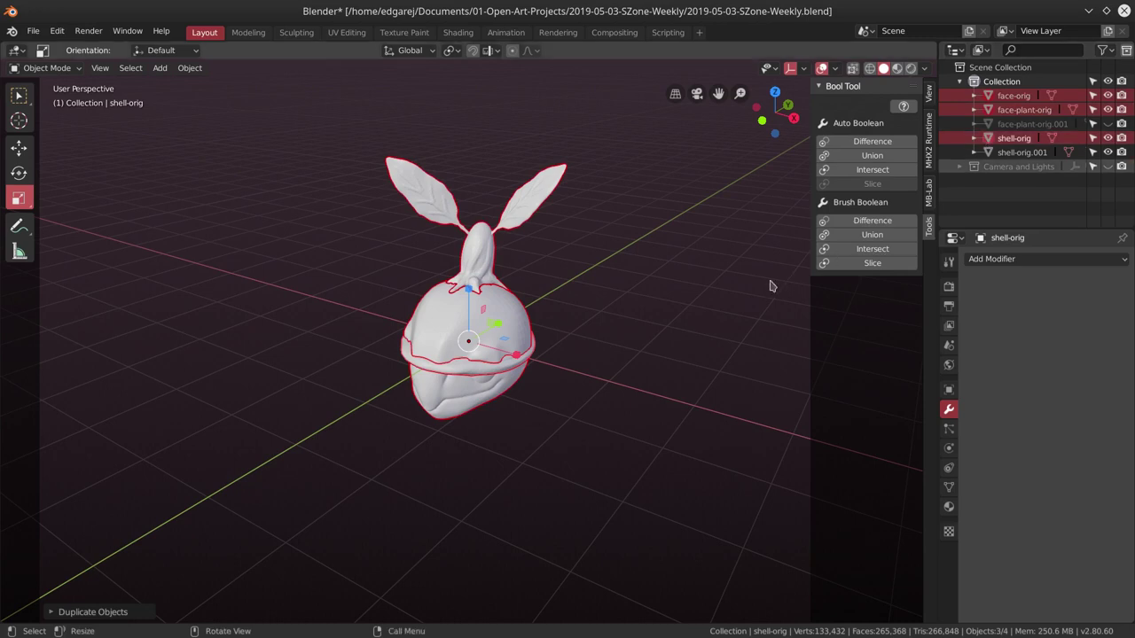
# Move face-orig, face-plant-orig and shell-orig into a new collection named 'originals'.
pyautogui.press('m')
pyautogui.click(729, 335)
pyautogui.write('originals')
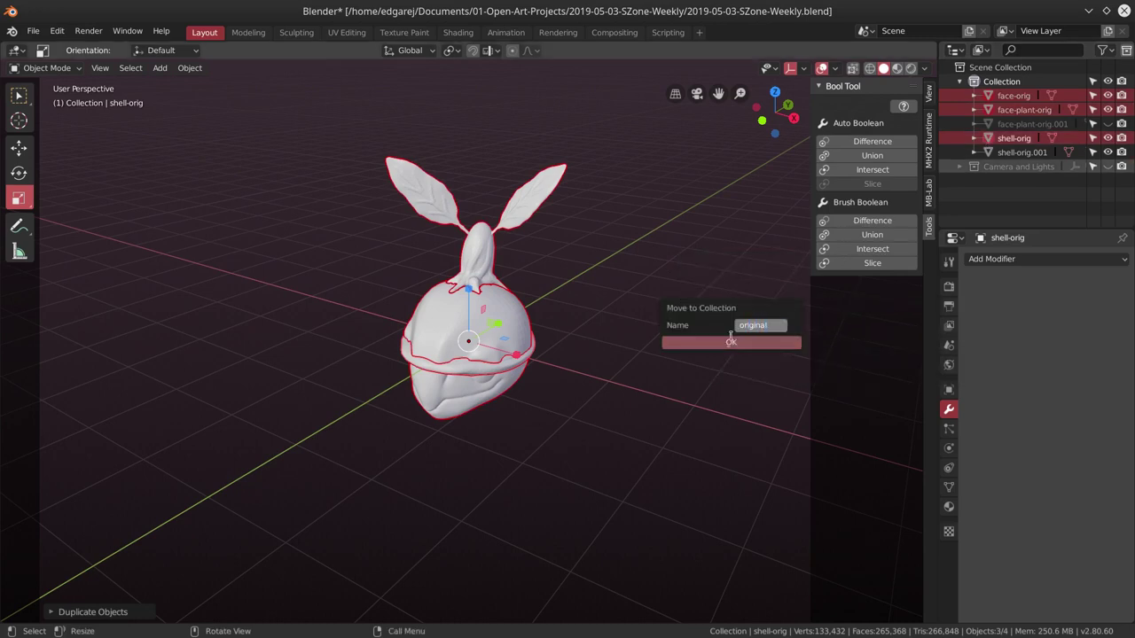
pyautogui.press('Return')
pyautogui.click(731, 342)
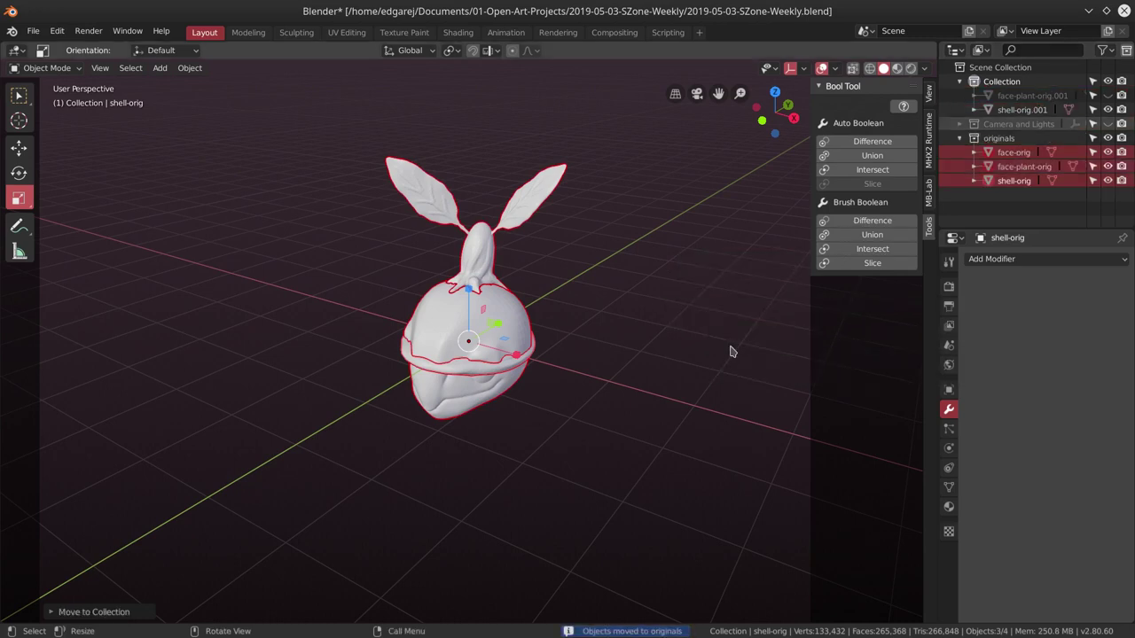
# Exclude the 'originals' collection from the scene, leaving the viewport empty, and save the file.
pyautogui.click(966, 140)
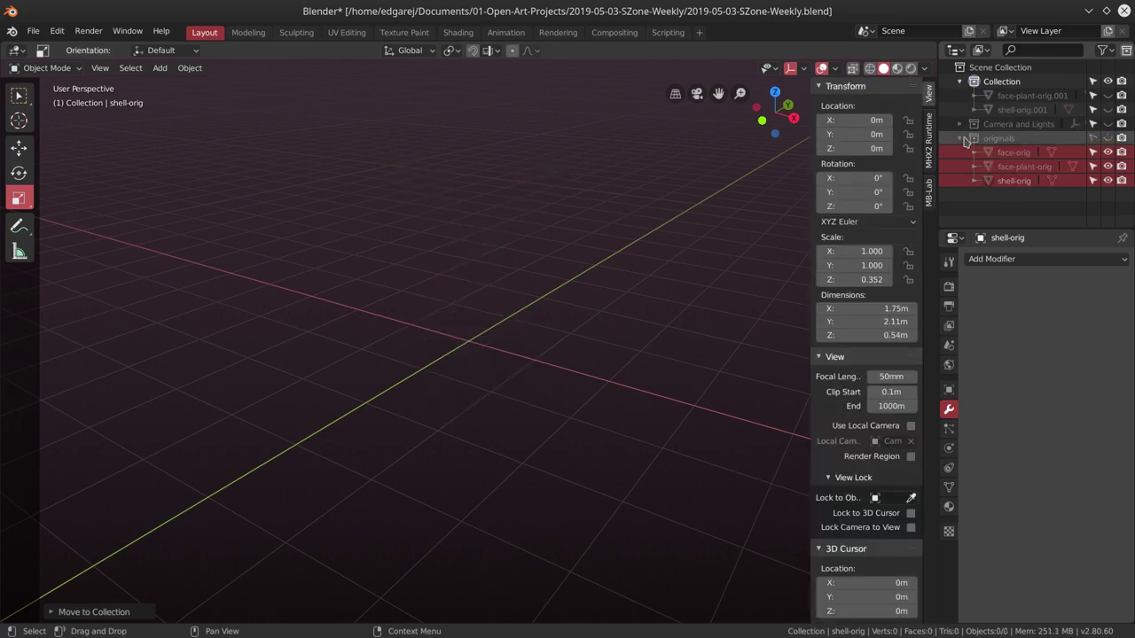
pyautogui.click(959, 139)
pyautogui.click(1107, 95)
pyautogui.click(1107, 109)
pyautogui.moveTo(1107, 109); pyautogui.dragTo(1102, 102)
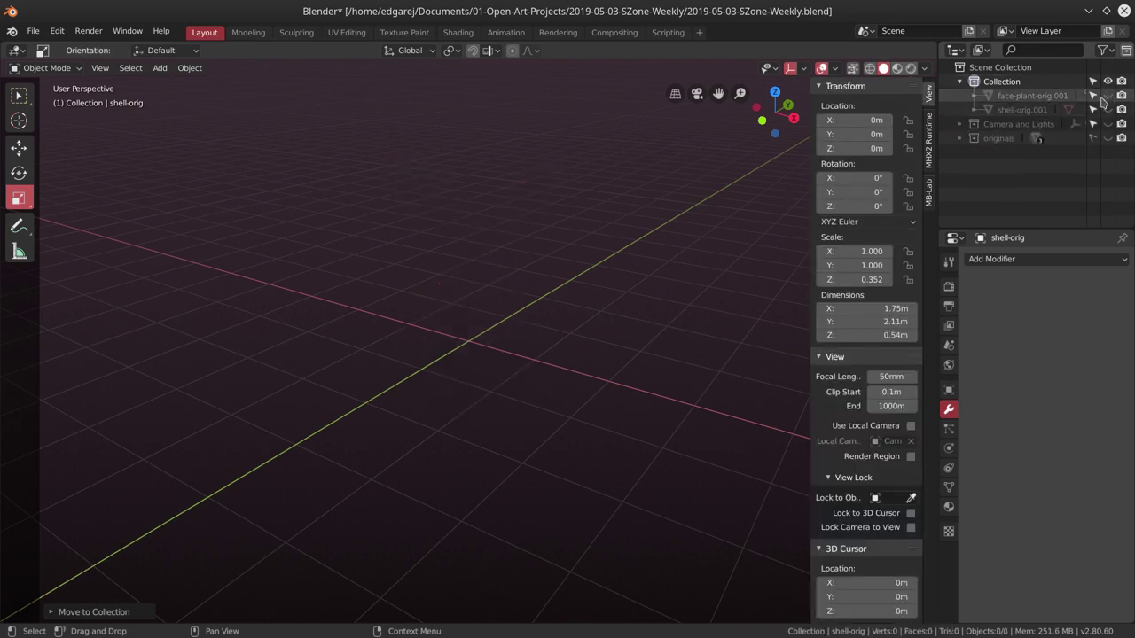
pyautogui.click(32, 30)
pyautogui.click(62, 137)
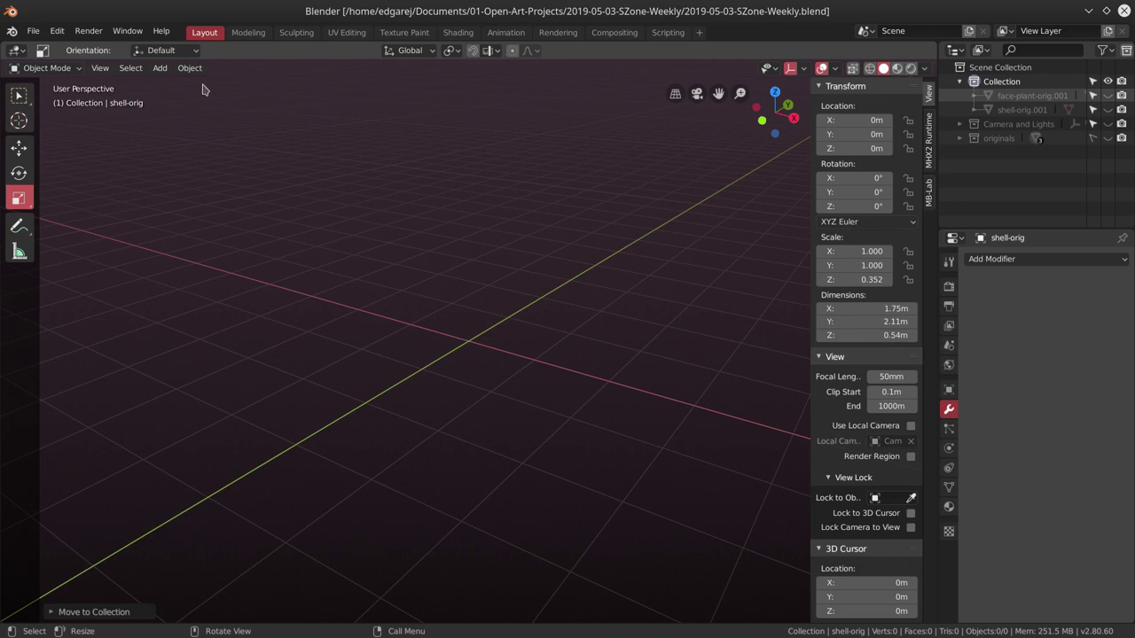
# Add a new cube to the scene and view it from the side, undoing a trial rotation.
pyautogui.click(159, 67)
pyautogui.click(297, 95)
pyautogui.press('KP_3')
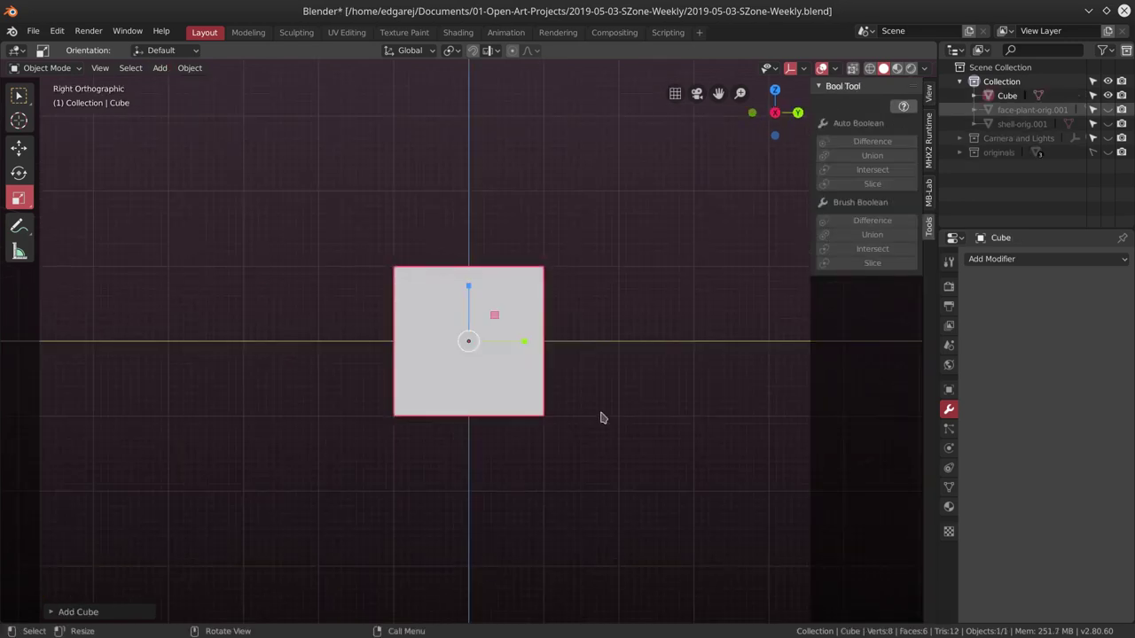
pyautogui.press('r')
pyautogui.click(557, 456)
pyautogui.hotkey('ctrl', 'z')
# Squash and stretch the cube into a long low box, then begin a loop cut in Edit Mode.
pyautogui.moveTo(468, 286); pyautogui.dragTo(468, 310)
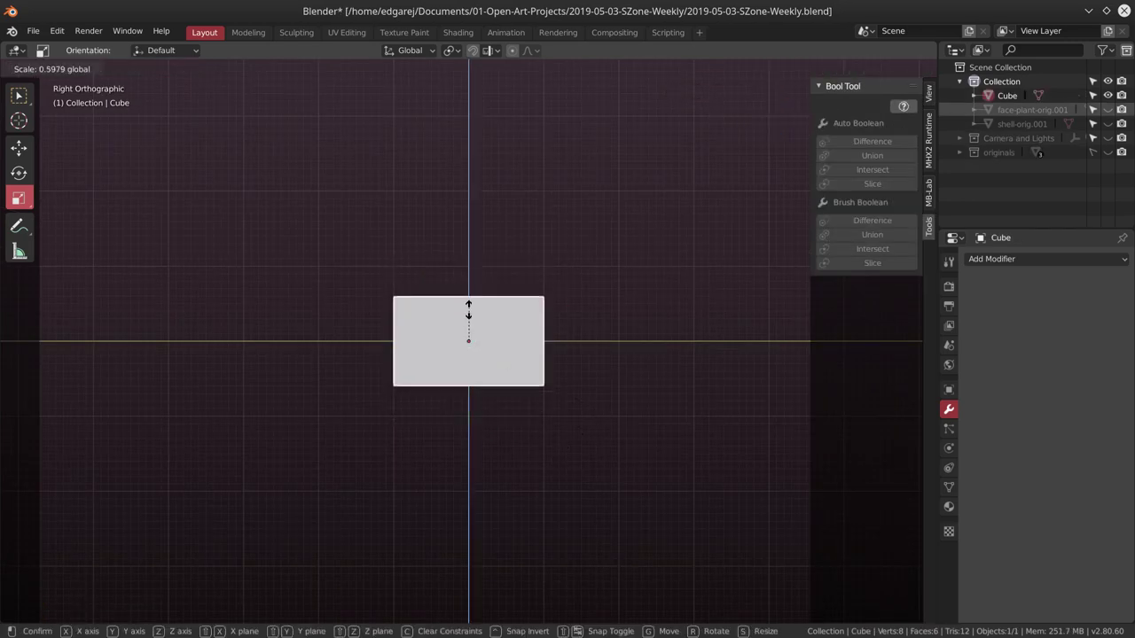
pyautogui.moveTo(468, 310); pyautogui.dragTo(542, 468, button='middle')
pyautogui.moveTo(522, 338); pyautogui.dragTo(499, 339)
pyautogui.moveTo(587, 437); pyautogui.dragTo(505, 433, button='middle')
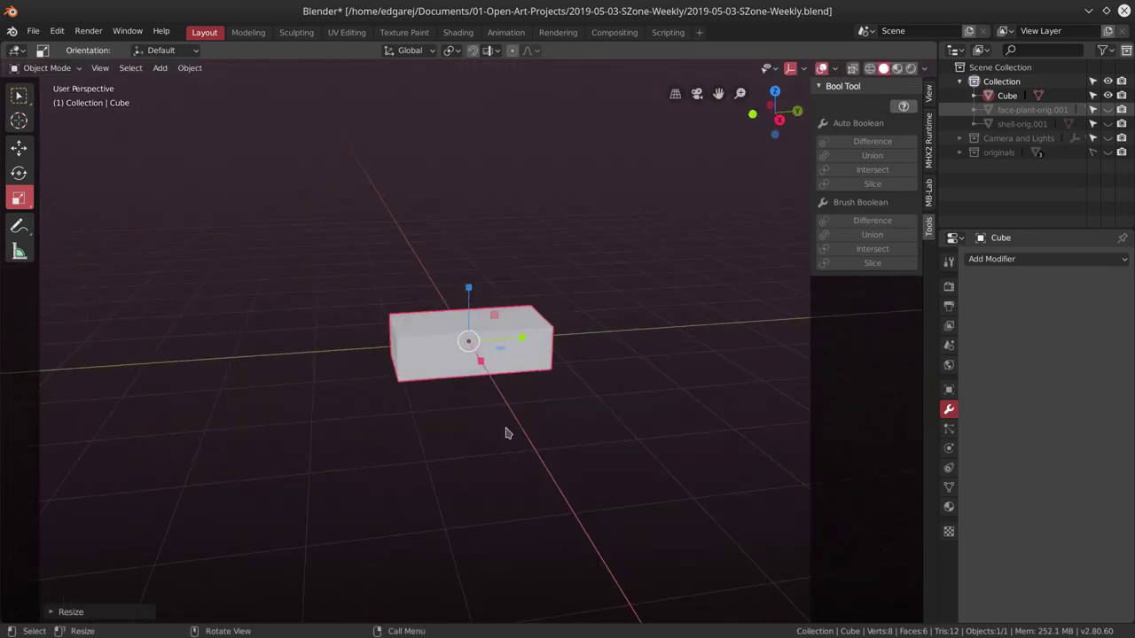
pyautogui.press('Tab')
pyautogui.hotkey('ctrl', 'r')
# Cut two centred edge loops along the box, then two more across its width.
pyautogui.scroll(1, 474, 351)
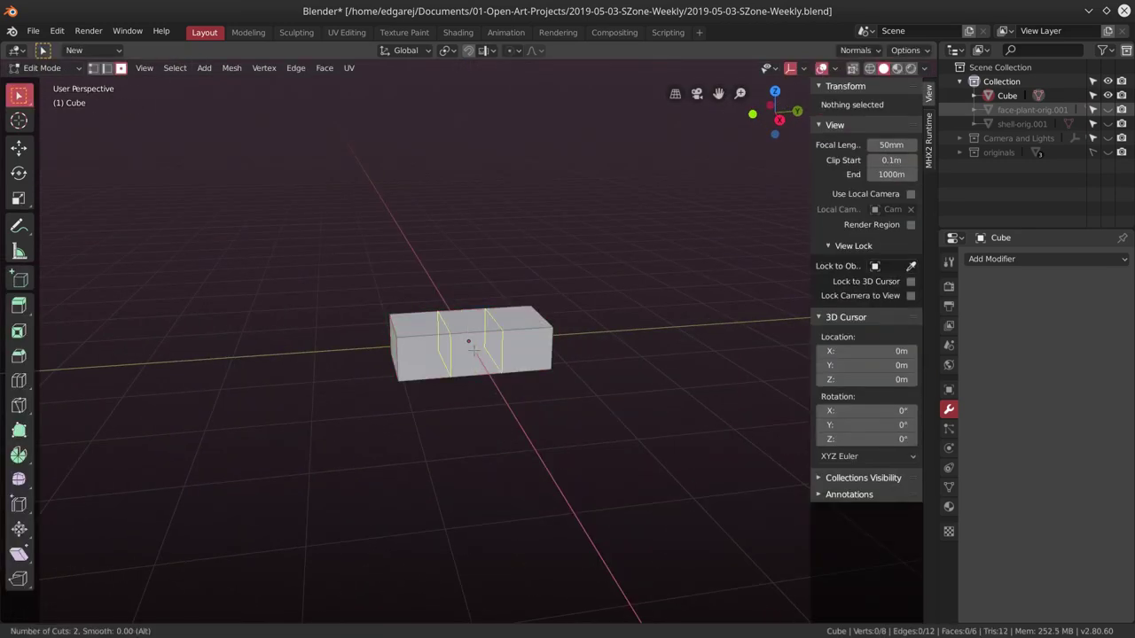
pyautogui.click(473, 351)
pyautogui.rightClick(473, 351)
pyautogui.moveTo(474, 351); pyautogui.dragTo(454, 342, button='middle')
pyautogui.hotkey('ctrl', 'r')
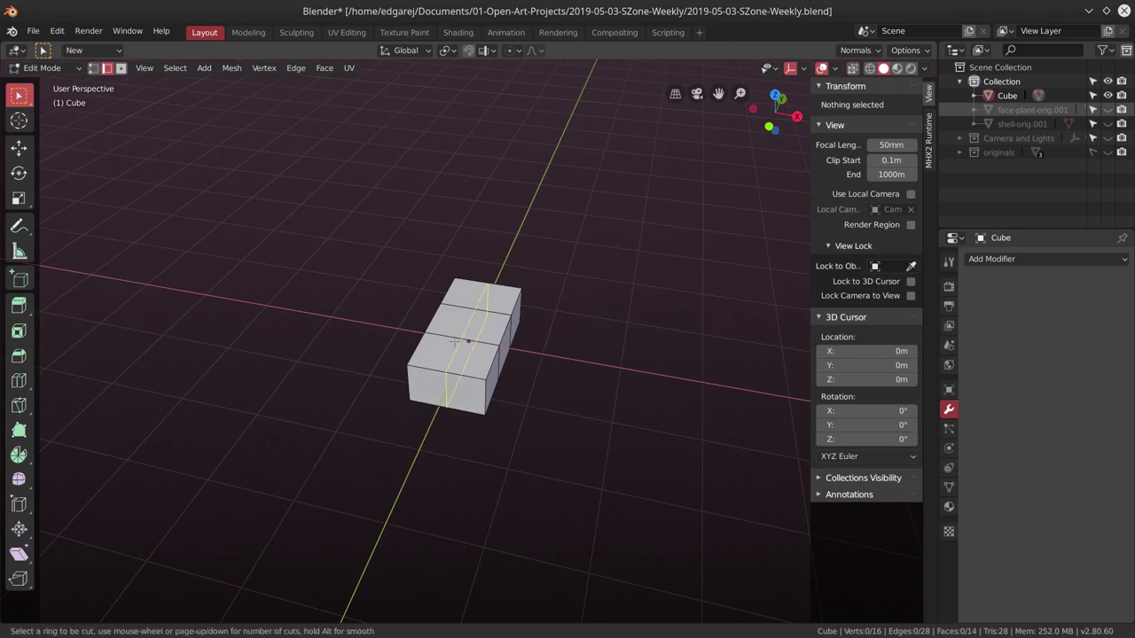
pyautogui.click(455, 342)
pyautogui.rightClick(454, 342)
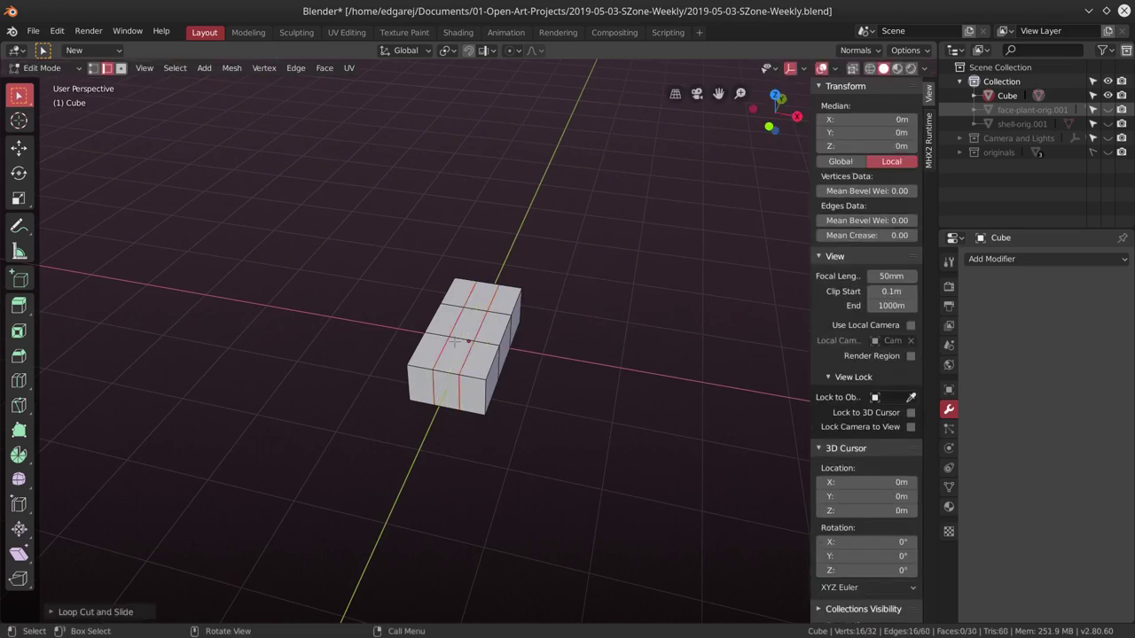
# Select all the box's geometry and stretch it lengthwise.
pyautogui.moveTo(454, 341); pyautogui.dragTo(100, 284, button='middle')
pyautogui.hotkey('shift', 'space')
pyautogui.press('s')
pyautogui.click(524, 339)
pyautogui.moveTo(525, 340); pyautogui.dragTo(510, 411, button='middle')
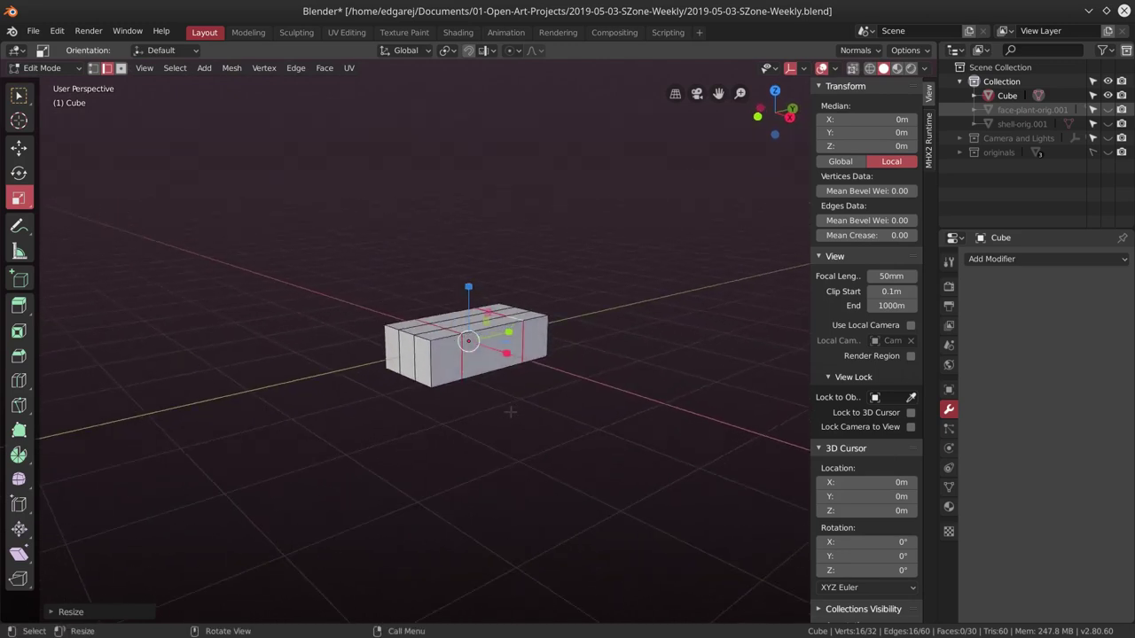
# In Object Mode, tilt the box about 15 degrees from the side view.
pyautogui.press('Tab')
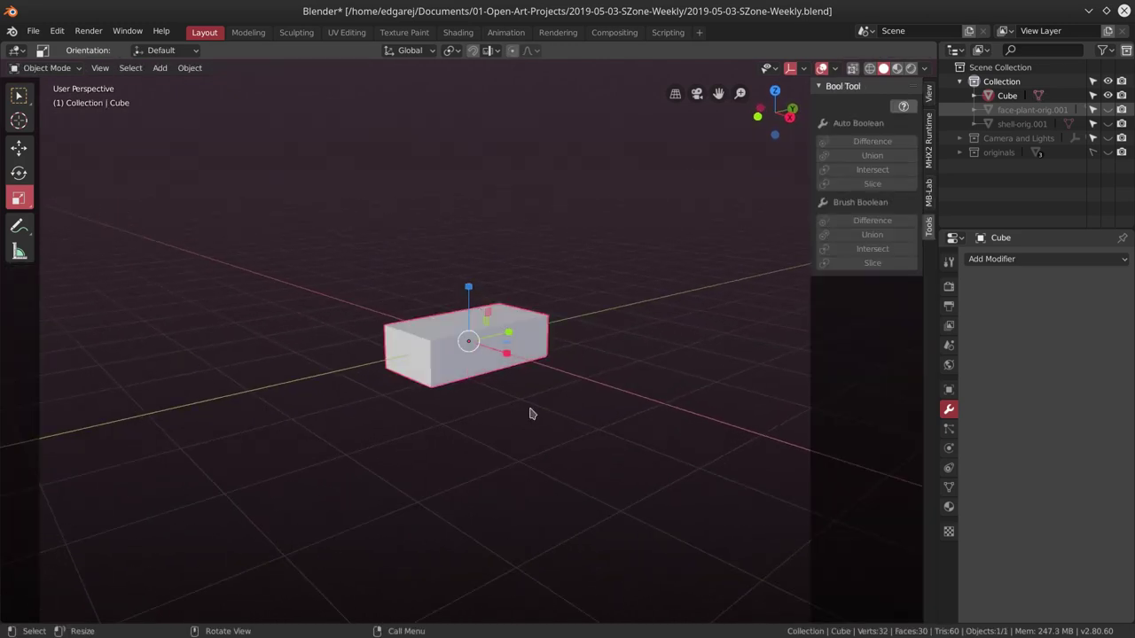
pyautogui.press('KP_3')
pyautogui.press('r')
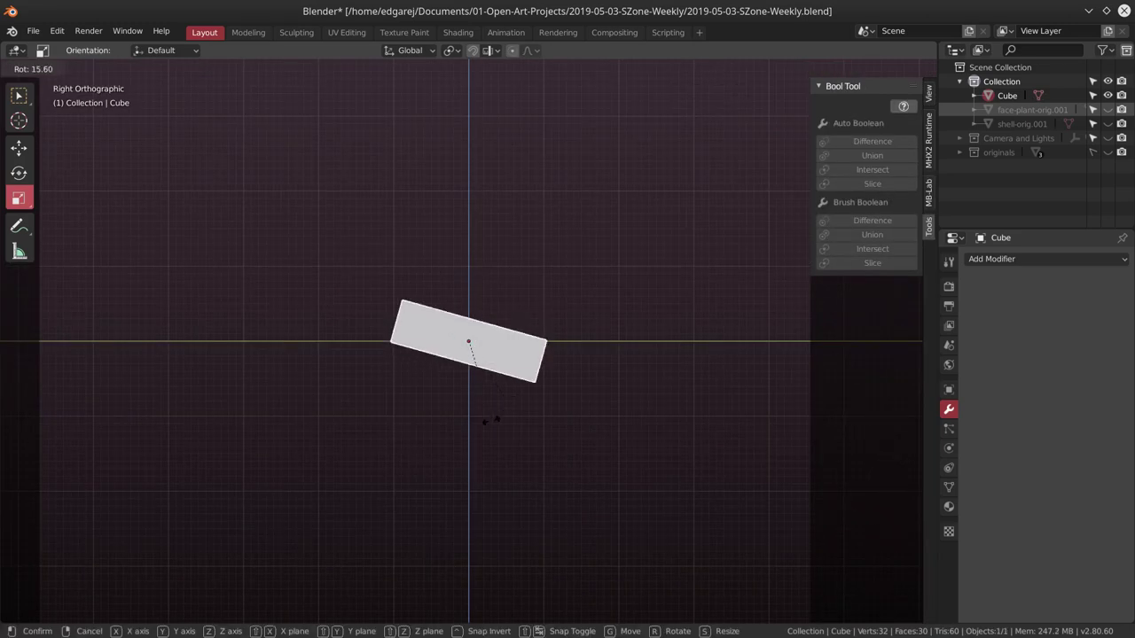
pyautogui.click(475, 435)
pyautogui.moveTo(476, 435); pyautogui.dragTo(228, 309, button='middle')
# Select one end face of the box and extrude it downward into a leg.
pyautogui.press('Tab')
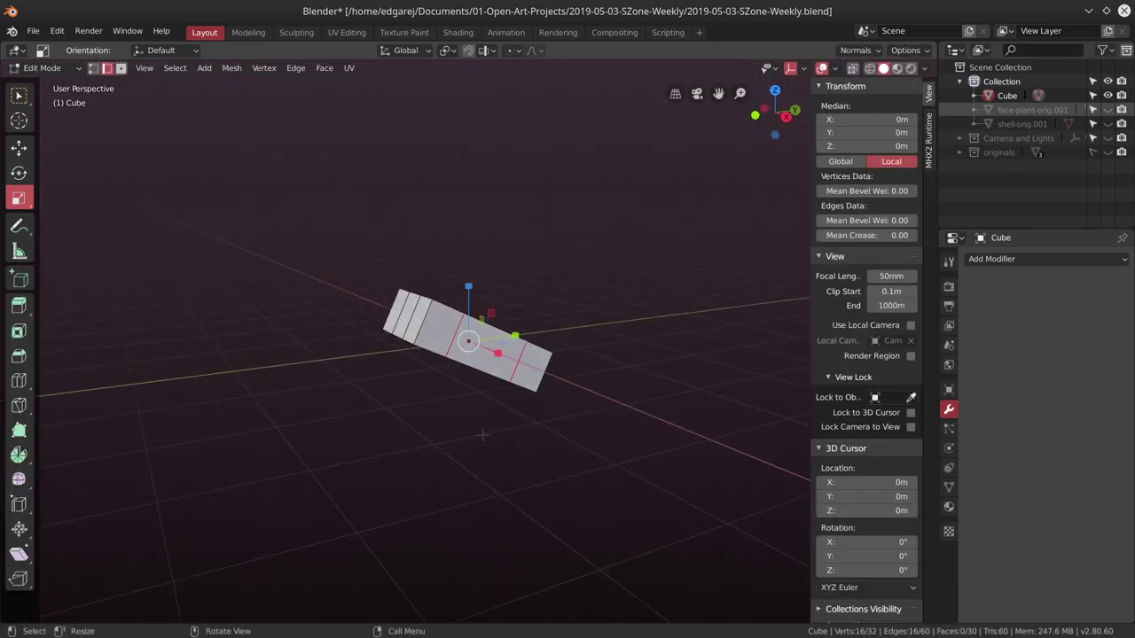
pyautogui.press('3')
pyautogui.click(532, 416)
pyautogui.moveTo(199, 208)
pyautogui.mouseDown(button='middle')
pyautogui.moveTo(496, 443)
pyautogui.moveTo(511, 468)
pyautogui.moveTo(57, 332)
pyautogui.mouseUp(button='middle')
pyautogui.press('e')
pyautogui.click(514, 492)
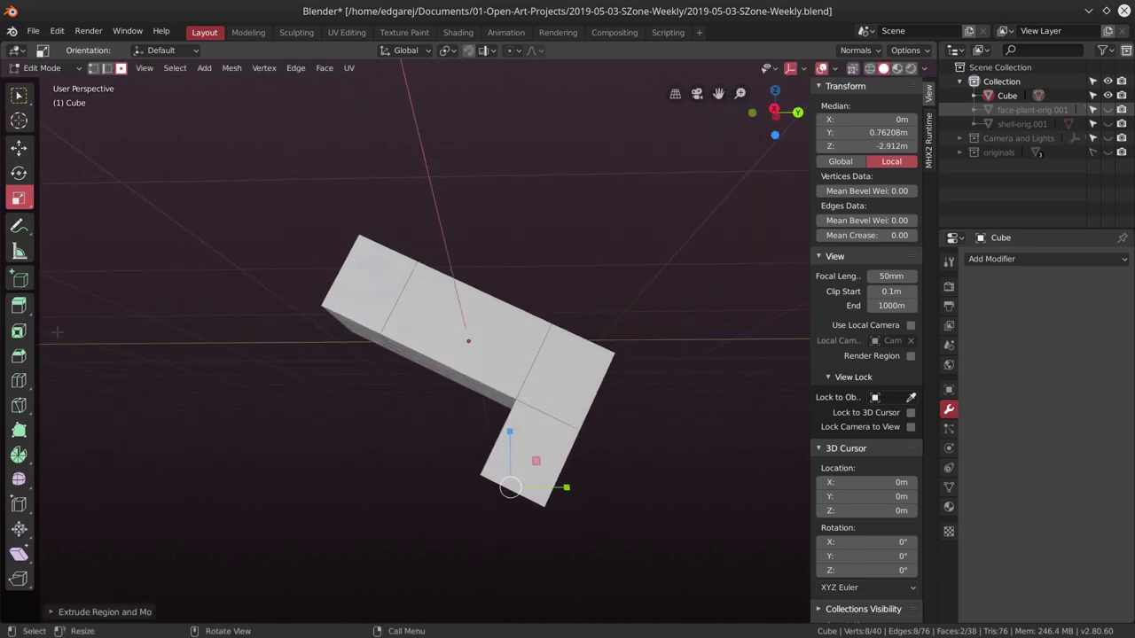
# Pull the new leg face down and outward with the Move tool.
pyautogui.click(19, 147)
pyautogui.moveTo(512, 487)
pyautogui.mouseDown()
pyautogui.moveTo(540, 516)
pyautogui.moveTo(532, 523)
pyautogui.mouseUp()
pyautogui.moveTo(531, 523); pyautogui.dragTo(121, 315, button='middle')
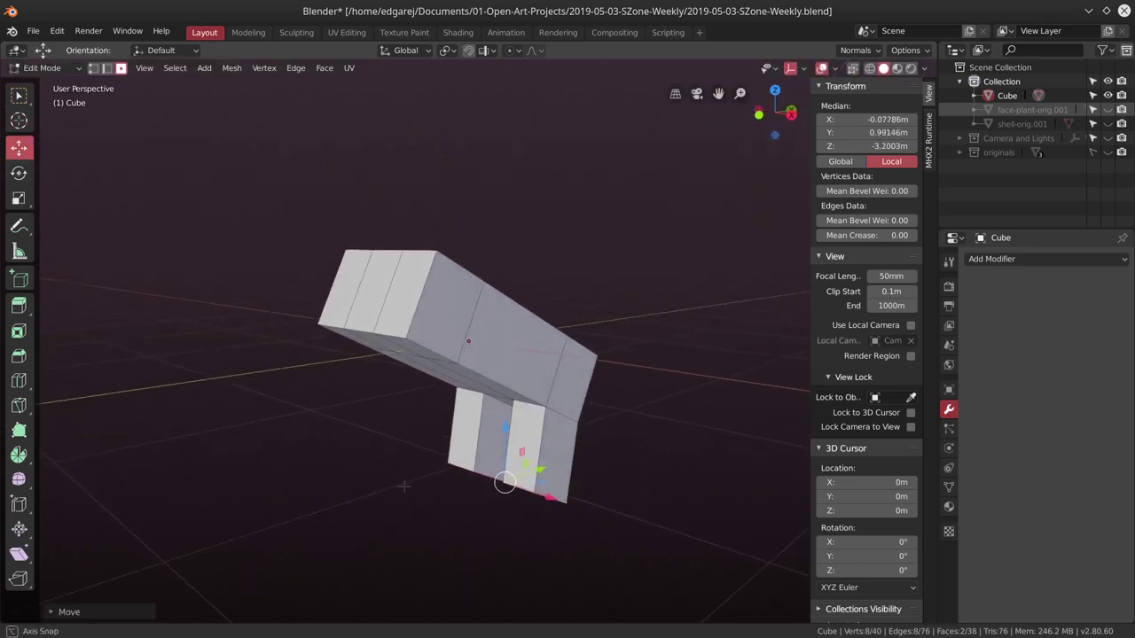
# Extrude a face at the other end up and left, then extrude it again into a block.
pyautogui.click(423, 357)
pyautogui.moveTo(423, 357); pyautogui.dragTo(390, 337, button='middle')
pyautogui.press('e')
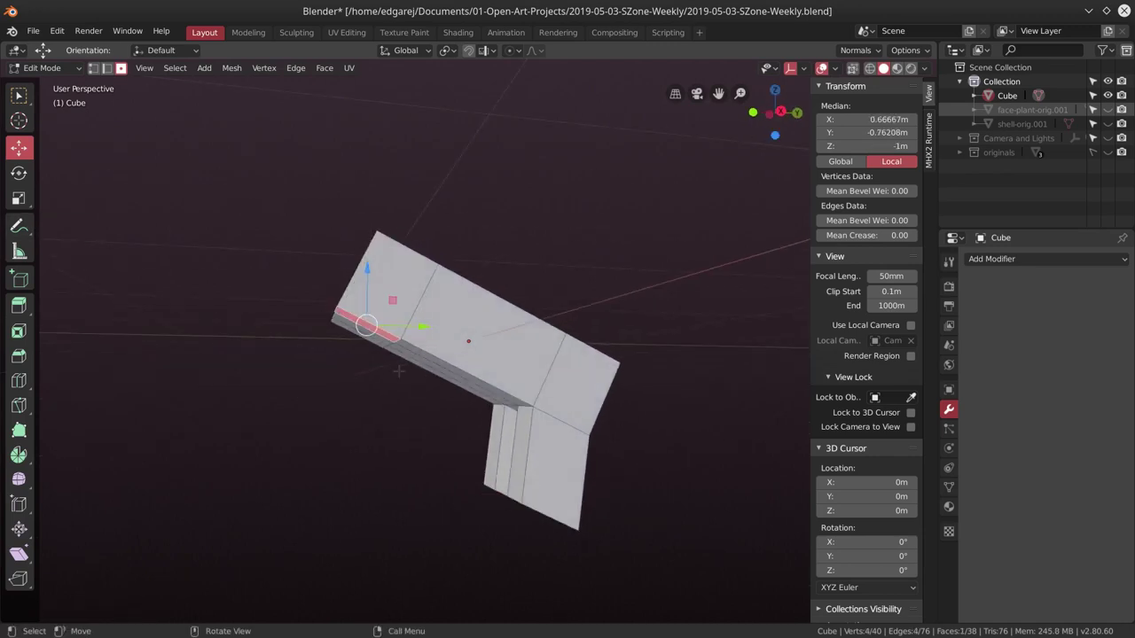
pyautogui.click(342, 382)
pyautogui.moveTo(342, 366); pyautogui.dragTo(307, 352)
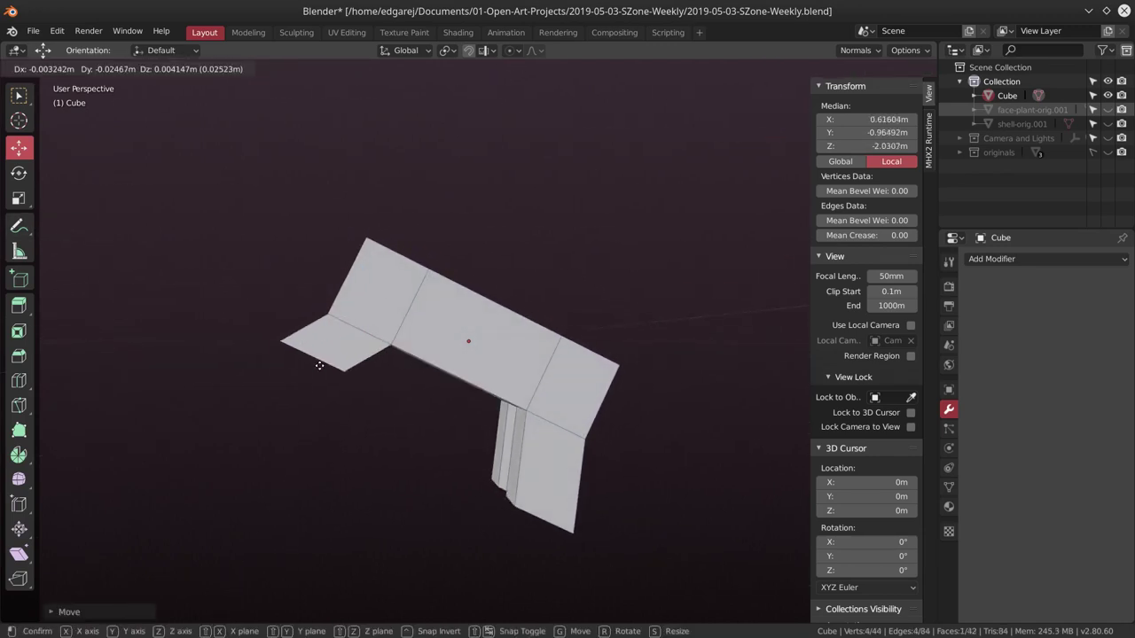
pyautogui.press('e')
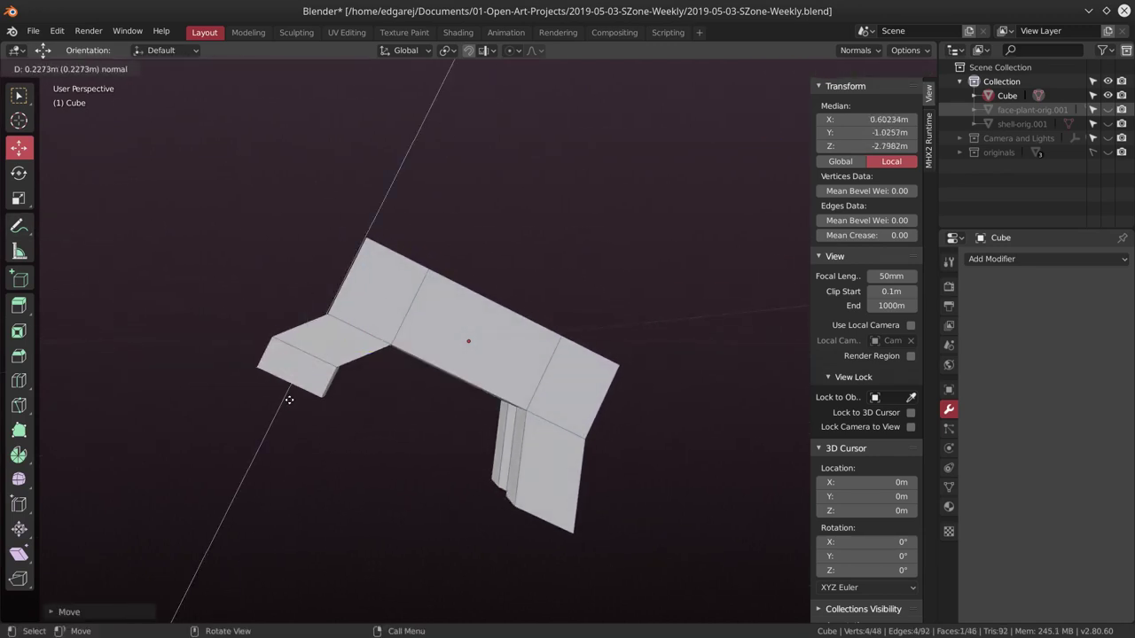
pyautogui.click(292, 386)
pyautogui.moveTo(292, 385)
pyautogui.mouseDown(button='middle')
pyautogui.moveTo(523, 505)
pyautogui.moveTo(552, 538)
pyautogui.moveTo(613, 473)
pyautogui.moveTo(612, 497)
pyautogui.moveTo(600, 431)
pyautogui.mouseUp(button='middle')
# Move the front part's bottom face, extrude it twice and reposition it into another leg.
pyautogui.click(547, 532)
pyautogui.press('g')
pyautogui.click(553, 541)
pyautogui.press('e')
pyautogui.click(612, 506)
pyautogui.press('e')
pyautogui.click(613, 512)
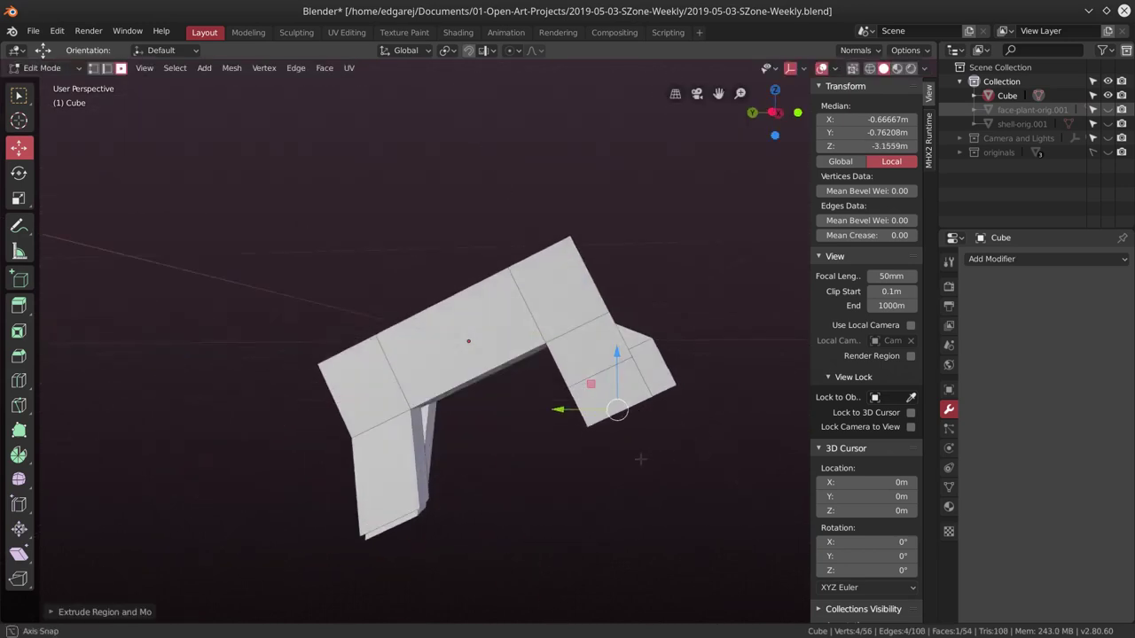
pyautogui.press('g')
pyautogui.click(612, 368)
pyautogui.moveTo(612, 358)
pyautogui.mouseDown(button='middle')
pyautogui.moveTo(456, 469)
pyautogui.moveTo(621, 364)
pyautogui.mouseUp(button='middle')
# Extrude a new top face and raise it into an upward neck.
pyautogui.press('e')
pyautogui.click(695, 372)
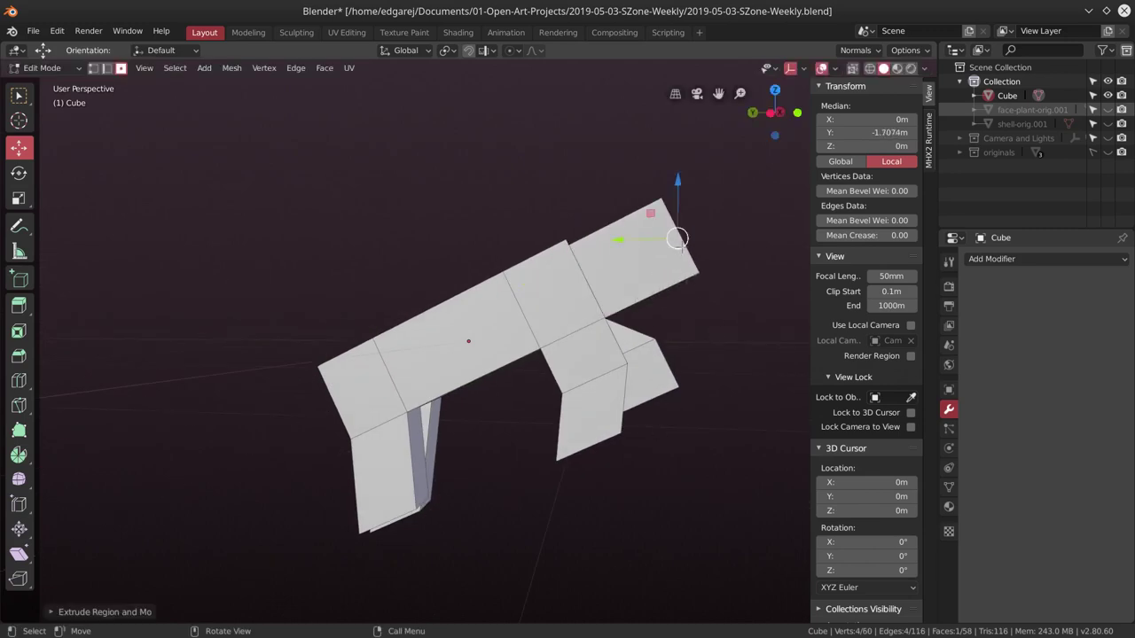
pyautogui.press('g')
pyautogui.click(665, 204)
pyautogui.moveTo(665, 204); pyautogui.dragTo(530, 428, button='middle')
# Leave Edit Mode and save the blend file.
pyautogui.press('Tab')
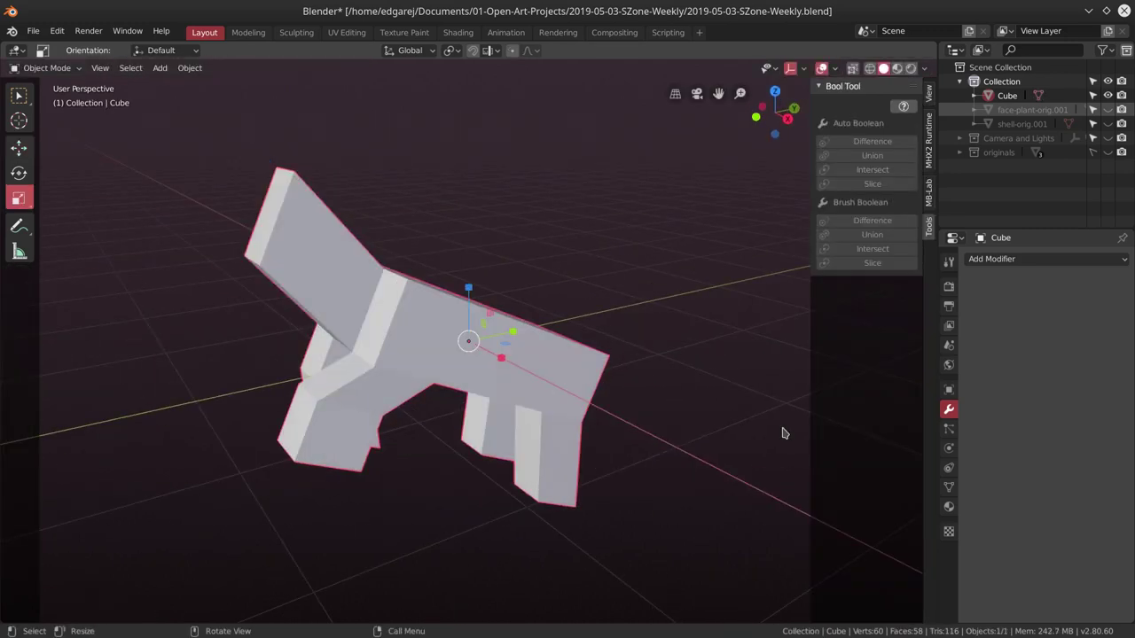
pyautogui.click(33, 30)
pyautogui.click(60, 140)
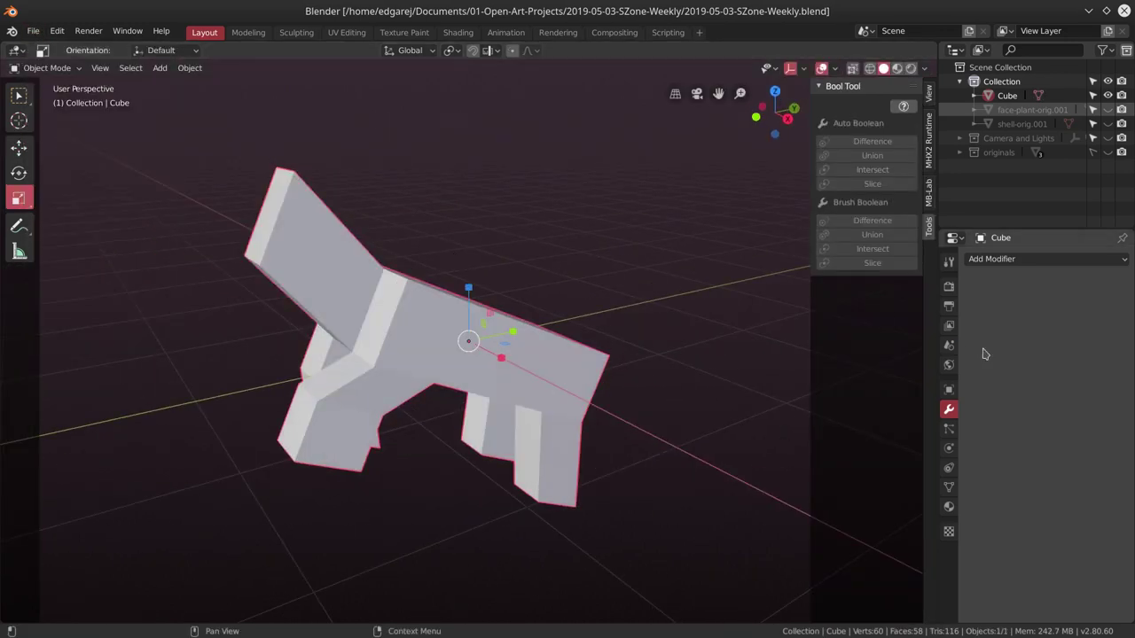
# Apply a Subdivision Surface modifier at viewport level 4 and inspect the smoothed body in Sculpting.
pyautogui.click(991, 259)
pyautogui.click(780, 521)
pyautogui.click(1041, 349)
pyautogui.click(1042, 349)
pyautogui.click(1041, 350)
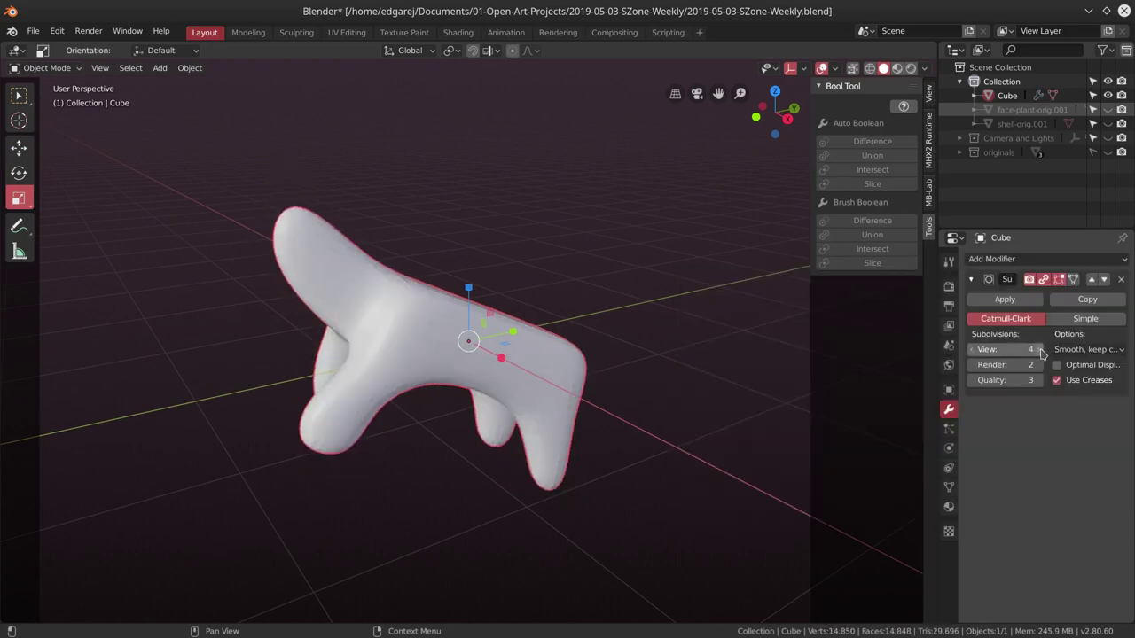
pyautogui.click(1004, 299)
pyautogui.moveTo(621, 346)
pyautogui.mouseDown(button='middle')
pyautogui.moveTo(683, 345)
pyautogui.moveTo(623, 343)
pyautogui.mouseUp(button='middle')
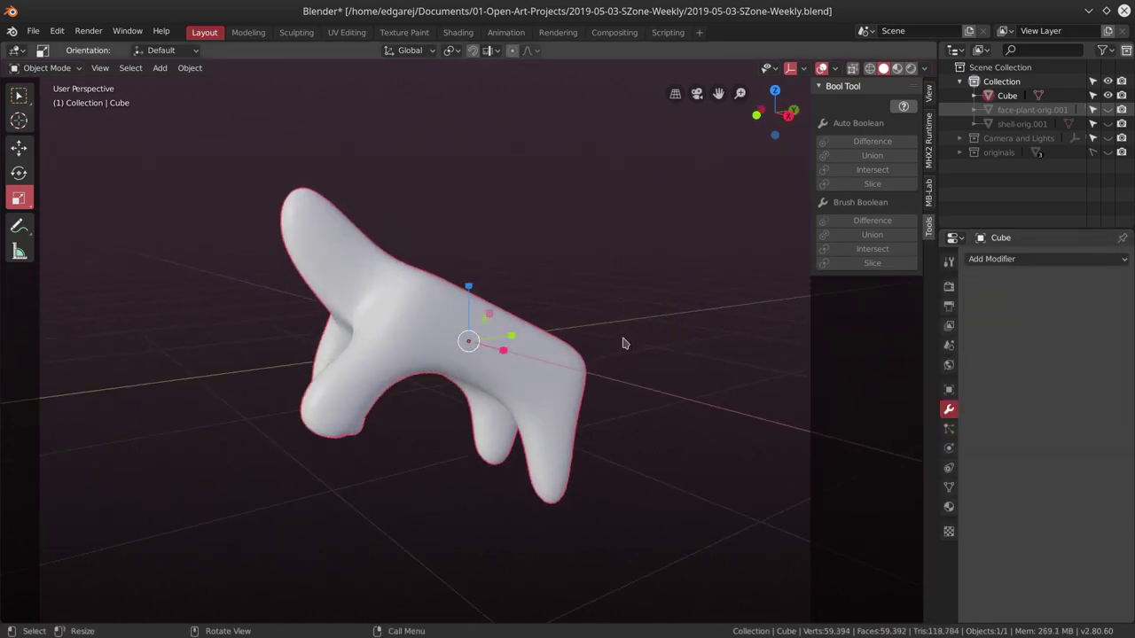
pyautogui.click(296, 32)
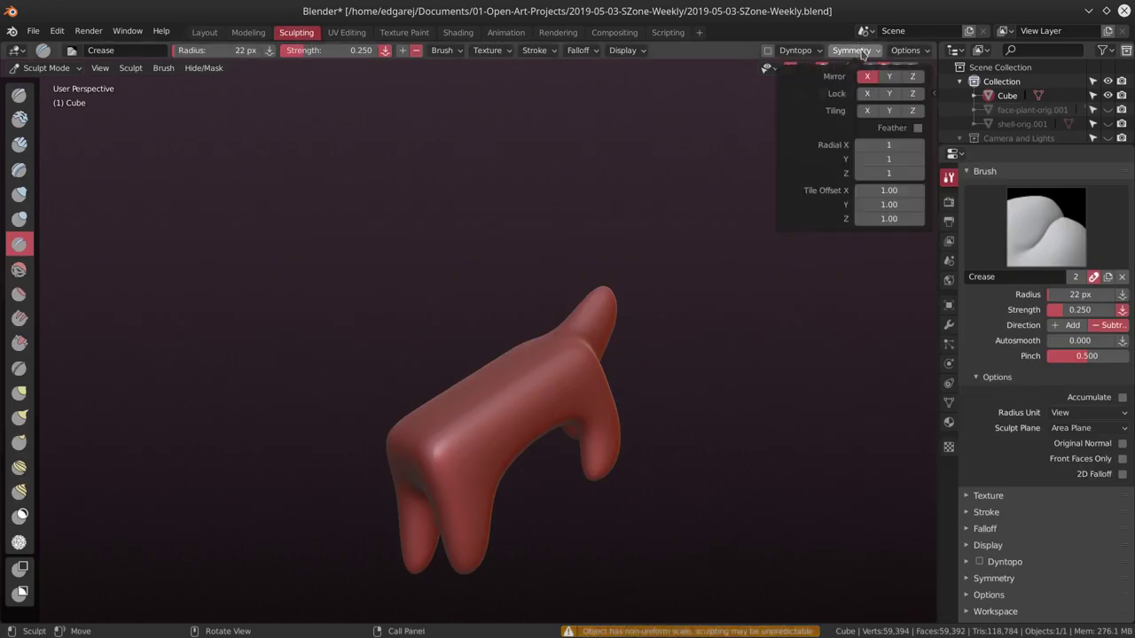
pyautogui.moveTo(668, 423); pyautogui.dragTo(413, 422, button='middle')
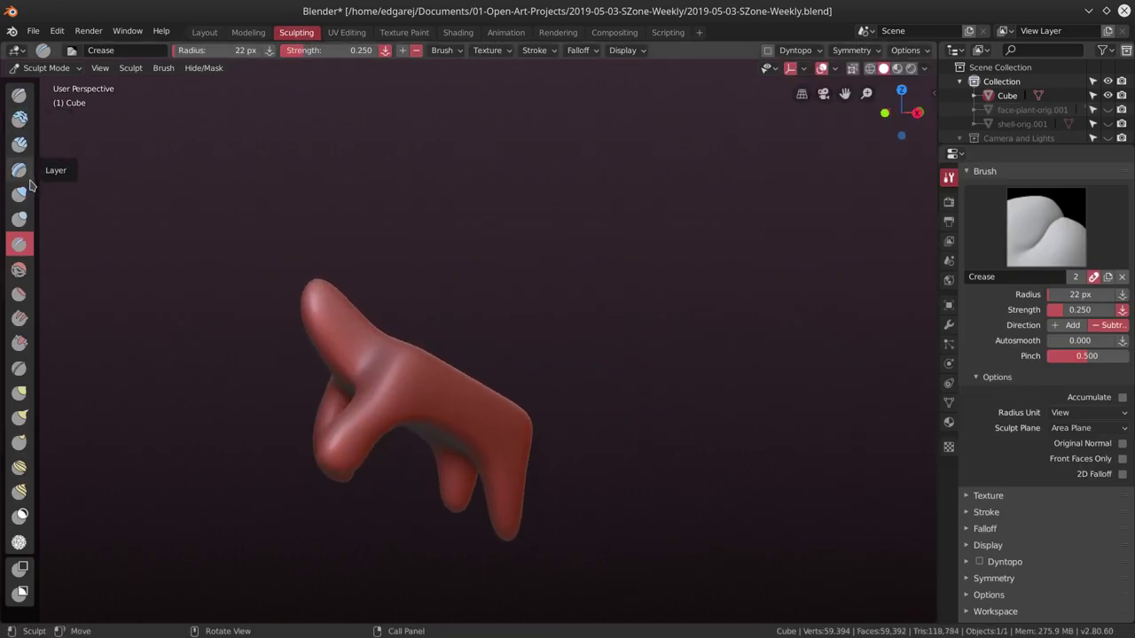
# In Layout, unhide and select face-plant-orig.001, scale it and move it toward the body.
pyautogui.click(204, 32)
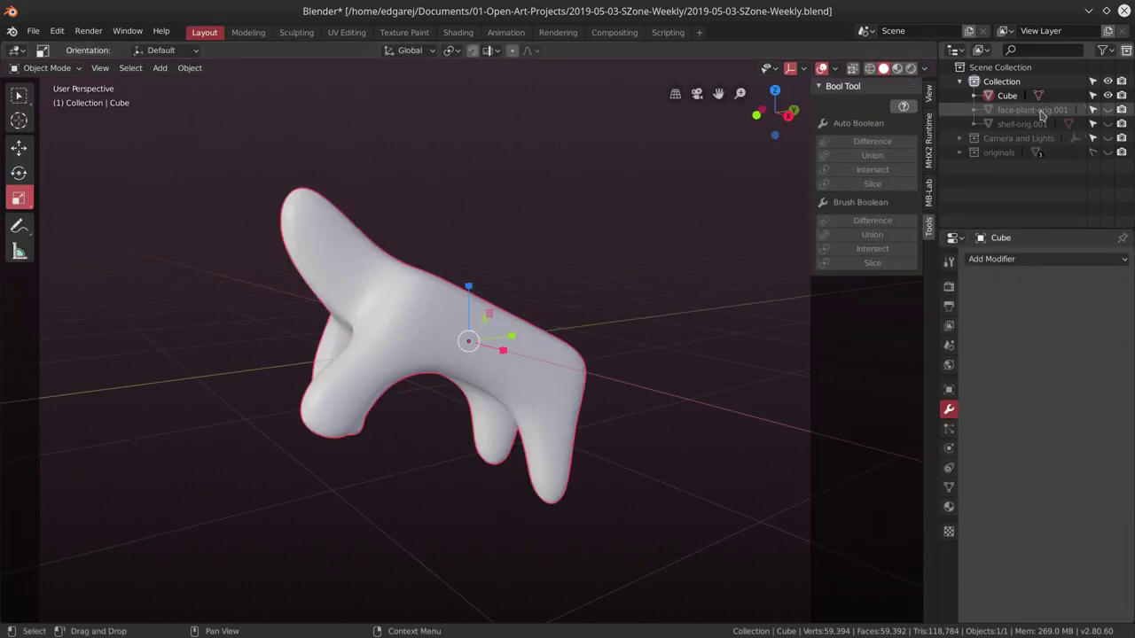
pyautogui.click(1107, 109)
pyautogui.click(538, 289)
pyautogui.press('s')
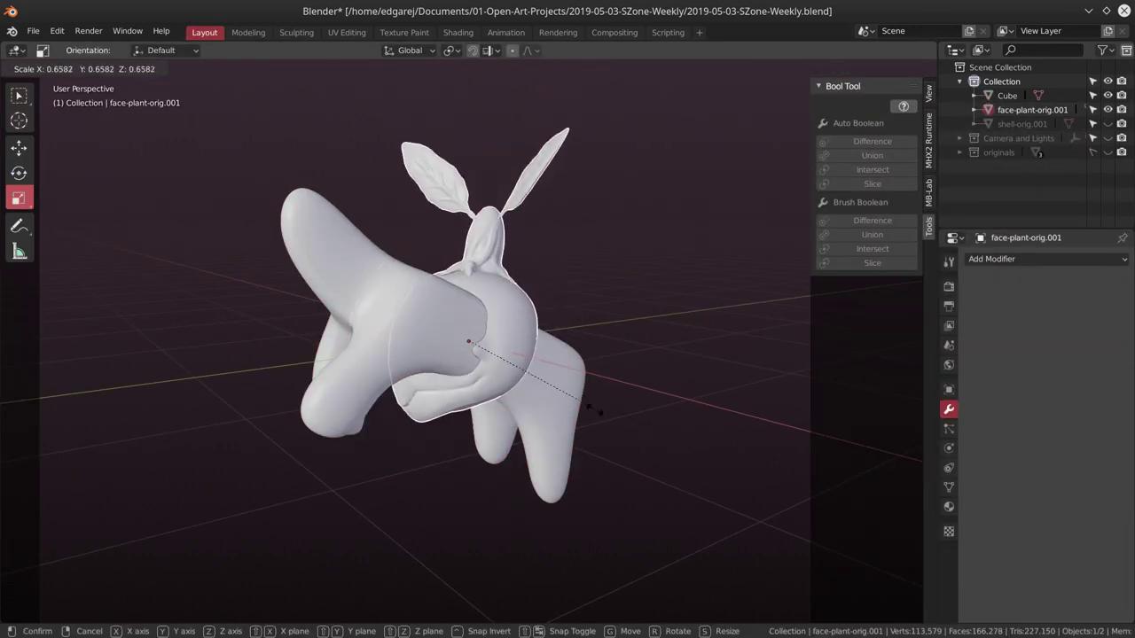
pyautogui.click(605, 429)
pyautogui.moveTo(606, 429); pyautogui.dragTo(639, 417, button='middle')
pyautogui.click(18, 147)
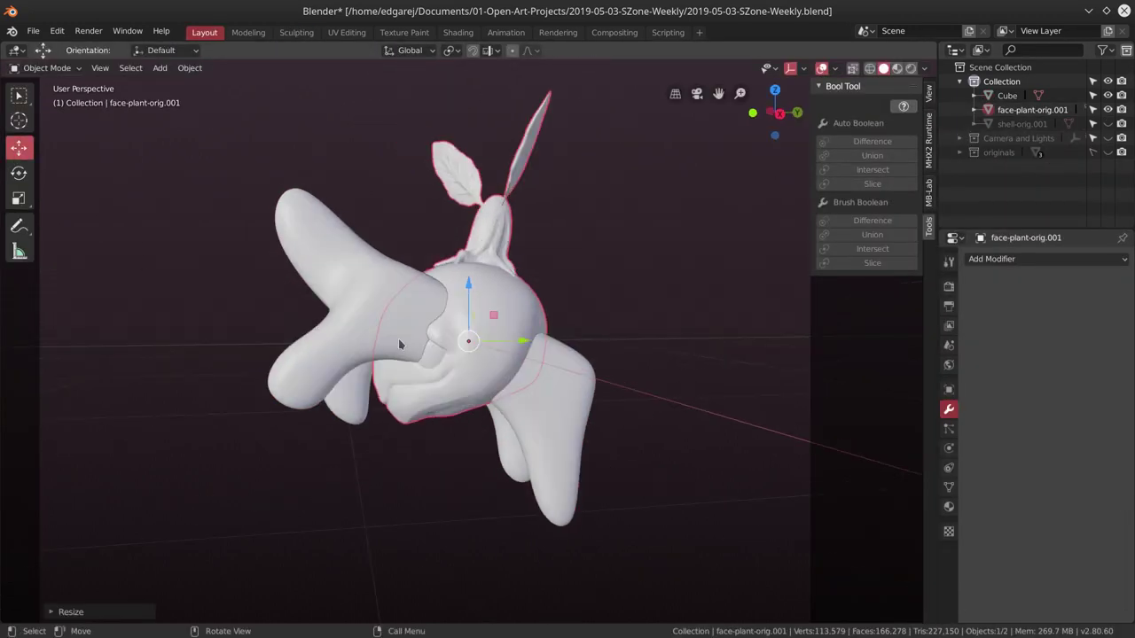
pyautogui.moveTo(398, 337); pyautogui.dragTo(363, 308)
pyautogui.keyDown('alt'); pyautogui.moveTo(363, 309); pyautogui.dragTo(474, 309, button='middle'); pyautogui.keyUp('alt')
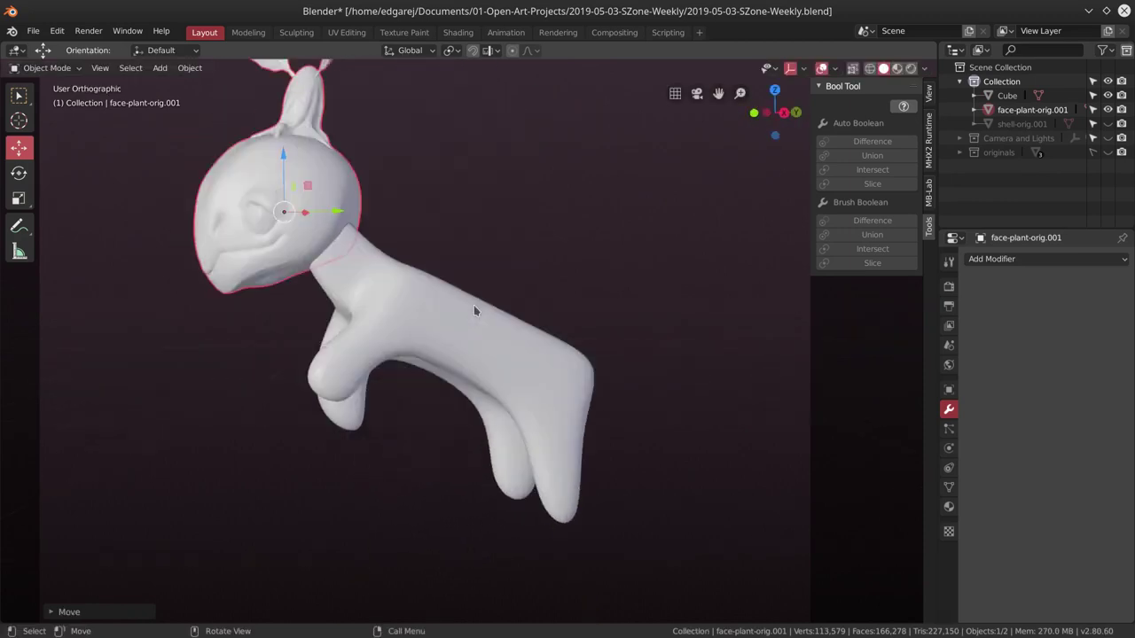
# Reset the head to the world origin, resize it and place it above the body to the left.
pyautogui.hotkey('alt', 'g')
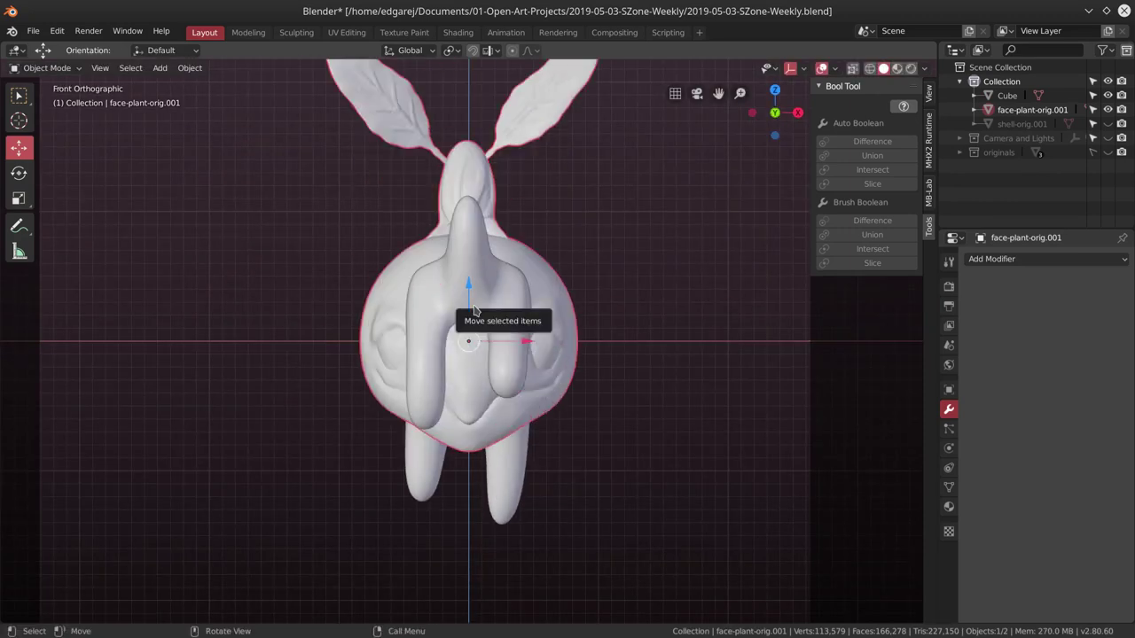
pyautogui.press('s')
pyautogui.click(526, 432)
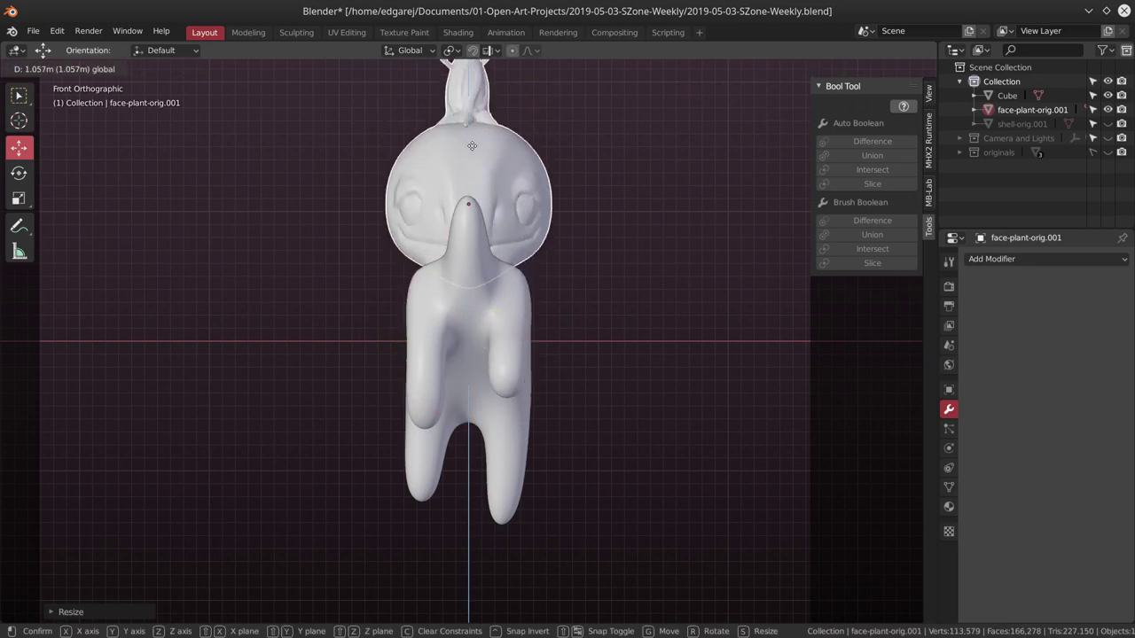
pyautogui.keyDown('alt'); pyautogui.moveTo(526, 433); pyautogui.dragTo(517, 204, button='middle'); pyautogui.keyUp('alt')
pyautogui.click(379, 237)
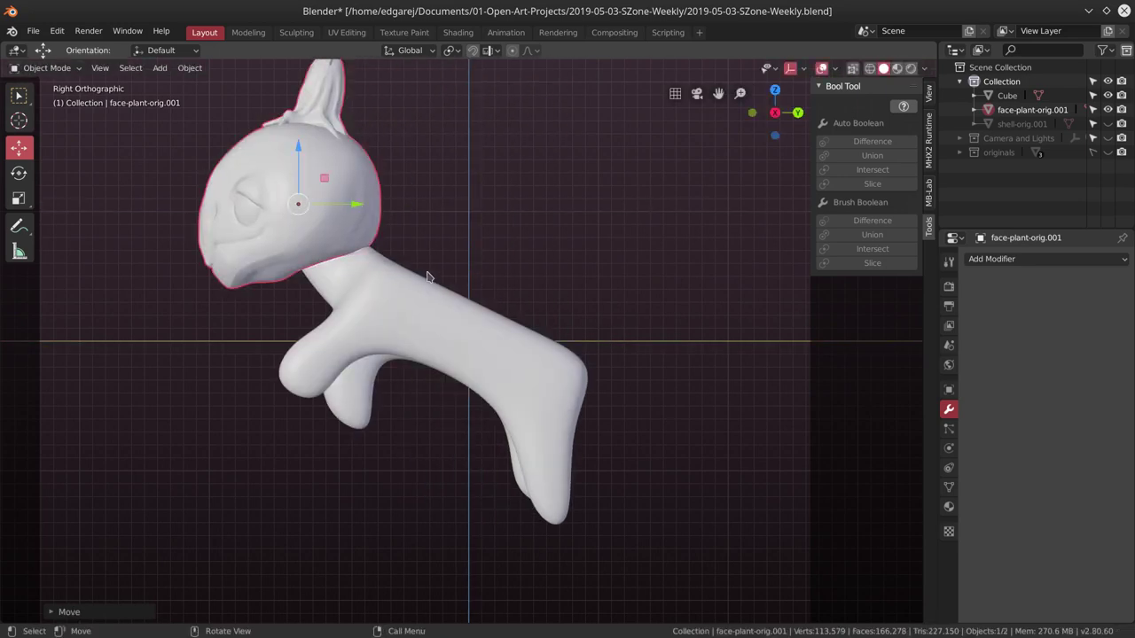
pyautogui.press('g')
pyautogui.click(426, 277)
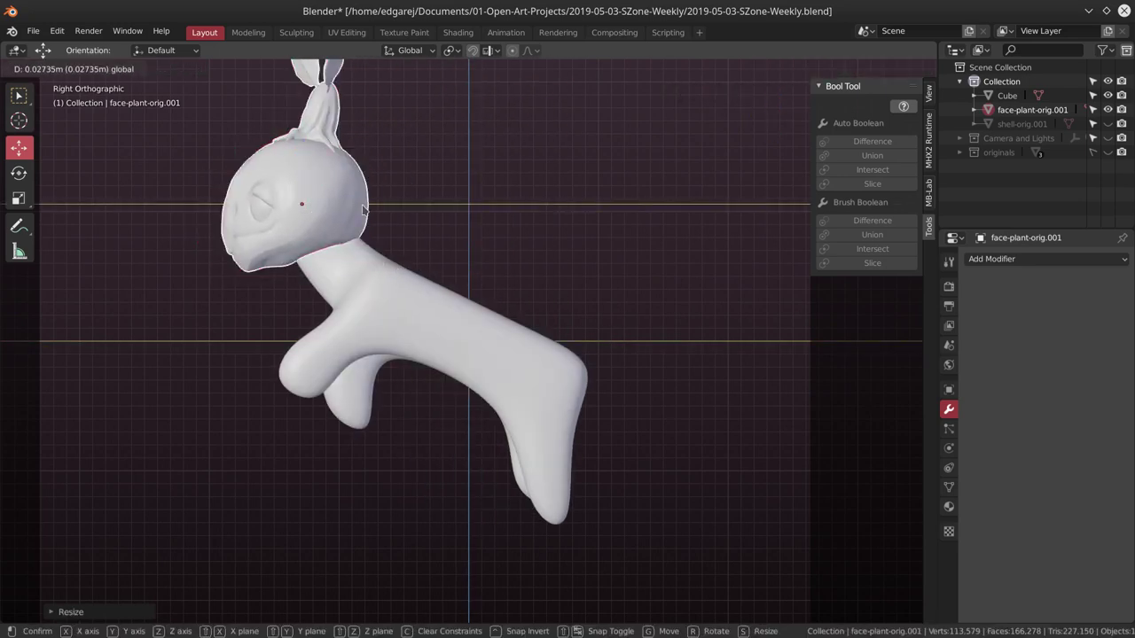
pyautogui.moveTo(427, 278)
pyautogui.mouseDown(button='middle')
pyautogui.moveTo(497, 294)
pyautogui.moveTo(518, 349)
pyautogui.mouseUp(button='middle')
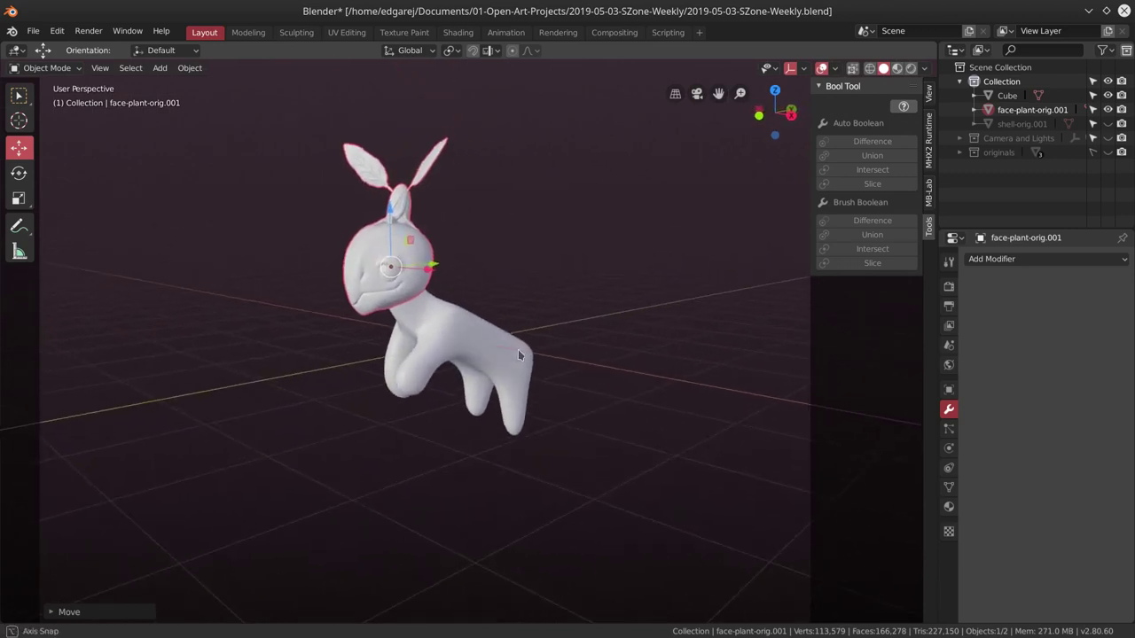
# Tilt the head onto the neck with the Rotate tool and reveal the hidden shell object.
pyautogui.click(20, 174)
pyautogui.moveTo(426, 266); pyautogui.dragTo(443, 301)
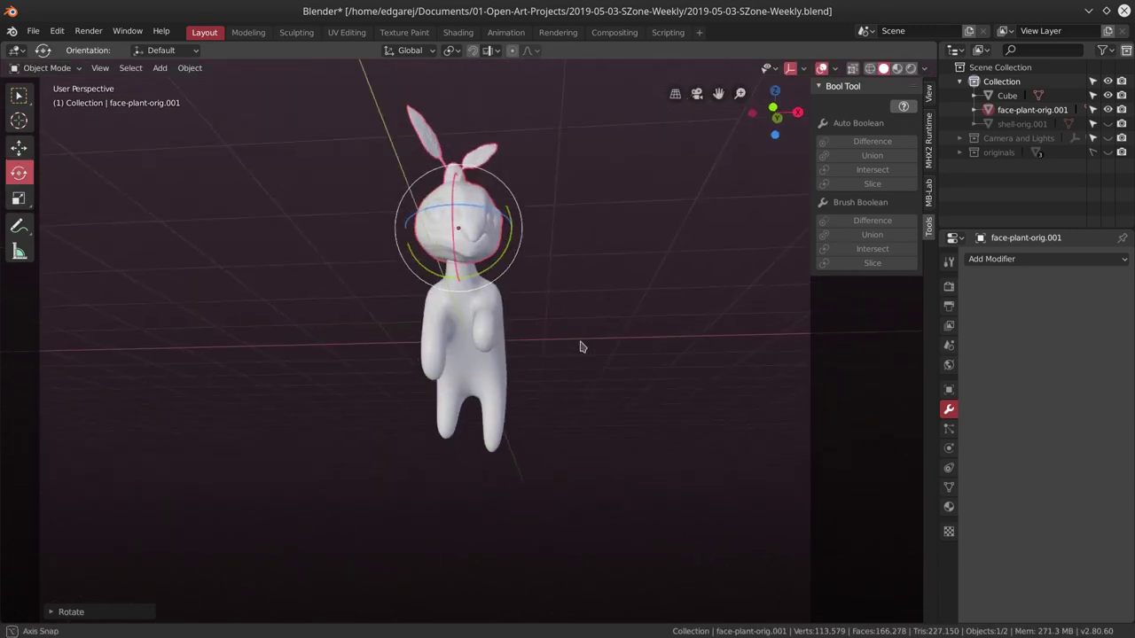
pyautogui.moveTo(444, 301)
pyautogui.mouseDown(button='middle')
pyautogui.moveTo(421, 359)
pyautogui.moveTo(494, 366)
pyautogui.mouseUp(button='middle')
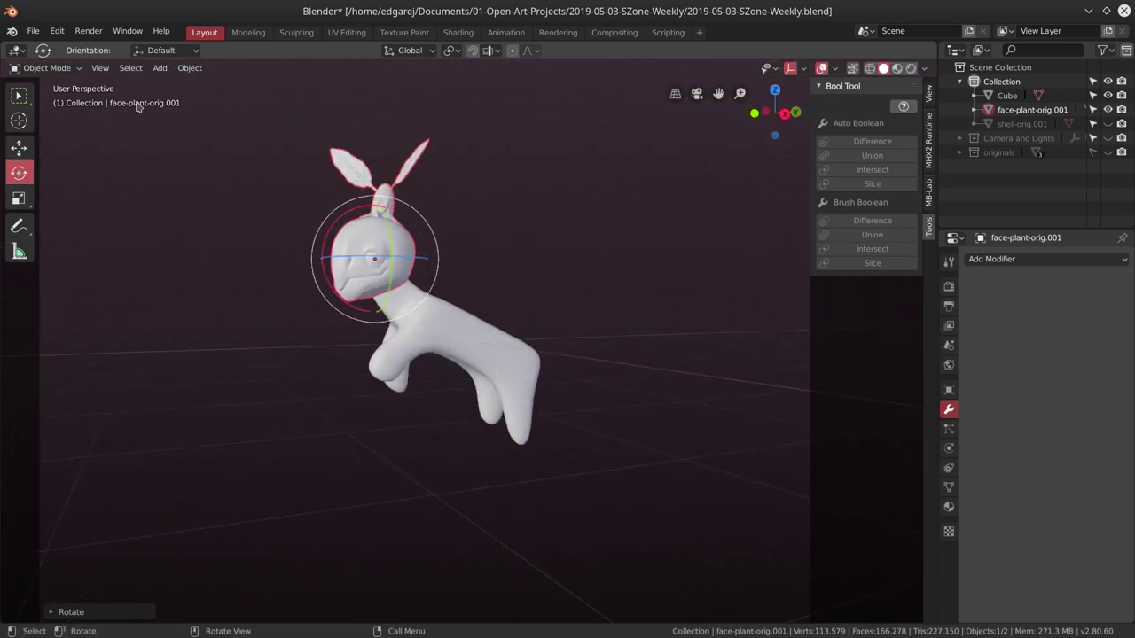
pyautogui.click(33, 30)
pyautogui.hotkey('alt', 'h')
# Rotate, enlarge and tilt the shell, then move it onto the creature's back.
pyautogui.click(443, 293)
pyautogui.moveTo(443, 293)
pyautogui.mouseDown(button='middle')
pyautogui.moveTo(620, 418)
pyautogui.moveTo(578, 419)
pyautogui.moveTo(588, 413)
pyautogui.mouseUp(button='middle')
pyautogui.moveTo(520, 372); pyautogui.dragTo(436, 398)
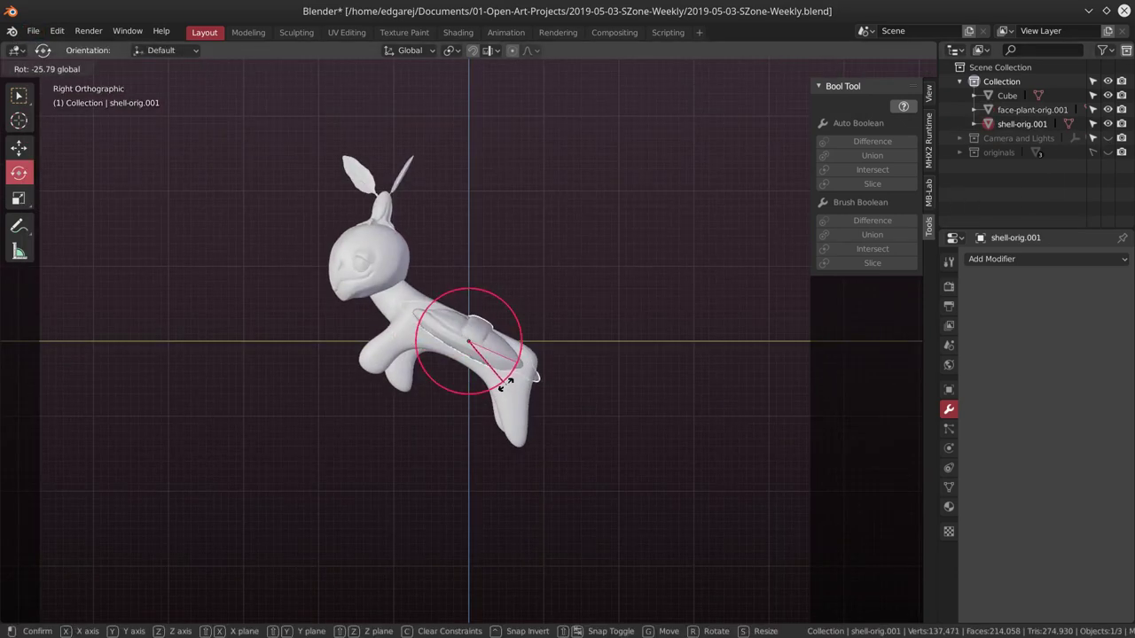
pyautogui.press('s')
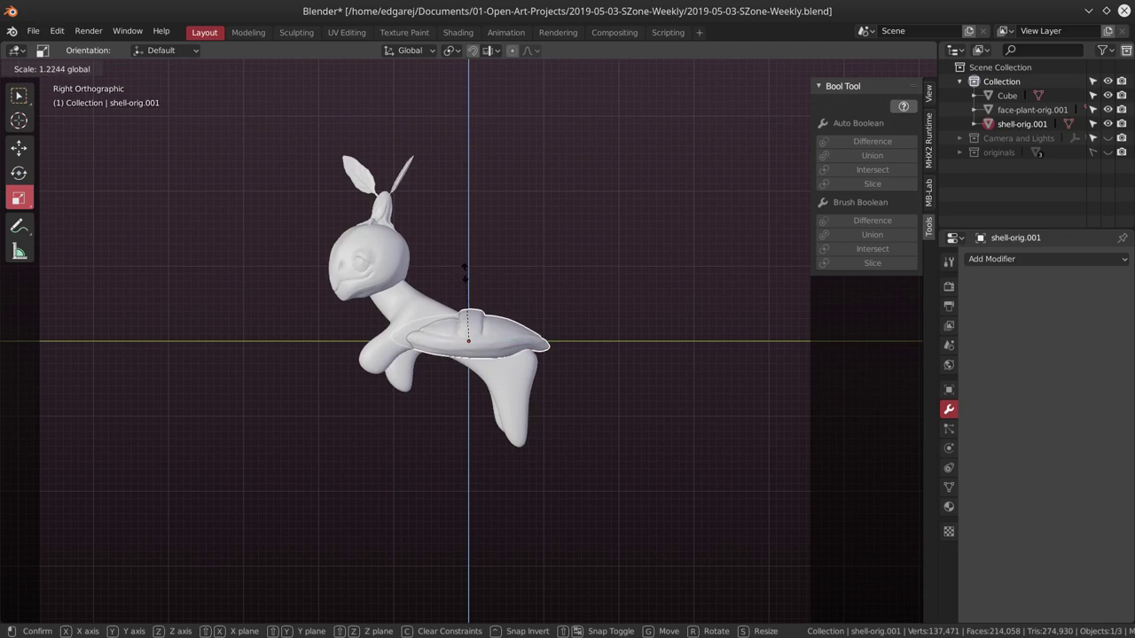
pyautogui.click(464, 273)
pyautogui.press('r')
pyautogui.moveTo(492, 319); pyautogui.dragTo(470, 367)
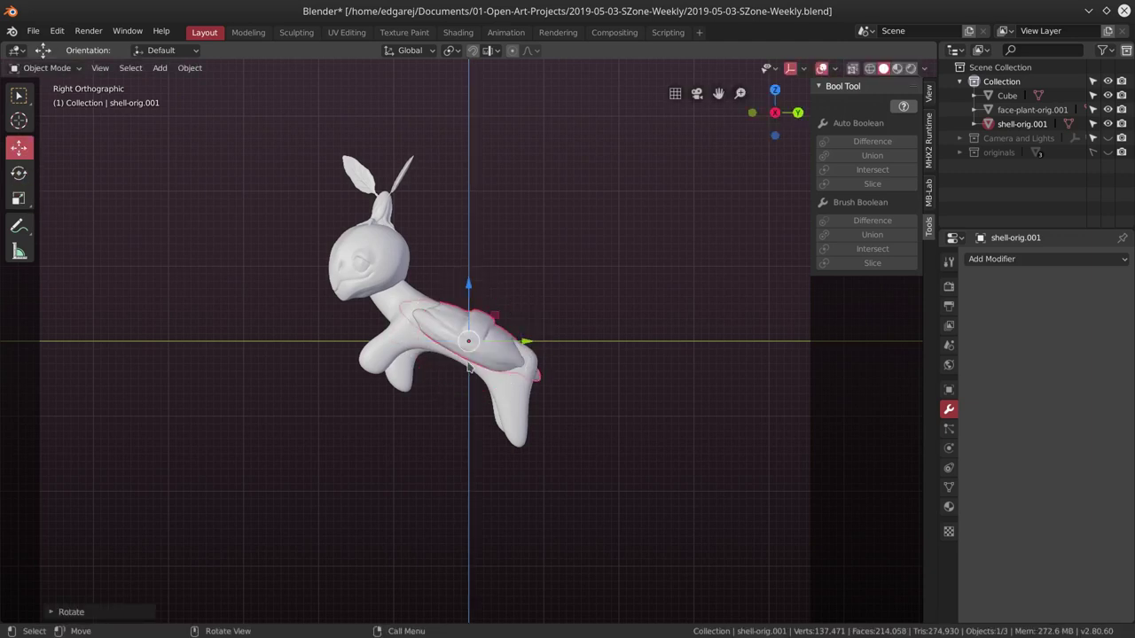
pyautogui.press('g')
pyautogui.click(461, 319)
pyautogui.moveTo(460, 320)
pyautogui.mouseDown(button='middle')
pyautogui.moveTo(319, 444)
pyautogui.moveTo(390, 455)
pyautogui.moveTo(679, 456)
pyautogui.moveTo(396, 457)
pyautogui.mouseUp(button='middle')
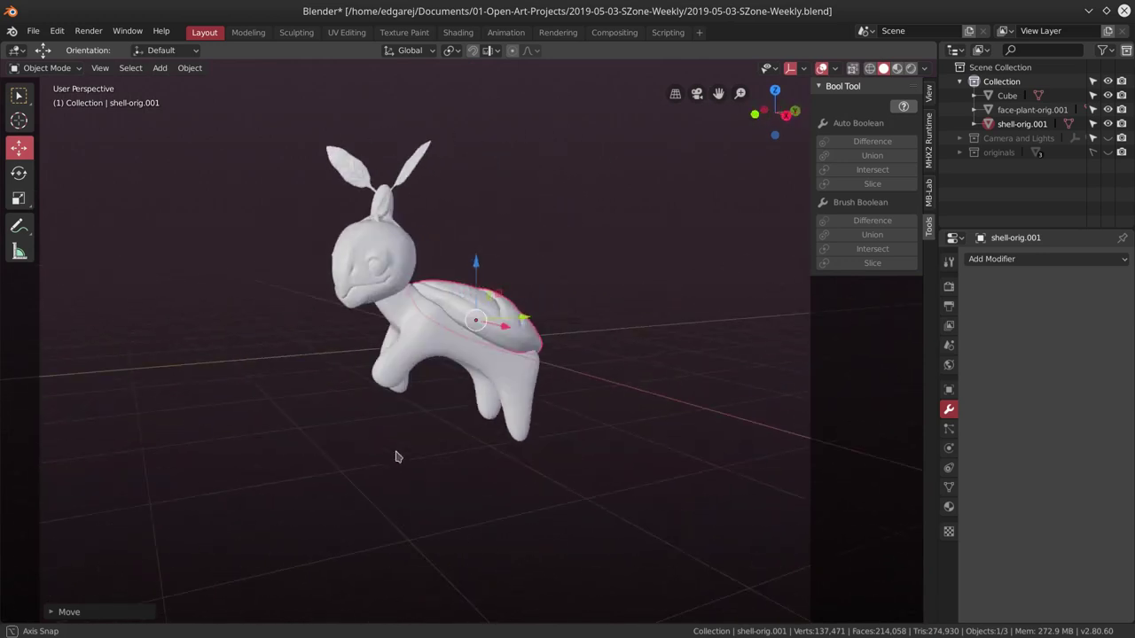
# Select all three objects and apply their transforms with Ctrl+A.
pyautogui.press('a')
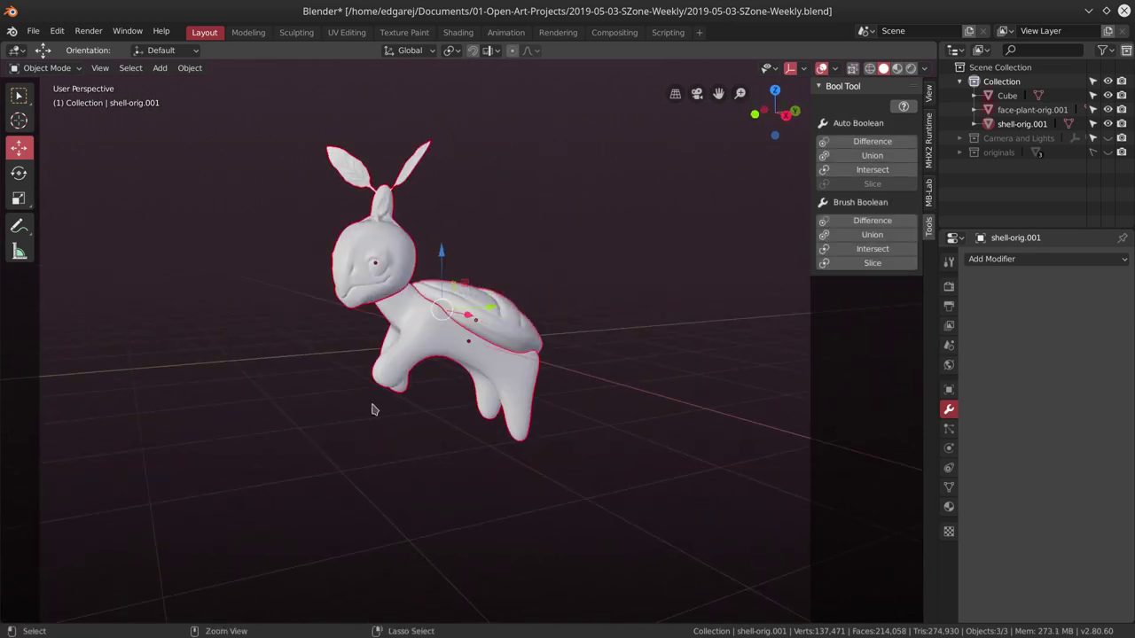
pyautogui.hotkey('ctrl', 'a')
pyautogui.click(372, 409)
# Save the file and make the Cube body the active object.
pyautogui.hotkey('alt', 'a')
pyautogui.click(33, 31)
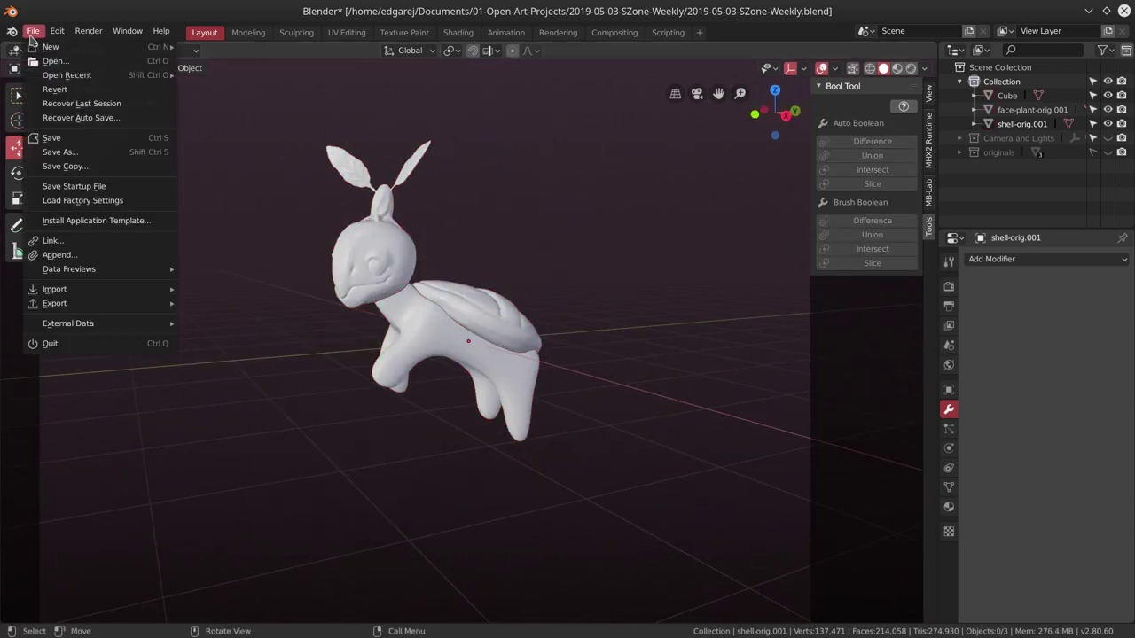
pyautogui.click(77, 139)
pyautogui.moveTo(461, 354)
pyautogui.mouseDown(button='middle')
pyautogui.moveTo(618, 426)
pyautogui.moveTo(504, 410)
pyautogui.moveTo(587, 435)
pyautogui.moveTo(658, 440)
pyautogui.mouseUp(button='middle')
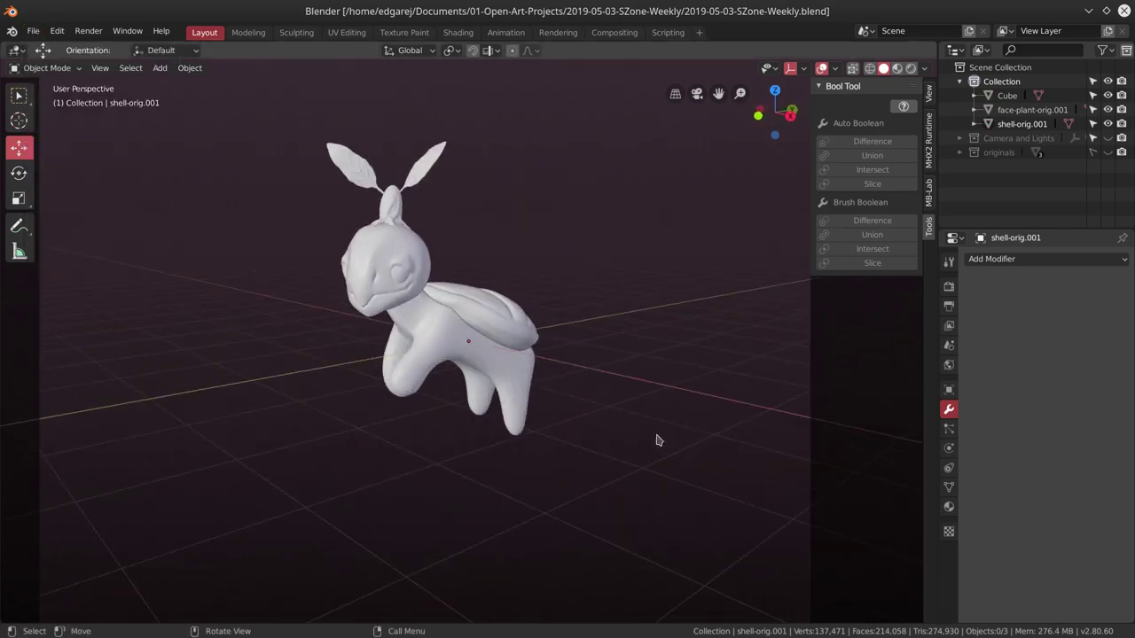
pyautogui.click(1007, 95)
# Switch to the Sculpting workspace and pick the Clay Strips brush.
pyautogui.click(296, 32)
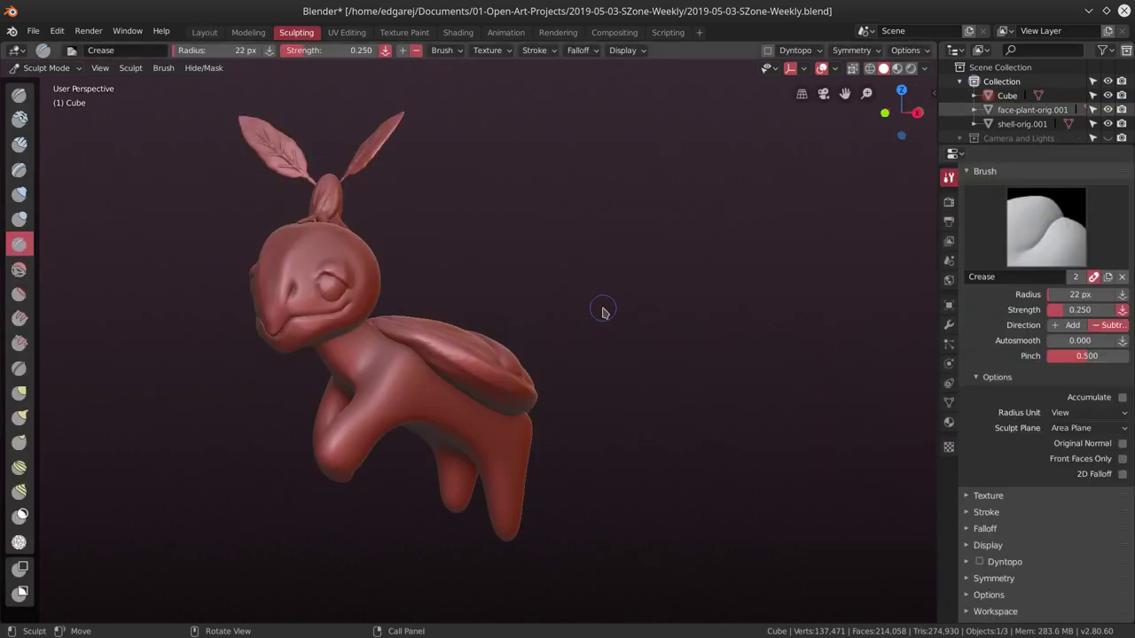
pyautogui.press('c')
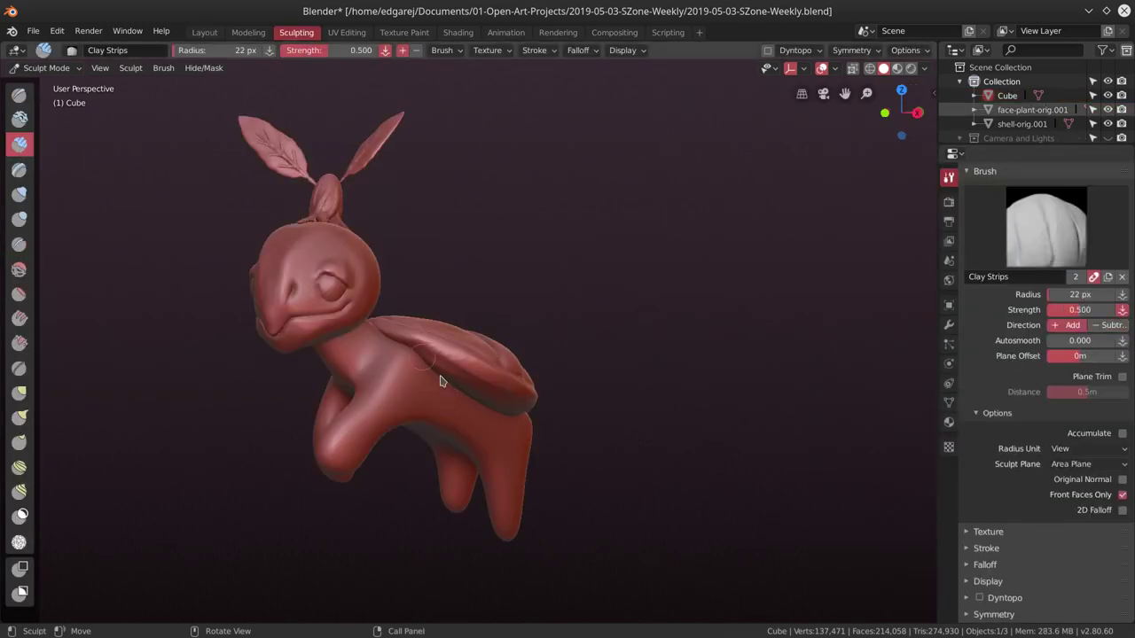
pyautogui.scroll(3, 433, 417)
pyautogui.moveTo(432, 412)
pyautogui.mouseDown(button='middle')
pyautogui.moveTo(431, 400)
pyautogui.moveTo(422, 423)
pyautogui.moveTo(390, 386)
pyautogui.moveTo(373, 417)
pyautogui.moveTo(350, 405)
pyautogui.moveTo(381, 414)
pyautogui.moveTo(407, 458)
pyautogui.mouseUp(button='middle')
# Set the brush radius to 25 then 36 px and add a test clay ridge along the arm.
pyautogui.press('f')
pyautogui.click(386, 390)
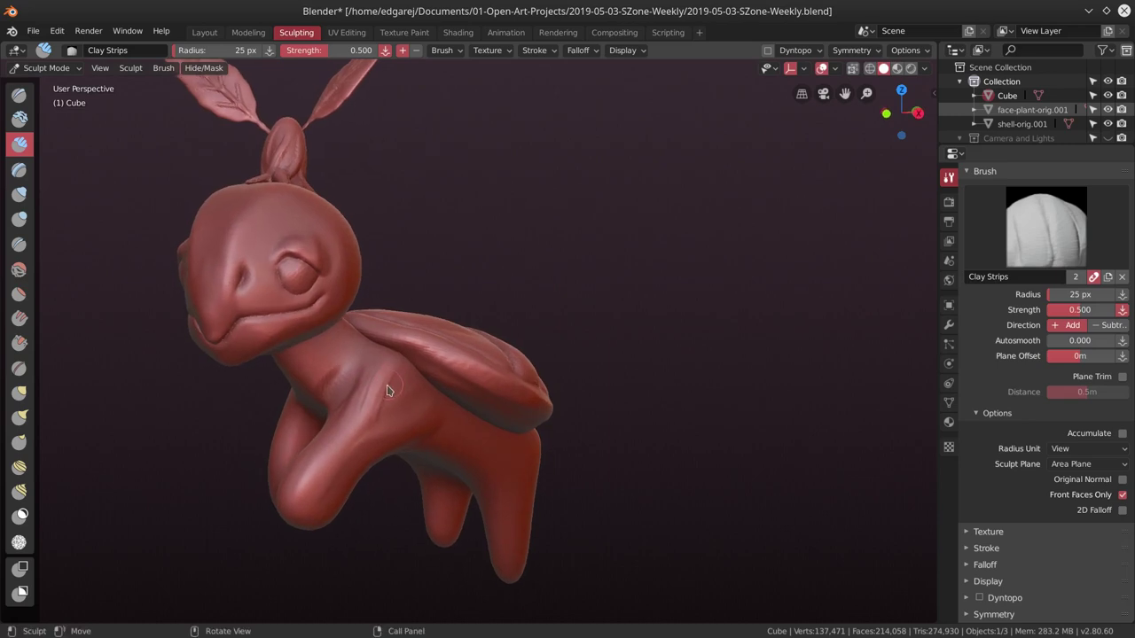
pyautogui.press('f')
pyautogui.click(399, 397)
pyautogui.moveTo(399, 397); pyautogui.dragTo(349, 404, button='middle')
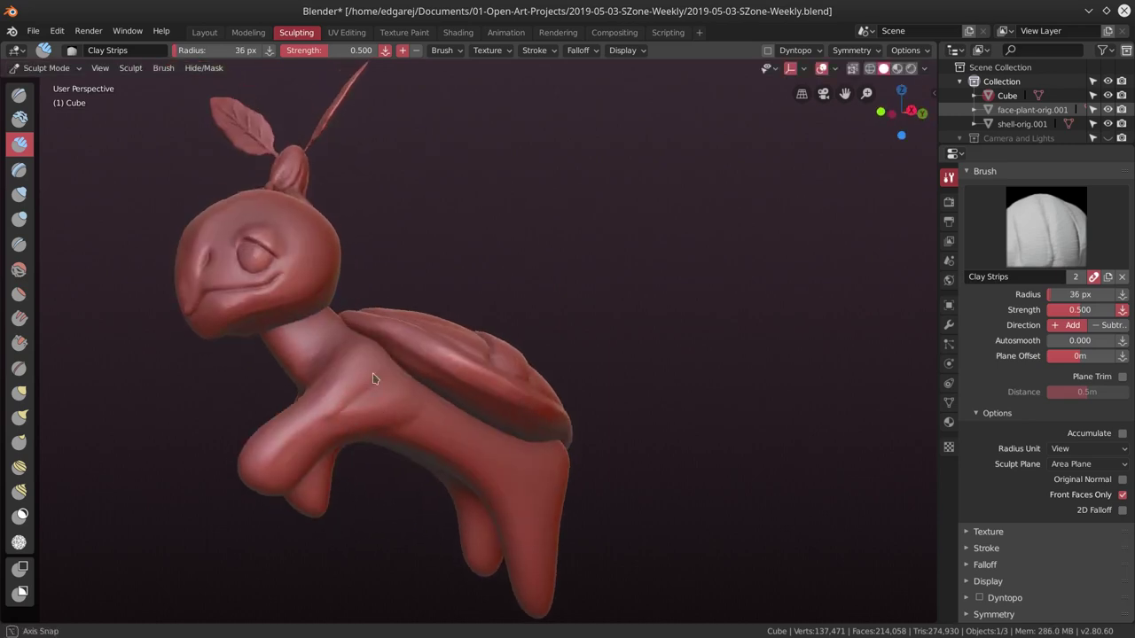
pyautogui.moveTo(348, 404); pyautogui.dragTo(362, 391)
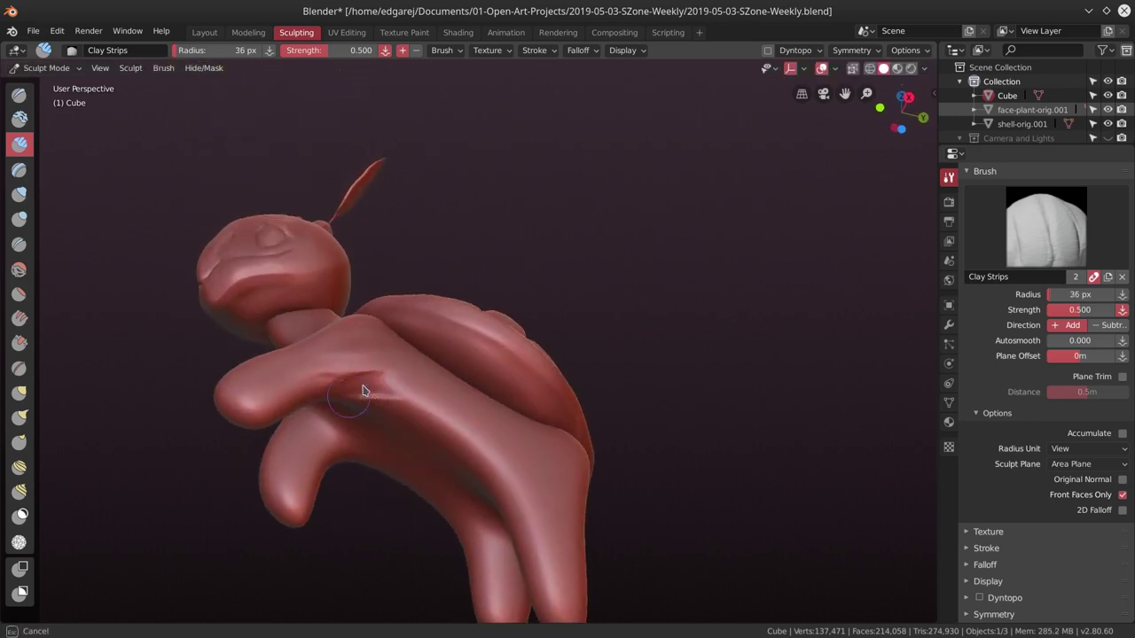
pyautogui.moveTo(393, 367); pyautogui.dragTo(314, 435, button='middle')
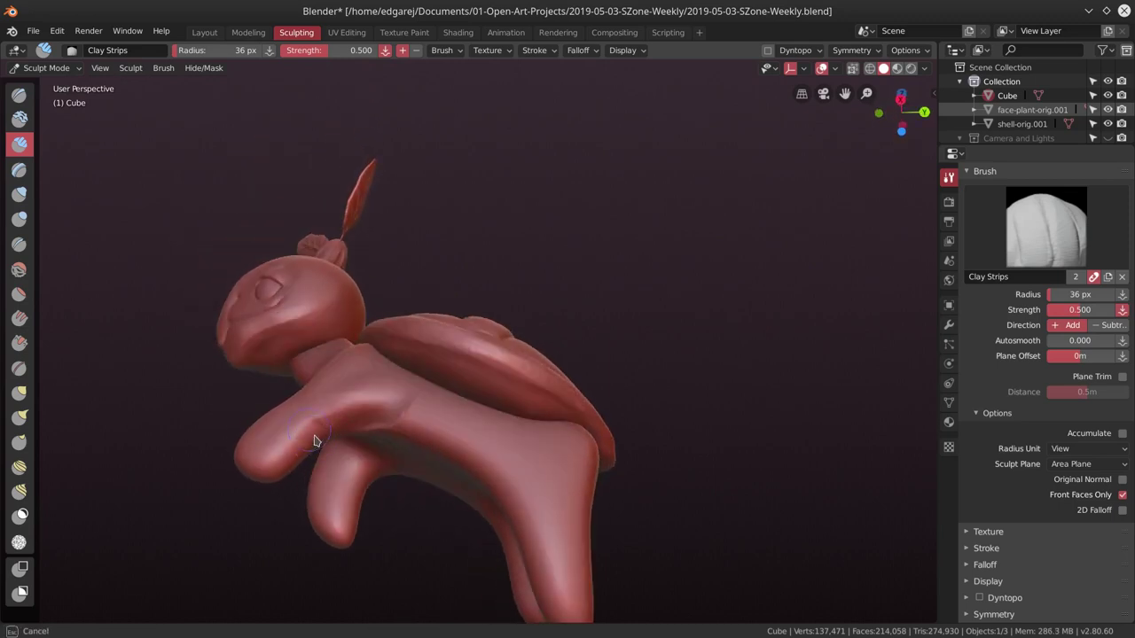
# Shrink the brush to 22 px, then revert the file to its saved state.
pyautogui.press('f')
pyautogui.click(312, 427)
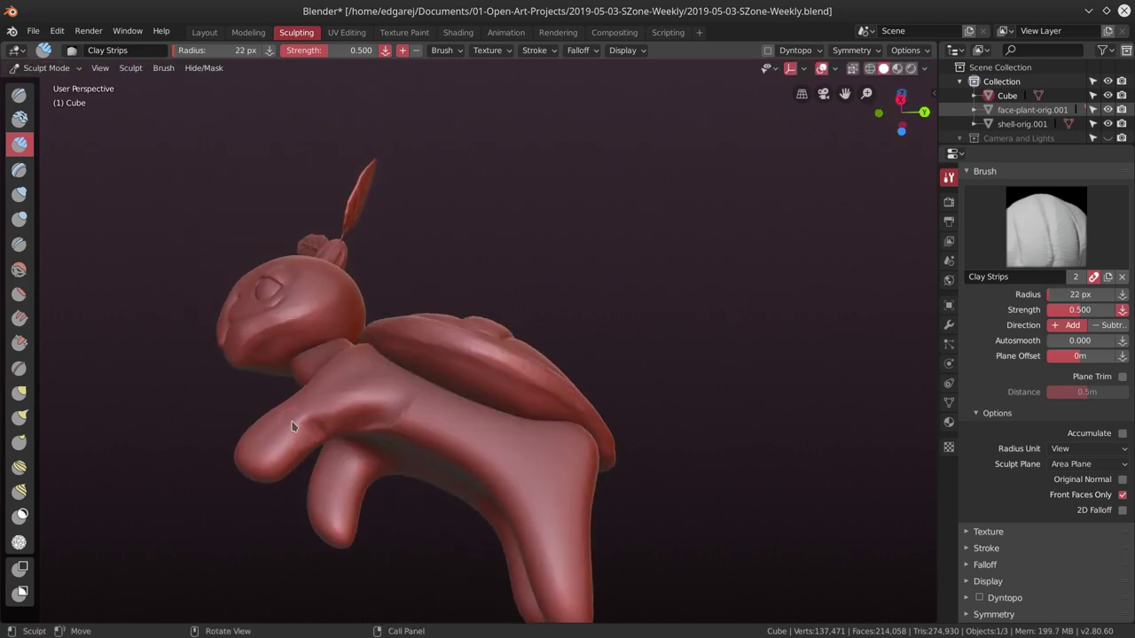
pyautogui.click(33, 31)
pyautogui.click(44, 92)
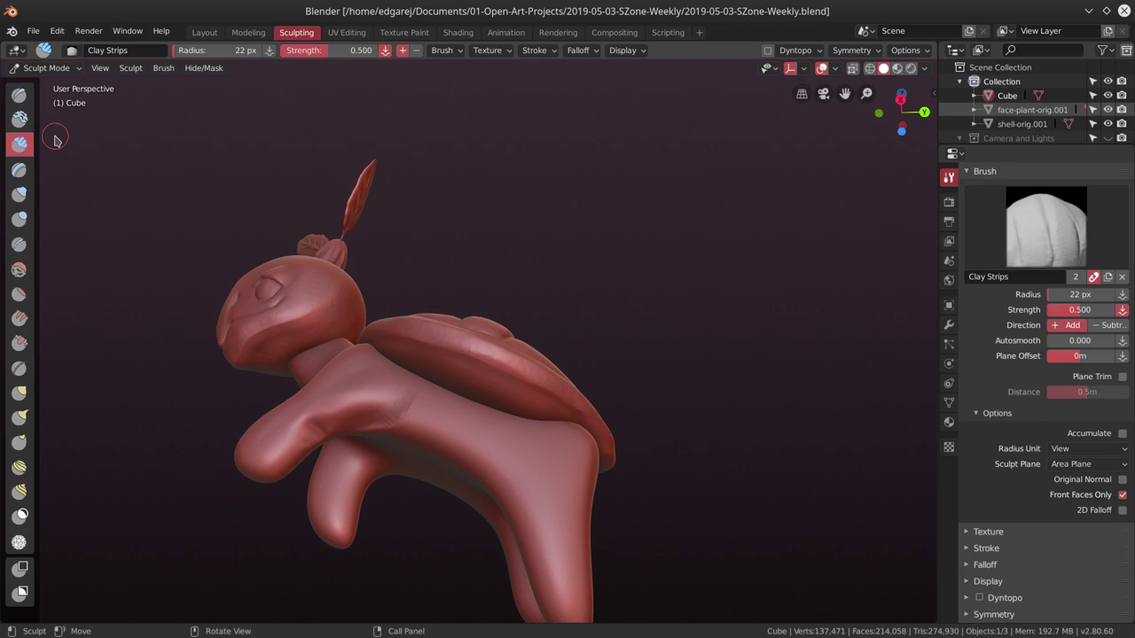
pyautogui.moveTo(415, 437)
pyautogui.mouseDown(button='middle')
pyautogui.moveTo(372, 355)
pyautogui.moveTo(510, 266)
pyautogui.mouseUp(button='middle')
# Turn on Dyntopo and set the brush radius to 36 px.
pyautogui.click(797, 51)
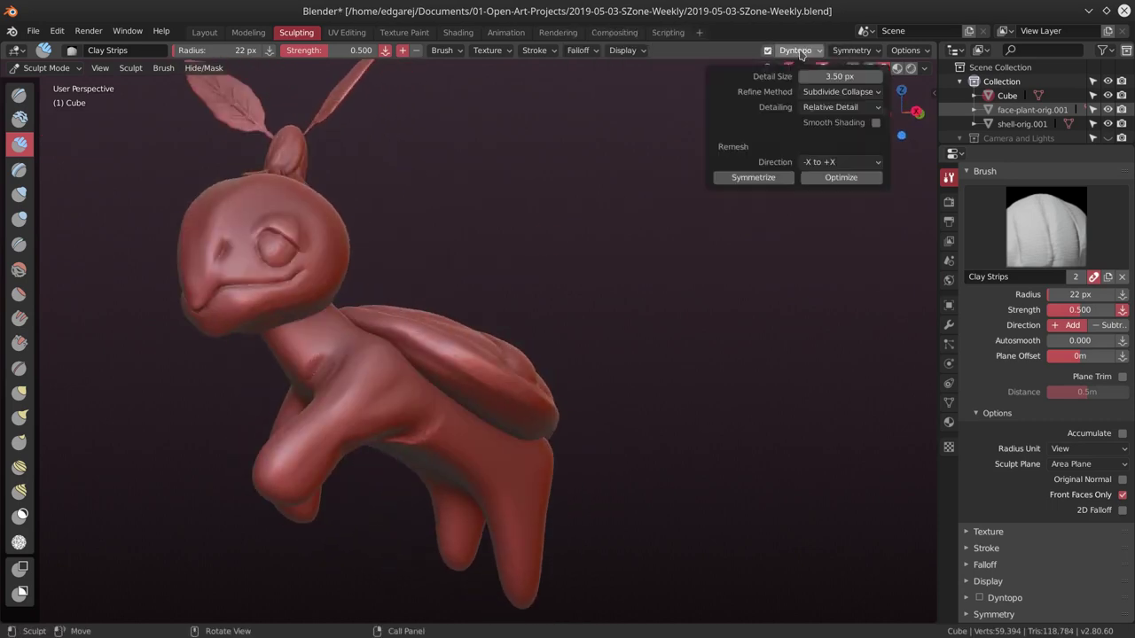
pyautogui.scroll(3, 486, 346)
pyautogui.press('f')
pyautogui.click(285, 350)
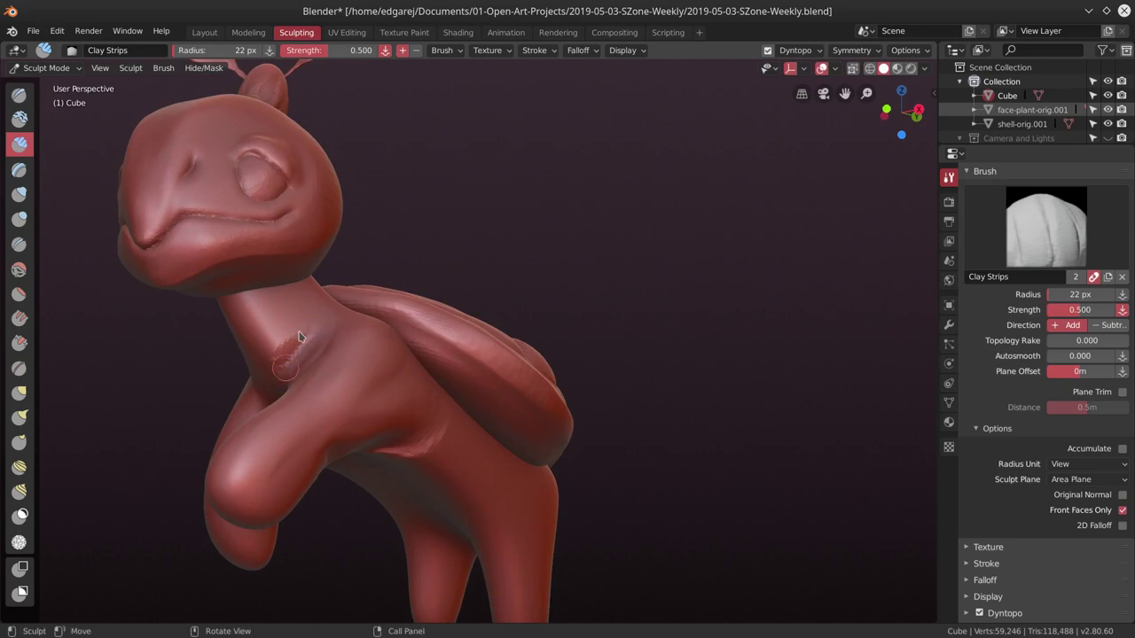
pyautogui.moveTo(286, 350); pyautogui.dragTo(235, 312, button='middle')
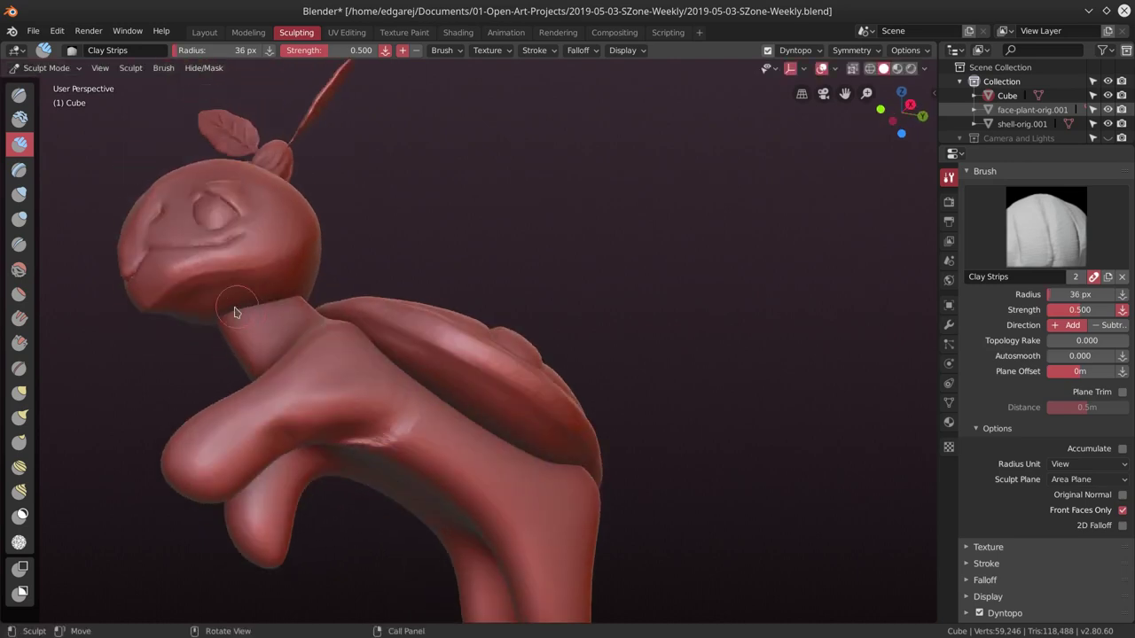
# Use the Blob brush to add bulges along the neck and chest, viewing the head from several sides.
pyautogui.moveTo(244, 310); pyautogui.dragTo(252, 315)
pyautogui.press('b')
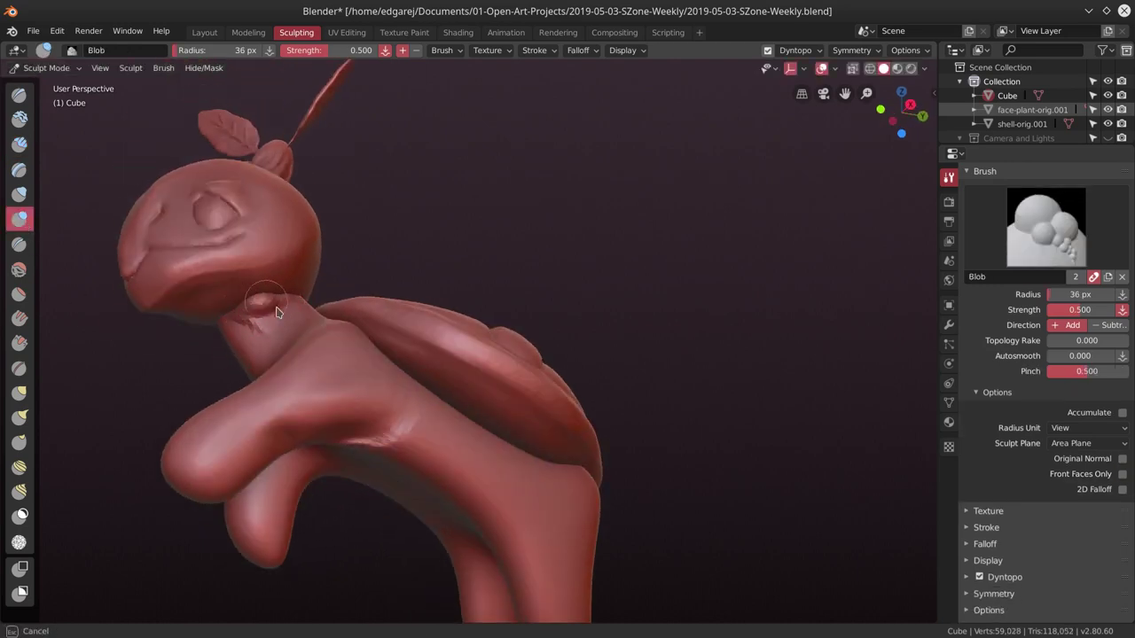
pyautogui.click(276, 312)
pyautogui.moveTo(278, 316)
pyautogui.mouseDown(button='middle')
pyautogui.moveTo(547, 286)
pyautogui.moveTo(611, 211)
pyautogui.mouseUp(button='middle')
pyautogui.moveTo(612, 211)
pyautogui.mouseDown()
pyautogui.moveTo(643, 218)
pyautogui.moveTo(623, 238)
pyautogui.moveTo(663, 215)
pyautogui.mouseUp()
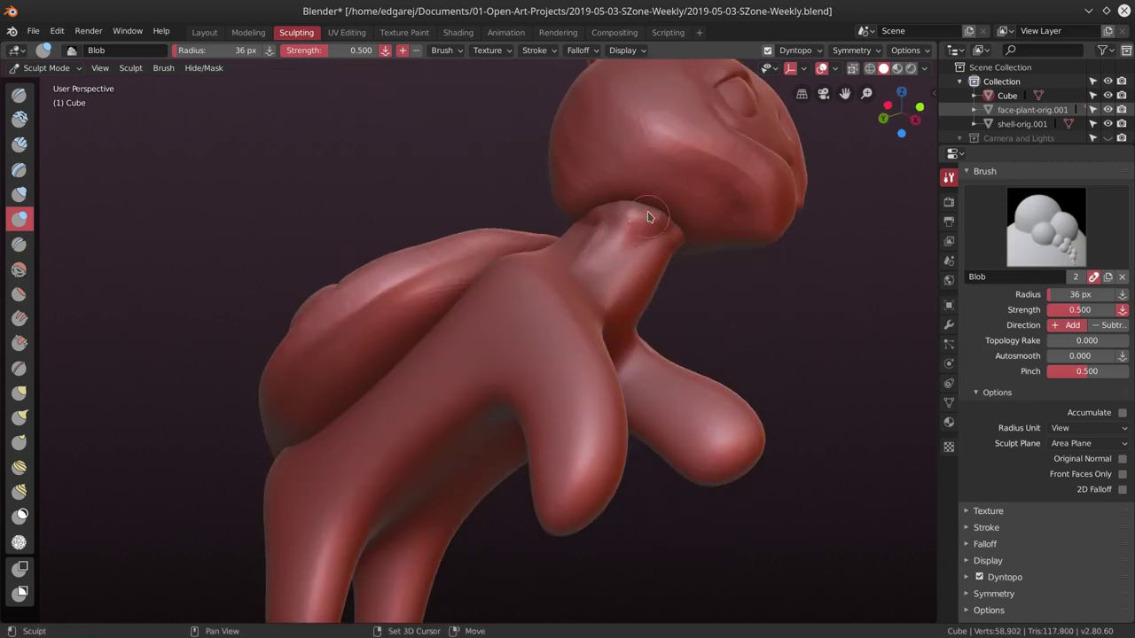
pyautogui.moveTo(663, 214)
pyautogui.mouseDown(button='middle')
pyautogui.moveTo(683, 348)
pyautogui.moveTo(492, 448)
pyautogui.mouseUp(button='middle')
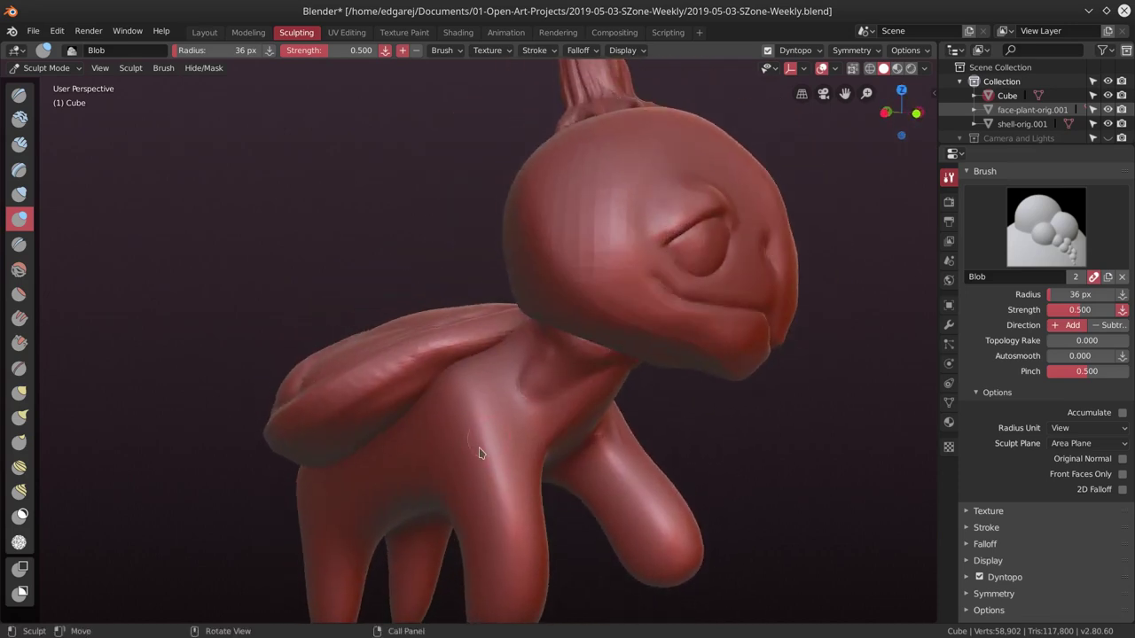
pyautogui.moveTo(491, 448)
pyautogui.mouseDown()
pyautogui.moveTo(501, 395)
pyautogui.moveTo(463, 395)
pyautogui.moveTo(471, 365)
pyautogui.mouseUp()
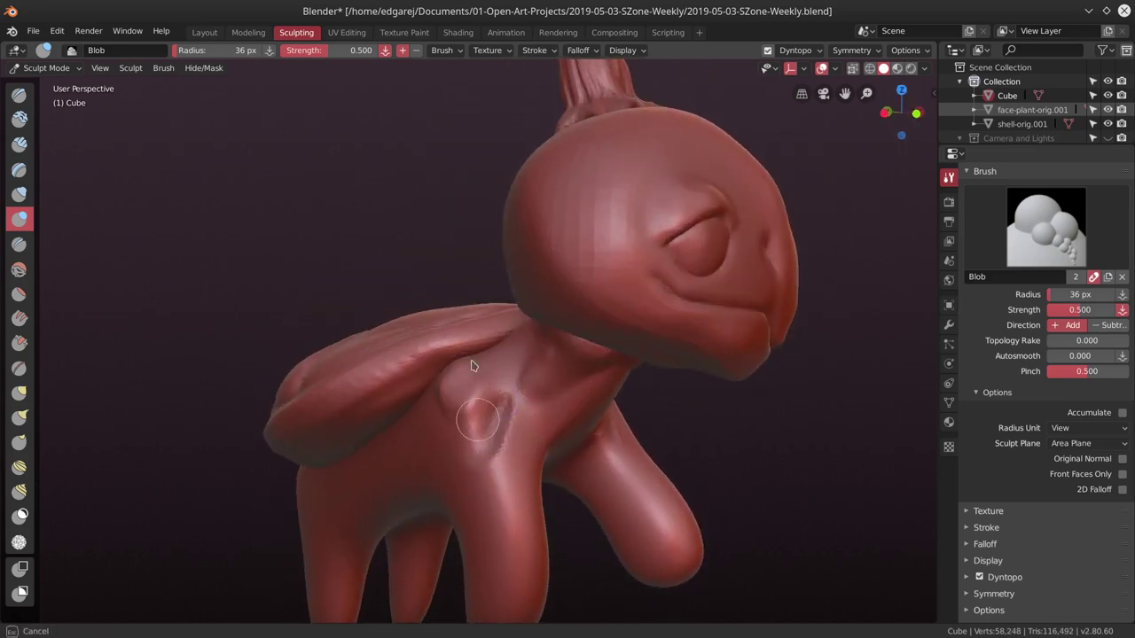
pyautogui.moveTo(469, 377)
pyautogui.mouseDown(button='middle')
pyautogui.moveTo(473, 387)
pyautogui.moveTo(432, 391)
pyautogui.mouseUp(button='middle')
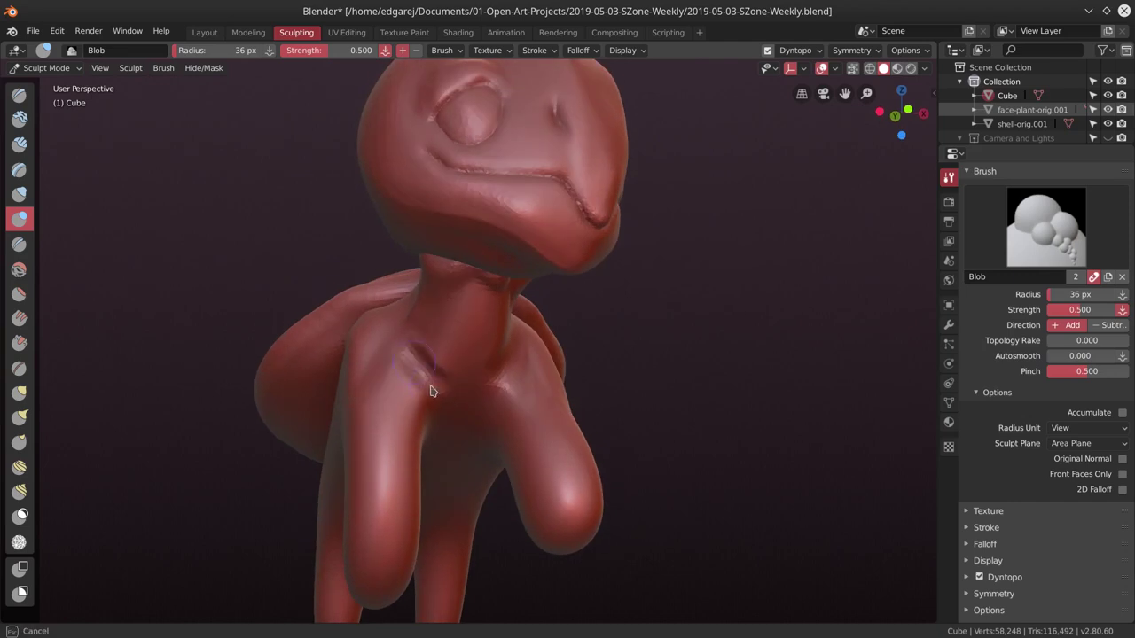
pyautogui.moveTo(434, 363); pyautogui.dragTo(464, 304)
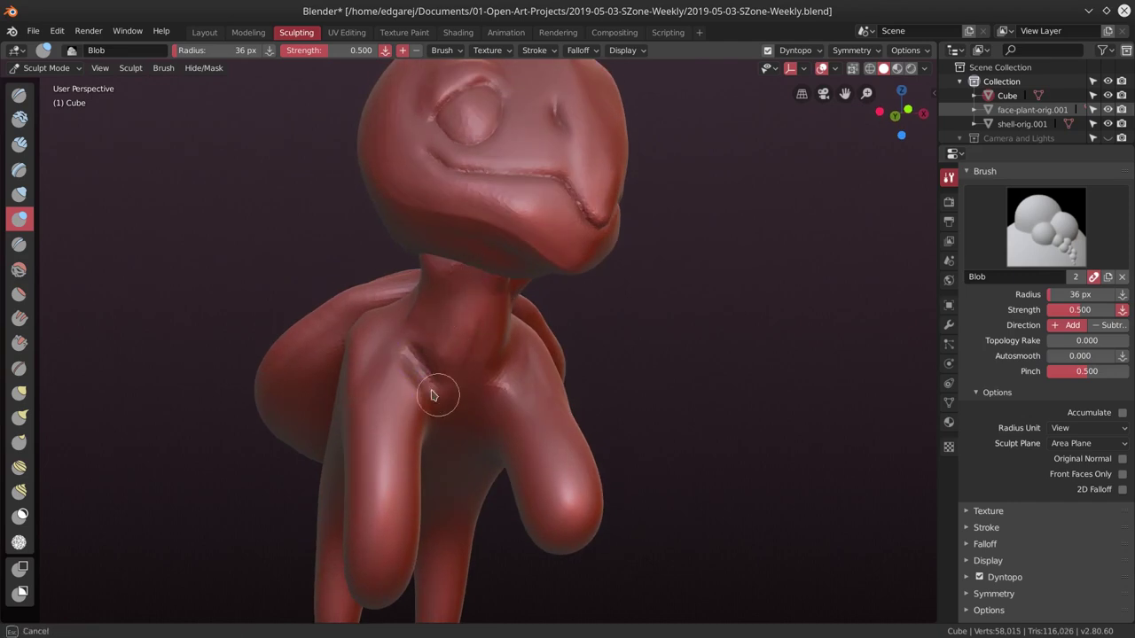
# Add Blob strokes to the chest, arm and lower body, undoing one stray dab.
pyautogui.moveTo(433, 395)
pyautogui.mouseDown(button='middle')
pyautogui.moveTo(225, 323)
pyautogui.moveTo(364, 403)
pyautogui.moveTo(354, 461)
pyautogui.mouseUp(button='middle')
pyautogui.moveTo(342, 470); pyautogui.dragTo(398, 377)
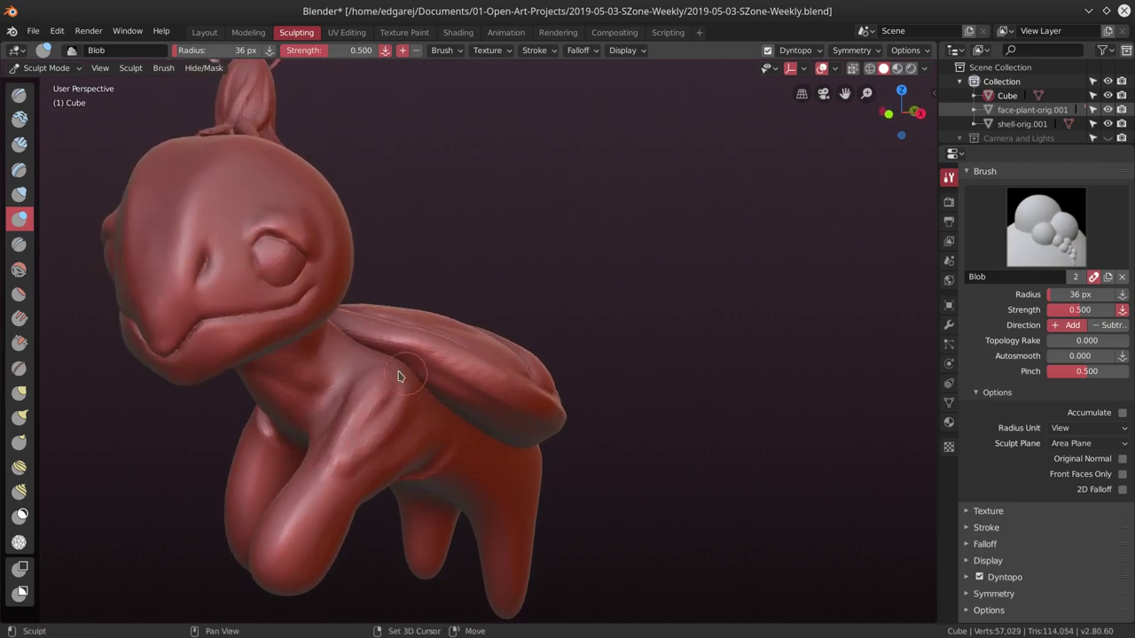
pyautogui.moveTo(383, 378)
pyautogui.mouseDown(button='middle')
pyautogui.moveTo(345, 423)
pyautogui.moveTo(385, 415)
pyautogui.moveTo(259, 409)
pyautogui.moveTo(310, 413)
pyautogui.mouseUp(button='middle')
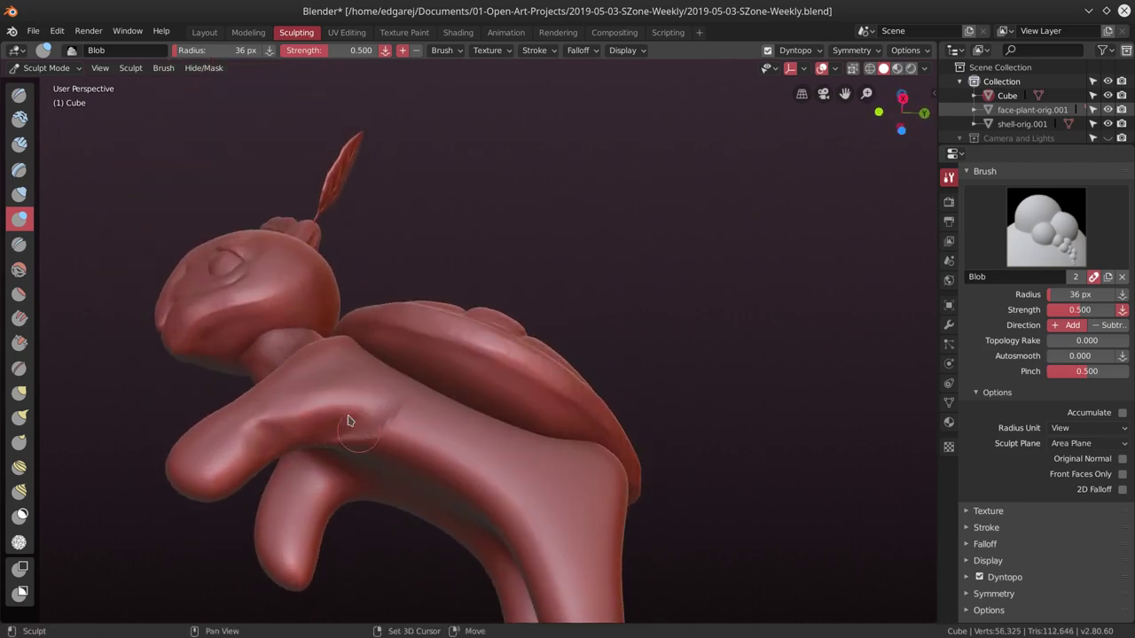
pyautogui.moveTo(310, 412)
pyautogui.mouseDown()
pyautogui.moveTo(368, 390)
pyautogui.moveTo(390, 399)
pyautogui.moveTo(325, 406)
pyautogui.mouseUp()
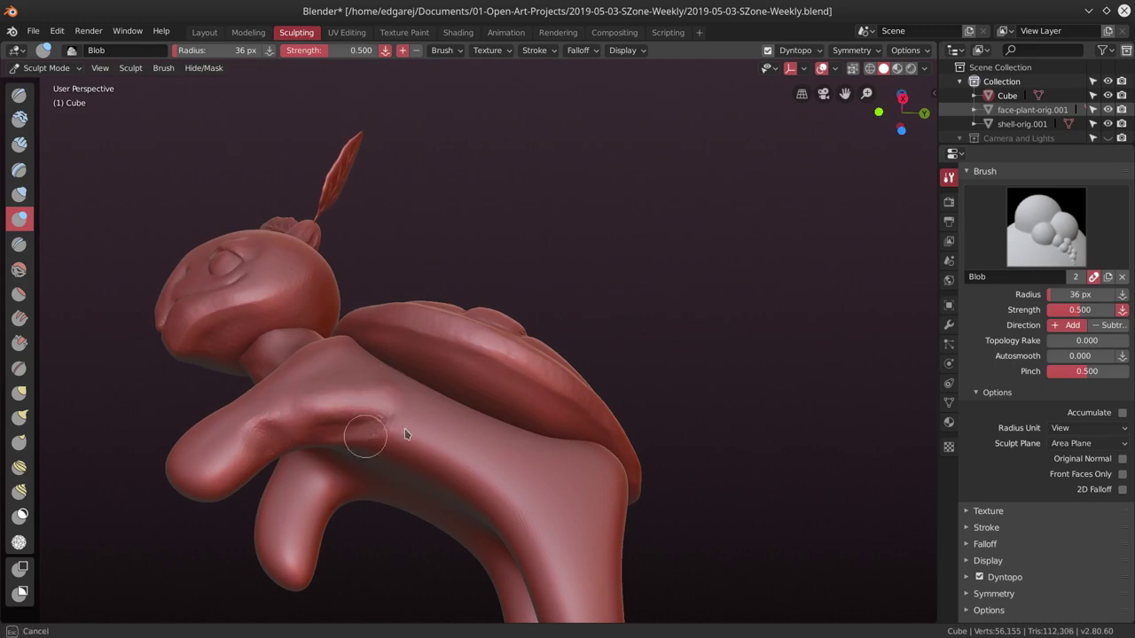
pyautogui.moveTo(404, 433); pyautogui.dragTo(441, 428, button='middle')
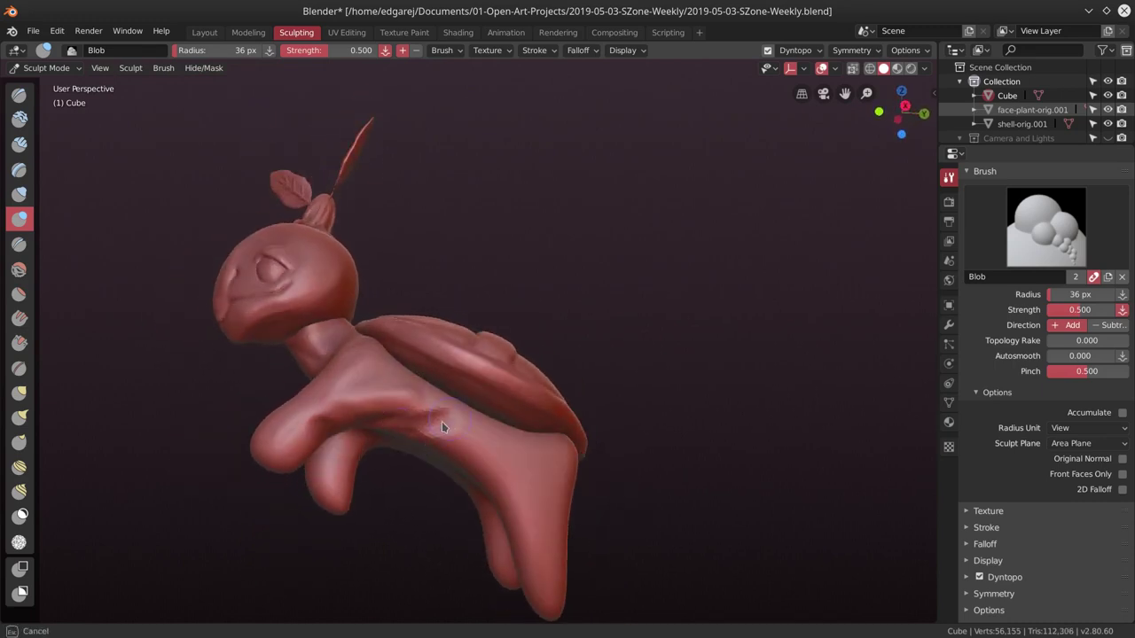
pyautogui.click(442, 427)
pyautogui.hotkey('ctrl', 'z')
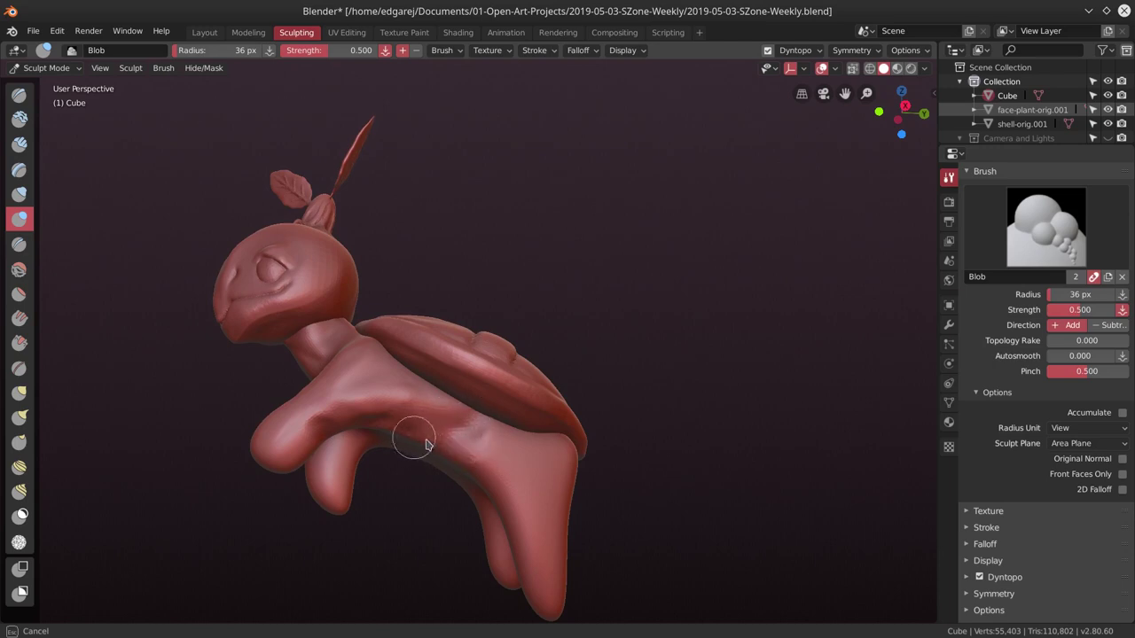
pyautogui.moveTo(483, 461); pyautogui.dragTo(514, 495)
pyautogui.moveTo(404, 432)
pyautogui.mouseDown(button='middle')
pyautogui.moveTo(519, 476)
pyautogui.moveTo(524, 451)
pyautogui.moveTo(495, 426)
pyautogui.mouseUp(button='middle')
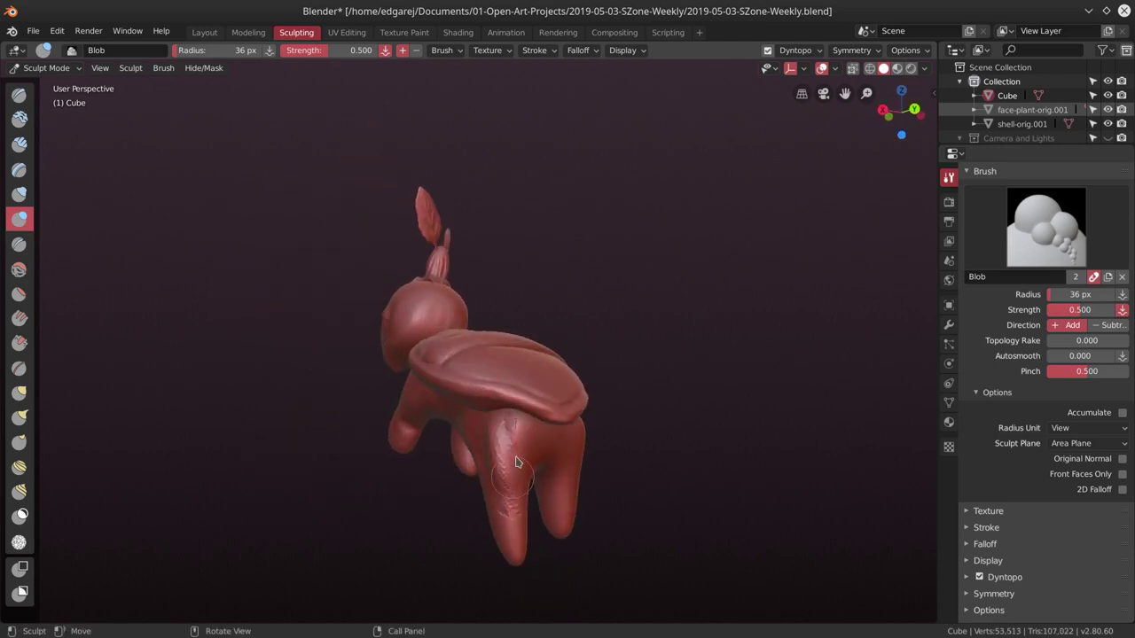
pyautogui.moveTo(509, 501)
pyautogui.mouseDown(button='middle')
pyautogui.moveTo(544, 404)
pyautogui.moveTo(532, 434)
pyautogui.moveTo(559, 448)
pyautogui.moveTo(457, 484)
pyautogui.moveTo(580, 459)
pyautogui.moveTo(579, 471)
pyautogui.moveTo(484, 466)
pyautogui.moveTo(506, 410)
pyautogui.mouseUp(button='middle')
# Smooth the creature's chest with a 65 px brush.
pyautogui.hotkey('shift', 's')
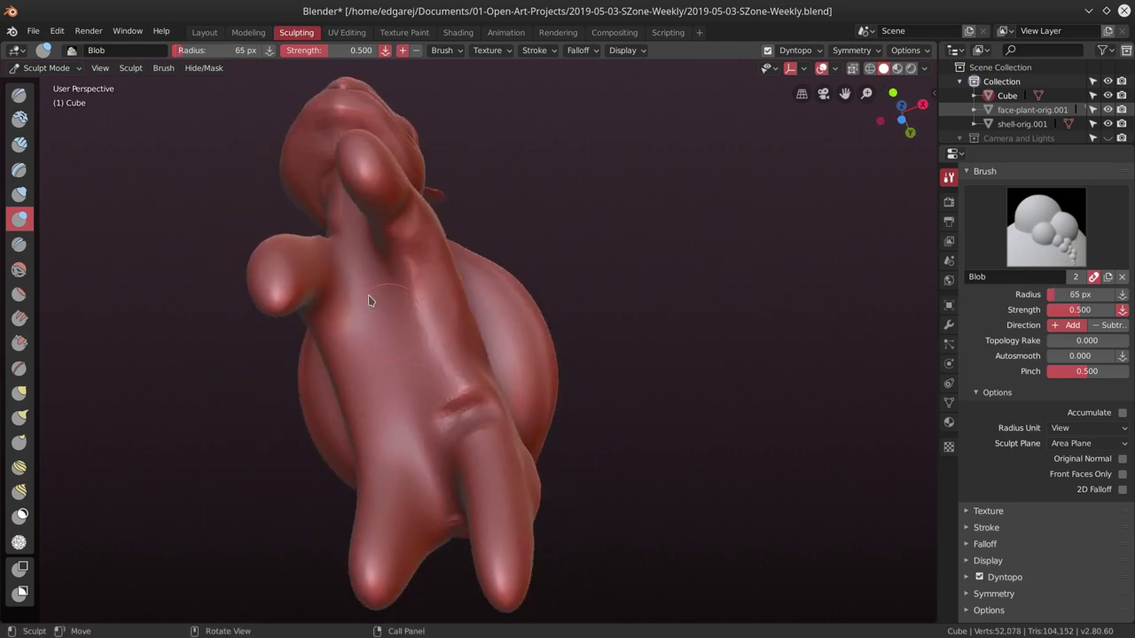
pyautogui.press('f')
pyautogui.click(362, 323)
pyautogui.moveTo(362, 324); pyautogui.dragTo(417, 325)
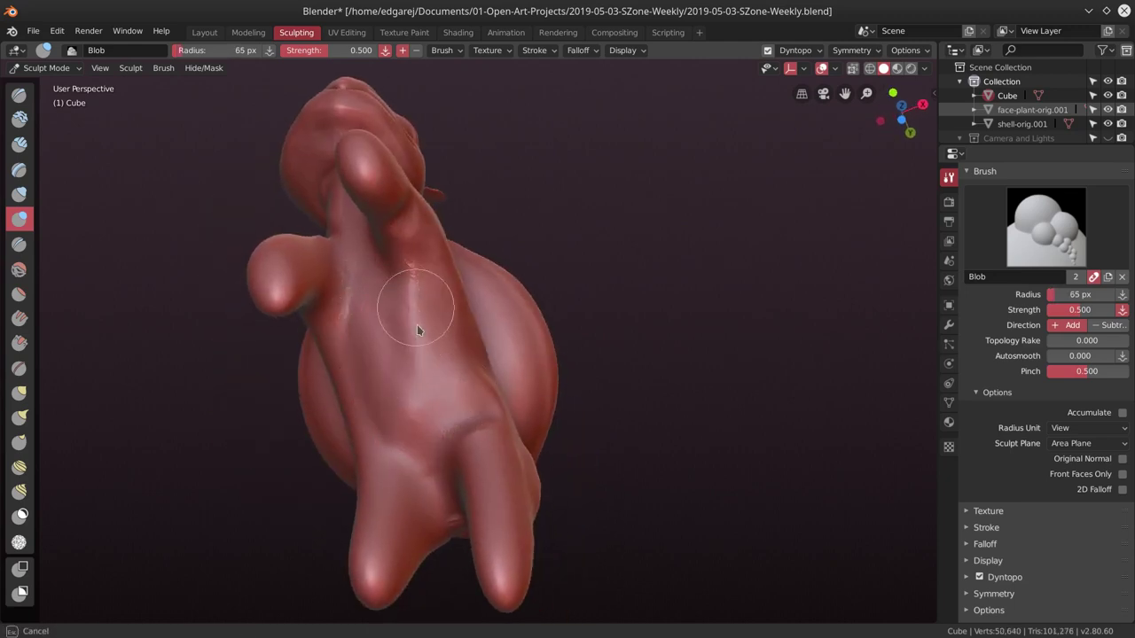
pyautogui.moveTo(459, 363)
pyautogui.mouseDown(button='middle')
pyautogui.moveTo(544, 447)
pyautogui.moveTo(523, 476)
pyautogui.moveTo(526, 399)
pyautogui.moveTo(553, 438)
pyautogui.moveTo(534, 425)
pyautogui.moveTo(629, 413)
pyautogui.moveTo(553, 333)
pyautogui.mouseUp(button='middle')
# Shrink the brush to 33 px and reshape the shoulder and neck area.
pyautogui.press('f')
pyautogui.click(517, 482)
pyautogui.moveTo(553, 333)
pyautogui.mouseDown()
pyautogui.moveTo(532, 337)
pyautogui.moveTo(506, 257)
pyautogui.moveTo(531, 380)
pyautogui.moveTo(538, 284)
pyautogui.mouseUp()
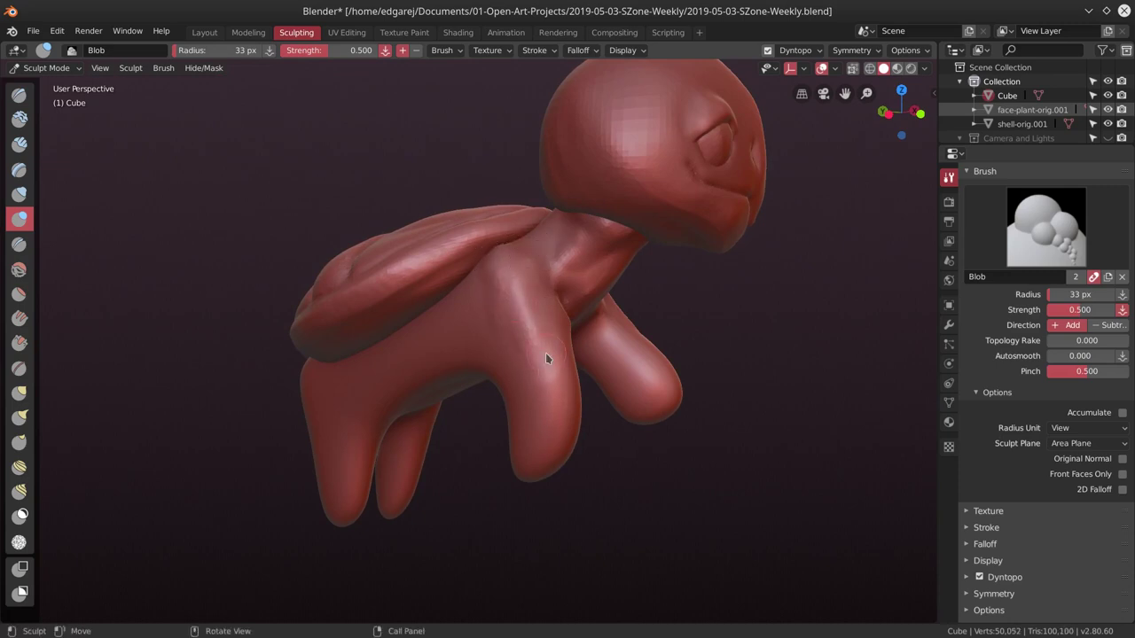
pyautogui.moveTo(545, 358)
pyautogui.mouseDown(button='middle')
pyautogui.moveTo(650, 241)
pyautogui.moveTo(646, 324)
pyautogui.moveTo(612, 368)
pyautogui.moveTo(455, 309)
pyautogui.moveTo(583, 331)
pyautogui.mouseUp(button='middle')
# Build up the neck, shoulders and legs with Clay Strips, orbiting the creature to reach all sides.
pyautogui.press('c')
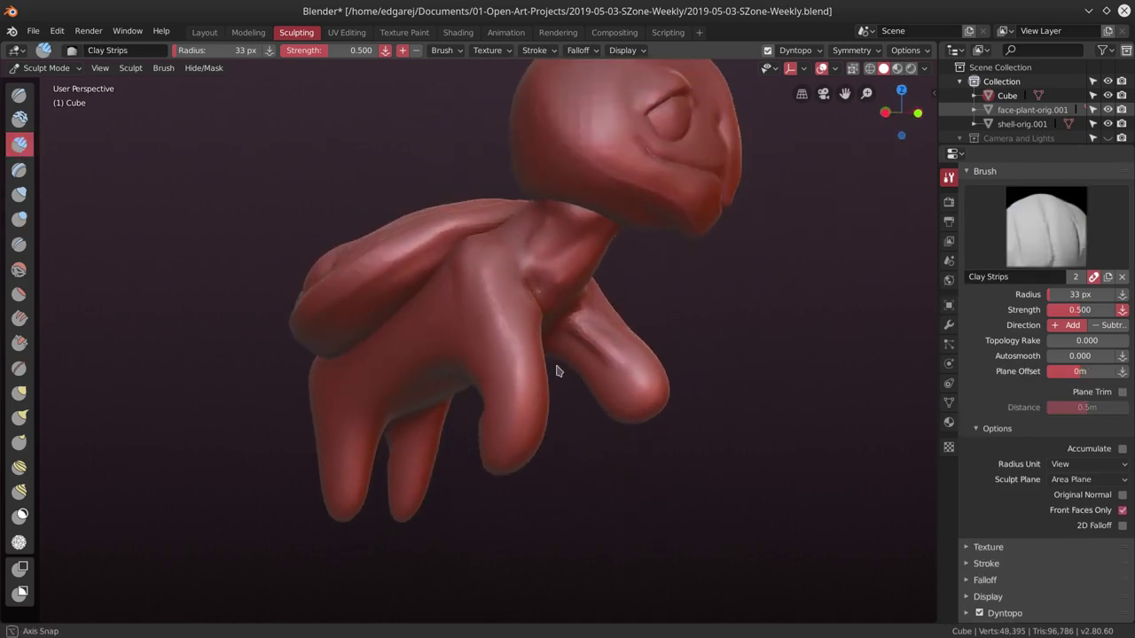
pyautogui.moveTo(494, 292); pyautogui.dragTo(577, 336)
pyautogui.moveTo(600, 361)
pyautogui.mouseDown(button='middle')
pyautogui.moveTo(612, 292)
pyautogui.moveTo(527, 315)
pyautogui.moveTo(519, 293)
pyautogui.moveTo(514, 315)
pyautogui.mouseUp(button='middle')
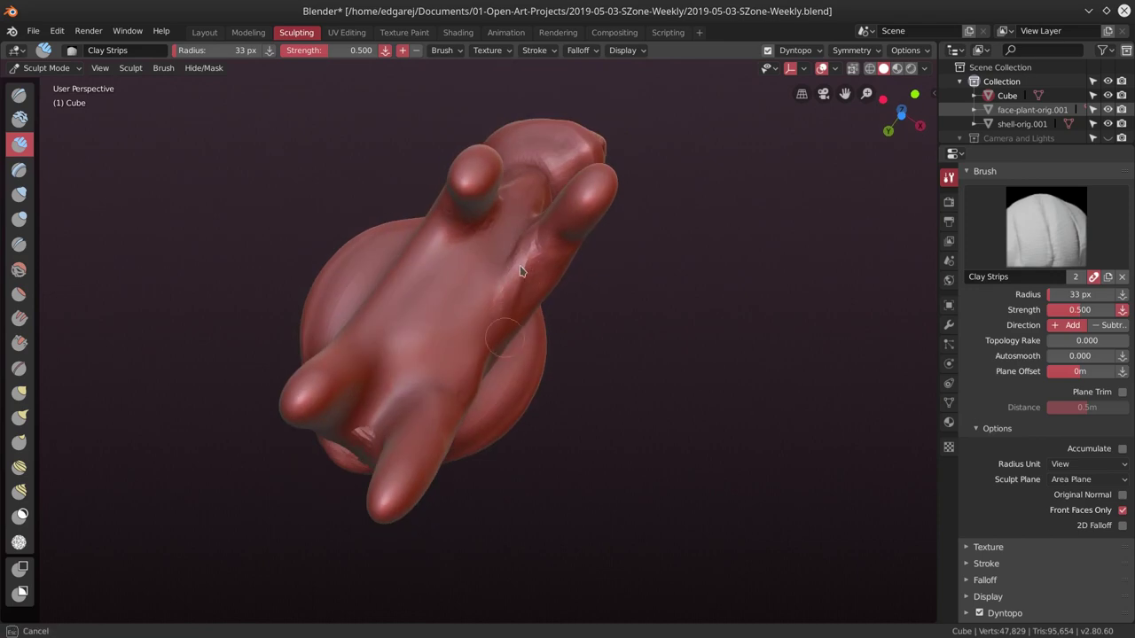
pyautogui.moveTo(512, 310); pyautogui.dragTo(533, 237)
pyautogui.moveTo(533, 236)
pyautogui.mouseDown(button='middle')
pyautogui.moveTo(539, 266)
pyautogui.moveTo(506, 311)
pyautogui.moveTo(484, 168)
pyautogui.mouseUp(button='middle')
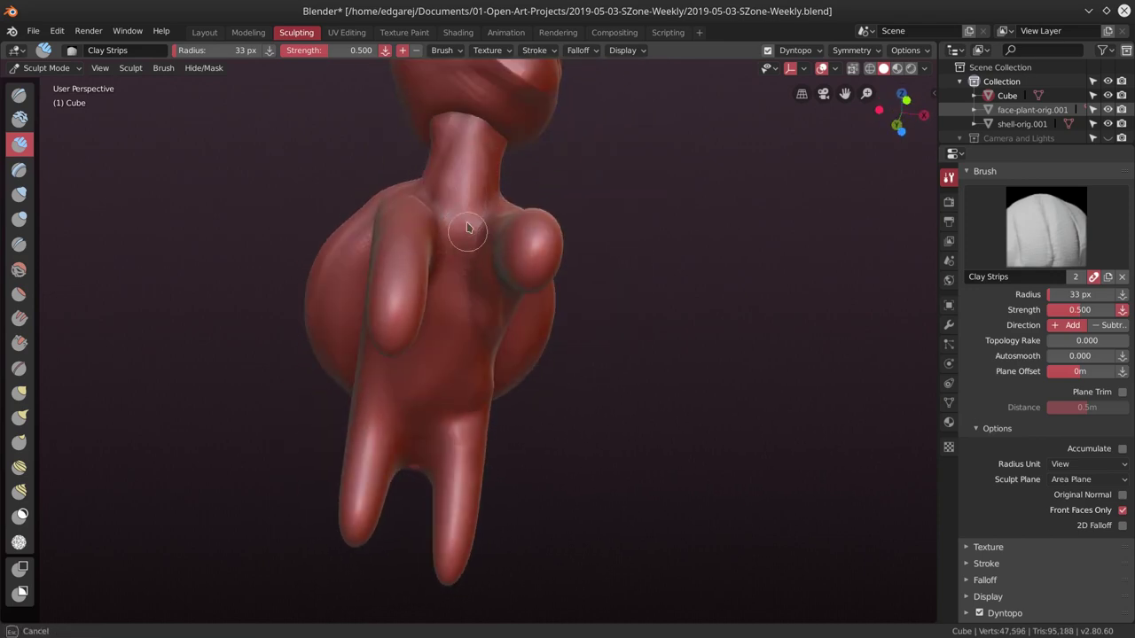
pyautogui.moveTo(468, 228)
pyautogui.mouseDown(button='middle')
pyautogui.moveTo(393, 260)
pyautogui.moveTo(335, 257)
pyautogui.moveTo(405, 266)
pyautogui.moveTo(384, 375)
pyautogui.mouseUp(button='middle')
pyautogui.moveTo(419, 319)
pyautogui.mouseDown(button='middle')
pyautogui.moveTo(550, 350)
pyautogui.moveTo(426, 414)
pyautogui.mouseUp(button='middle')
pyautogui.moveTo(431, 343)
pyautogui.mouseDown(button='middle')
pyautogui.moveTo(552, 286)
pyautogui.moveTo(577, 380)
pyautogui.moveTo(628, 387)
pyautogui.moveTo(514, 461)
pyautogui.moveTo(570, 405)
pyautogui.moveTo(476, 481)
pyautogui.moveTo(461, 473)
pyautogui.moveTo(473, 435)
pyautogui.moveTo(453, 481)
pyautogui.moveTo(572, 451)
pyautogui.mouseUp(button='middle')
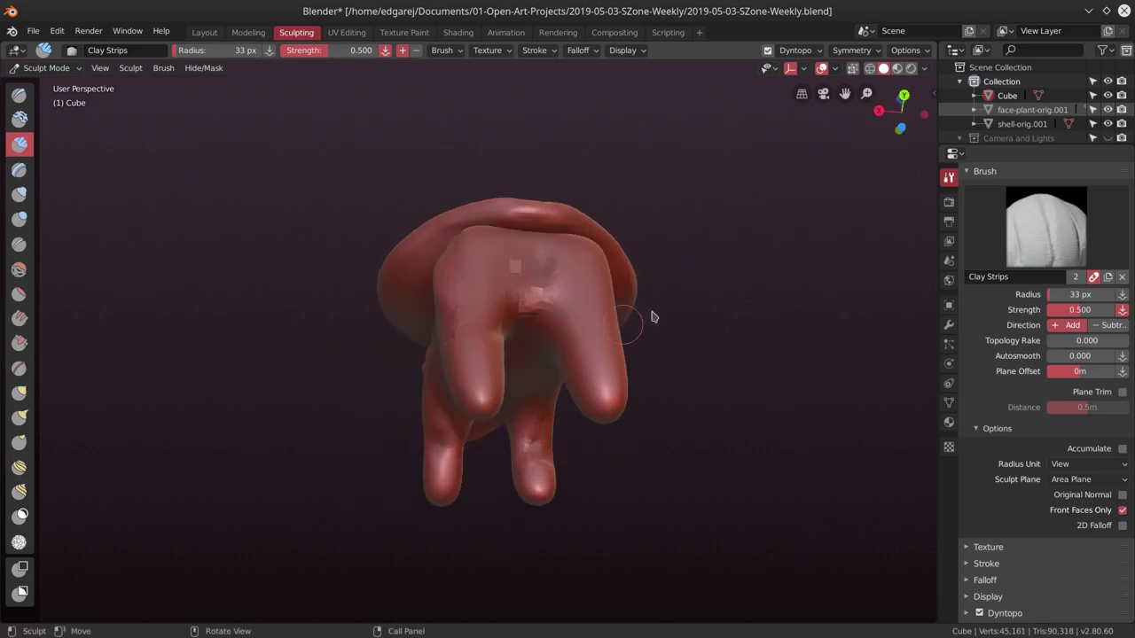
pyautogui.moveTo(651, 316)
pyautogui.mouseDown(button='middle')
pyautogui.moveTo(558, 398)
pyautogui.moveTo(608, 482)
pyautogui.moveTo(452, 435)
pyautogui.moveTo(489, 432)
pyautogui.moveTo(477, 429)
pyautogui.mouseUp(button='middle')
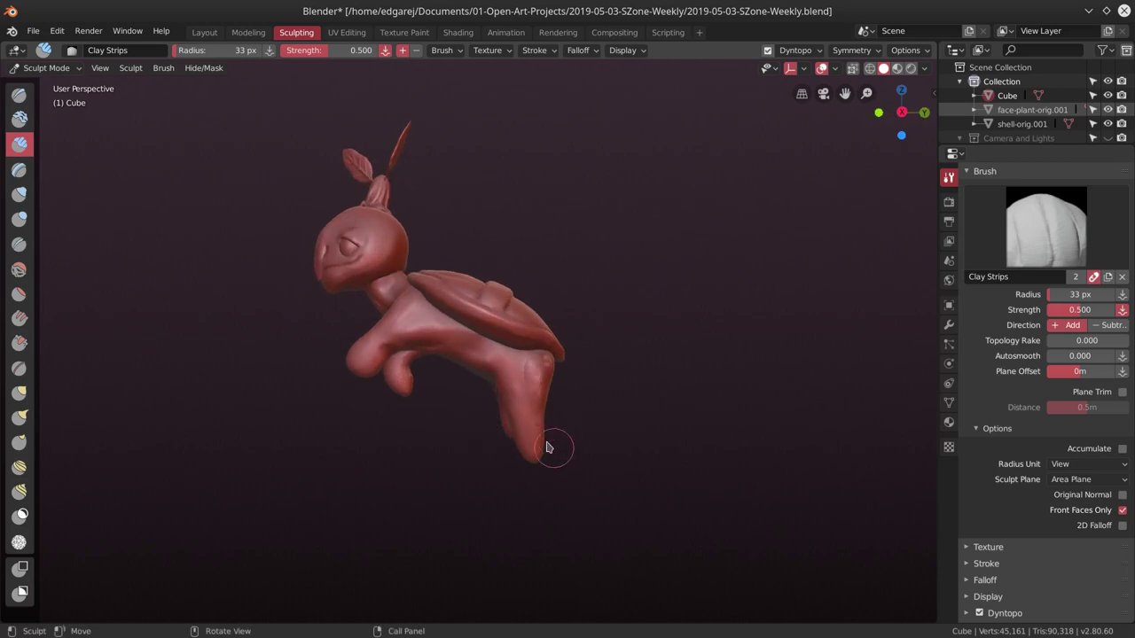
pyautogui.moveTo(514, 377); pyautogui.dragTo(515, 363, button='middle')
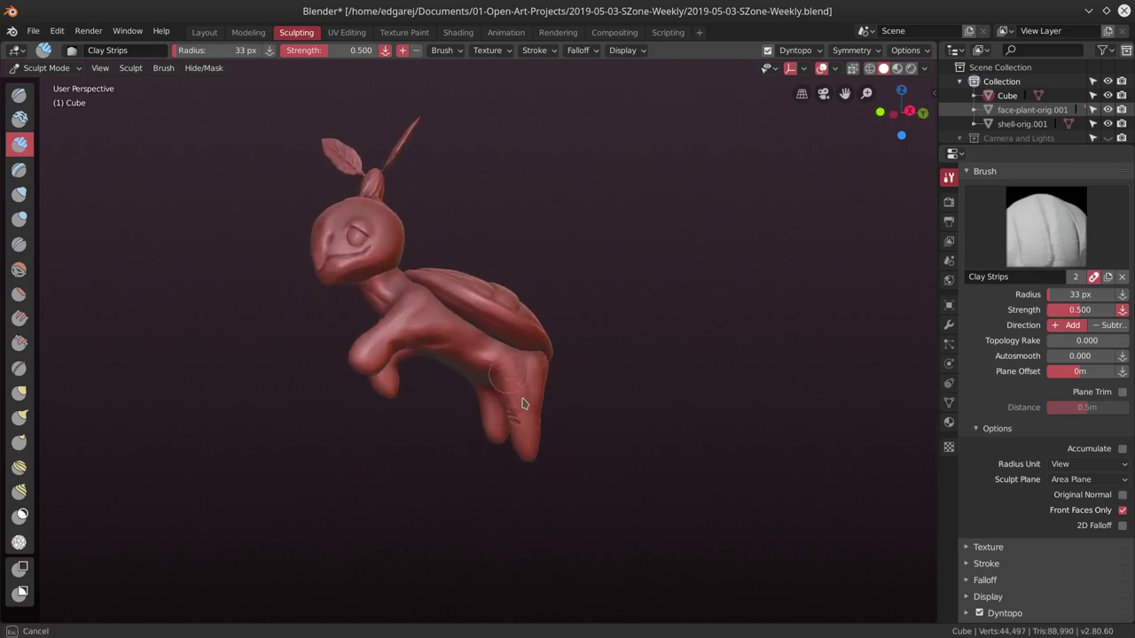
pyautogui.moveTo(522, 403)
pyautogui.mouseDown(button='middle')
pyautogui.moveTo(510, 358)
pyautogui.moveTo(504, 418)
pyautogui.moveTo(537, 299)
pyautogui.moveTo(524, 424)
pyautogui.mouseUp(button='middle')
pyautogui.moveTo(536, 367)
pyautogui.mouseDown(button='middle')
pyautogui.moveTo(504, 367)
pyautogui.moveTo(506, 385)
pyautogui.mouseUp(button='middle')
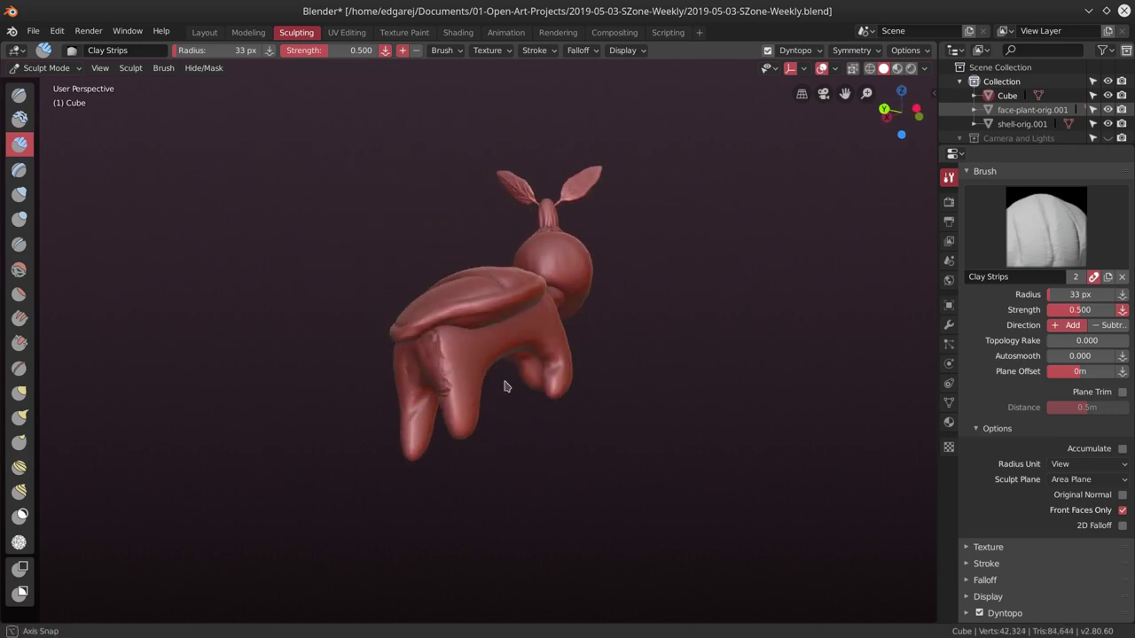
# Save the file from the Layout workspace, then return to Sculpting.
pyautogui.click(203, 32)
pyautogui.click(33, 31)
pyautogui.click(51, 137)
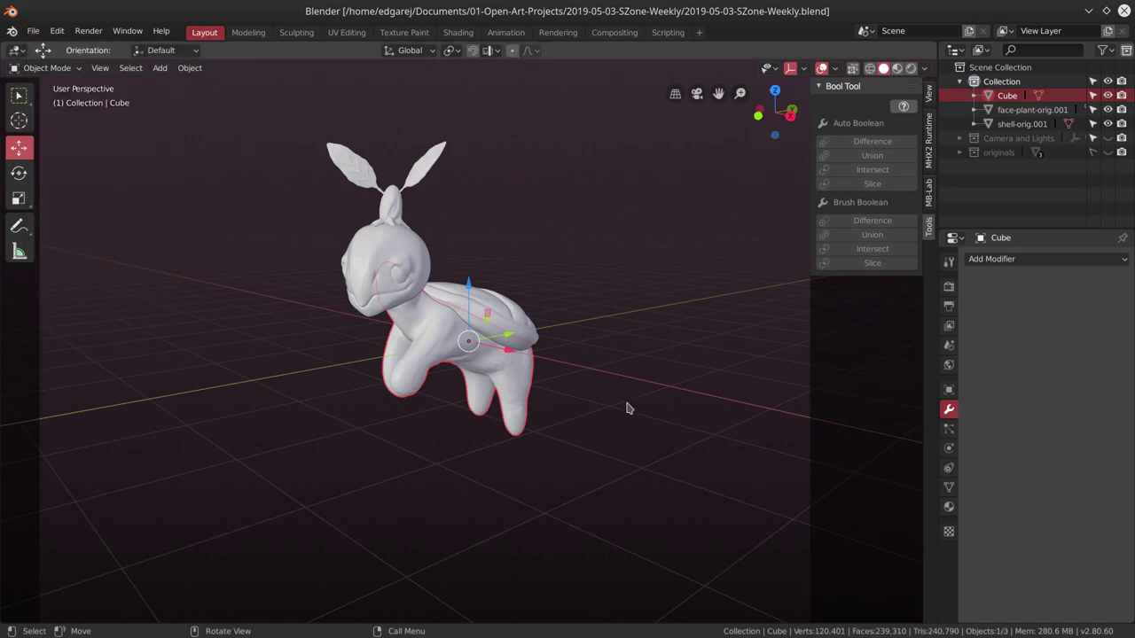
pyautogui.moveTo(627, 405); pyautogui.dragTo(611, 382, button='middle')
pyautogui.click(296, 32)
# Turn on Dyntopo and add clay strips along the right leg at 20 px.
pyautogui.moveTo(633, 468); pyautogui.dragTo(709, 469, button='middle')
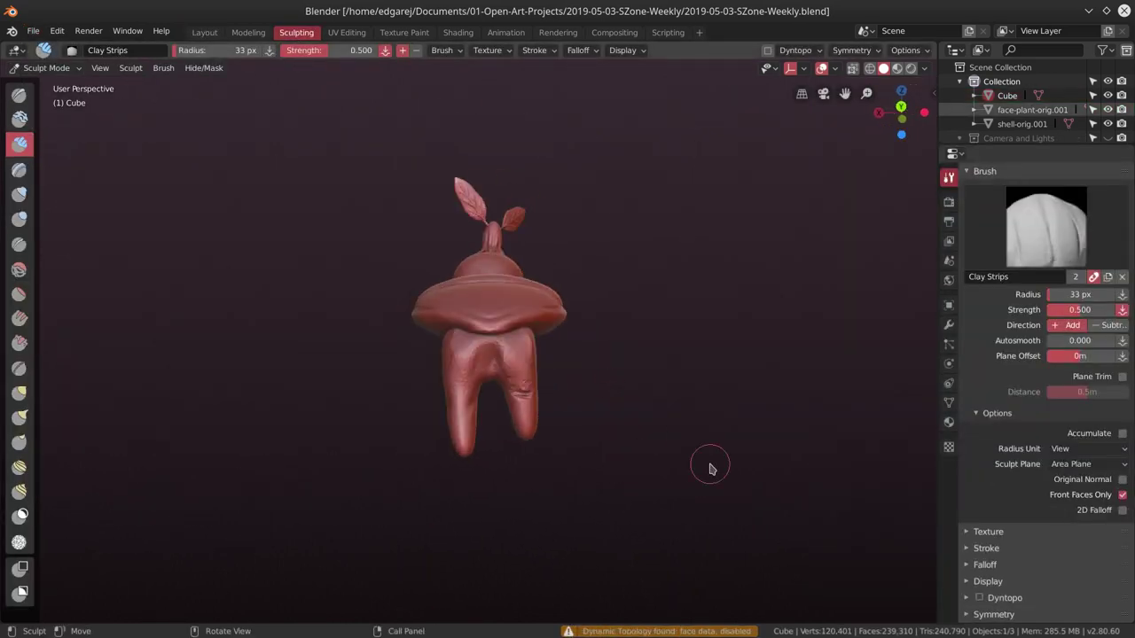
pyautogui.moveTo(523, 369)
pyautogui.mouseDown()
pyautogui.moveTo(523, 404)
pyautogui.moveTo(476, 406)
pyautogui.mouseUp()
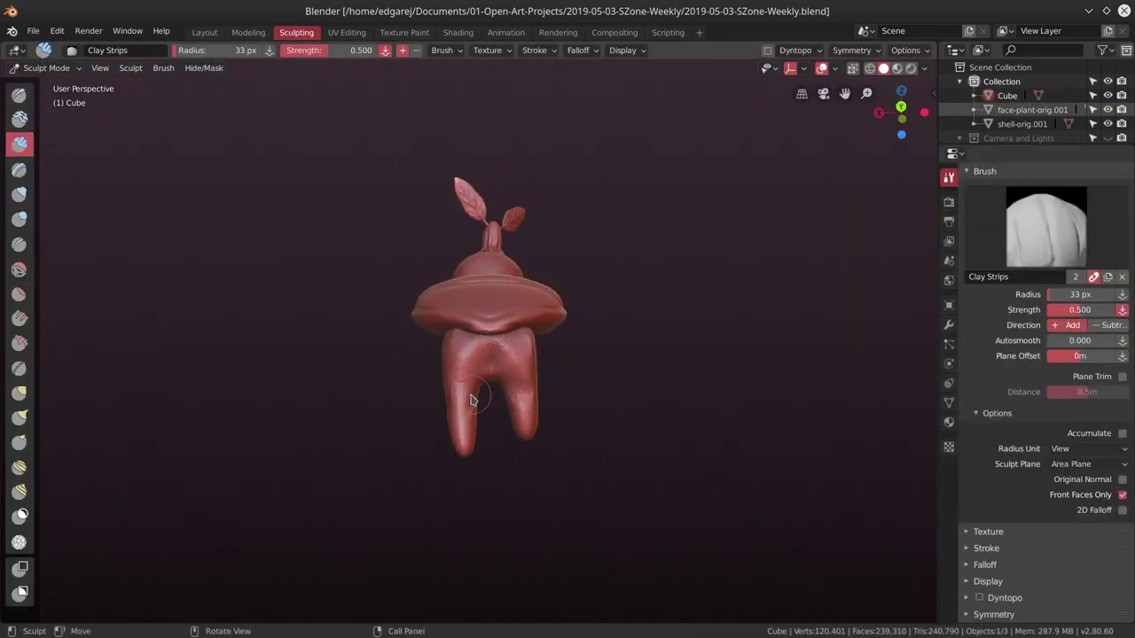
pyautogui.moveTo(477, 406); pyautogui.dragTo(420, 379, button='middle')
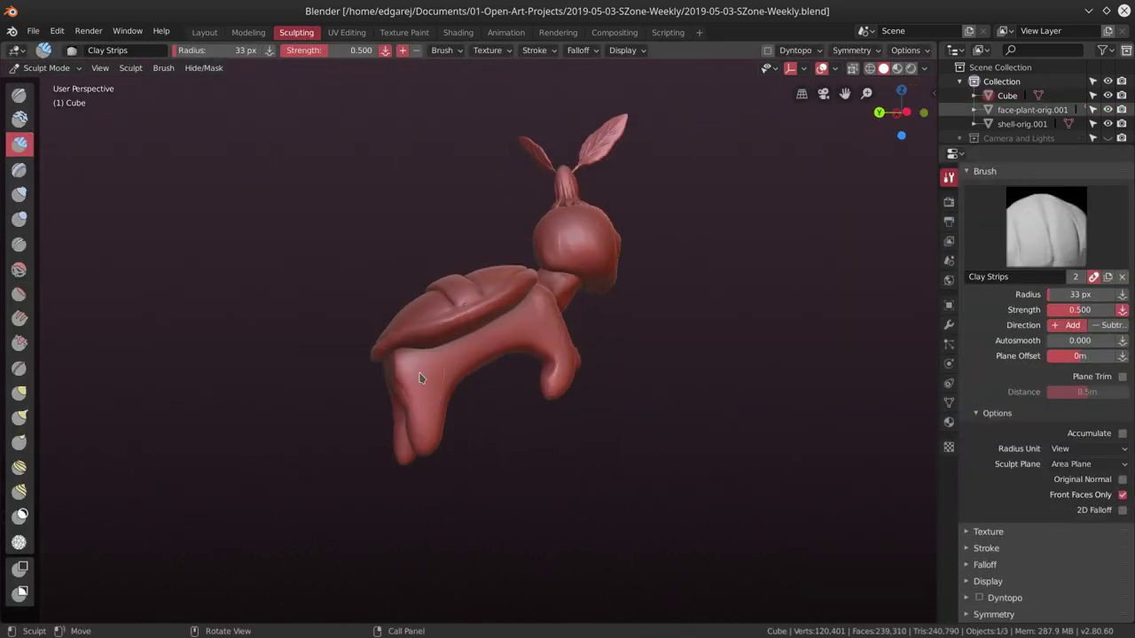
pyautogui.click(768, 49)
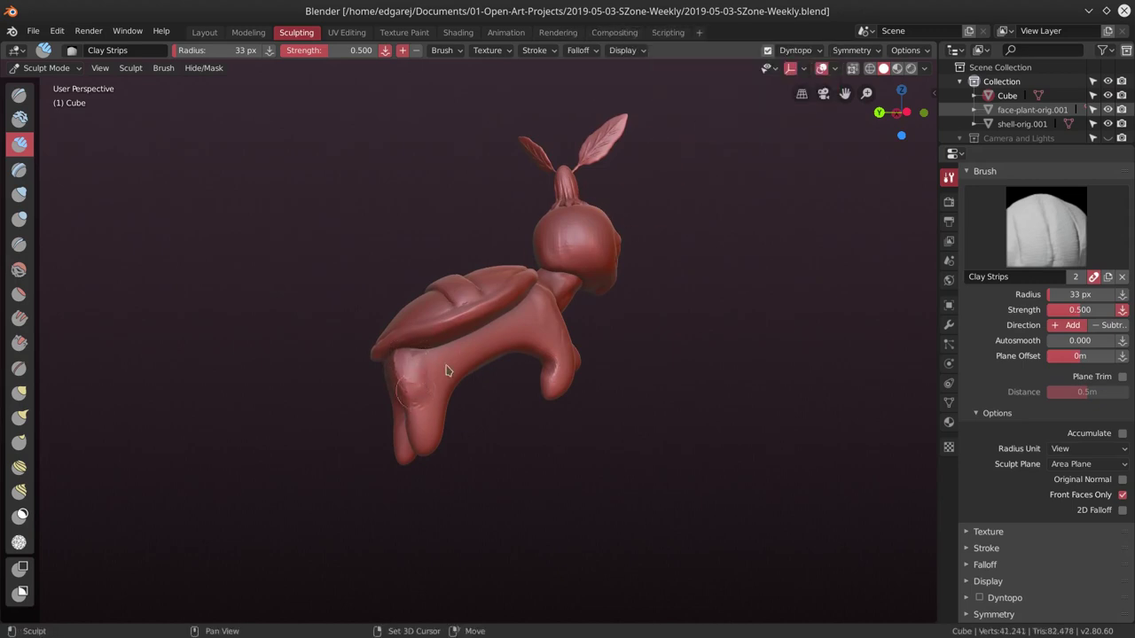
pyautogui.moveTo(433, 362); pyautogui.dragTo(427, 370, button='middle')
pyautogui.click(422, 421)
pyautogui.moveTo(422, 421); pyautogui.dragTo(448, 345)
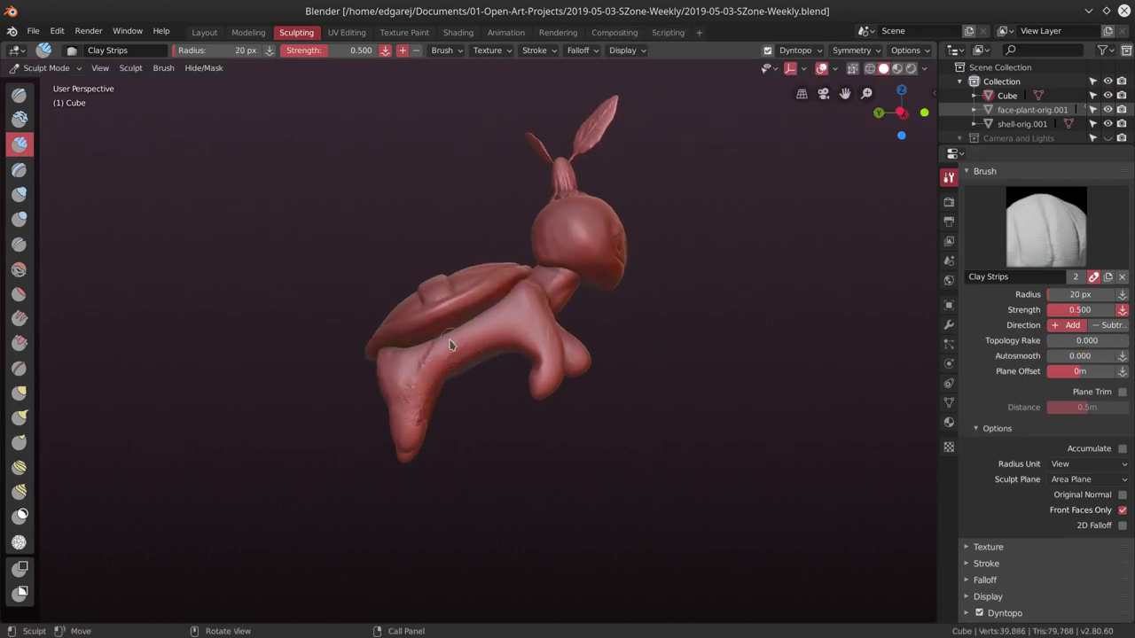
# Orbit around the creature to check the legs, back and shell, reviewing the Dyntopo settings.
pyautogui.moveTo(421, 391)
pyautogui.mouseDown(button='middle')
pyautogui.moveTo(452, 311)
pyautogui.moveTo(452, 379)
pyautogui.mouseUp(button='middle')
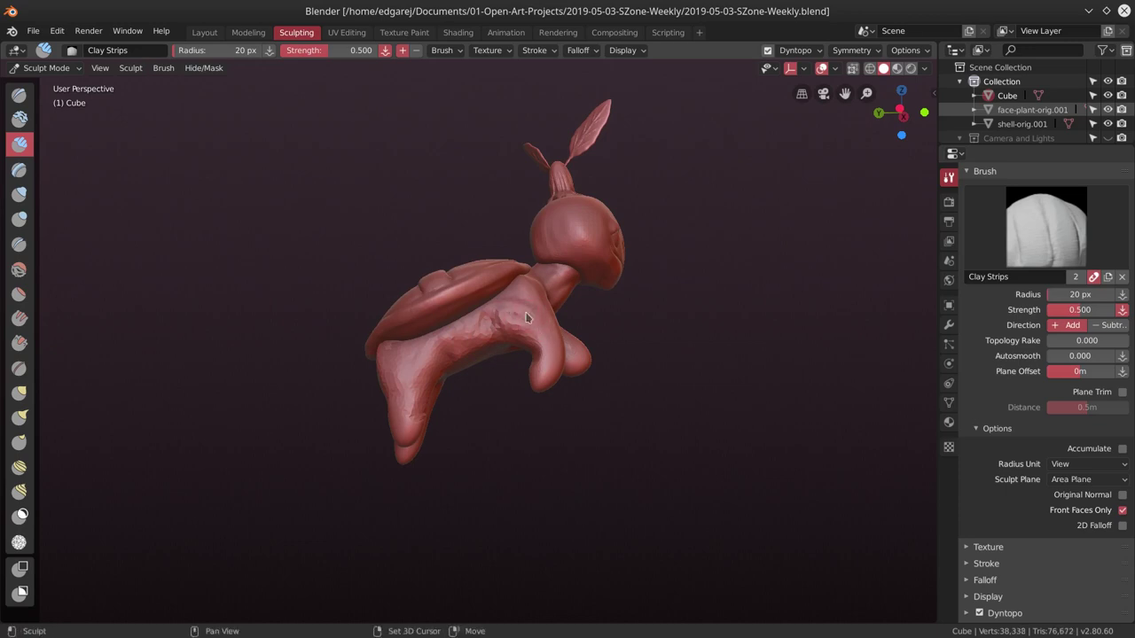
pyautogui.moveTo(478, 331); pyautogui.dragTo(544, 343, button='middle')
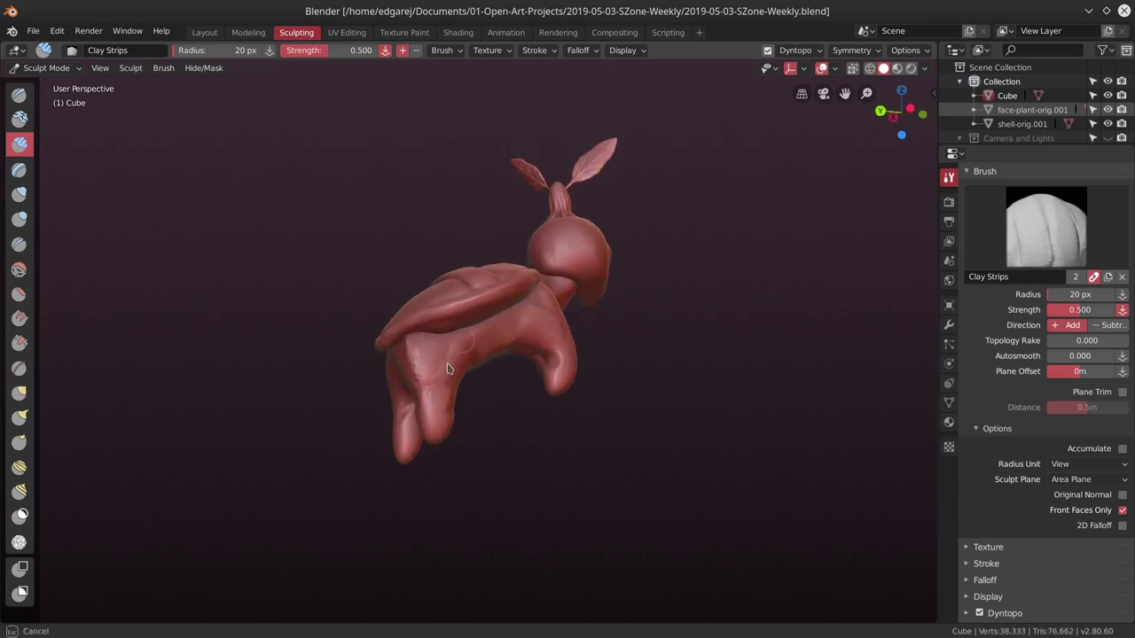
pyautogui.moveTo(429, 343); pyautogui.dragTo(509, 308, button='middle')
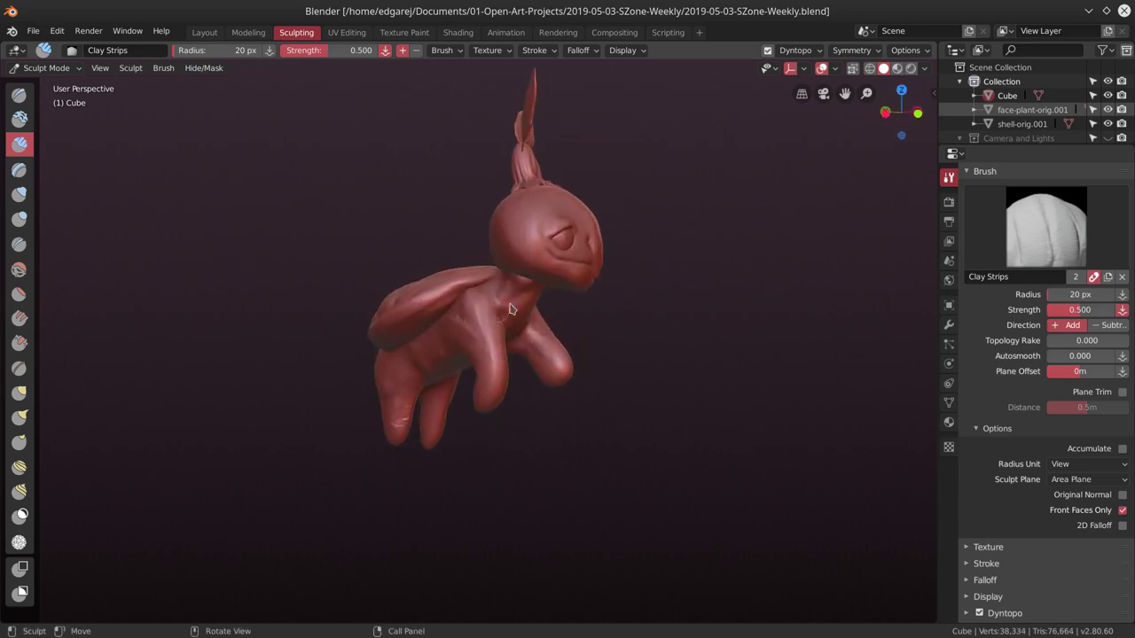
pyautogui.moveTo(479, 312)
pyautogui.mouseDown(button='middle')
pyautogui.moveTo(435, 341)
pyautogui.moveTo(504, 314)
pyautogui.moveTo(527, 353)
pyautogui.mouseUp(button='middle')
pyautogui.click(795, 50)
pyautogui.moveTo(705, 226)
pyautogui.mouseDown(button='middle')
pyautogui.moveTo(530, 425)
pyautogui.moveTo(517, 363)
pyautogui.moveTo(497, 359)
pyautogui.mouseUp(button='middle')
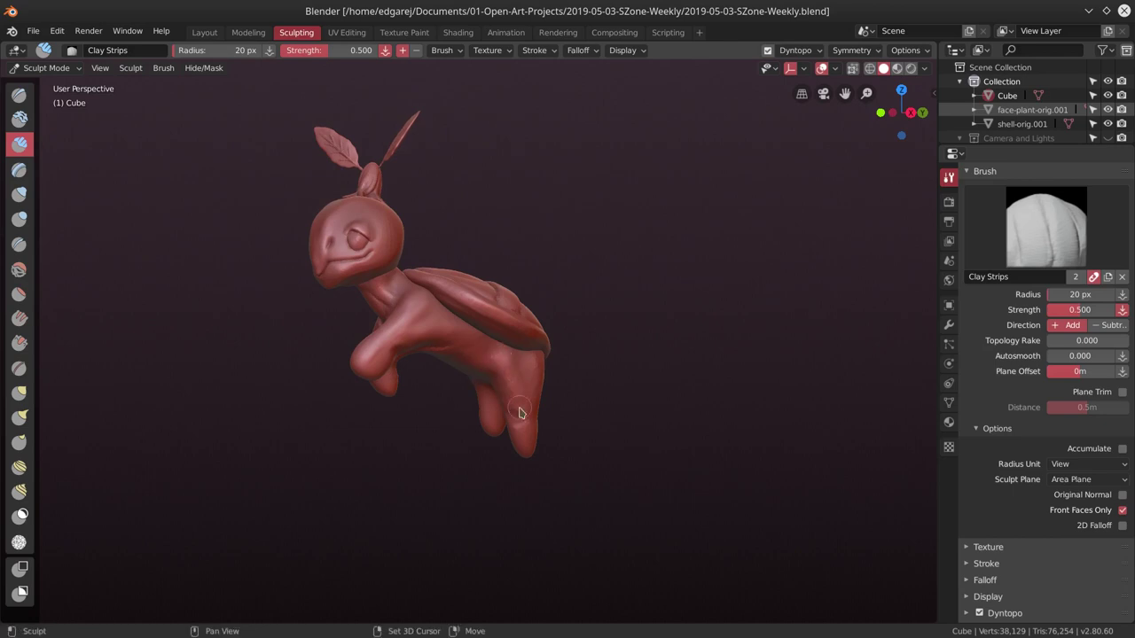
pyautogui.moveTo(520, 413)
pyautogui.mouseDown(button='middle')
pyautogui.moveTo(498, 383)
pyautogui.moveTo(459, 381)
pyautogui.mouseUp(button='middle')
pyautogui.moveTo(451, 343)
pyautogui.mouseDown(button='middle')
pyautogui.moveTo(434, 352)
pyautogui.moveTo(467, 357)
pyautogui.mouseUp(button='middle')
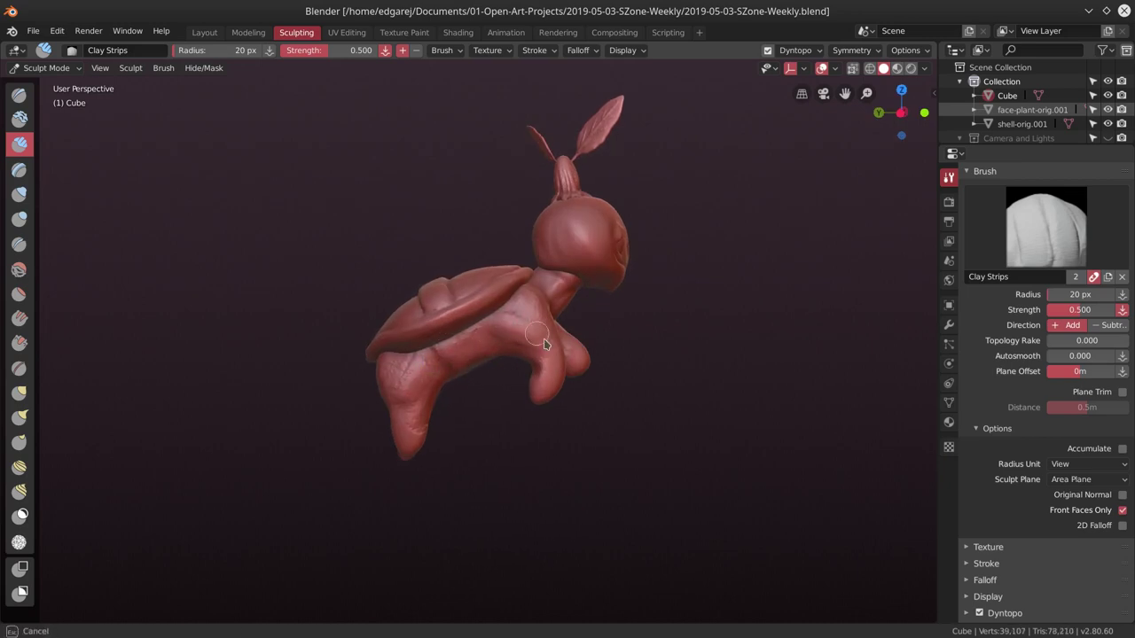
# Turn the creature to face the viewer, zoom out, and go back to the Layout workspace.
pyautogui.moveTo(544, 335)
pyautogui.mouseDown(button='middle')
pyautogui.moveTo(494, 328)
pyautogui.moveTo(510, 336)
pyautogui.moveTo(535, 286)
pyautogui.moveTo(434, 290)
pyautogui.moveTo(414, 280)
pyautogui.mouseUp(button='middle')
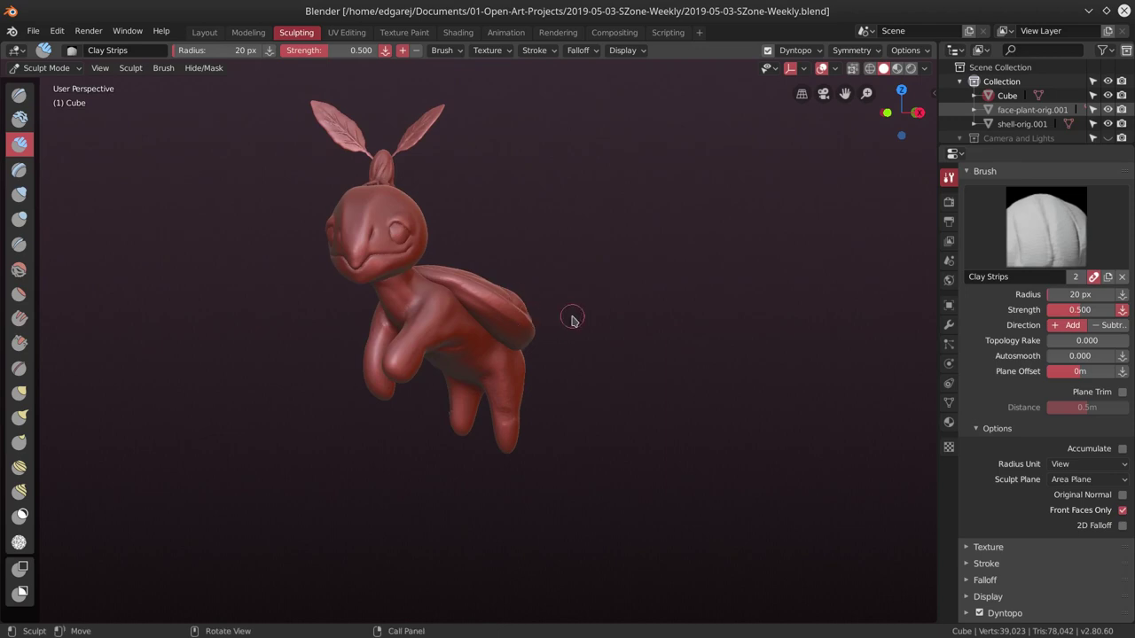
pyautogui.moveTo(571, 320); pyautogui.dragTo(401, 369, button='middle')
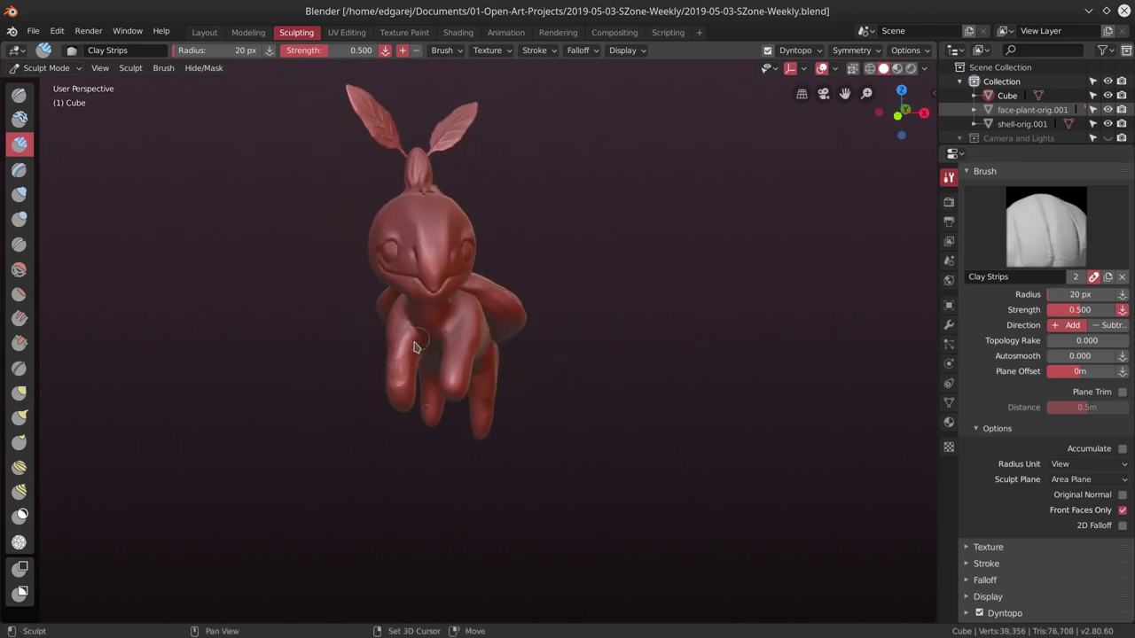
pyautogui.moveTo(571, 352)
pyautogui.mouseDown(button='middle')
pyautogui.moveTo(523, 278)
pyautogui.moveTo(712, 294)
pyautogui.moveTo(615, 349)
pyautogui.moveTo(573, 347)
pyautogui.moveTo(600, 352)
pyautogui.mouseUp(button='middle')
pyautogui.scroll(-3, 570, 405)
pyautogui.moveTo(570, 405)
pyautogui.mouseDown(button='middle')
pyautogui.moveTo(737, 404)
pyautogui.moveTo(611, 399)
pyautogui.moveTo(511, 298)
pyautogui.mouseUp(button='middle')
pyautogui.click(33, 30)
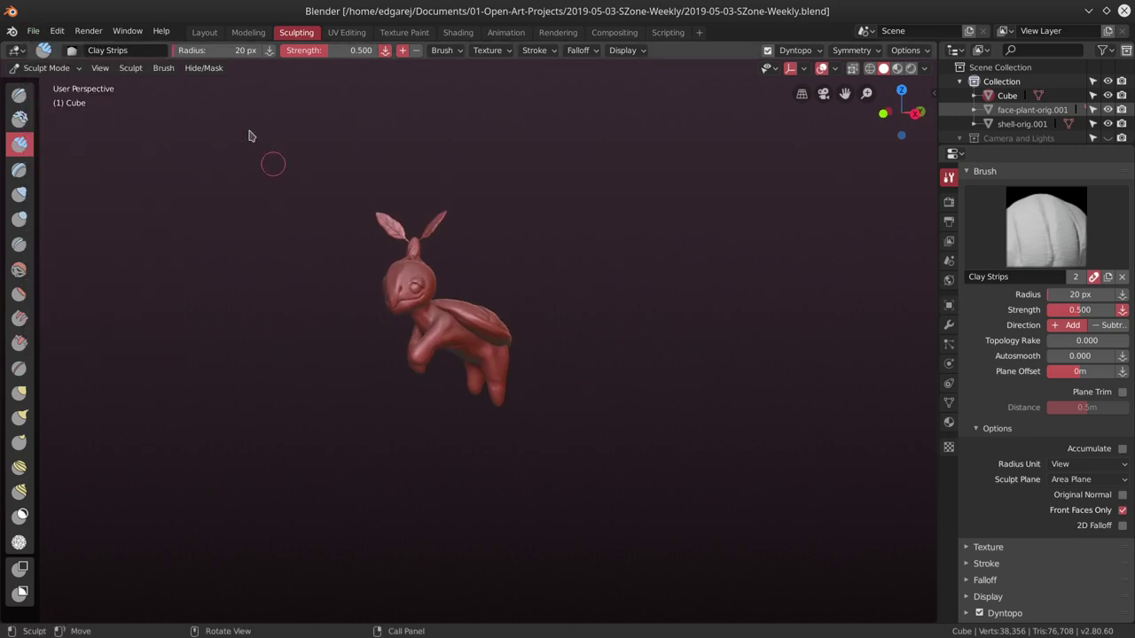
pyautogui.click(204, 31)
pyautogui.write('body-orig')
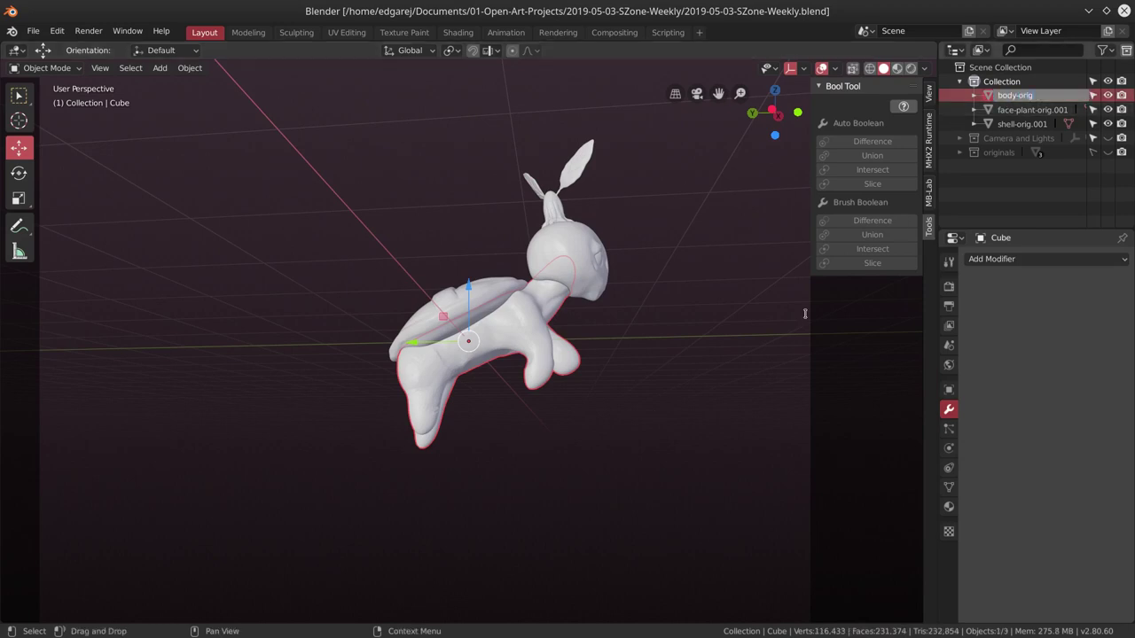
# Confirm the body-orig name, duplicate it, and move body-orig into the originals collection.
pyautogui.press('Return')
pyautogui.hotkey('shift', 'd')
pyautogui.press('Escape')
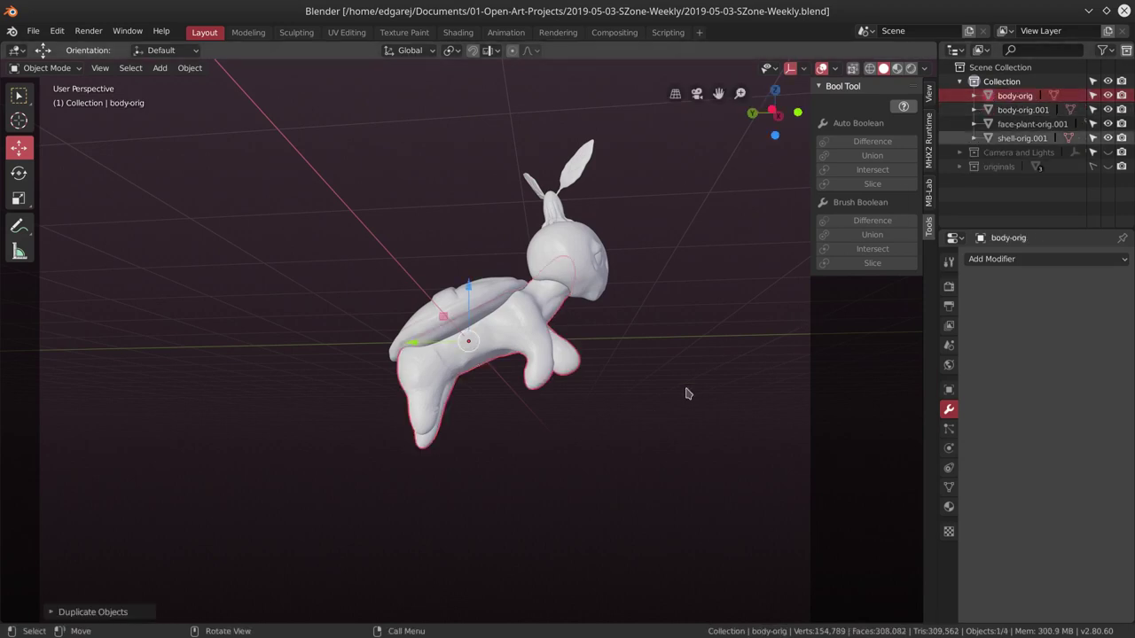
pyautogui.press('m')
pyautogui.click(661, 368)
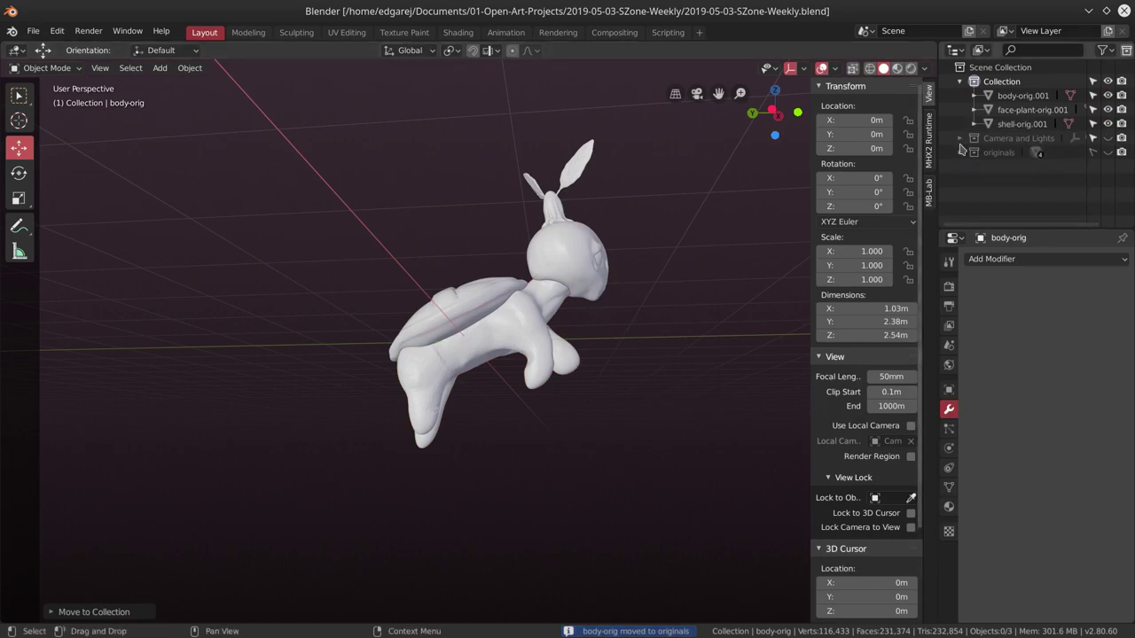
pyautogui.click(33, 30)
pyautogui.moveTo(496, 372)
pyautogui.mouseDown(button='middle')
pyautogui.moveTo(623, 425)
pyautogui.moveTo(431, 435)
pyautogui.moveTo(595, 435)
pyautogui.moveTo(471, 437)
pyautogui.mouseUp(button='middle')
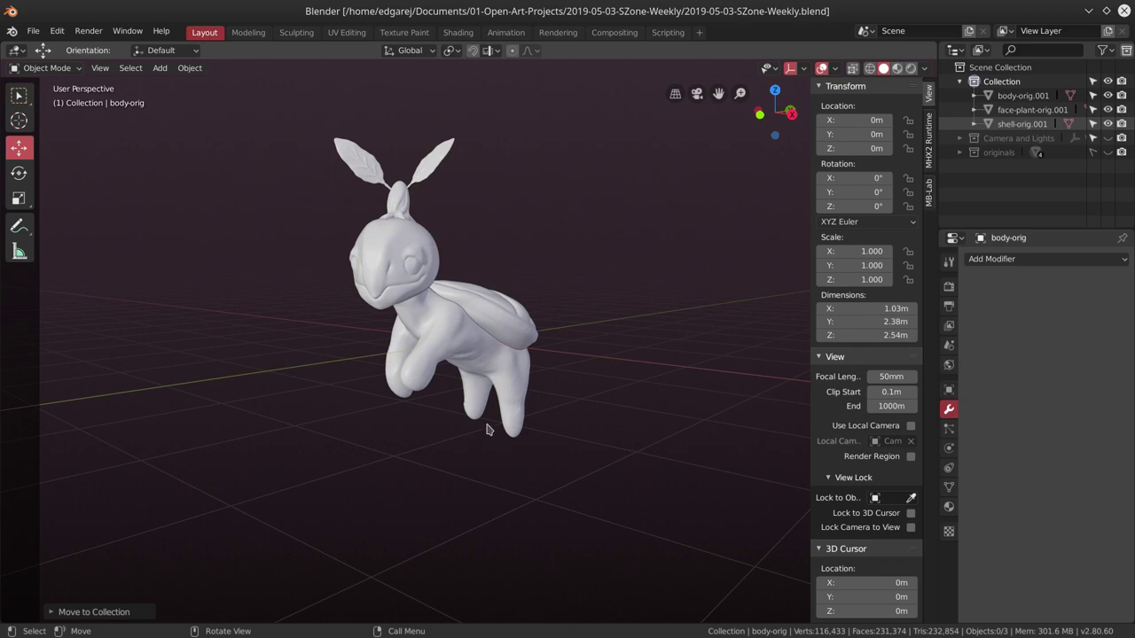
pyautogui.moveTo(632, 402)
pyautogui.mouseDown(button='middle')
pyautogui.moveTo(583, 400)
pyautogui.moveTo(614, 398)
pyautogui.moveTo(603, 395)
pyautogui.mouseUp(button='middle')
# Add a cube and move it down beneath the creature.
pyautogui.click(159, 67)
pyautogui.click(297, 98)
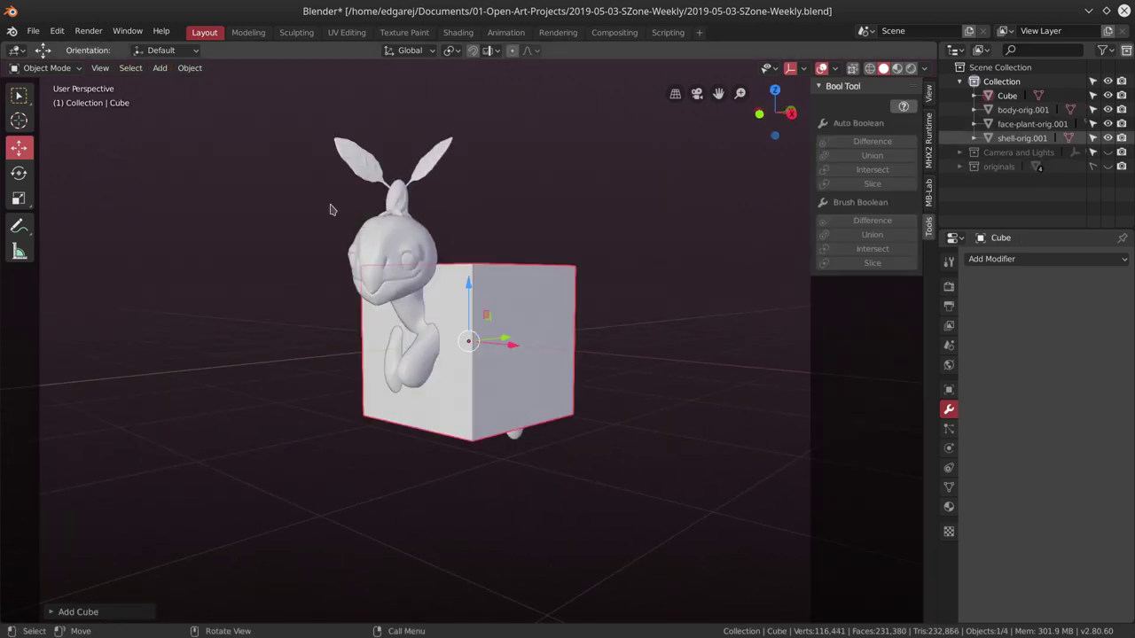
pyautogui.moveTo(500, 319); pyautogui.dragTo(647, 438)
pyautogui.moveTo(646, 438); pyautogui.dragTo(586, 427, button='middle')
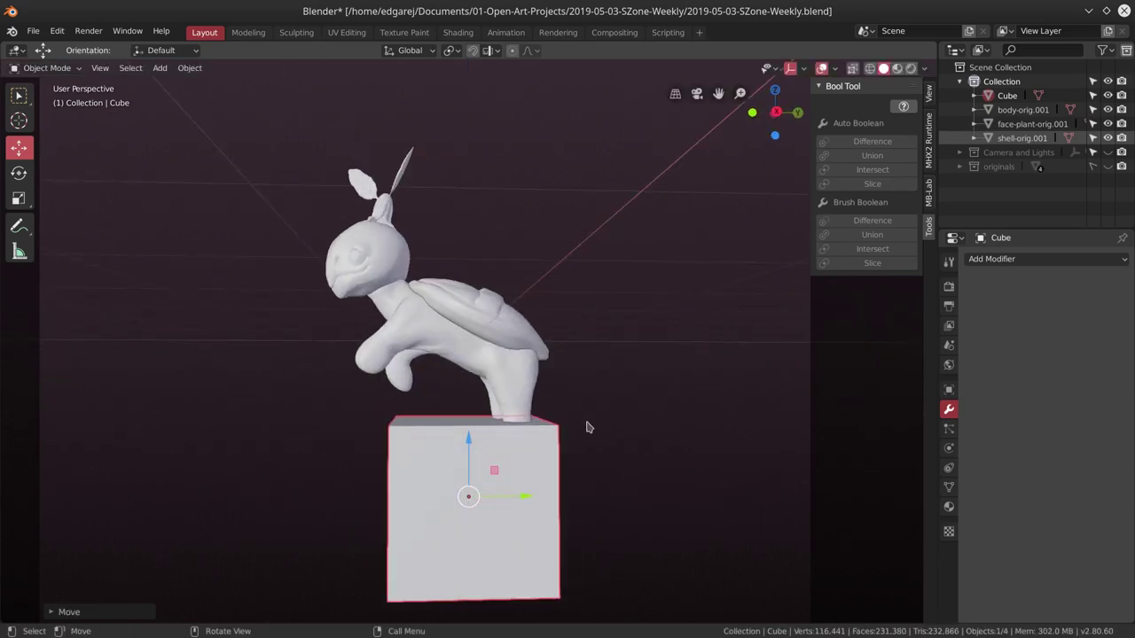
# In Edit Mode, scale the cube and slant its top by moving a top edge.
pyautogui.press('Tab')
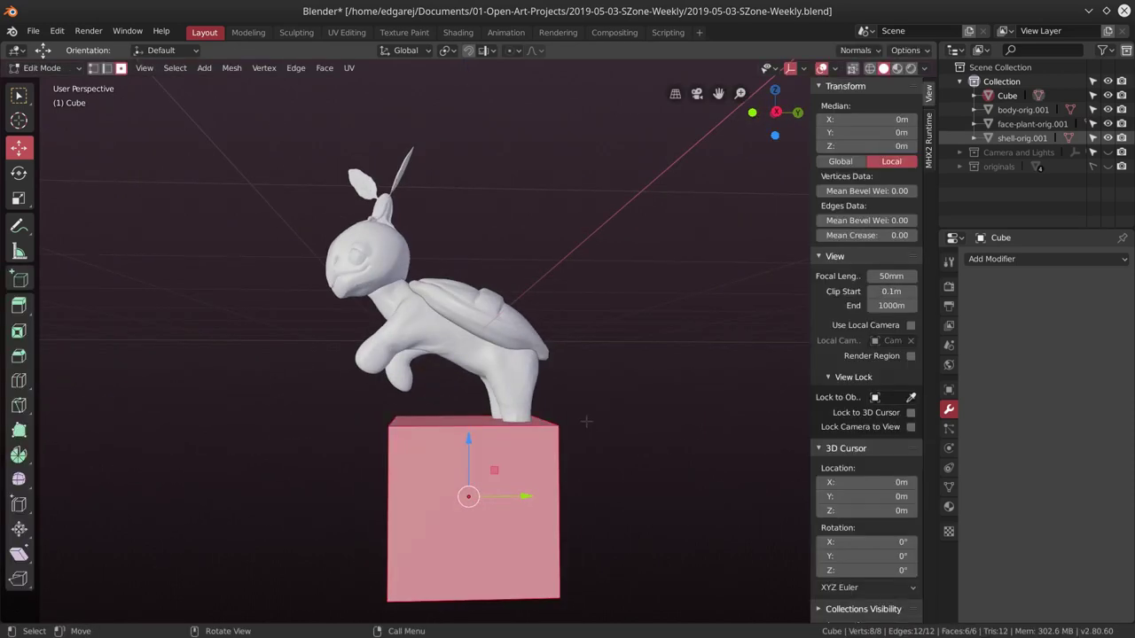
pyautogui.press('s')
pyautogui.press('g')
pyautogui.moveTo(568, 443)
pyautogui.mouseDown(button='middle')
pyautogui.moveTo(608, 471)
pyautogui.moveTo(559, 461)
pyautogui.mouseUp(button='middle')
pyautogui.press('1')
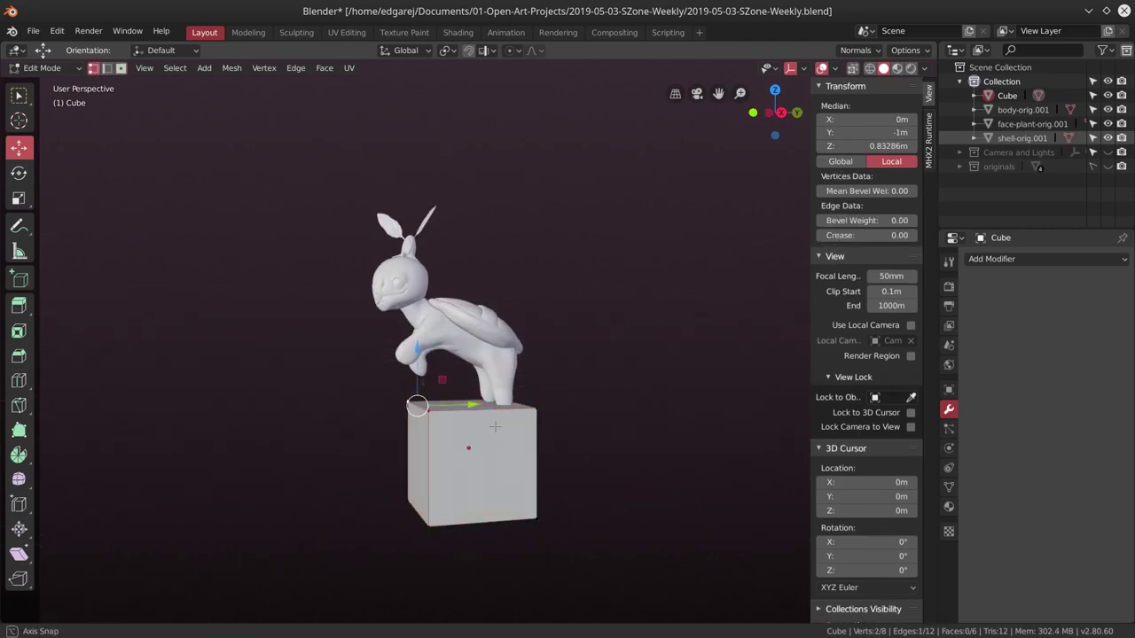
pyautogui.moveTo(434, 429); pyautogui.dragTo(376, 363)
pyautogui.moveTo(376, 362); pyautogui.dragTo(583, 447, button='middle')
pyautogui.hotkey('ctrl', 'z')
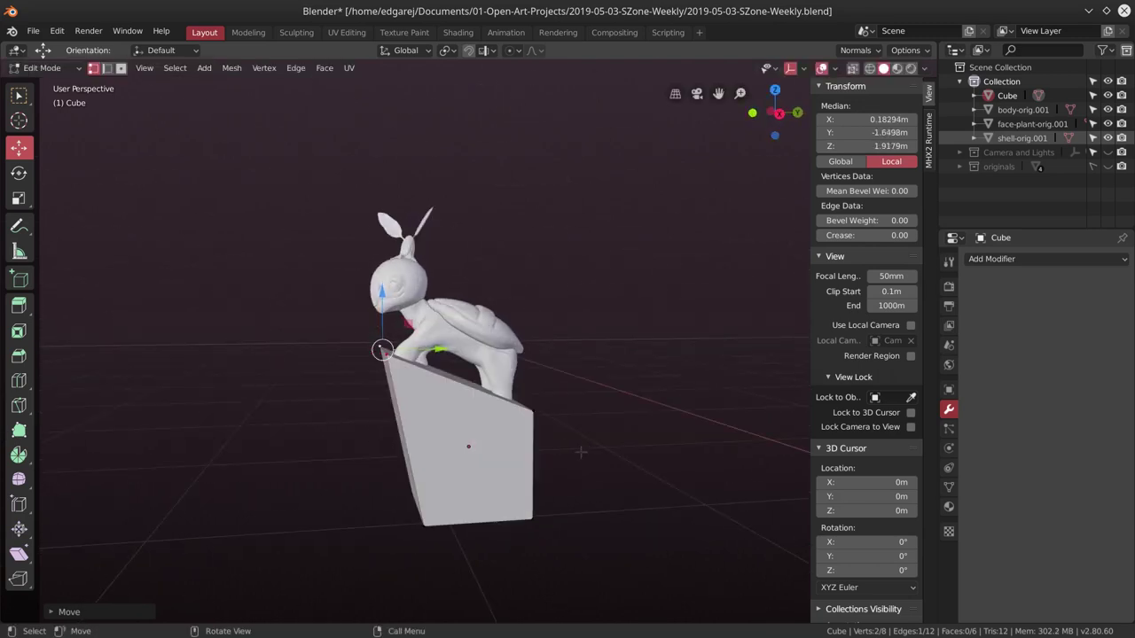
pyautogui.press('Tab')
# Add a Subdivision Surface modifier and raise the edge crease on all the cube's edges.
pyautogui.click(1042, 259)
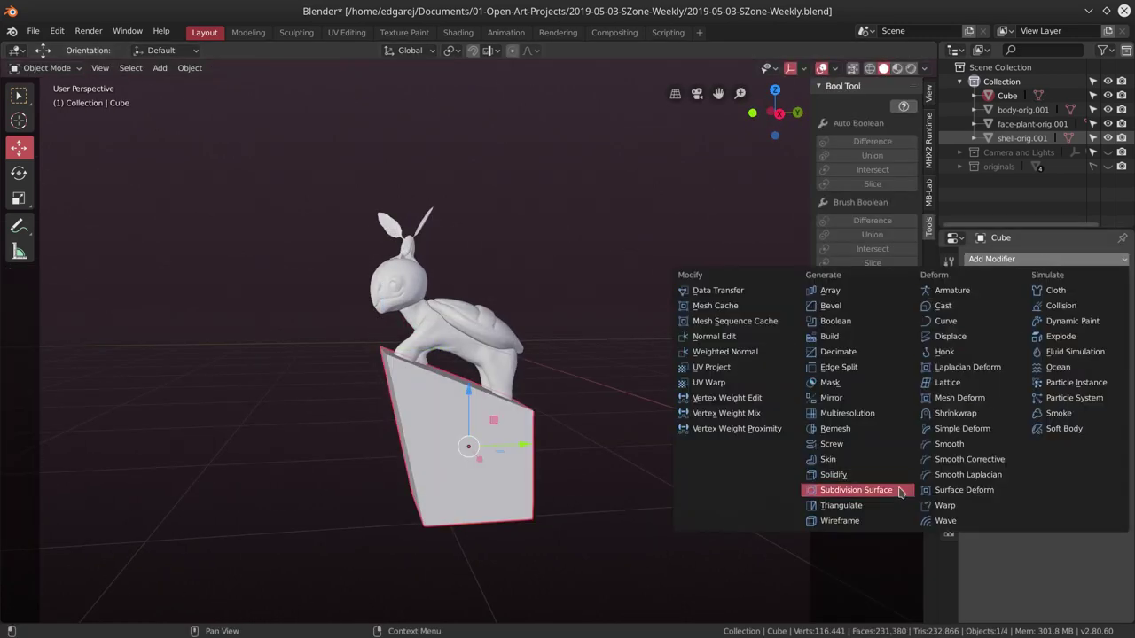
pyautogui.click(899, 491)
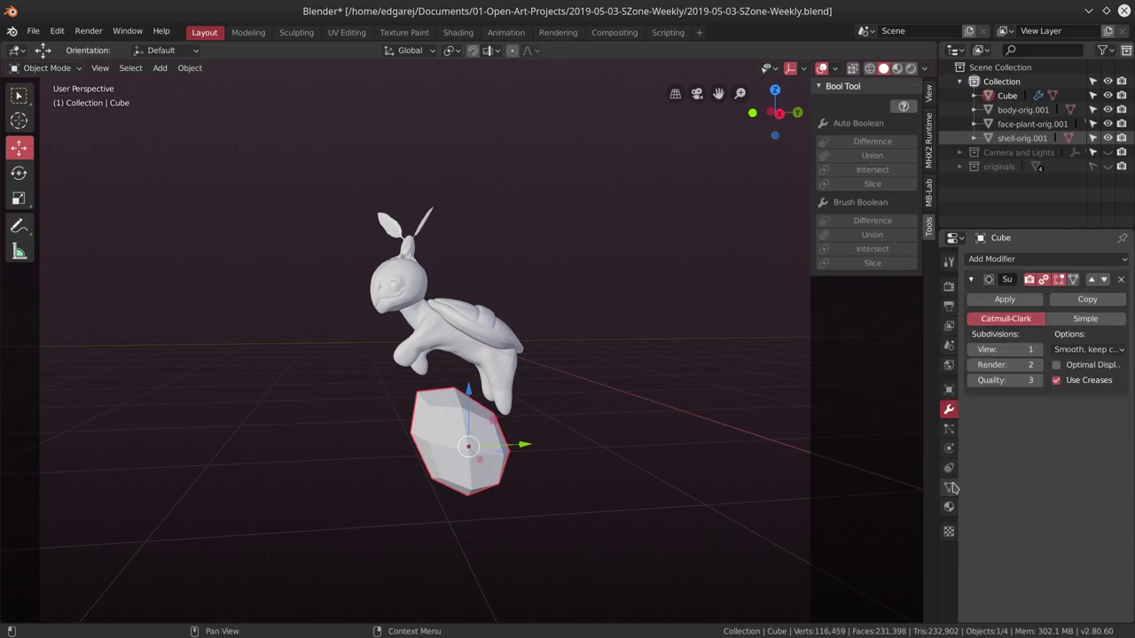
pyautogui.press('Tab')
pyautogui.press('a')
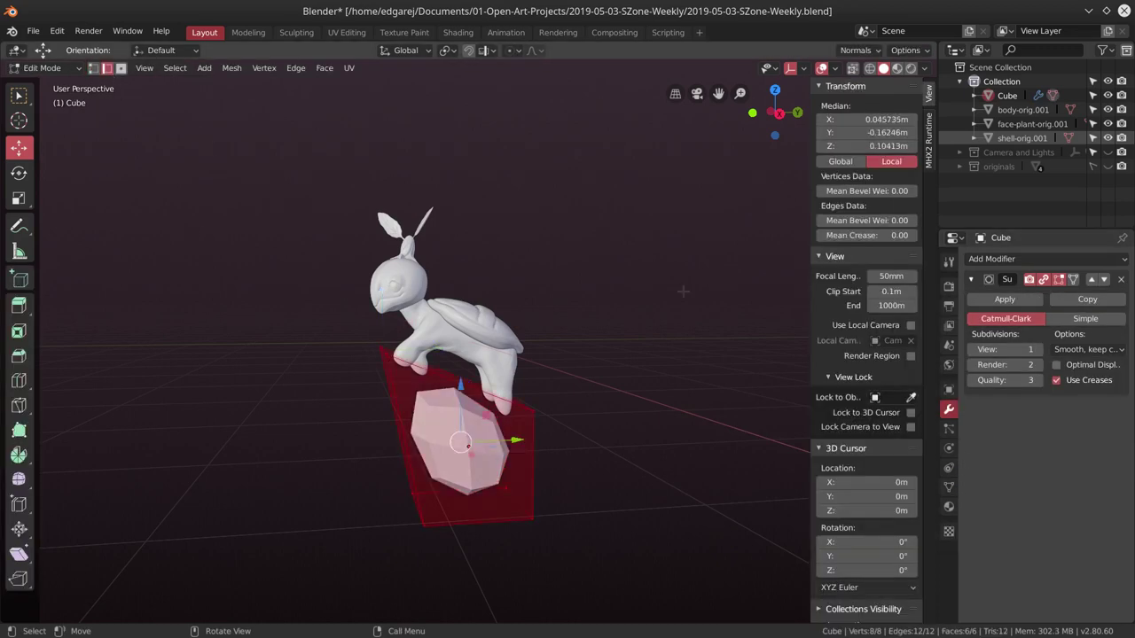
pyautogui.moveTo(864, 220)
pyautogui.mouseDown()
pyautogui.moveTo(913, 220)
pyautogui.moveTo(895, 234)
pyautogui.mouseUp()
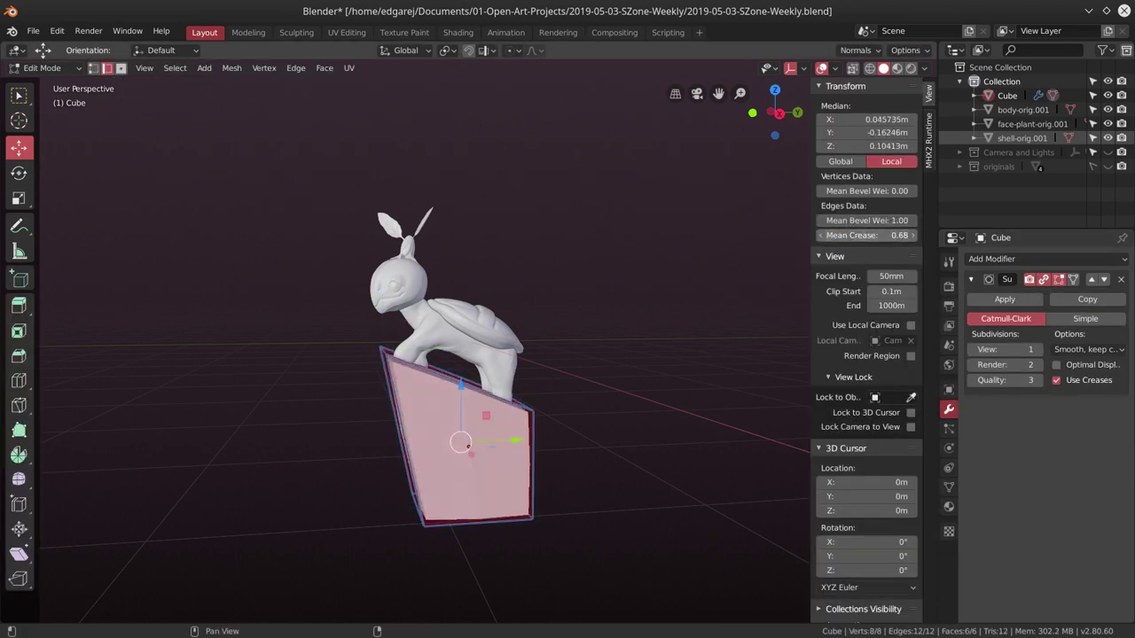
pyautogui.press('Tab')
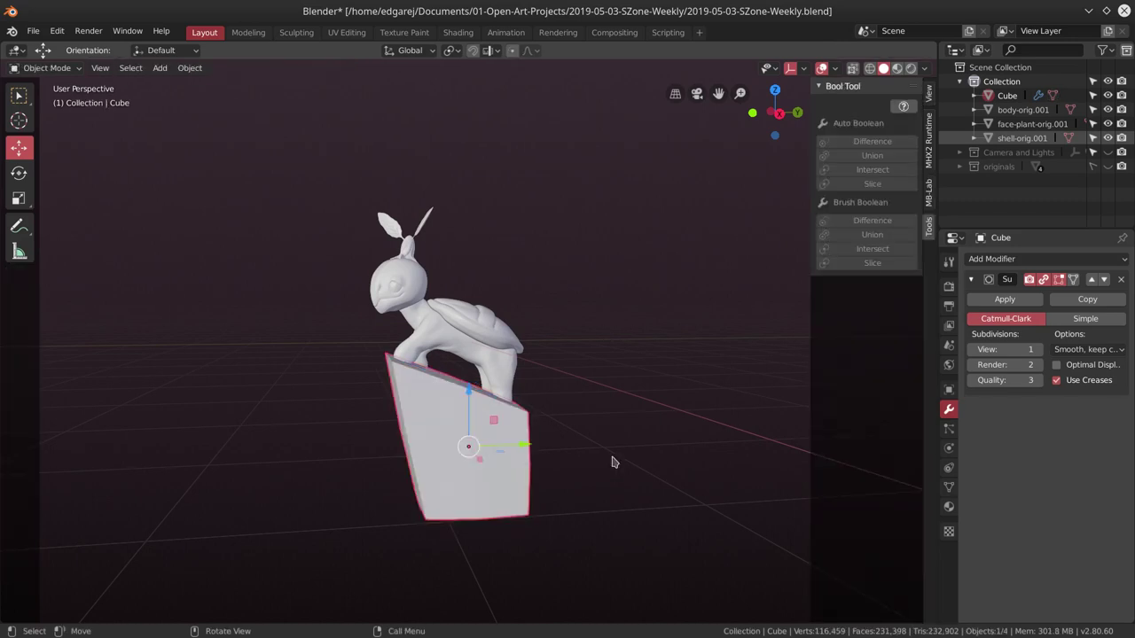
# Raise the viewport subdivision level, apply the modifier, and switch to Sculpting.
pyautogui.moveTo(609, 461); pyautogui.dragTo(621, 443, button='middle')
pyautogui.moveTo(1004, 349); pyautogui.dragTo(1019, 349)
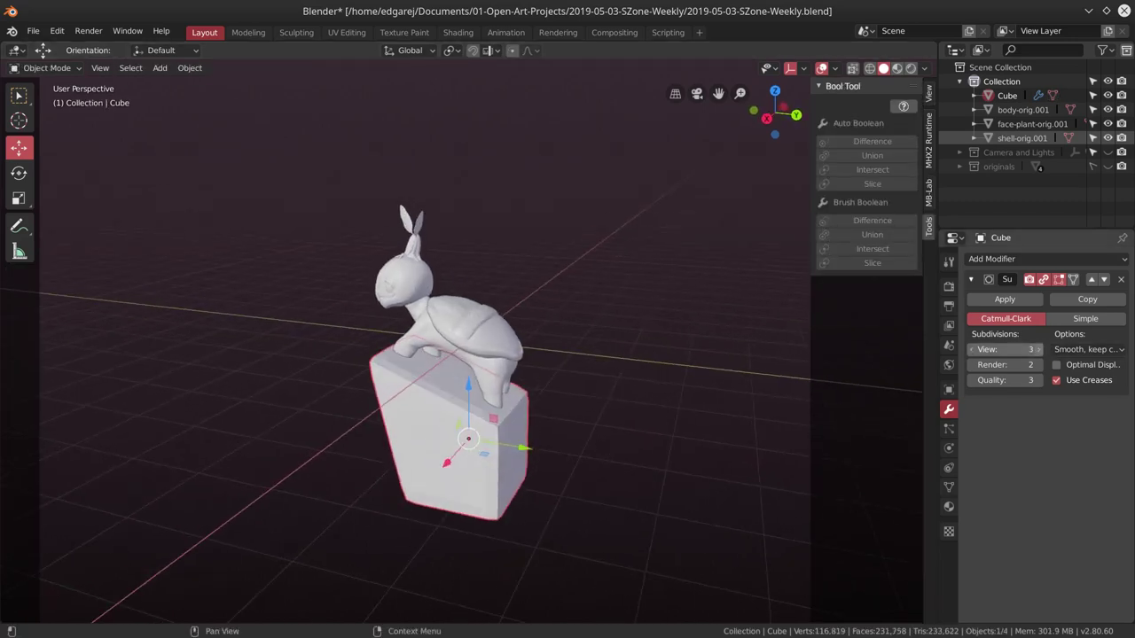
pyautogui.click(1005, 299)
pyautogui.click(296, 32)
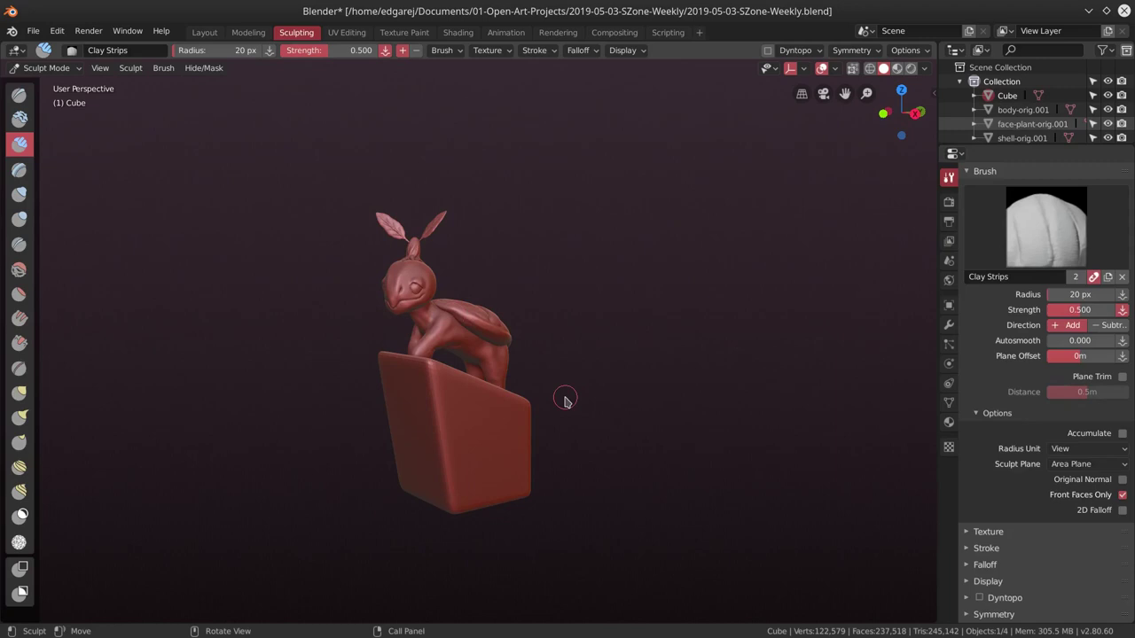
# Enable dynamic topology and save the blend file.
pyautogui.click(768, 51)
pyautogui.click(795, 51)
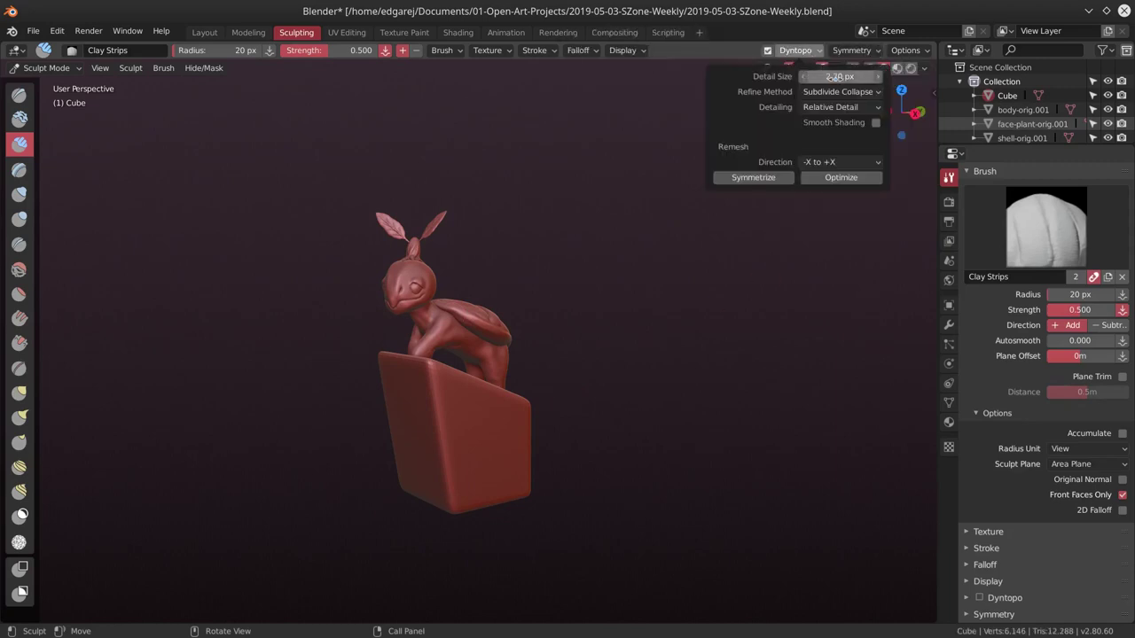
pyautogui.click(32, 32)
pyautogui.click(62, 140)
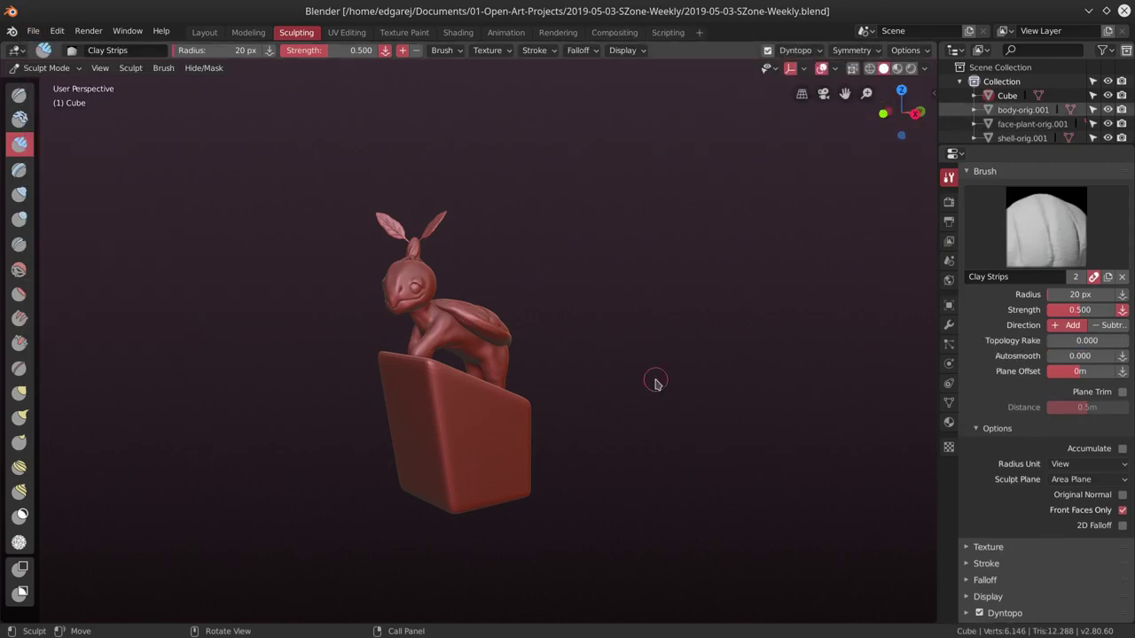
# Enlarge the sculpt brush radius to 45 px.
pyautogui.moveTo(475, 408)
pyautogui.mouseDown(button='middle')
pyautogui.moveTo(426, 399)
pyautogui.moveTo(422, 412)
pyautogui.mouseUp(button='middle')
pyautogui.scroll(3, 426, 399)
pyautogui.press('f')
pyautogui.click(413, 388)
pyautogui.moveTo(422, 412); pyautogui.dragTo(379, 428)
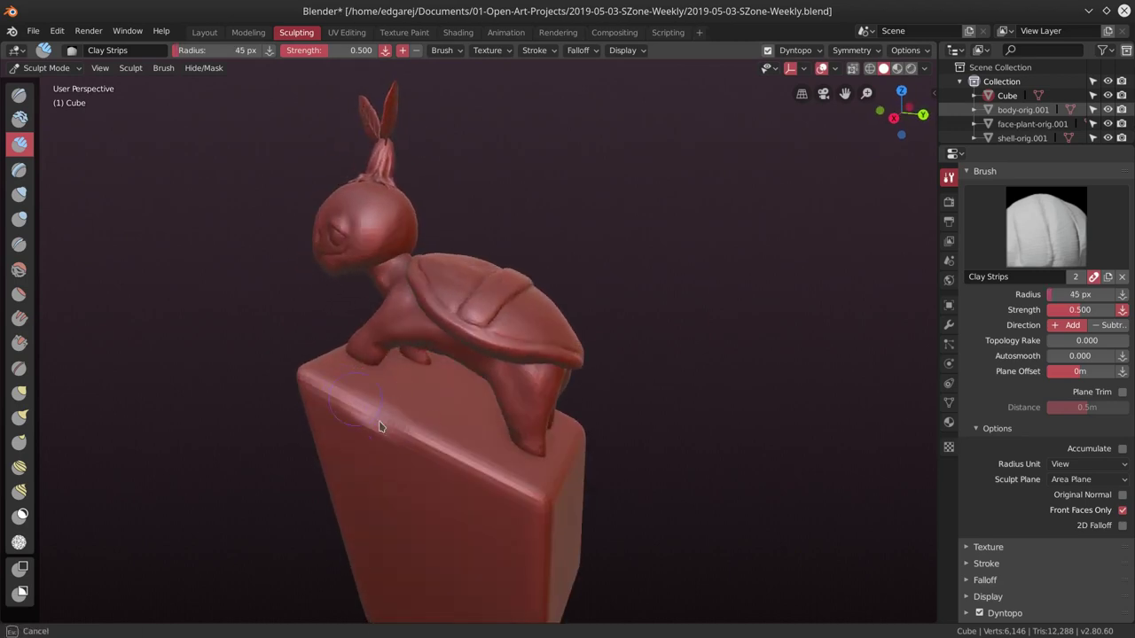
# With the Blob brush, add bulges to the box's top, side and edges.
pyautogui.click(20, 218)
pyautogui.moveTo(443, 470)
pyautogui.mouseDown()
pyautogui.moveTo(380, 423)
pyautogui.moveTo(372, 458)
pyautogui.moveTo(369, 371)
pyautogui.mouseUp()
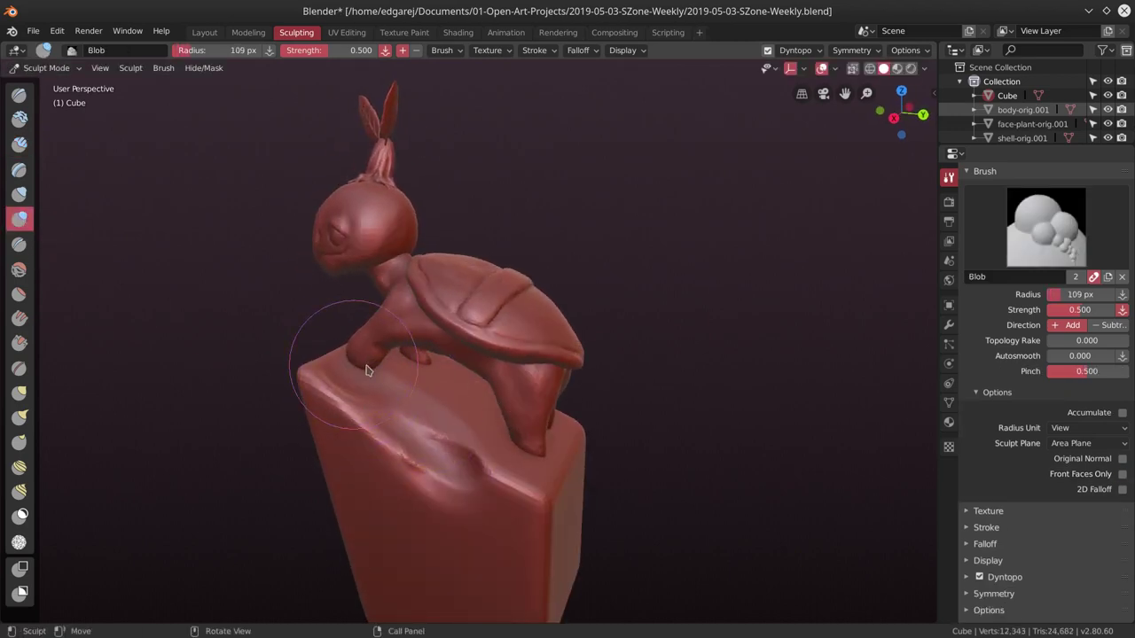
pyautogui.moveTo(369, 371); pyautogui.dragTo(470, 451, button='middle')
pyautogui.moveTo(470, 451); pyautogui.dragTo(451, 463)
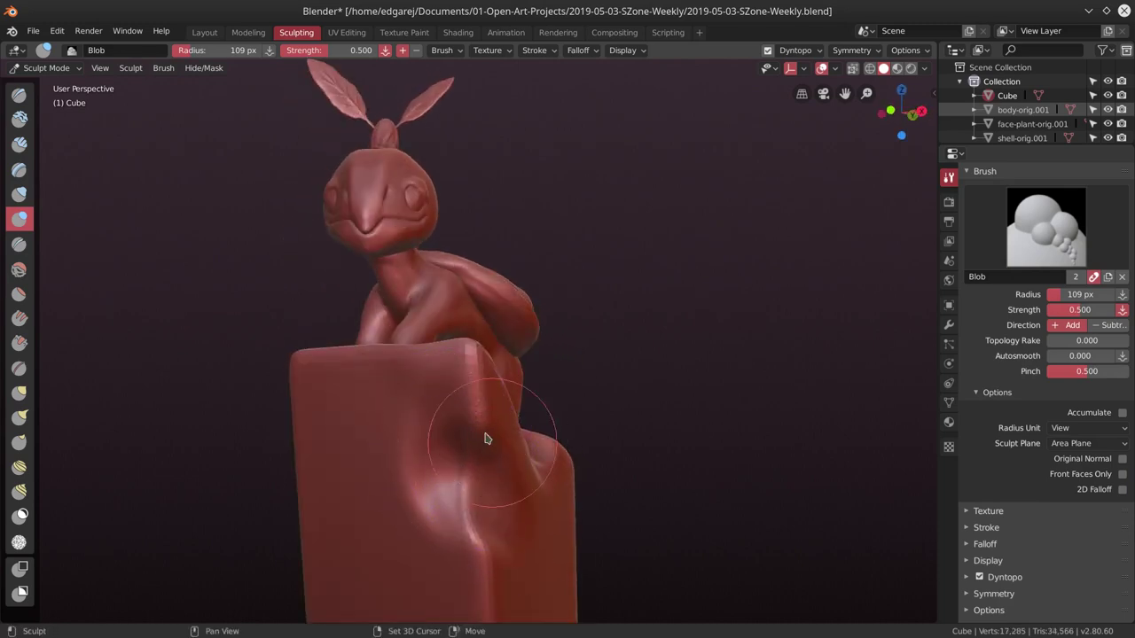
pyautogui.moveTo(486, 438); pyautogui.dragTo(465, 480, button='middle')
pyautogui.moveTo(465, 480); pyautogui.dragTo(545, 512)
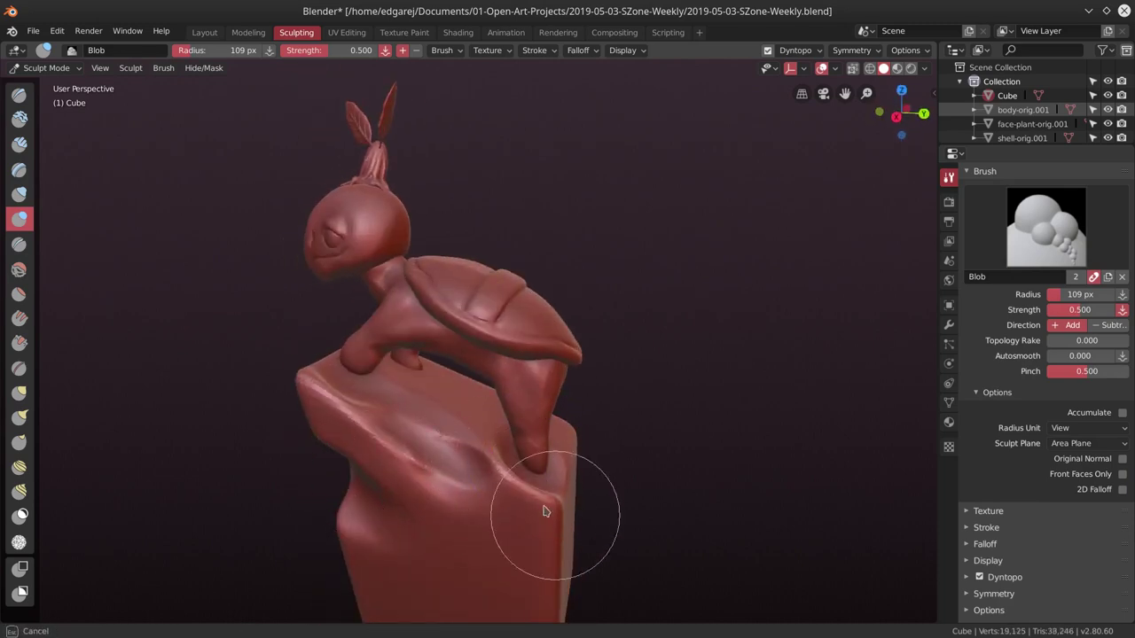
pyautogui.moveTo(546, 511)
pyautogui.mouseDown(button='middle')
pyautogui.moveTo(381, 469)
pyautogui.moveTo(491, 463)
pyautogui.moveTo(500, 452)
pyautogui.mouseUp(button='middle')
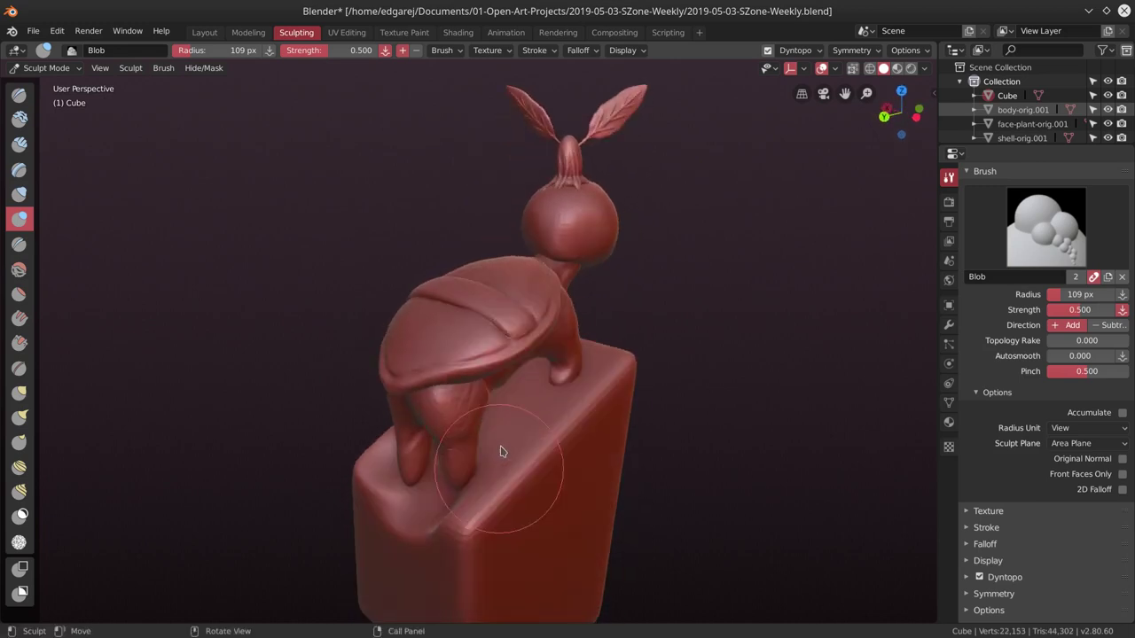
pyautogui.moveTo(500, 452)
pyautogui.mouseDown()
pyautogui.moveTo(536, 403)
pyautogui.moveTo(598, 376)
pyautogui.mouseUp()
pyautogui.moveTo(598, 377)
pyautogui.mouseDown(button='middle')
pyautogui.moveTo(565, 498)
pyautogui.moveTo(544, 431)
pyautogui.mouseUp(button='middle')
pyautogui.moveTo(544, 431)
pyautogui.mouseDown()
pyautogui.moveTo(499, 405)
pyautogui.moveTo(468, 423)
pyautogui.mouseUp()
pyautogui.moveTo(468, 423); pyautogui.dragTo(474, 435, button='middle')
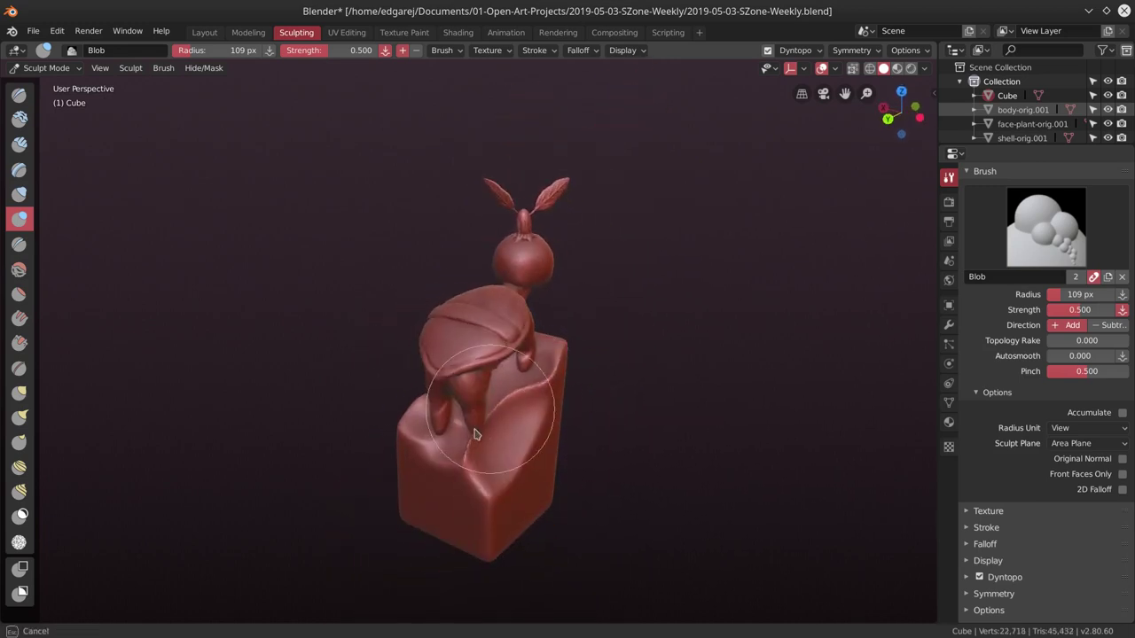
pyautogui.moveTo(474, 434); pyautogui.dragTo(532, 395)
# Bulge out the lower part of the box with blob strokes.
pyautogui.moveTo(567, 354)
pyautogui.mouseDown(button='middle')
pyautogui.moveTo(558, 359)
pyautogui.moveTo(593, 387)
pyautogui.moveTo(520, 384)
pyautogui.moveTo(508, 424)
pyautogui.mouseUp(button='middle')
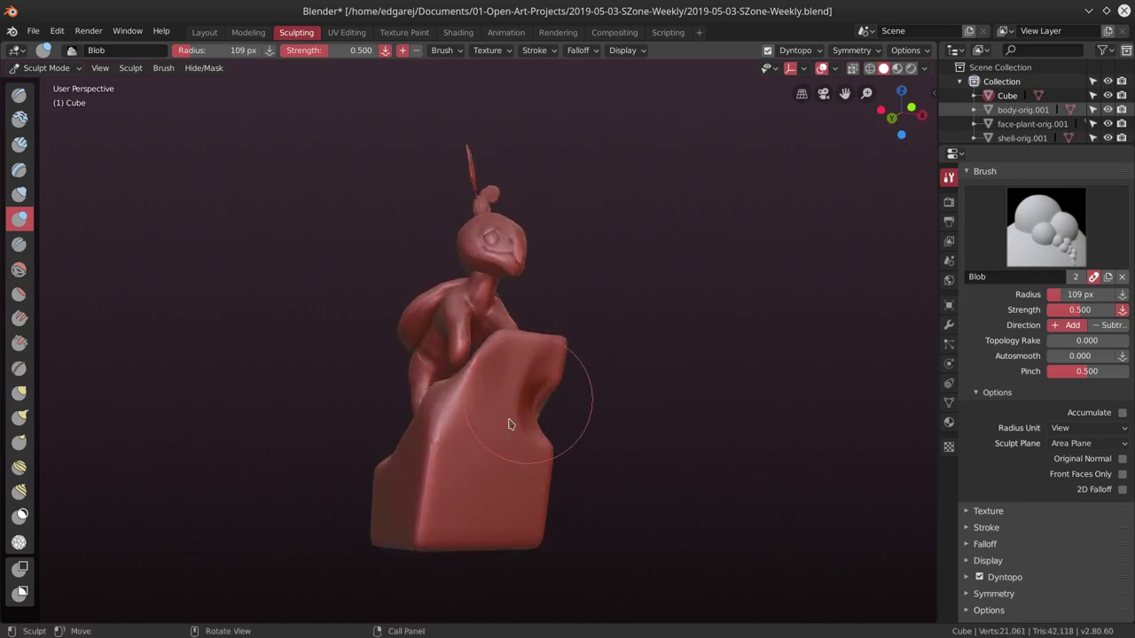
pyautogui.moveTo(507, 425)
pyautogui.mouseDown()
pyautogui.moveTo(446, 468)
pyautogui.moveTo(494, 471)
pyautogui.mouseUp()
pyautogui.moveTo(494, 470)
pyautogui.mouseDown(button='middle')
pyautogui.moveTo(581, 467)
pyautogui.moveTo(482, 476)
pyautogui.mouseUp(button='middle')
pyautogui.moveTo(481, 476)
pyautogui.mouseDown()
pyautogui.moveTo(458, 520)
pyautogui.moveTo(470, 496)
pyautogui.mouseUp()
pyautogui.moveTo(470, 497); pyautogui.dragTo(483, 510, button='middle')
pyautogui.moveTo(483, 510); pyautogui.dragTo(474, 518)
pyautogui.moveTo(474, 517); pyautogui.dragTo(496, 478, button='middle')
pyautogui.moveTo(497, 478); pyautogui.dragTo(554, 497)
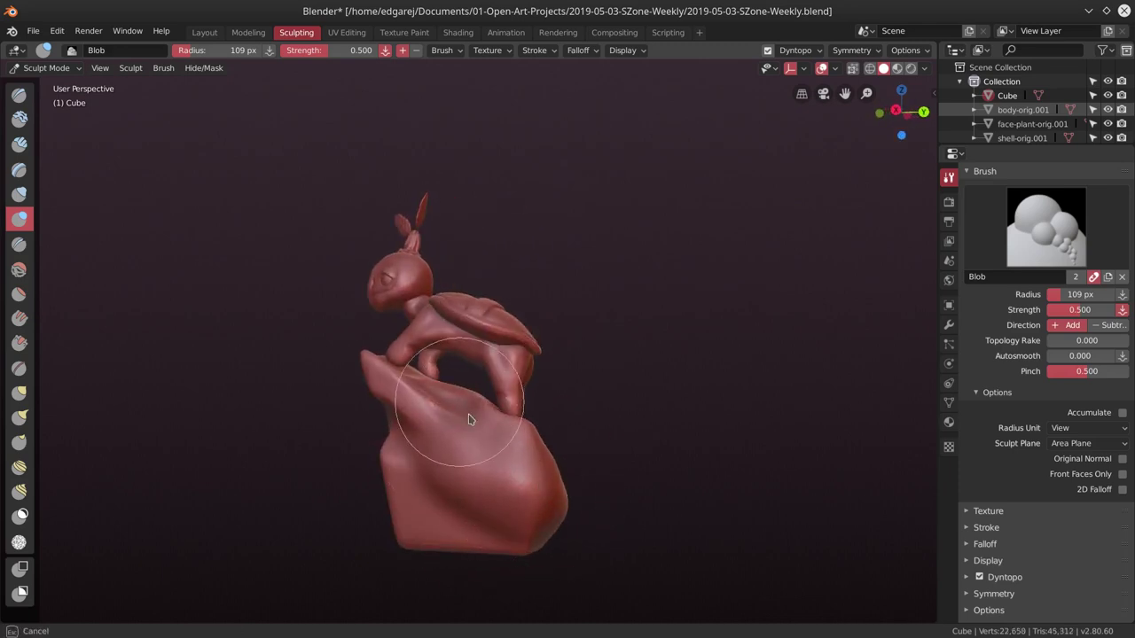
# Resize the brush to 66 px and sculpt more lumps into the lower box.
pyautogui.moveTo(469, 420); pyautogui.dragTo(443, 425, button='middle')
pyautogui.press('f')
pyautogui.click(443, 425)
pyautogui.moveTo(479, 497)
pyautogui.mouseDown()
pyautogui.moveTo(438, 425)
pyautogui.moveTo(435, 454)
pyautogui.moveTo(413, 435)
pyautogui.mouseUp()
pyautogui.moveTo(413, 436)
pyautogui.mouseDown(button='middle')
pyautogui.moveTo(562, 466)
pyautogui.moveTo(427, 494)
pyautogui.mouseUp(button='middle')
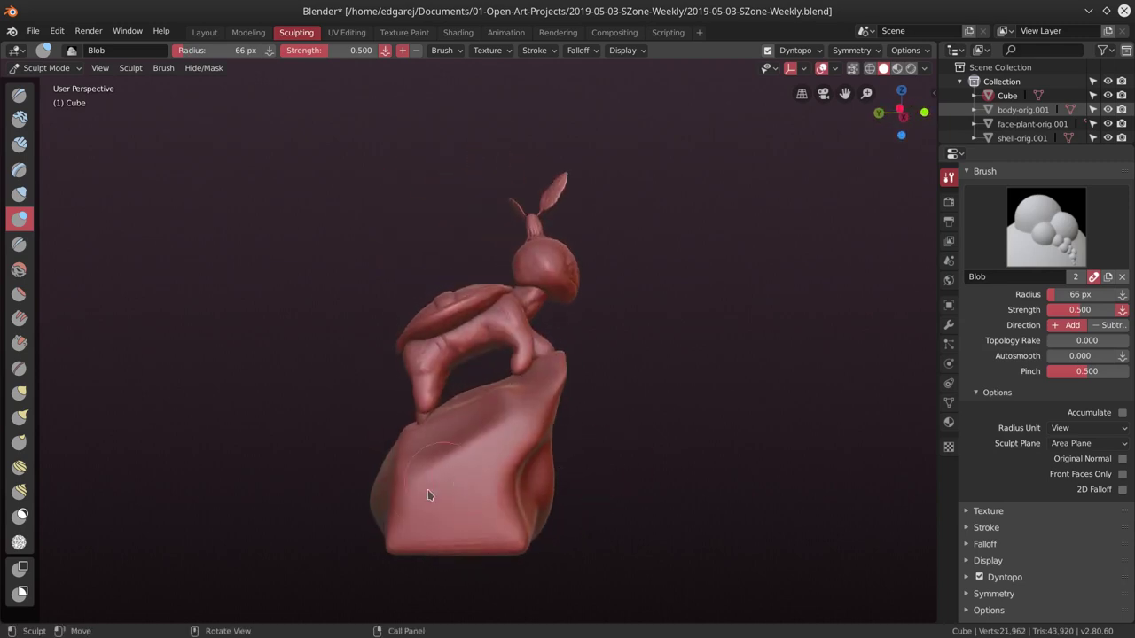
pyautogui.moveTo(428, 495); pyautogui.dragTo(457, 465)
pyautogui.moveTo(551, 417); pyautogui.dragTo(534, 369, button='middle')
pyautogui.moveTo(534, 369); pyautogui.dragTo(460, 451)
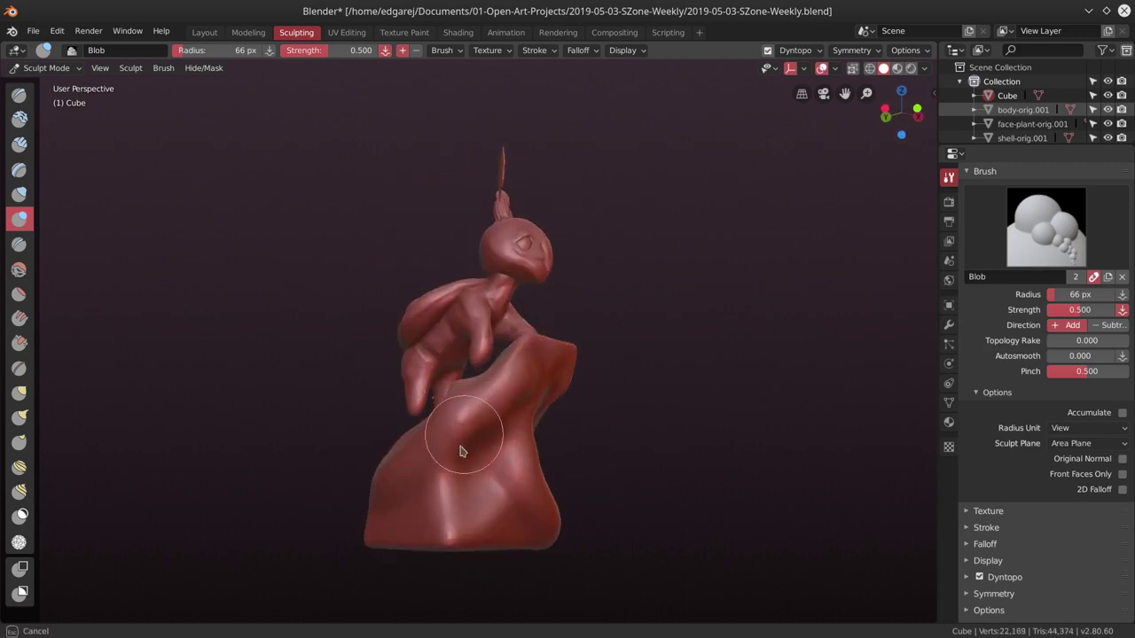
pyautogui.moveTo(460, 451)
pyautogui.mouseDown(button='middle')
pyautogui.moveTo(532, 416)
pyautogui.moveTo(466, 382)
pyautogui.moveTo(503, 465)
pyautogui.moveTo(420, 451)
pyautogui.moveTo(560, 435)
pyautogui.moveTo(473, 406)
pyautogui.moveTo(564, 474)
pyautogui.mouseUp(button='middle')
# Save the file and return to the Layout workspace.
pyautogui.click(32, 30)
pyautogui.click(50, 142)
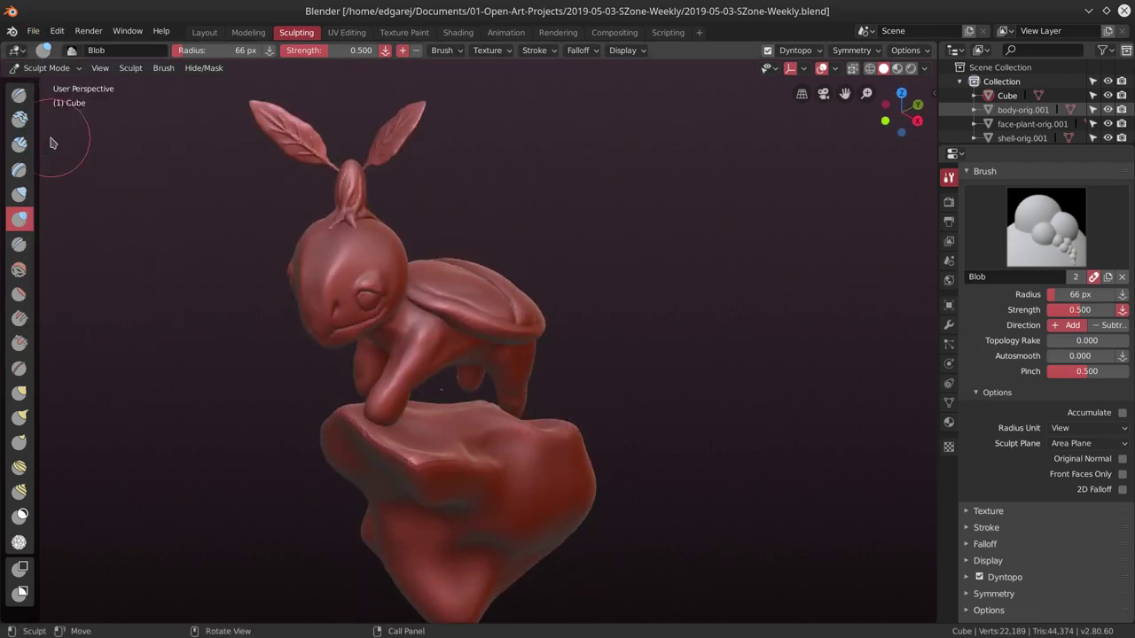
pyautogui.click(206, 34)
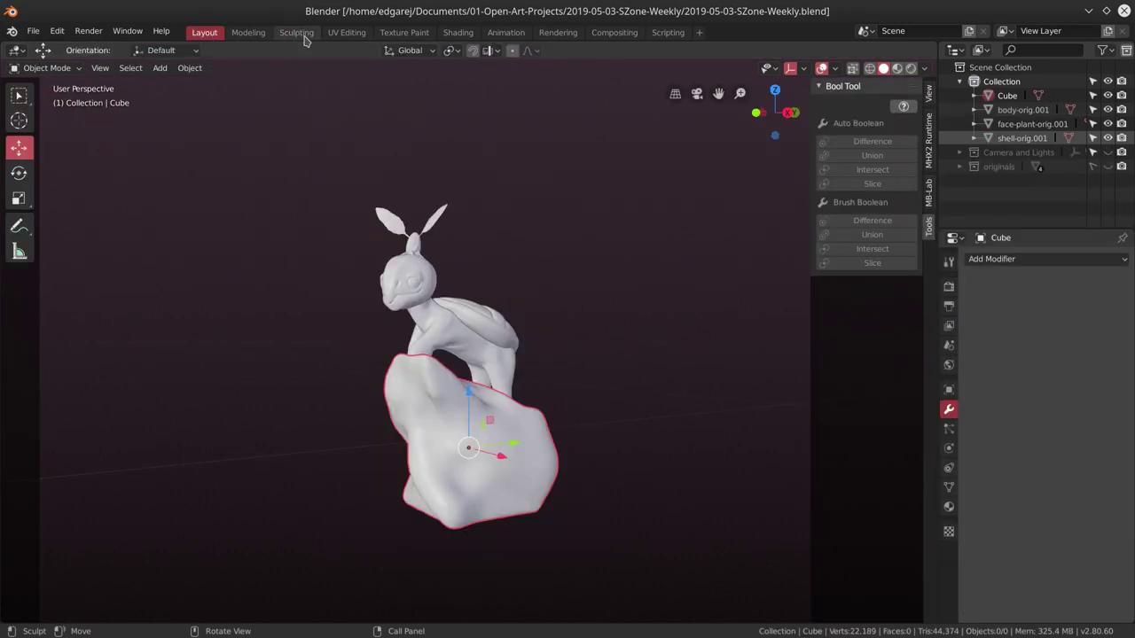
# Back in Sculpting, build up clay strips on the rock's fingertip.
pyautogui.click(296, 32)
pyautogui.click(20, 143)
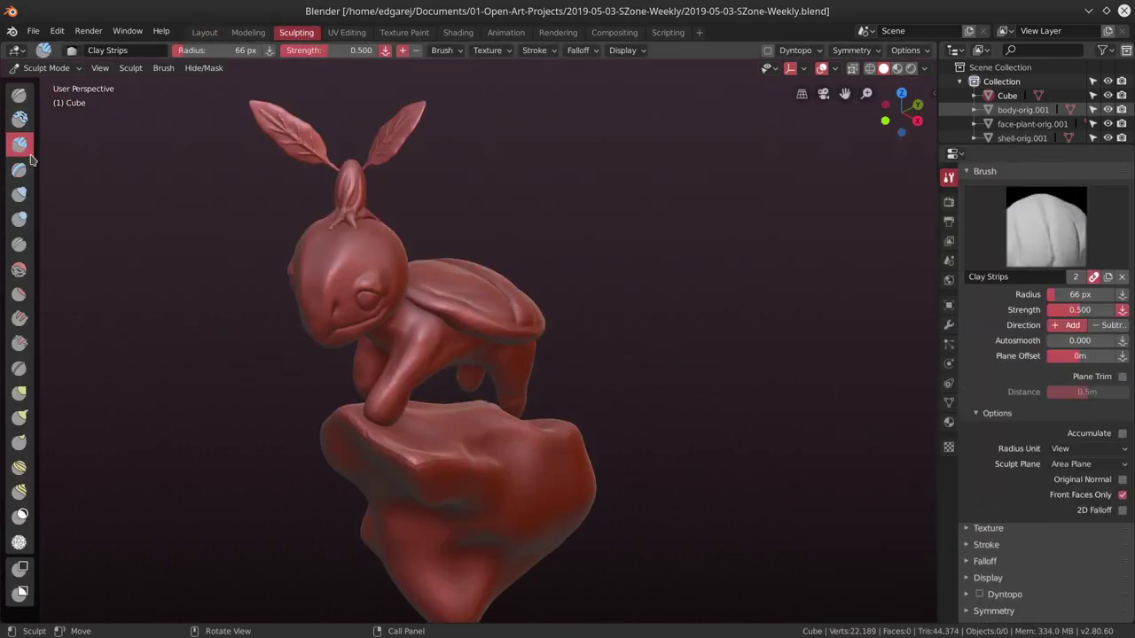
pyautogui.moveTo(413, 451); pyautogui.dragTo(337, 400, button='middle')
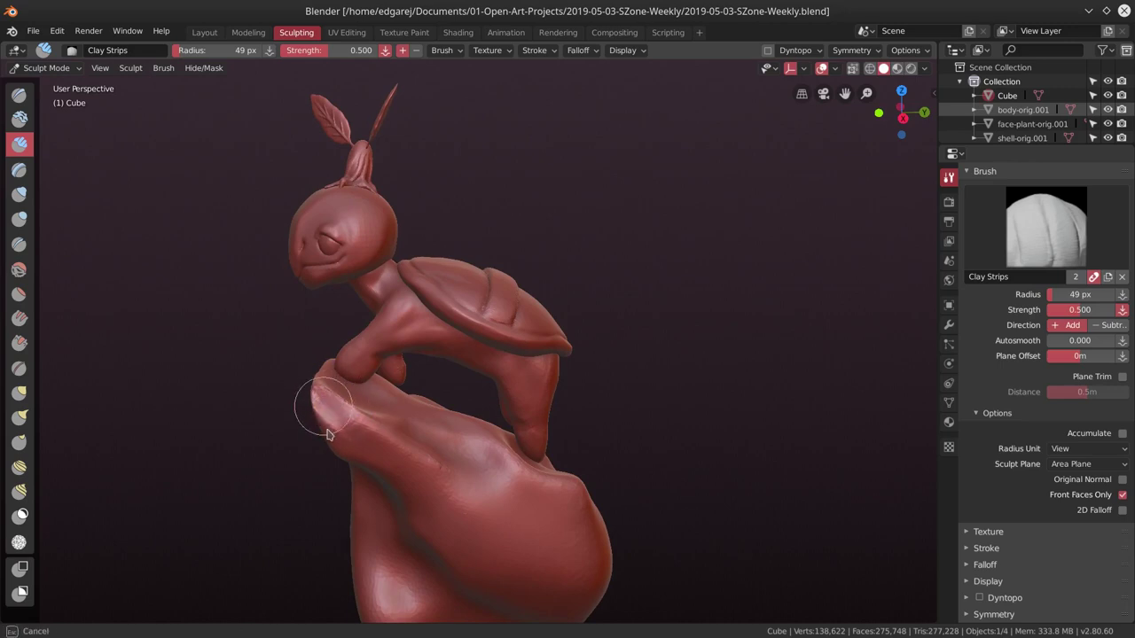
pyautogui.moveTo(326, 434)
pyautogui.mouseDown()
pyautogui.moveTo(352, 413)
pyautogui.moveTo(320, 387)
pyautogui.mouseUp()
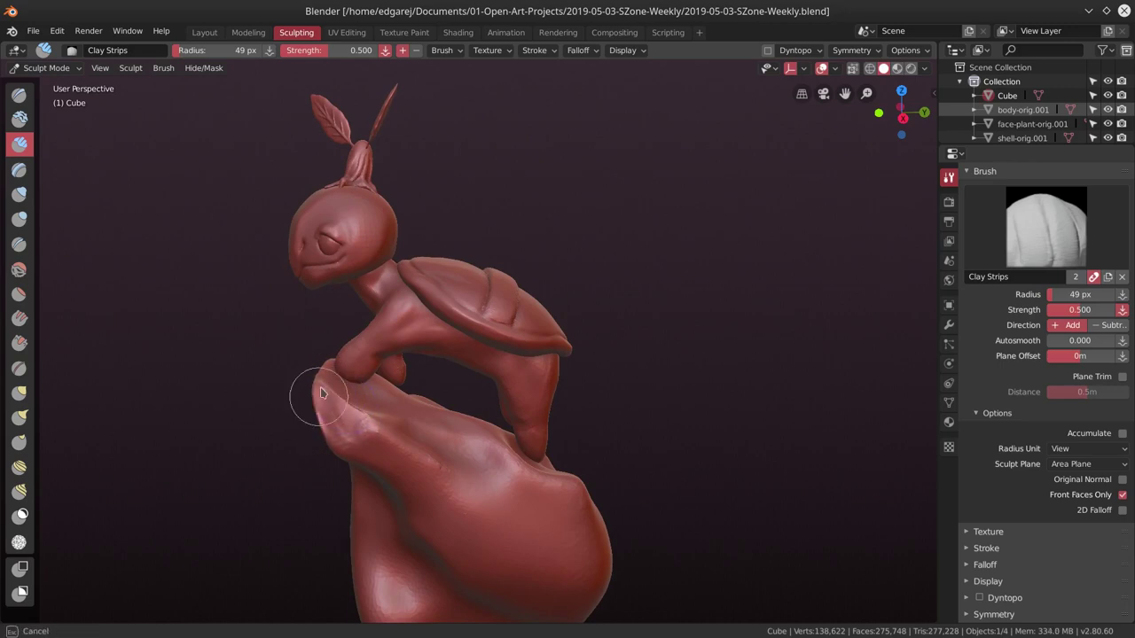
pyautogui.moveTo(320, 386); pyautogui.dragTo(334, 392, button='middle')
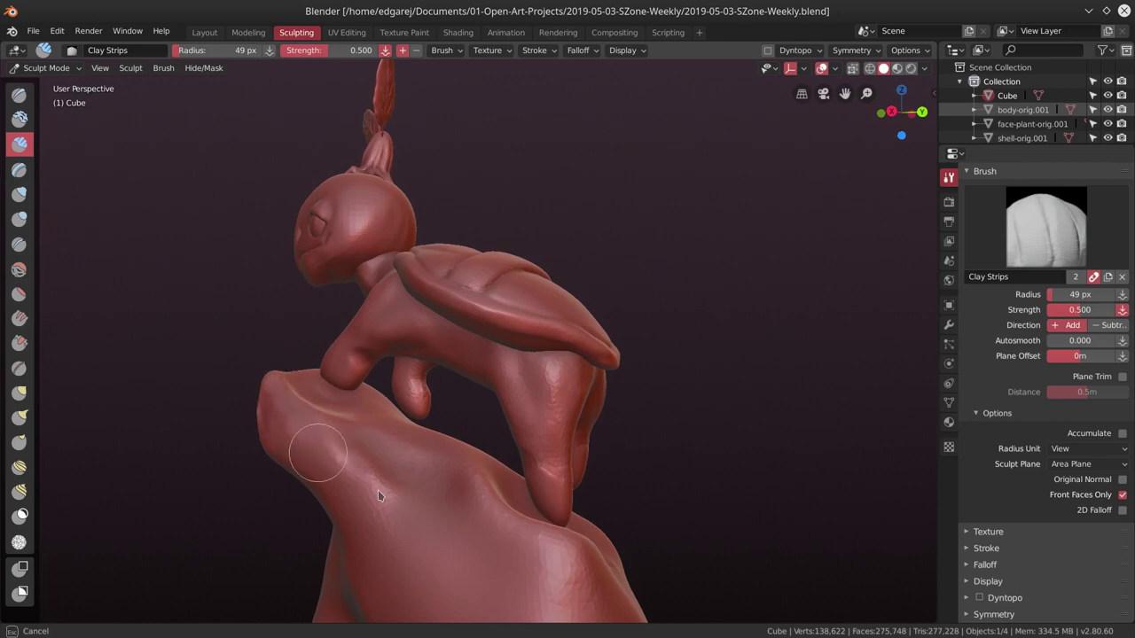
# Enable dynamic topology, set brush radius to 62 px, and build up the rock's left edge.
pyautogui.click(767, 50)
pyautogui.click(768, 93)
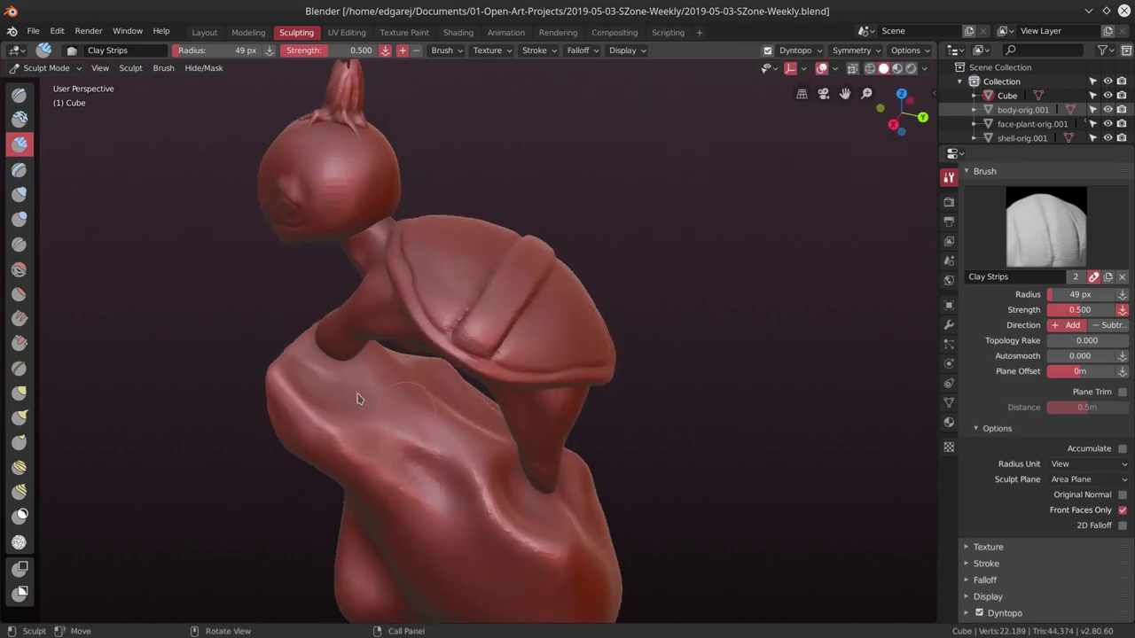
pyautogui.press('f')
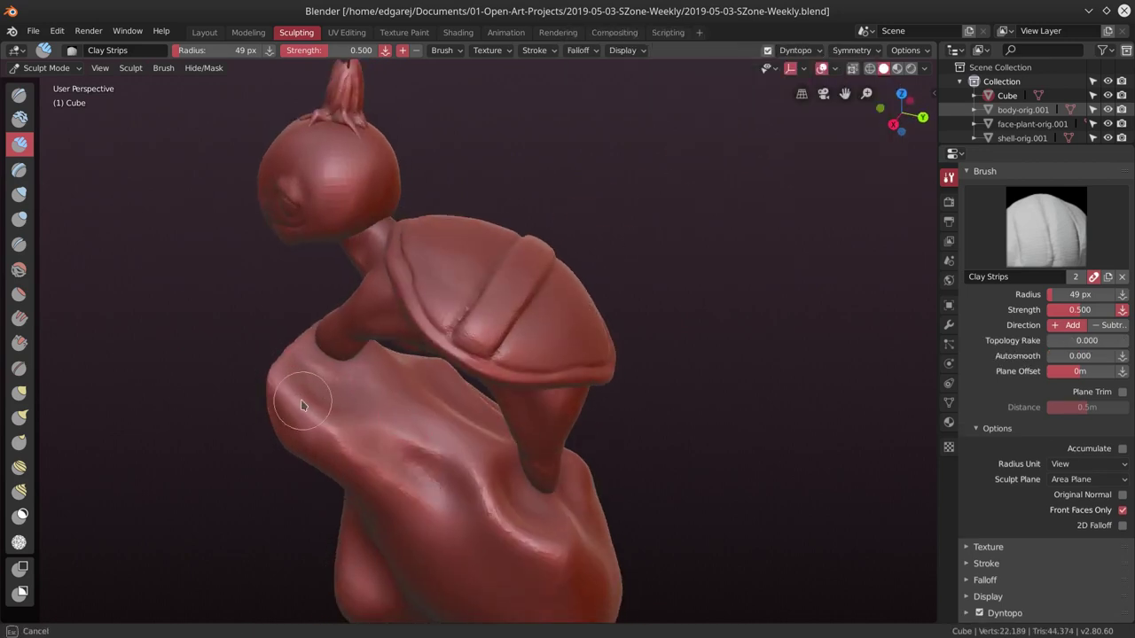
pyautogui.click(324, 430)
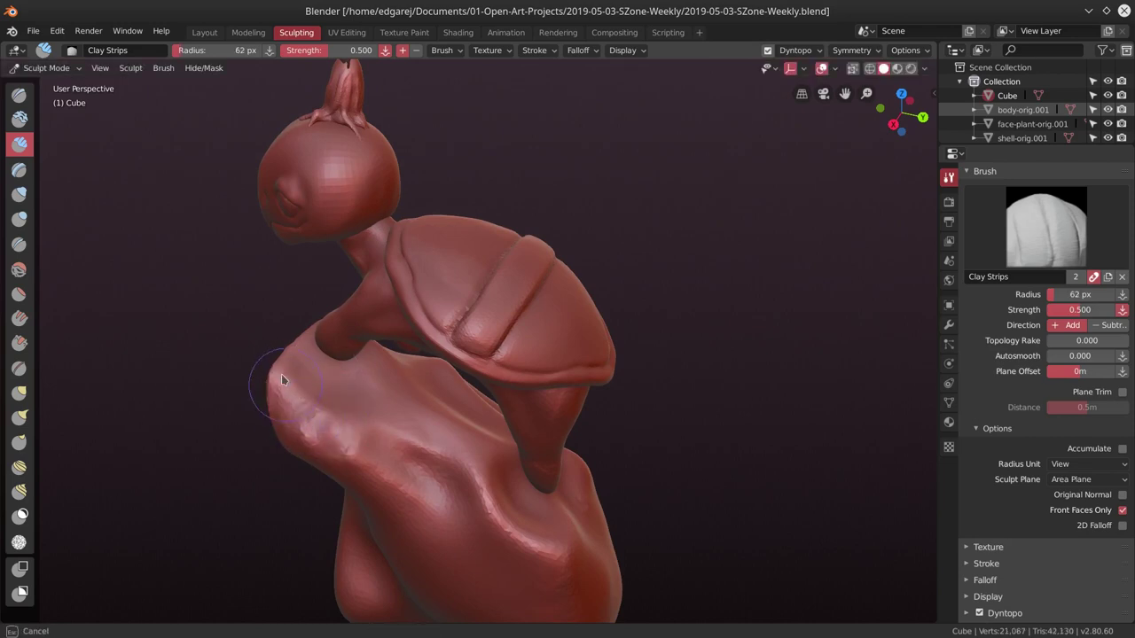
pyautogui.moveTo(326, 446); pyautogui.dragTo(266, 379)
pyautogui.moveTo(266, 380)
pyautogui.mouseDown(button='middle')
pyautogui.moveTo(410, 382)
pyautogui.moveTo(405, 405)
pyautogui.mouseUp(button='middle')
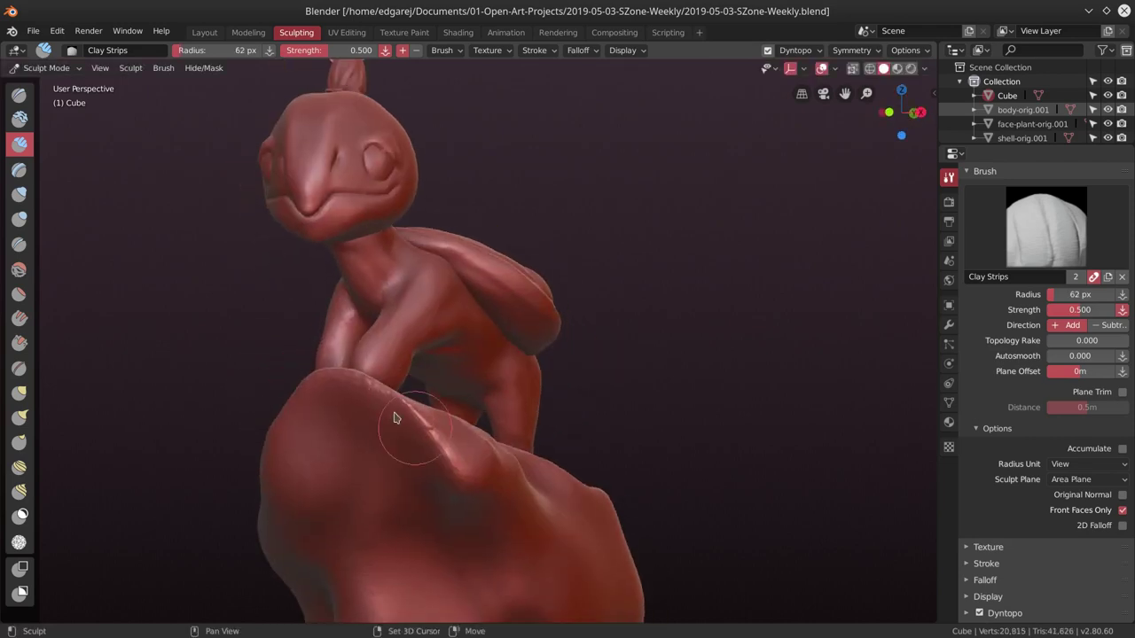
pyautogui.moveTo(324, 405)
pyautogui.mouseDown(button='middle')
pyautogui.moveTo(375, 463)
pyautogui.moveTo(445, 471)
pyautogui.moveTo(582, 441)
pyautogui.moveTo(600, 514)
pyautogui.moveTo(453, 421)
pyautogui.moveTo(499, 395)
pyautogui.moveTo(461, 380)
pyautogui.moveTo(494, 411)
pyautogui.moveTo(506, 373)
pyautogui.mouseUp(button='middle')
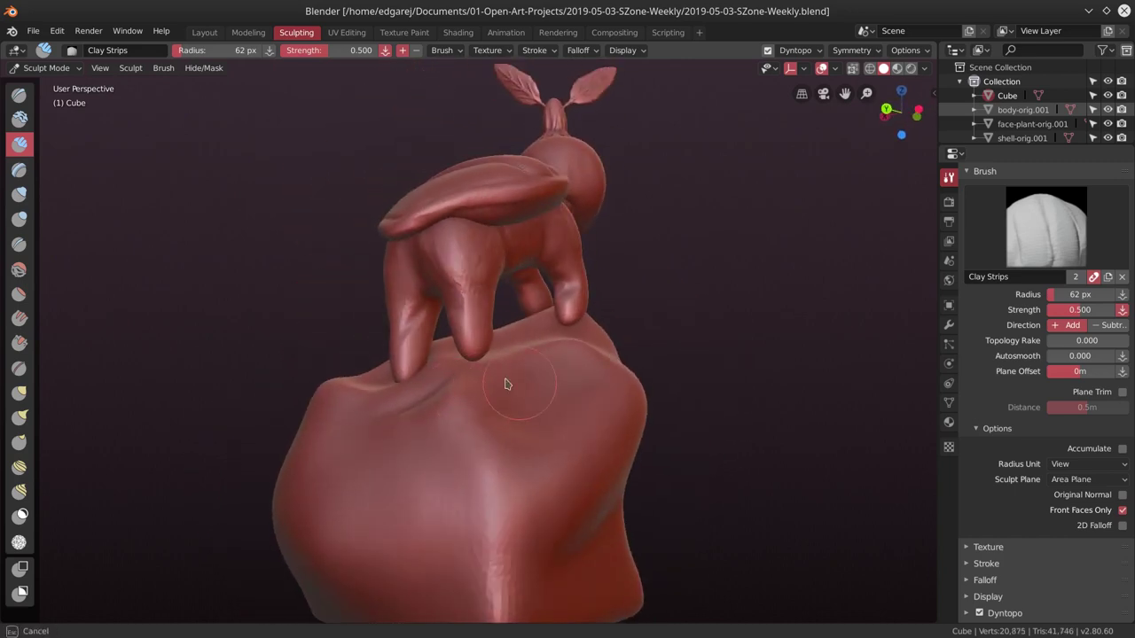
# Raise several Blob brush bumps near the creature's legs.
pyautogui.click(19, 218)
pyautogui.moveTo(487, 394); pyautogui.dragTo(483, 372)
pyautogui.moveTo(483, 372)
pyautogui.mouseDown(button='middle')
pyautogui.moveTo(496, 396)
pyautogui.moveTo(533, 405)
pyautogui.moveTo(380, 481)
pyautogui.mouseUp(button='middle')
pyautogui.moveTo(532, 464); pyautogui.dragTo(467, 380, button='middle')
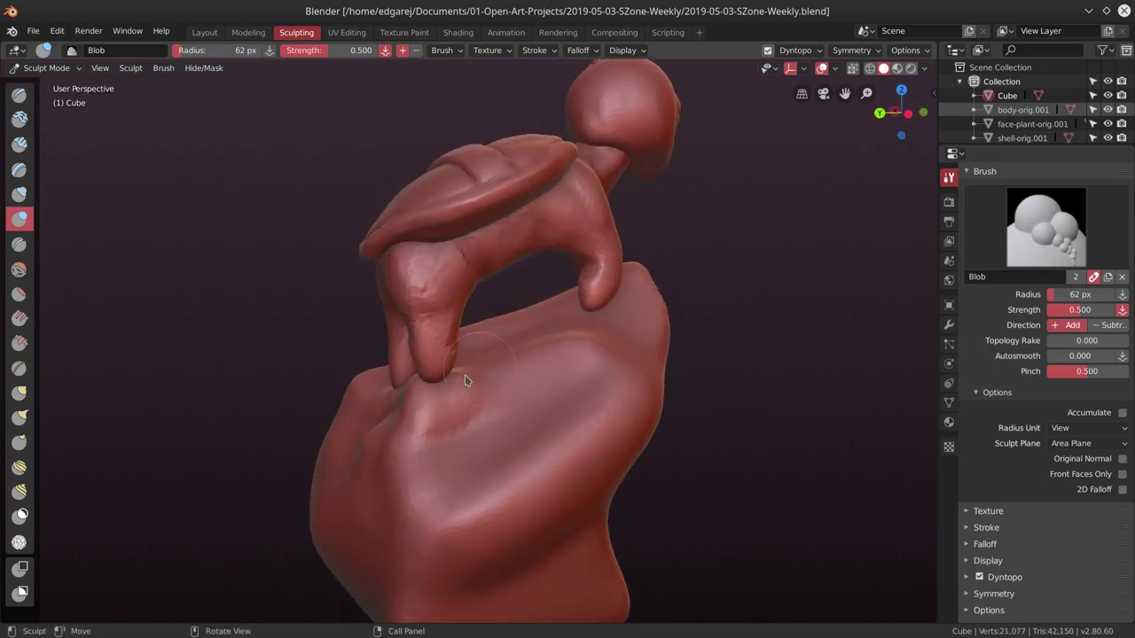
pyautogui.moveTo(467, 380); pyautogui.dragTo(473, 393)
pyautogui.moveTo(474, 393)
pyautogui.mouseDown(button='middle')
pyautogui.moveTo(520, 336)
pyautogui.moveTo(520, 371)
pyautogui.moveTo(506, 296)
pyautogui.moveTo(657, 321)
pyautogui.mouseUp(button='middle')
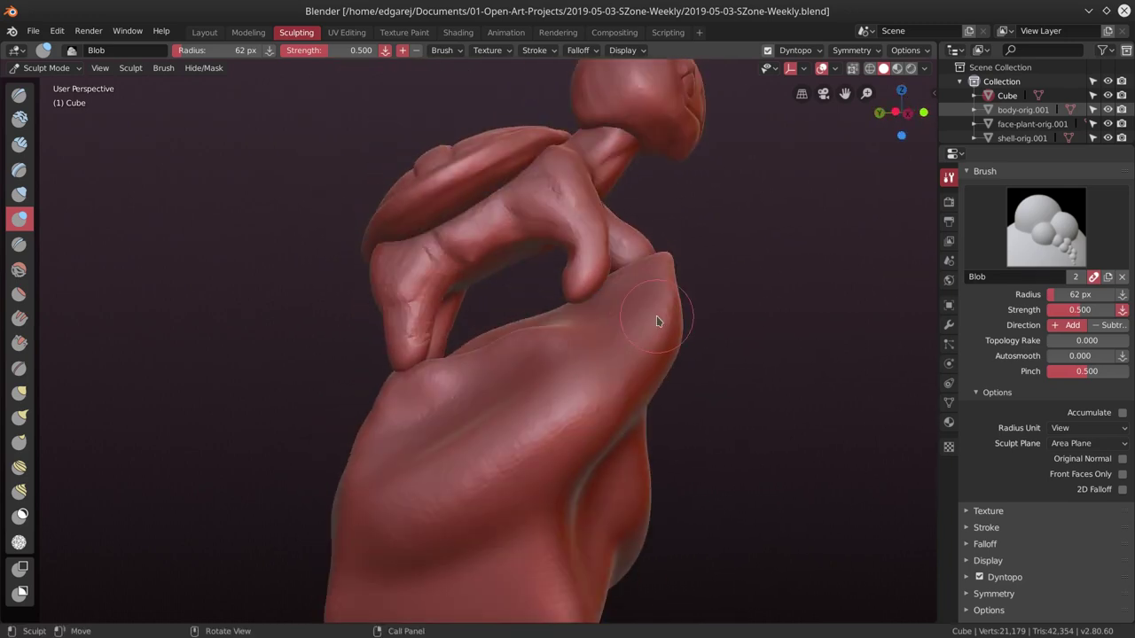
# Orbit and zoom the view to look over the whole creature.
pyautogui.click(33, 30)
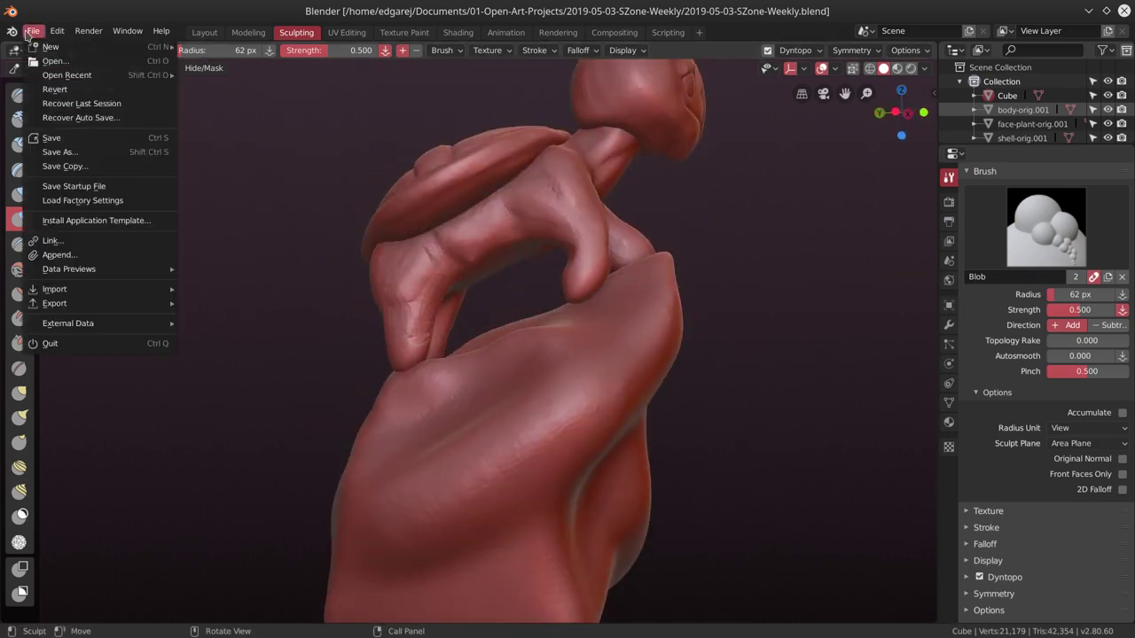
pyautogui.scroll(-5, 476, 387)
pyautogui.moveTo(476, 388)
pyautogui.mouseDown(button='middle')
pyautogui.moveTo(585, 430)
pyautogui.moveTo(429, 432)
pyautogui.mouseUp(button='middle')
pyautogui.scroll(1, 558, 380)
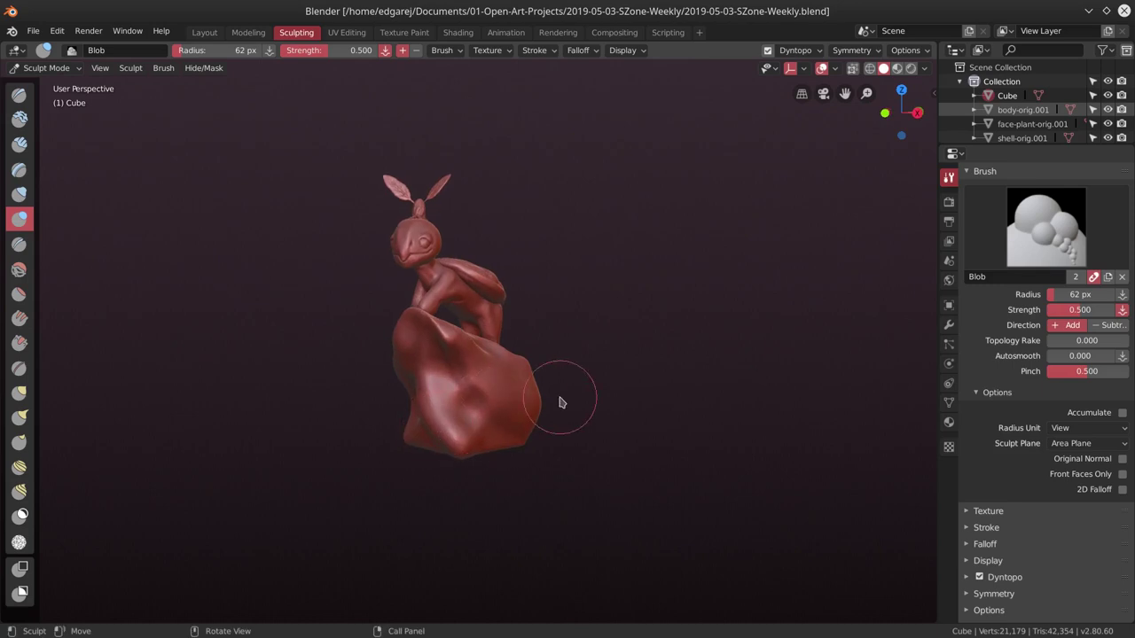
pyautogui.scroll(2, 559, 401)
pyautogui.moveTo(582, 405)
pyautogui.mouseDown(button='middle')
pyautogui.moveTo(633, 283)
pyautogui.moveTo(600, 289)
pyautogui.moveTo(635, 336)
pyautogui.mouseUp(button='middle')
pyautogui.scroll(1, 608, 282)
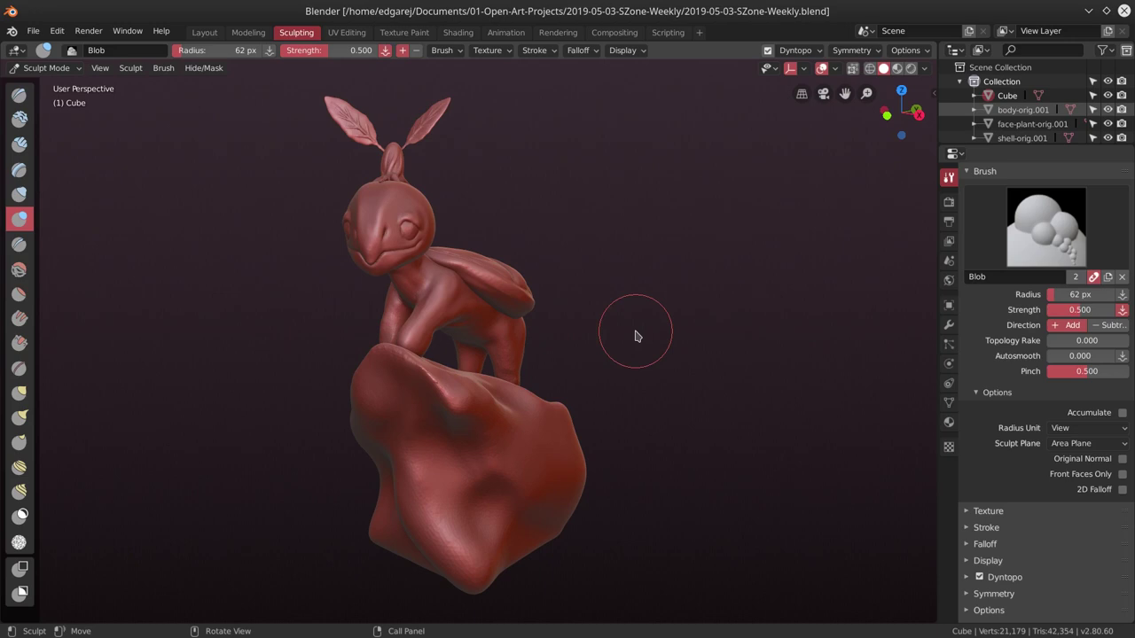
# Save as a new version named 2019-05-03-SZone-Weekly02.blend.
pyautogui.click(32, 30)
pyautogui.press('Escape')
pyautogui.click(59, 152)
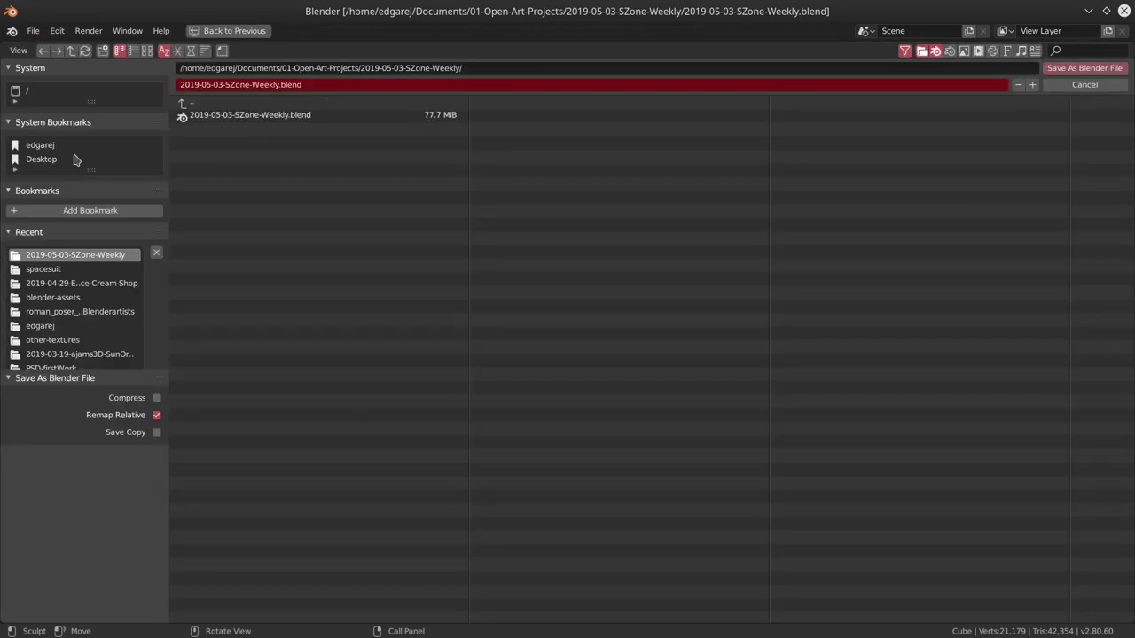
pyautogui.click(282, 85)
pyautogui.write('02')
pyautogui.press('Return')
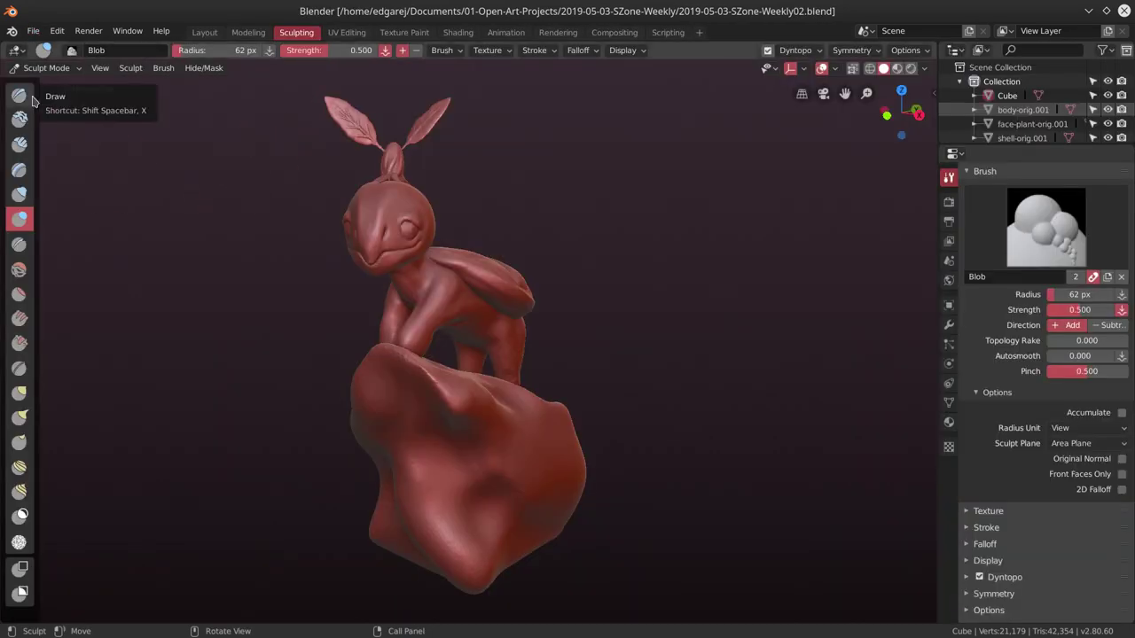
# Select the head, body and shell pieces with the shell active.
pyautogui.click(408, 271)
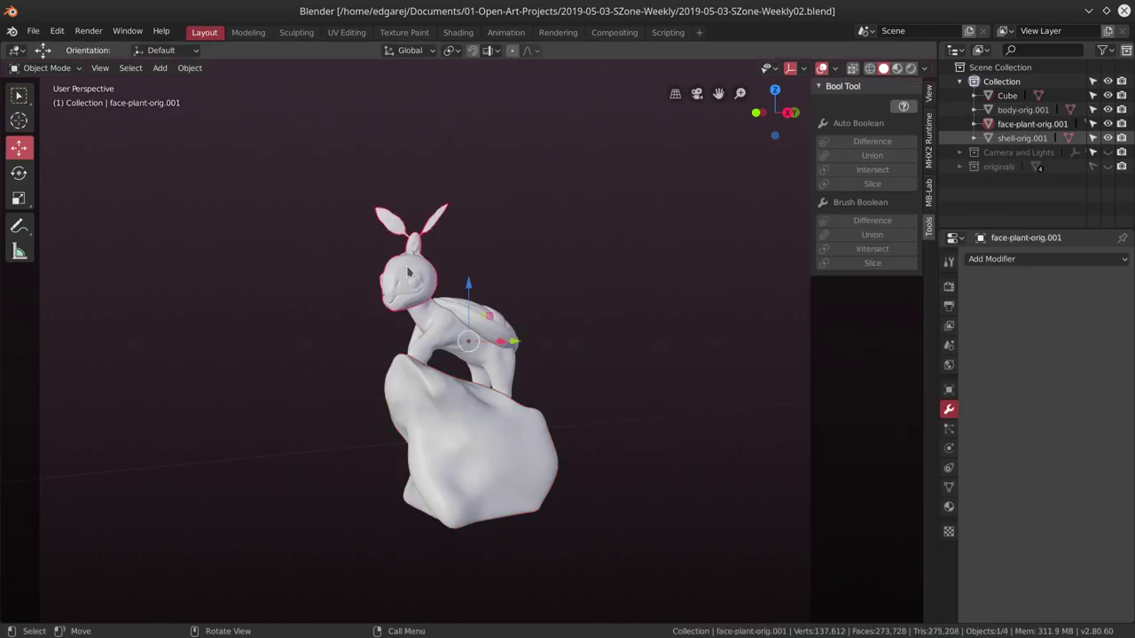
pyautogui.click(433, 326)
pyautogui.click(504, 336)
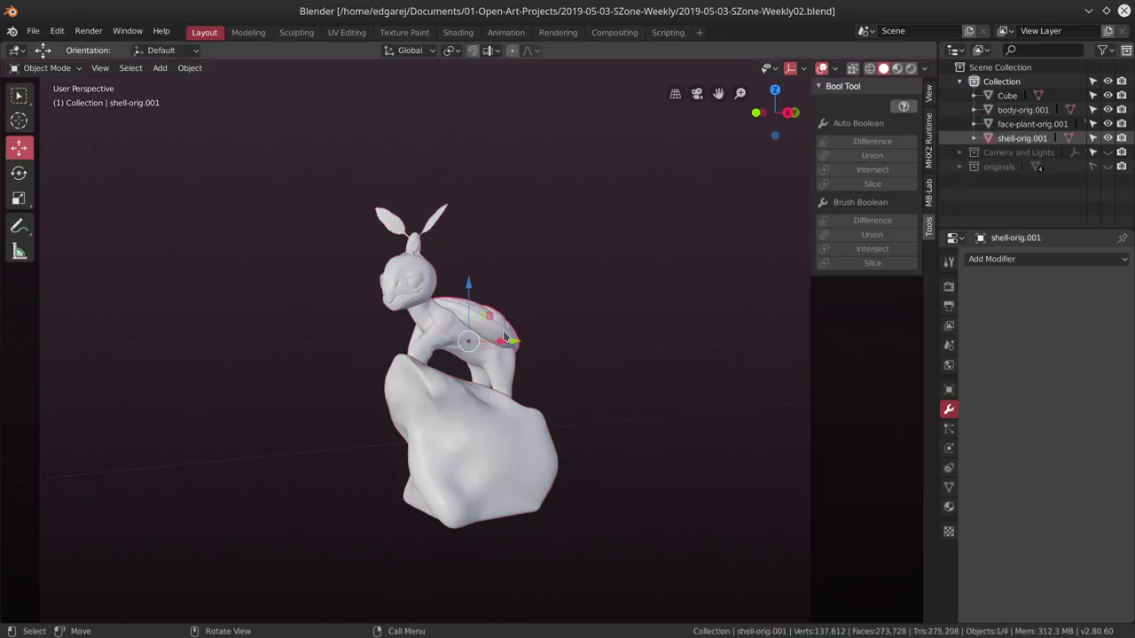
pyautogui.keyDown('shift'); pyautogui.click(420, 252); pyautogui.keyUp('shift')
pyautogui.keyDown('shift'); pyautogui.click(440, 340); pyautogui.keyUp('shift')
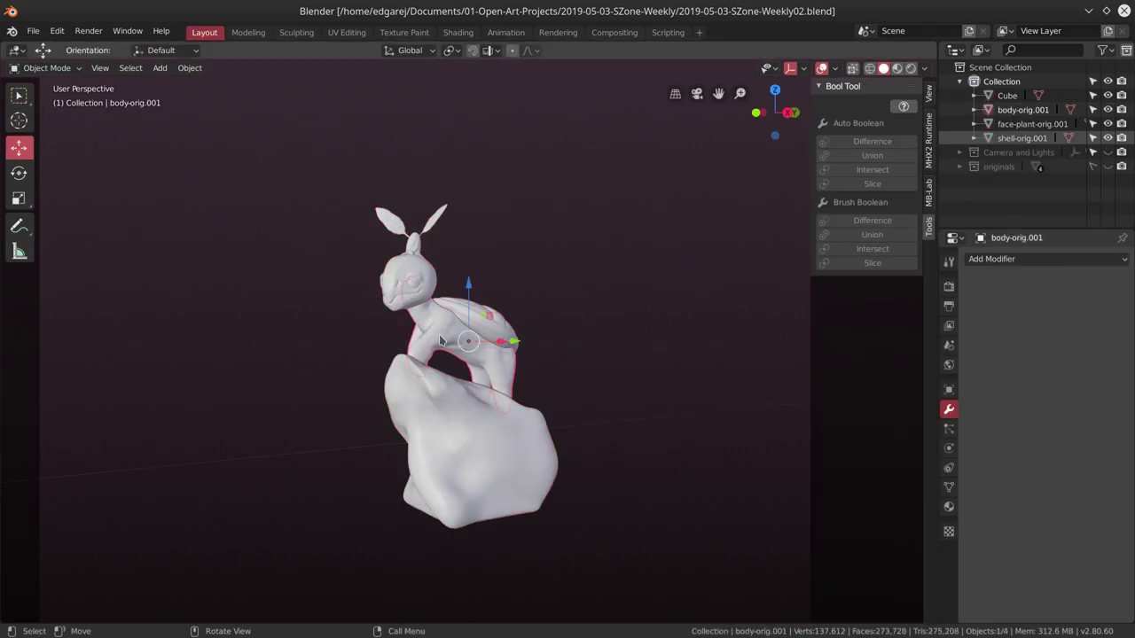
pyautogui.click(511, 328)
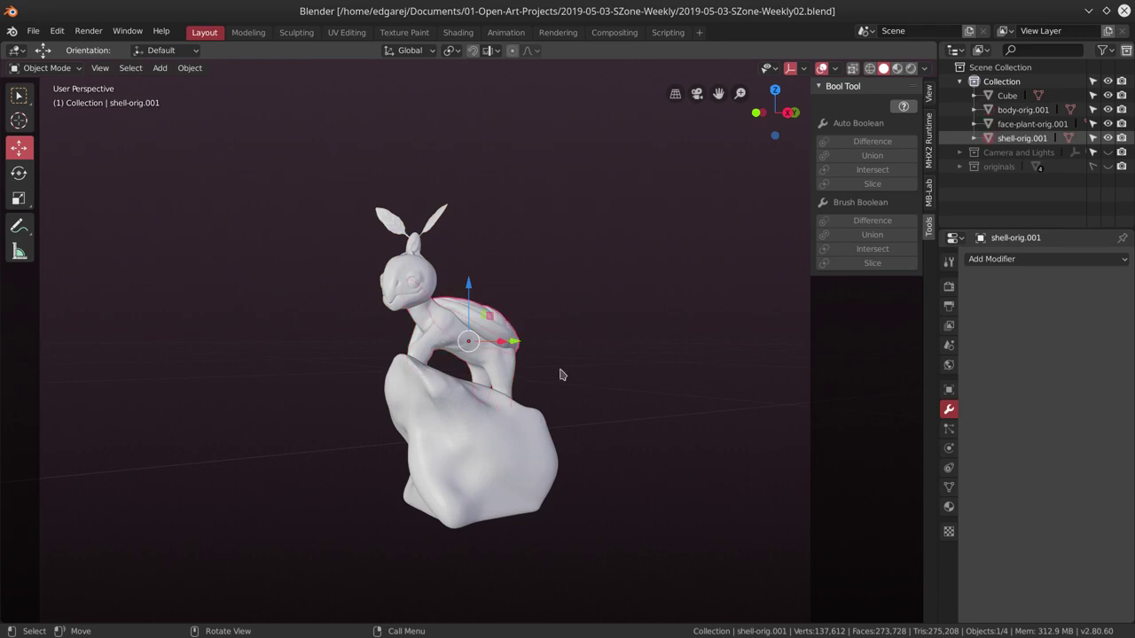
# Union shell, body and head with Bool Tool Auto Boolean, then return to Sculpting.
pyautogui.click(33, 31)
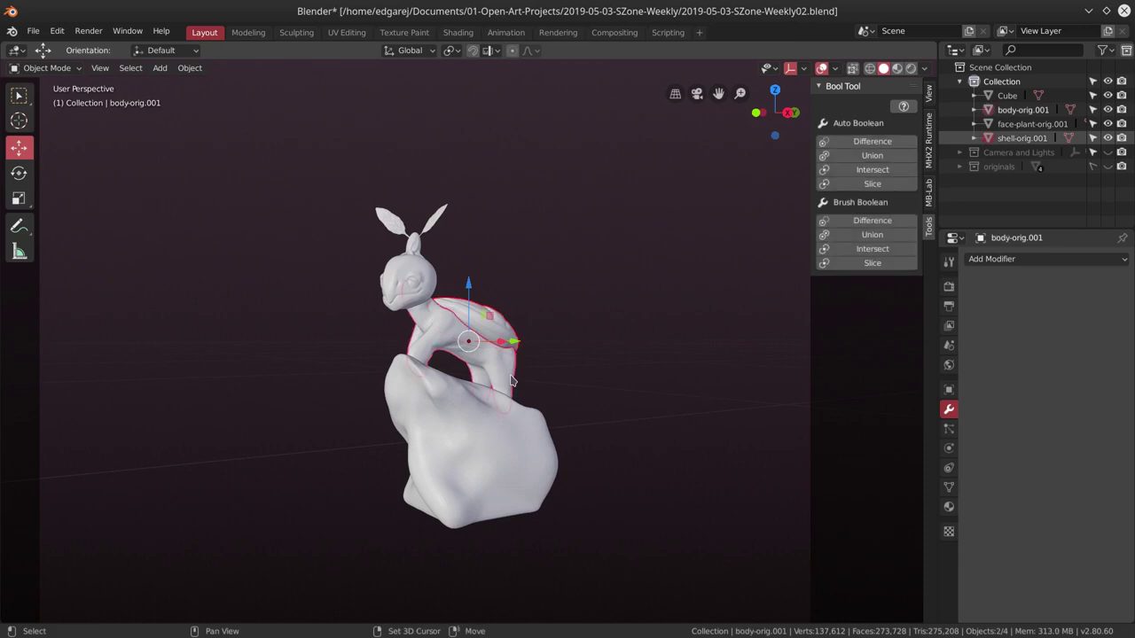
pyautogui.click(872, 155)
pyautogui.keyDown('shift'); pyautogui.click(436, 276); pyautogui.keyUp('shift')
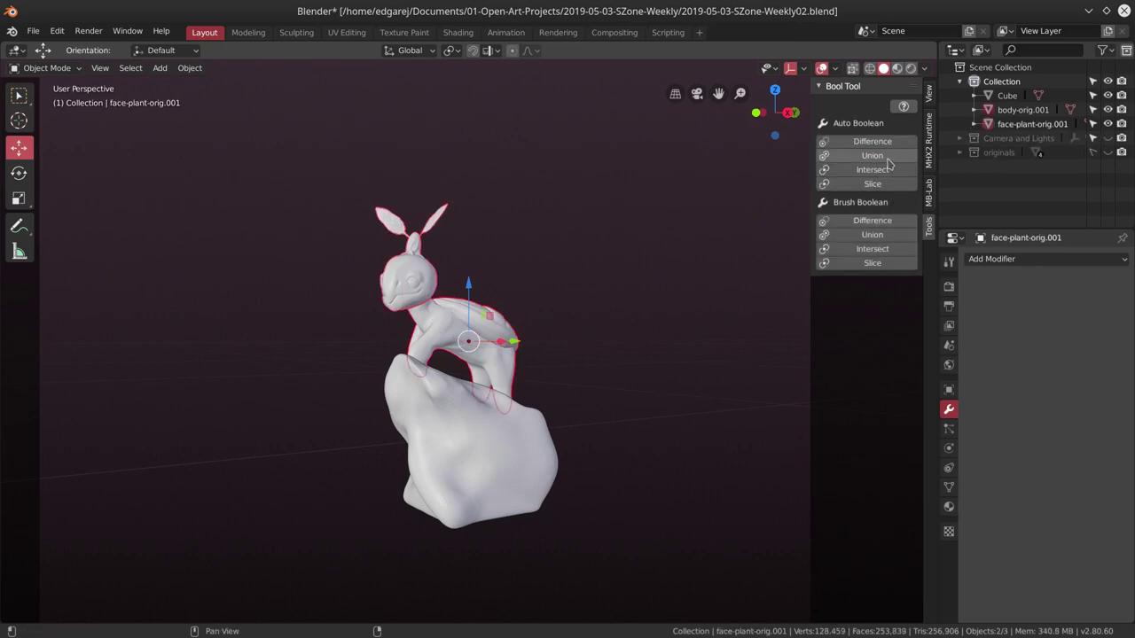
pyautogui.click(885, 158)
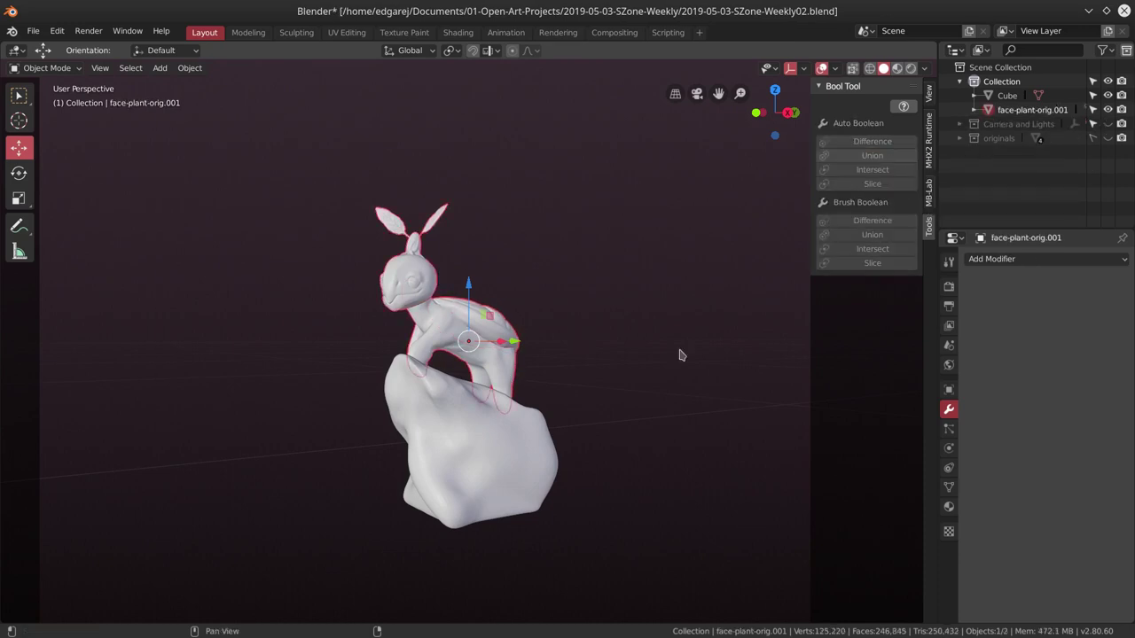
pyautogui.click(296, 31)
# Save the file and frame a low view of the creature's neck.
pyautogui.click(33, 31)
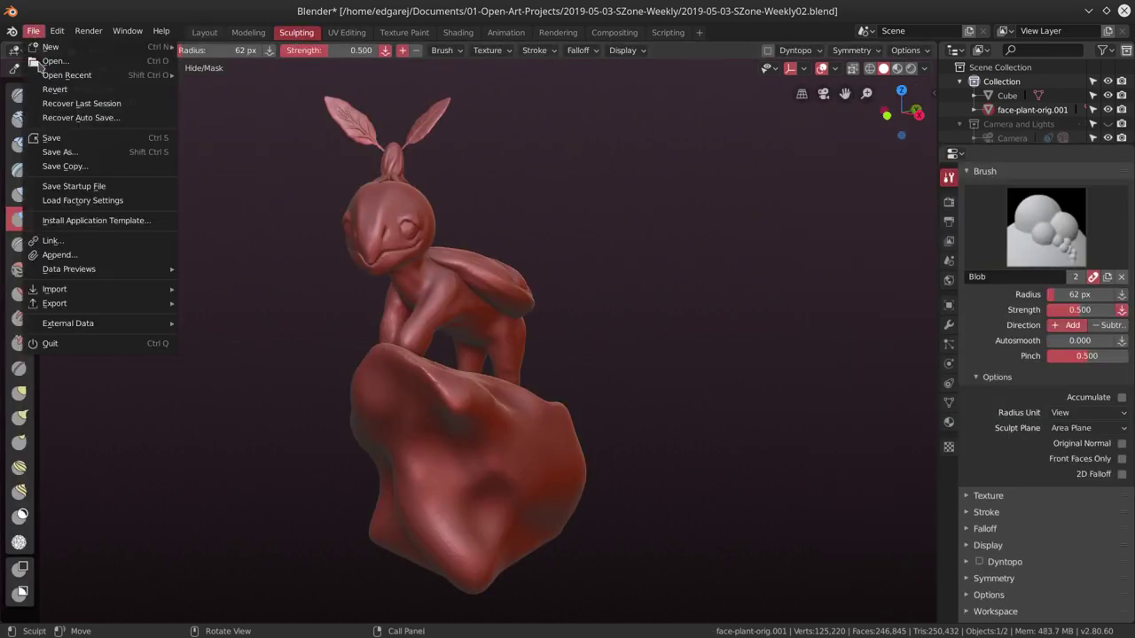
pyautogui.click(47, 142)
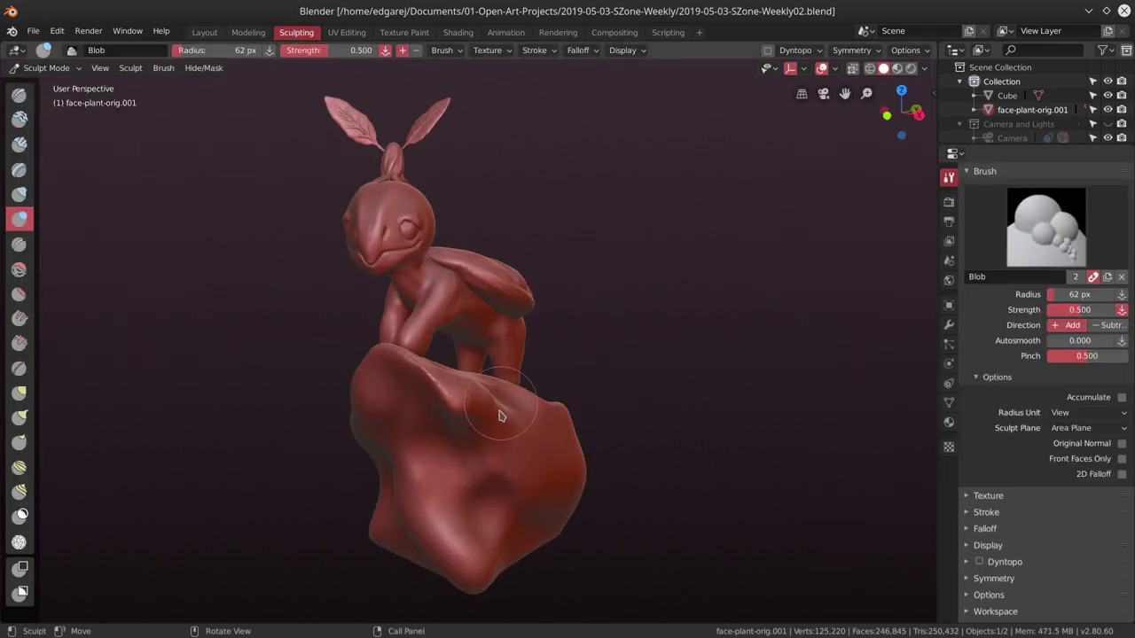
pyautogui.scroll(3, 537, 286)
pyautogui.scroll(-3, 537, 286)
pyautogui.moveTo(537, 286)
pyautogui.mouseDown(button='middle')
pyautogui.moveTo(476, 486)
pyautogui.moveTo(452, 343)
pyautogui.mouseUp(button='middle')
pyautogui.scroll(2, 452, 343)
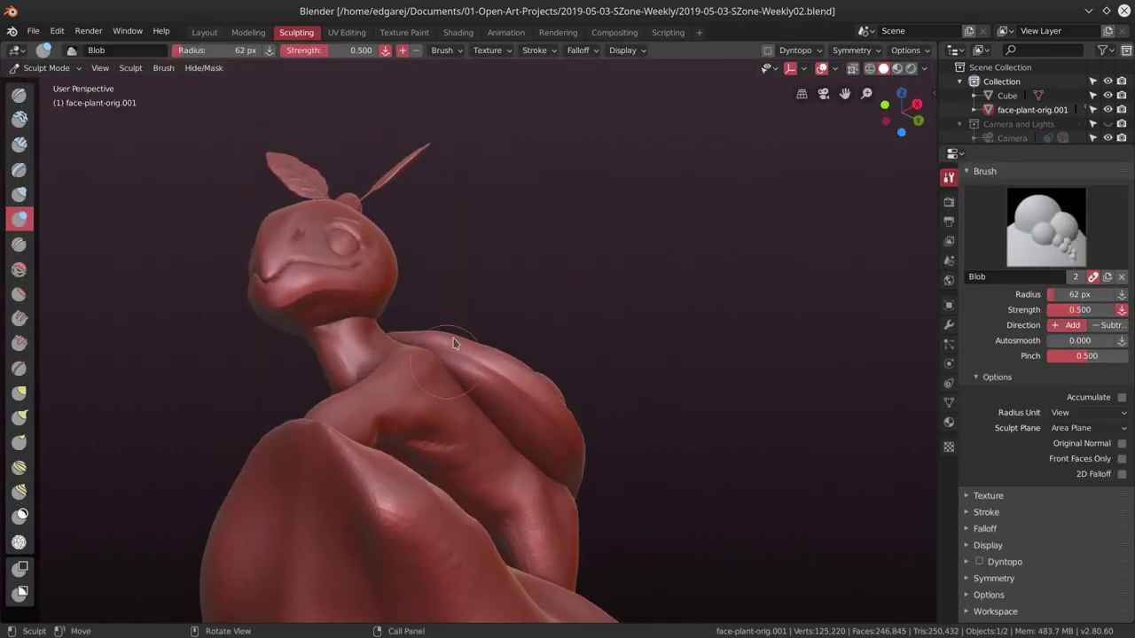
# Enable dynamic topology, confirm the warning, and check its settings.
pyautogui.click(768, 50)
pyautogui.click(824, 86)
pyautogui.click(798, 50)
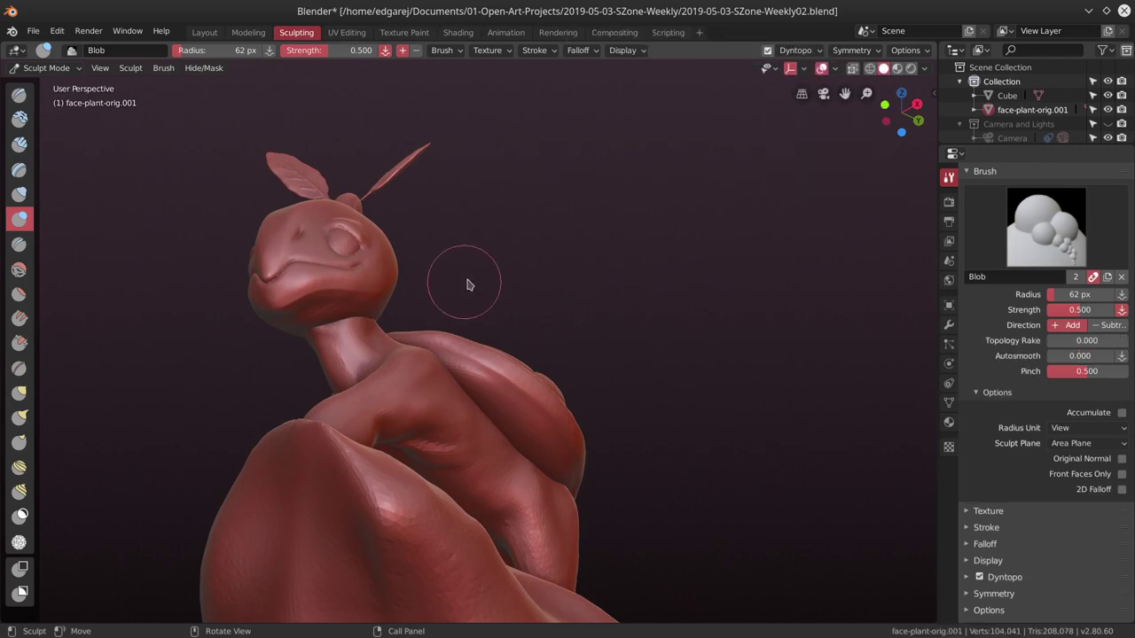
pyautogui.click(807, 51)
pyautogui.scroll(2, 479, 261)
pyautogui.scroll(2, 471, 254)
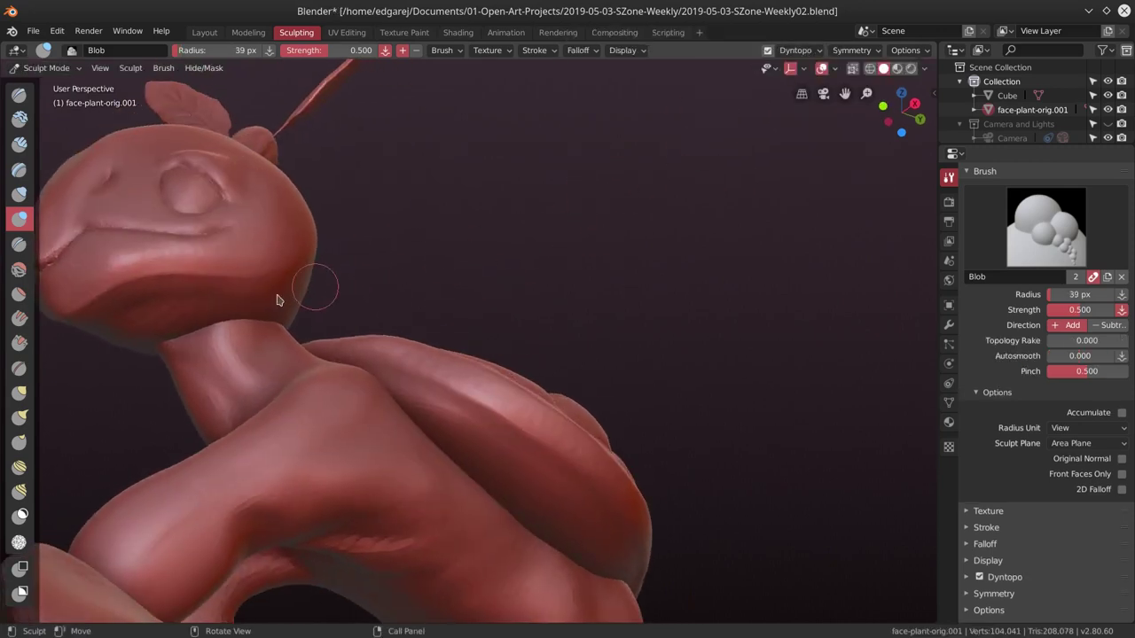
pyautogui.scroll(-2, 215, 315)
pyautogui.moveTo(216, 310)
pyautogui.mouseDown(button='middle')
pyautogui.moveTo(506, 324)
pyautogui.moveTo(452, 342)
pyautogui.moveTo(549, 301)
pyautogui.moveTo(513, 354)
pyautogui.moveTo(523, 350)
pyautogui.moveTo(431, 304)
pyautogui.mouseUp(button='middle')
pyautogui.scroll(3, 496, 371)
# Raise blob bumps on the neck to blend it into the head.
pyautogui.moveTo(430, 304)
pyautogui.mouseDown()
pyautogui.moveTo(404, 311)
pyautogui.moveTo(412, 300)
pyautogui.moveTo(375, 399)
pyautogui.mouseUp()
pyautogui.moveTo(388, 396)
pyautogui.mouseDown(button='middle')
pyautogui.moveTo(463, 359)
pyautogui.moveTo(414, 307)
pyautogui.moveTo(445, 270)
pyautogui.moveTo(494, 275)
pyautogui.mouseUp(button='middle')
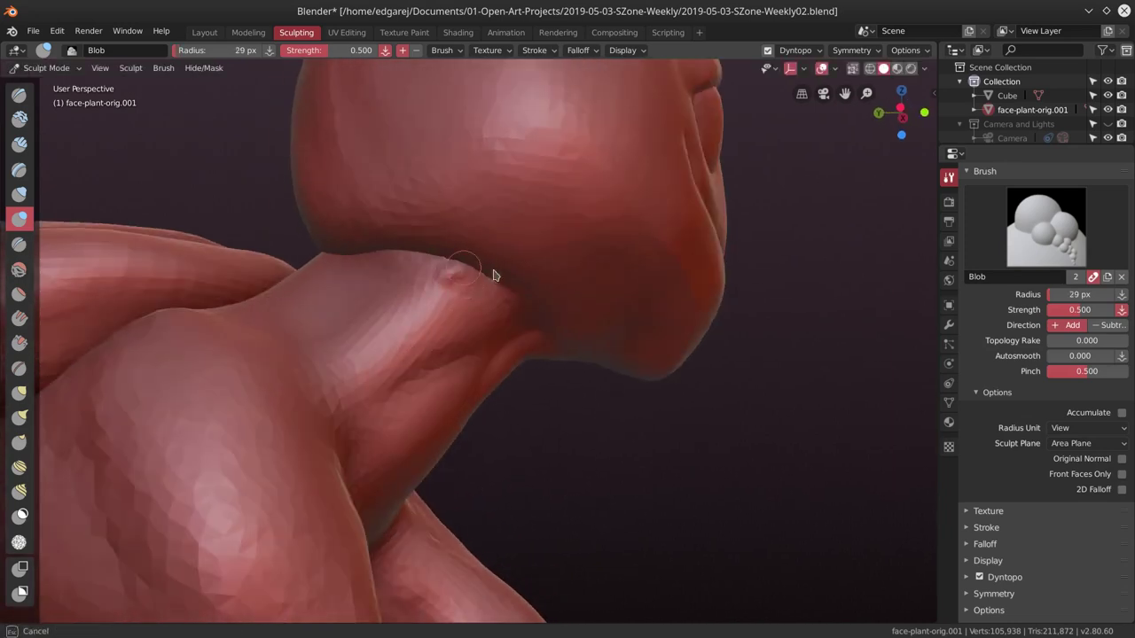
pyautogui.moveTo(508, 298); pyautogui.dragTo(483, 292)
pyautogui.moveTo(514, 298)
pyautogui.mouseDown(button='middle')
pyautogui.moveTo(451, 237)
pyautogui.moveTo(470, 284)
pyautogui.mouseUp(button='middle')
pyautogui.moveTo(385, 273)
pyautogui.mouseDown(button='middle')
pyautogui.moveTo(396, 236)
pyautogui.moveTo(466, 309)
pyautogui.moveTo(426, 393)
pyautogui.moveTo(451, 405)
pyautogui.mouseUp(button='middle')
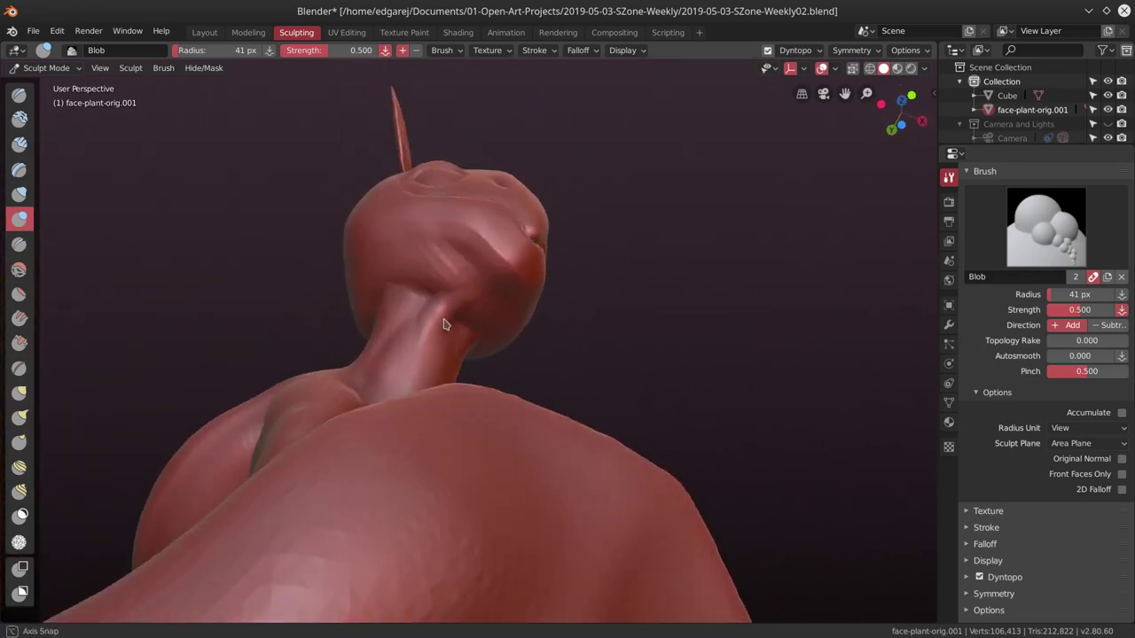
pyautogui.moveTo(434, 331)
pyautogui.mouseDown(button='middle')
pyautogui.moveTo(431, 311)
pyautogui.moveTo(537, 517)
pyautogui.moveTo(543, 480)
pyautogui.moveTo(492, 484)
pyautogui.mouseUp(button='middle')
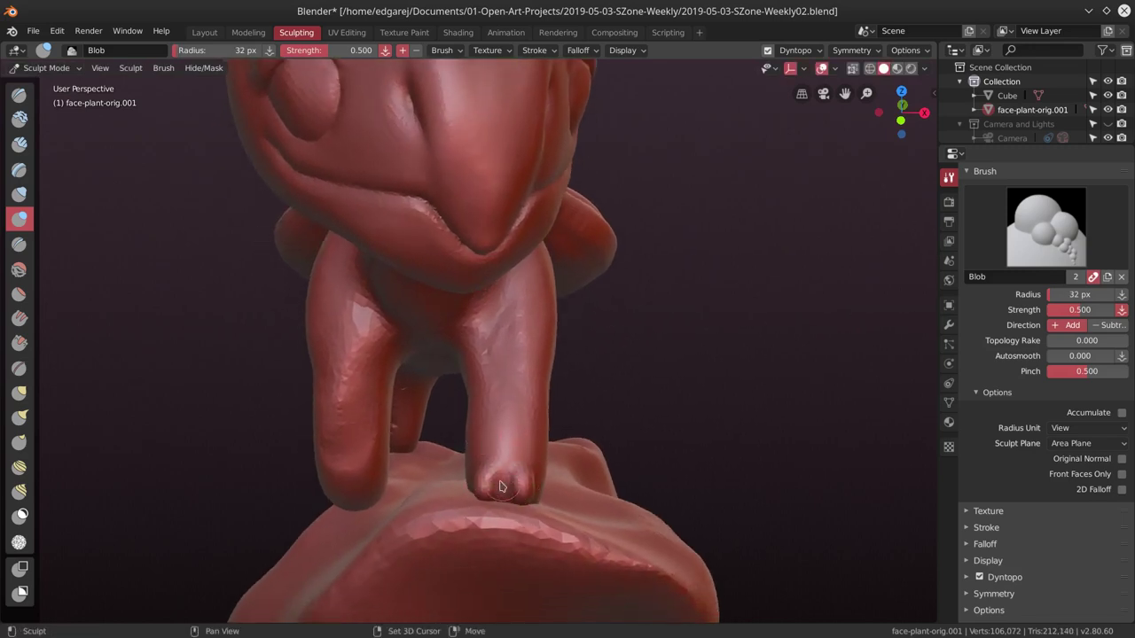
# Raise a ridge along the front leg using blob and a small clay stroke.
pyautogui.moveTo(550, 464); pyautogui.dragTo(519, 483, button='middle')
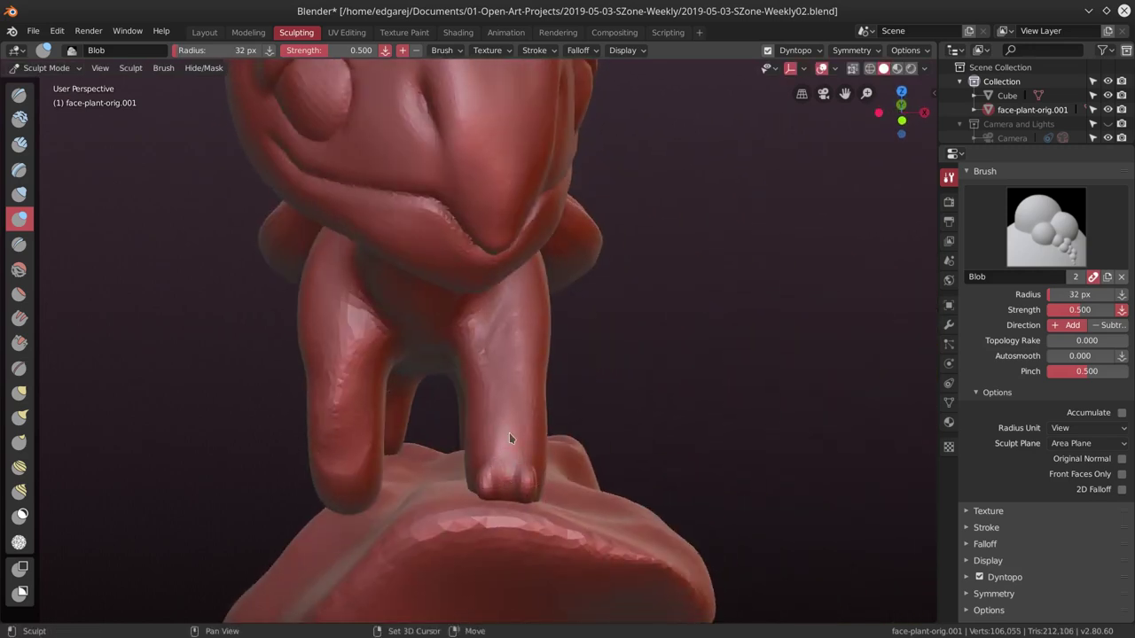
pyautogui.moveTo(510, 435)
pyautogui.mouseDown(button='middle')
pyautogui.moveTo(729, 468)
pyautogui.moveTo(555, 435)
pyautogui.mouseUp(button='middle')
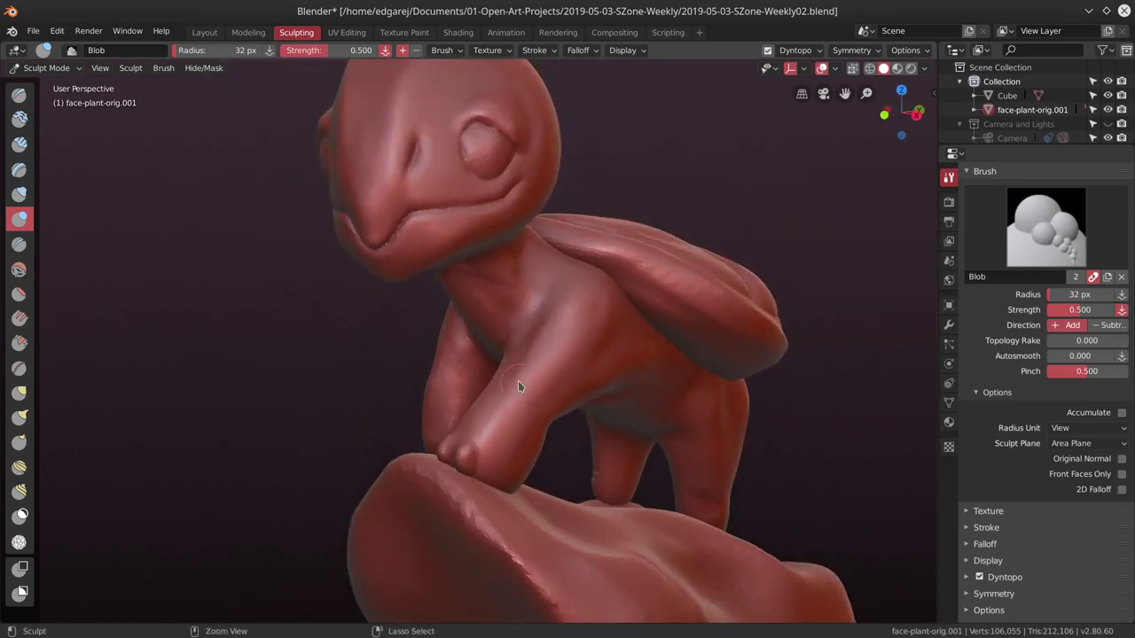
pyautogui.moveTo(518, 387)
pyautogui.mouseDown()
pyautogui.moveTo(513, 397)
pyautogui.moveTo(526, 379)
pyautogui.mouseUp()
pyautogui.click(20, 144)
pyautogui.moveTo(527, 378); pyautogui.dragTo(511, 383, button='middle')
pyautogui.hotkey('shift', 'b')
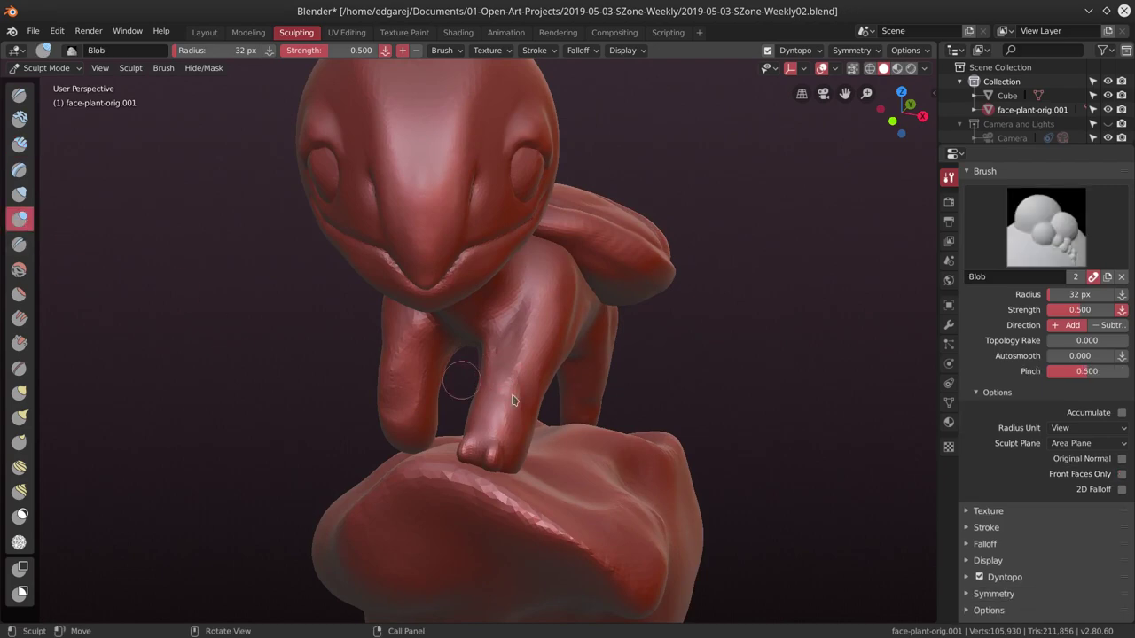
pyautogui.moveTo(514, 348); pyautogui.dragTo(527, 317)
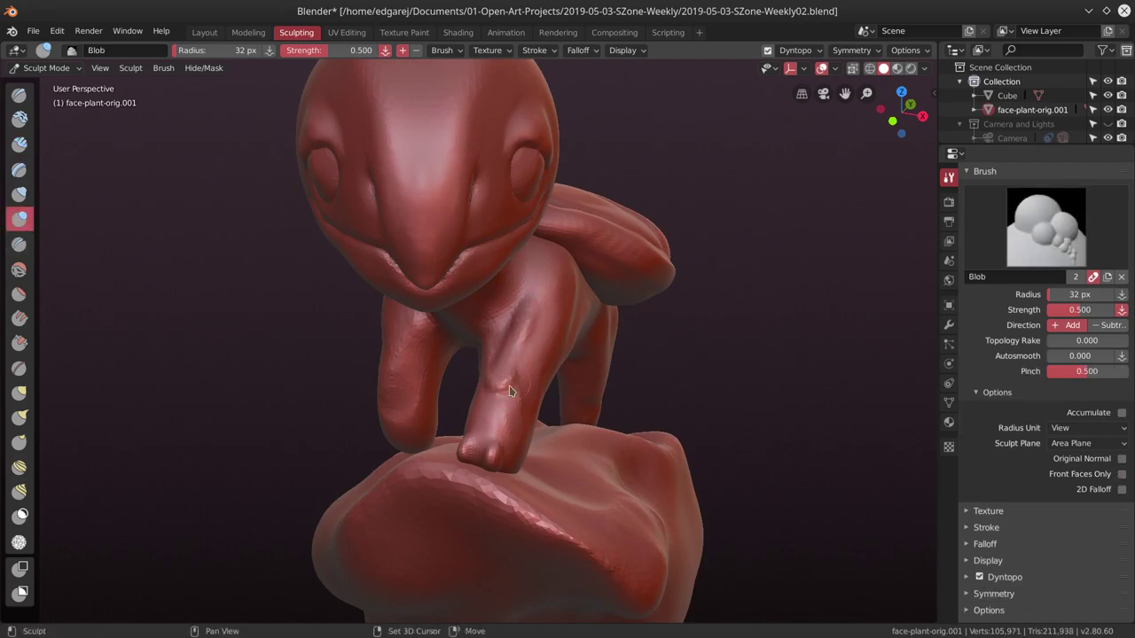
# Add blob detail on the leg from the side, then select the Flatten/Contrast brush.
pyautogui.moveTo(494, 386)
pyautogui.mouseDown(button='middle')
pyautogui.moveTo(506, 301)
pyautogui.moveTo(521, 395)
pyautogui.moveTo(506, 442)
pyautogui.moveTo(608, 461)
pyautogui.moveTo(615, 408)
pyautogui.moveTo(350, 452)
pyautogui.mouseUp(button='middle')
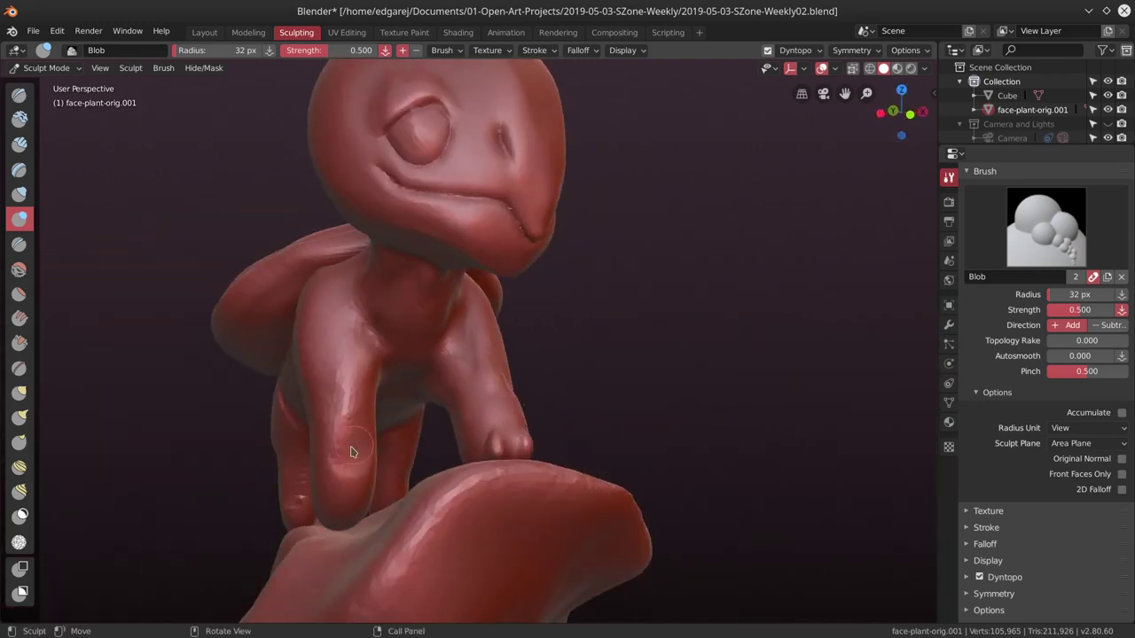
pyautogui.moveTo(352, 445); pyautogui.dragTo(348, 381)
pyautogui.moveTo(350, 443); pyautogui.dragTo(321, 467, button='middle')
pyautogui.moveTo(347, 503)
pyautogui.mouseDown(button='middle')
pyautogui.moveTo(426, 355)
pyautogui.moveTo(377, 448)
pyautogui.moveTo(514, 471)
pyautogui.moveTo(523, 443)
pyautogui.mouseUp(button='middle')
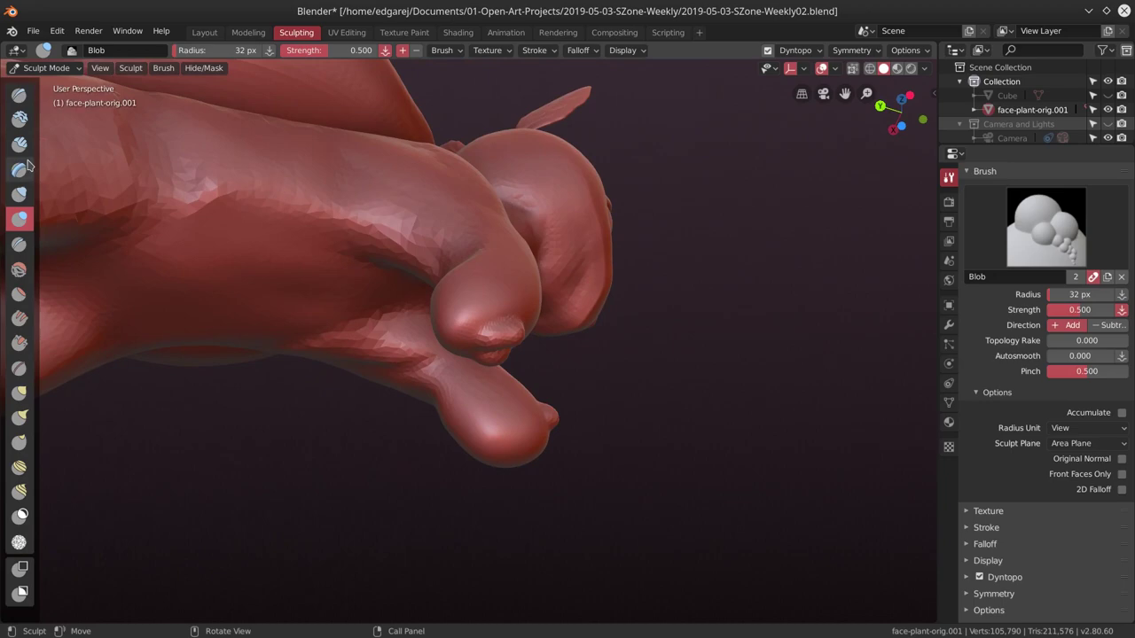
pyautogui.click(18, 294)
pyautogui.moveTo(468, 329)
pyautogui.mouseDown(button='middle')
pyautogui.moveTo(547, 322)
pyautogui.moveTo(367, 299)
pyautogui.moveTo(357, 355)
pyautogui.moveTo(387, 446)
pyautogui.mouseUp(button='middle')
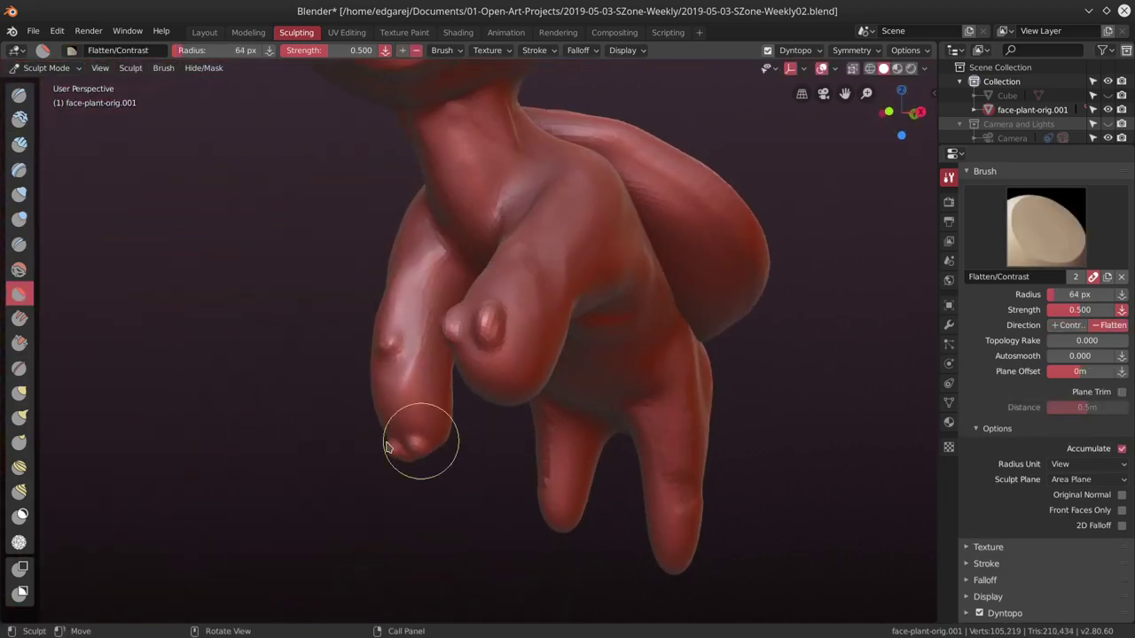
# Sculpt clay strokes onto the foot with Clay Strips at 28 px.
pyautogui.click(18, 143)
pyautogui.press('f')
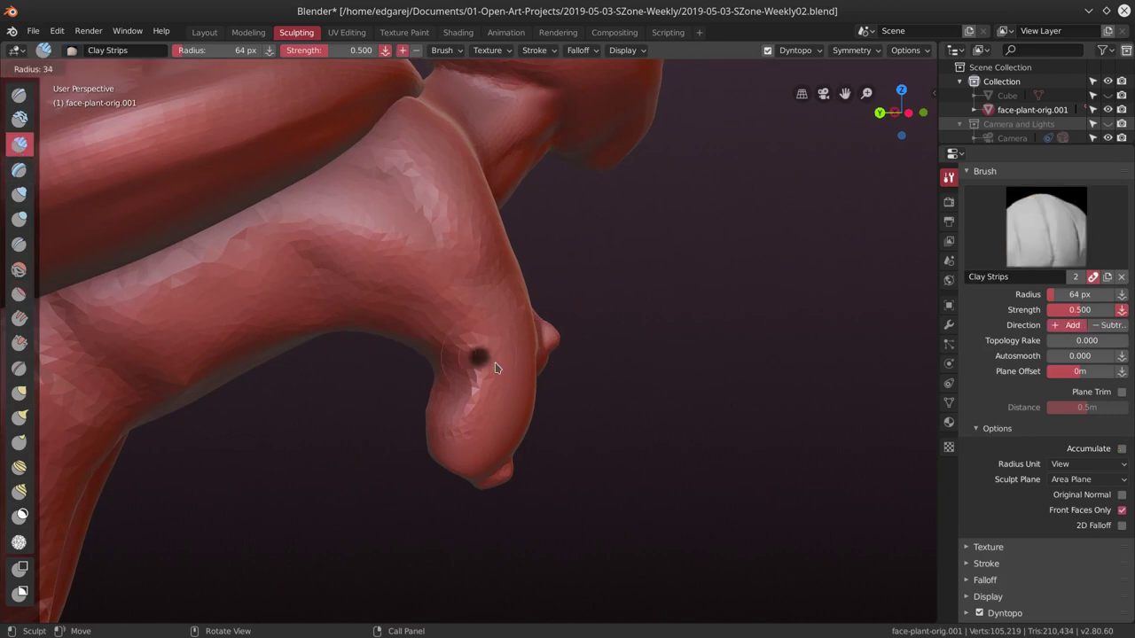
pyautogui.click(493, 375)
pyautogui.moveTo(493, 375); pyautogui.dragTo(490, 383, button='middle')
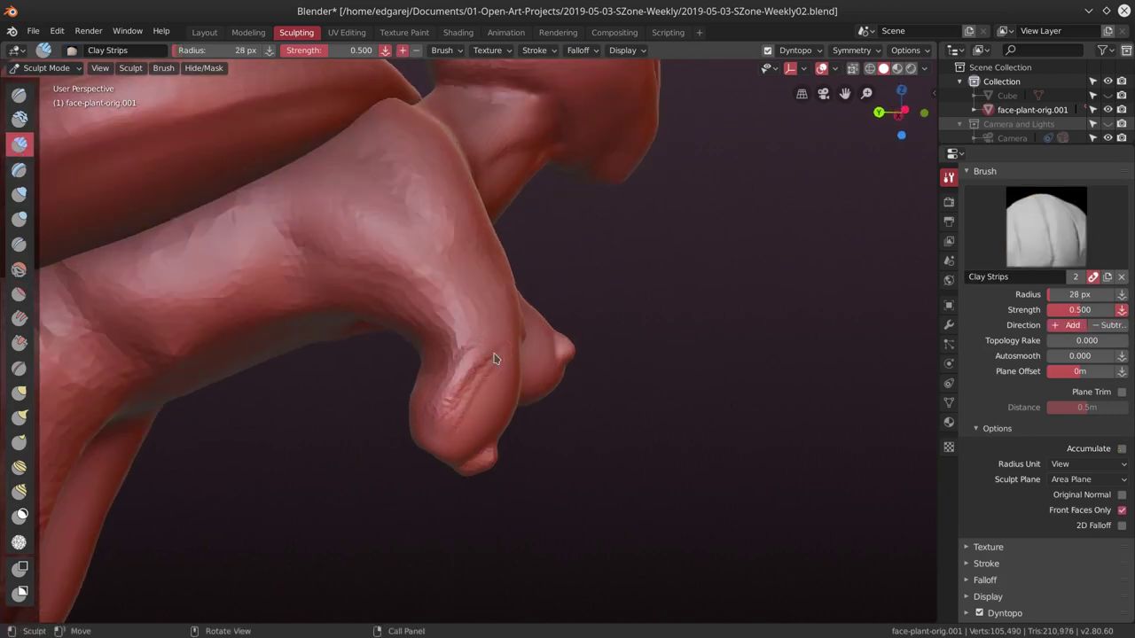
# Resize the brush to 50 px and inspect the foot from several angles.
pyautogui.moveTo(436, 413); pyautogui.dragTo(461, 286, button='middle')
pyautogui.press('f')
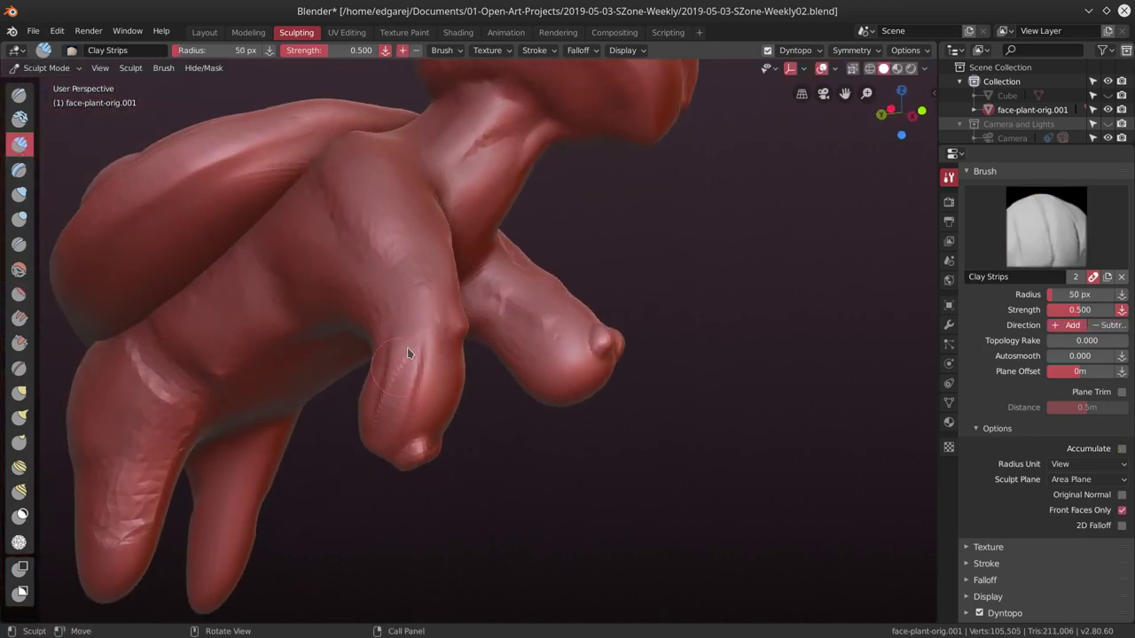
pyautogui.moveTo(407, 354); pyautogui.dragTo(386, 365, button='middle')
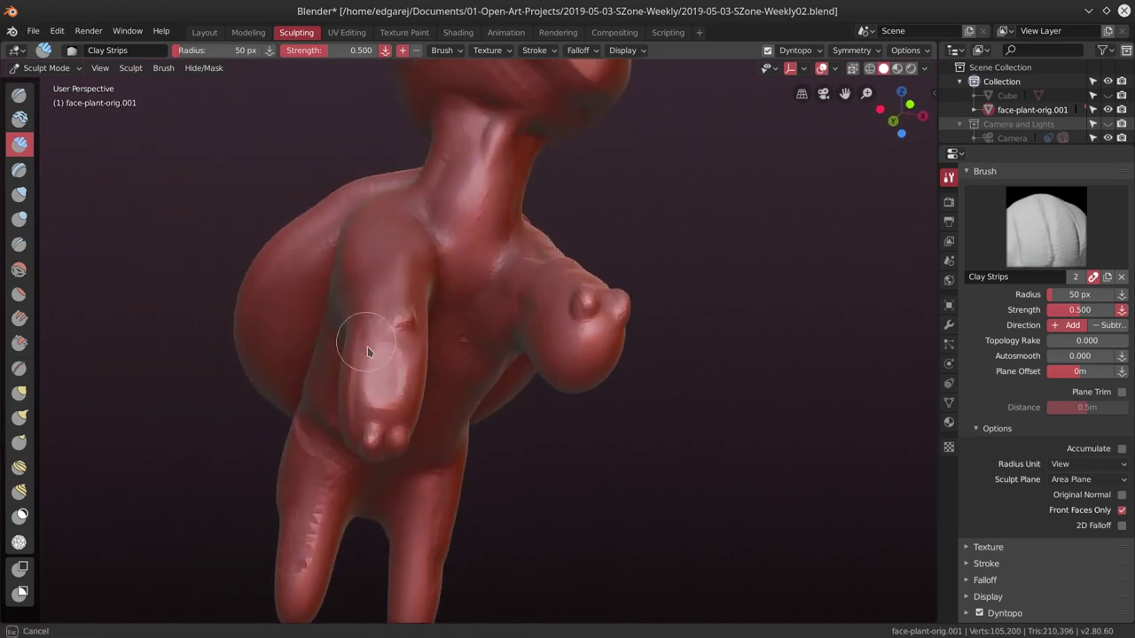
pyautogui.moveTo(397, 403)
pyautogui.mouseDown(button='middle')
pyautogui.moveTo(578, 351)
pyautogui.moveTo(473, 353)
pyautogui.moveTo(483, 368)
pyautogui.moveTo(361, 364)
pyautogui.mouseUp(button='middle')
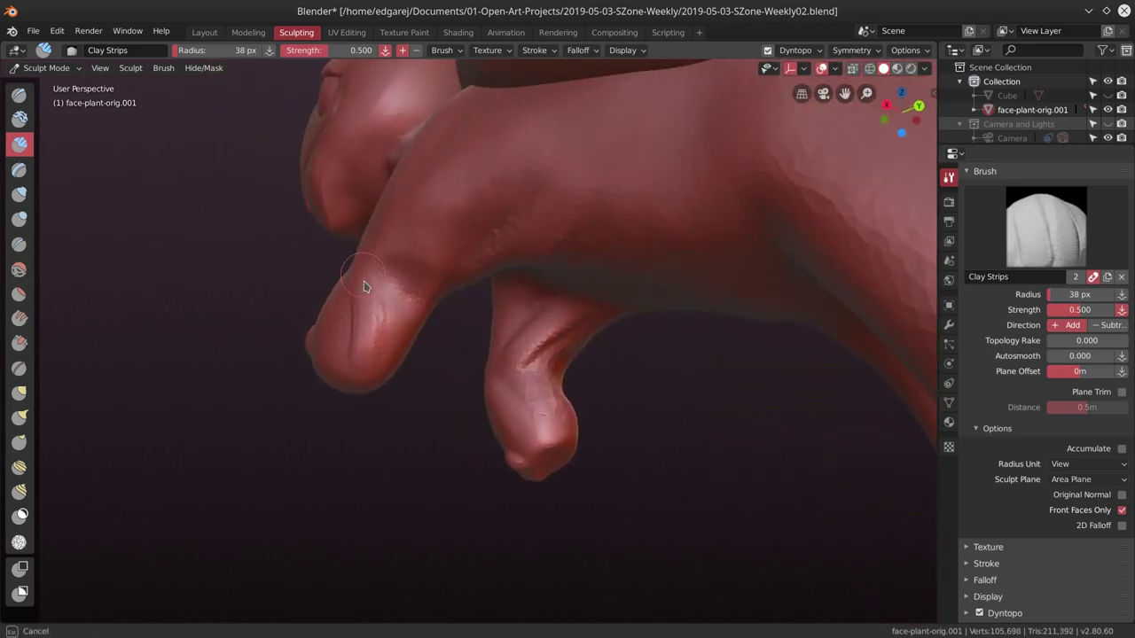
pyautogui.moveTo(363, 286); pyautogui.dragTo(359, 340, button='middle')
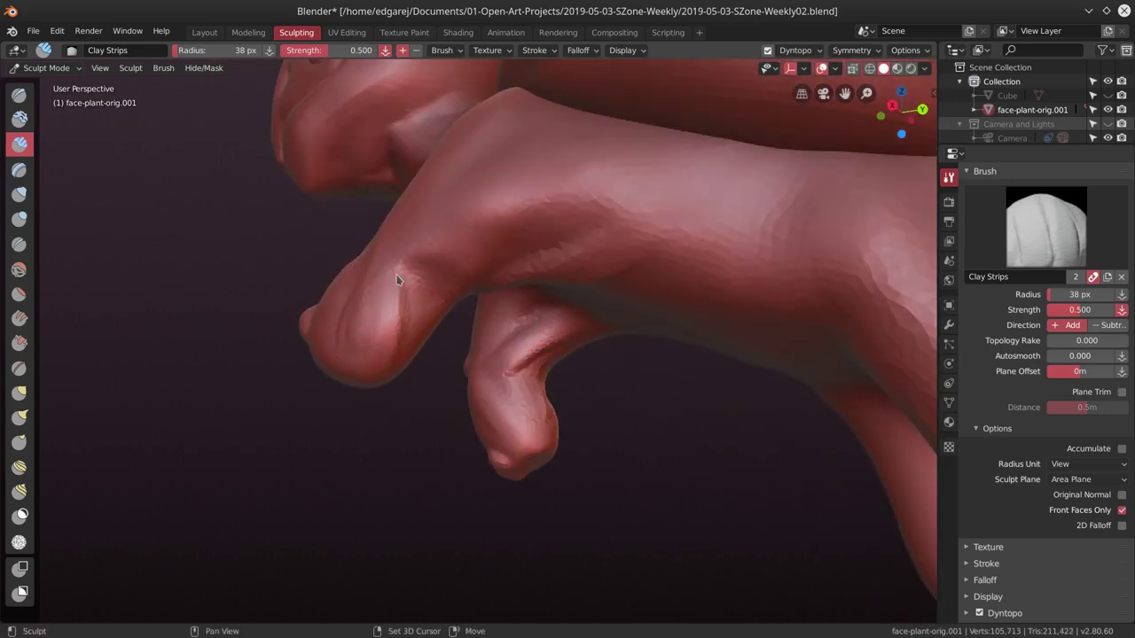
pyautogui.moveTo(397, 280)
pyautogui.mouseDown(button='middle')
pyautogui.moveTo(307, 299)
pyautogui.moveTo(448, 403)
pyautogui.mouseUp(button='middle')
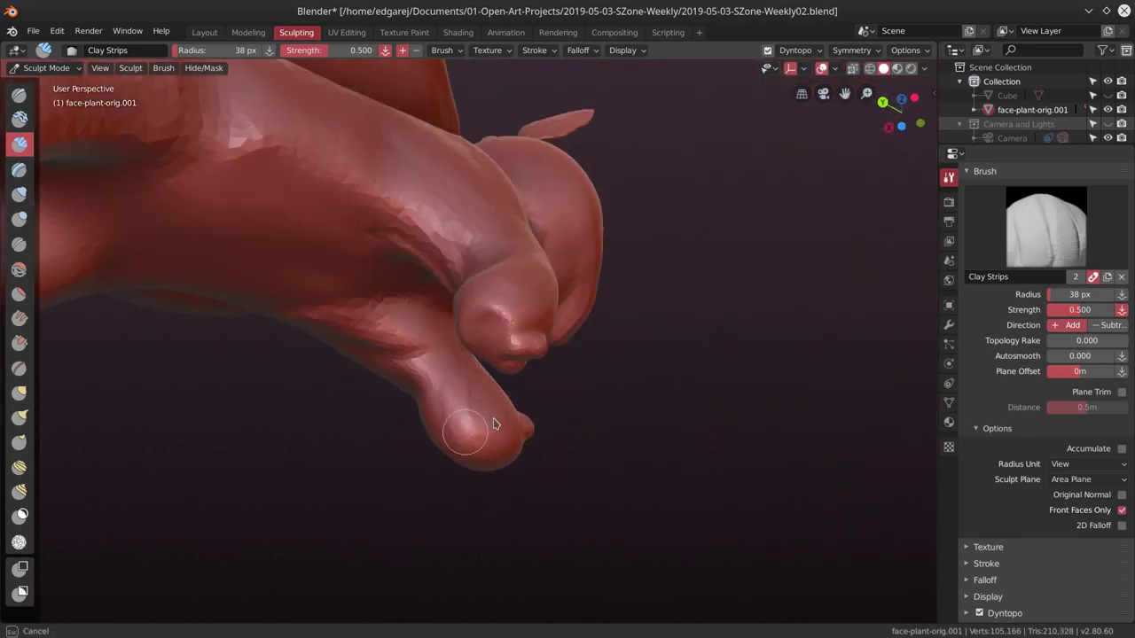
pyautogui.scroll(-5, 507, 367)
pyautogui.moveTo(550, 362); pyautogui.dragTo(416, 385, button='middle')
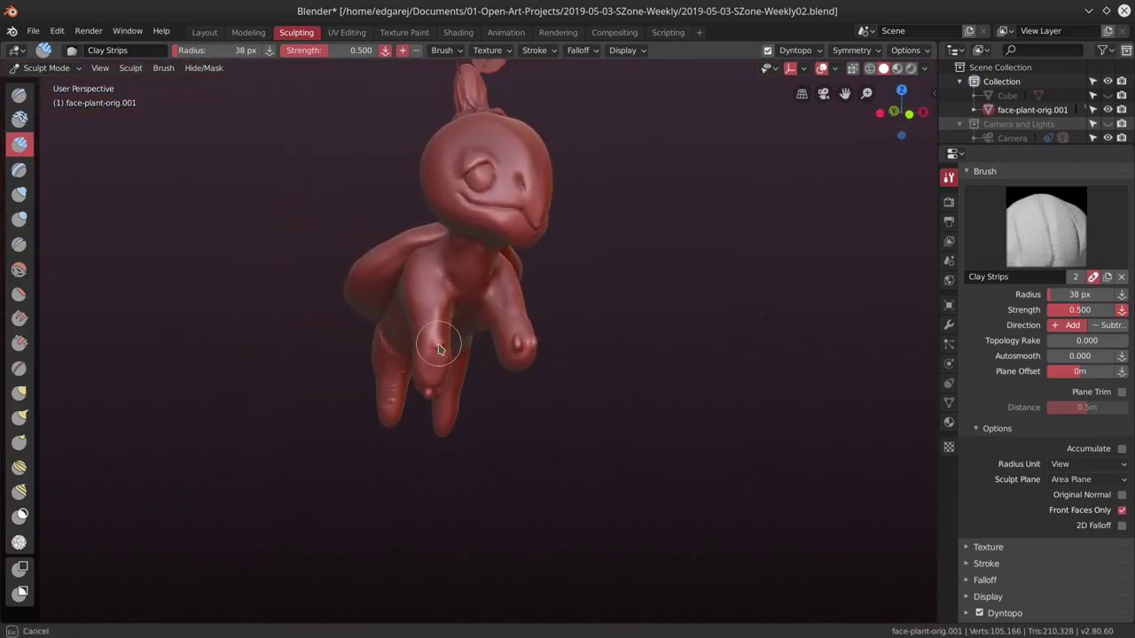
# Shrink the brush to 14 px while viewing the character from the front.
pyautogui.press('f')
pyautogui.scroll(3, 443, 376)
pyautogui.click(413, 357)
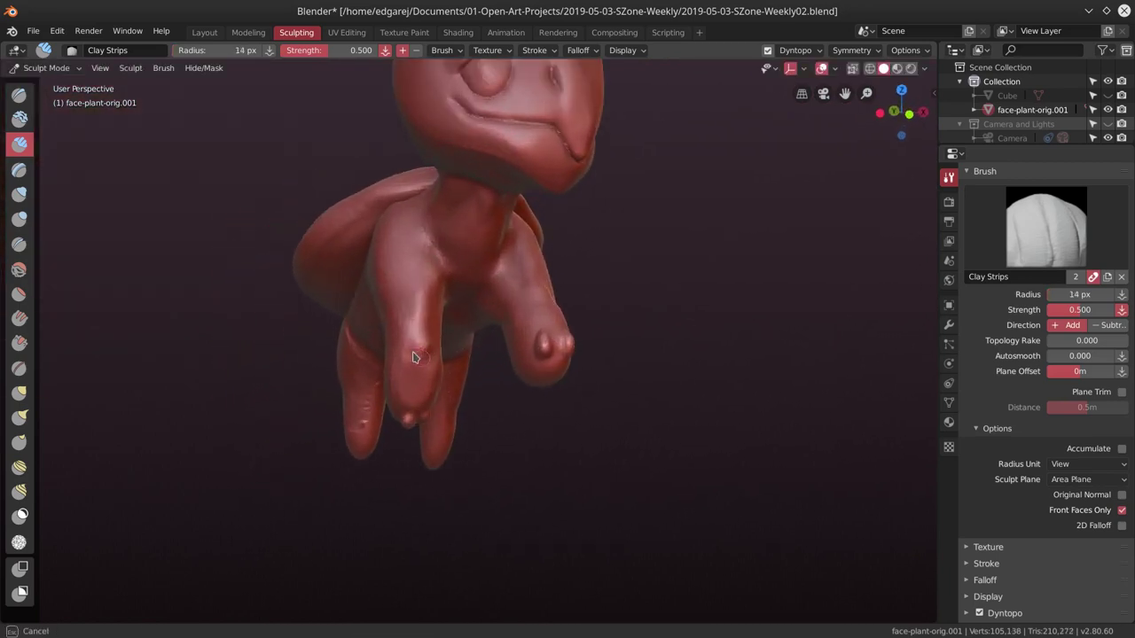
pyautogui.moveTo(424, 374)
pyautogui.mouseDown(button='middle')
pyautogui.moveTo(388, 470)
pyautogui.moveTo(429, 350)
pyautogui.mouseUp(button='middle')
pyautogui.moveTo(432, 389)
pyautogui.mouseDown(button='middle')
pyautogui.moveTo(523, 299)
pyautogui.moveTo(511, 363)
pyautogui.mouseUp(button='middle')
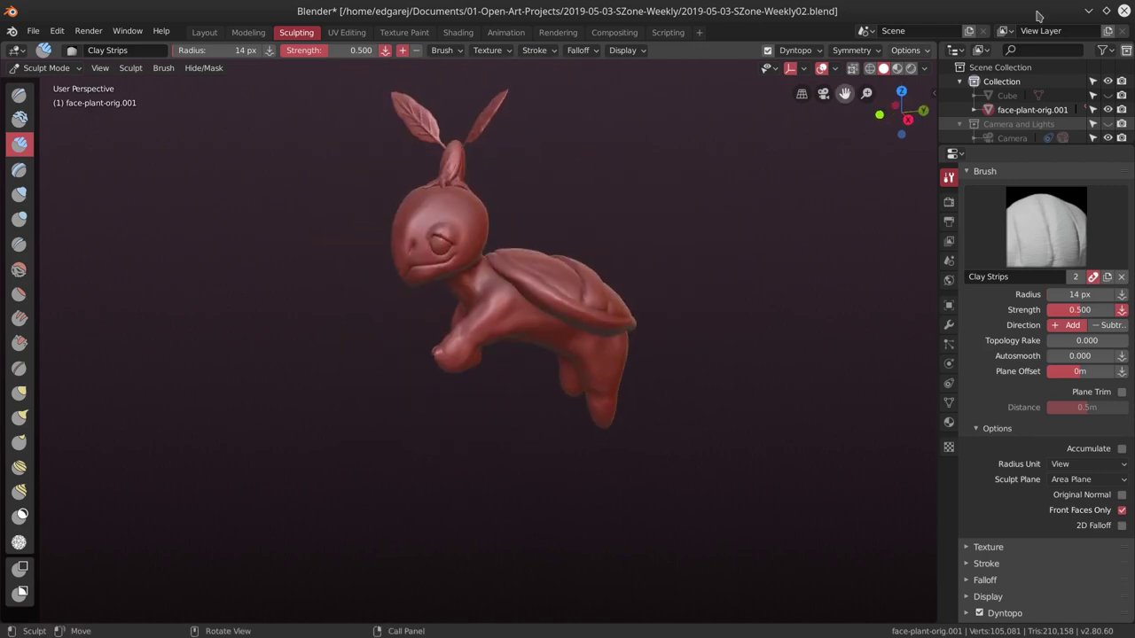
# Unhide the Cube rock base in the outliner and inspect the whole sculpt.
pyautogui.click(1107, 95)
pyautogui.moveTo(754, 425)
pyautogui.mouseDown(button='middle')
pyautogui.moveTo(714, 398)
pyautogui.moveTo(636, 301)
pyautogui.moveTo(696, 361)
pyautogui.mouseUp(button='middle')
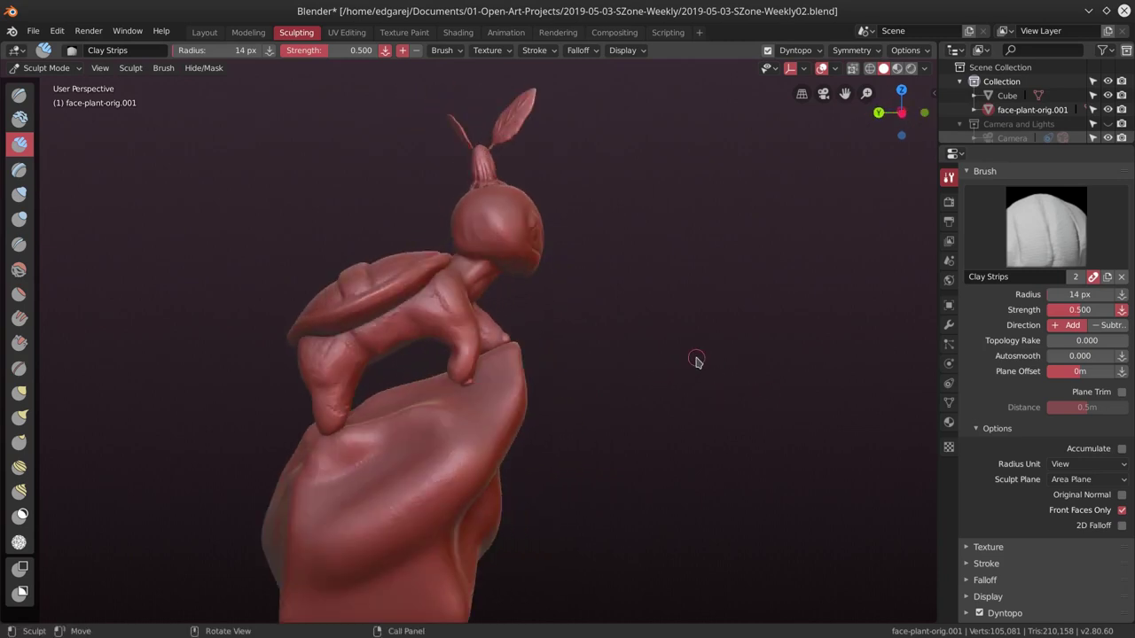
pyautogui.moveTo(642, 387); pyautogui.dragTo(477, 390, button='middle')
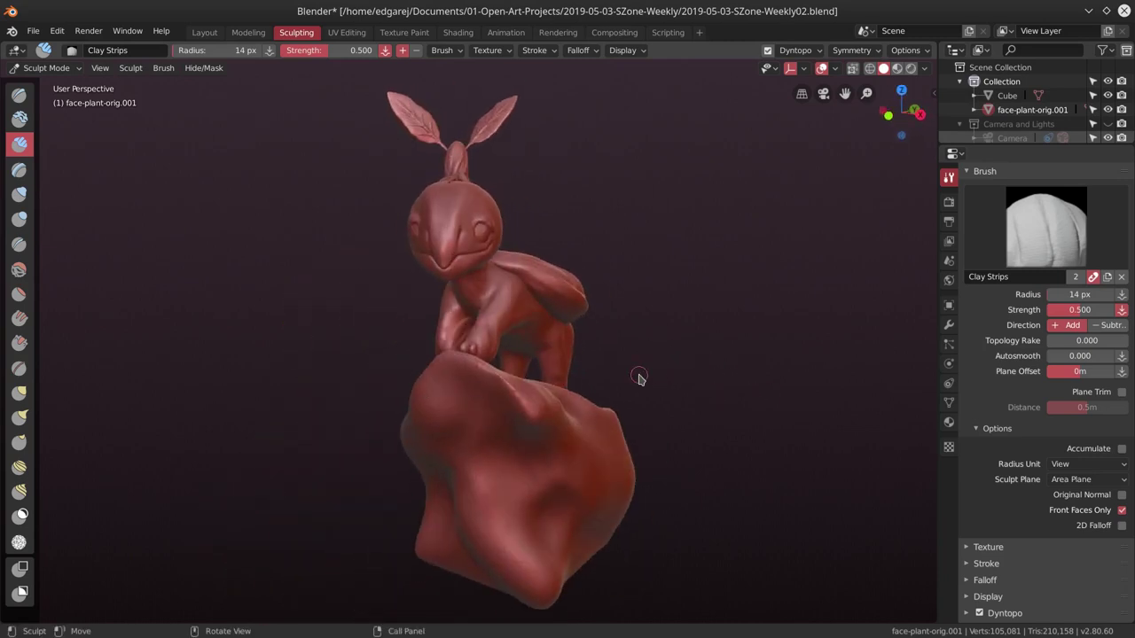
pyautogui.moveTo(638, 377)
pyautogui.mouseDown(button='middle')
pyautogui.moveTo(691, 332)
pyautogui.moveTo(671, 379)
pyautogui.moveTo(684, 375)
pyautogui.moveTo(674, 382)
pyautogui.moveTo(691, 390)
pyautogui.moveTo(679, 393)
pyautogui.moveTo(459, 378)
pyautogui.mouseUp(button='middle')
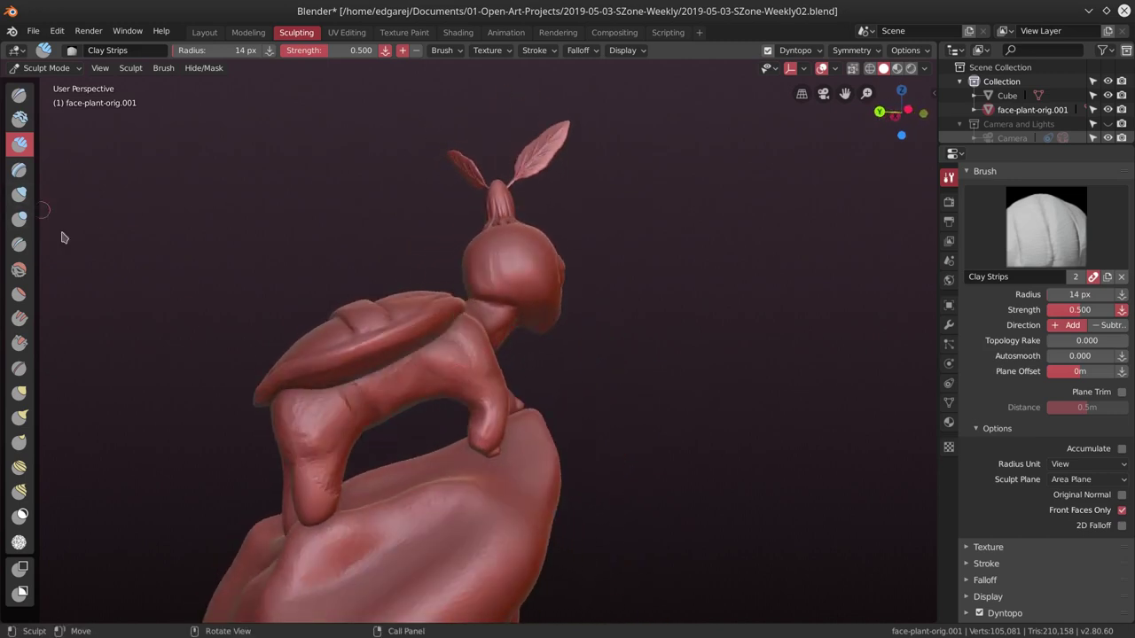
pyautogui.moveTo(481, 422)
pyautogui.mouseDown(button='middle')
pyautogui.moveTo(435, 433)
pyautogui.moveTo(448, 443)
pyautogui.moveTo(410, 469)
pyautogui.moveTo(452, 376)
pyautogui.moveTo(563, 378)
pyautogui.mouseUp(button='middle')
# Switch to the Blob brush at 23 px and sculpt the creature's fingertip.
pyautogui.hotkey('shift', 'b')
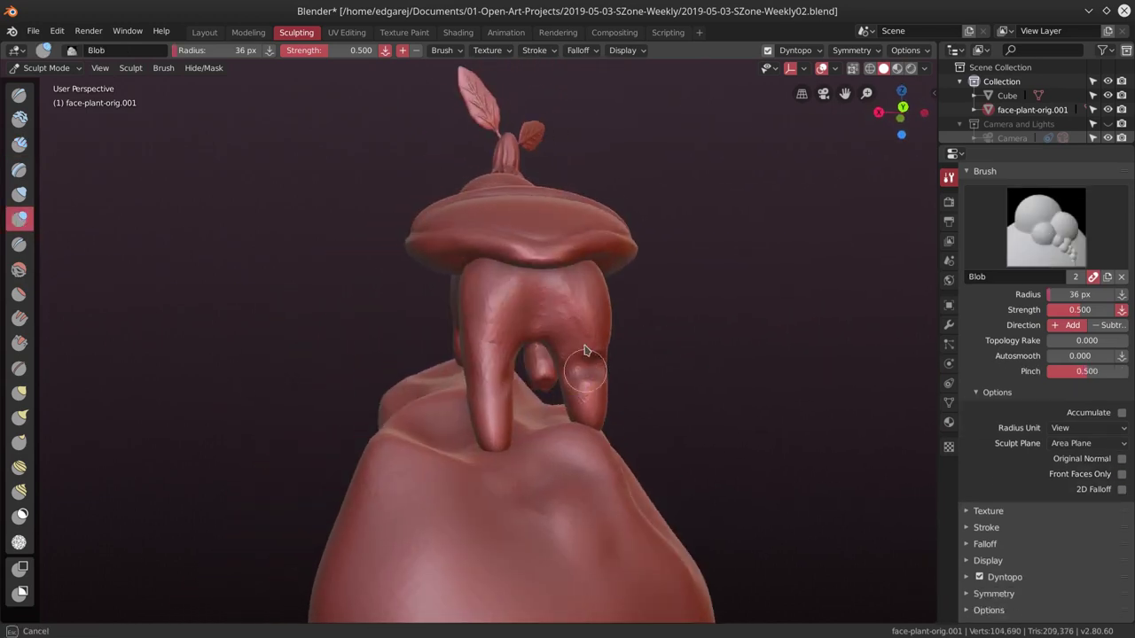
pyautogui.moveTo(491, 357)
pyautogui.mouseDown(button='middle')
pyautogui.moveTo(342, 405)
pyautogui.moveTo(470, 405)
pyautogui.moveTo(337, 443)
pyautogui.moveTo(367, 317)
pyautogui.moveTo(264, 470)
pyautogui.mouseUp(button='middle')
pyautogui.click(394, 430)
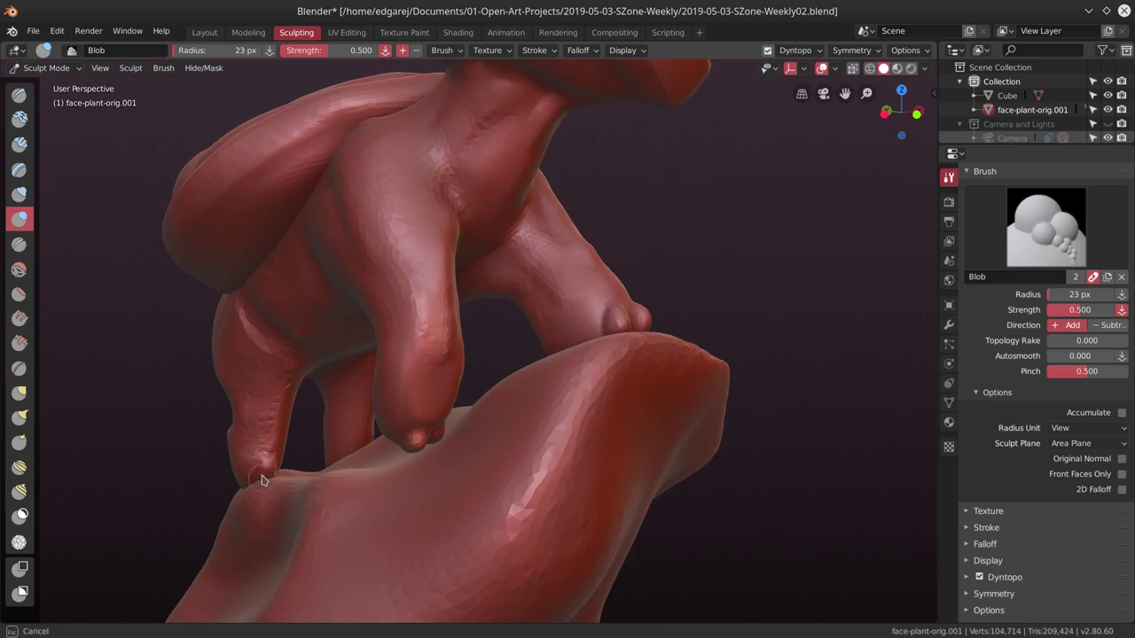
pyautogui.keyDown('ctrl'); pyautogui.moveTo(313, 498); pyautogui.dragTo(274, 517, button='middle'); pyautogui.keyUp('ctrl')
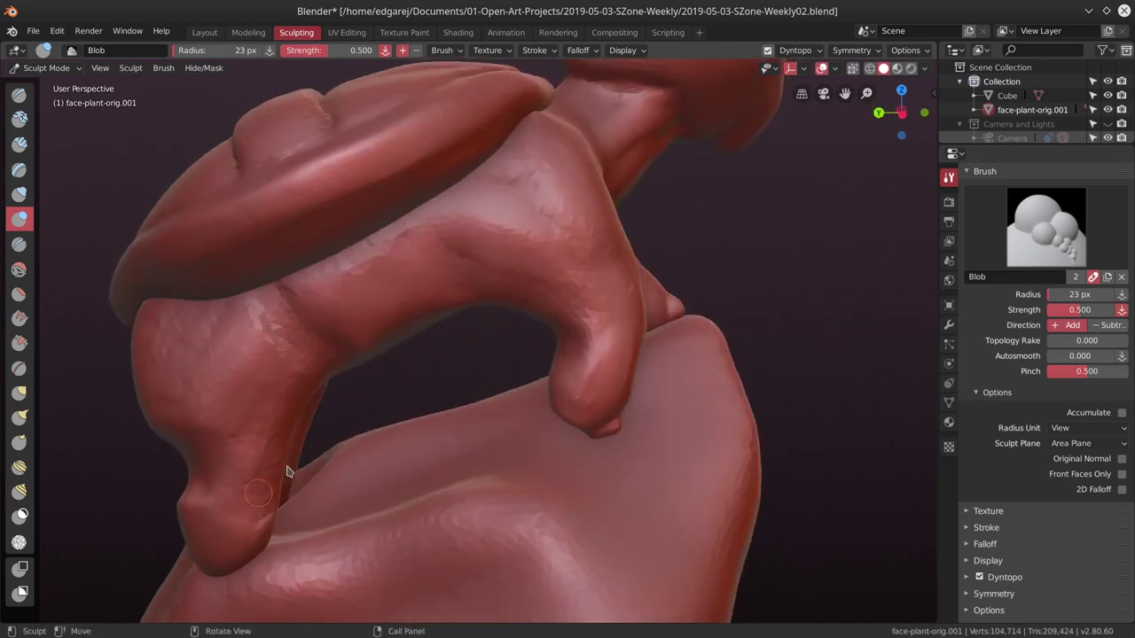
pyautogui.moveTo(292, 468); pyautogui.dragTo(351, 410, button='middle')
pyautogui.moveTo(351, 410); pyautogui.dragTo(414, 455)
# Shrink the brush to 21 px and move in close to the legs and fingertip.
pyautogui.press('f')
pyautogui.moveTo(432, 435)
pyautogui.mouseDown(button='middle')
pyautogui.moveTo(469, 444)
pyautogui.moveTo(479, 417)
pyautogui.mouseUp(button='middle')
pyautogui.press('f')
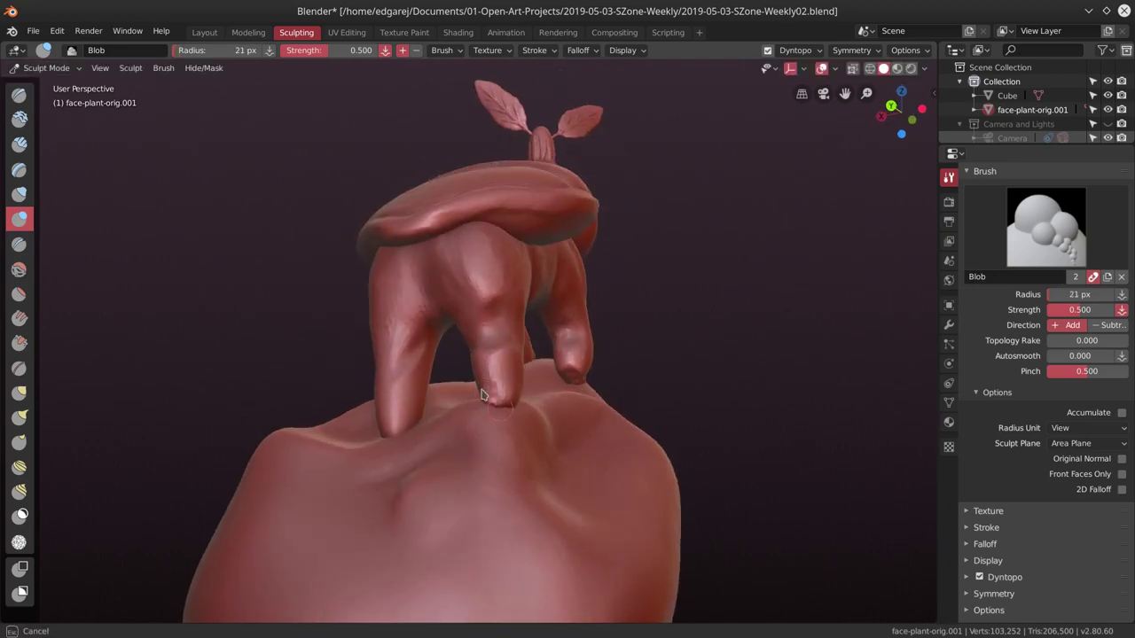
pyautogui.moveTo(512, 366)
pyautogui.mouseDown(button='middle')
pyautogui.moveTo(499, 352)
pyautogui.moveTo(381, 355)
pyautogui.mouseUp(button='middle')
pyautogui.scroll(3, 373, 362)
pyautogui.scroll(3, 373, 362)
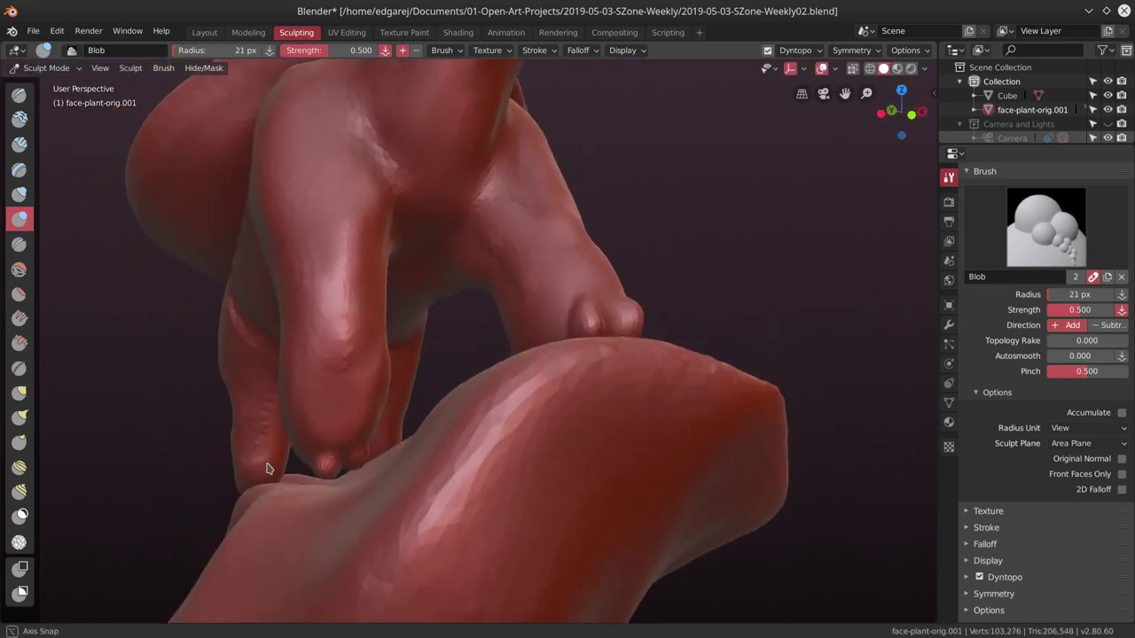
pyautogui.moveTo(284, 425)
pyautogui.mouseDown(button='middle')
pyautogui.moveTo(254, 481)
pyautogui.moveTo(266, 434)
pyautogui.mouseUp(button='middle')
# Check the dynamic topology detail settings and inspect the legs from several angles.
pyautogui.click(795, 49)
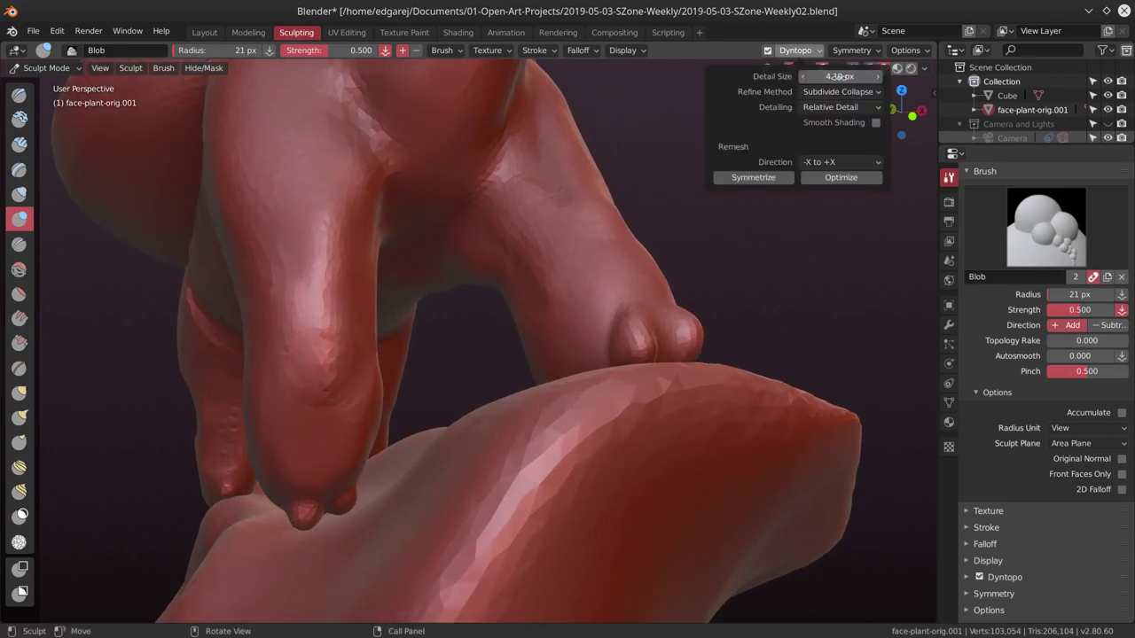
pyautogui.click(795, 50)
pyautogui.moveTo(266, 470); pyautogui.dragTo(223, 501, button='middle')
pyautogui.moveTo(186, 534)
pyautogui.mouseDown(button='middle')
pyautogui.moveTo(321, 424)
pyautogui.moveTo(579, 316)
pyautogui.moveTo(570, 367)
pyautogui.moveTo(505, 351)
pyautogui.moveTo(512, 337)
pyautogui.moveTo(547, 324)
pyautogui.moveTo(628, 451)
pyautogui.moveTo(605, 405)
pyautogui.moveTo(608, 425)
pyautogui.moveTo(629, 388)
pyautogui.mouseUp(button='middle')
pyautogui.scroll(-3, 701, 379)
pyautogui.scroll(-3, 686, 435)
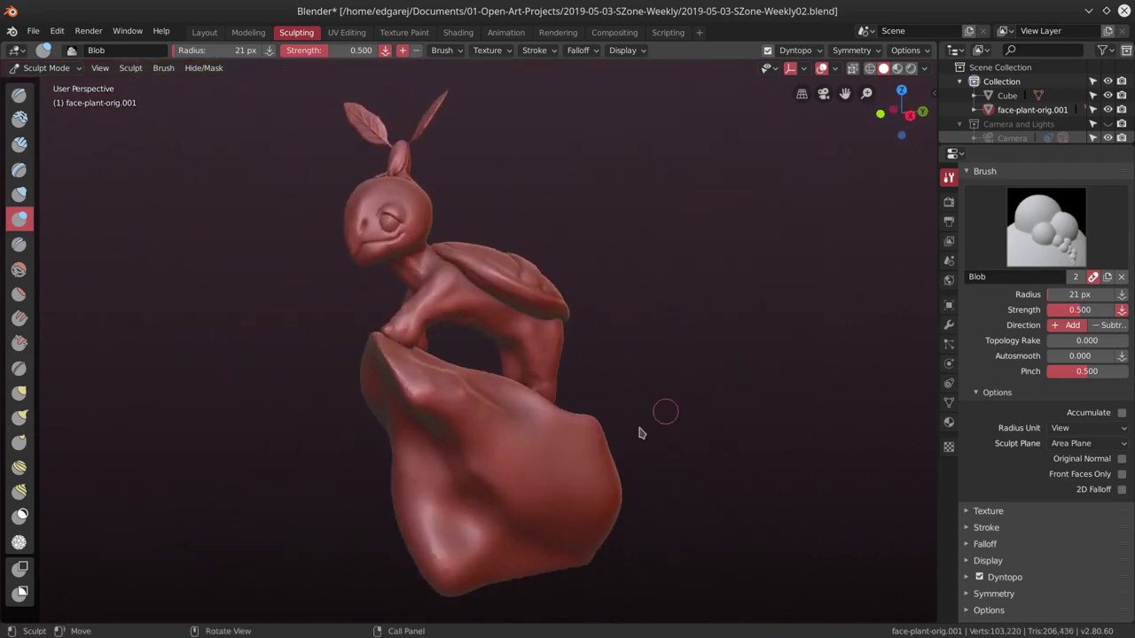
pyautogui.moveTo(642, 432)
pyautogui.mouseDown(button='middle')
pyautogui.moveTo(707, 434)
pyautogui.moveTo(674, 446)
pyautogui.moveTo(379, 339)
pyautogui.moveTo(391, 380)
pyautogui.moveTo(280, 358)
pyautogui.moveTo(348, 451)
pyautogui.moveTo(589, 391)
pyautogui.mouseUp(button='middle')
pyautogui.scroll(2, 463, 372)
pyautogui.scroll(3, 425, 363)
# Isolate the creature from the rock base and add Clay Strips detail to the leg at 36 px.
pyautogui.press('c')
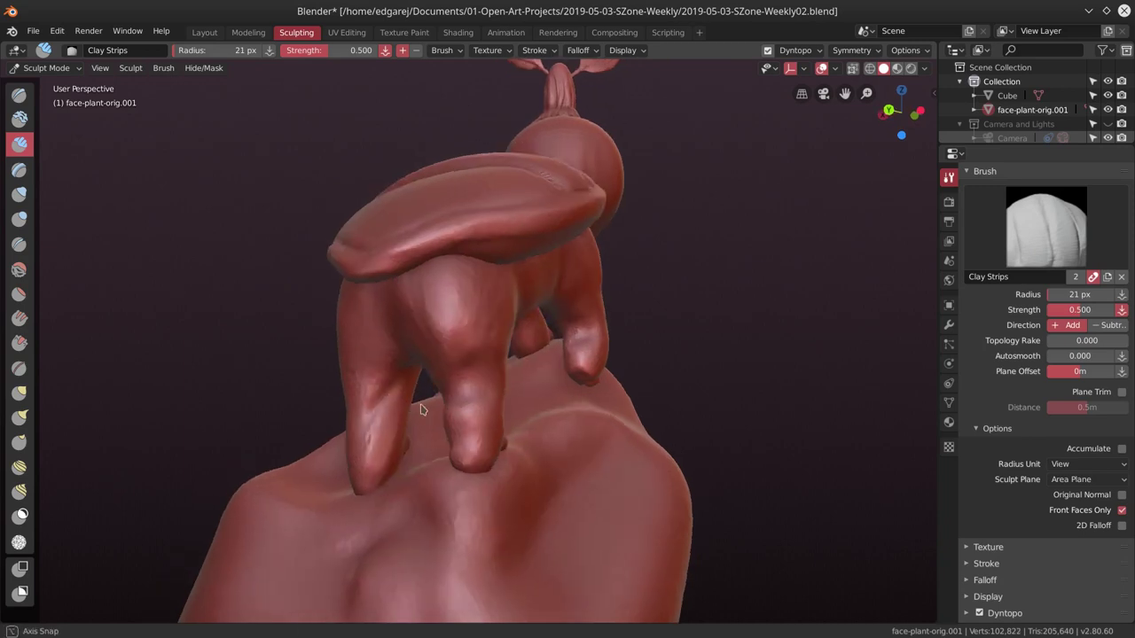
pyautogui.press('KP_Divide')
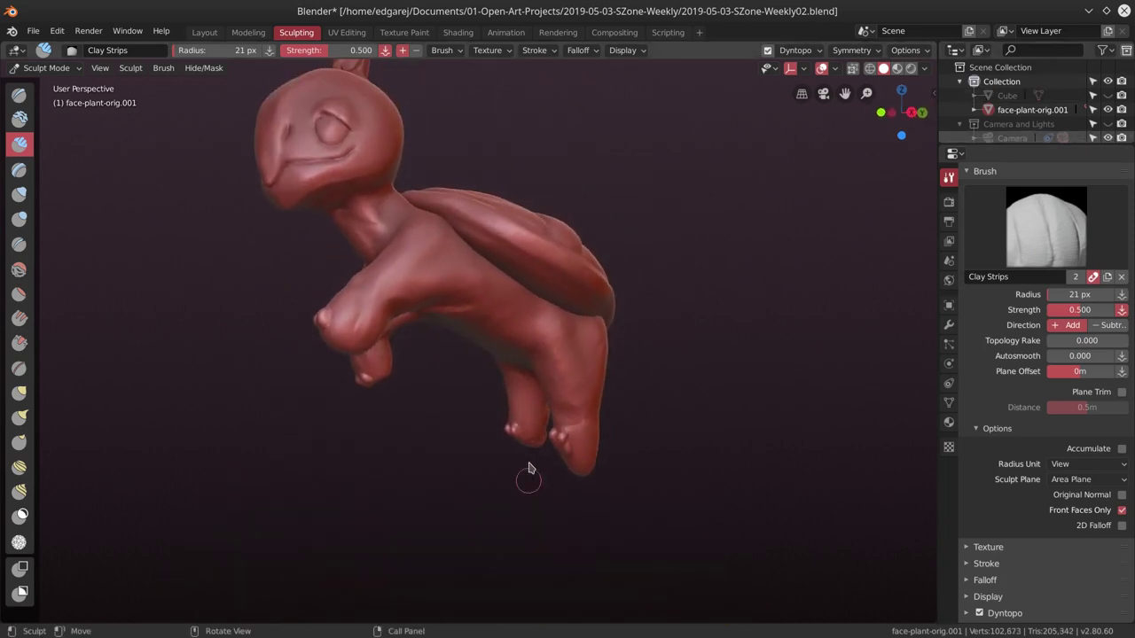
pyautogui.scroll(3, 528, 483)
pyautogui.scroll(2, 535, 498)
pyautogui.press('f')
pyautogui.click(568, 516)
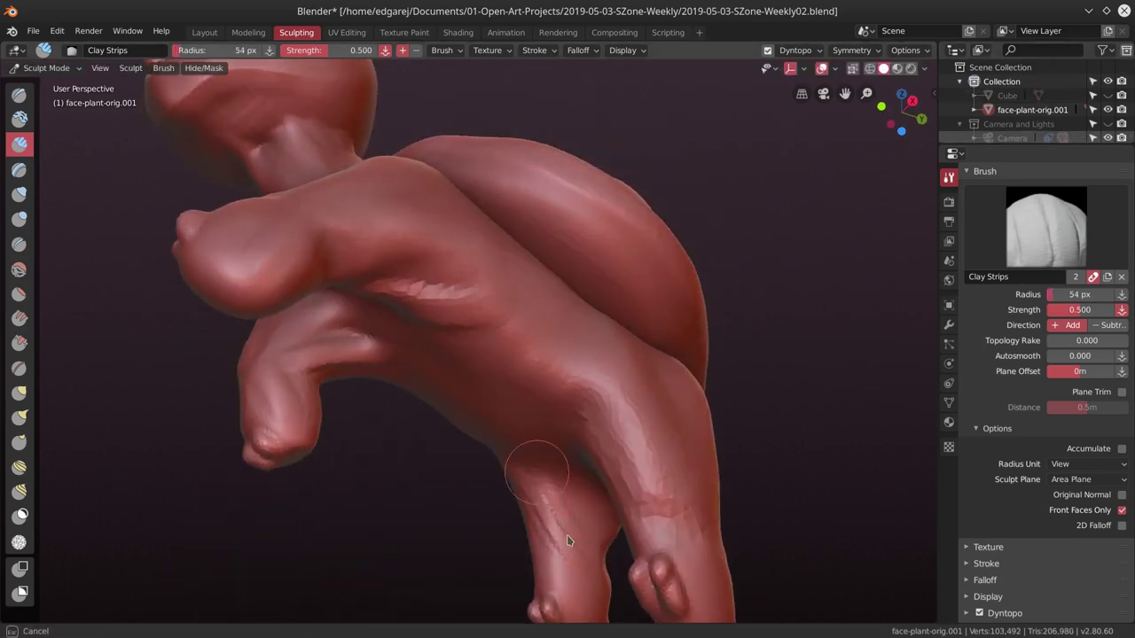
pyautogui.moveTo(566, 534); pyautogui.dragTo(537, 492)
# Shrink the brush, add clay where the leg meets the base, then frame the whole creature.
pyautogui.moveTo(519, 467)
pyautogui.mouseDown(button='middle')
pyautogui.moveTo(519, 509)
pyautogui.moveTo(390, 428)
pyautogui.moveTo(333, 442)
pyautogui.moveTo(350, 468)
pyautogui.mouseUp(button='middle')
pyautogui.press('f')
pyautogui.click(334, 451)
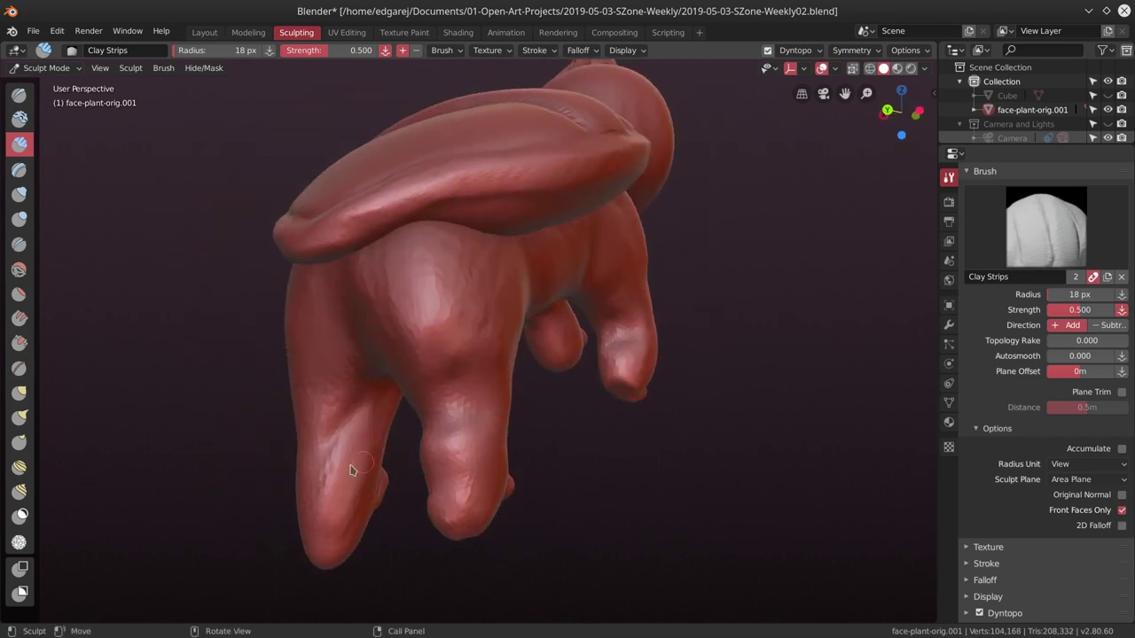
pyautogui.moveTo(447, 443)
pyautogui.mouseDown(button='middle')
pyautogui.moveTo(571, 472)
pyautogui.moveTo(696, 471)
pyautogui.moveTo(633, 451)
pyautogui.mouseUp(button='middle')
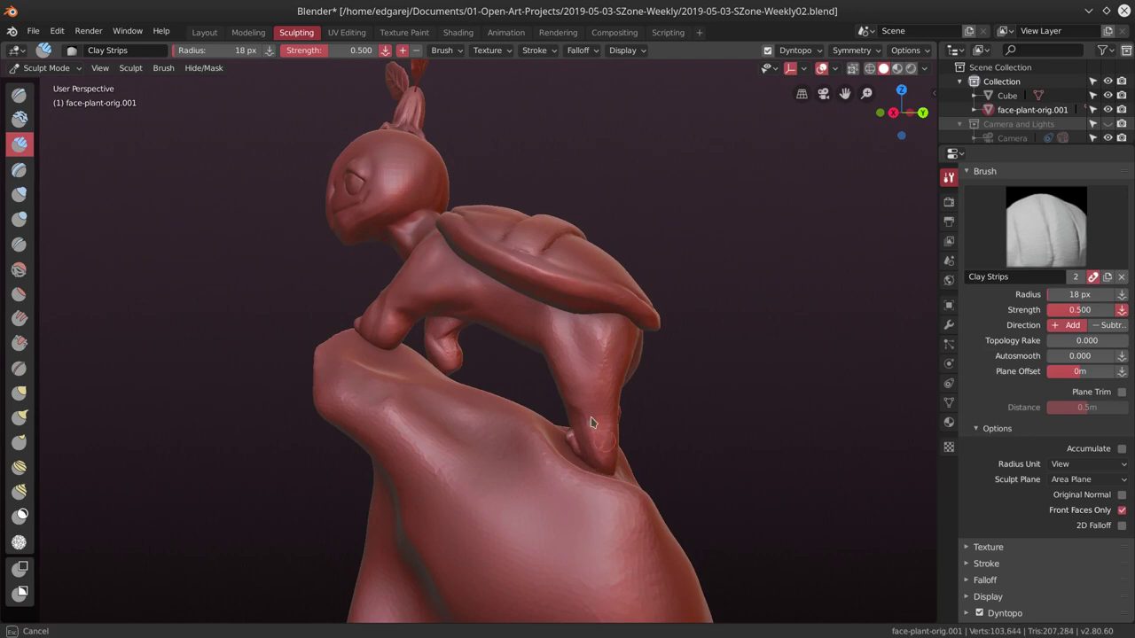
pyautogui.moveTo(590, 422); pyautogui.dragTo(583, 428)
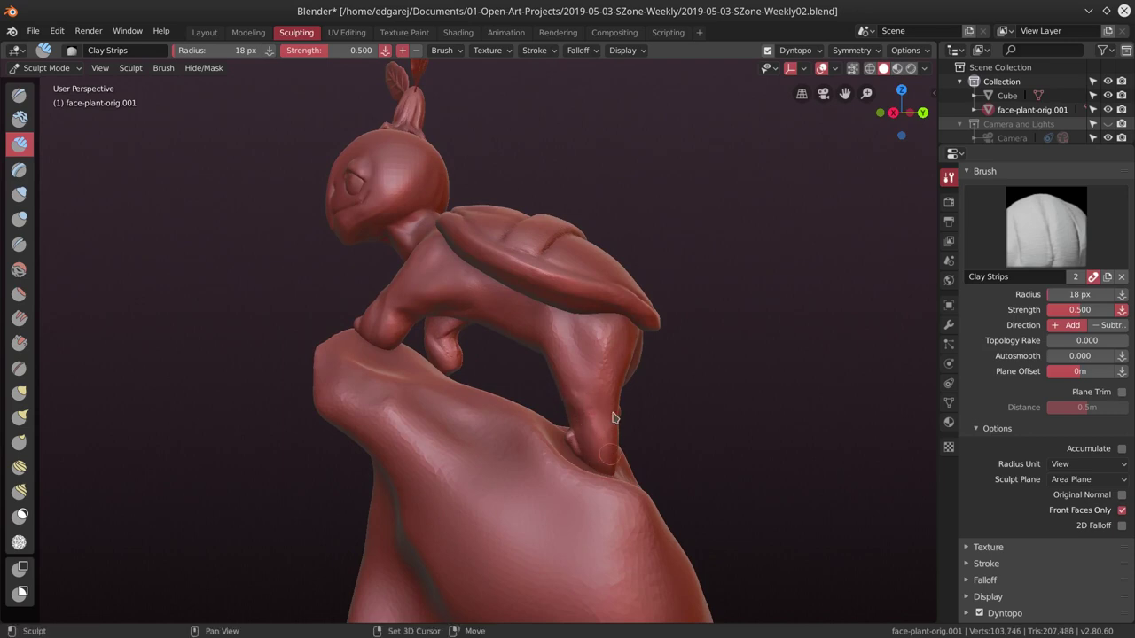
pyautogui.moveTo(612, 417)
pyautogui.mouseDown(button='middle')
pyautogui.moveTo(482, 413)
pyautogui.moveTo(673, 401)
pyautogui.mouseUp(button='middle')
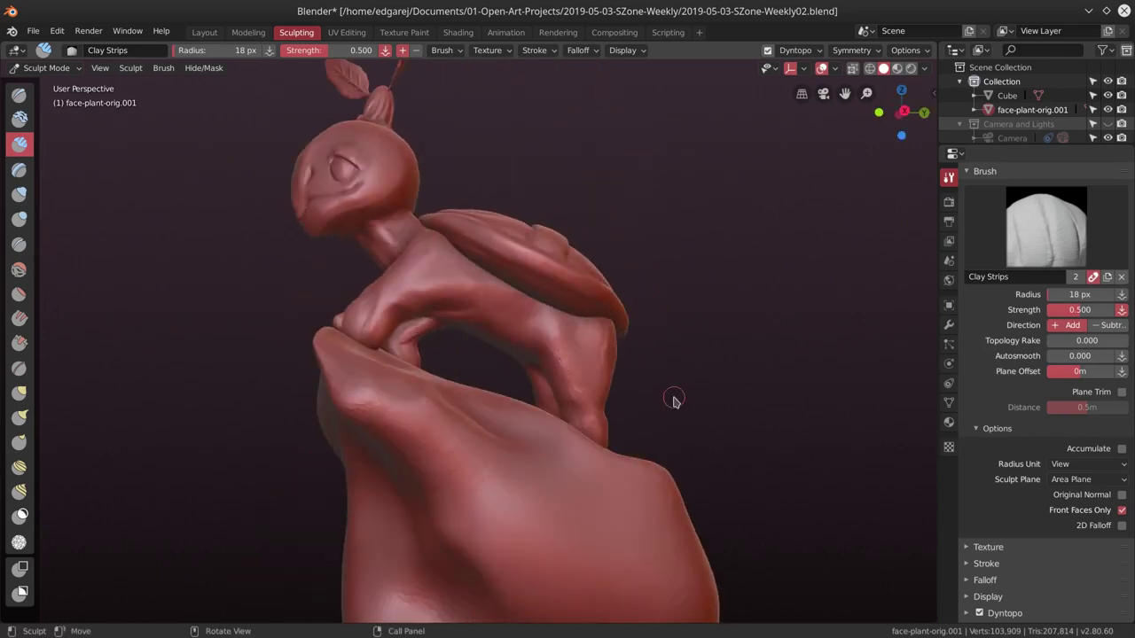
pyautogui.moveTo(449, 279)
pyautogui.mouseDown(button='middle')
pyautogui.moveTo(452, 351)
pyautogui.moveTo(645, 388)
pyautogui.moveTo(588, 423)
pyautogui.moveTo(638, 354)
pyautogui.moveTo(618, 360)
pyautogui.mouseUp(button='middle')
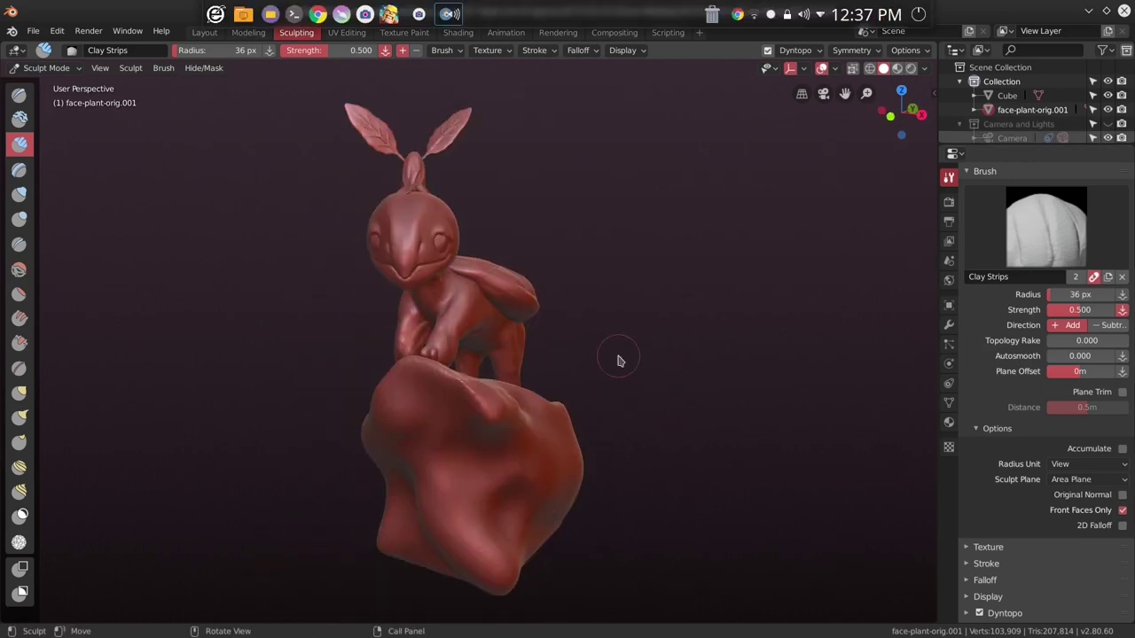
# Leave Sculpt Mode for object editing and toggle the rock base's visibility.
pyautogui.hotkey('ctrl', 'pageup')
pyautogui.hotkey('ctrl', 'pageup')
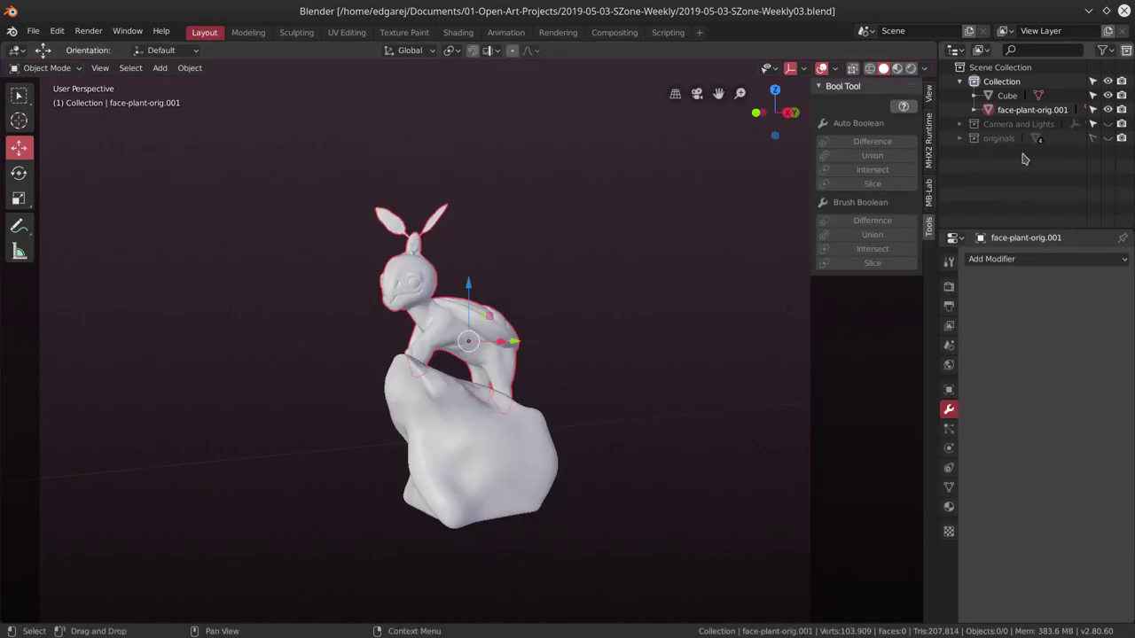
pyautogui.click(1107, 95)
pyautogui.click(1107, 95)
pyautogui.click(1107, 95)
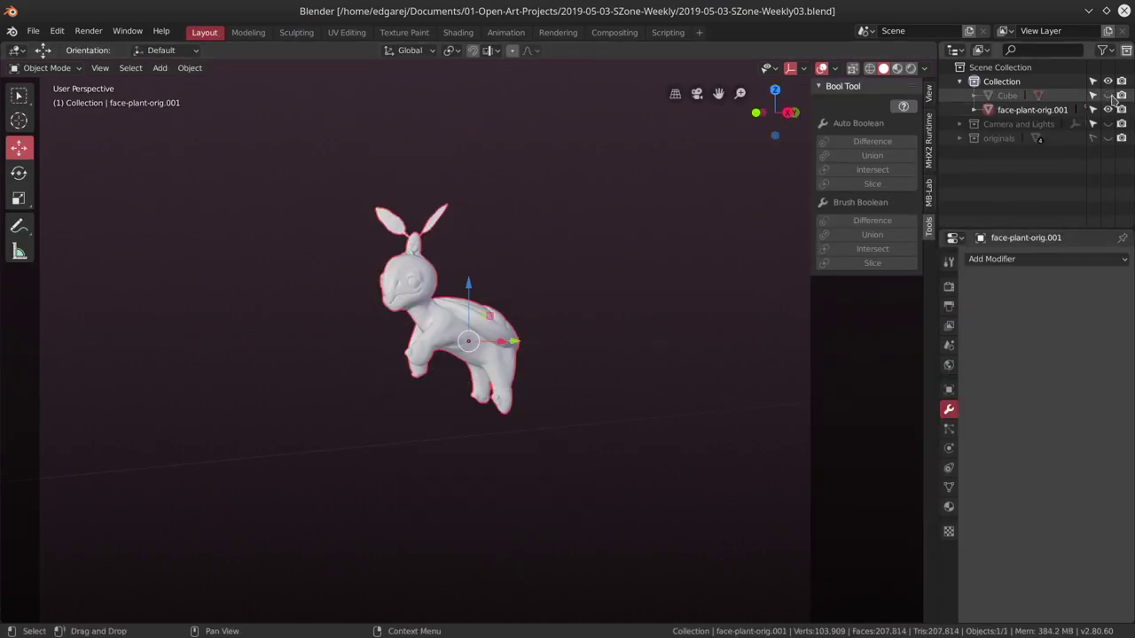
pyautogui.click(1107, 95)
# Add a Decimate modifier with ratio 0.4 to the creature and apply it.
pyautogui.click(1032, 109)
pyautogui.click(1004, 259)
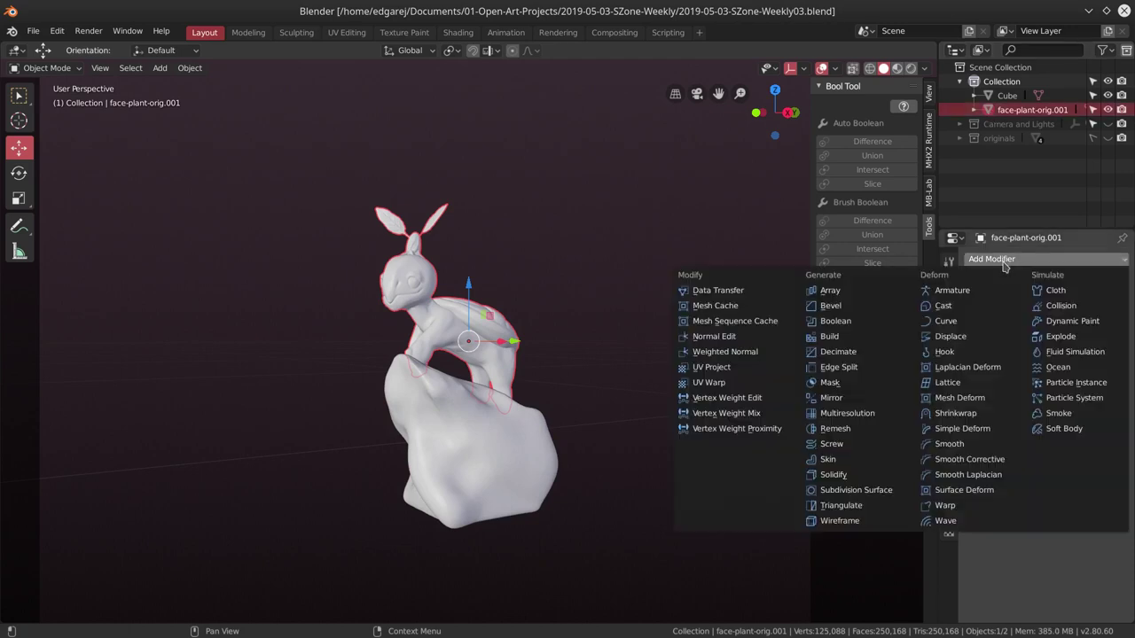
pyautogui.click(844, 352)
pyautogui.click(1026, 335)
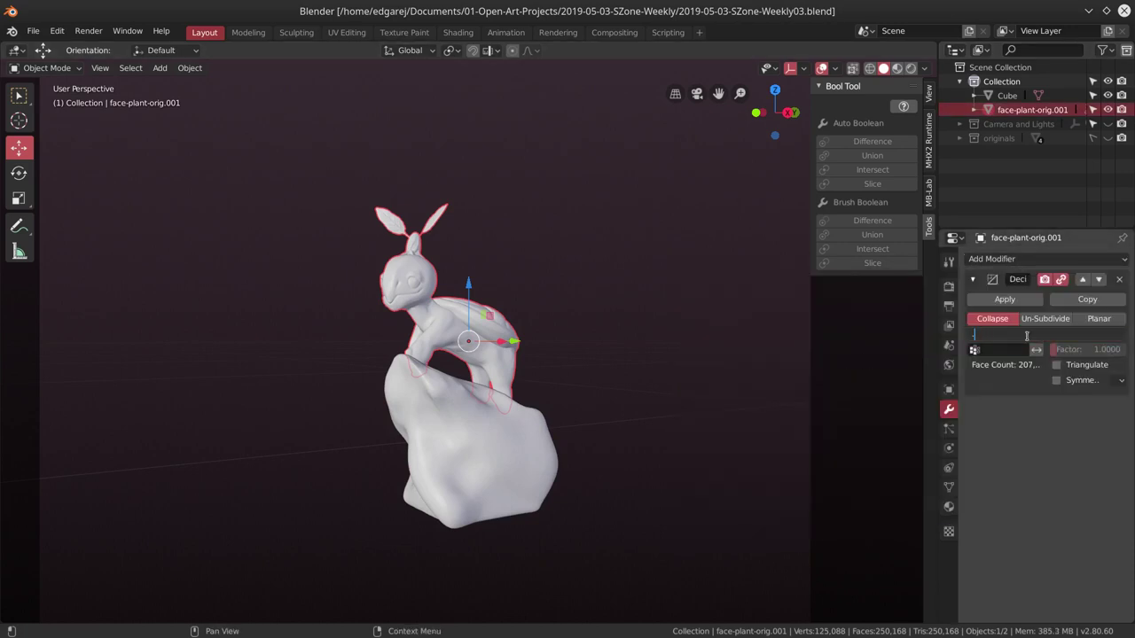
pyautogui.write('.4')
pyautogui.press('Return')
pyautogui.click(1007, 303)
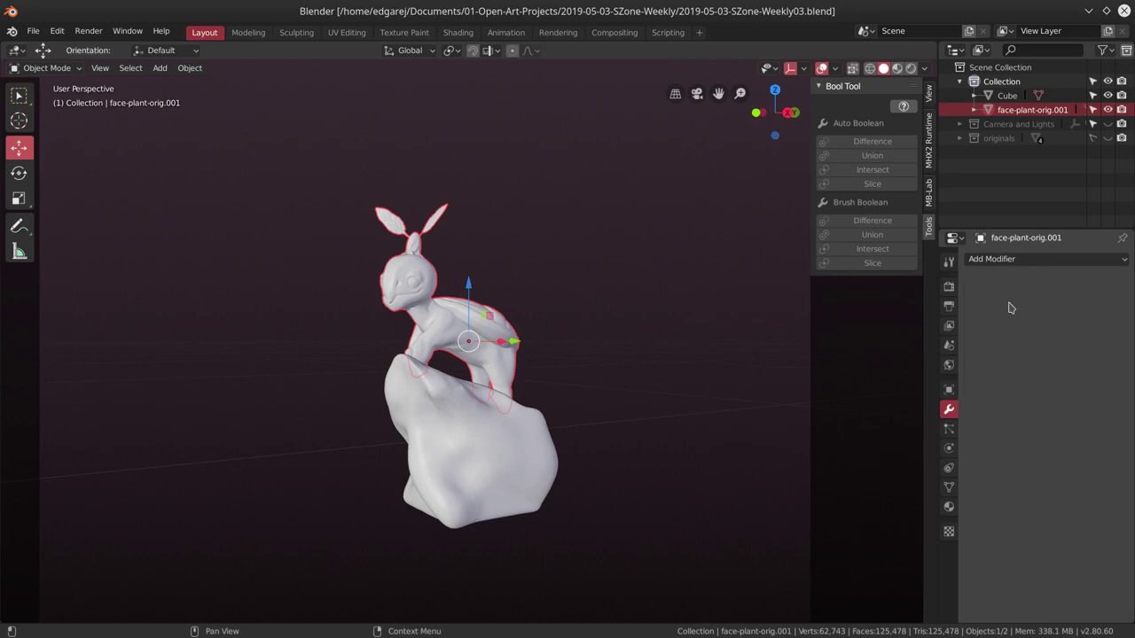
# Save the file and go back to Sculpt Mode.
pyautogui.click(33, 31)
pyautogui.click(52, 143)
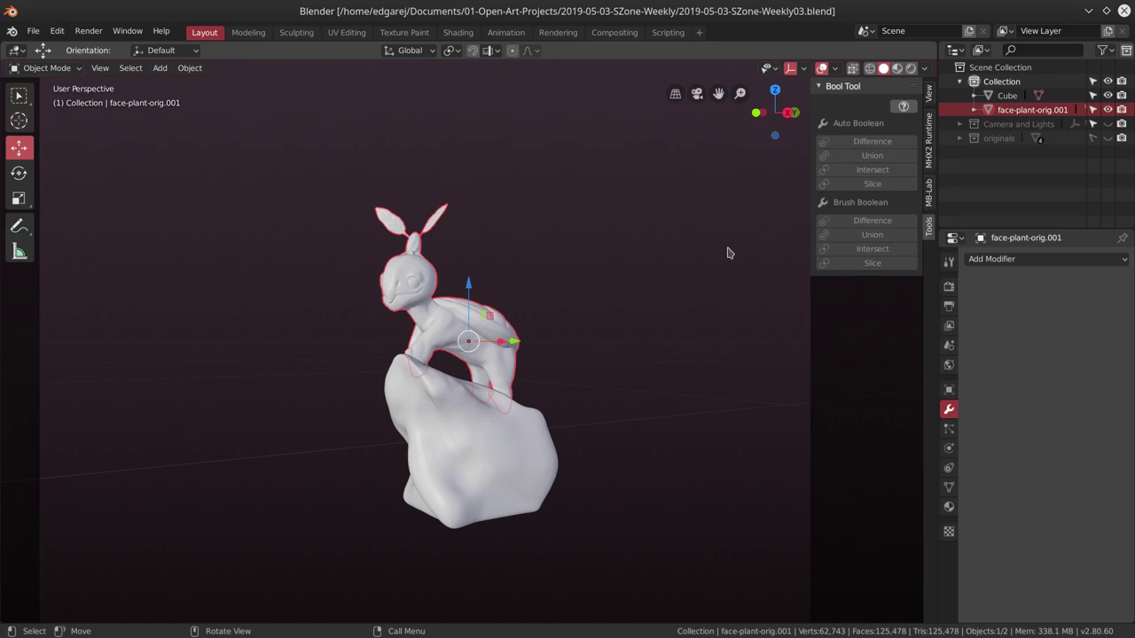
pyautogui.hotkey('ctrl', 'pagedown')
pyautogui.hotkey('ctrl', 'pagedown')
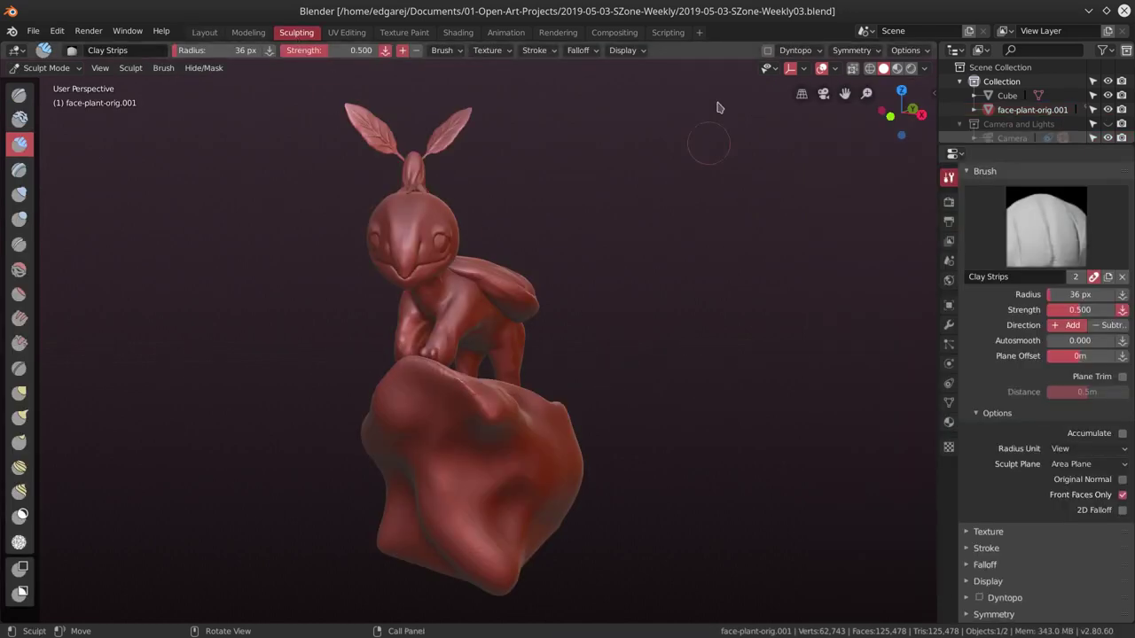
# Re-enable Dyntopo, set the brush radius to 16 px, and face the head three-quarter on.
pyautogui.click(767, 51)
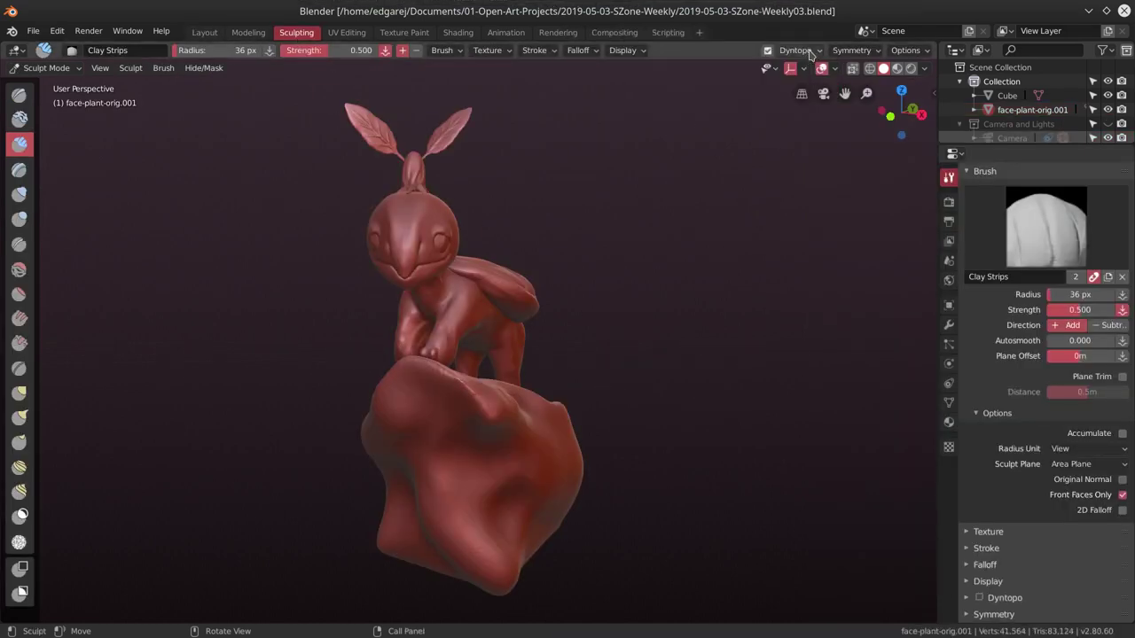
pyautogui.press('f')
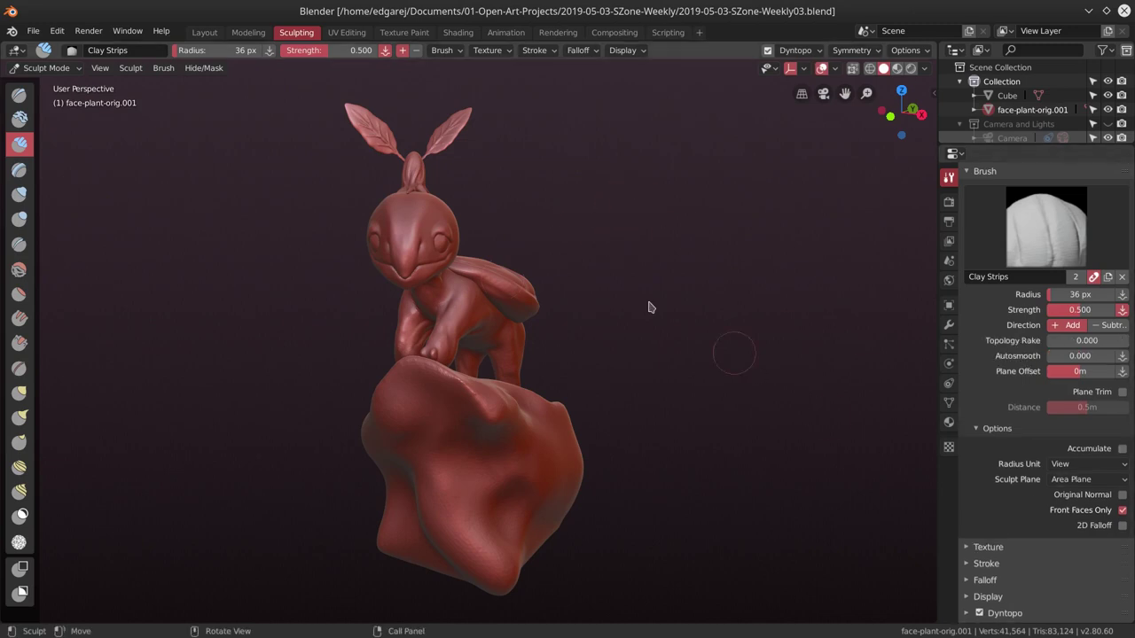
pyautogui.click(585, 210)
pyautogui.scroll(5, 608, 175)
pyautogui.moveTo(608, 174)
pyautogui.mouseDown(button='middle')
pyautogui.moveTo(613, 260)
pyautogui.moveTo(557, 248)
pyautogui.moveTo(612, 246)
pyautogui.moveTo(569, 254)
pyautogui.moveTo(494, 195)
pyautogui.moveTo(547, 223)
pyautogui.moveTo(443, 293)
pyautogui.mouseUp(button='middle')
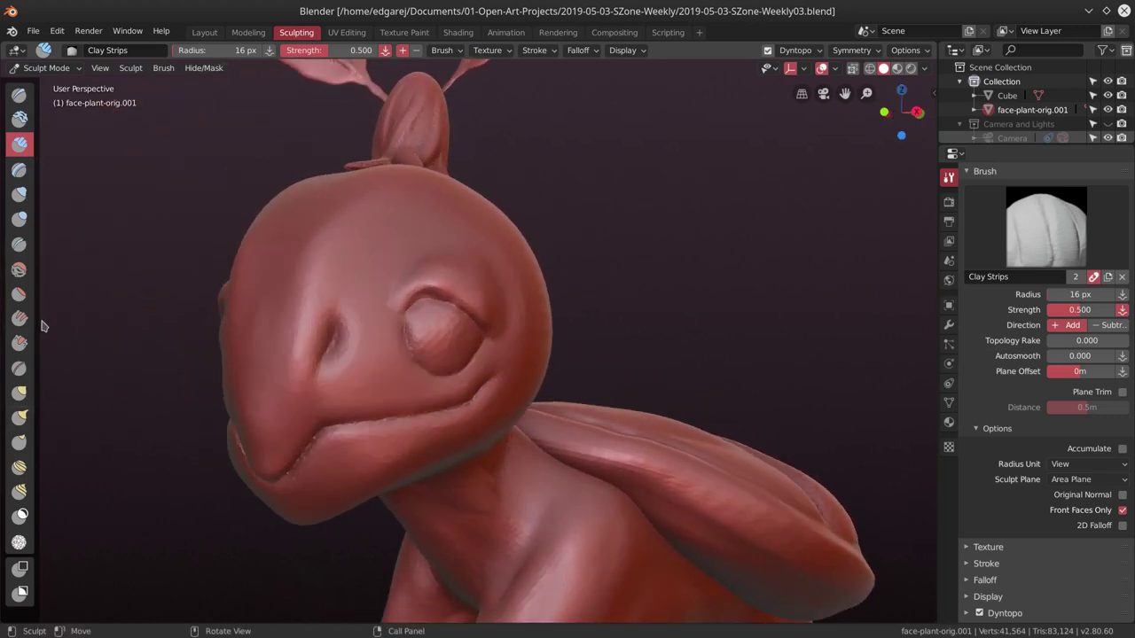
# Carve a crease along the upper eyelid with the Crease brush.
pyautogui.click(19, 244)
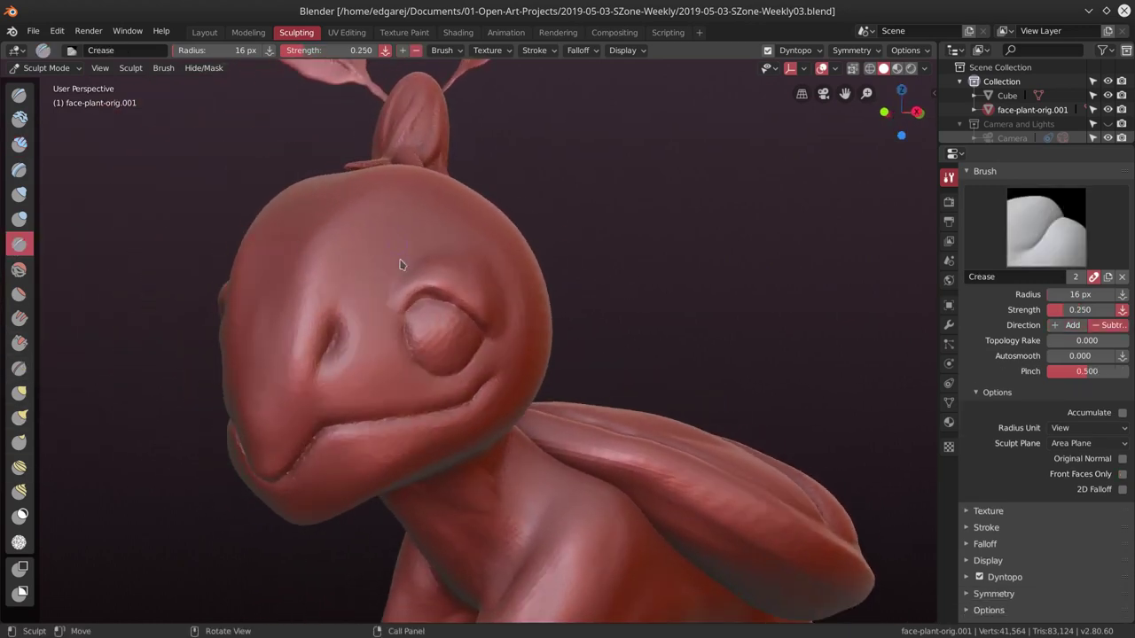
pyautogui.moveTo(404, 313)
pyautogui.mouseDown()
pyautogui.moveTo(430, 301)
pyautogui.moveTo(474, 319)
pyautogui.mouseUp()
pyautogui.scroll(2, 446, 269)
pyautogui.scroll(2, 446, 269)
pyautogui.moveTo(418, 261); pyautogui.dragTo(360, 273, button='middle')
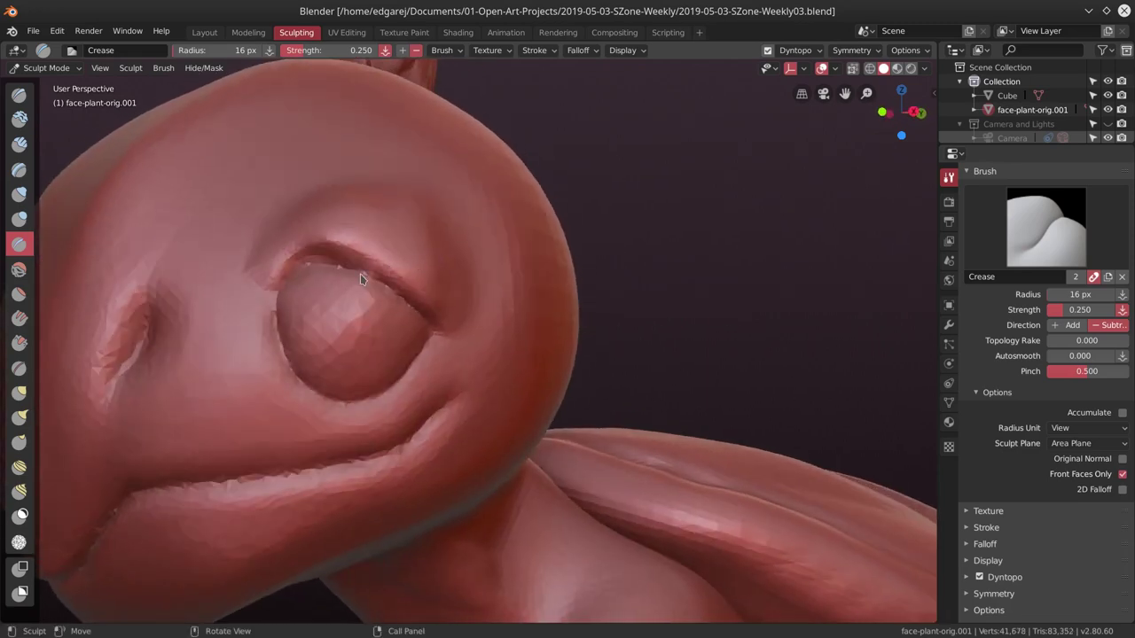
# Sharpen the upper eyelid crease with the Pinch/Magnify brush, then view the whole head.
pyautogui.click(795, 50)
pyautogui.click(18, 368)
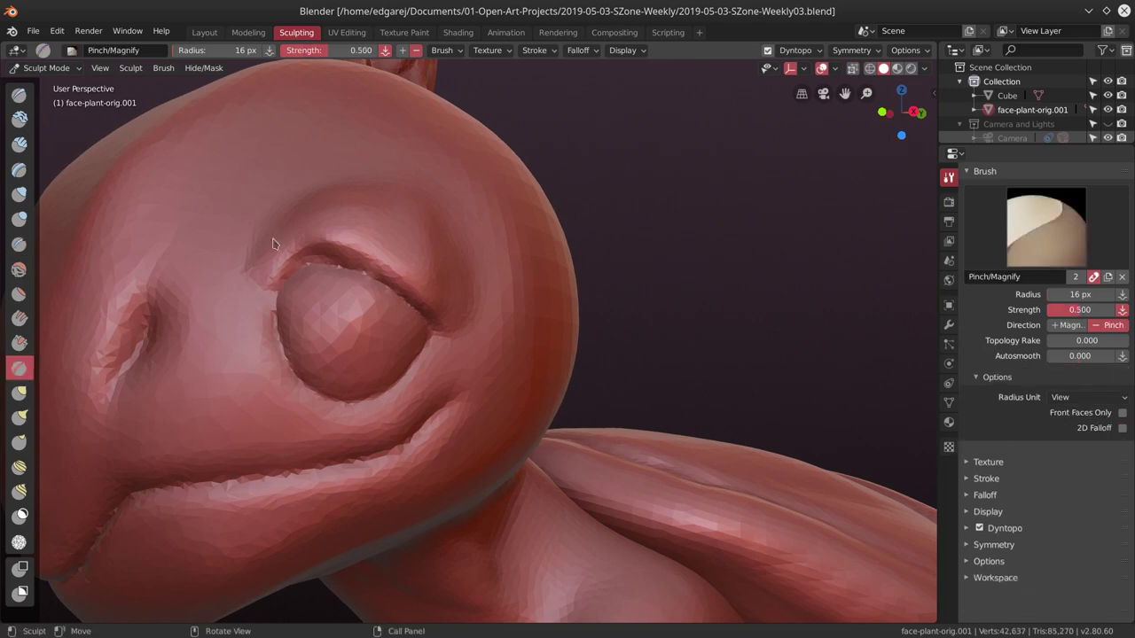
pyautogui.moveTo(304, 251); pyautogui.dragTo(386, 273)
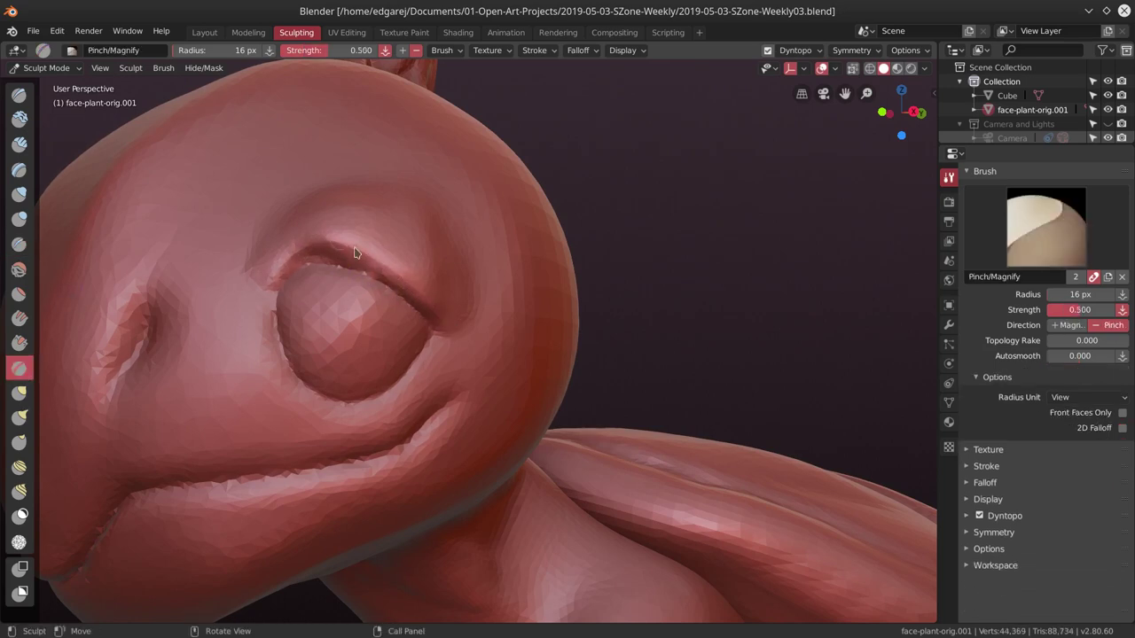
pyautogui.moveTo(432, 312)
pyautogui.mouseDown(button='middle')
pyautogui.moveTo(415, 266)
pyautogui.moveTo(506, 160)
pyautogui.moveTo(494, 223)
pyautogui.mouseUp(button='middle')
pyautogui.scroll(-2, 400, 251)
# Flatten the eyelid, brow and surrounding surface with the Flatten/Contrast brush.
pyautogui.hotkey('shift', 't')
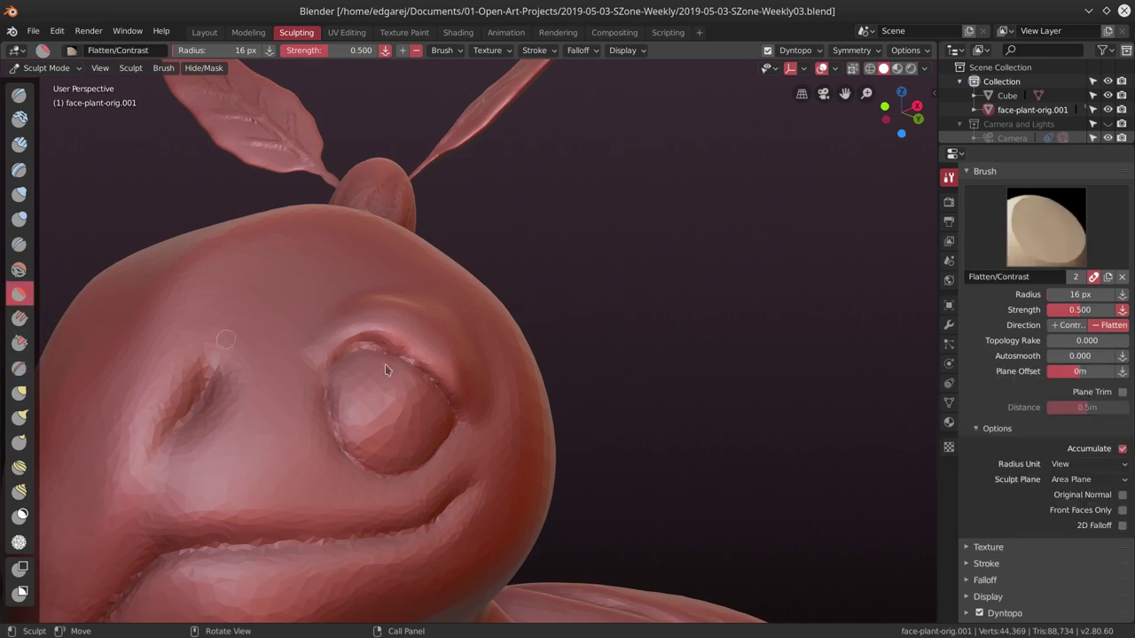
pyautogui.moveTo(396, 346)
pyautogui.mouseDown()
pyautogui.moveTo(412, 355)
pyautogui.moveTo(374, 345)
pyautogui.mouseUp()
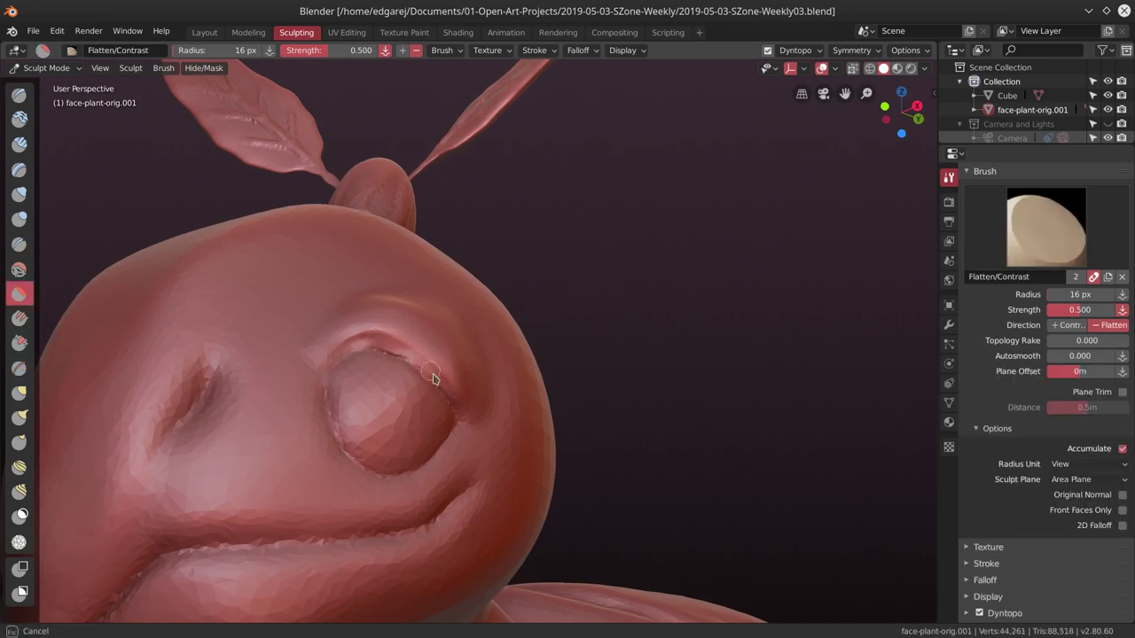
pyautogui.moveTo(433, 379); pyautogui.dragTo(434, 300, button='middle')
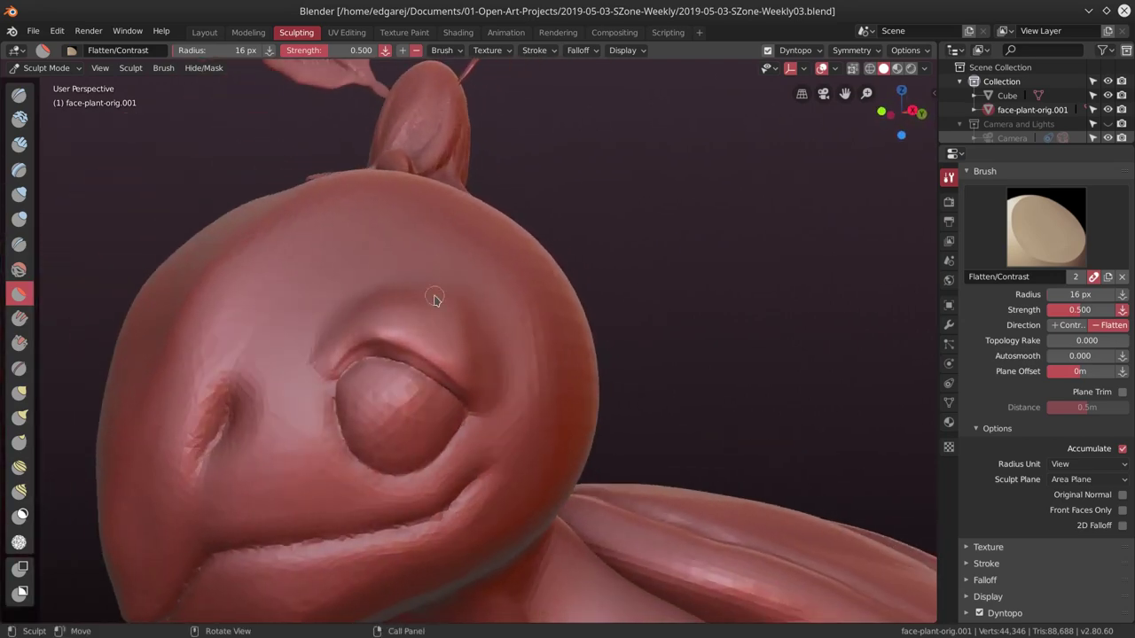
pyautogui.moveTo(350, 272)
pyautogui.mouseDown(button='middle')
pyautogui.moveTo(413, 292)
pyautogui.moveTo(355, 287)
pyautogui.moveTo(395, 302)
pyautogui.moveTo(375, 459)
pyautogui.moveTo(431, 322)
pyautogui.moveTo(481, 347)
pyautogui.moveTo(372, 338)
pyautogui.moveTo(208, 180)
pyautogui.mouseUp(button='middle')
pyautogui.scroll(-5, 362, 337)
pyautogui.moveTo(193, 197)
pyautogui.mouseDown()
pyautogui.moveTo(241, 162)
pyautogui.moveTo(218, 180)
pyautogui.moveTo(293, 150)
pyautogui.mouseUp()
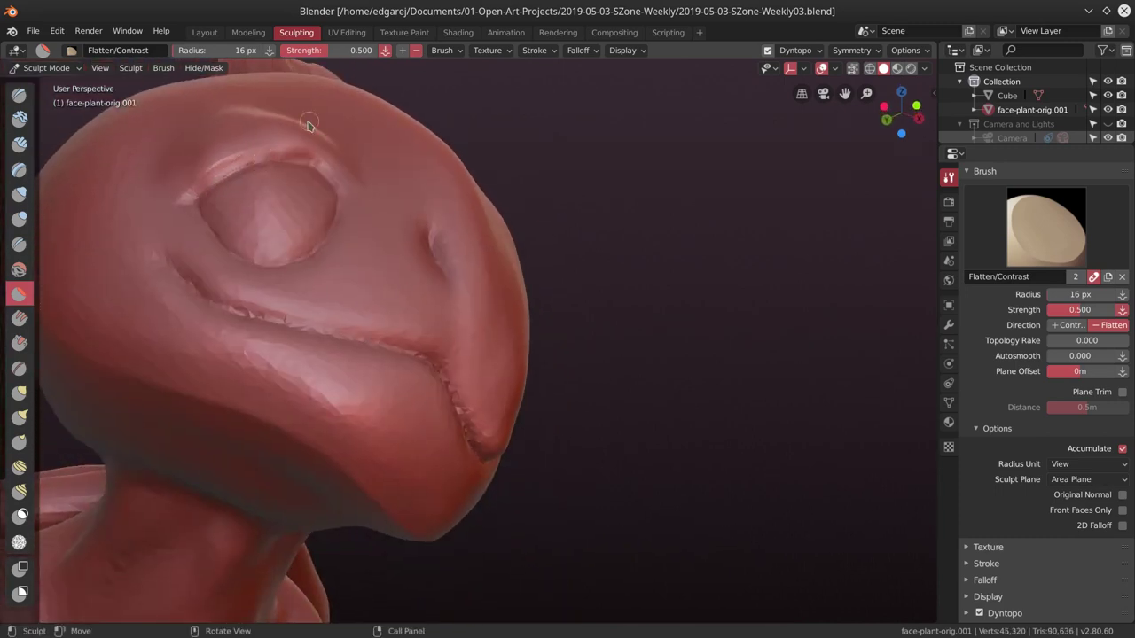
pyautogui.moveTo(292, 150); pyautogui.dragTo(275, 177, button='middle')
pyautogui.moveTo(237, 222); pyautogui.dragTo(215, 233)
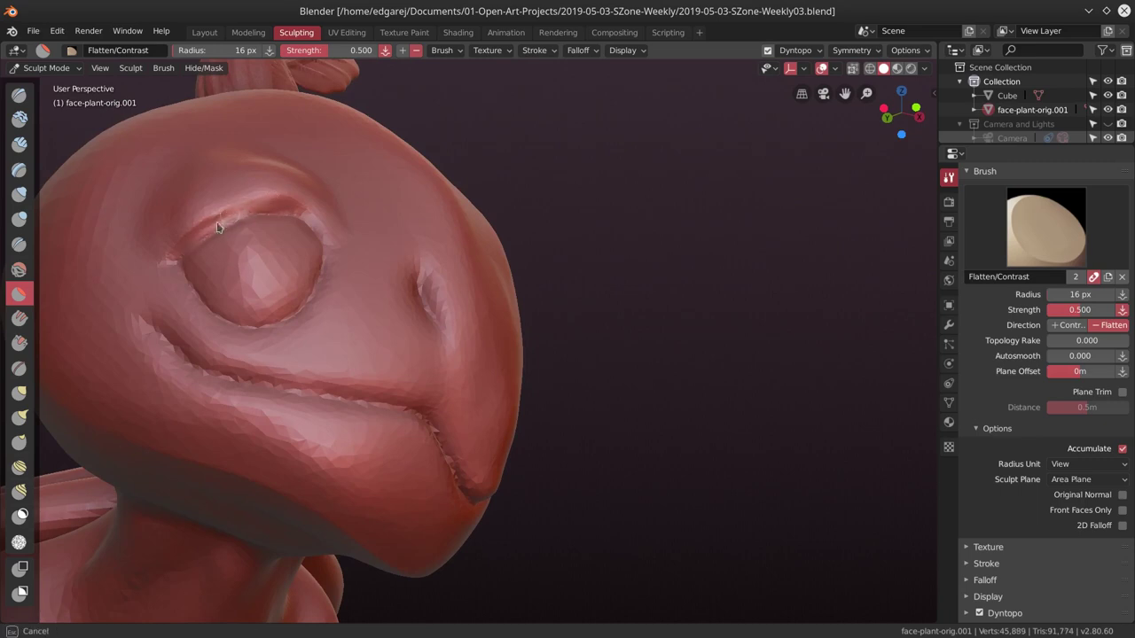
pyautogui.moveTo(214, 232)
pyautogui.mouseDown(button='middle')
pyautogui.moveTo(245, 215)
pyautogui.moveTo(485, 306)
pyautogui.mouseUp(button='middle')
pyautogui.scroll(-3, 246, 214)
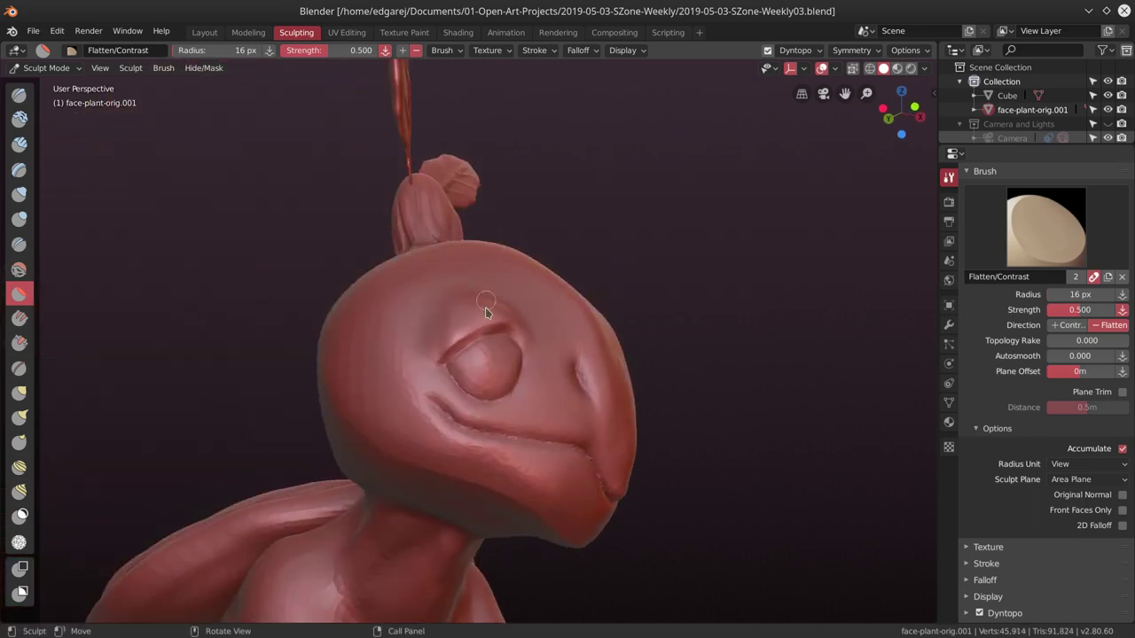
pyautogui.scroll(2, 501, 256)
# Pinch the upper eyelid edge sharper with the Pinch/Magnify brush.
pyautogui.click(19, 368)
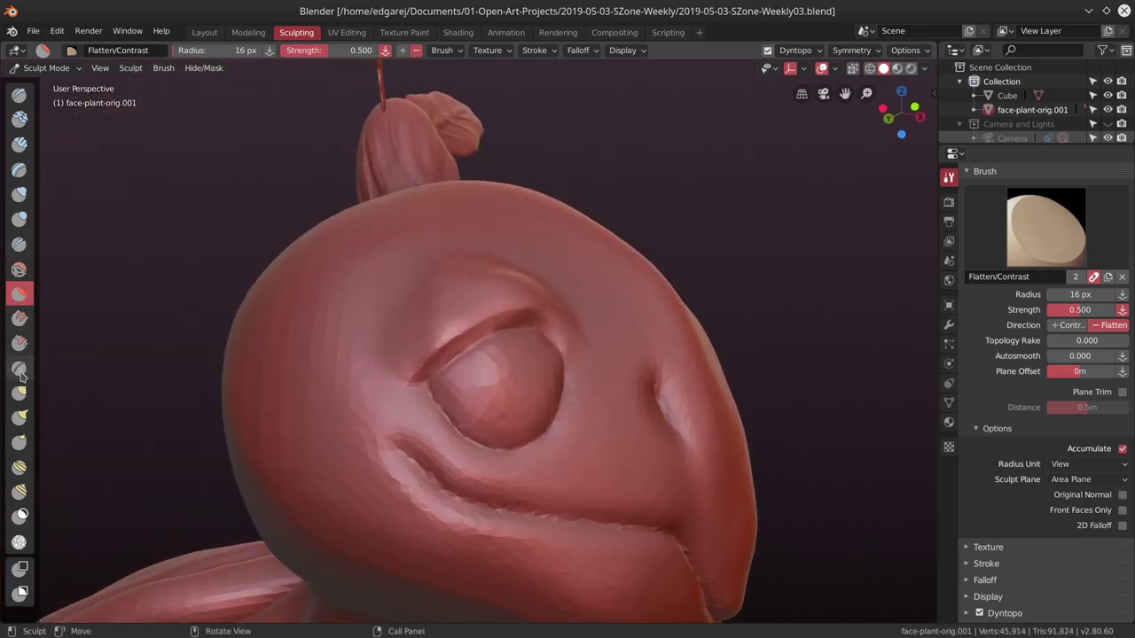
pyautogui.moveTo(399, 306); pyautogui.dragTo(424, 363, button='middle')
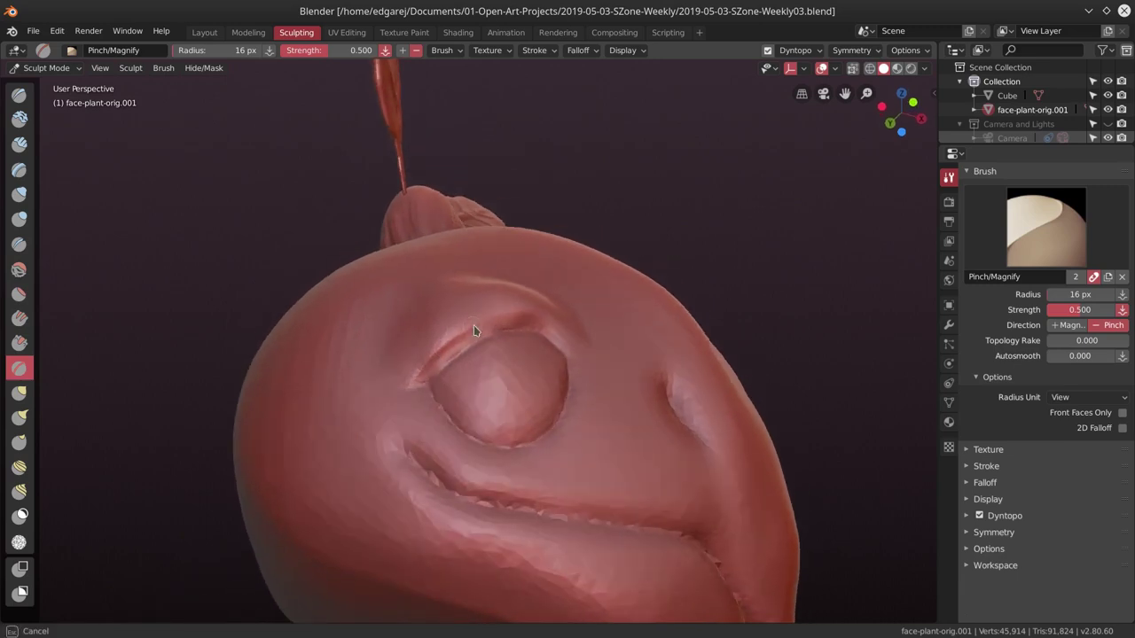
pyautogui.moveTo(473, 325); pyautogui.dragTo(521, 302, button='middle')
pyautogui.moveTo(521, 301)
pyautogui.mouseDown()
pyautogui.moveTo(557, 311)
pyautogui.moveTo(546, 288)
pyautogui.mouseUp()
pyautogui.moveTo(546, 288); pyautogui.dragTo(476, 341, button='middle')
pyautogui.moveTo(465, 354); pyautogui.dragTo(519, 325)
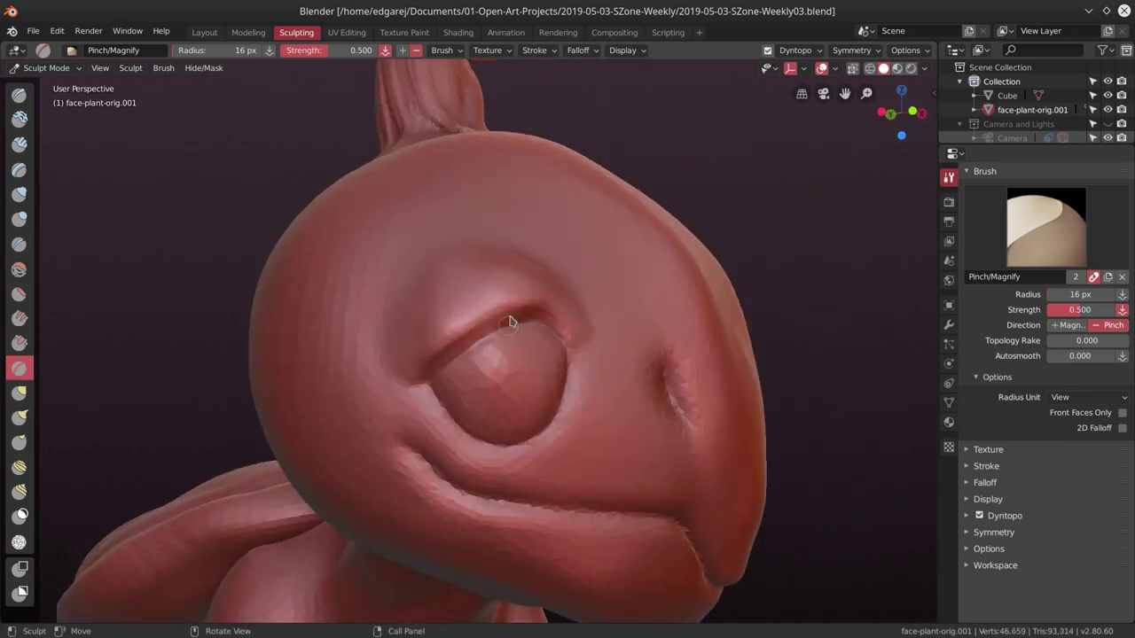
pyautogui.moveTo(519, 325)
pyautogui.mouseDown(button='middle')
pyautogui.moveTo(503, 330)
pyautogui.moveTo(544, 281)
pyautogui.moveTo(481, 456)
pyautogui.mouseUp(button='middle')
# Crease the lower eyelid, pinch the edges around the eye, and deepen the upper eyelid crease.
pyautogui.moveTo(481, 456); pyautogui.dragTo(530, 449)
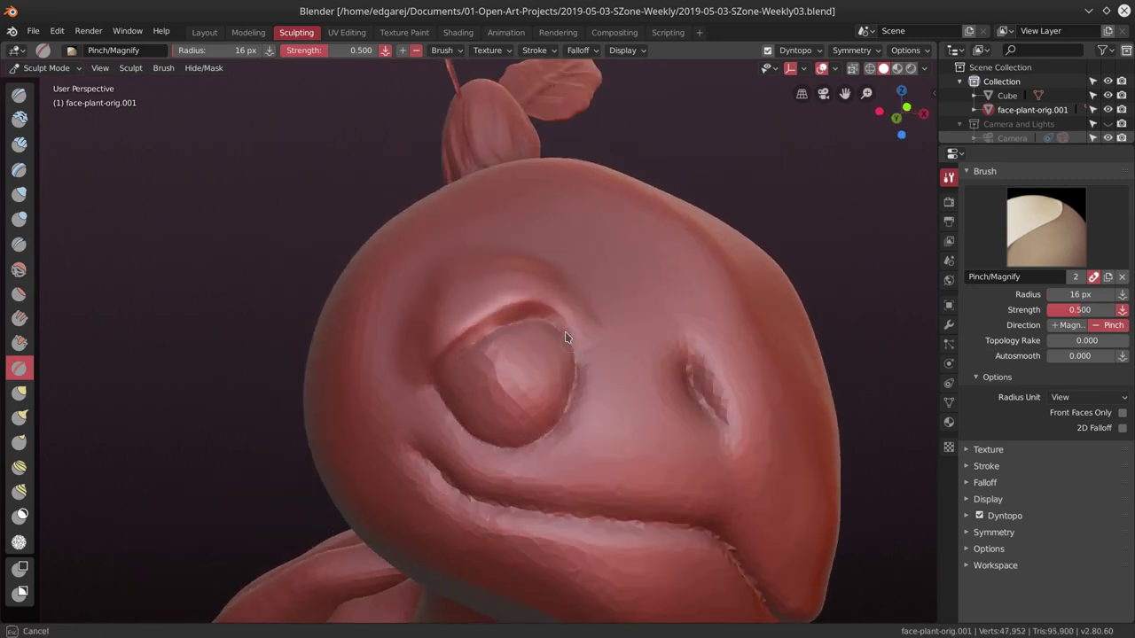
pyautogui.moveTo(567, 337); pyautogui.dragTo(528, 347)
pyautogui.moveTo(529, 347)
pyautogui.mouseDown(button='middle')
pyautogui.moveTo(616, 347)
pyautogui.moveTo(712, 413)
pyautogui.moveTo(682, 378)
pyautogui.moveTo(577, 324)
pyautogui.mouseUp(button='middle')
pyautogui.scroll(2, 590, 327)
pyautogui.moveTo(598, 335)
pyautogui.mouseDown()
pyautogui.moveTo(616, 383)
pyautogui.moveTo(669, 410)
pyautogui.moveTo(712, 405)
pyautogui.mouseUp()
pyautogui.moveTo(712, 405); pyautogui.dragTo(682, 261, button='middle')
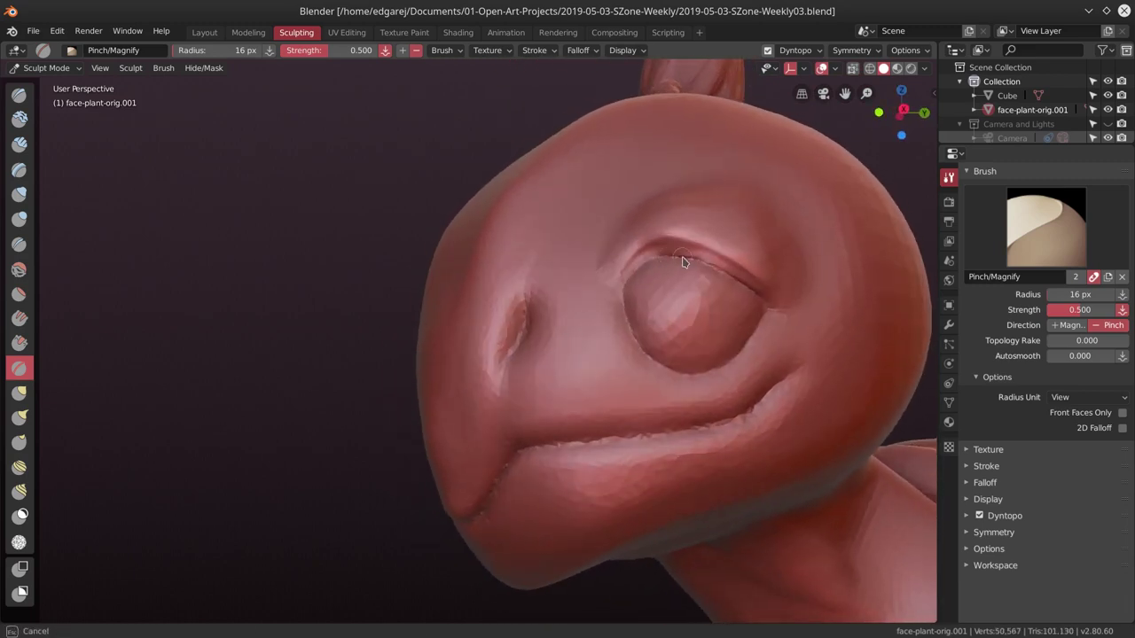
pyautogui.moveTo(735, 286); pyautogui.dragTo(733, 252)
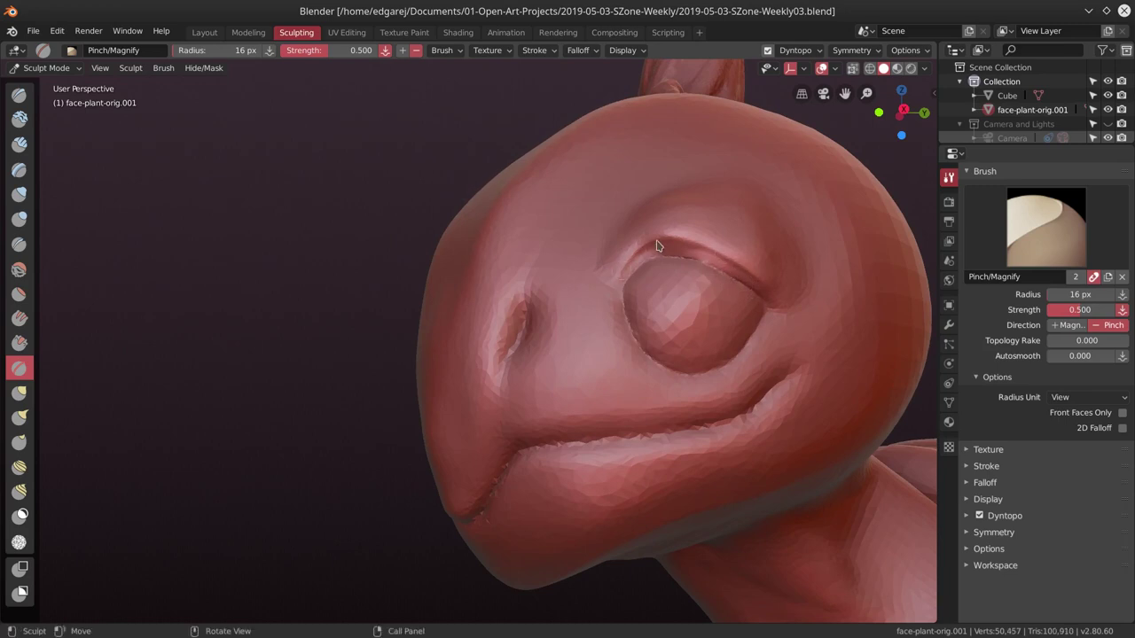
pyautogui.moveTo(657, 245); pyautogui.dragTo(700, 253)
pyautogui.scroll(-3, 629, 407)
# Pinch the mouth line deeper and sharpen the corner of the mouth.
pyautogui.moveTo(628, 408); pyautogui.dragTo(580, 398, button='middle')
pyautogui.moveTo(580, 398); pyautogui.dragTo(529, 456)
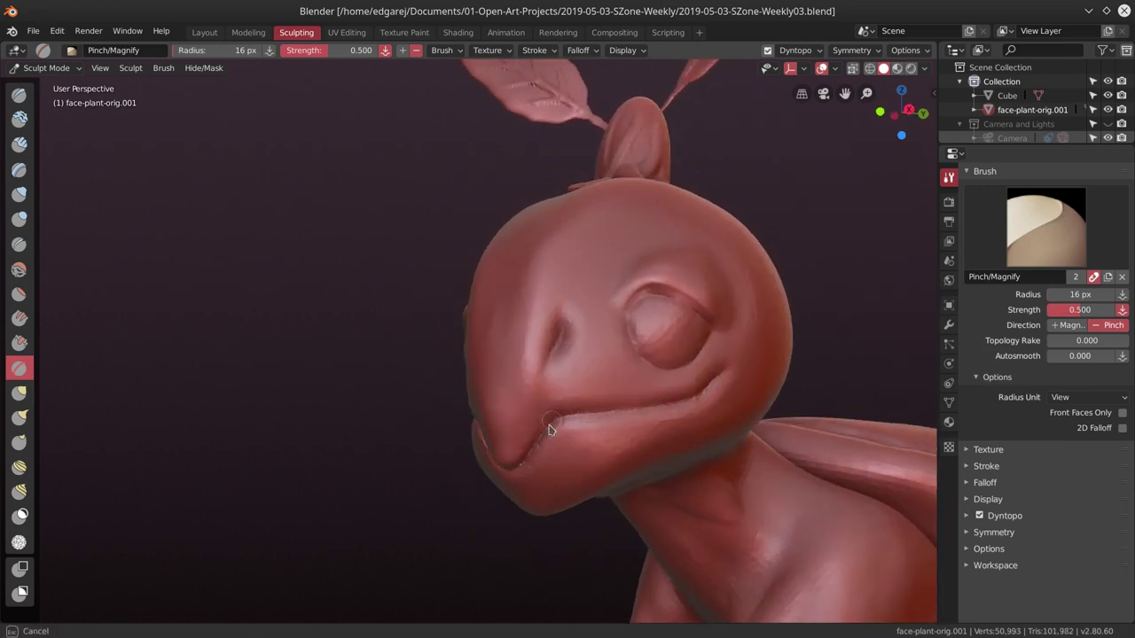
pyautogui.moveTo(549, 429)
pyautogui.mouseDown(button='middle')
pyautogui.moveTo(626, 407)
pyautogui.moveTo(611, 408)
pyautogui.mouseUp(button='middle')
pyautogui.moveTo(610, 408); pyautogui.dragTo(607, 413)
pyautogui.moveTo(606, 413)
pyautogui.mouseDown(button='middle')
pyautogui.moveTo(452, 400)
pyautogui.moveTo(473, 415)
pyautogui.mouseUp(button='middle')
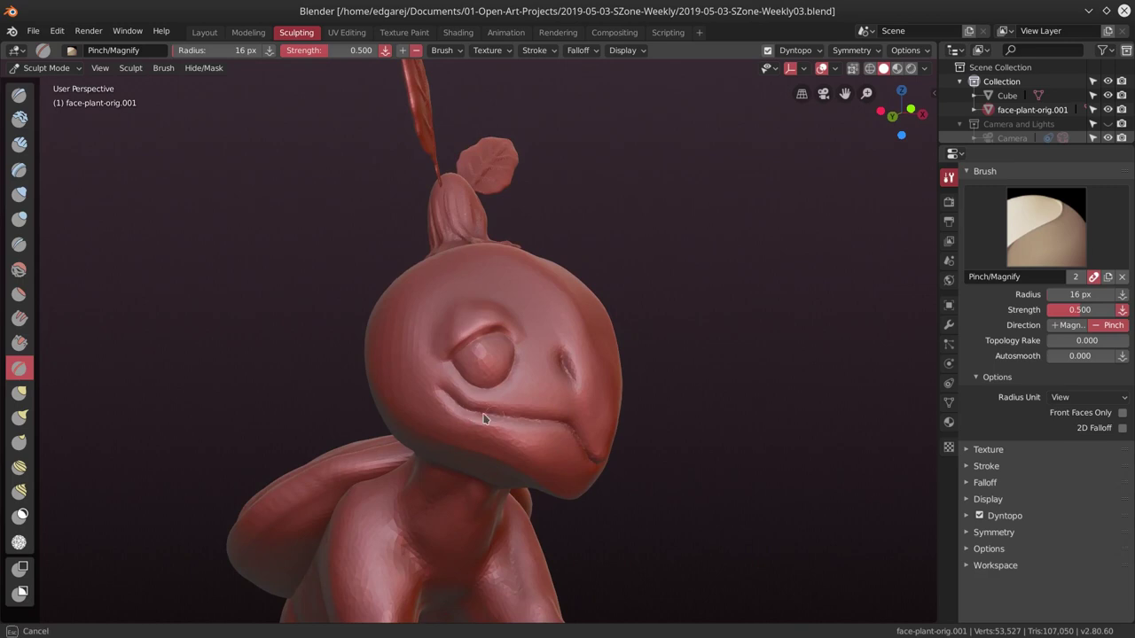
pyautogui.moveTo(554, 426); pyautogui.dragTo(507, 409)
pyautogui.moveTo(560, 321); pyautogui.dragTo(572, 439, button='middle')
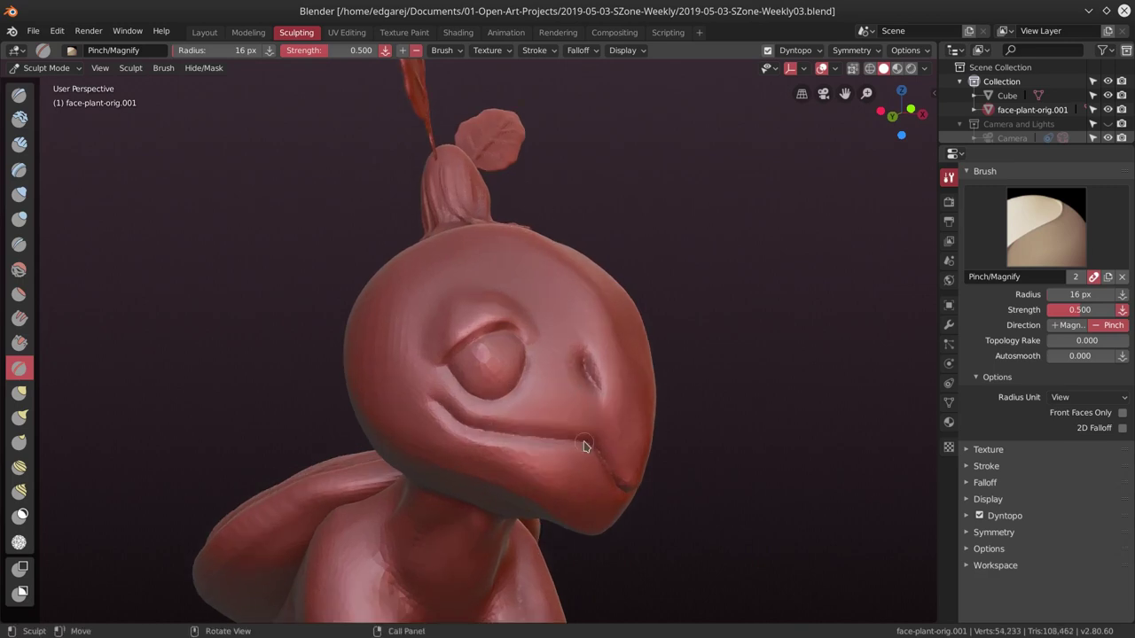
pyautogui.moveTo(572, 442); pyautogui.dragTo(610, 455)
pyautogui.moveTo(610, 455)
pyautogui.mouseDown(button='middle')
pyautogui.moveTo(550, 290)
pyautogui.moveTo(502, 291)
pyautogui.moveTo(620, 274)
pyautogui.moveTo(541, 346)
pyautogui.moveTo(479, 337)
pyautogui.moveTo(525, 379)
pyautogui.mouseUp(button='middle')
pyautogui.scroll(2, 531, 348)
# With Clay Strips, reshape a claw tip at the bulb's base and add clay grooves to the bulb.
pyautogui.click(20, 144)
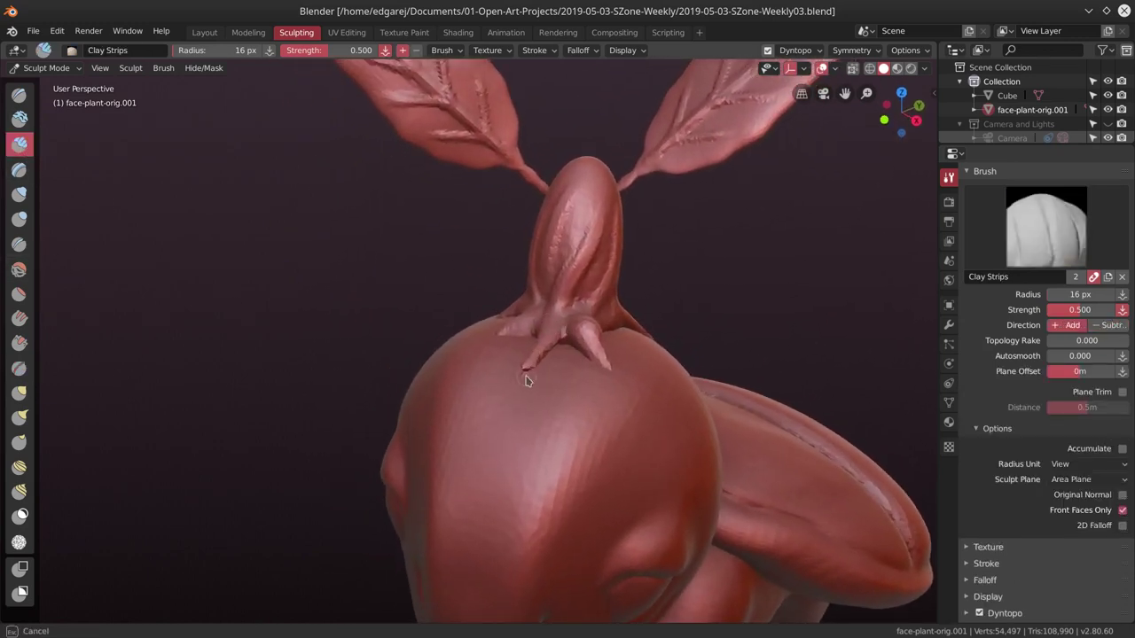
pyautogui.moveTo(562, 339)
pyautogui.mouseDown(button='middle')
pyautogui.moveTo(591, 286)
pyautogui.moveTo(427, 370)
pyautogui.moveTo(538, 337)
pyautogui.moveTo(562, 349)
pyautogui.moveTo(405, 399)
pyautogui.mouseUp(button='middle')
pyautogui.moveTo(415, 401)
pyautogui.mouseDown()
pyautogui.moveTo(410, 382)
pyautogui.moveTo(437, 382)
pyautogui.mouseUp()
pyautogui.moveTo(435, 381)
pyautogui.mouseDown(button='middle')
pyautogui.moveTo(498, 371)
pyautogui.moveTo(479, 413)
pyautogui.mouseUp(button='middle')
pyautogui.moveTo(559, 454); pyautogui.dragTo(422, 413, button='middle')
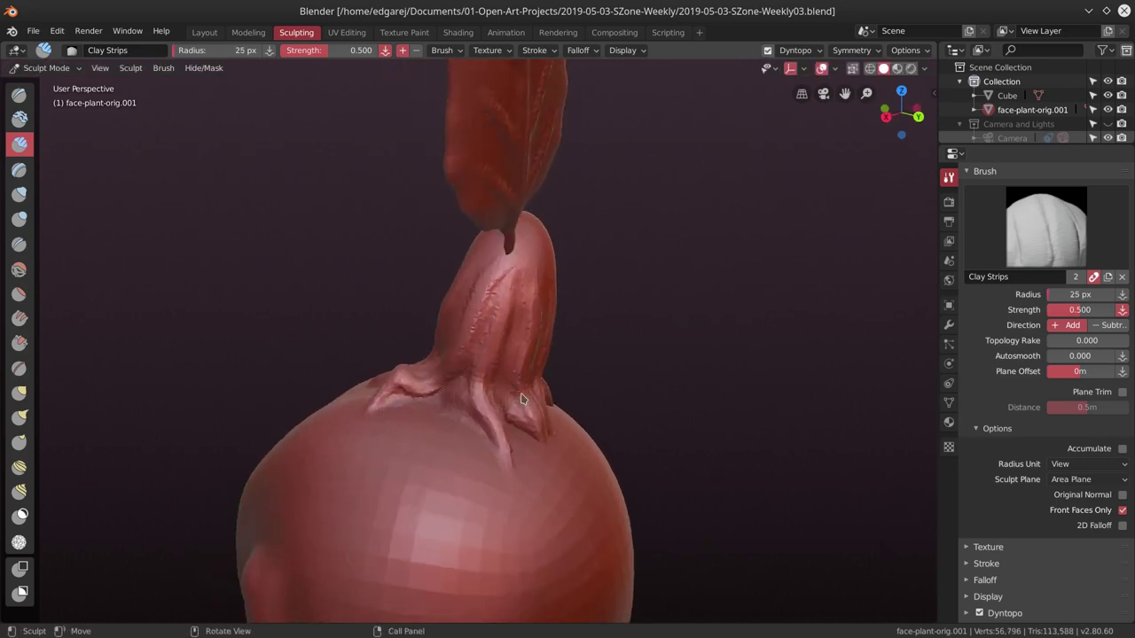
pyautogui.moveTo(520, 398)
pyautogui.mouseDown(button='middle')
pyautogui.moveTo(422, 390)
pyautogui.moveTo(457, 311)
pyautogui.moveTo(479, 407)
pyautogui.moveTo(463, 406)
pyautogui.mouseUp(button='middle')
pyautogui.moveTo(463, 406); pyautogui.dragTo(486, 435)
pyautogui.moveTo(485, 435)
pyautogui.mouseDown(button='middle')
pyautogui.moveTo(483, 407)
pyautogui.moveTo(448, 415)
pyautogui.mouseUp(button='middle')
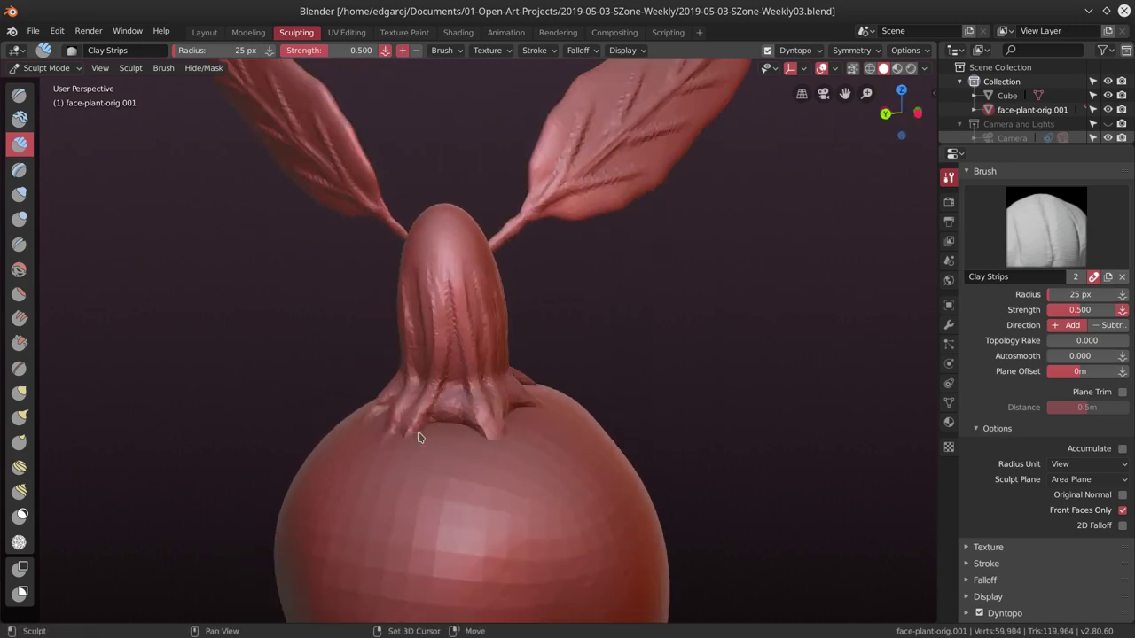
pyautogui.moveTo(456, 433); pyautogui.dragTo(435, 417)
# Add another clay stroke and carve a groove down the bulb, checking it from the lower front.
pyautogui.moveTo(444, 303); pyautogui.dragTo(494, 433, button='middle')
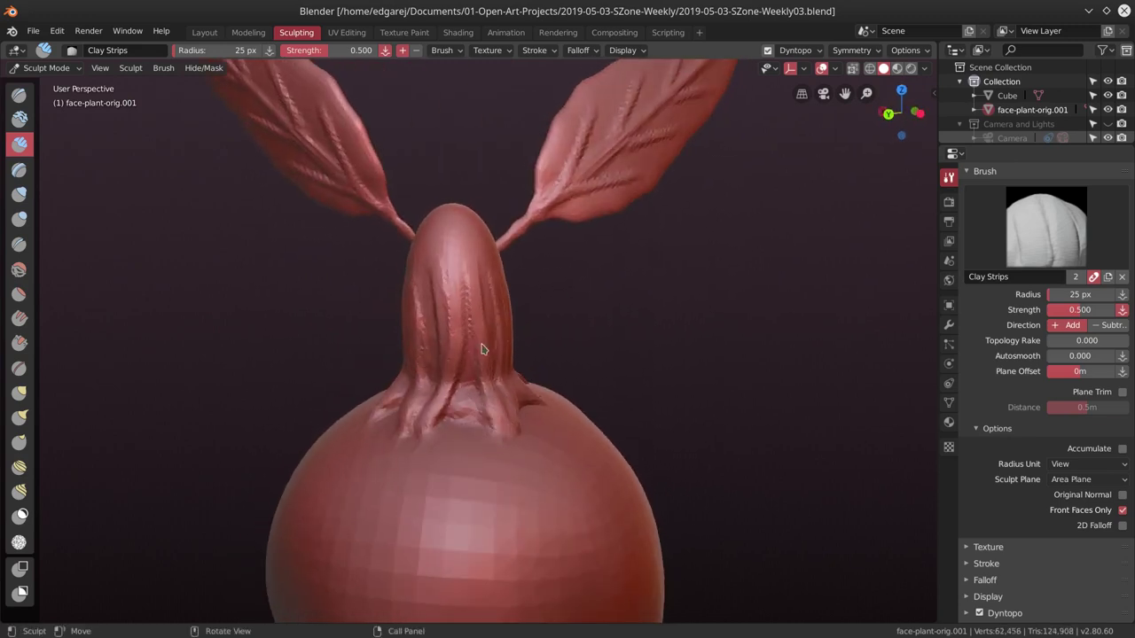
pyautogui.moveTo(481, 349); pyautogui.dragTo(458, 431, button='middle')
pyautogui.moveTo(453, 361)
pyautogui.mouseDown(button='middle')
pyautogui.moveTo(487, 408)
pyautogui.moveTo(479, 304)
pyautogui.moveTo(457, 266)
pyautogui.mouseUp(button='middle')
pyautogui.moveTo(456, 266); pyautogui.dragTo(456, 222)
pyautogui.moveTo(456, 221)
pyautogui.mouseDown(button='middle')
pyautogui.moveTo(501, 252)
pyautogui.moveTo(475, 255)
pyautogui.mouseUp(button='middle')
pyautogui.moveTo(531, 284)
pyautogui.mouseDown(button='middle')
pyautogui.moveTo(542, 258)
pyautogui.moveTo(474, 230)
pyautogui.moveTo(539, 248)
pyautogui.moveTo(552, 269)
pyautogui.moveTo(469, 251)
pyautogui.moveTo(490, 256)
pyautogui.moveTo(474, 246)
pyautogui.moveTo(496, 336)
pyautogui.moveTo(447, 247)
pyautogui.mouseUp(button='middle')
pyautogui.moveTo(441, 256); pyautogui.dragTo(427, 348)
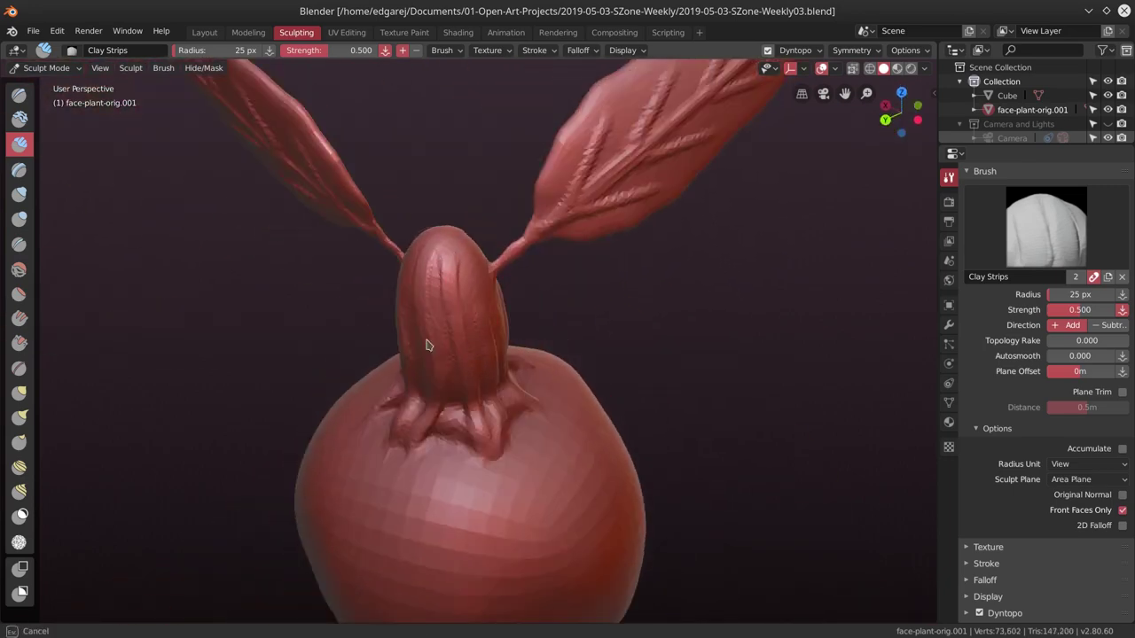
pyautogui.moveTo(427, 348)
pyautogui.mouseDown(button='middle')
pyautogui.moveTo(445, 259)
pyautogui.moveTo(417, 221)
pyautogui.moveTo(430, 310)
pyautogui.moveTo(441, 238)
pyautogui.moveTo(510, 216)
pyautogui.moveTo(495, 315)
pyautogui.moveTo(606, 296)
pyautogui.mouseUp(button='middle')
pyautogui.scroll(-5, 482, 229)
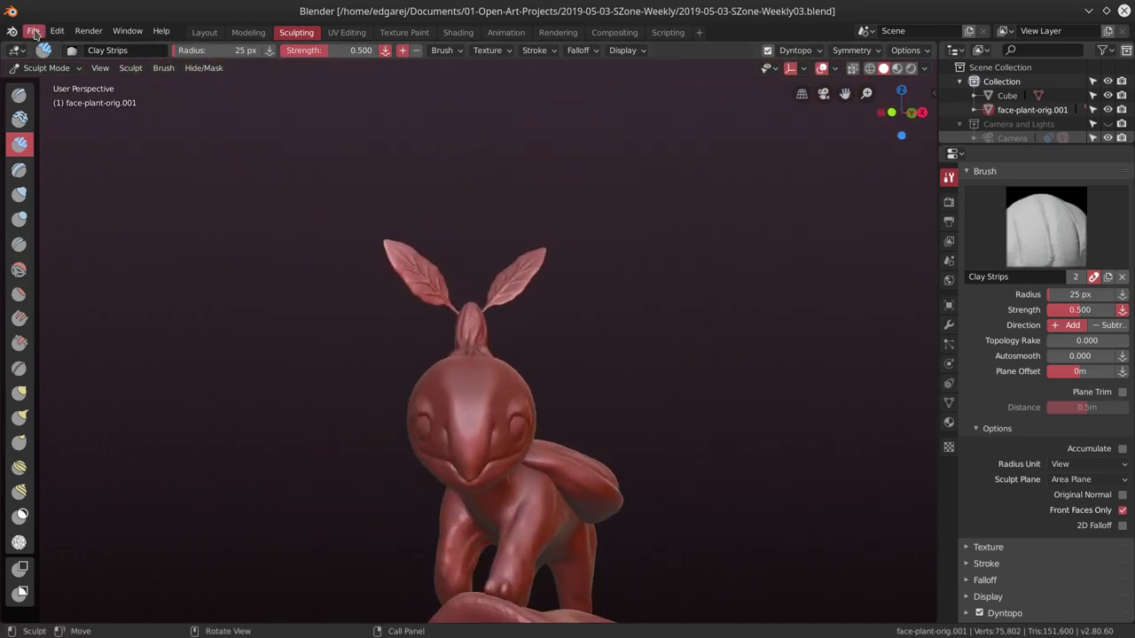
# Save the sculpt file and hide the Cube object.
pyautogui.click(33, 30)
pyautogui.click(50, 142)
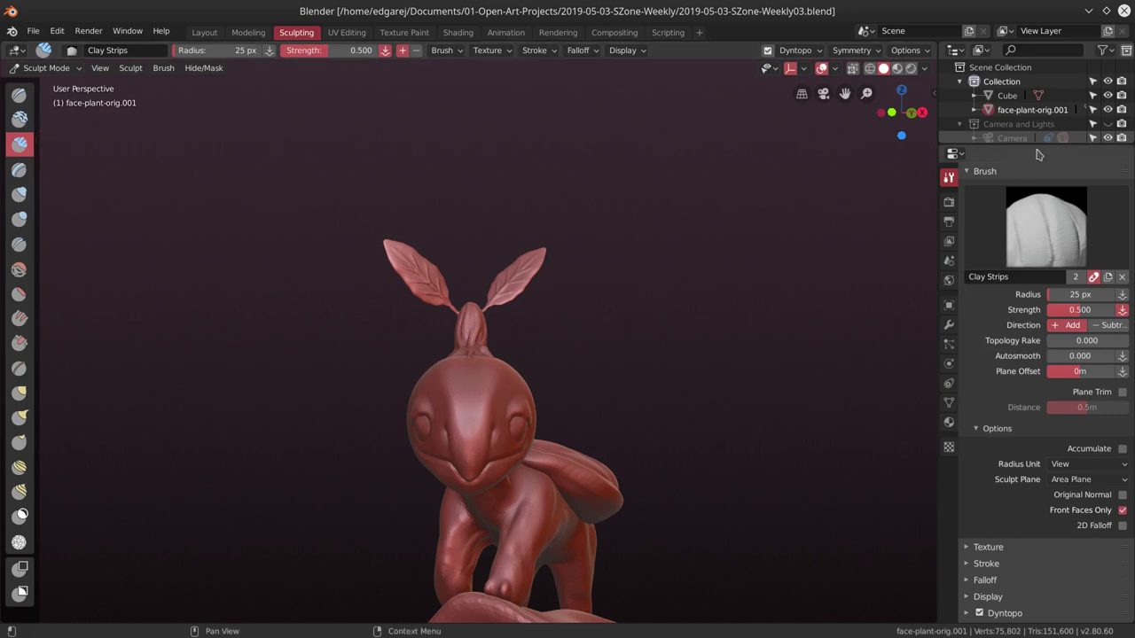
pyautogui.click(1107, 95)
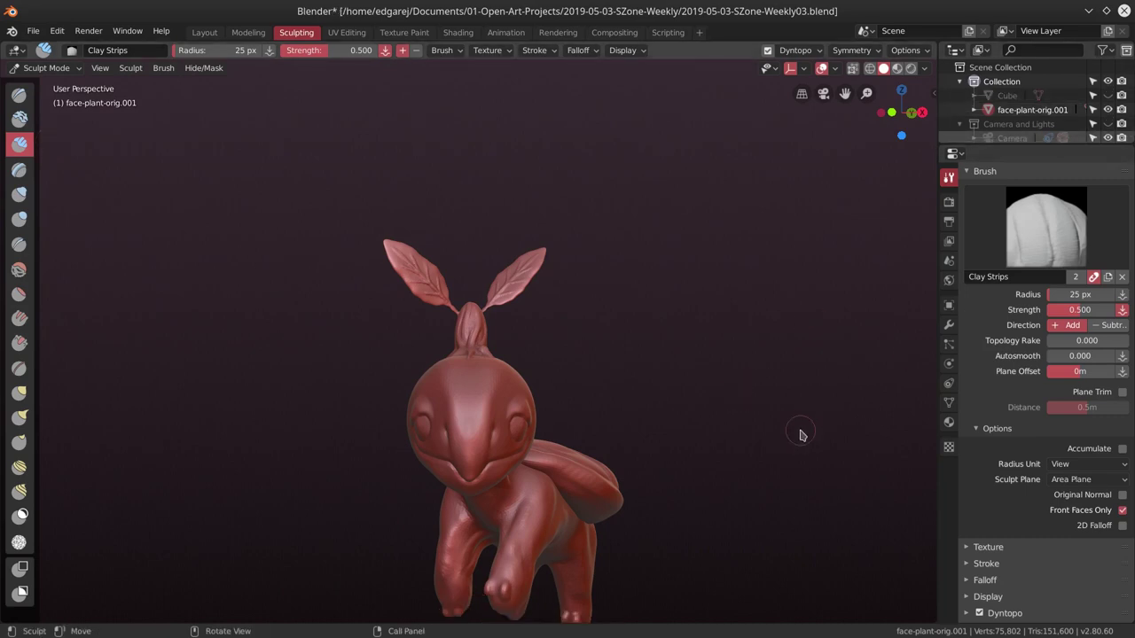
pyautogui.press('space')
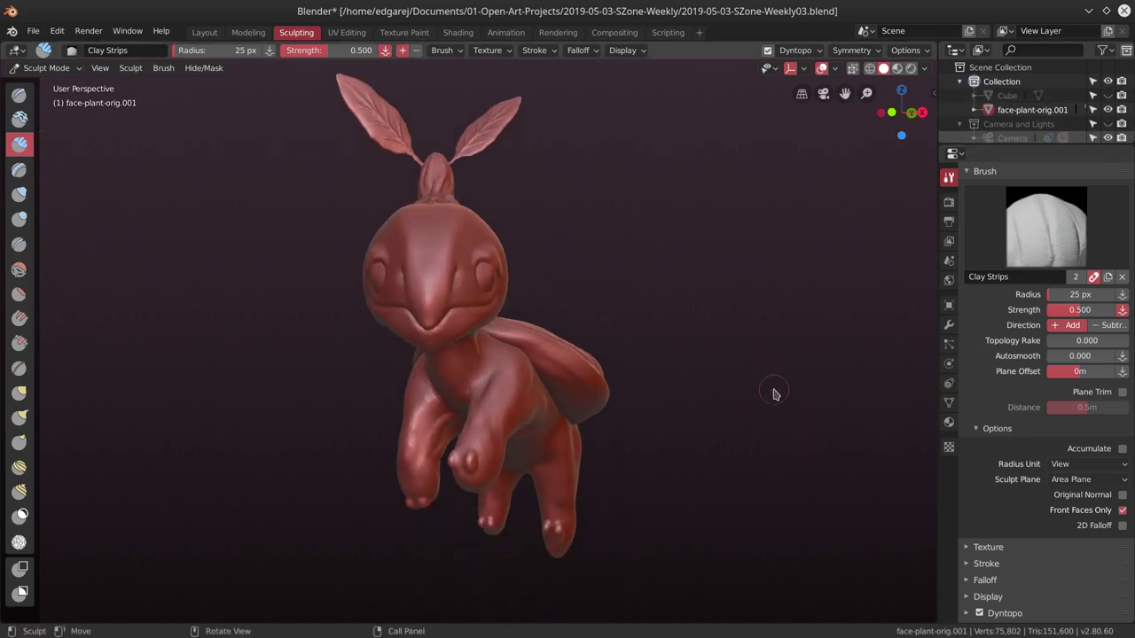
# Build up Clay Strips strokes on the creature's neck and chest.
pyautogui.moveTo(643, 414); pyautogui.dragTo(579, 431, button='middle')
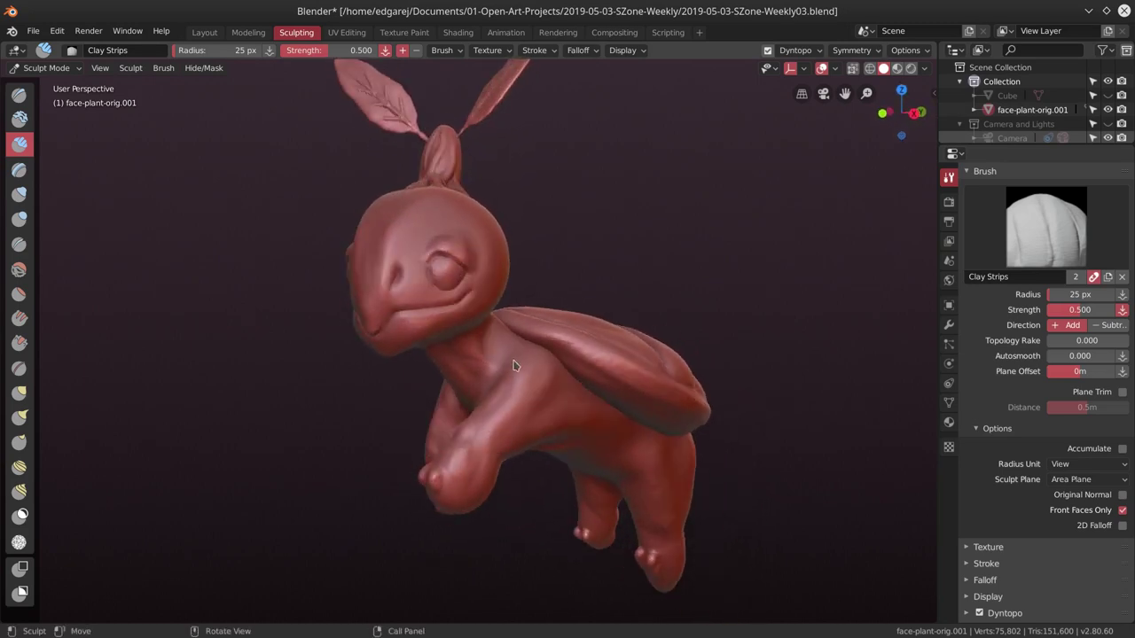
pyautogui.moveTo(518, 375); pyautogui.dragTo(514, 388)
pyautogui.scroll(3, 459, 353)
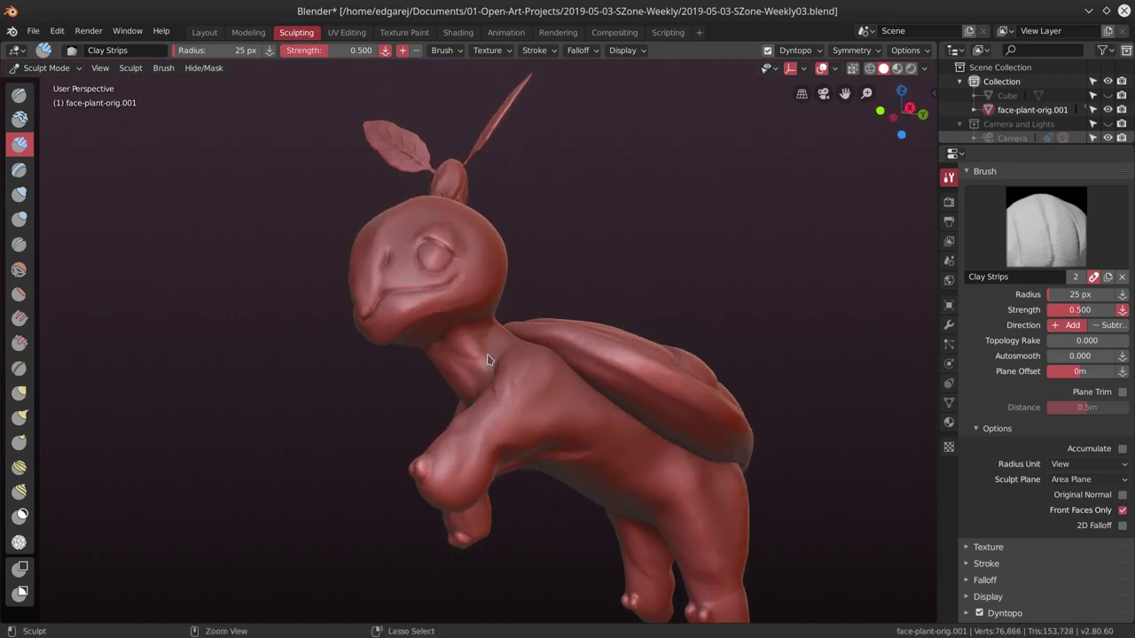
pyautogui.moveTo(459, 353); pyautogui.dragTo(451, 330, button='middle')
# Add faint clay detail to the neck, then orbit so the head and shell face the viewer.
pyautogui.keyDown('shift'); pyautogui.moveTo(451, 330); pyautogui.dragTo(454, 330); pyautogui.keyUp('shift')
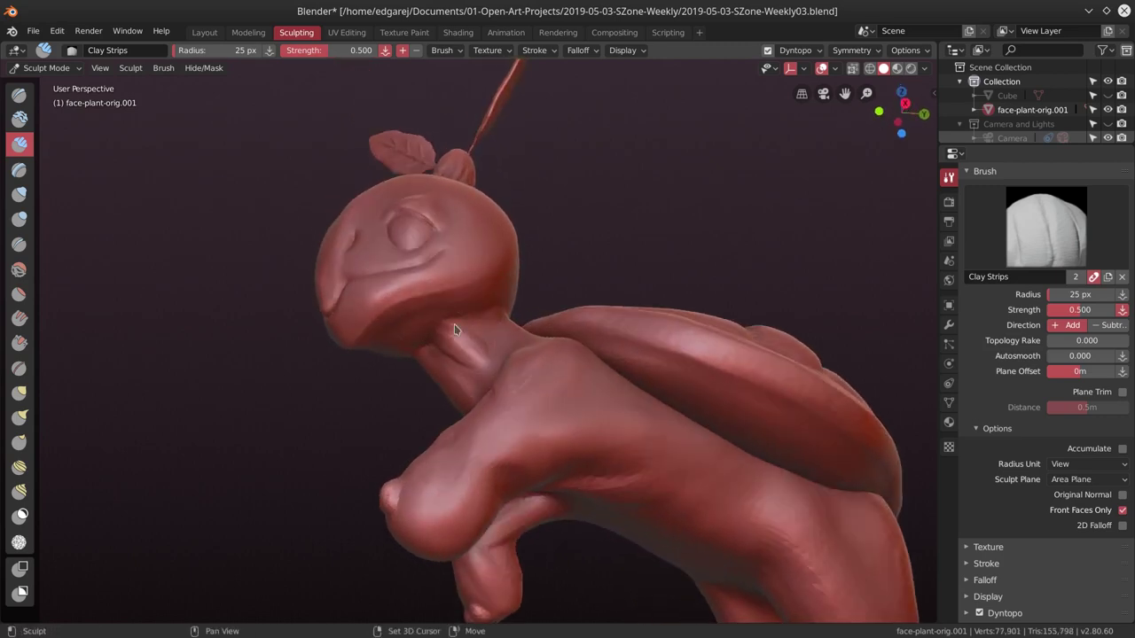
pyautogui.moveTo(488, 328)
pyautogui.mouseDown(button='middle')
pyautogui.moveTo(517, 288)
pyautogui.moveTo(550, 291)
pyautogui.moveTo(524, 352)
pyautogui.moveTo(435, 378)
pyautogui.mouseUp(button='middle')
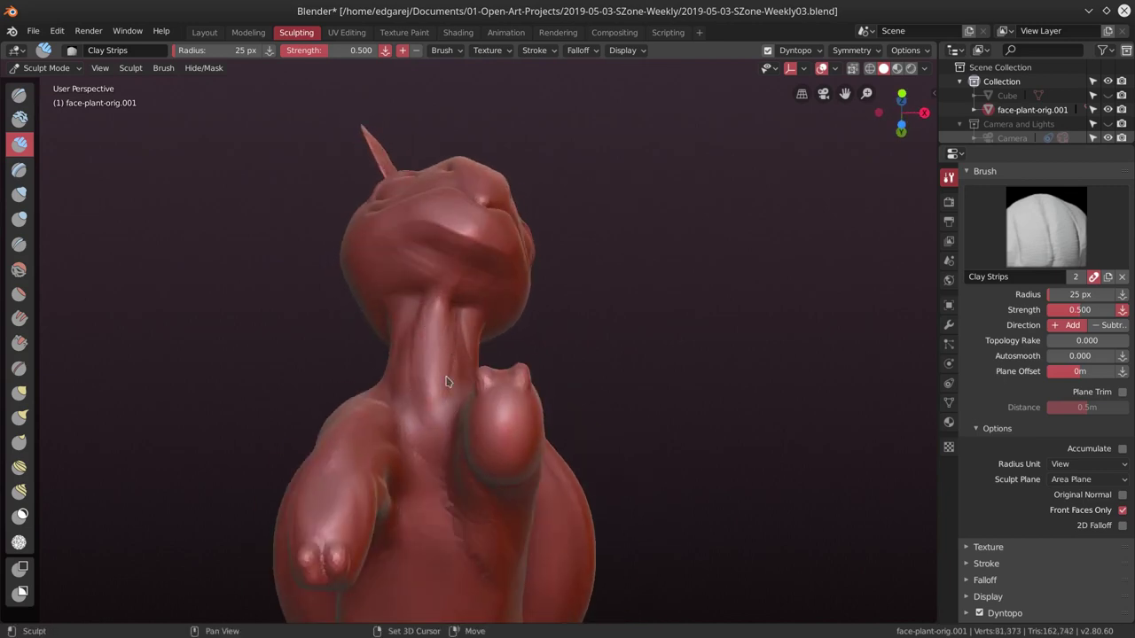
pyautogui.moveTo(446, 381)
pyautogui.mouseDown(button='middle')
pyautogui.moveTo(520, 352)
pyautogui.moveTo(521, 372)
pyautogui.mouseUp(button='middle')
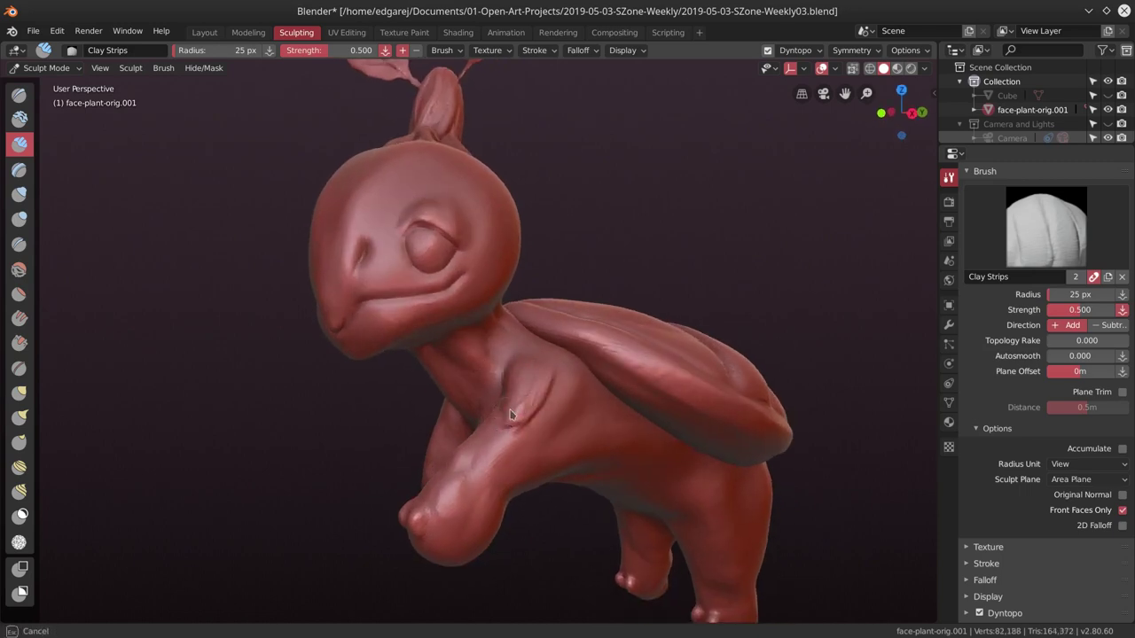
# Stroke clay muscle ridges along the upper front arm, checking them from several angles.
pyautogui.moveTo(497, 363)
pyautogui.mouseDown(button='middle')
pyautogui.moveTo(555, 402)
pyautogui.moveTo(514, 408)
pyautogui.moveTo(550, 404)
pyautogui.moveTo(552, 372)
pyautogui.moveTo(521, 435)
pyautogui.mouseUp(button='middle')
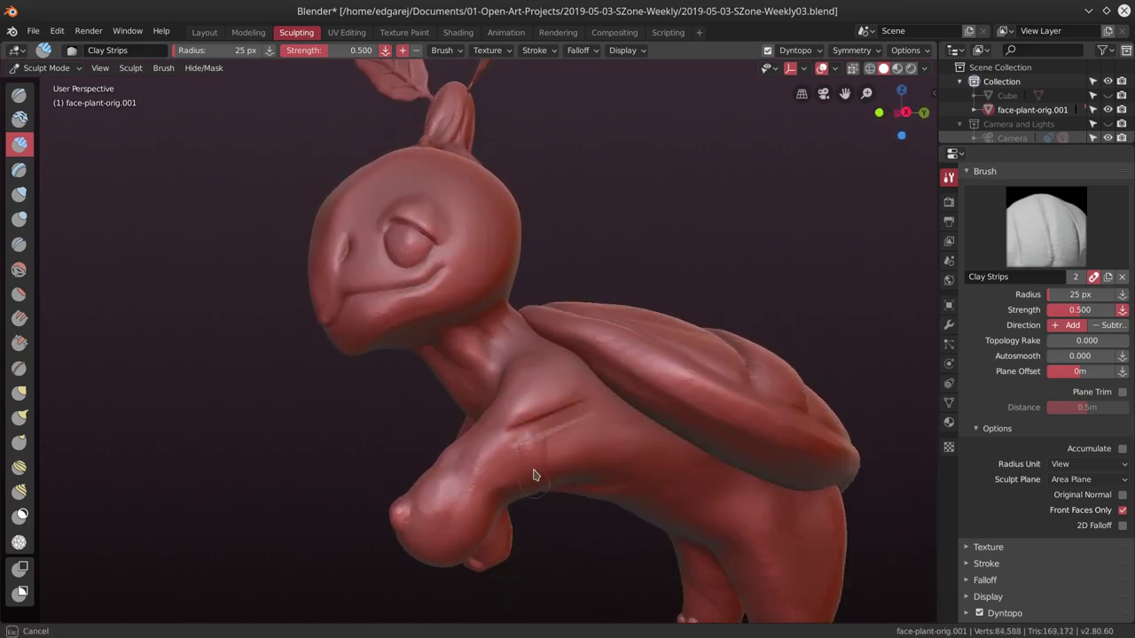
pyautogui.moveTo(585, 412)
pyautogui.mouseDown(button='middle')
pyautogui.moveTo(600, 370)
pyautogui.moveTo(578, 461)
pyautogui.mouseUp(button='middle')
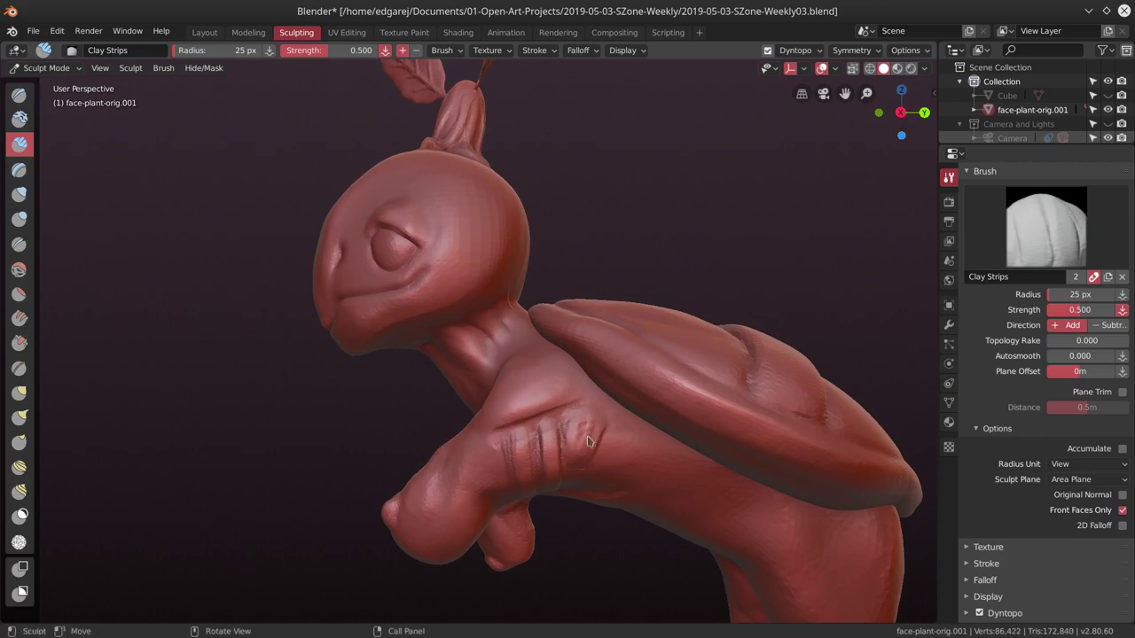
pyautogui.moveTo(587, 438); pyautogui.dragTo(532, 407, button='middle')
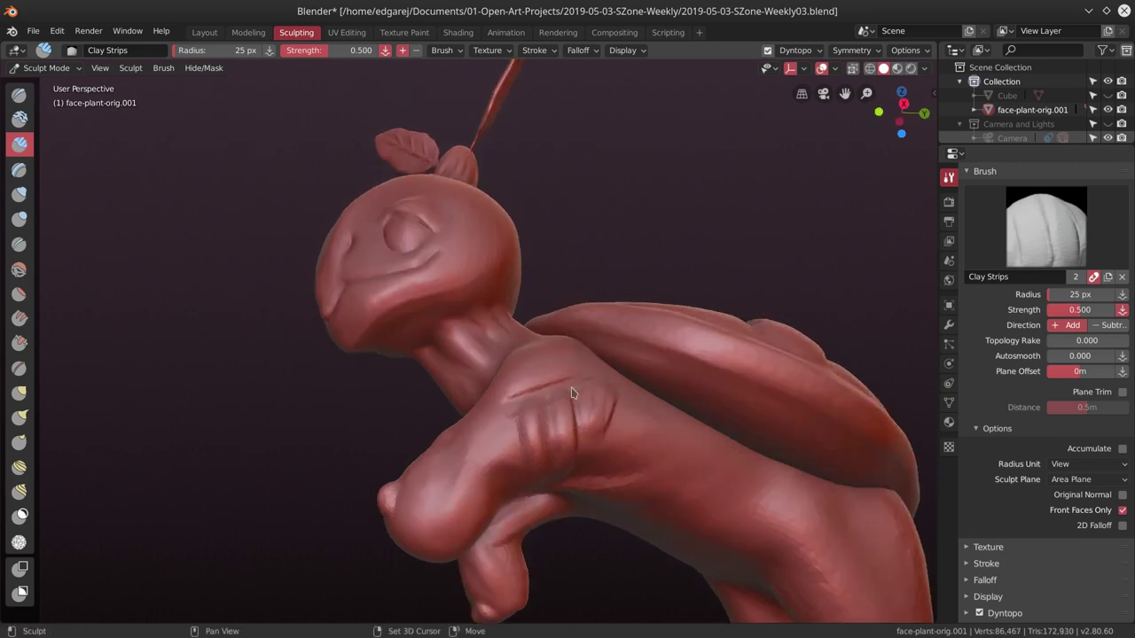
pyautogui.moveTo(594, 434)
pyautogui.mouseDown(button='middle')
pyautogui.moveTo(528, 445)
pyautogui.moveTo(585, 456)
pyautogui.moveTo(611, 439)
pyautogui.mouseUp(button='middle')
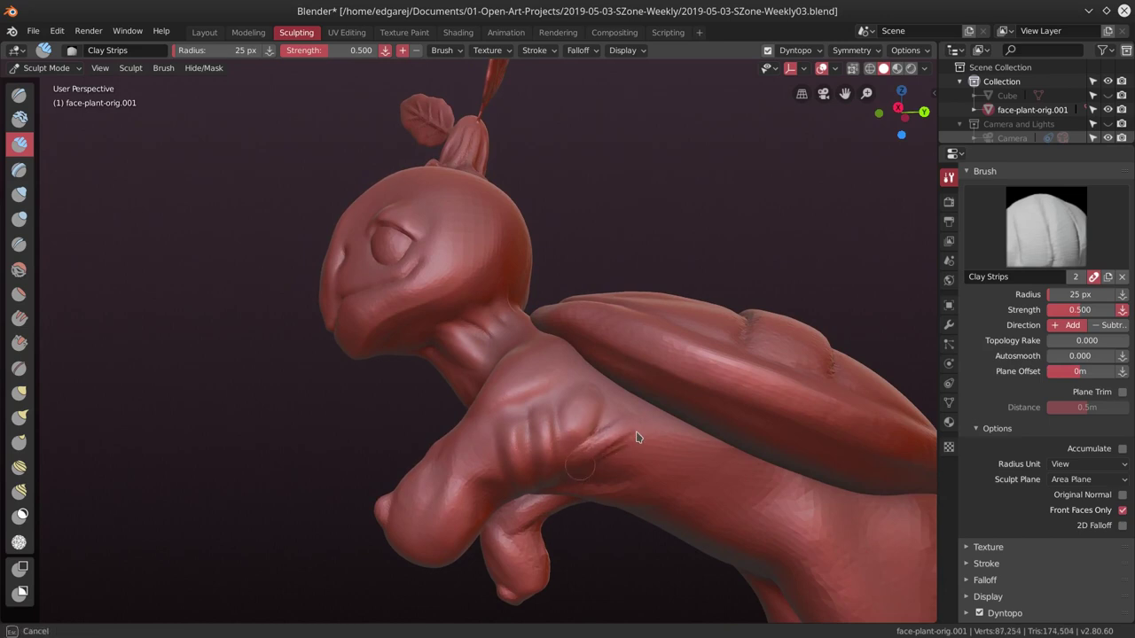
pyautogui.moveTo(596, 404); pyautogui.dragTo(581, 403, button='middle')
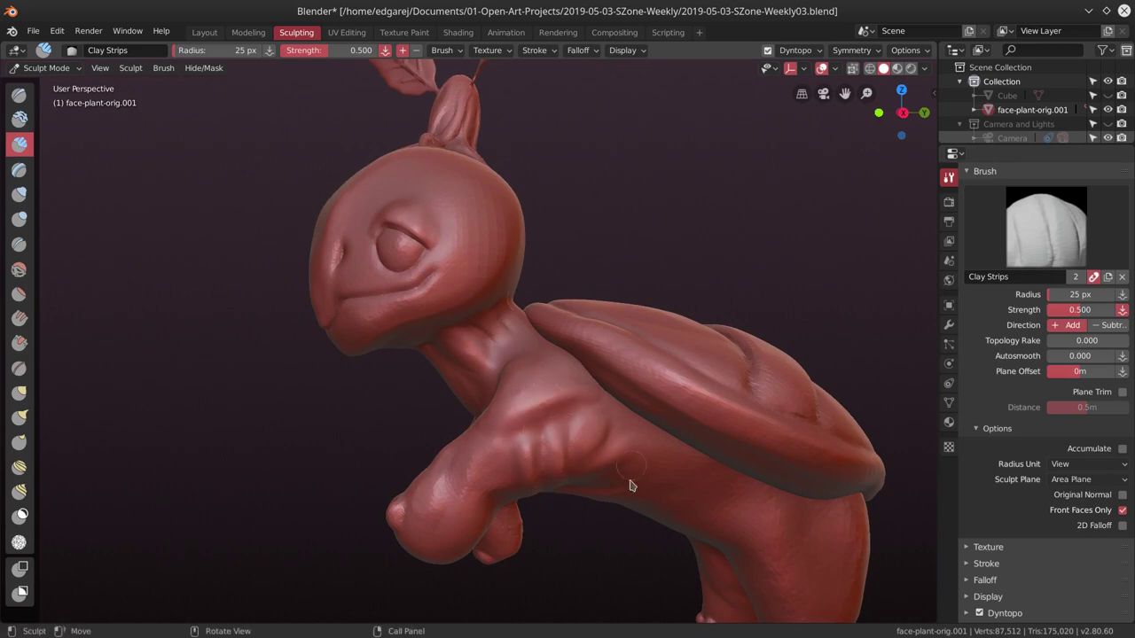
pyautogui.moveTo(629, 486); pyautogui.dragTo(532, 424, button='middle')
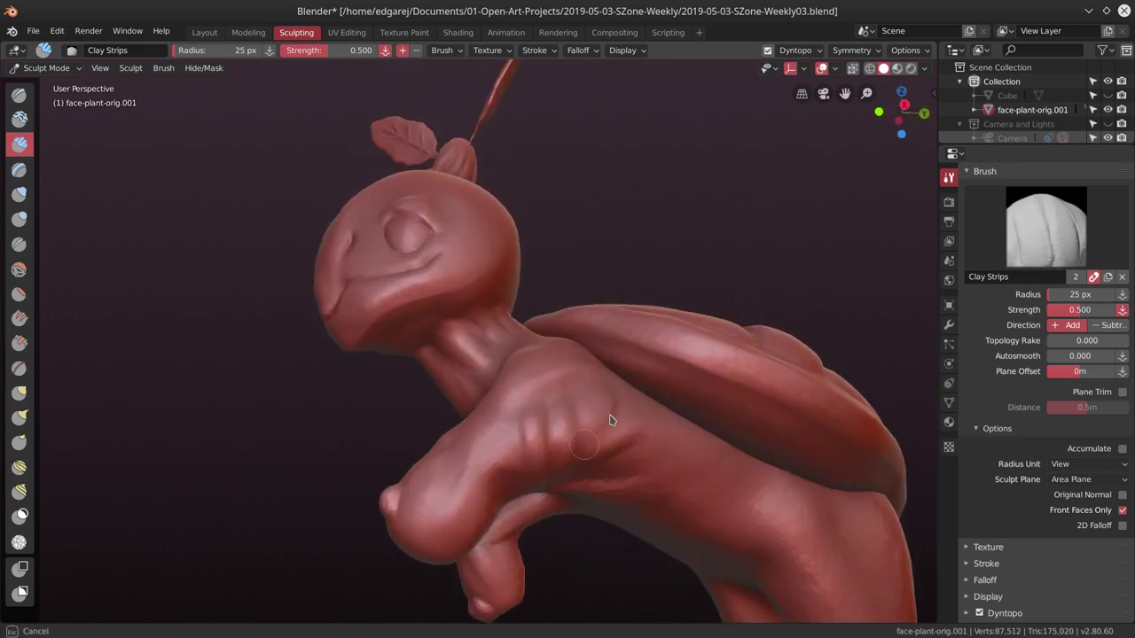
pyautogui.moveTo(632, 477)
pyautogui.mouseDown(button='middle')
pyautogui.moveTo(596, 494)
pyautogui.moveTo(616, 492)
pyautogui.moveTo(611, 471)
pyautogui.mouseUp(button='middle')
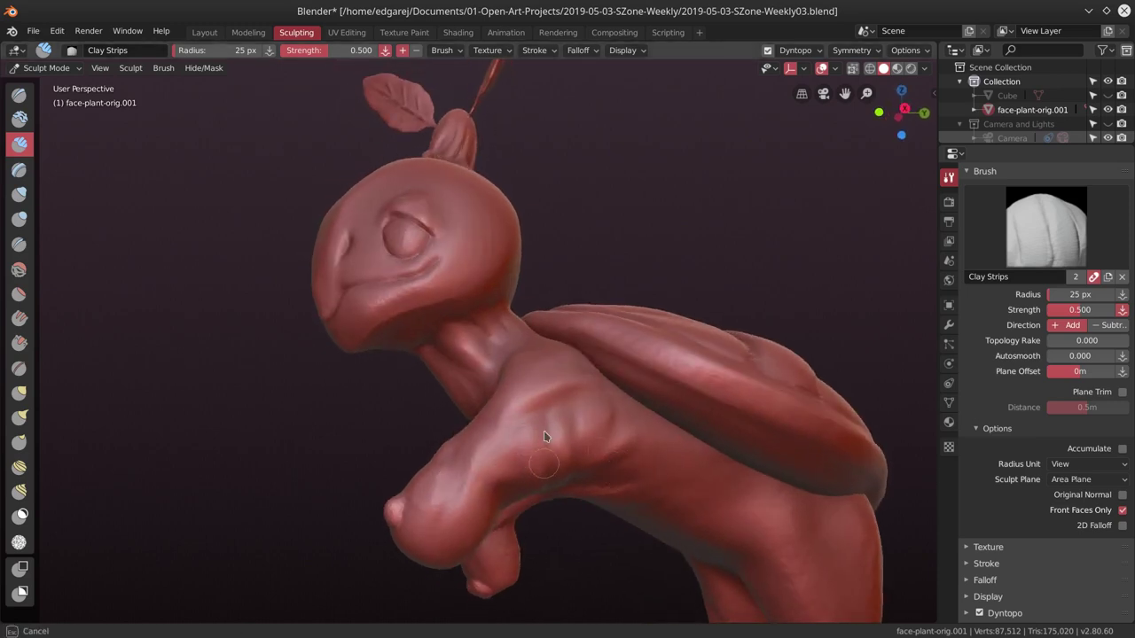
pyautogui.moveTo(533, 408)
pyautogui.mouseDown(button='middle')
pyautogui.moveTo(618, 458)
pyautogui.moveTo(502, 471)
pyautogui.mouseUp(button='middle')
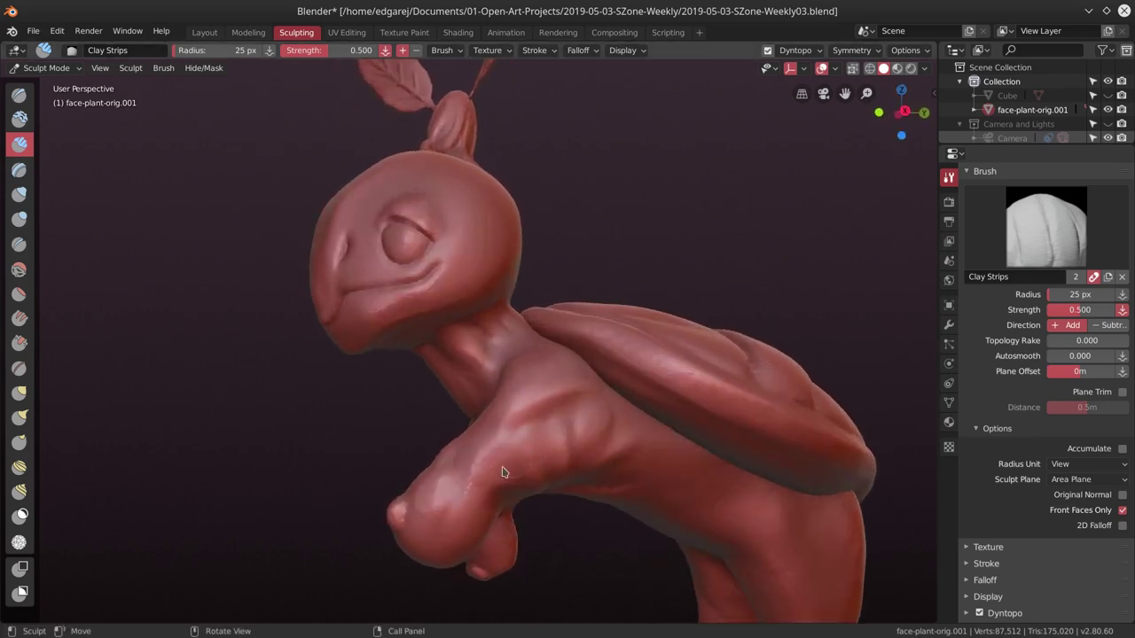
# Add clay strokes on the chest, neck and arm, then zoom in to review.
pyautogui.moveTo(478, 468); pyautogui.dragTo(558, 437)
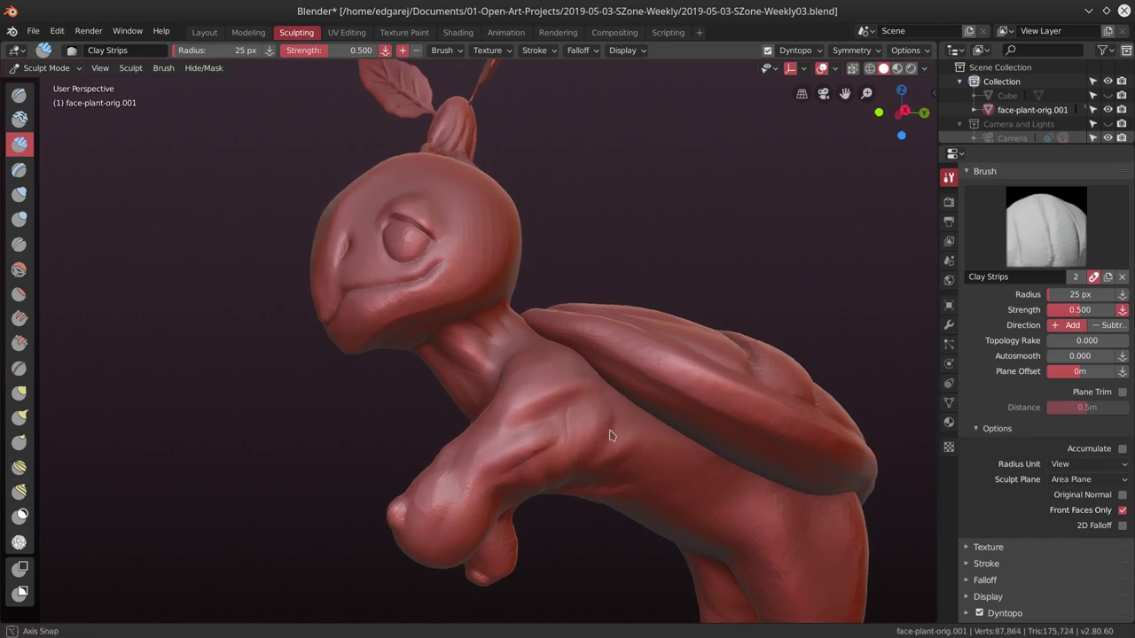
pyautogui.moveTo(593, 446)
pyautogui.mouseDown(button='middle')
pyautogui.moveTo(524, 399)
pyautogui.moveTo(461, 417)
pyautogui.mouseUp(button='middle')
pyautogui.moveTo(456, 421); pyautogui.dragTo(497, 379)
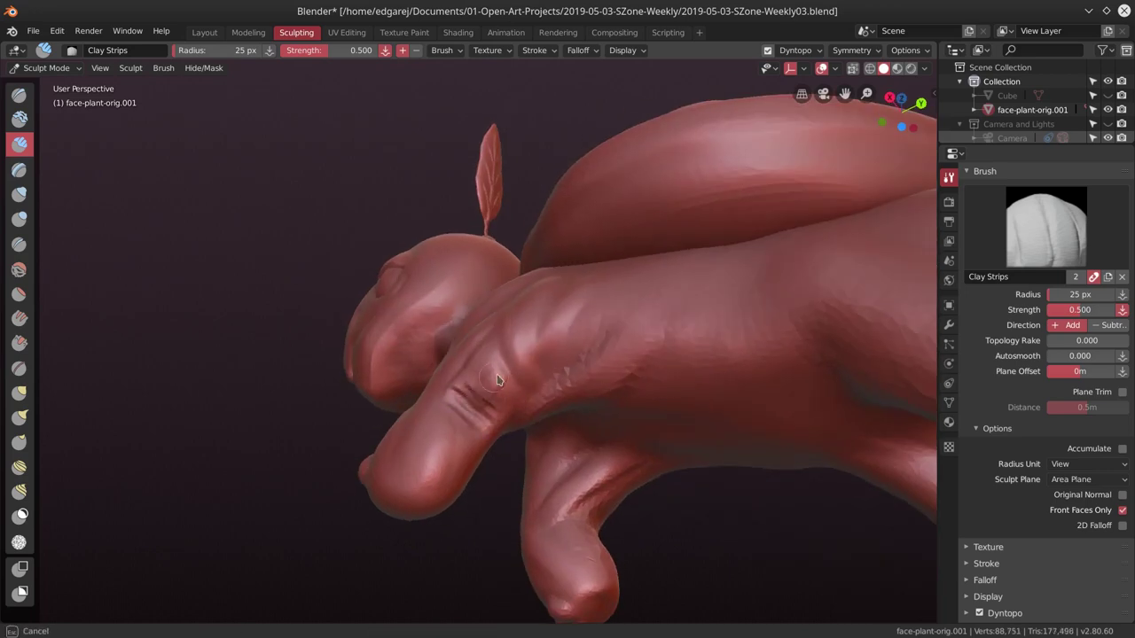
pyautogui.moveTo(488, 377)
pyautogui.mouseDown(button='middle')
pyautogui.moveTo(550, 461)
pyautogui.moveTo(481, 453)
pyautogui.moveTo(531, 461)
pyautogui.moveTo(621, 437)
pyautogui.mouseUp(button='middle')
pyautogui.scroll(3, 536, 463)
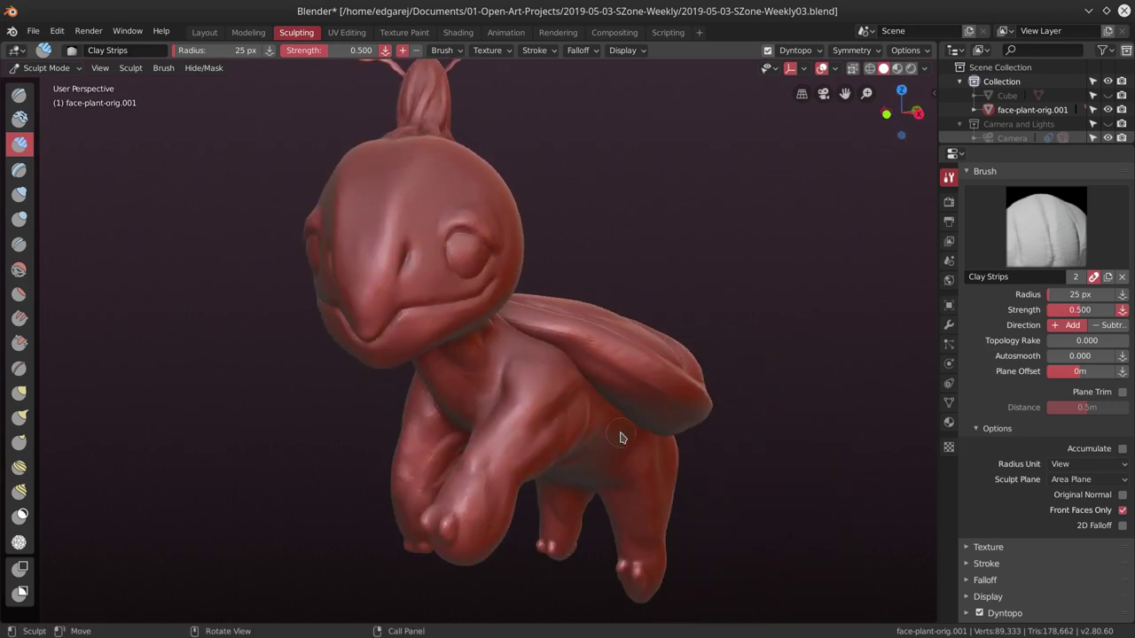
pyautogui.moveTo(702, 255)
pyautogui.mouseDown(button='middle')
pyautogui.moveTo(582, 304)
pyautogui.moveTo(567, 372)
pyautogui.moveTo(585, 408)
pyautogui.moveTo(496, 355)
pyautogui.moveTo(397, 335)
pyautogui.mouseUp(button='middle')
pyautogui.scroll(2, 586, 374)
# Flatten the creature's shoulder with Flatten/Contrast, then return to Clay Strips.
pyautogui.click(25, 296)
pyautogui.moveTo(505, 299); pyautogui.dragTo(476, 278)
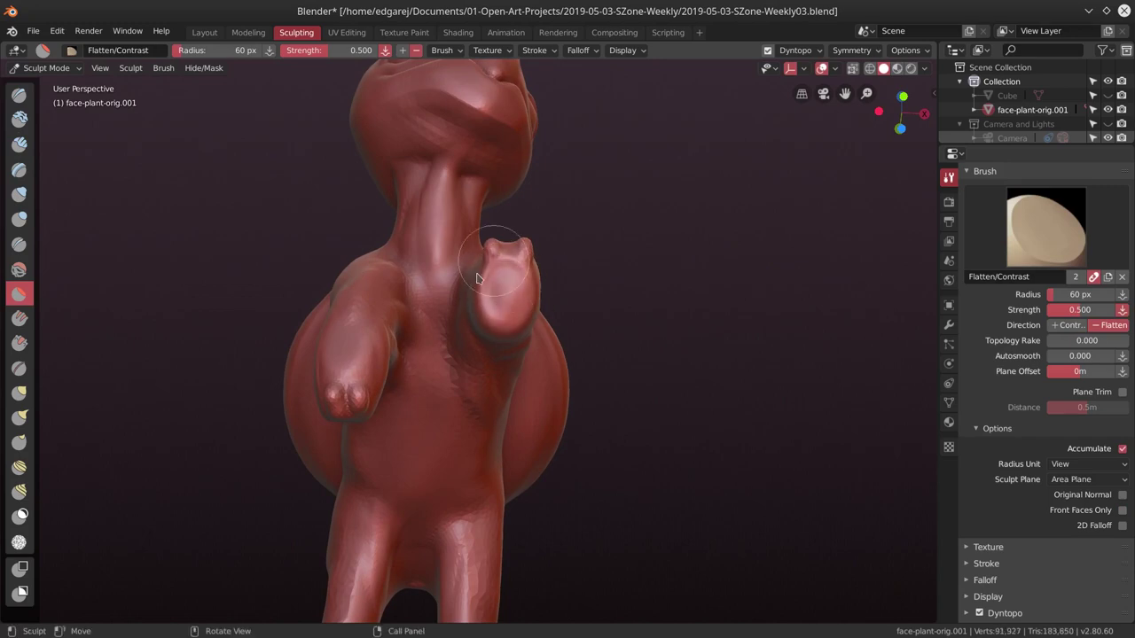
pyautogui.click(19, 144)
# From a lower side view, add short clay strokes on the arm and a small toe mark.
pyautogui.moveTo(612, 240)
pyautogui.mouseDown(button='middle')
pyautogui.moveTo(602, 322)
pyautogui.moveTo(681, 324)
pyautogui.moveTo(554, 413)
pyautogui.moveTo(496, 425)
pyautogui.moveTo(489, 367)
pyautogui.moveTo(425, 359)
pyautogui.moveTo(395, 370)
pyautogui.mouseUp(button='middle')
pyautogui.moveTo(390, 365); pyautogui.dragTo(397, 381)
pyautogui.moveTo(408, 363)
pyautogui.mouseDown(button='middle')
pyautogui.moveTo(470, 337)
pyautogui.moveTo(412, 346)
pyautogui.mouseUp(button='middle')
pyautogui.moveTo(426, 362); pyautogui.dragTo(413, 329)
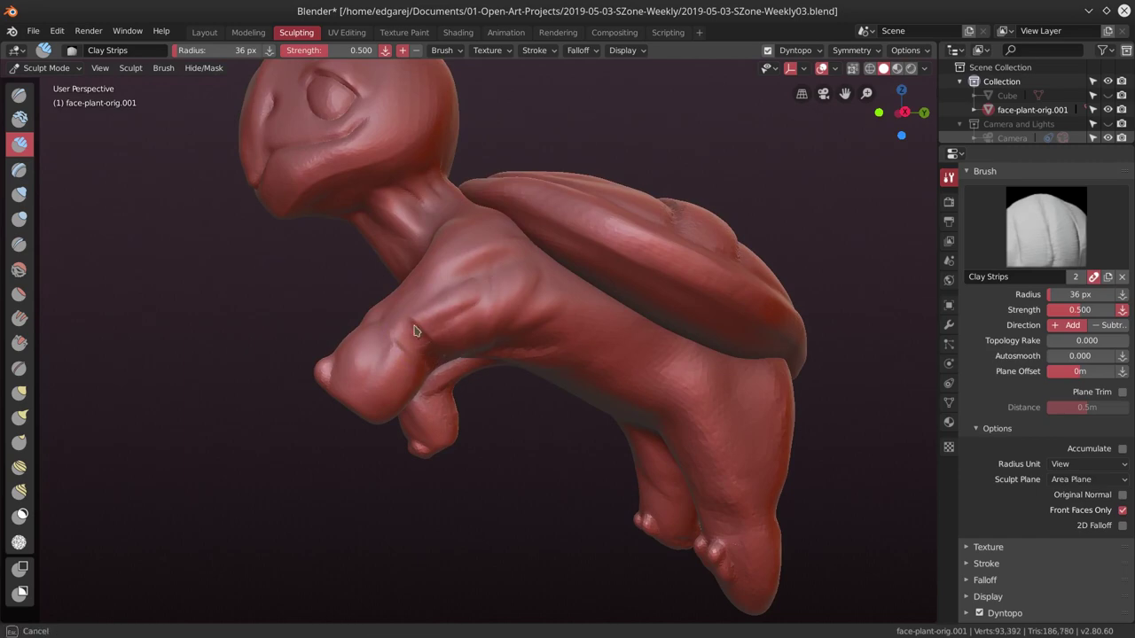
pyautogui.moveTo(413, 329)
pyautogui.mouseDown(button='middle')
pyautogui.moveTo(381, 271)
pyautogui.moveTo(486, 393)
pyautogui.mouseUp(button='middle')
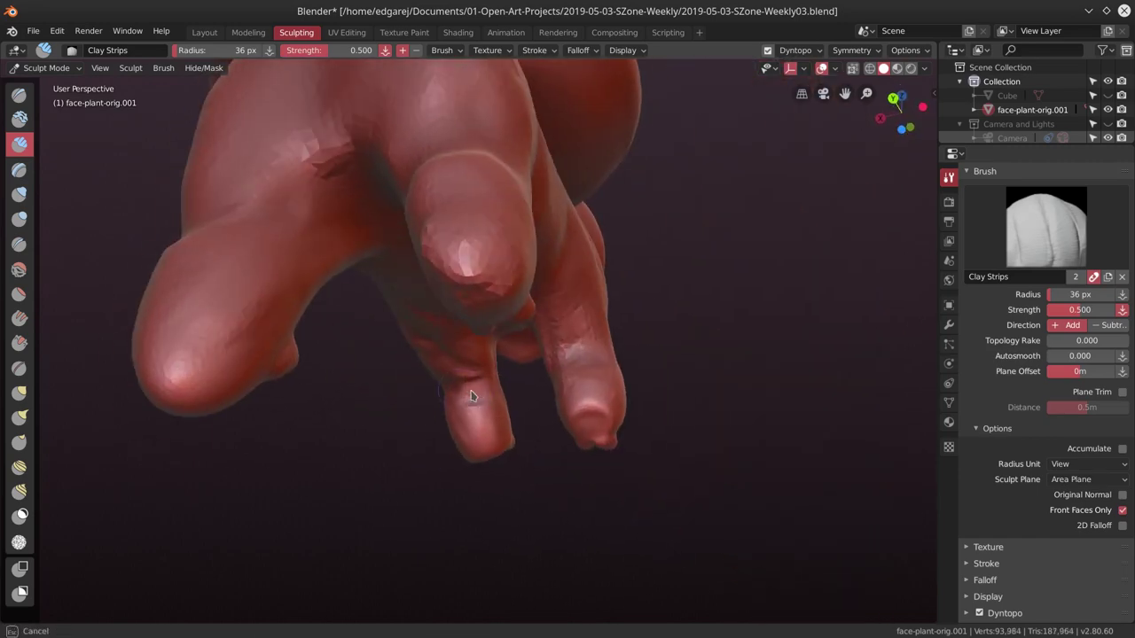
pyautogui.moveTo(471, 396); pyautogui.dragTo(472, 410)
pyautogui.moveTo(472, 410)
pyautogui.mouseDown(button='middle')
pyautogui.moveTo(508, 406)
pyautogui.moveTo(528, 332)
pyautogui.moveTo(495, 301)
pyautogui.moveTo(482, 245)
pyautogui.moveTo(434, 350)
pyautogui.mouseUp(button='middle')
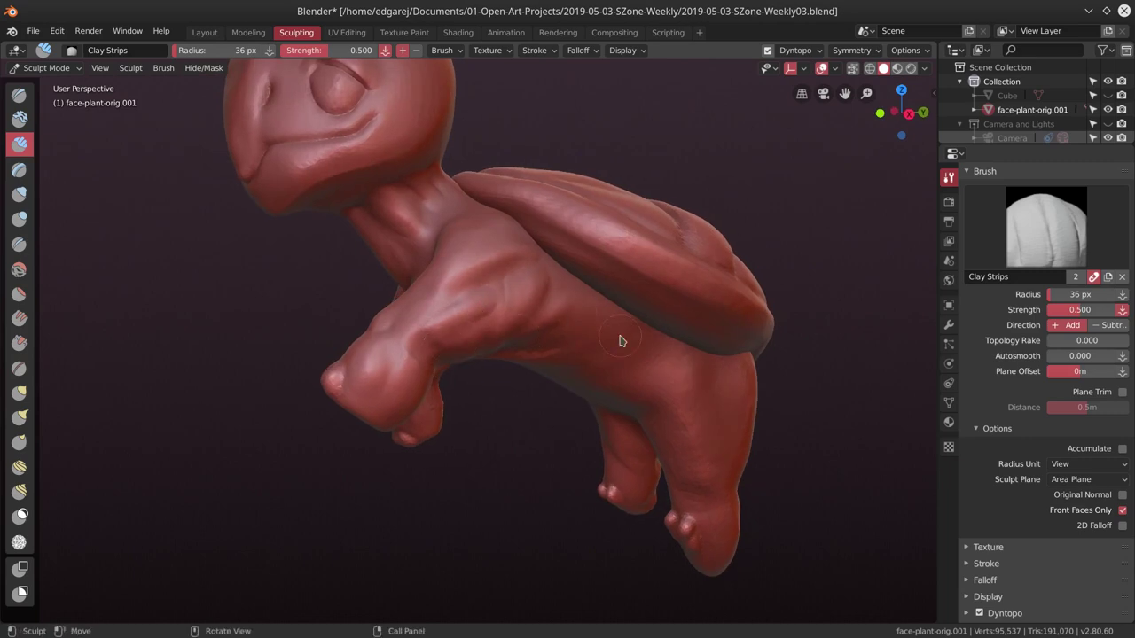
# Build up clay strips across the chest, changing the brush radius from 70 to 41 px.
pyautogui.moveTo(621, 340)
pyautogui.mouseDown(button='middle')
pyautogui.moveTo(499, 317)
pyautogui.moveTo(540, 301)
pyautogui.mouseUp(button='middle')
pyautogui.moveTo(592, 345)
pyautogui.mouseDown(button='middle')
pyautogui.moveTo(567, 287)
pyautogui.moveTo(506, 284)
pyautogui.mouseUp(button='middle')
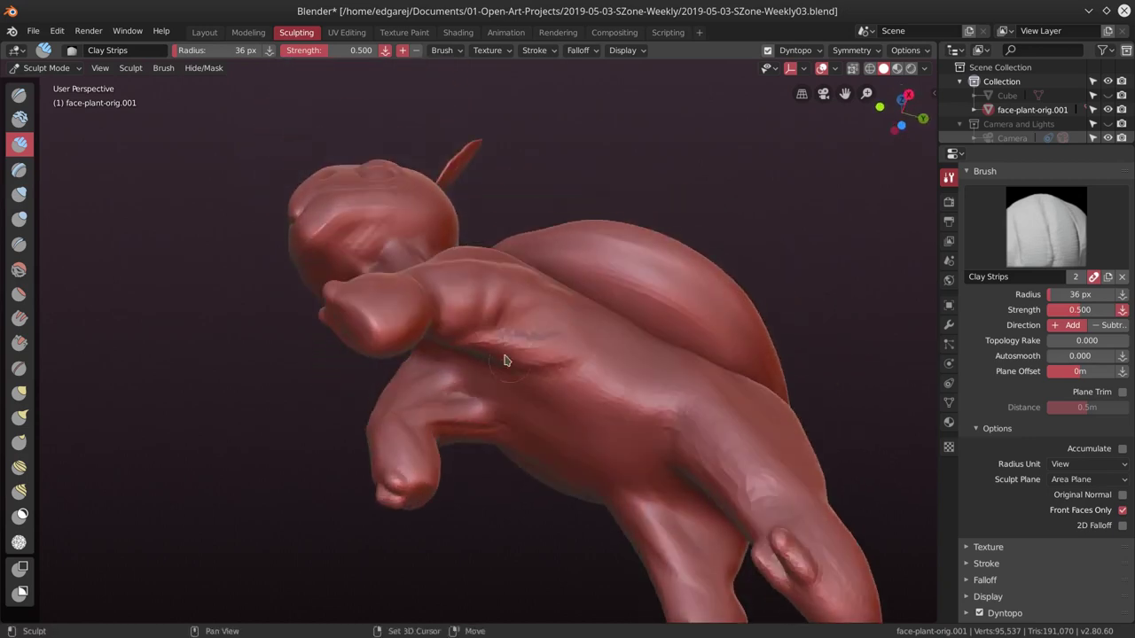
pyautogui.moveTo(579, 354); pyautogui.dragTo(671, 406, button='middle')
pyautogui.moveTo(654, 385); pyautogui.dragTo(633, 455)
pyautogui.moveTo(633, 455); pyautogui.dragTo(537, 534, button='middle')
pyautogui.moveTo(537, 535); pyautogui.dragTo(614, 445)
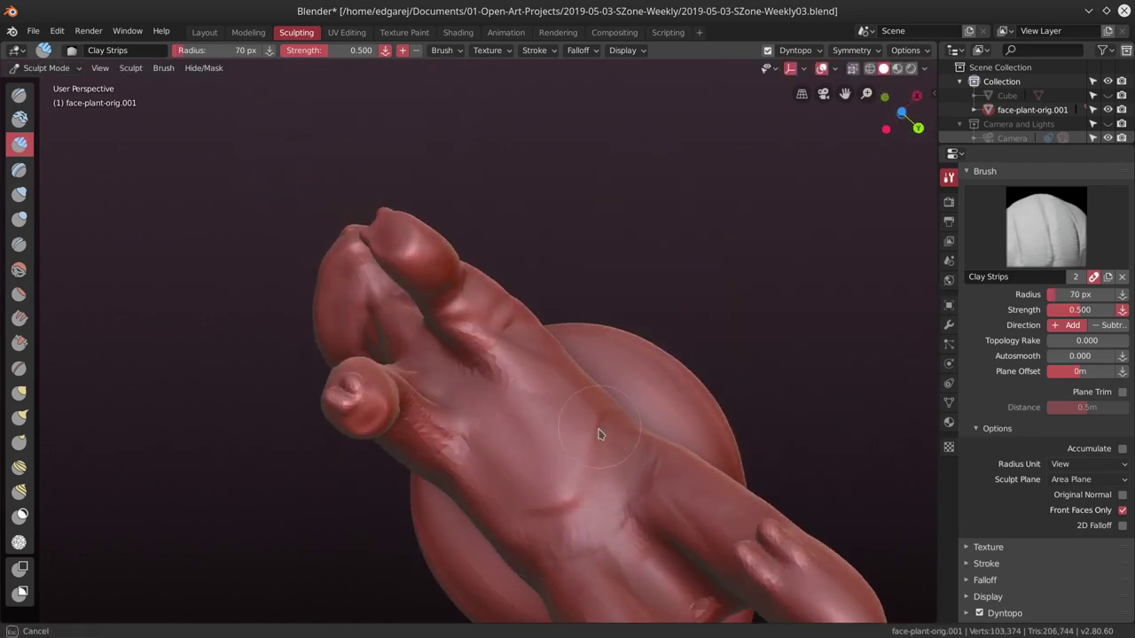
pyautogui.moveTo(625, 409)
pyautogui.mouseDown(button='middle')
pyautogui.moveTo(532, 435)
pyautogui.moveTo(541, 354)
pyautogui.moveTo(600, 338)
pyautogui.moveTo(587, 328)
pyautogui.moveTo(597, 271)
pyautogui.moveTo(440, 405)
pyautogui.mouseUp(button='middle')
pyautogui.moveTo(490, 497); pyautogui.dragTo(486, 516)
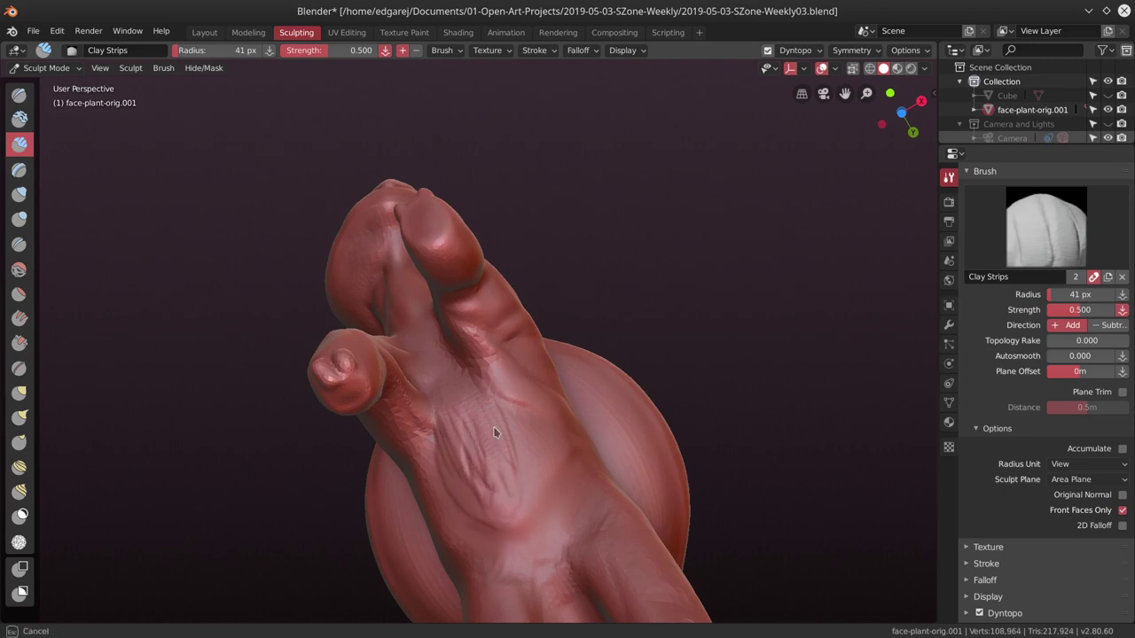
# Add more clay to the arm muscles and a short stroke on the flank.
pyautogui.moveTo(470, 439)
pyautogui.mouseDown(button='middle')
pyautogui.moveTo(544, 362)
pyautogui.moveTo(545, 223)
pyautogui.moveTo(540, 321)
pyautogui.moveTo(487, 347)
pyautogui.moveTo(584, 365)
pyautogui.moveTo(585, 314)
pyautogui.mouseUp(button='middle')
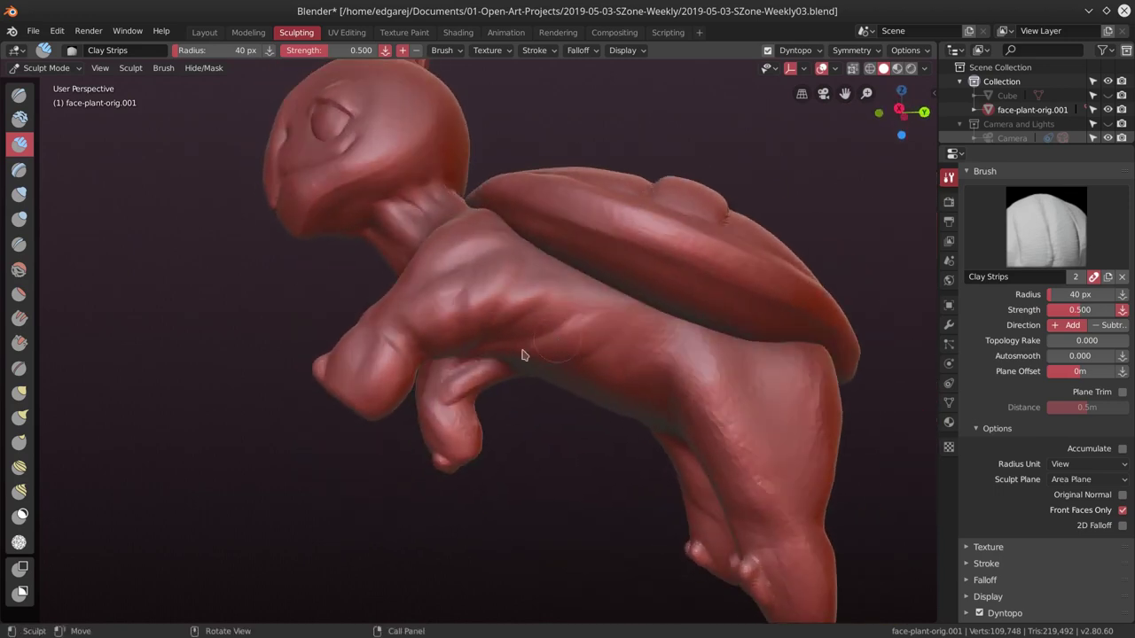
pyautogui.moveTo(585, 315)
pyautogui.mouseDown()
pyautogui.moveTo(537, 346)
pyautogui.moveTo(620, 329)
pyautogui.mouseUp()
pyautogui.moveTo(620, 328)
pyautogui.mouseDown(button='middle')
pyautogui.moveTo(621, 309)
pyautogui.moveTo(665, 361)
pyautogui.mouseUp(button='middle')
pyautogui.moveTo(643, 314); pyautogui.dragTo(678, 364)
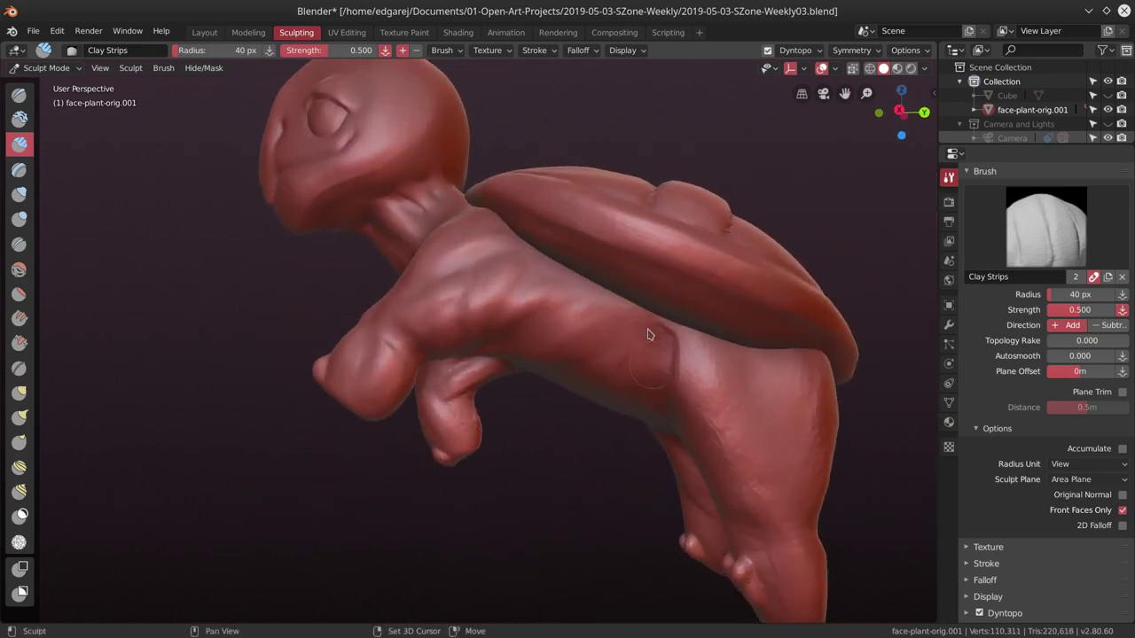
pyautogui.moveTo(679, 425)
pyautogui.mouseDown(button='middle')
pyautogui.moveTo(633, 355)
pyautogui.moveTo(749, 360)
pyautogui.moveTo(672, 304)
pyautogui.moveTo(656, 265)
pyautogui.moveTo(620, 266)
pyautogui.mouseUp(button='middle')
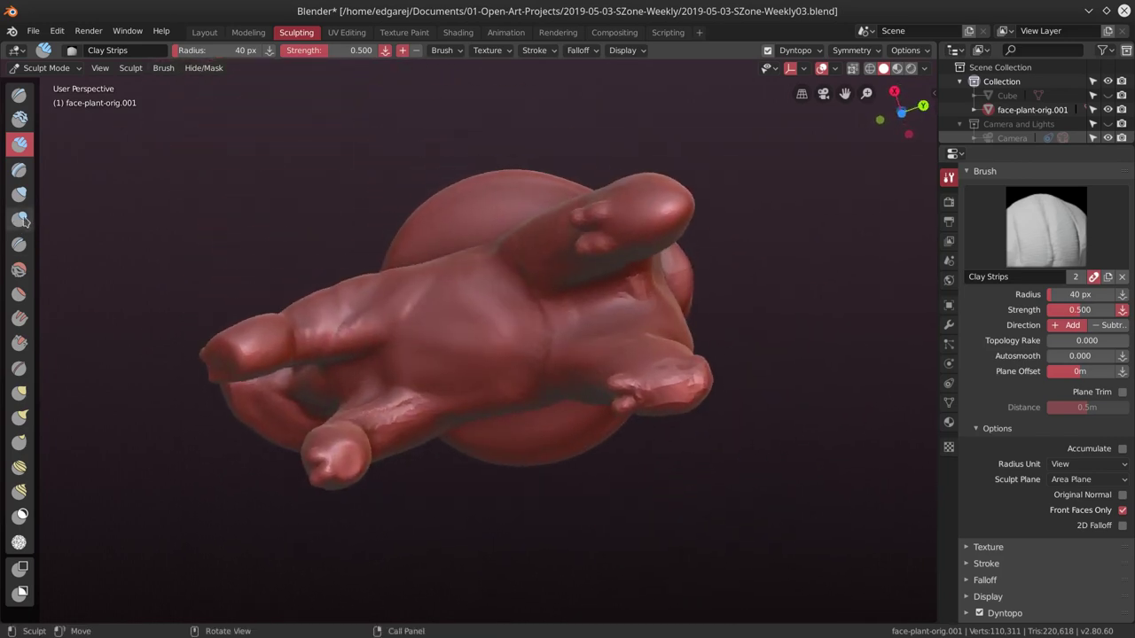
# Flatten the fingertip into a smoother cup with Flatten/Contrast at 98 px.
pyautogui.click(20, 292)
pyautogui.press('f')
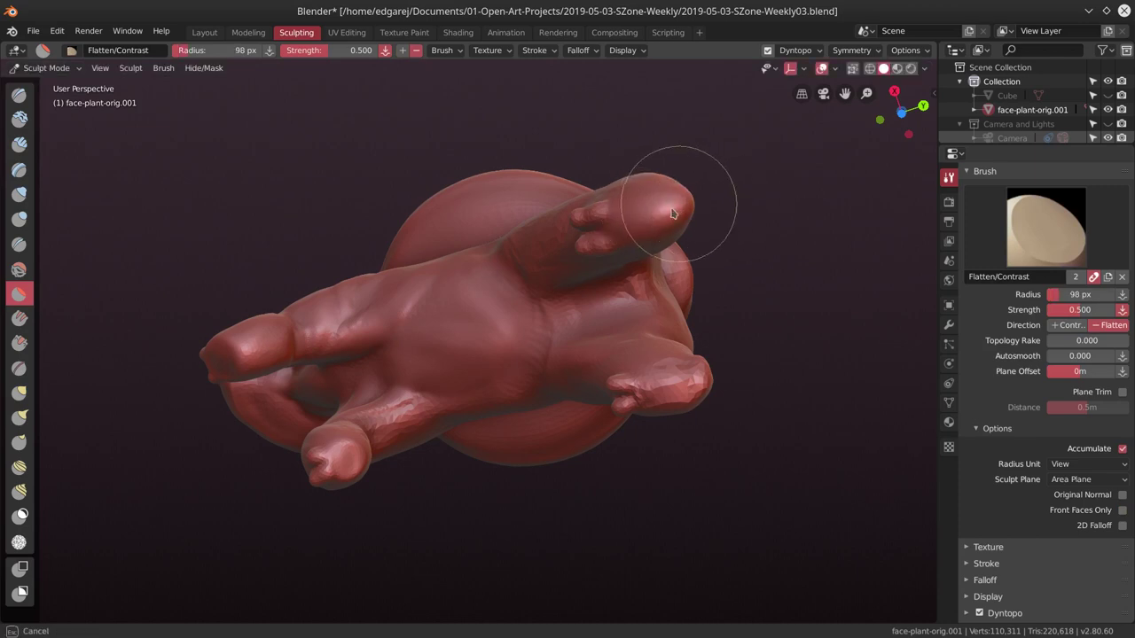
pyautogui.moveTo(635, 222)
pyautogui.mouseDown()
pyautogui.moveTo(671, 216)
pyautogui.moveTo(638, 218)
pyautogui.moveTo(655, 207)
pyautogui.mouseUp()
pyautogui.moveTo(730, 185)
pyautogui.mouseDown(button='middle')
pyautogui.moveTo(753, 283)
pyautogui.moveTo(717, 263)
pyautogui.mouseUp(button='middle')
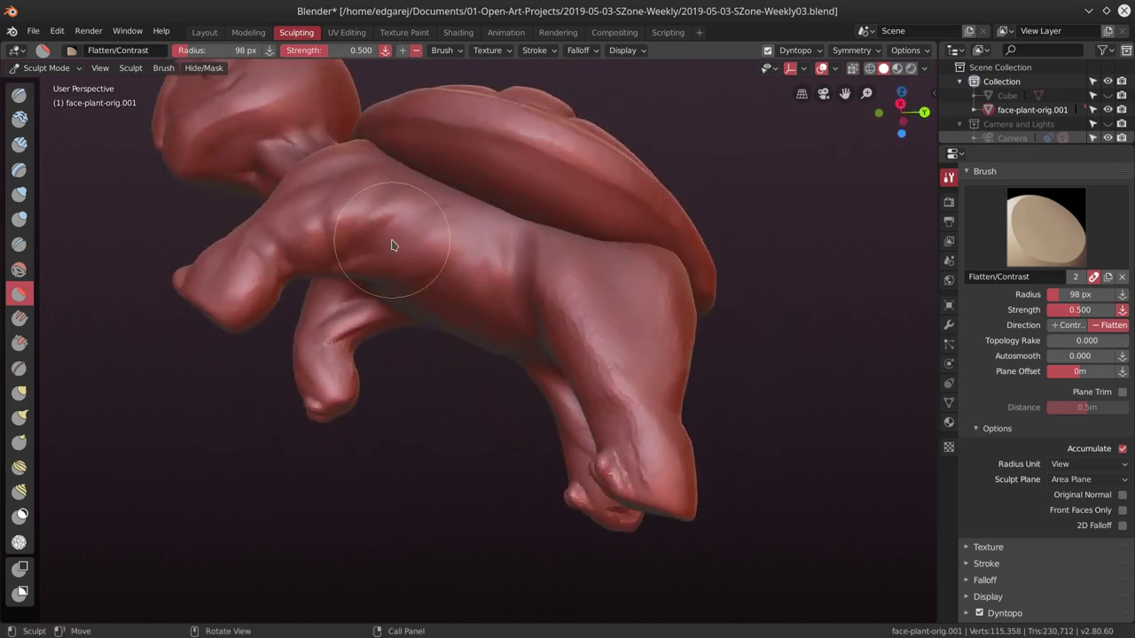
# Sculpt detail on the toes with Clay Strips at 29 px, viewing the legs from below.
pyautogui.click(19, 143)
pyautogui.press('f')
pyautogui.click(634, 434)
pyautogui.moveTo(633, 434)
pyautogui.mouseDown(button='middle')
pyautogui.moveTo(739, 435)
pyautogui.moveTo(633, 512)
pyautogui.moveTo(631, 478)
pyautogui.moveTo(655, 437)
pyautogui.moveTo(569, 481)
pyautogui.mouseUp(button='middle')
pyautogui.moveTo(569, 481); pyautogui.dragTo(561, 496)
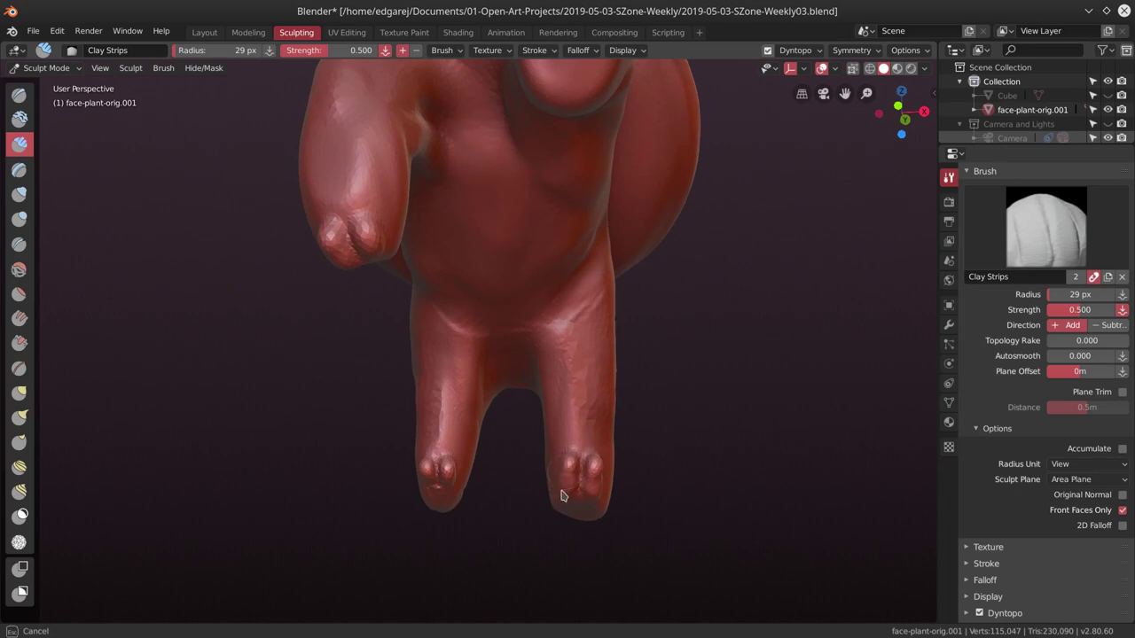
pyautogui.moveTo(581, 457)
pyautogui.mouseDown(button='middle')
pyautogui.moveTo(652, 449)
pyautogui.moveTo(646, 470)
pyautogui.moveTo(625, 479)
pyautogui.mouseUp(button='middle')
pyautogui.moveTo(611, 484); pyautogui.dragTo(616, 489)
pyautogui.moveTo(616, 489)
pyautogui.mouseDown(button='middle')
pyautogui.moveTo(576, 494)
pyautogui.moveTo(639, 436)
pyautogui.moveTo(664, 443)
pyautogui.mouseUp(button='middle')
# Define the toes with the Crease brush, return to Clay Strips, and zoom out.
pyautogui.hotkey('shift', 'c')
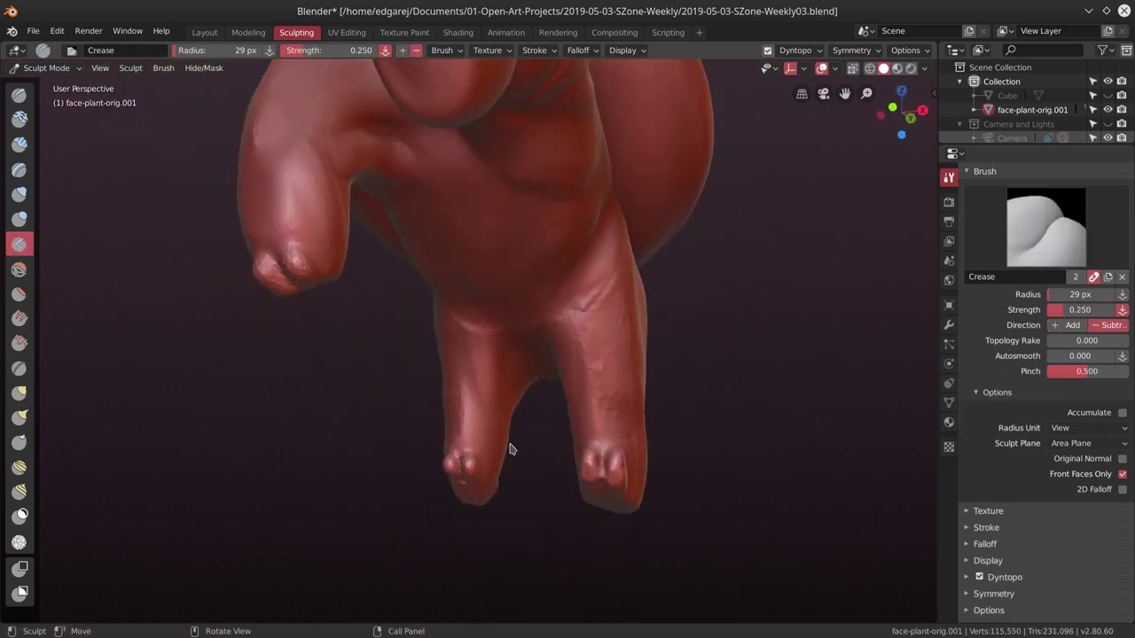
pyautogui.moveTo(509, 448)
pyautogui.mouseDown(button='middle')
pyautogui.moveTo(595, 481)
pyautogui.moveTo(659, 437)
pyautogui.moveTo(590, 341)
pyautogui.mouseUp(button='middle')
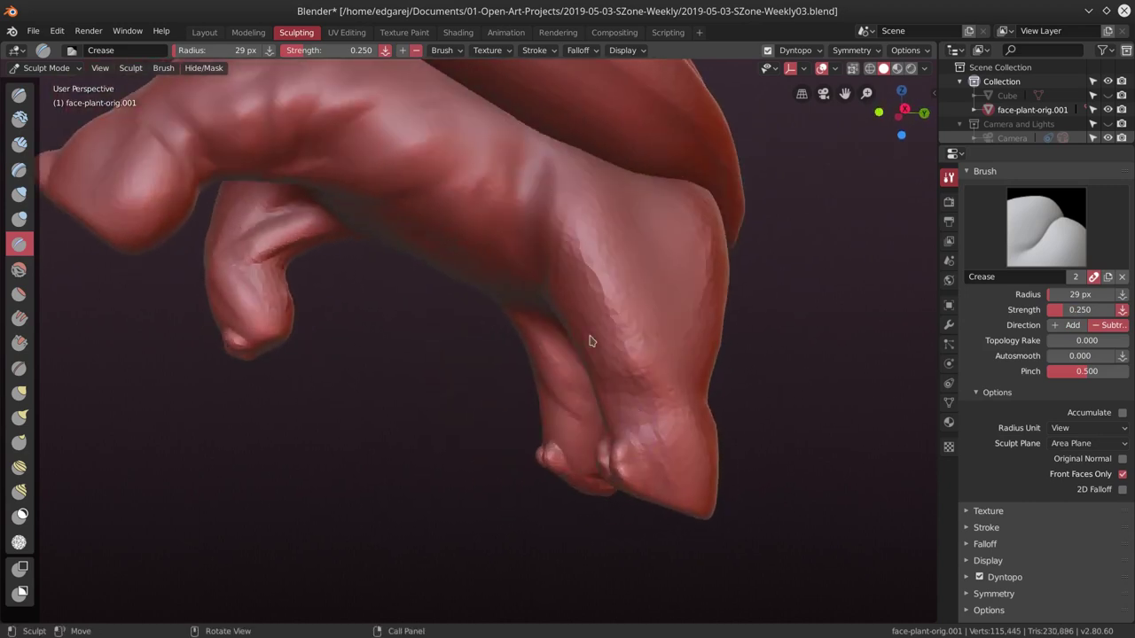
pyautogui.click(19, 143)
pyautogui.moveTo(505, 281); pyautogui.dragTo(523, 284, button='middle')
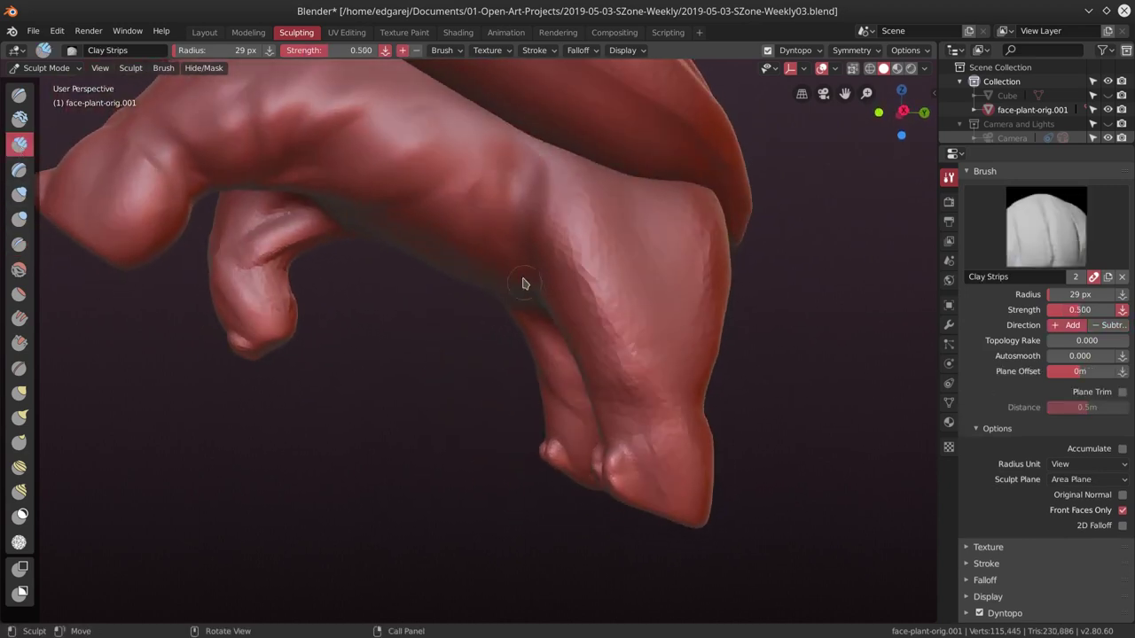
pyautogui.moveTo(598, 266)
pyautogui.keyDown('ctrl'); pyautogui.mouseDown(button='middle')
pyautogui.moveTo(625, 271)
pyautogui.moveTo(630, 311)
pyautogui.moveTo(608, 365)
pyautogui.moveTo(650, 398)
pyautogui.moveTo(539, 363)
pyautogui.mouseUp(button='middle'); pyautogui.keyUp('ctrl')
# At 33 px radius, add clay strokes on the flank and rear leg and smooth the marks.
pyautogui.press('f')
pyautogui.click(553, 354)
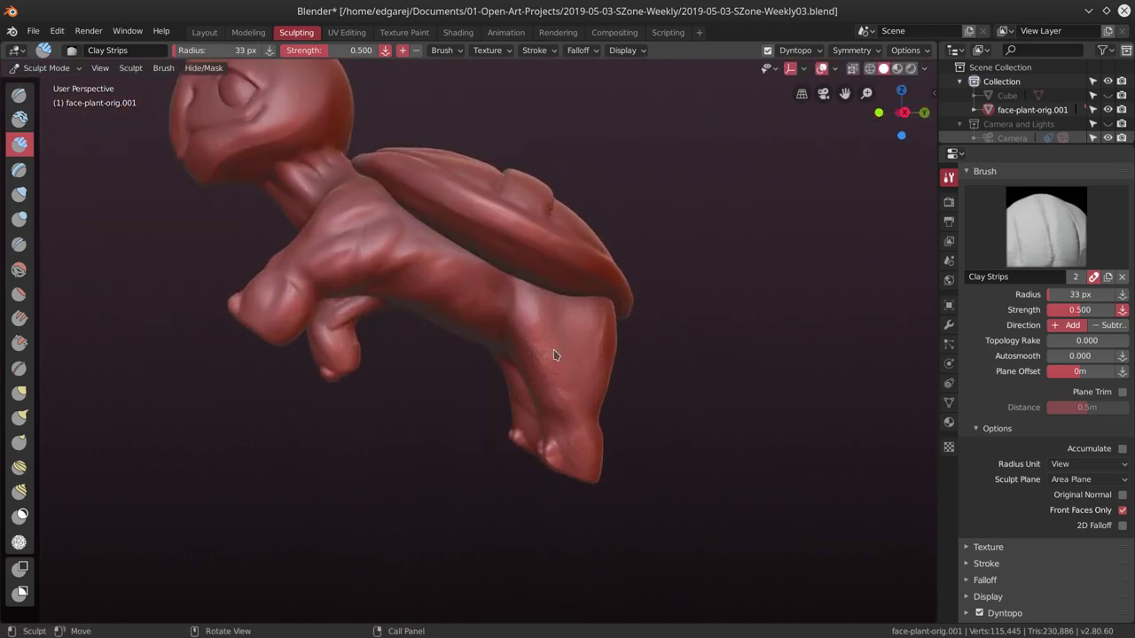
pyautogui.moveTo(512, 310); pyautogui.dragTo(522, 317)
pyautogui.moveTo(571, 348)
pyautogui.mouseDown()
pyautogui.moveTo(560, 332)
pyautogui.moveTo(600, 370)
pyautogui.mouseUp()
pyautogui.moveTo(601, 369); pyautogui.dragTo(595, 329, button='middle')
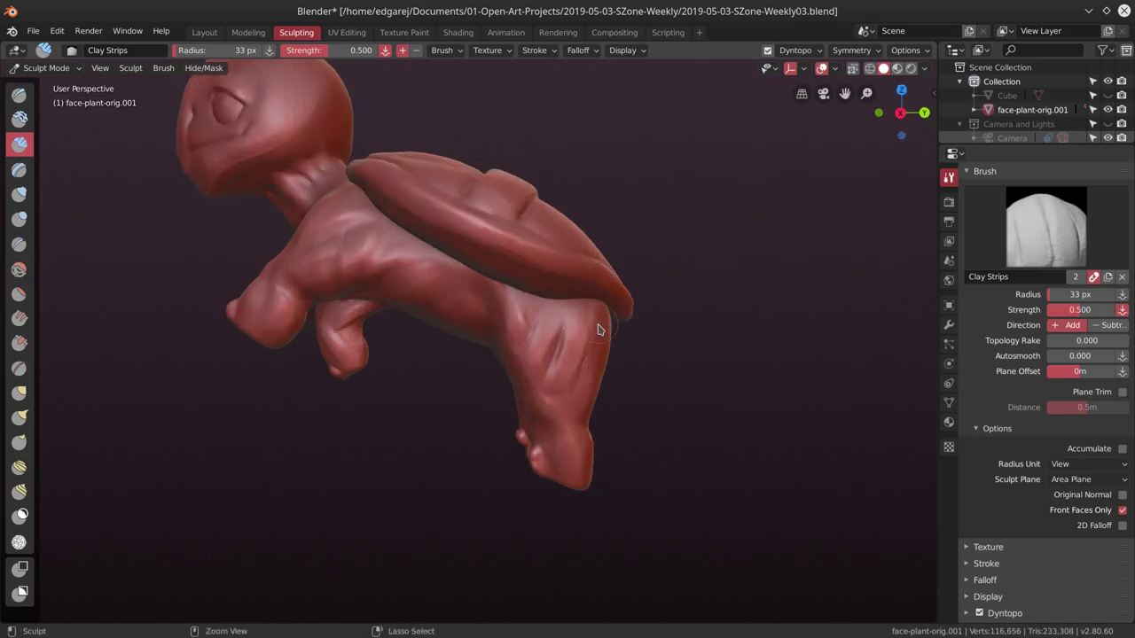
pyautogui.keyDown('shift'); pyautogui.moveTo(598, 328); pyautogui.dragTo(576, 350); pyautogui.keyUp('shift')
# Add more sculpt strokes to the back and side of the rear leg.
pyautogui.moveTo(580, 328)
pyautogui.mouseDown(button='middle')
pyautogui.moveTo(489, 309)
pyautogui.moveTo(522, 266)
pyautogui.mouseUp(button='middle')
pyautogui.moveTo(446, 294)
pyautogui.mouseDown()
pyautogui.moveTo(481, 305)
pyautogui.moveTo(468, 296)
pyautogui.mouseUp()
pyautogui.moveTo(468, 296)
pyautogui.mouseDown(button='middle')
pyautogui.moveTo(547, 330)
pyautogui.moveTo(522, 337)
pyautogui.moveTo(547, 257)
pyautogui.moveTo(525, 341)
pyautogui.moveTo(444, 354)
pyautogui.moveTo(544, 333)
pyautogui.mouseUp(button='middle')
pyautogui.moveTo(544, 333)
pyautogui.mouseDown()
pyautogui.moveTo(558, 342)
pyautogui.moveTo(551, 307)
pyautogui.mouseUp()
pyautogui.moveTo(563, 365)
pyautogui.mouseDown(button='middle')
pyautogui.moveTo(601, 287)
pyautogui.moveTo(571, 358)
pyautogui.moveTo(581, 398)
pyautogui.moveTo(547, 405)
pyautogui.moveTo(589, 299)
pyautogui.moveTo(548, 420)
pyautogui.moveTo(521, 415)
pyautogui.moveTo(552, 386)
pyautogui.mouseUp(button='middle')
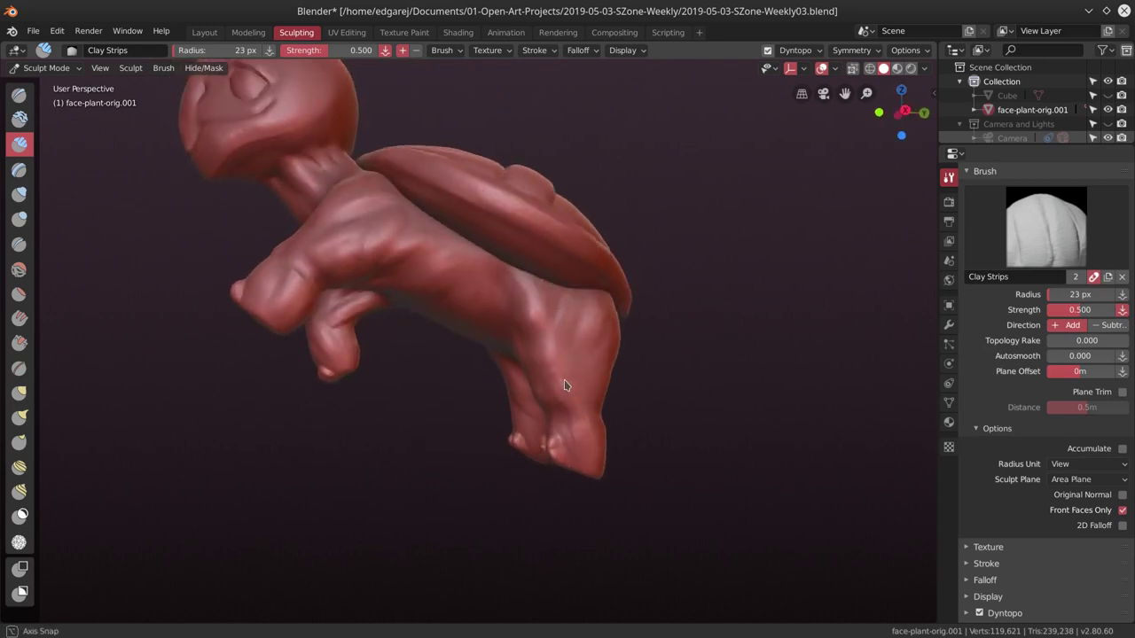
pyautogui.moveTo(590, 306); pyautogui.dragTo(568, 372, button='middle')
# Resize the brush to 36 then 28 px and add clay strokes to the left front leg.
pyautogui.press('f')
pyautogui.click(559, 364)
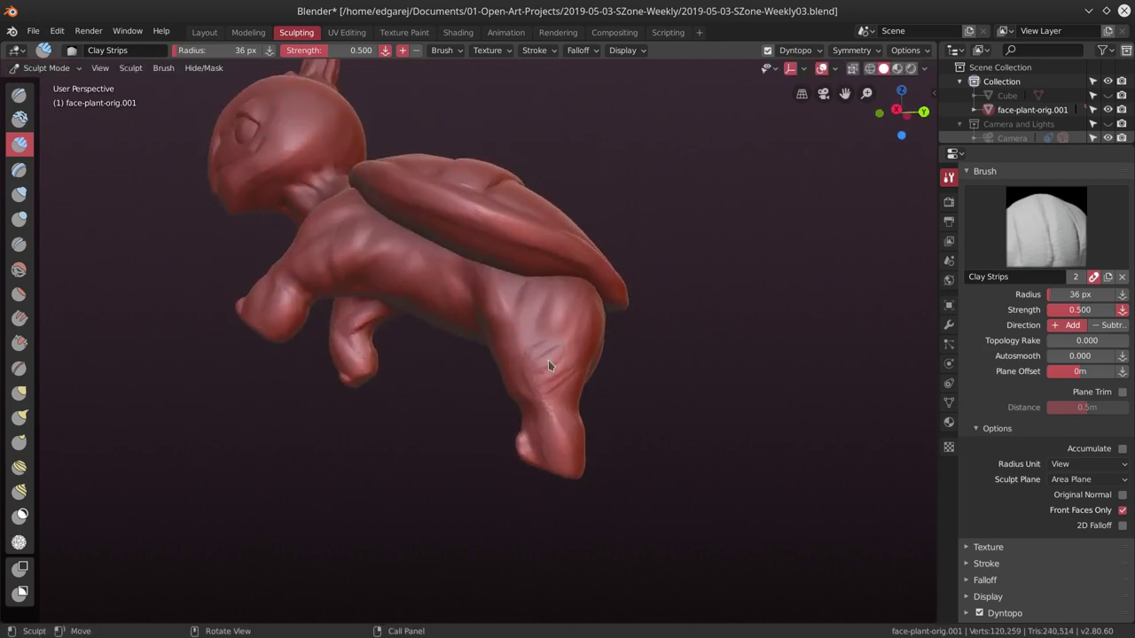
pyautogui.moveTo(570, 375)
pyautogui.mouseDown(button='middle')
pyautogui.moveTo(515, 306)
pyautogui.moveTo(464, 476)
pyautogui.mouseUp(button='middle')
pyautogui.press('f')
pyautogui.click(471, 416)
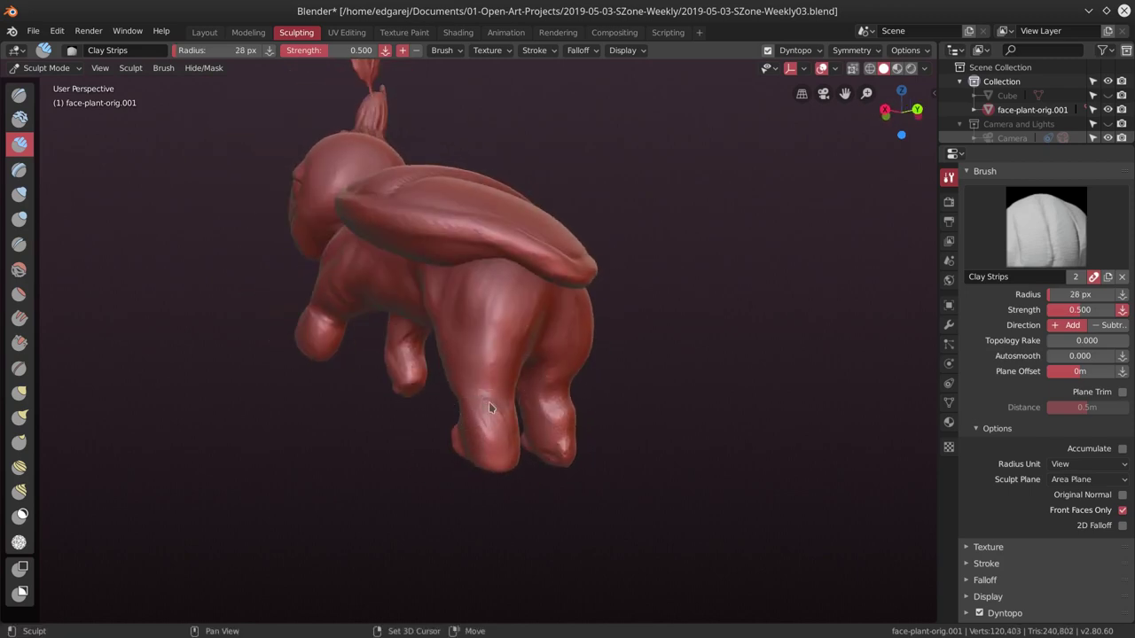
pyautogui.moveTo(508, 420); pyautogui.dragTo(367, 447, button='middle')
pyautogui.moveTo(368, 447); pyautogui.dragTo(384, 412)
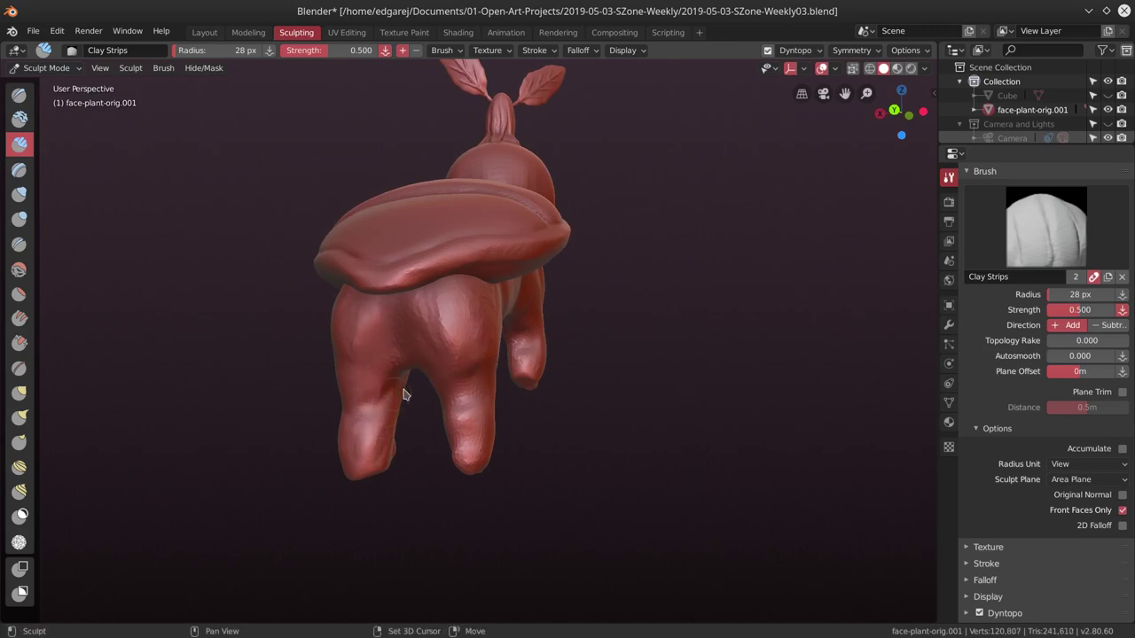
pyautogui.moveTo(364, 417)
pyautogui.mouseDown(button='middle')
pyautogui.moveTo(457, 430)
pyautogui.moveTo(481, 334)
pyautogui.moveTo(506, 304)
pyautogui.moveTo(664, 392)
pyautogui.moveTo(550, 372)
pyautogui.moveTo(542, 272)
pyautogui.moveTo(585, 399)
pyautogui.moveTo(529, 337)
pyautogui.moveTo(635, 390)
pyautogui.mouseUp(button='middle')
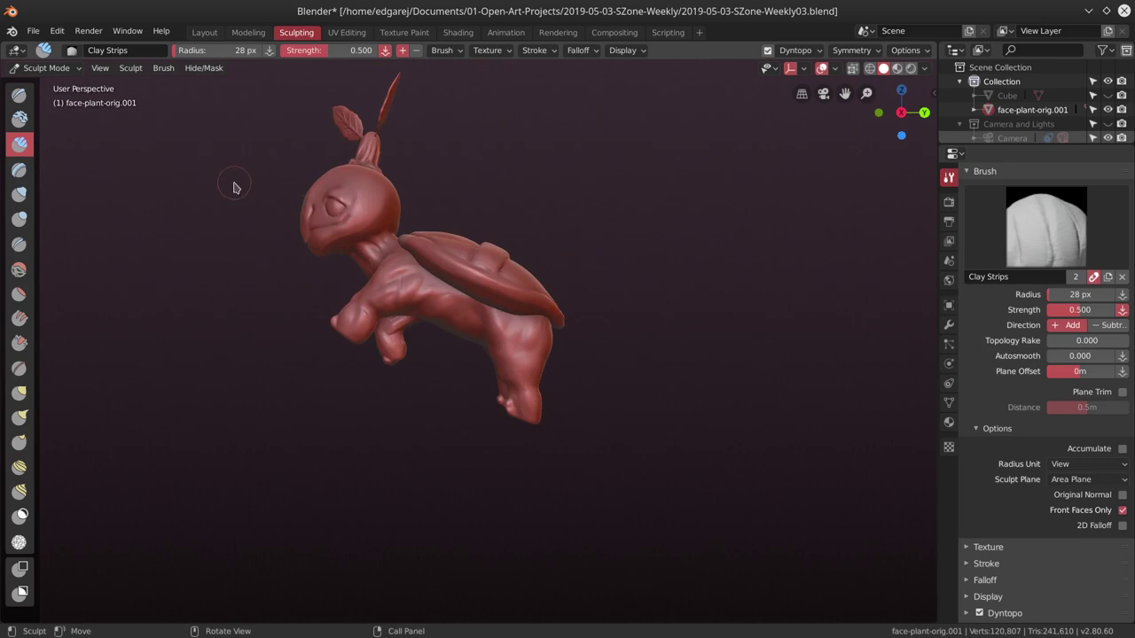
# Save the sculpt with File > Save.
pyautogui.click(33, 31)
pyautogui.click(51, 140)
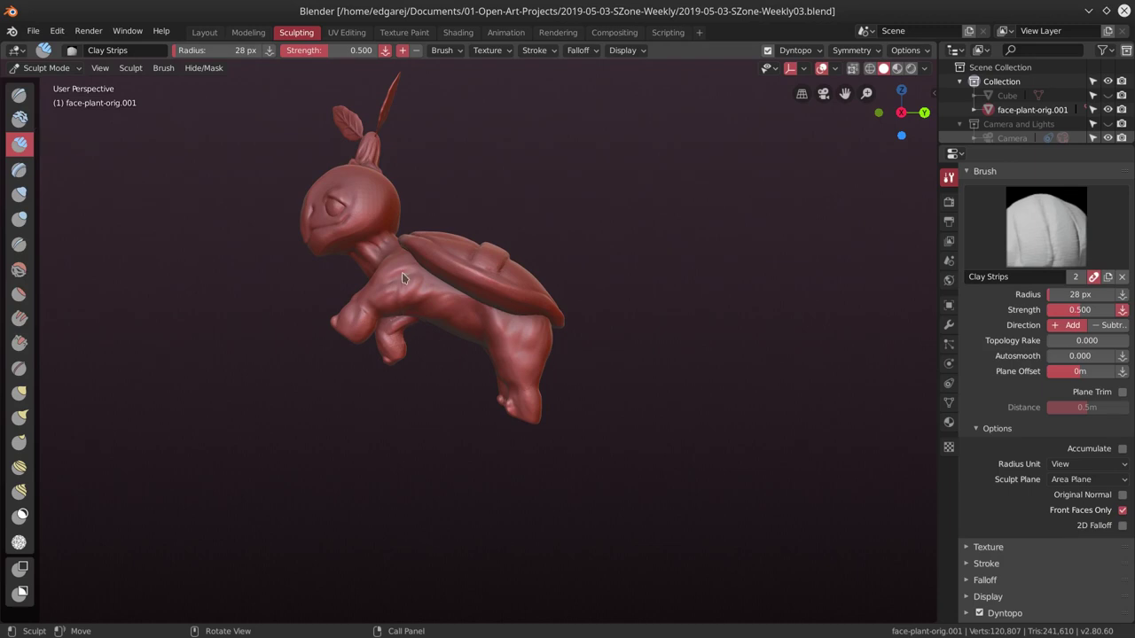
pyautogui.scroll(4, 438, 310)
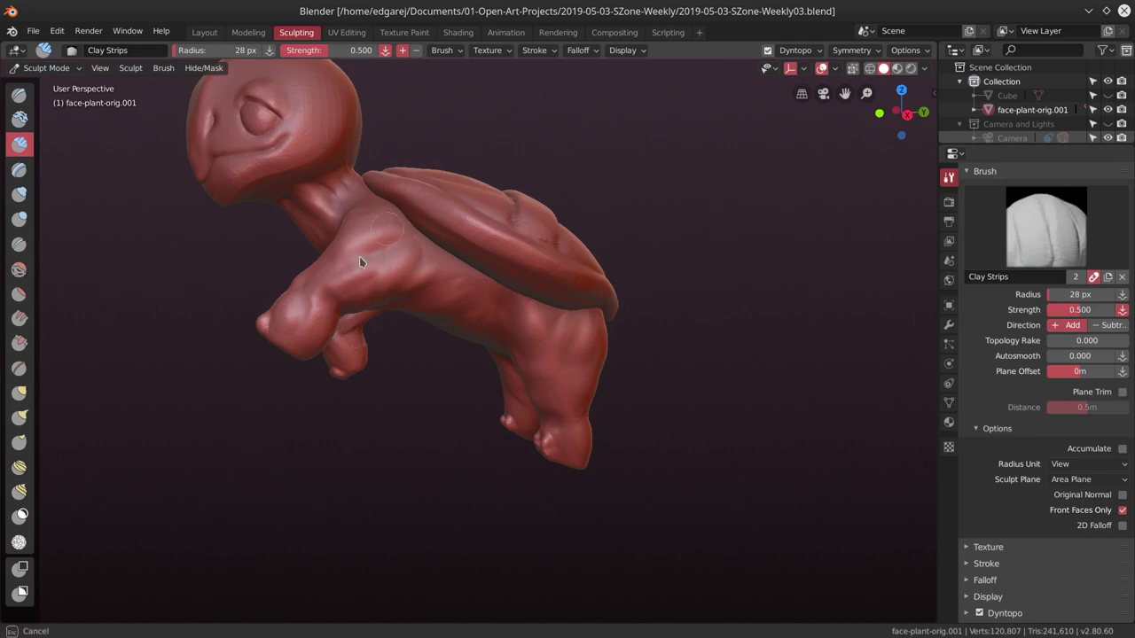
# Orbit around the creature to review it, then save the file again.
pyautogui.moveTo(363, 264)
pyautogui.mouseDown(button='middle')
pyautogui.moveTo(418, 251)
pyautogui.moveTo(532, 337)
pyautogui.mouseUp(button='middle')
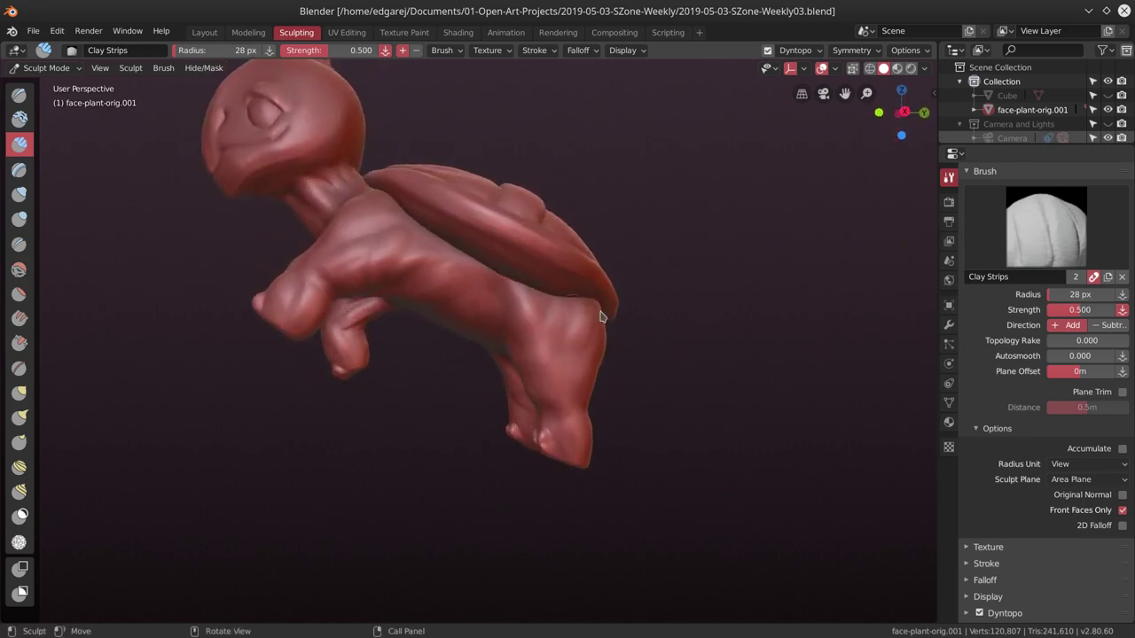
pyautogui.scroll(-3, 626, 393)
pyautogui.moveTo(626, 393)
pyautogui.mouseDown(button='middle')
pyautogui.moveTo(556, 374)
pyautogui.moveTo(595, 313)
pyautogui.moveTo(608, 400)
pyautogui.moveTo(648, 400)
pyautogui.moveTo(428, 410)
pyautogui.moveTo(547, 411)
pyautogui.mouseUp(button='middle')
pyautogui.moveTo(678, 394); pyautogui.dragTo(678, 393, button='middle')
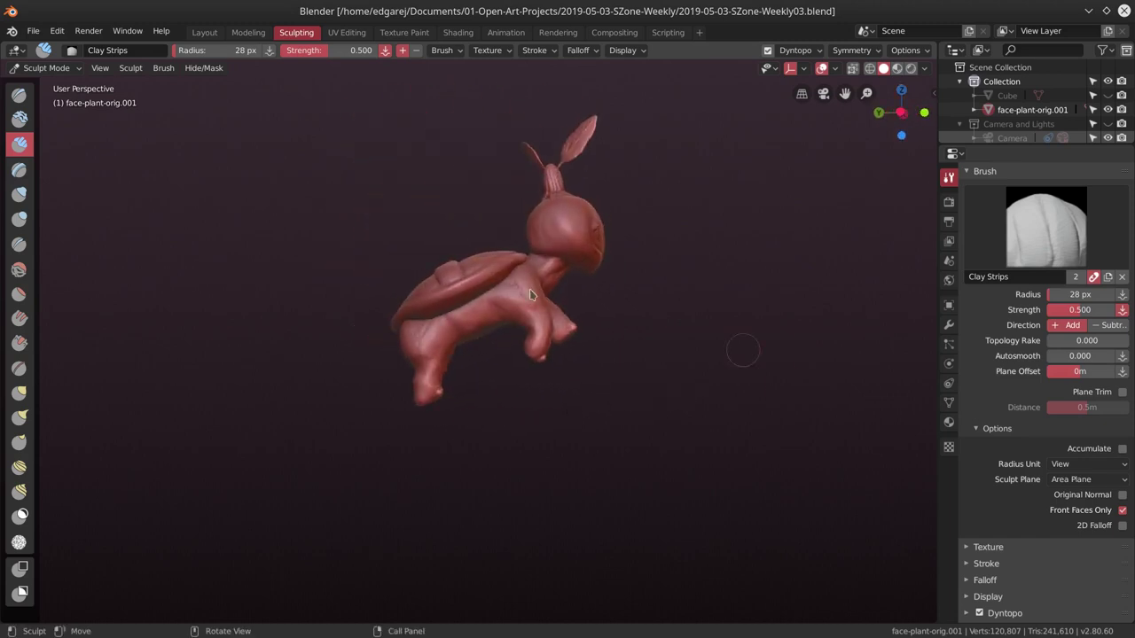
pyautogui.click(32, 31)
pyautogui.click(50, 142)
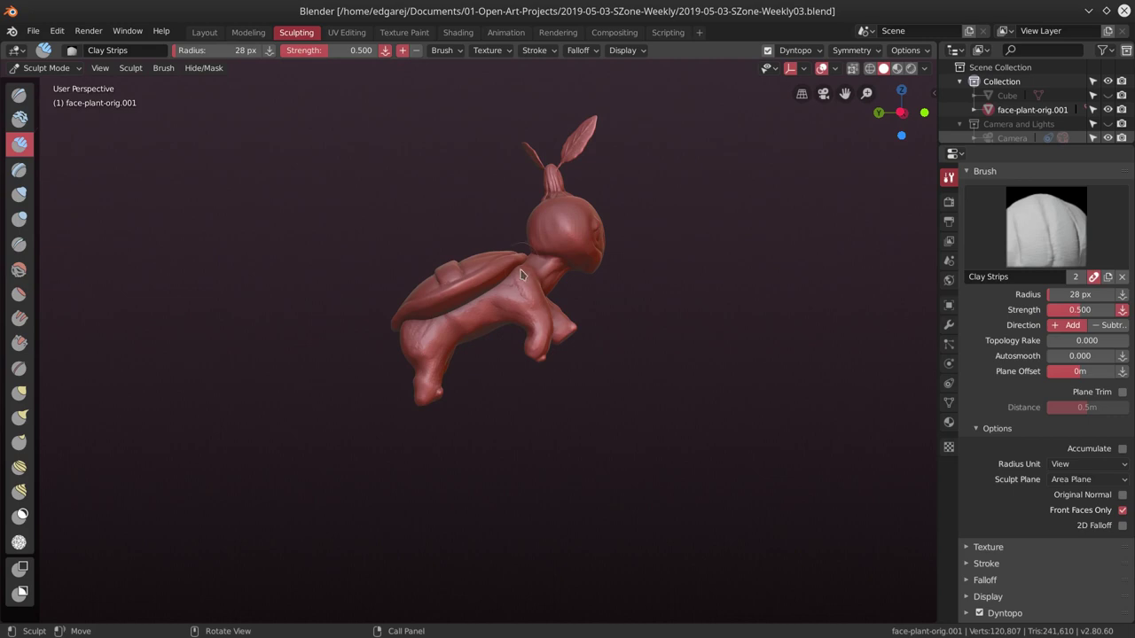
# Shrink the sculpt brush and select the Pinch/Magnify brush.
pyautogui.moveTo(522, 275)
pyautogui.mouseDown(button='middle')
pyautogui.moveTo(385, 344)
pyautogui.moveTo(481, 296)
pyautogui.mouseUp(button='middle')
pyautogui.scroll(5, 481, 309)
pyautogui.press('f')
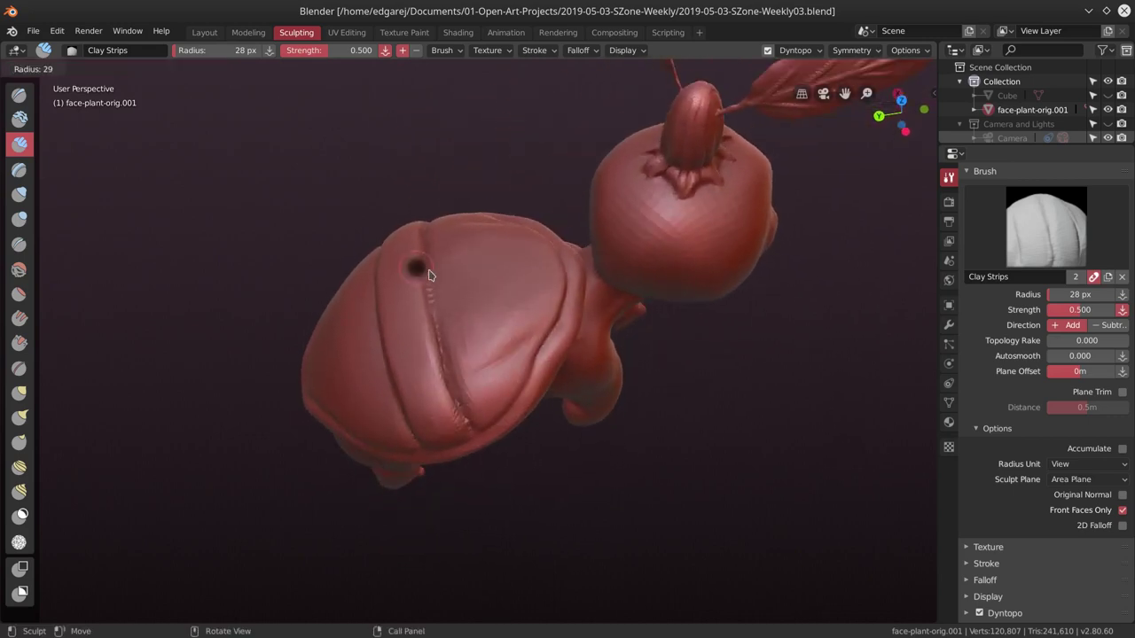
pyautogui.click(428, 275)
pyautogui.click(19, 368)
# Pinch the grooves between the plates across the top of the shell.
pyautogui.moveTo(390, 293)
pyautogui.mouseDown(button='middle')
pyautogui.moveTo(422, 296)
pyautogui.moveTo(416, 324)
pyautogui.mouseUp(button='middle')
pyautogui.scroll(2, 425, 301)
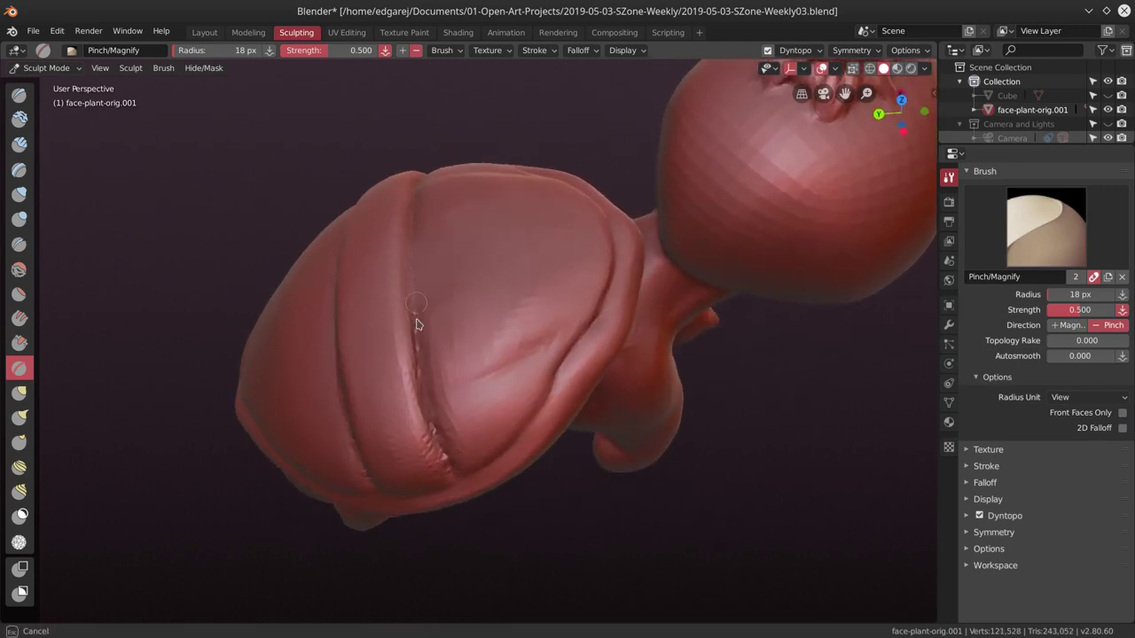
pyautogui.moveTo(423, 392); pyautogui.dragTo(418, 355, button='middle')
pyautogui.moveTo(418, 355); pyautogui.dragTo(427, 406)
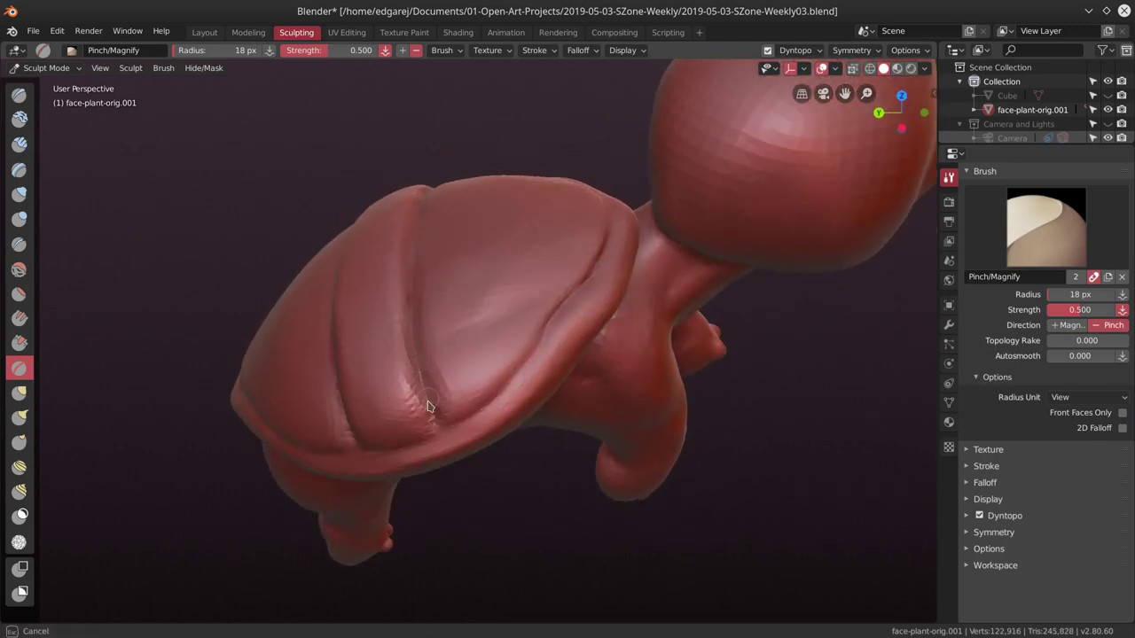
pyautogui.moveTo(423, 393); pyautogui.dragTo(435, 329, button='middle')
pyautogui.moveTo(435, 328); pyautogui.dragTo(422, 360)
pyautogui.moveTo(422, 360)
pyautogui.mouseDown(button='middle')
pyautogui.moveTo(476, 296)
pyautogui.moveTo(507, 326)
pyautogui.mouseUp(button='middle')
pyautogui.moveTo(496, 342); pyautogui.dragTo(494, 372)
pyautogui.moveTo(494, 372); pyautogui.dragTo(494, 391, button='middle')
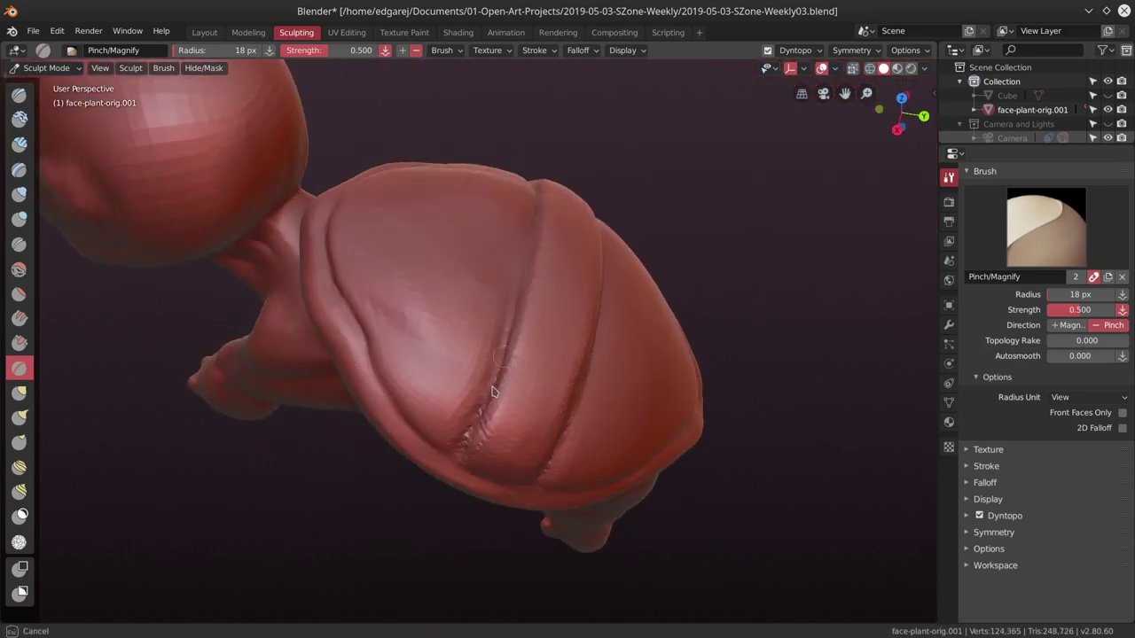
pyautogui.moveTo(470, 437)
pyautogui.mouseDown(button='middle')
pyautogui.moveTo(514, 311)
pyautogui.moveTo(425, 346)
pyautogui.mouseUp(button='middle')
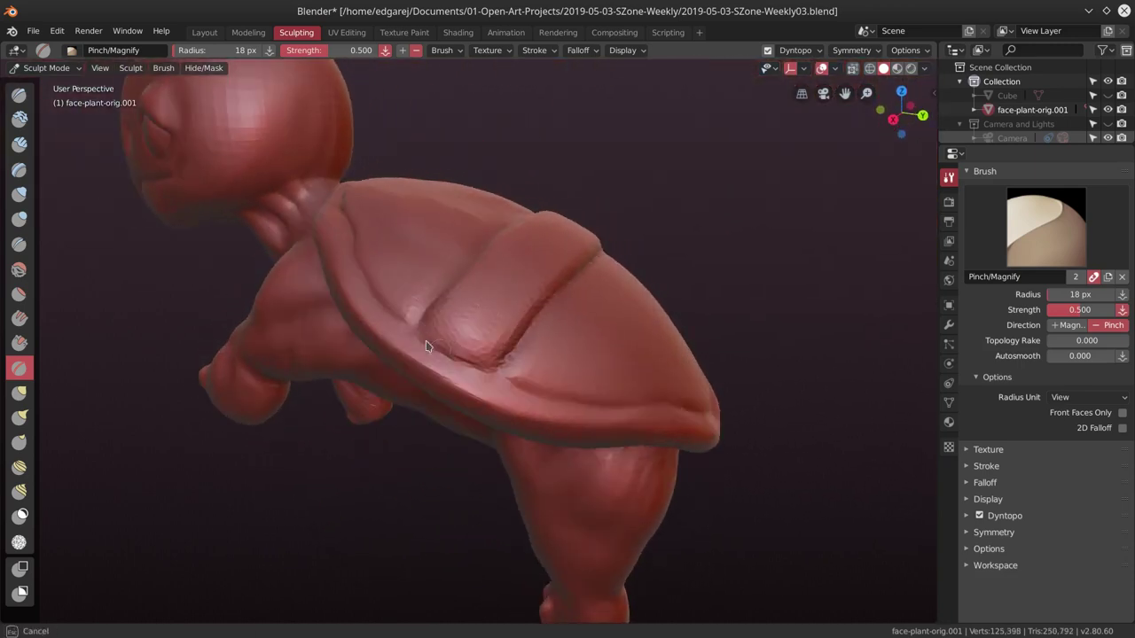
pyautogui.moveTo(474, 373); pyautogui.dragTo(436, 380, button='middle')
pyautogui.moveTo(435, 380); pyautogui.dragTo(499, 325)
pyautogui.moveTo(499, 324)
pyautogui.mouseDown(button='middle')
pyautogui.moveTo(532, 314)
pyautogui.moveTo(501, 360)
pyautogui.mouseUp(button='middle')
pyautogui.moveTo(532, 241); pyautogui.dragTo(435, 349, button='middle')
pyautogui.moveTo(435, 349); pyautogui.dragTo(540, 405)
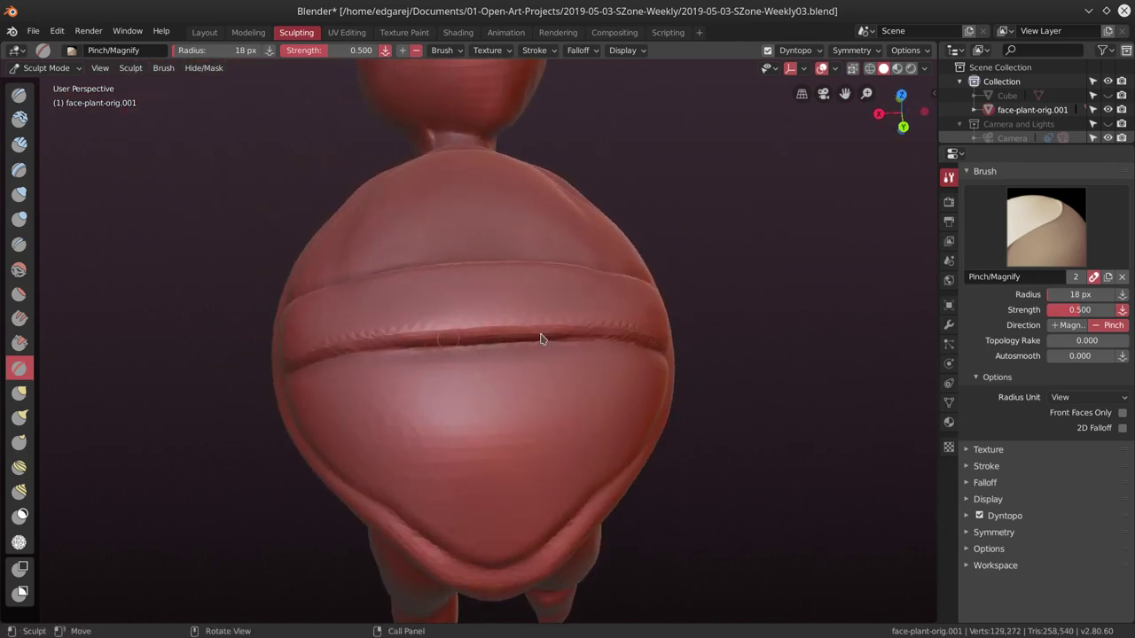
pyautogui.moveTo(540, 405); pyautogui.dragTo(499, 349, button='middle')
pyautogui.moveTo(498, 349); pyautogui.dragTo(479, 335)
pyautogui.moveTo(478, 335); pyautogui.dragTo(463, 320, button='middle')
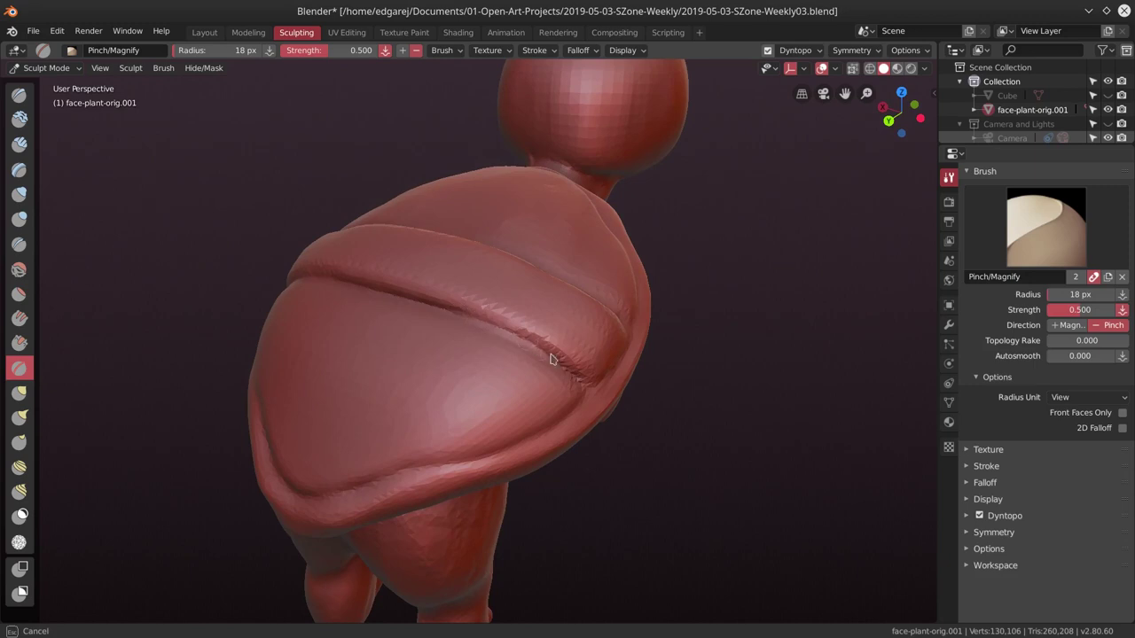
pyautogui.moveTo(551, 358); pyautogui.dragTo(537, 353)
pyautogui.moveTo(537, 353); pyautogui.dragTo(478, 373, button='middle')
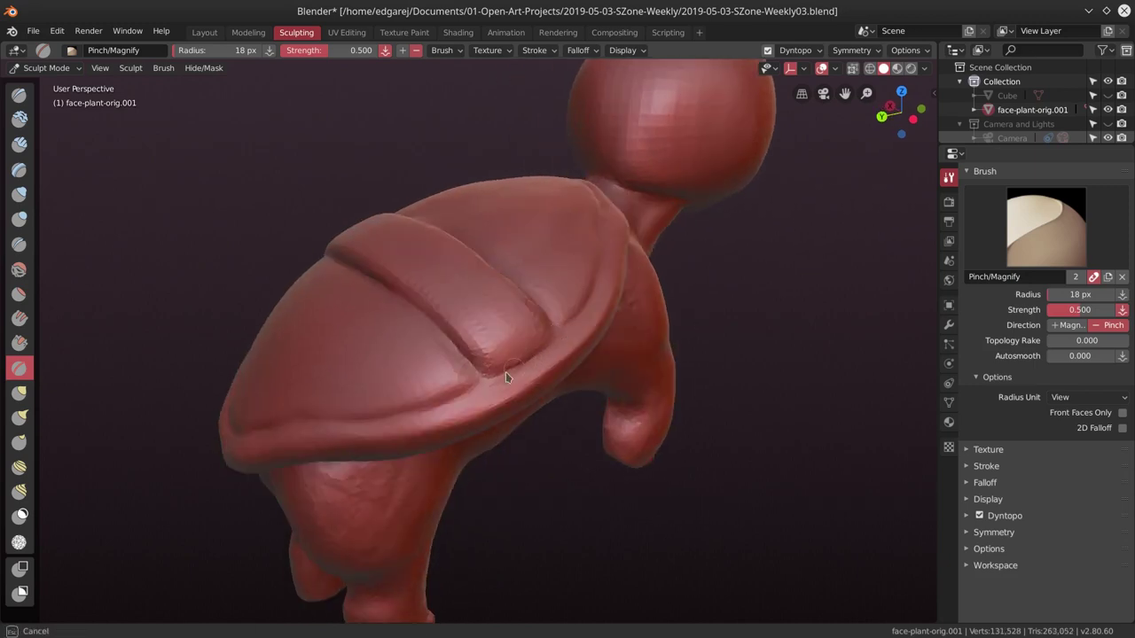
pyautogui.moveTo(505, 377); pyautogui.dragTo(519, 367)
pyautogui.moveTo(518, 368)
pyautogui.mouseDown(button='middle')
pyautogui.moveTo(494, 393)
pyautogui.moveTo(542, 383)
pyautogui.mouseUp(button='middle')
# Sharpen the grooves on the back and sides of the shell with pinch strokes.
pyautogui.moveTo(436, 428); pyautogui.dragTo(539, 424, button='middle')
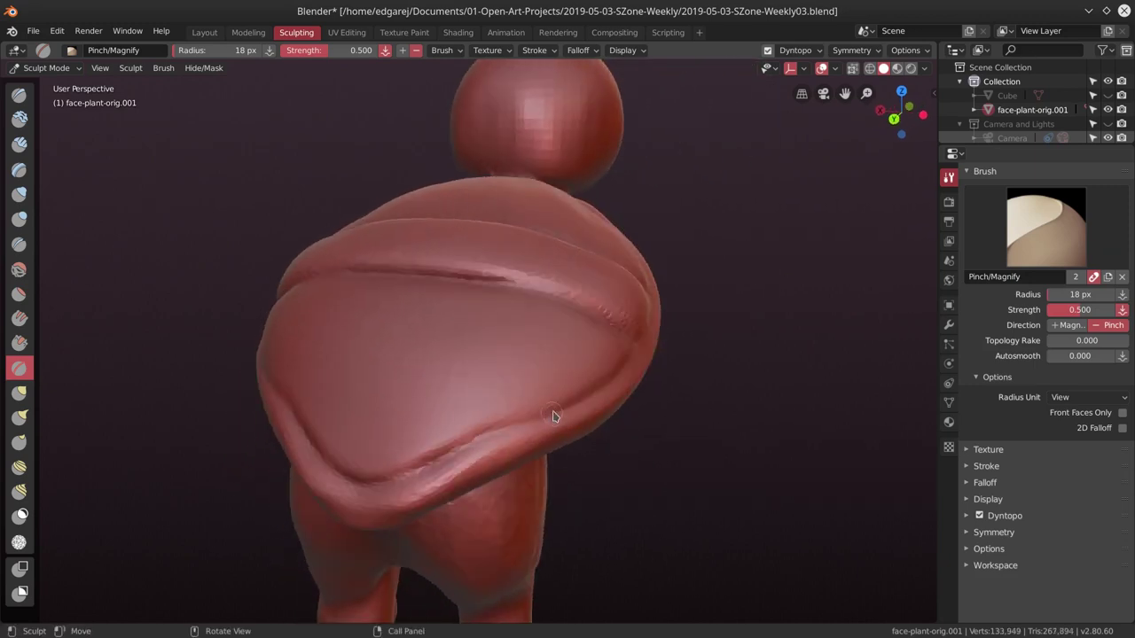
pyautogui.moveTo(477, 441); pyautogui.dragTo(476, 452)
pyautogui.moveTo(476, 452); pyautogui.dragTo(552, 455, button='middle')
pyautogui.moveTo(552, 455); pyautogui.dragTo(594, 461)
pyautogui.moveTo(593, 461)
pyautogui.mouseDown(button='middle')
pyautogui.moveTo(523, 483)
pyautogui.moveTo(534, 450)
pyautogui.mouseUp(button='middle')
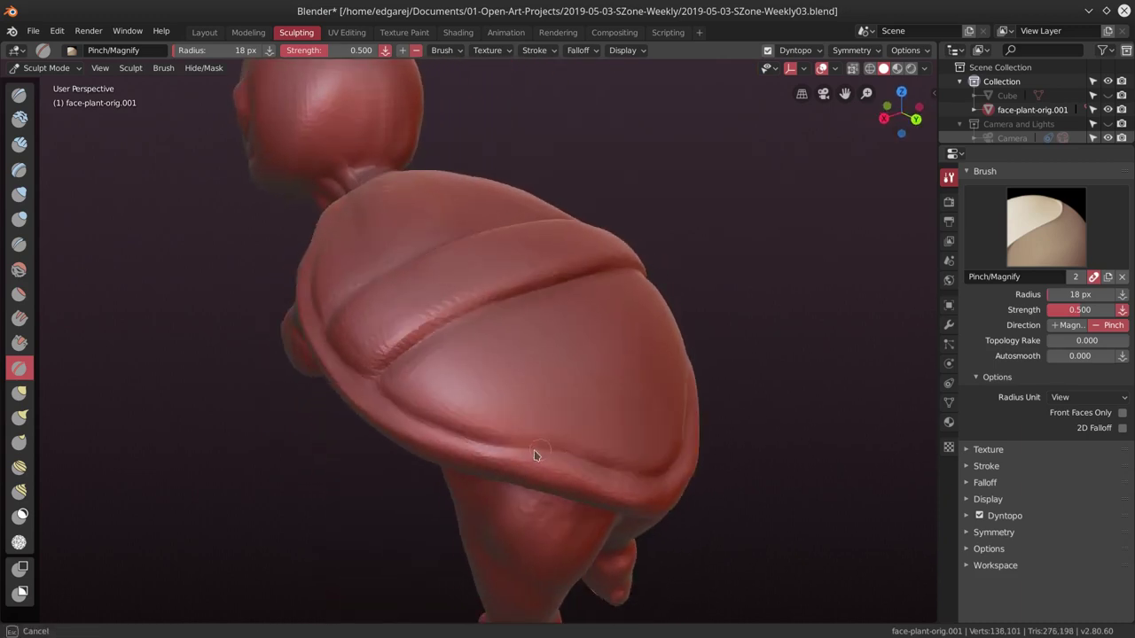
pyautogui.moveTo(533, 449); pyautogui.dragTo(536, 454)
pyautogui.moveTo(536, 453); pyautogui.dragTo(499, 452, button='middle')
pyautogui.moveTo(436, 416)
pyautogui.mouseDown(button='middle')
pyautogui.moveTo(540, 449)
pyautogui.moveTo(450, 306)
pyautogui.mouseUp(button='middle')
pyautogui.moveTo(451, 307); pyautogui.dragTo(412, 346)
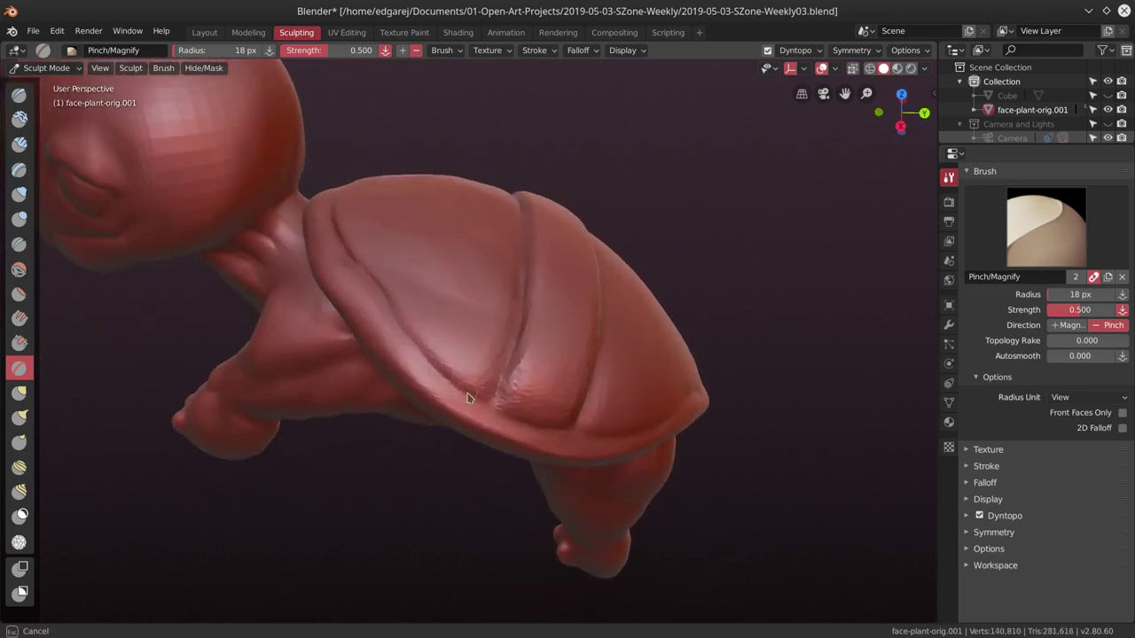
pyautogui.moveTo(494, 387); pyautogui.dragTo(449, 355, button='middle')
pyautogui.moveTo(448, 356); pyautogui.dragTo(467, 340)
pyautogui.moveTo(467, 339)
pyautogui.mouseDown(button='middle')
pyautogui.moveTo(382, 257)
pyautogui.moveTo(336, 300)
pyautogui.mouseUp(button='middle')
pyautogui.moveTo(336, 299); pyautogui.dragTo(392, 346)
pyautogui.moveTo(391, 346); pyautogui.dragTo(385, 325, button='middle')
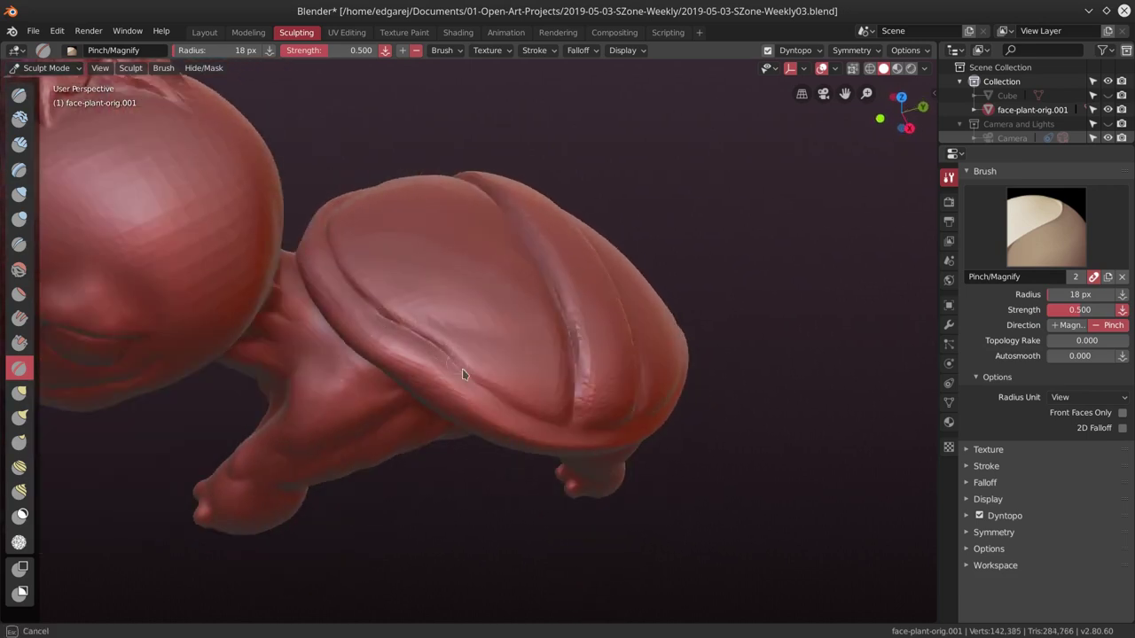
pyautogui.moveTo(462, 369); pyautogui.dragTo(334, 310, button='middle')
pyautogui.moveTo(333, 310); pyautogui.dragTo(381, 355)
pyautogui.moveTo(381, 355); pyautogui.dragTo(443, 375, button='middle')
pyautogui.moveTo(443, 375); pyautogui.dragTo(377, 374)
pyautogui.moveTo(377, 374)
pyautogui.mouseDown(button='middle')
pyautogui.moveTo(326, 319)
pyautogui.moveTo(346, 361)
pyautogui.moveTo(378, 314)
pyautogui.mouseUp(button='middle')
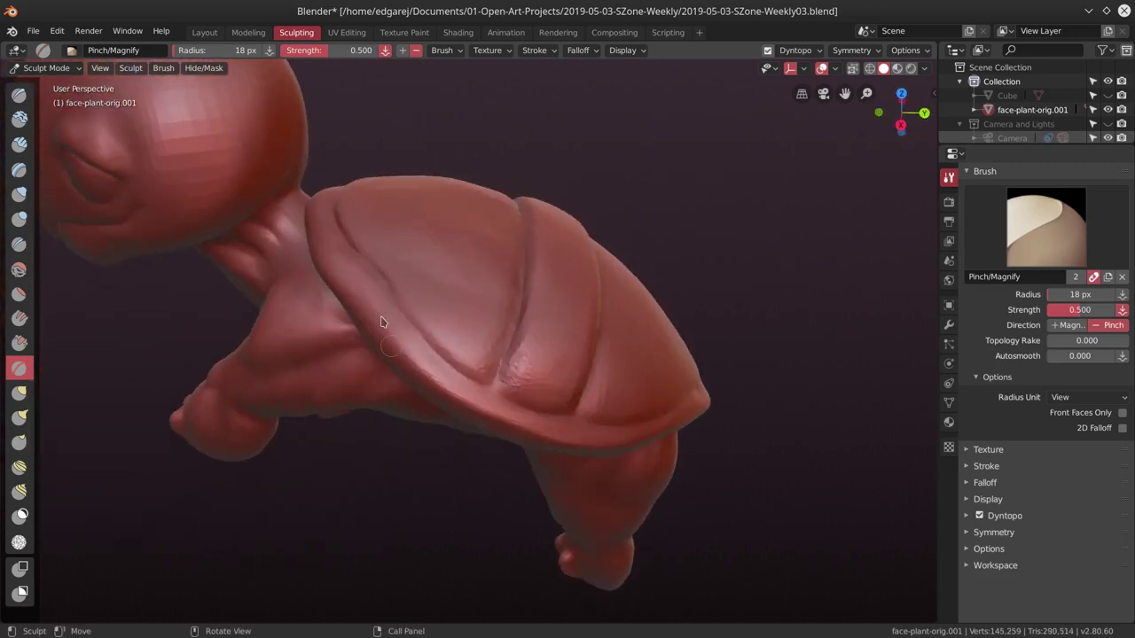
# Pinch the shell rim's edge and underside, working around from behind.
pyautogui.moveTo(377, 314); pyautogui.dragTo(429, 378)
pyautogui.moveTo(429, 378)
pyautogui.mouseDown(button='middle')
pyautogui.moveTo(435, 349)
pyautogui.moveTo(413, 322)
pyautogui.mouseUp(button='middle')
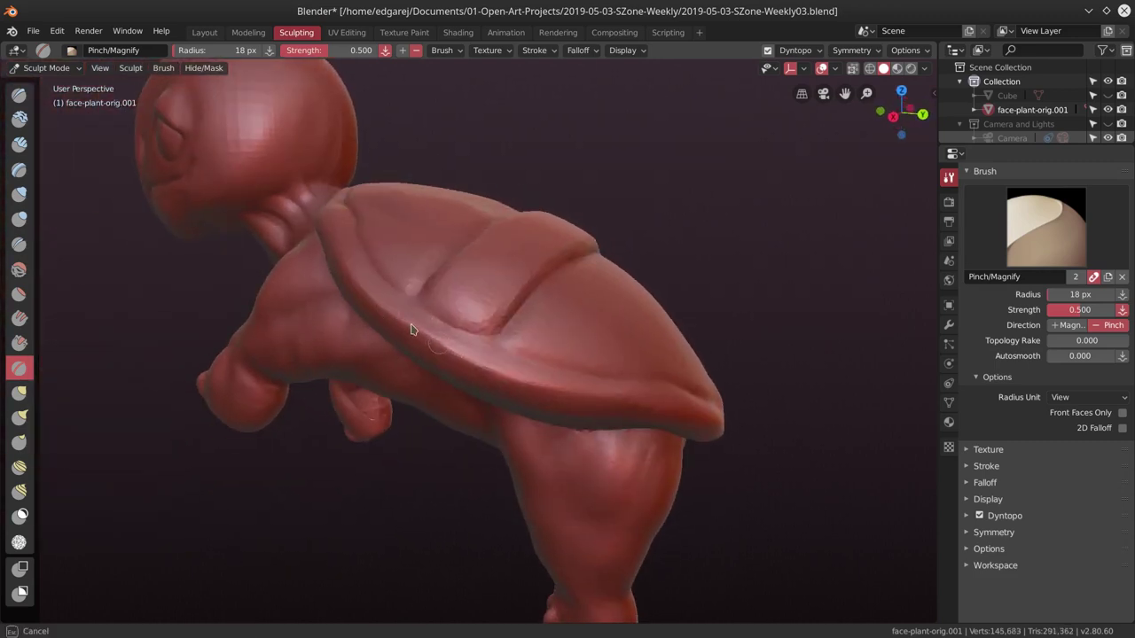
pyautogui.moveTo(413, 322); pyautogui.dragTo(458, 357)
pyautogui.moveTo(456, 360); pyautogui.dragTo(350, 332, button='middle')
pyautogui.moveTo(350, 331); pyautogui.dragTo(398, 352)
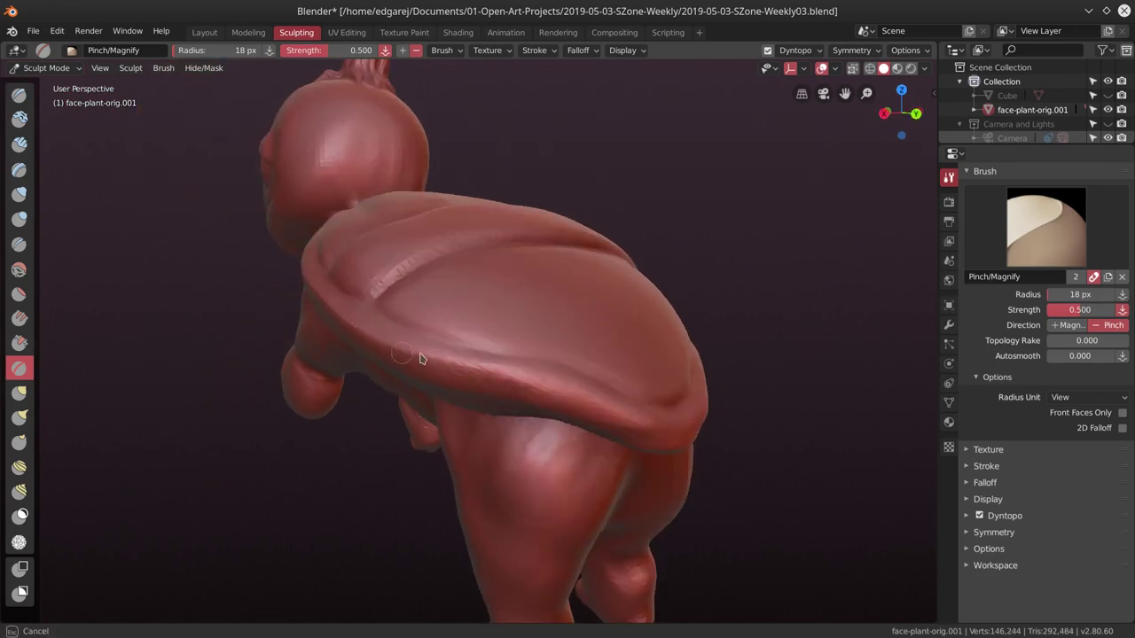
pyautogui.moveTo(398, 353)
pyautogui.mouseDown(button='middle')
pyautogui.moveTo(444, 386)
pyautogui.moveTo(496, 385)
pyautogui.mouseUp(button='middle')
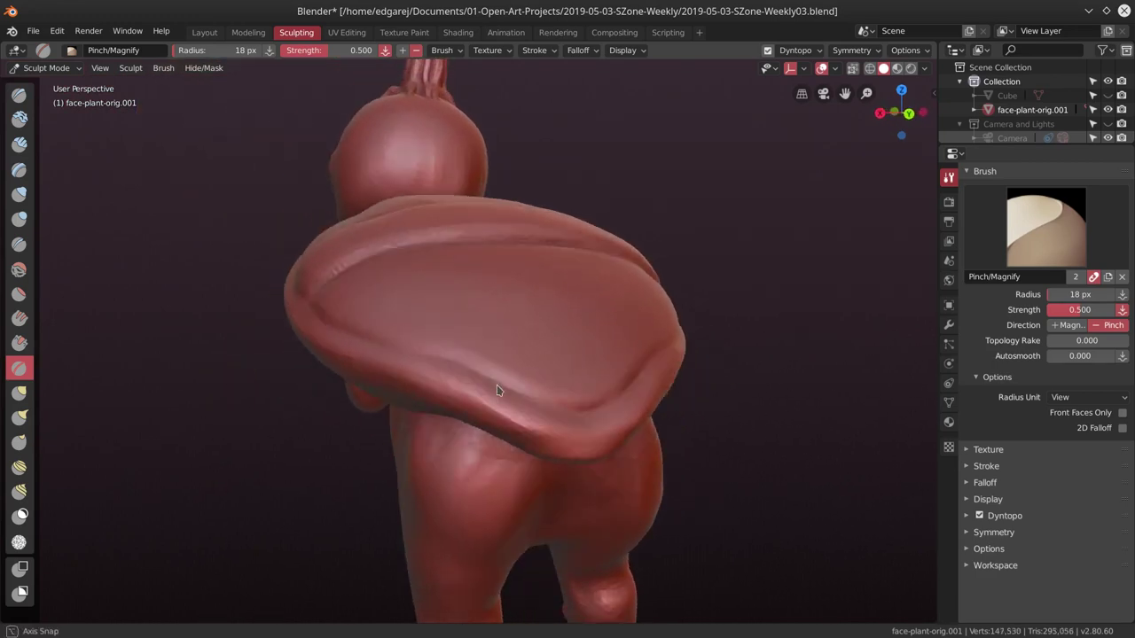
pyautogui.moveTo(496, 385); pyautogui.dragTo(421, 406)
pyautogui.moveTo(384, 390); pyautogui.dragTo(434, 430, button='middle')
pyautogui.moveTo(435, 430); pyautogui.dragTo(439, 435)
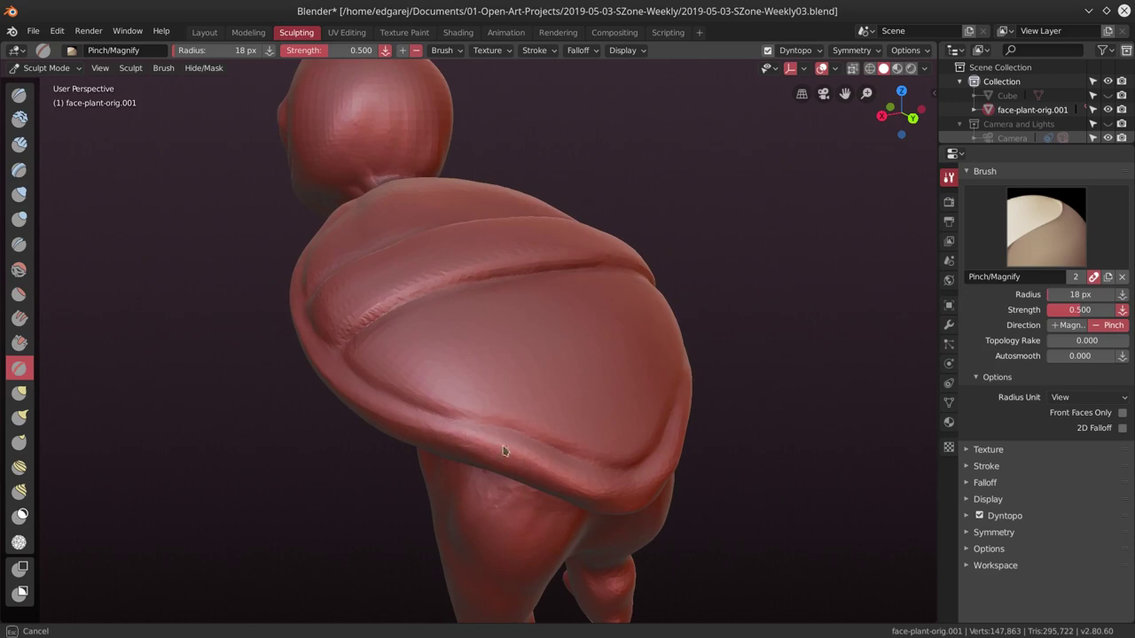
pyautogui.moveTo(546, 470); pyautogui.dragTo(418, 438, button='middle')
pyautogui.moveTo(418, 438)
pyautogui.mouseDown()
pyautogui.moveTo(479, 491)
pyautogui.moveTo(536, 469)
pyautogui.mouseUp()
pyautogui.click(33, 30)
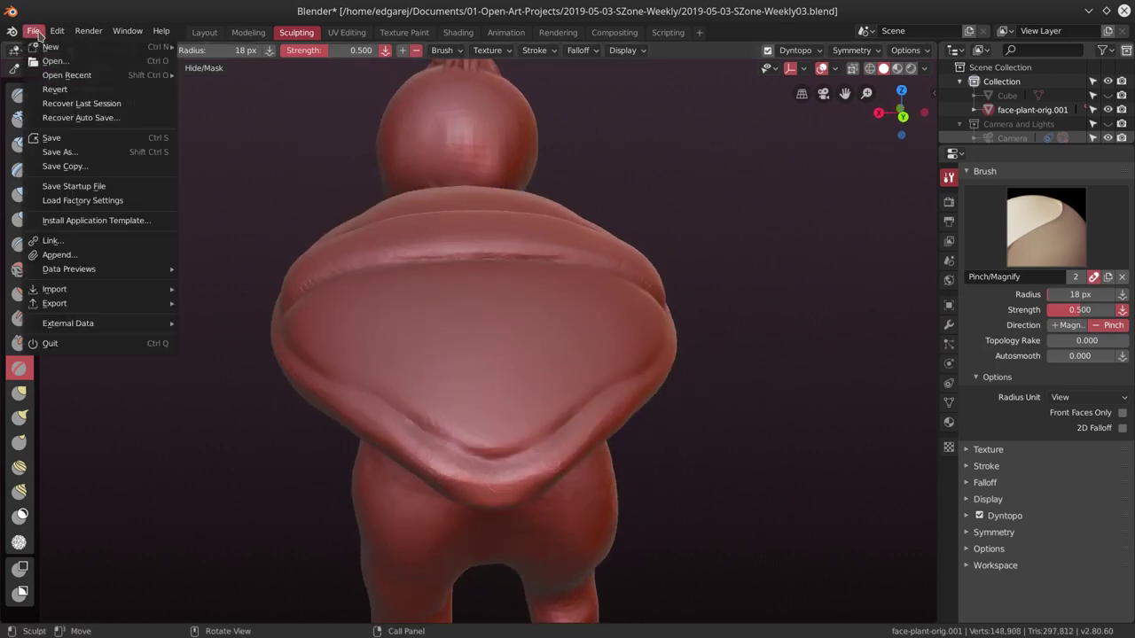
# Save the Weekly03 file, then pinch the shell's lower rim tighter.
pyautogui.click(44, 144)
pyautogui.moveTo(583, 448)
pyautogui.mouseDown()
pyautogui.moveTo(553, 467)
pyautogui.moveTo(620, 476)
pyautogui.mouseUp()
pyautogui.moveTo(620, 476); pyautogui.dragTo(532, 461, button='middle')
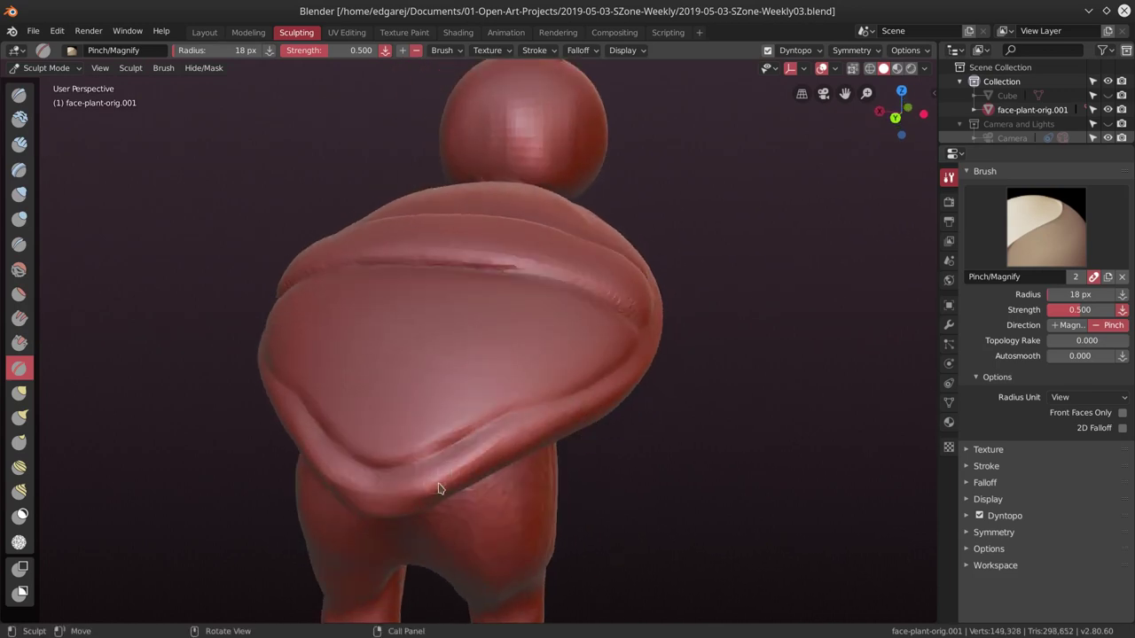
pyautogui.moveTo(452, 482)
pyautogui.mouseDown()
pyautogui.moveTo(501, 448)
pyautogui.moveTo(485, 460)
pyautogui.mouseUp()
pyautogui.moveTo(602, 398); pyautogui.dragTo(565, 400, button='middle')
pyautogui.moveTo(434, 459); pyautogui.dragTo(449, 457)
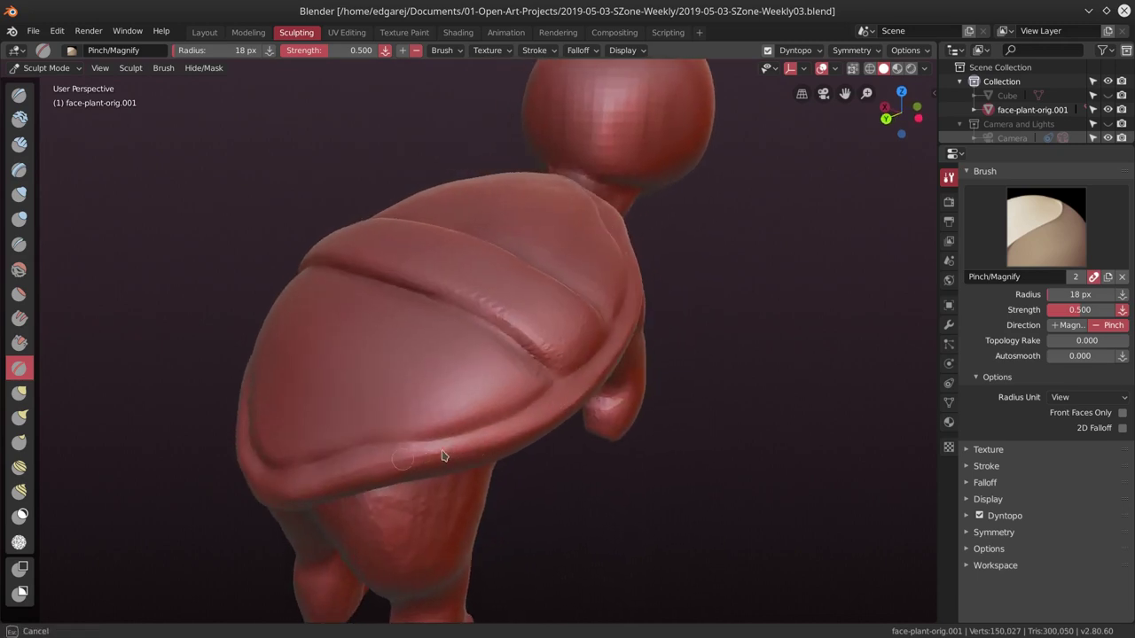
pyautogui.moveTo(548, 423); pyautogui.dragTo(532, 417)
pyautogui.moveTo(532, 417); pyautogui.dragTo(392, 431, button='middle')
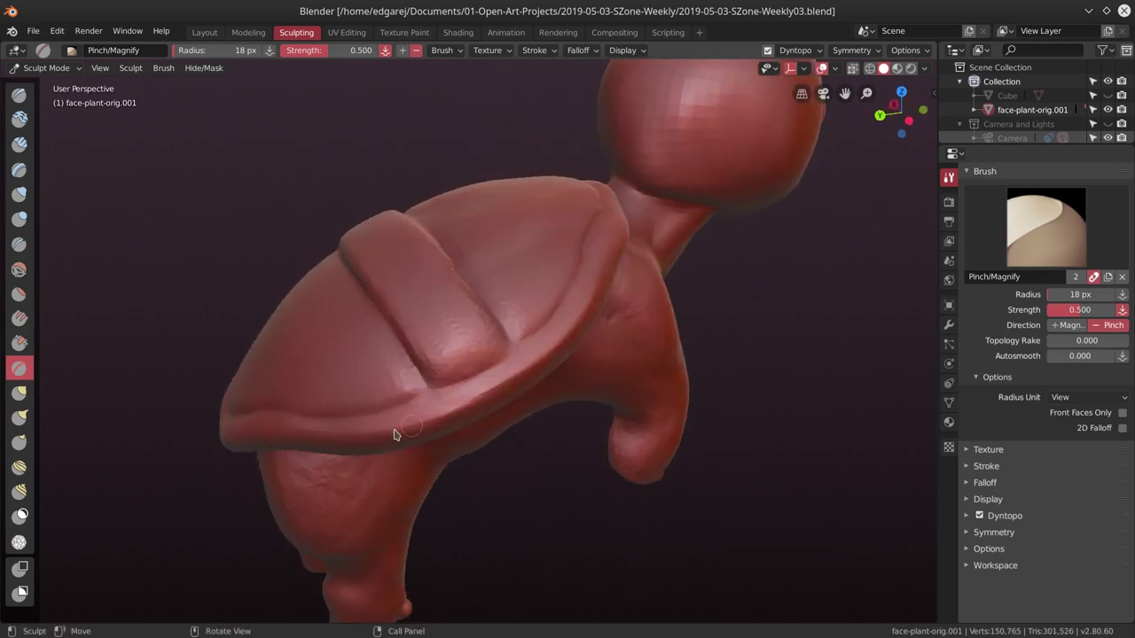
# Pinch the side plate grooves and the groove near the neck.
pyautogui.moveTo(497, 337); pyautogui.dragTo(544, 362)
pyautogui.moveTo(398, 405); pyautogui.dragTo(401, 403)
pyautogui.moveTo(401, 403); pyautogui.dragTo(487, 311, button='middle')
pyautogui.moveTo(495, 367); pyautogui.dragTo(463, 380)
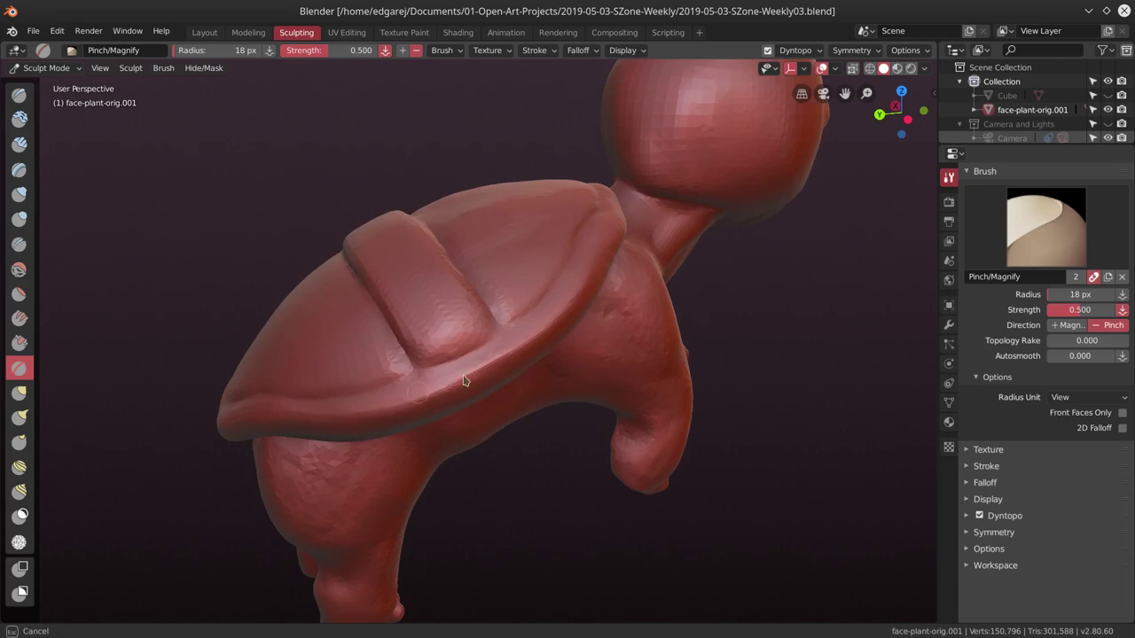
pyautogui.moveTo(578, 329)
pyautogui.mouseDown(button='middle')
pyautogui.moveTo(514, 405)
pyautogui.moveTo(549, 336)
pyautogui.mouseUp(button='middle')
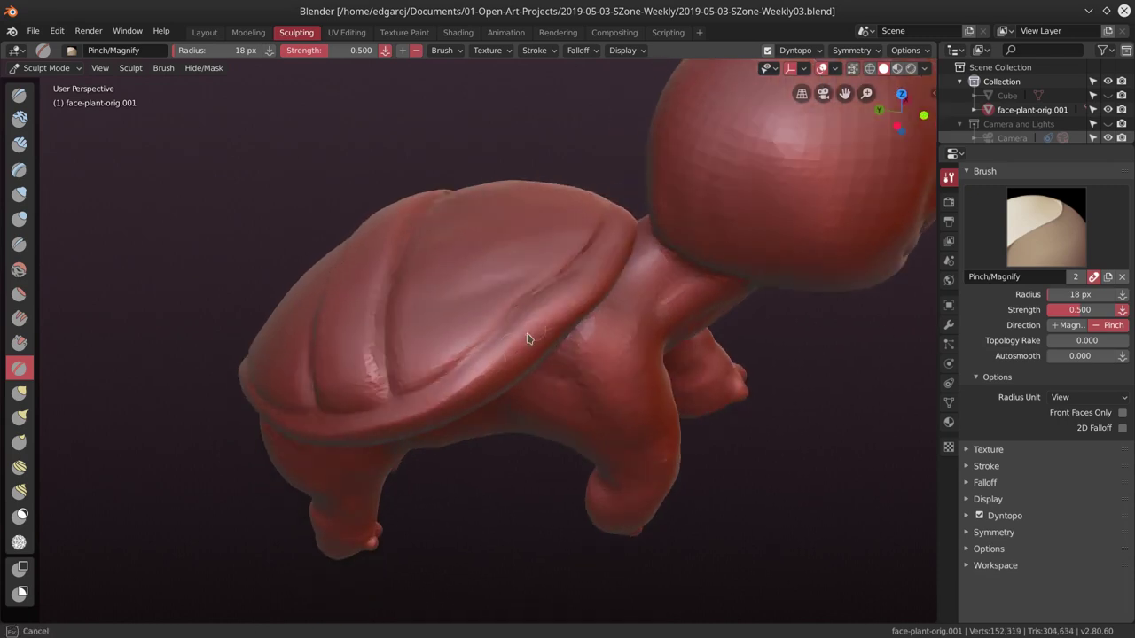
pyautogui.moveTo(513, 348); pyautogui.dragTo(523, 346)
pyautogui.moveTo(523, 345); pyautogui.dragTo(563, 334, button='middle')
pyautogui.moveTo(563, 334); pyautogui.dragTo(608, 315)
pyautogui.moveTo(608, 314); pyautogui.dragTo(620, 319, button='middle')
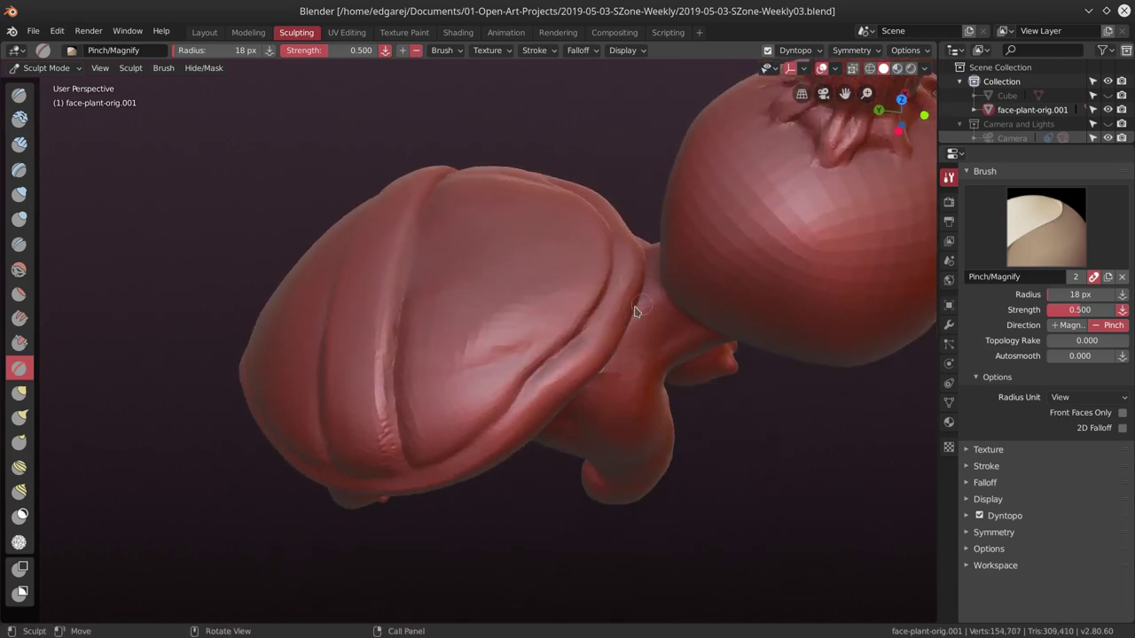
pyautogui.moveTo(620, 319)
pyautogui.mouseDown()
pyautogui.moveTo(633, 288)
pyautogui.moveTo(563, 389)
pyautogui.mouseUp()
pyautogui.moveTo(563, 390); pyautogui.dragTo(554, 380, button='middle')
pyautogui.moveTo(554, 380); pyautogui.dragTo(552, 372)
pyautogui.moveTo(552, 372)
pyautogui.mouseDown(button='middle')
pyautogui.moveTo(579, 252)
pyautogui.moveTo(538, 334)
pyautogui.moveTo(503, 519)
pyautogui.moveTo(398, 425)
pyautogui.mouseUp(button='middle')
pyautogui.scroll(-3, 503, 520)
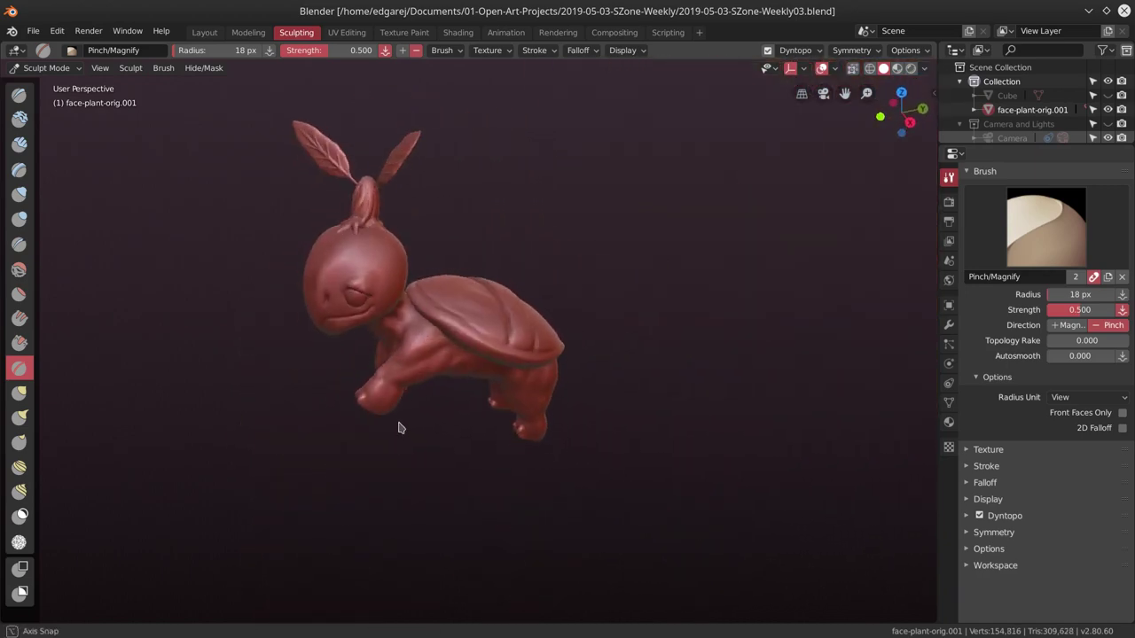
pyautogui.moveTo(279, 490); pyautogui.dragTo(382, 489, button='middle')
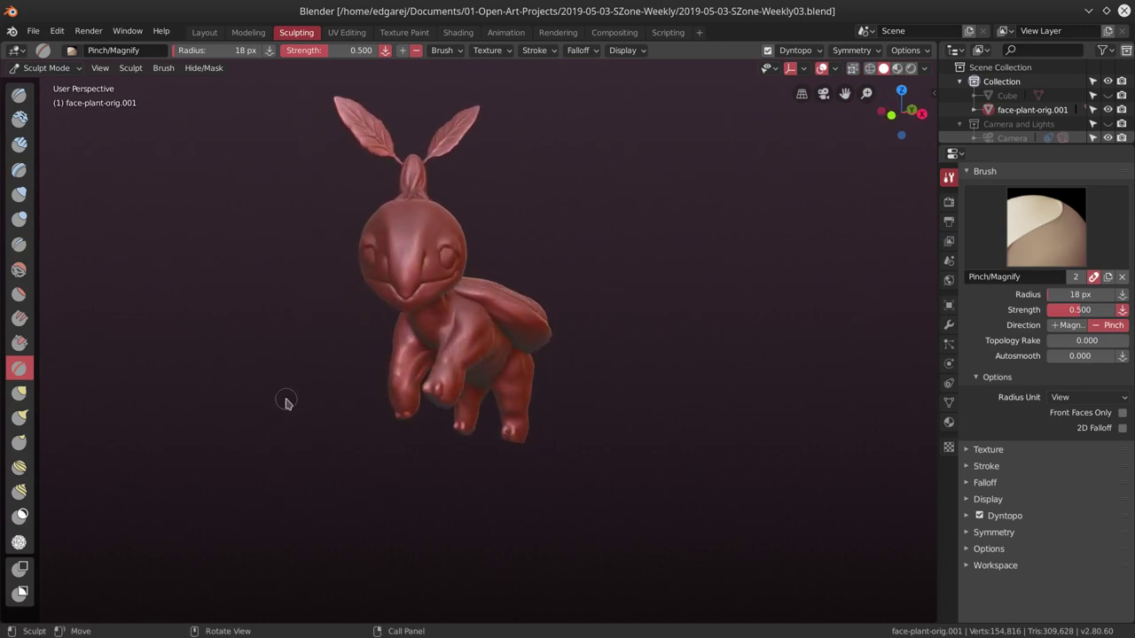
pyautogui.press('F4')
pyautogui.click(51, 141)
pyautogui.moveTo(496, 461)
pyautogui.mouseDown(button='middle')
pyautogui.moveTo(545, 494)
pyautogui.moveTo(509, 484)
pyautogui.moveTo(585, 488)
pyautogui.mouseUp(button='middle')
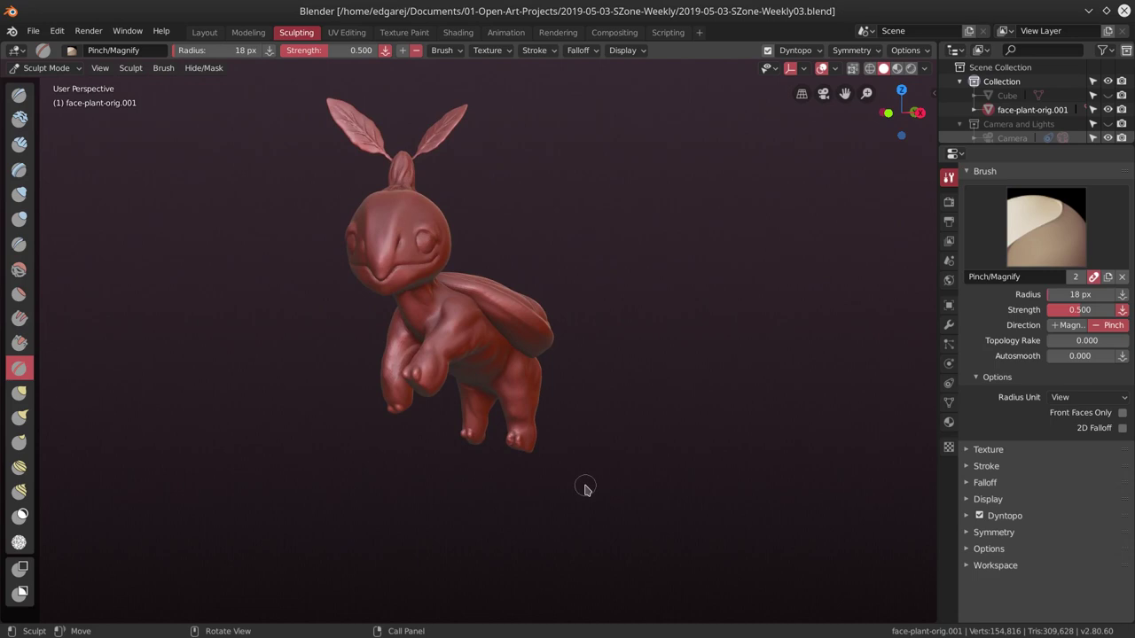
pyautogui.scroll(5, 570, 435)
pyautogui.moveTo(646, 426)
pyautogui.mouseDown(button='middle')
pyautogui.moveTo(496, 454)
pyautogui.moveTo(418, 363)
pyautogui.moveTo(568, 409)
pyautogui.moveTo(286, 247)
pyautogui.mouseUp(button='middle')
# Select the Clay Strips brush at 22 px radius and add a strip to the torso.
pyautogui.press('c')
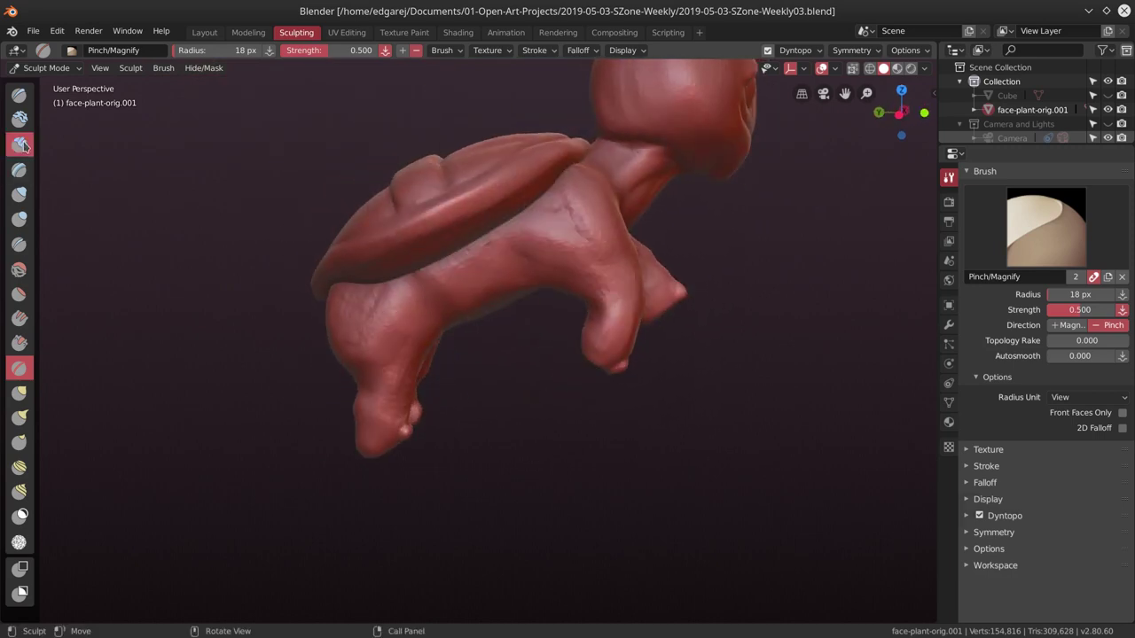
pyautogui.moveTo(570, 225)
pyautogui.mouseDown(button='middle')
pyautogui.moveTo(535, 266)
pyautogui.moveTo(508, 275)
pyautogui.mouseUp(button='middle')
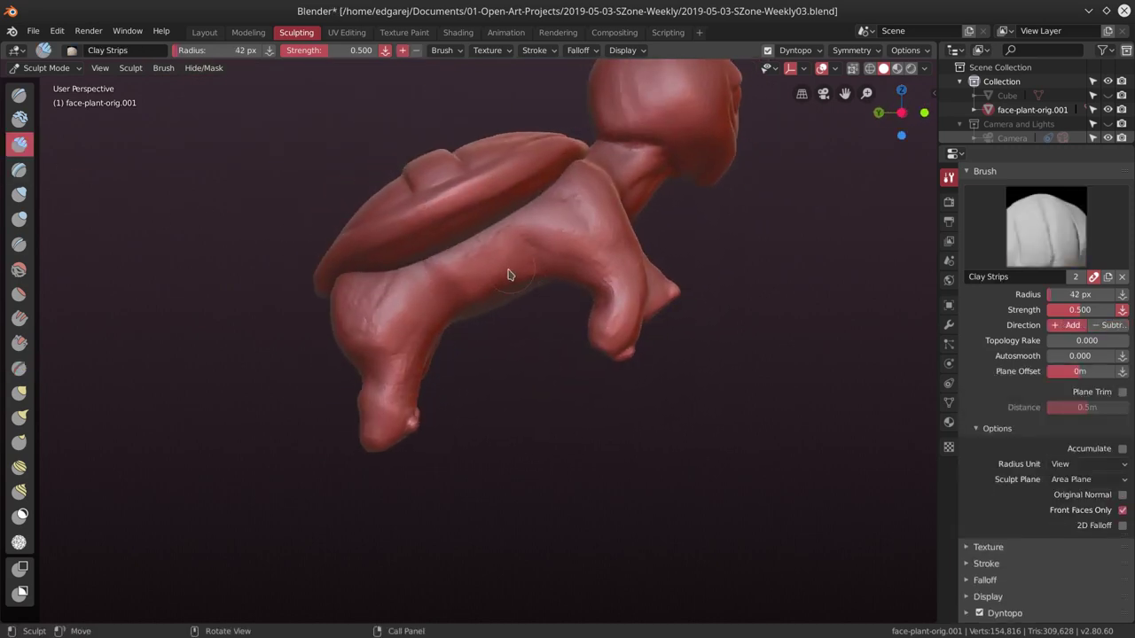
pyautogui.press('f')
pyautogui.click(448, 297)
pyautogui.moveTo(444, 292); pyautogui.dragTo(423, 300, button='middle')
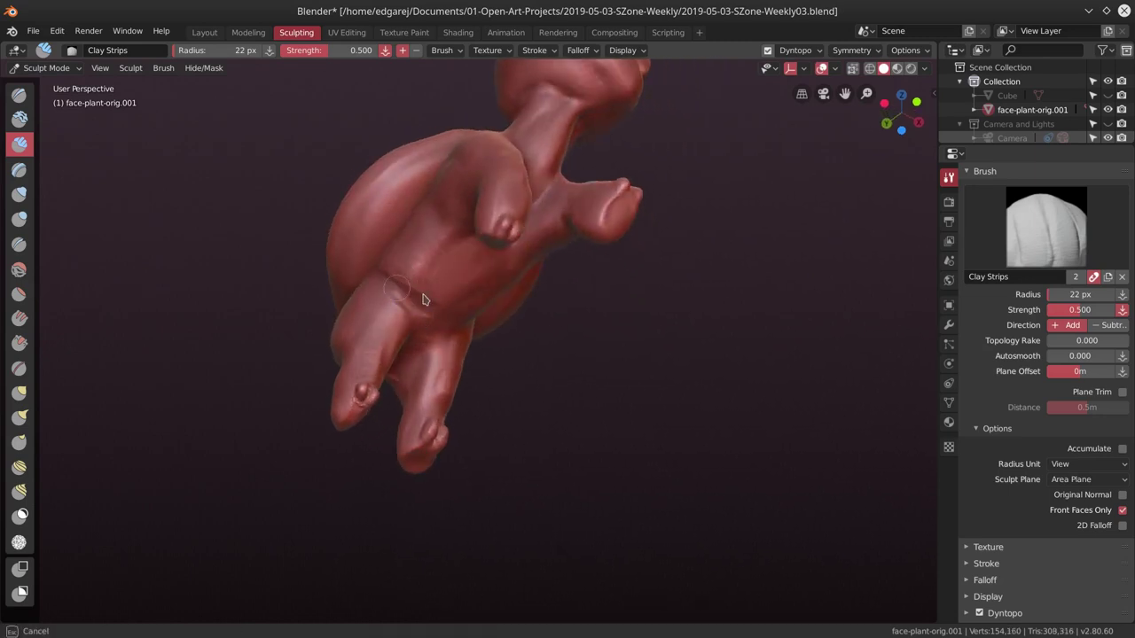
pyautogui.moveTo(429, 288)
pyautogui.mouseDown(button='middle')
pyautogui.moveTo(481, 240)
pyautogui.moveTo(468, 240)
pyautogui.mouseUp(button='middle')
pyautogui.moveTo(468, 240)
pyautogui.mouseDown()
pyautogui.moveTo(460, 278)
pyautogui.moveTo(460, 256)
pyautogui.mouseUp()
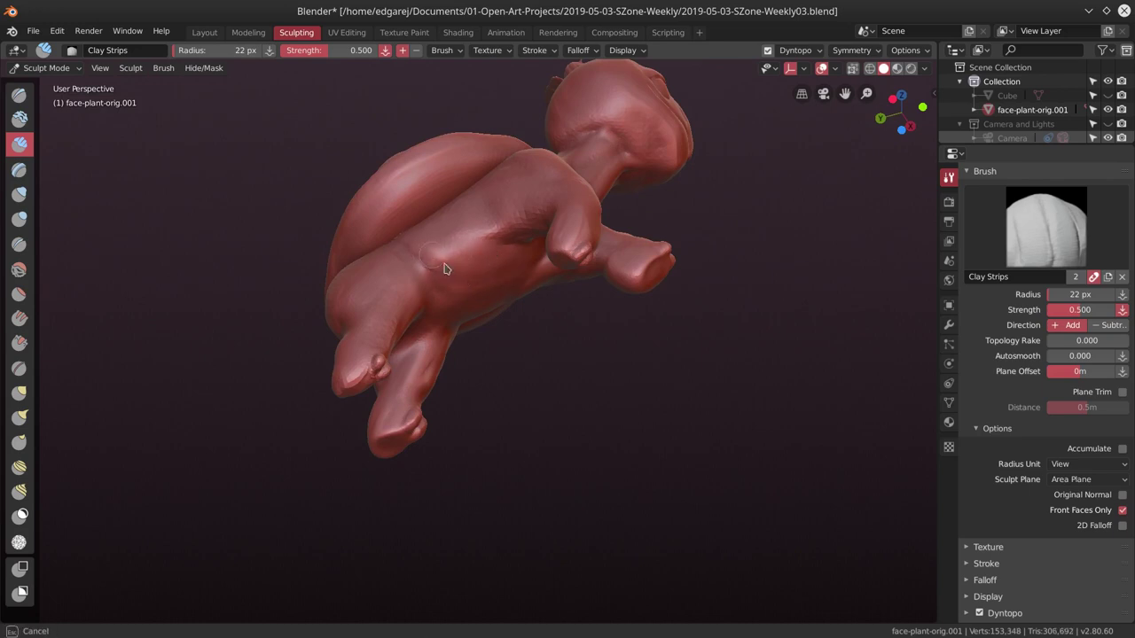
# Build up clay strips on the front leg and carve a groove into its bump.
pyautogui.moveTo(468, 253); pyautogui.dragTo(499, 301, button='middle')
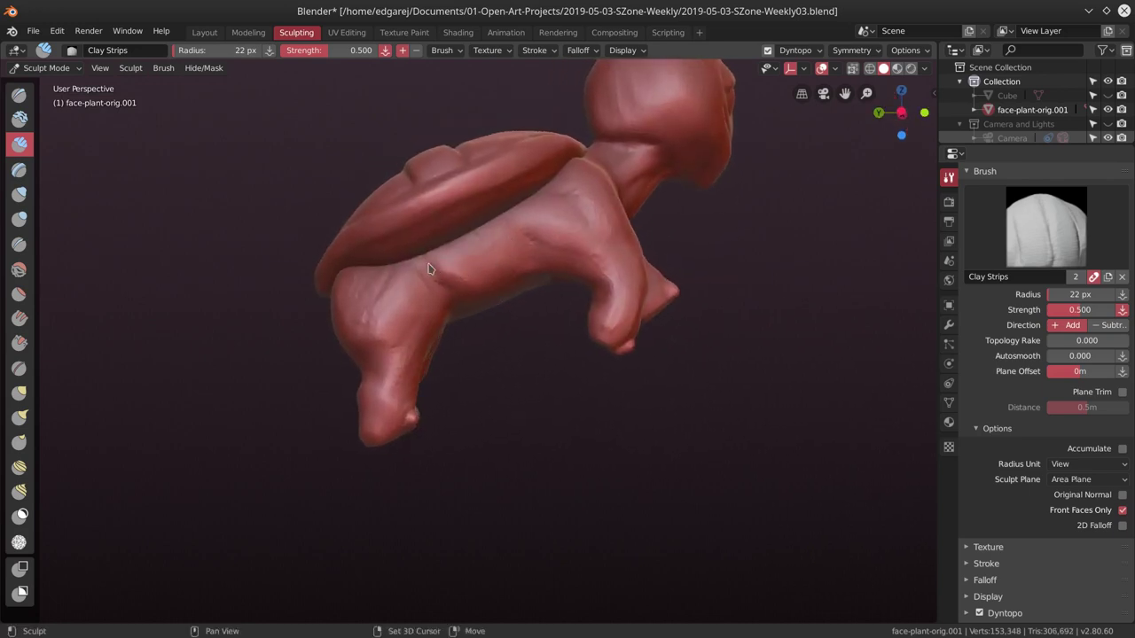
pyautogui.moveTo(428, 269); pyautogui.dragTo(434, 288, button='middle')
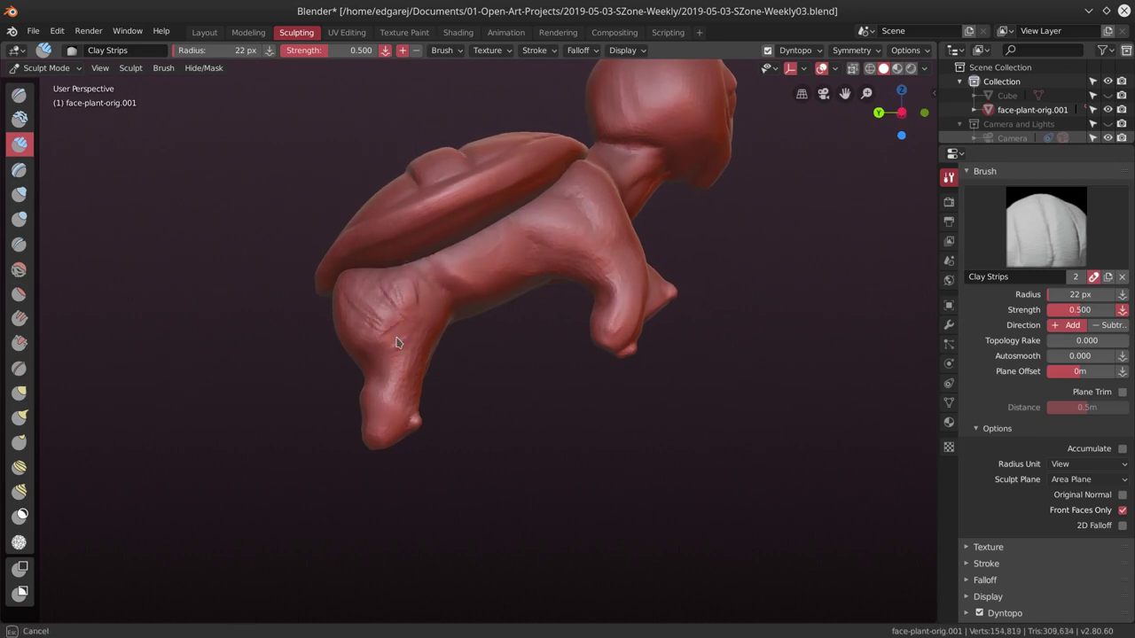
pyautogui.moveTo(388, 339); pyautogui.dragTo(388, 350, button='middle')
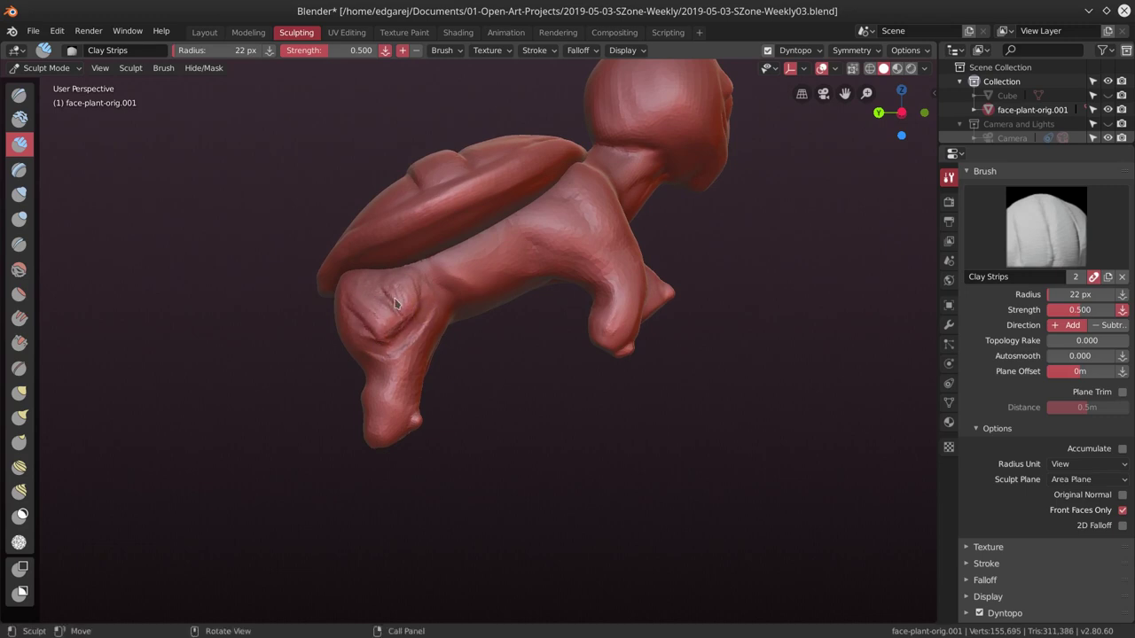
pyautogui.moveTo(395, 303)
pyautogui.mouseDown(button='middle')
pyautogui.moveTo(408, 280)
pyautogui.moveTo(418, 315)
pyautogui.moveTo(435, 314)
pyautogui.mouseUp(button='middle')
pyautogui.moveTo(435, 314); pyautogui.dragTo(405, 375)
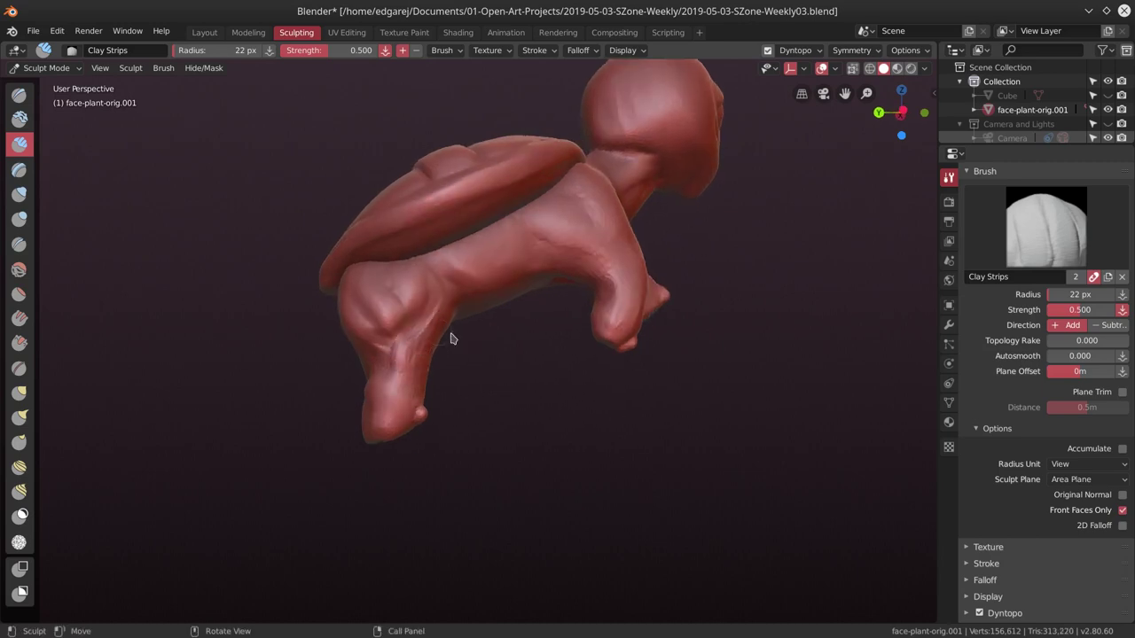
pyautogui.moveTo(451, 339); pyautogui.dragTo(398, 316, button='middle')
pyautogui.moveTo(397, 316); pyautogui.dragTo(409, 301)
pyautogui.moveTo(374, 369); pyautogui.dragTo(398, 334)
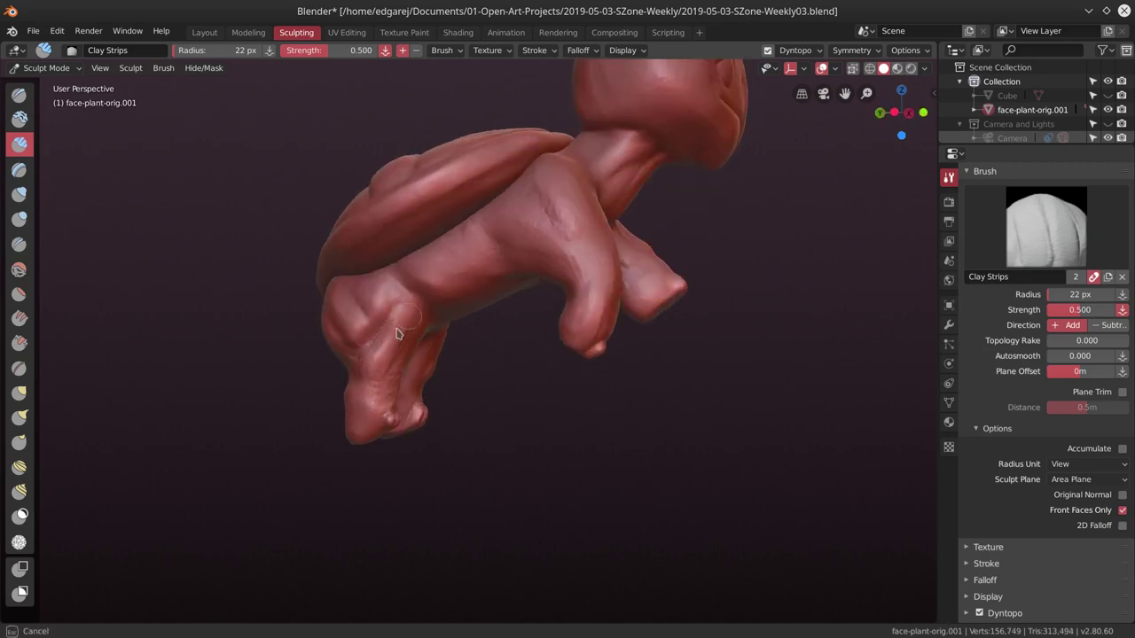
pyautogui.moveTo(378, 295)
pyautogui.mouseDown(button='middle')
pyautogui.moveTo(398, 335)
pyautogui.moveTo(399, 316)
pyautogui.moveTo(440, 289)
pyautogui.moveTo(340, 314)
pyautogui.moveTo(371, 373)
pyautogui.mouseUp(button='middle')
pyautogui.moveTo(370, 373); pyautogui.dragTo(365, 384)
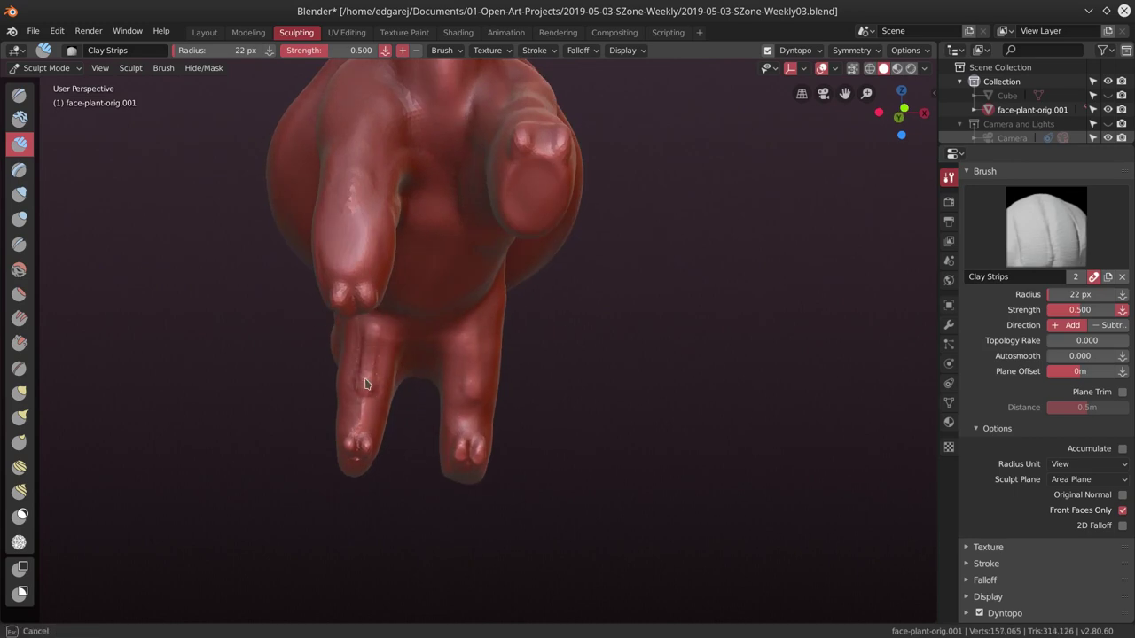
pyautogui.moveTo(361, 400)
pyautogui.mouseDown(button='middle')
pyautogui.moveTo(384, 305)
pyautogui.moveTo(411, 344)
pyautogui.moveTo(418, 266)
pyautogui.mouseUp(button='middle')
# Return to the Clay Strips brush and add clay strokes to the lower leg.
pyautogui.hotkey('shift', 't')
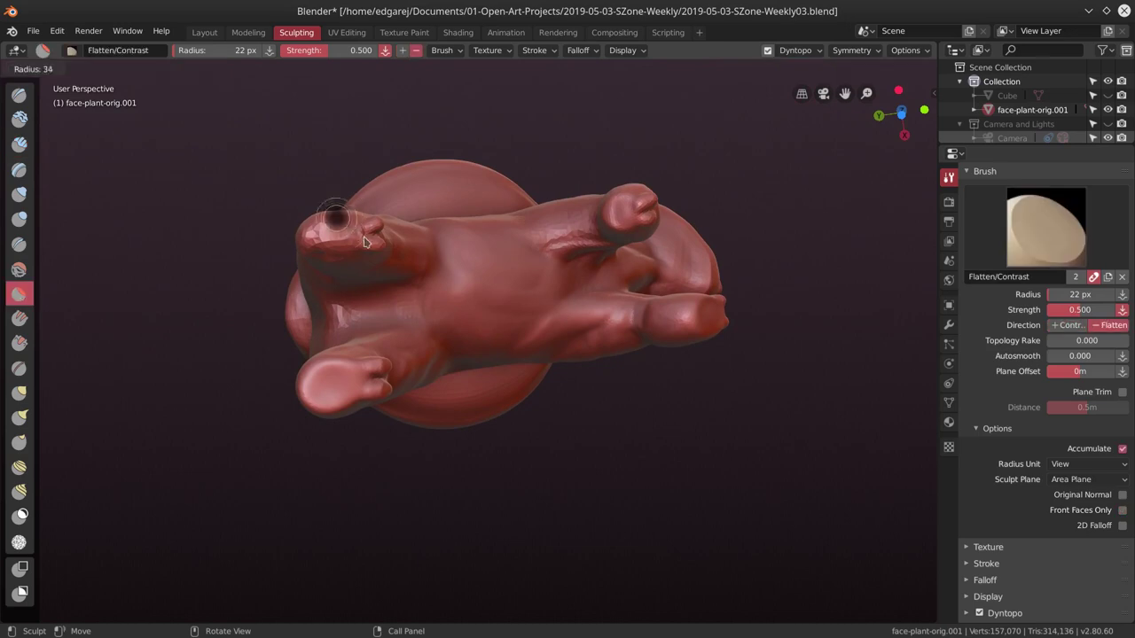
pyautogui.moveTo(335, 222)
pyautogui.mouseDown()
pyautogui.moveTo(332, 249)
pyautogui.moveTo(307, 228)
pyautogui.mouseUp()
pyautogui.click(18, 143)
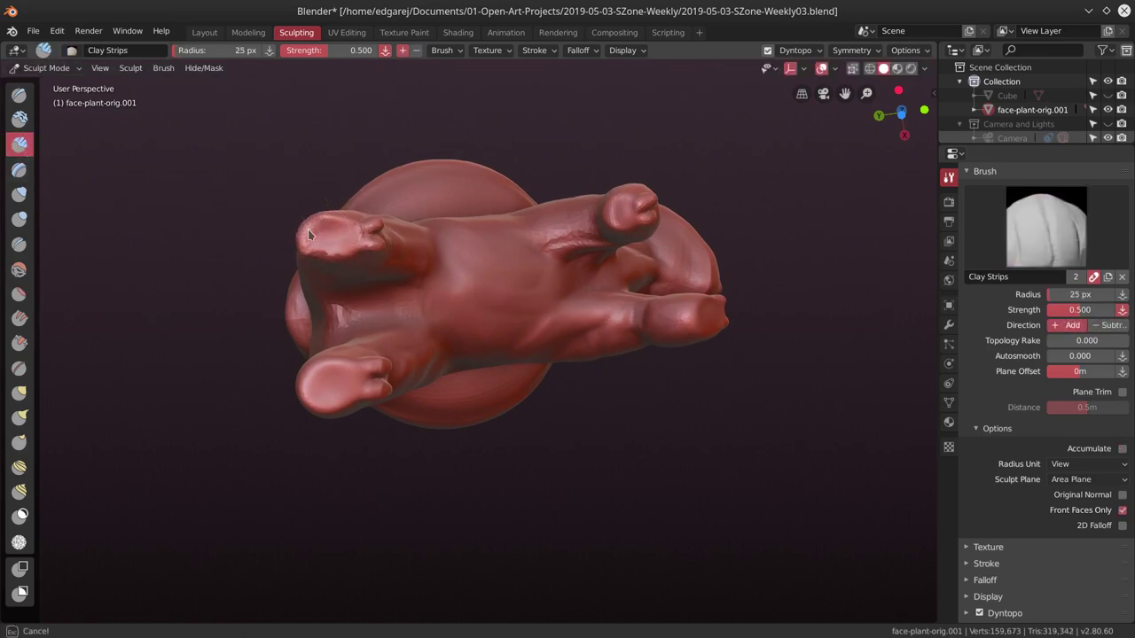
pyautogui.moveTo(337, 256)
pyautogui.mouseDown(button='middle')
pyautogui.moveTo(338, 415)
pyautogui.moveTo(413, 475)
pyautogui.mouseUp(button='middle')
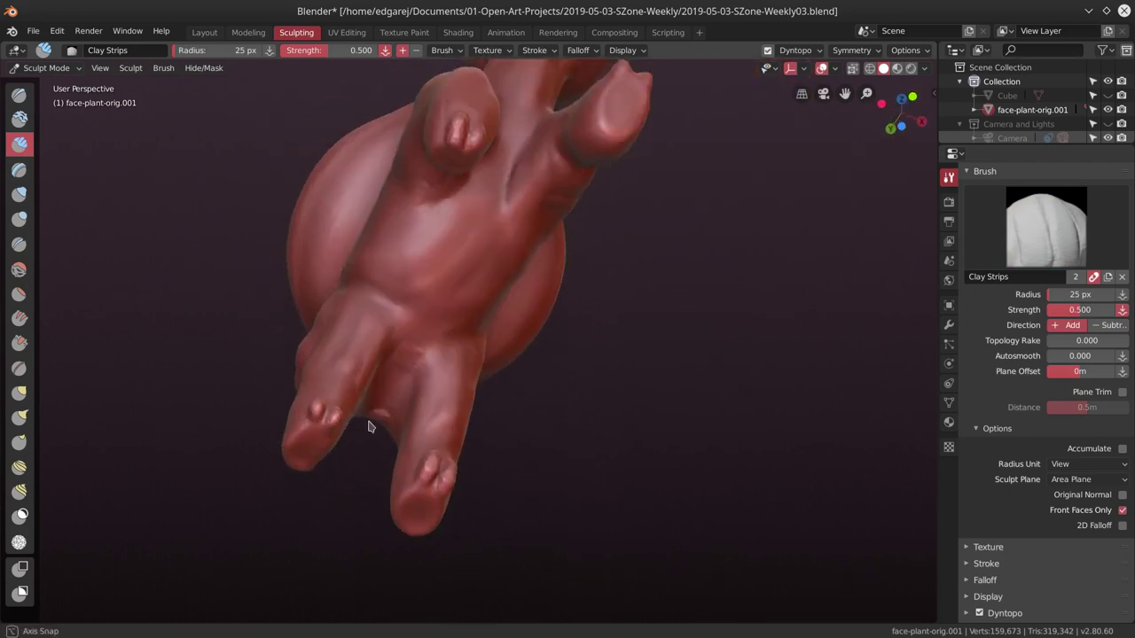
pyautogui.moveTo(365, 443)
pyautogui.mouseDown(button='middle')
pyautogui.moveTo(373, 448)
pyautogui.moveTo(342, 413)
pyautogui.mouseUp(button='middle')
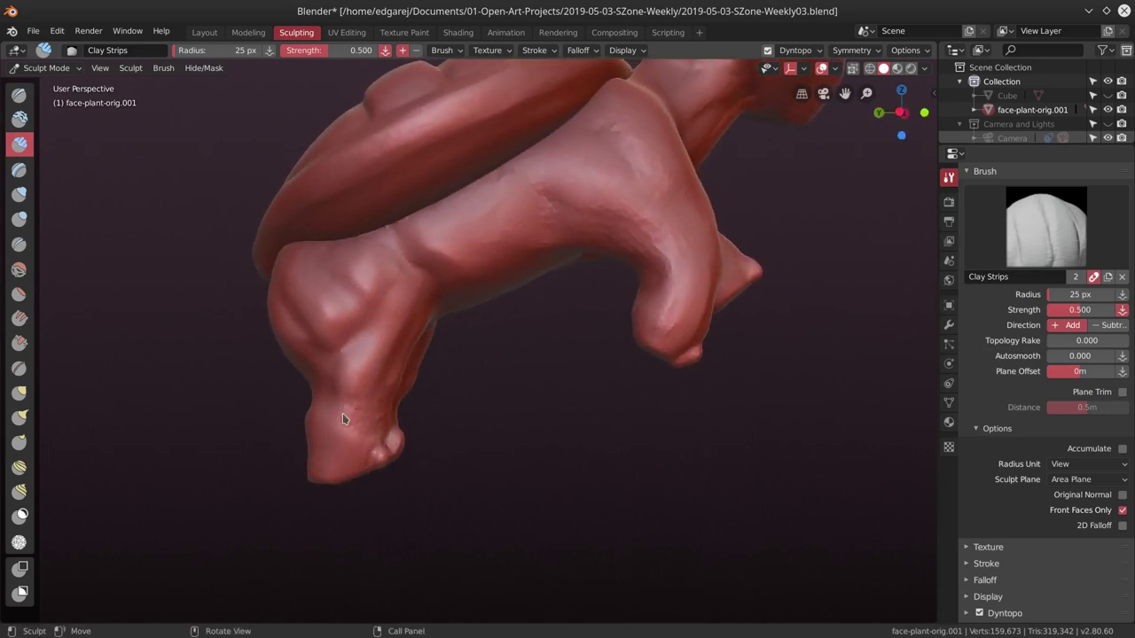
pyautogui.moveTo(342, 413); pyautogui.dragTo(370, 388)
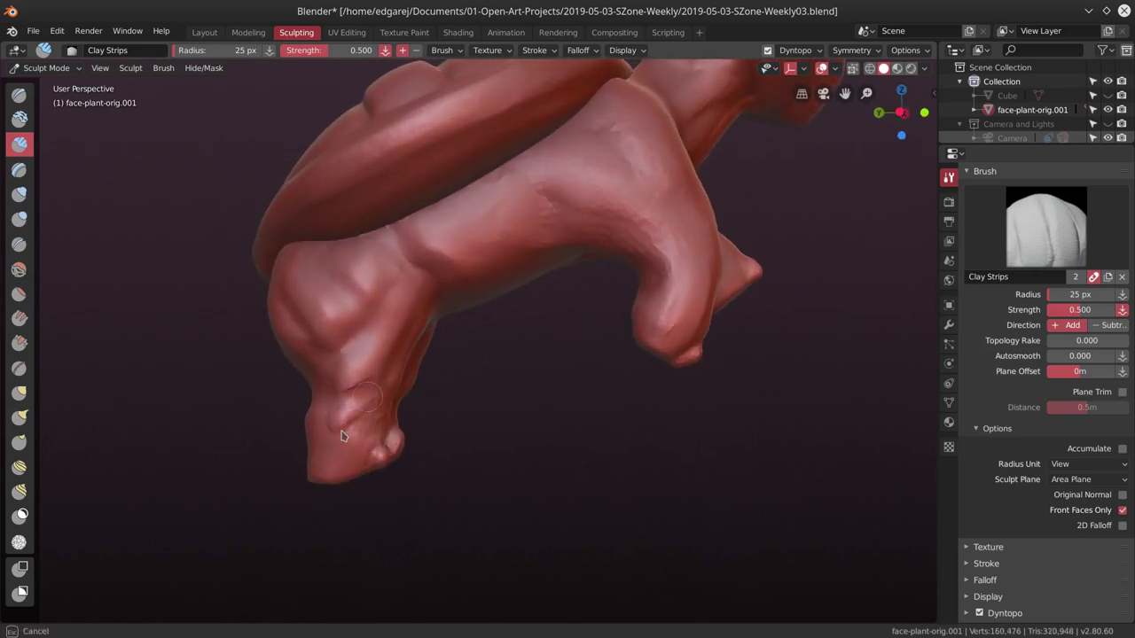
pyautogui.moveTo(342, 435); pyautogui.dragTo(347, 416)
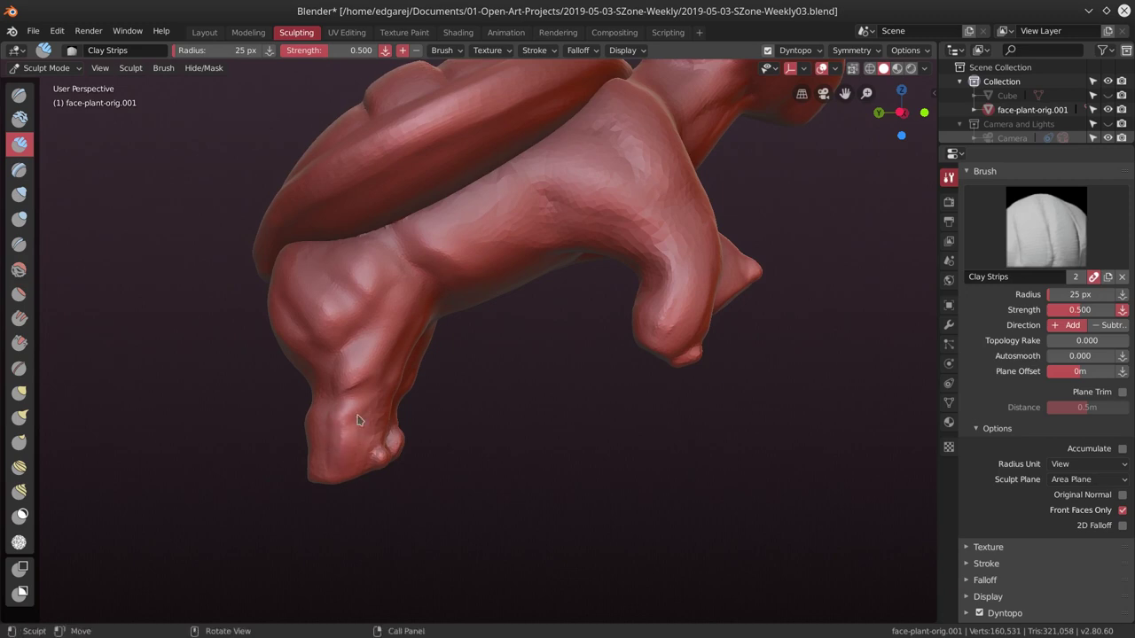
pyautogui.moveTo(337, 455); pyautogui.dragTo(357, 400, button='middle')
pyautogui.moveTo(358, 399); pyautogui.dragTo(338, 422)
# Turn to a frontal view of the legs and set the brush radius to 39 px.
pyautogui.moveTo(338, 422); pyautogui.dragTo(413, 419, button='middle')
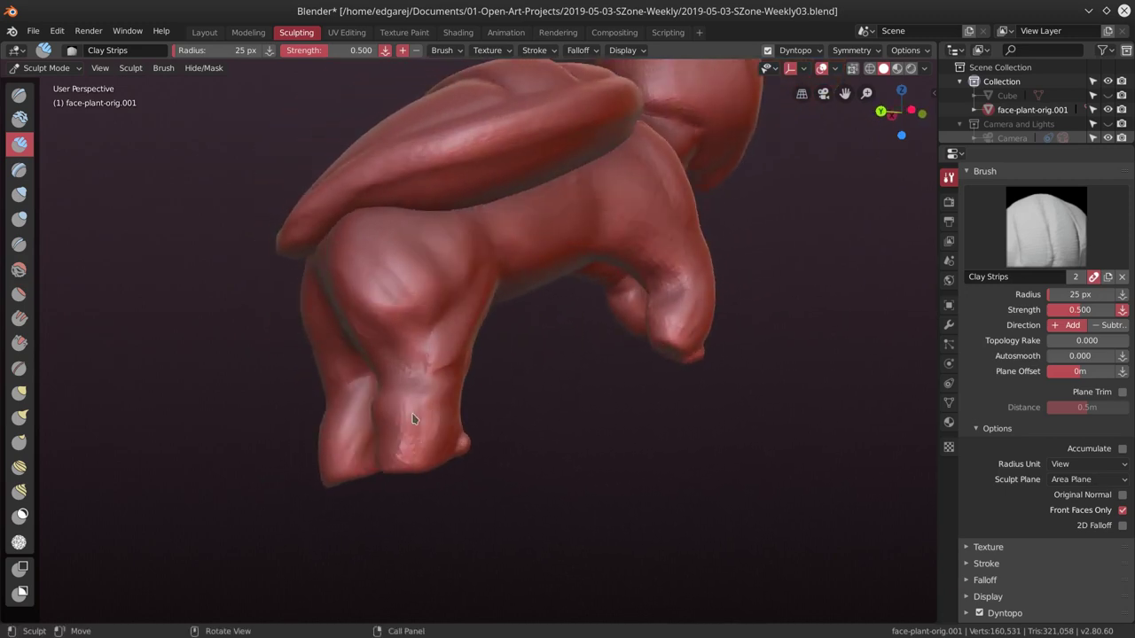
pyautogui.moveTo(351, 355)
pyautogui.mouseDown(button='middle')
pyautogui.moveTo(440, 482)
pyautogui.moveTo(532, 393)
pyautogui.mouseUp(button='middle')
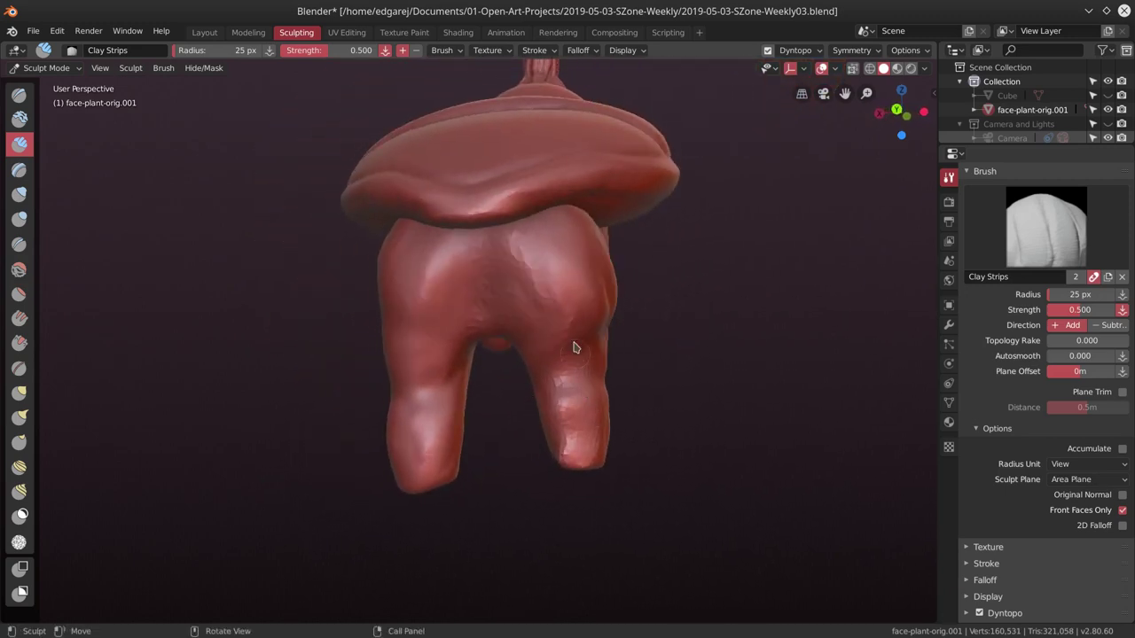
pyautogui.moveTo(577, 316); pyautogui.dragTo(549, 266, button='middle')
pyautogui.press('f')
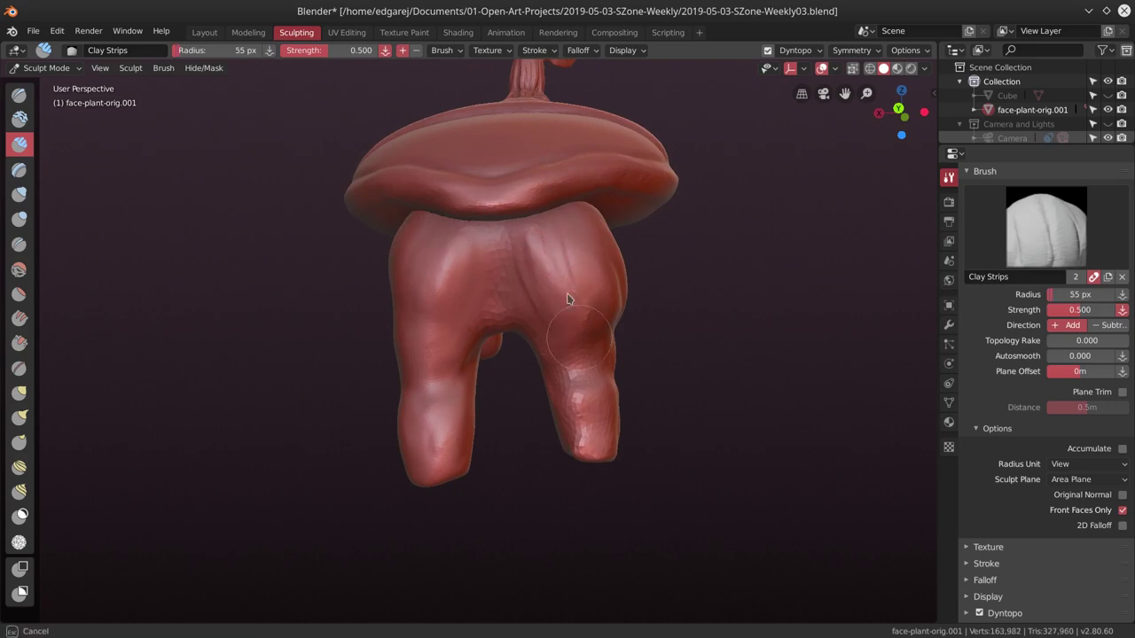
pyautogui.click(509, 261)
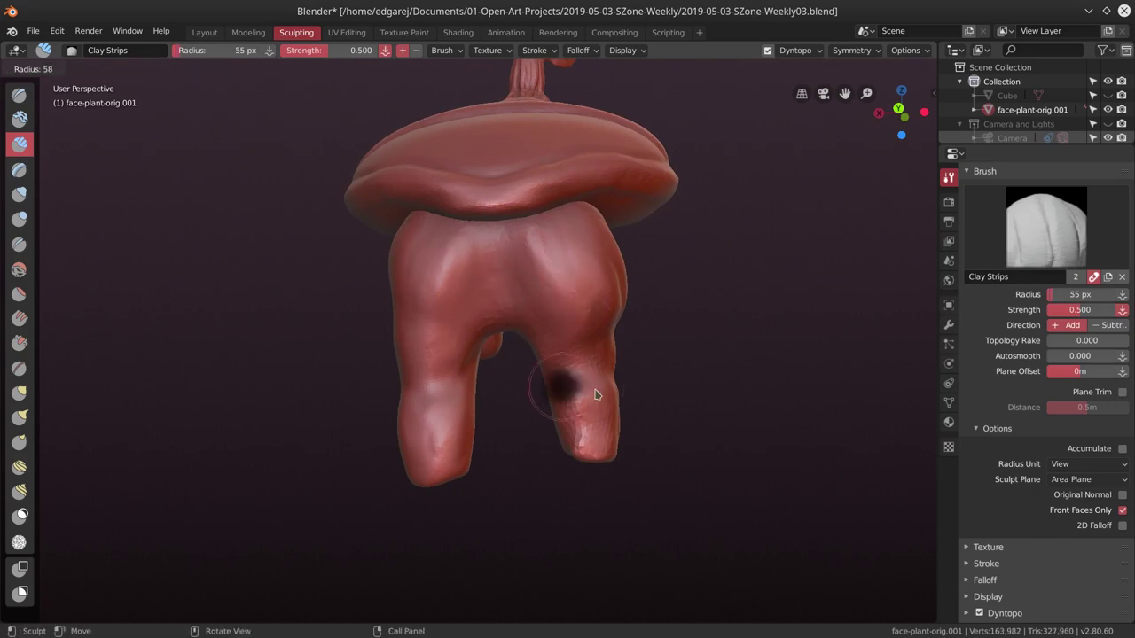
# Build up clay detail on the right leg.
pyautogui.moveTo(567, 388)
pyautogui.mouseDown(button='middle')
pyautogui.moveTo(617, 388)
pyautogui.moveTo(618, 341)
pyautogui.mouseUp(button='middle')
pyautogui.moveTo(618, 341); pyautogui.dragTo(621, 337)
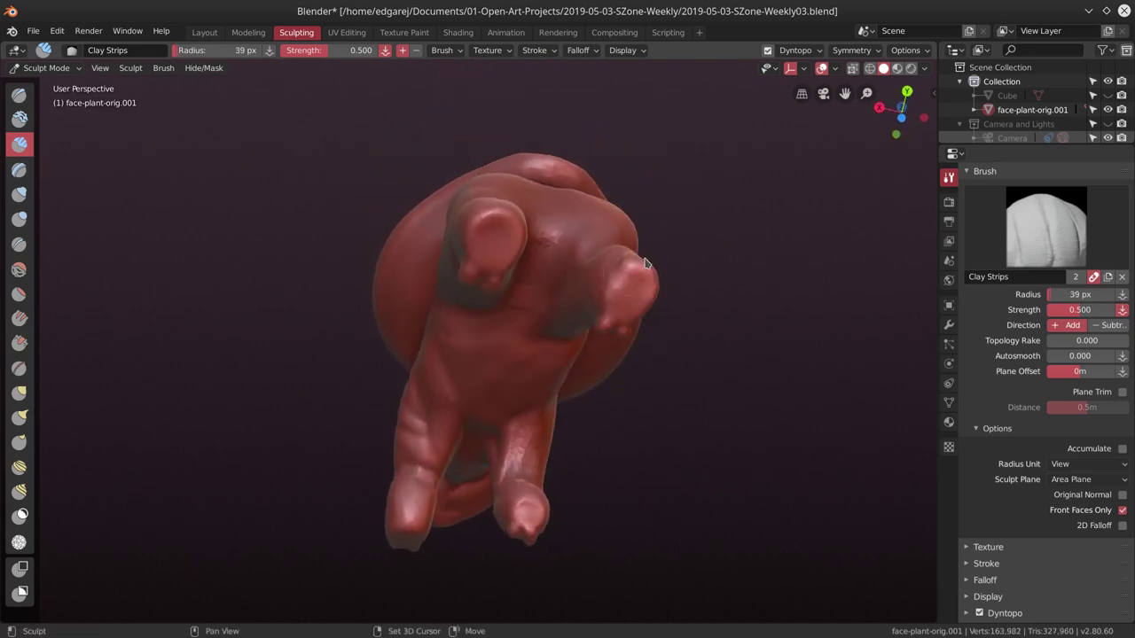
pyautogui.moveTo(620, 337); pyautogui.dragTo(618, 337, button='middle')
pyautogui.moveTo(610, 396); pyautogui.dragTo(599, 389, button='middle')
pyautogui.moveTo(600, 389); pyautogui.dragTo(596, 387)
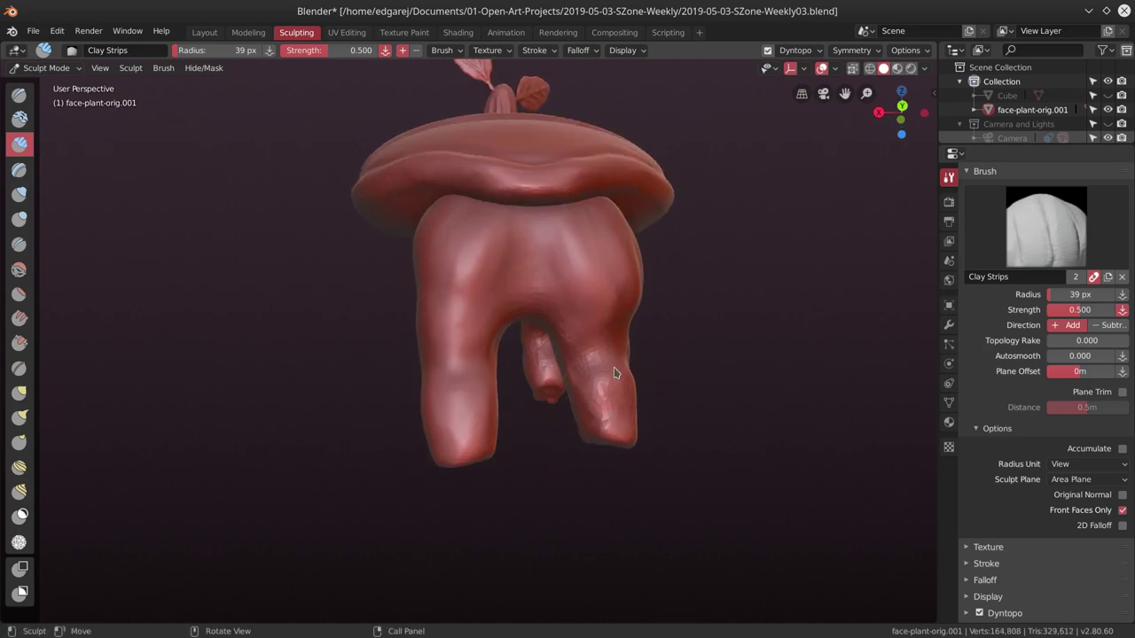
pyautogui.moveTo(596, 388); pyautogui.dragTo(592, 386, button='middle')
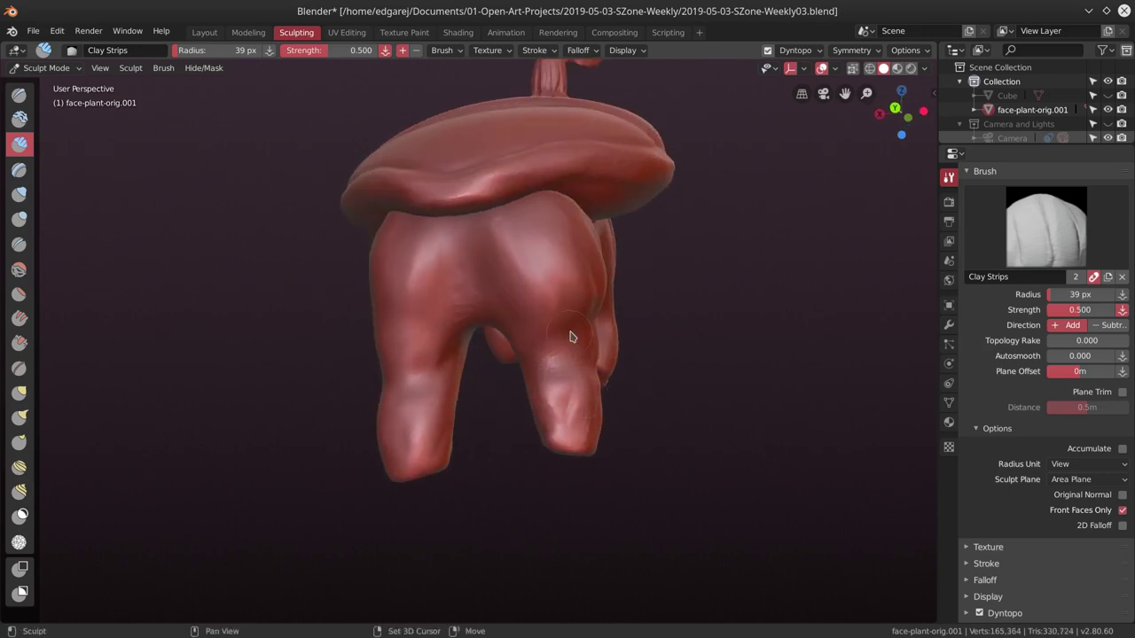
pyautogui.moveTo(550, 361); pyautogui.dragTo(546, 363)
pyautogui.moveTo(547, 363)
pyautogui.mouseDown(button='middle')
pyautogui.moveTo(558, 278)
pyautogui.moveTo(420, 315)
pyautogui.mouseUp(button='middle')
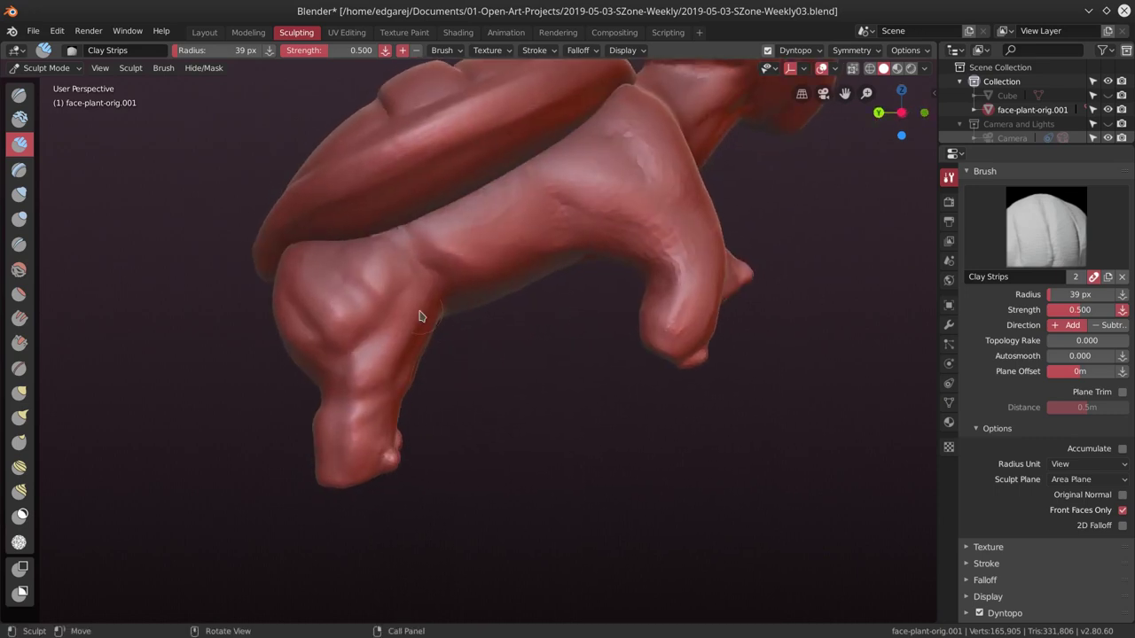
pyautogui.click(33, 30)
# Save the file and add small clay strokes to the body.
pyautogui.click(58, 145)
pyautogui.scroll(-5, 582, 349)
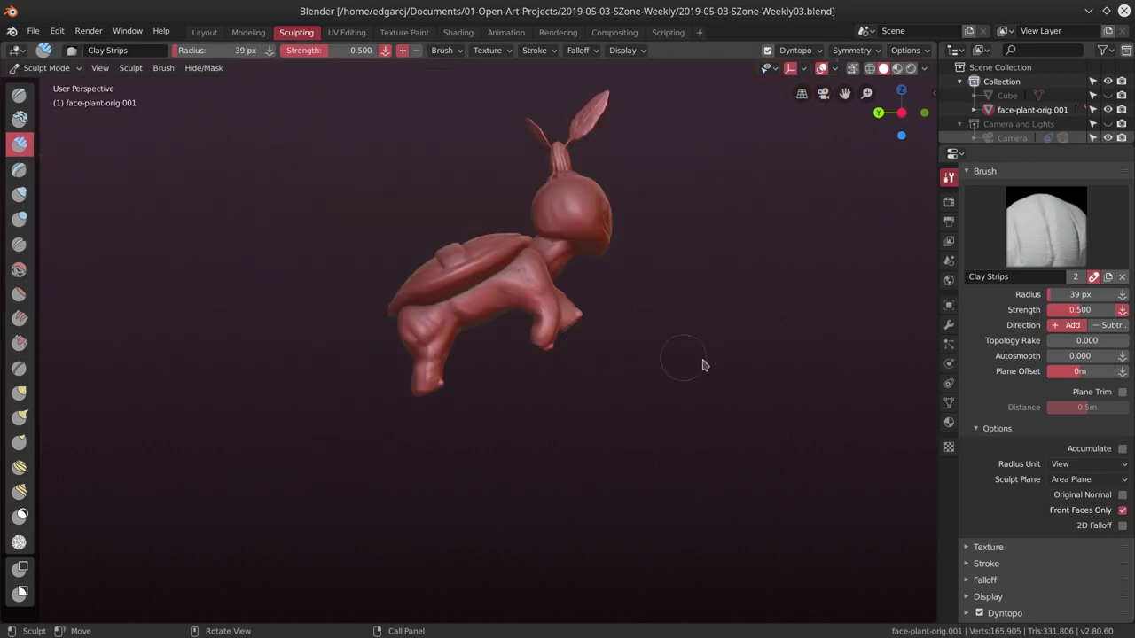
pyautogui.moveTo(700, 292)
pyautogui.mouseDown(button='middle')
pyautogui.moveTo(626, 380)
pyautogui.moveTo(476, 299)
pyautogui.moveTo(556, 383)
pyautogui.moveTo(726, 296)
pyautogui.moveTo(724, 370)
pyautogui.mouseUp(button='middle')
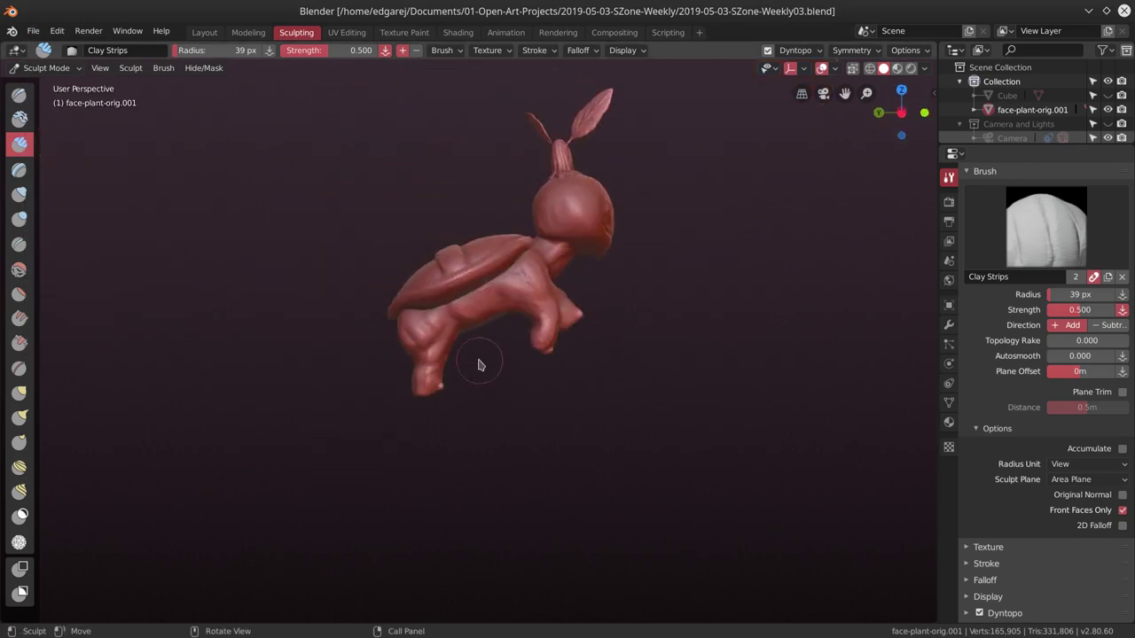
pyautogui.scroll(3, 471, 360)
pyautogui.moveTo(471, 360)
pyautogui.mouseDown(button='middle')
pyautogui.moveTo(481, 375)
pyautogui.moveTo(409, 363)
pyautogui.moveTo(509, 337)
pyautogui.moveTo(494, 273)
pyautogui.moveTo(525, 373)
pyautogui.mouseUp(button='middle')
pyautogui.moveTo(523, 346); pyautogui.dragTo(529, 358, button='middle')
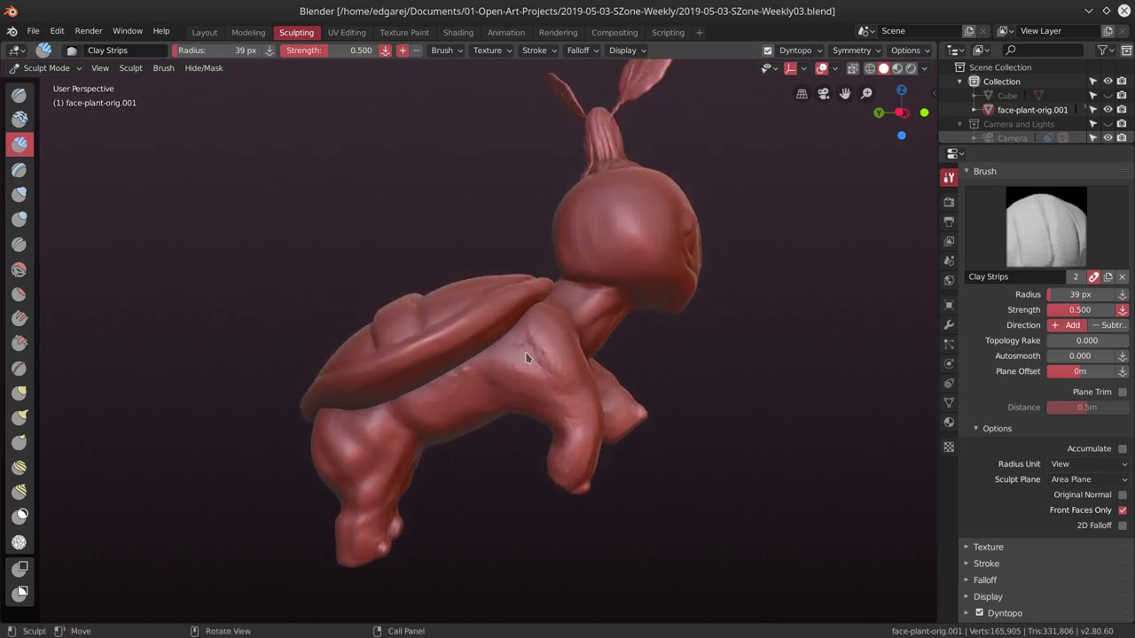
pyautogui.moveTo(529, 357); pyautogui.dragTo(517, 357)
pyautogui.moveTo(517, 357)
pyautogui.mouseDown(button='middle')
pyautogui.moveTo(510, 382)
pyautogui.moveTo(549, 332)
pyautogui.moveTo(493, 350)
pyautogui.mouseUp(button='middle')
# Add clay strokes to the shoulder and a clay strip along the body's side.
pyautogui.moveTo(492, 350); pyautogui.dragTo(496, 359)
pyautogui.moveTo(497, 359); pyautogui.dragTo(499, 326, button='middle')
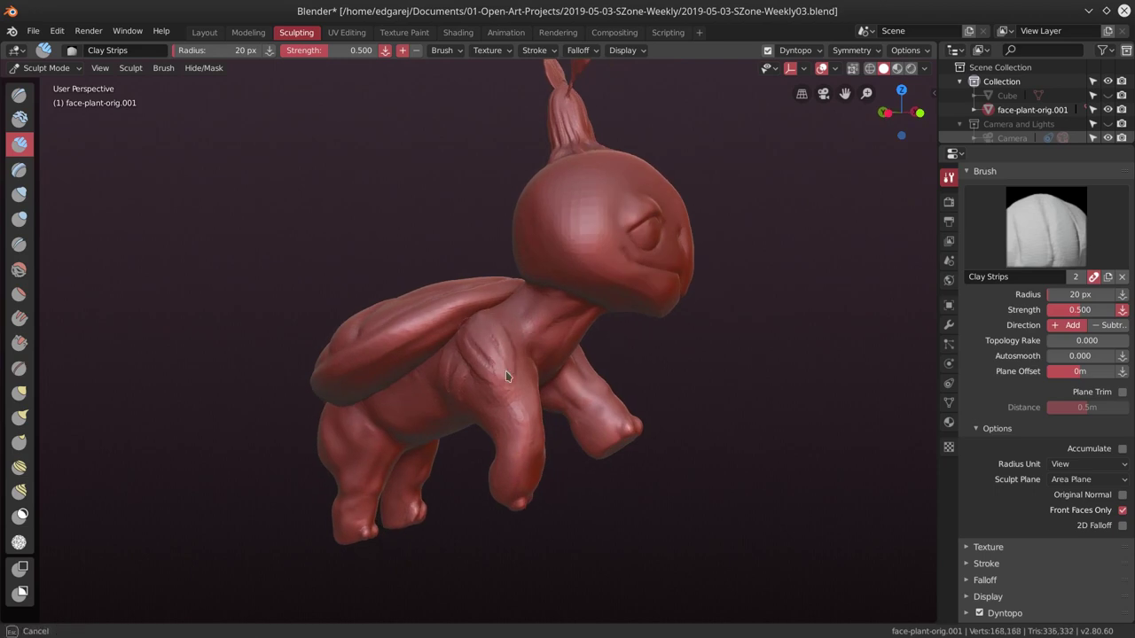
pyautogui.moveTo(506, 376); pyautogui.dragTo(488, 363, button='middle')
pyautogui.moveTo(487, 363); pyautogui.dragTo(485, 361)
pyautogui.moveTo(470, 344)
pyautogui.mouseDown(button='middle')
pyautogui.moveTo(558, 337)
pyautogui.moveTo(560, 304)
pyautogui.moveTo(572, 301)
pyautogui.moveTo(523, 322)
pyautogui.moveTo(522, 371)
pyautogui.moveTo(534, 324)
pyautogui.mouseUp(button='middle')
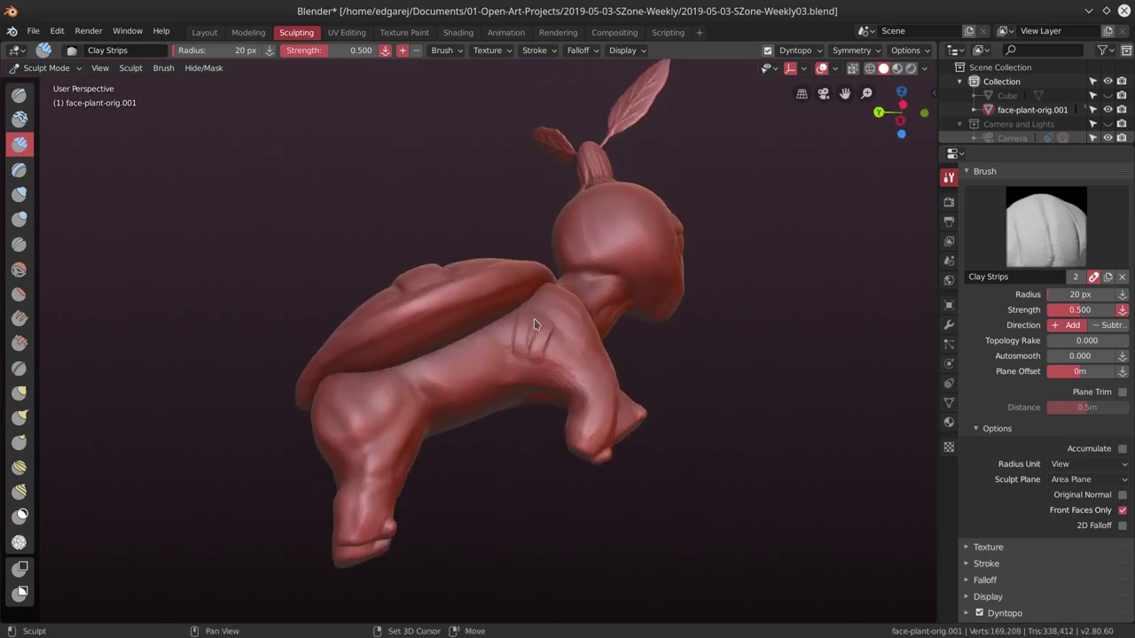
pyautogui.moveTo(488, 386)
pyautogui.mouseDown(button='middle')
pyautogui.moveTo(521, 368)
pyautogui.moveTo(443, 447)
pyautogui.moveTo(427, 447)
pyautogui.mouseUp(button='middle')
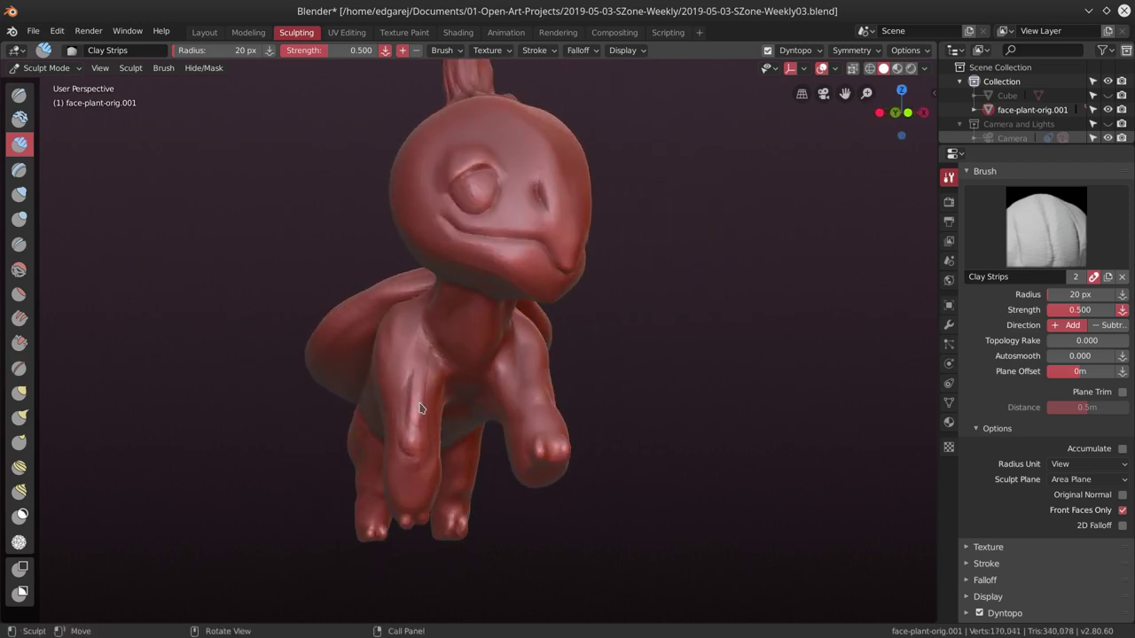
pyautogui.moveTo(461, 372); pyautogui.dragTo(536, 359, button='middle')
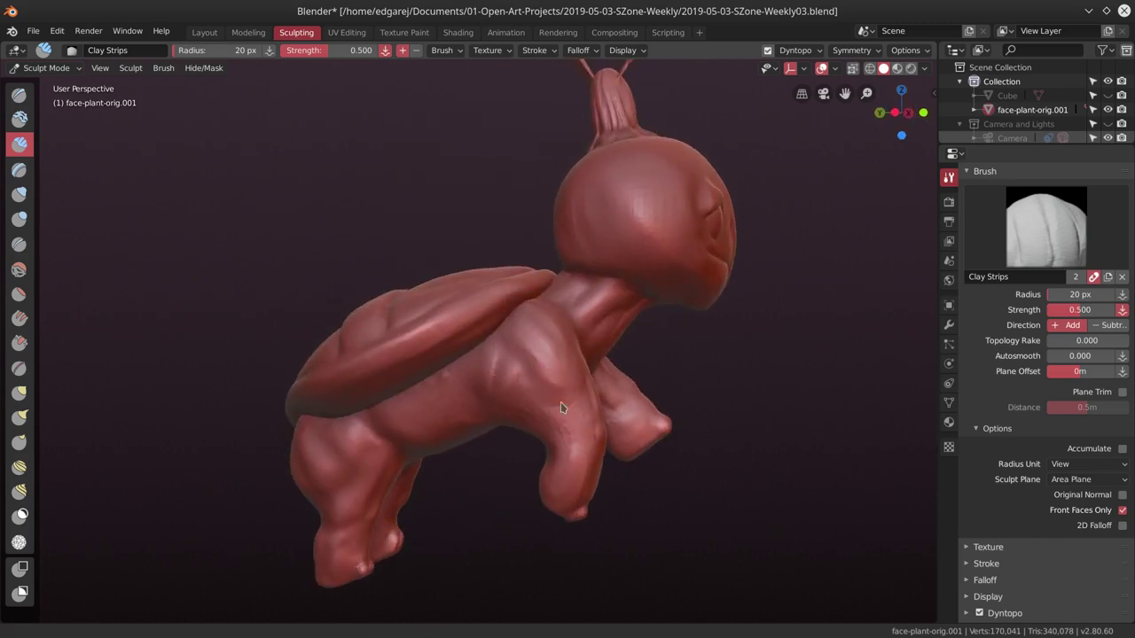
pyautogui.moveTo(560, 406); pyautogui.dragTo(563, 397, button='middle')
pyautogui.moveTo(546, 392); pyautogui.dragTo(597, 424)
pyautogui.moveTo(556, 392); pyautogui.dragTo(576, 404)
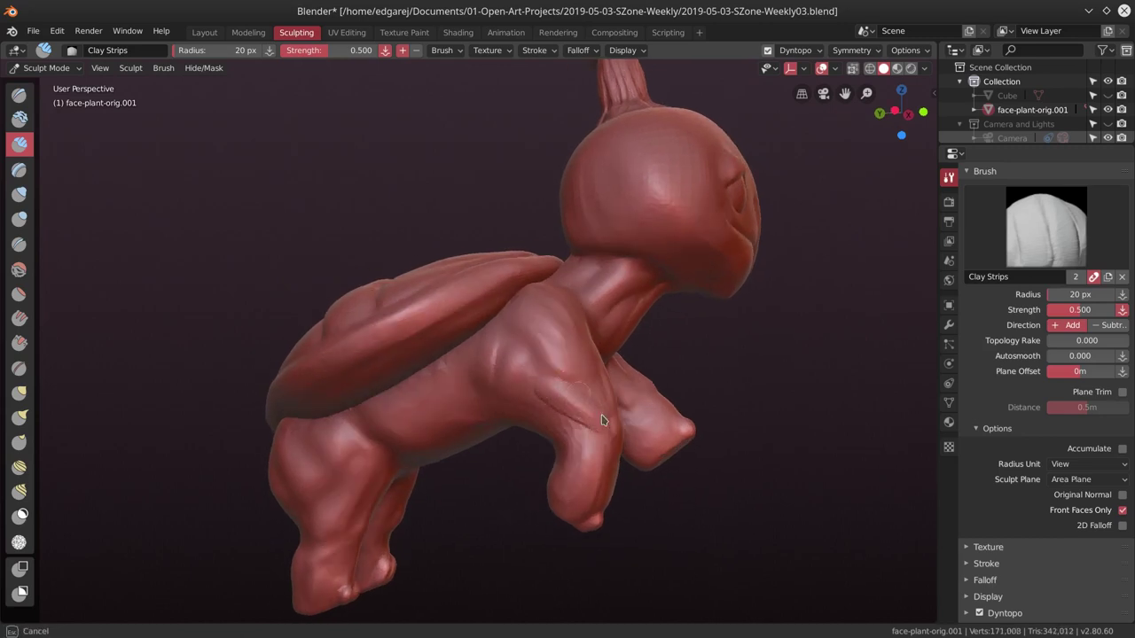
pyautogui.moveTo(544, 392)
pyautogui.mouseDown(button='middle')
pyautogui.moveTo(520, 376)
pyautogui.moveTo(616, 423)
pyautogui.moveTo(654, 311)
pyautogui.moveTo(575, 461)
pyautogui.moveTo(603, 453)
pyautogui.moveTo(470, 496)
pyautogui.mouseUp(button='middle')
# Add a clay stroke on the underside legs and sculpt a clay fold onto the creature's arm.
pyautogui.moveTo(470, 496); pyautogui.dragTo(485, 490)
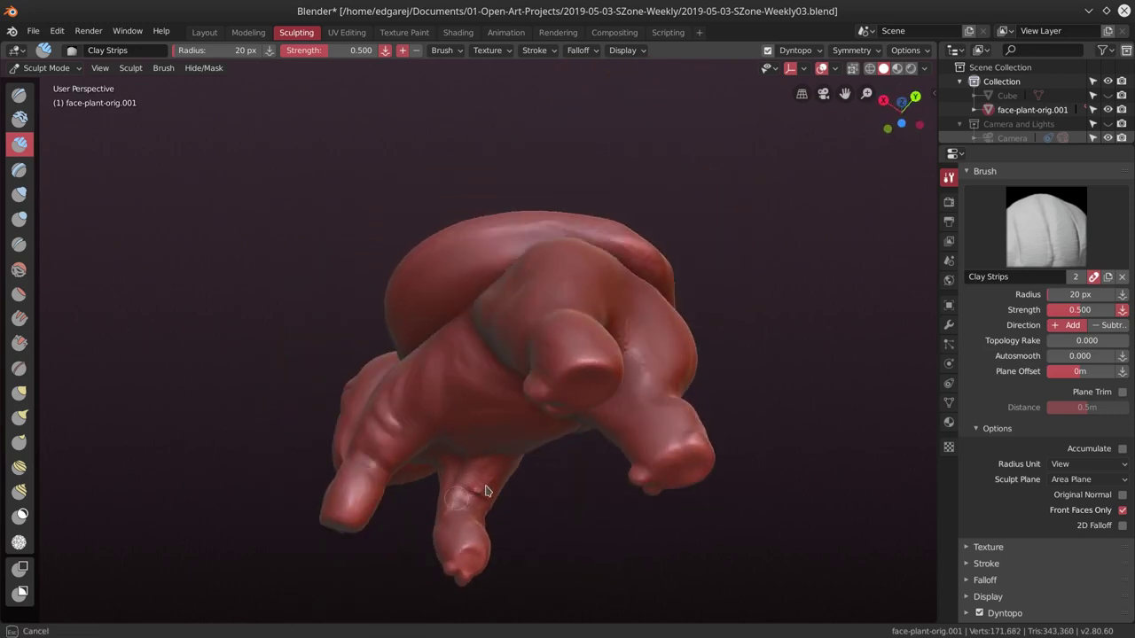
pyautogui.moveTo(478, 496)
pyautogui.mouseDown(button='middle')
pyautogui.moveTo(569, 481)
pyautogui.moveTo(544, 499)
pyautogui.moveTo(598, 412)
pyautogui.moveTo(576, 376)
pyautogui.mouseUp(button='middle')
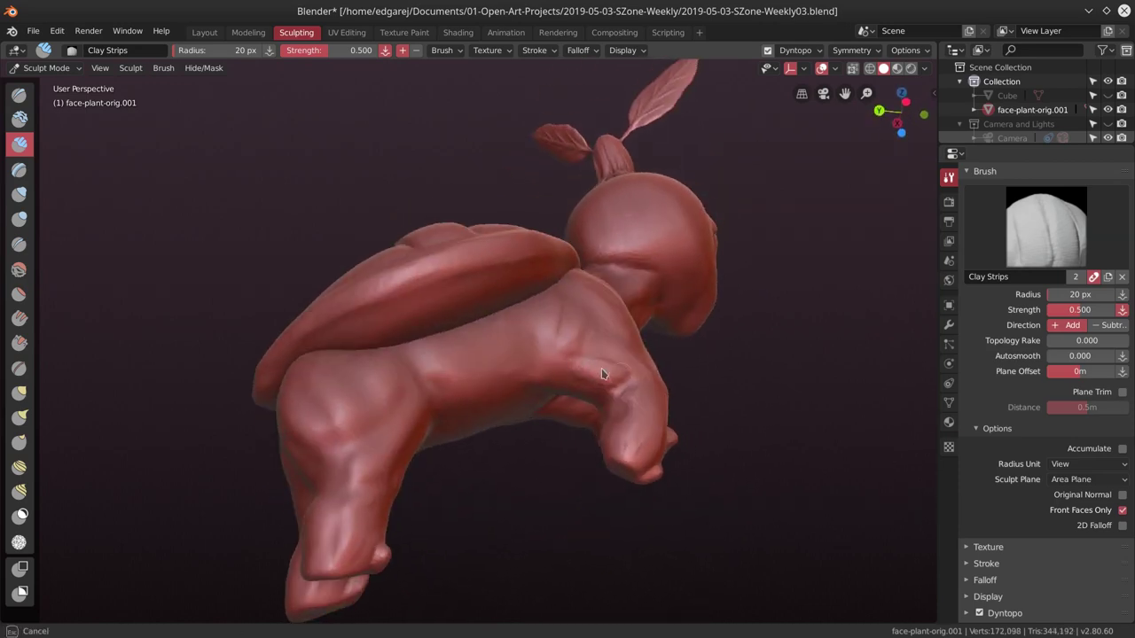
pyautogui.moveTo(644, 395)
pyautogui.mouseDown(button='middle')
pyautogui.moveTo(584, 400)
pyautogui.moveTo(588, 371)
pyautogui.moveTo(660, 416)
pyautogui.moveTo(618, 482)
pyautogui.moveTo(595, 487)
pyautogui.mouseUp(button='middle')
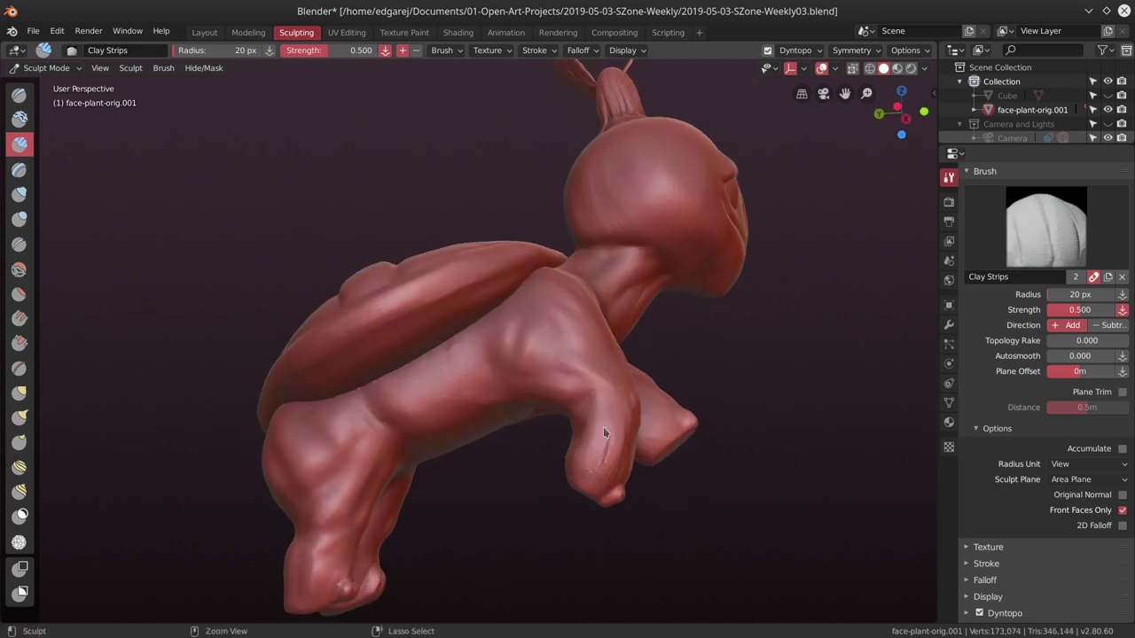
pyautogui.moveTo(610, 448); pyautogui.dragTo(474, 422, button='middle')
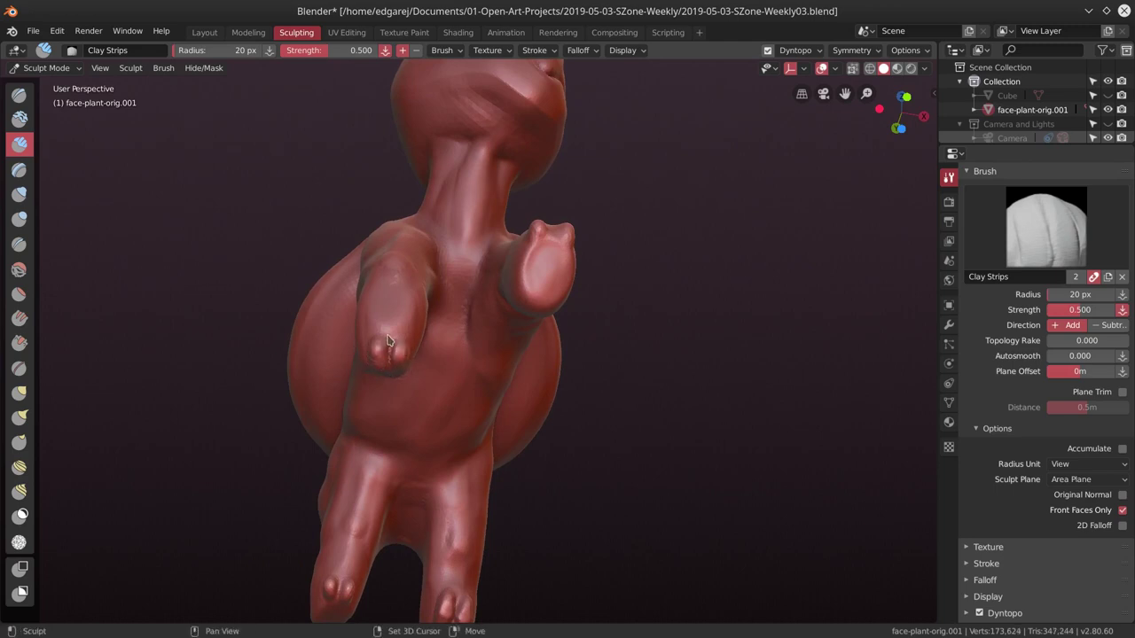
pyautogui.moveTo(387, 339)
pyautogui.mouseDown(button='middle')
pyautogui.moveTo(297, 432)
pyautogui.moveTo(359, 457)
pyautogui.moveTo(362, 429)
pyautogui.moveTo(349, 423)
pyautogui.moveTo(355, 359)
pyautogui.mouseUp(button='middle')
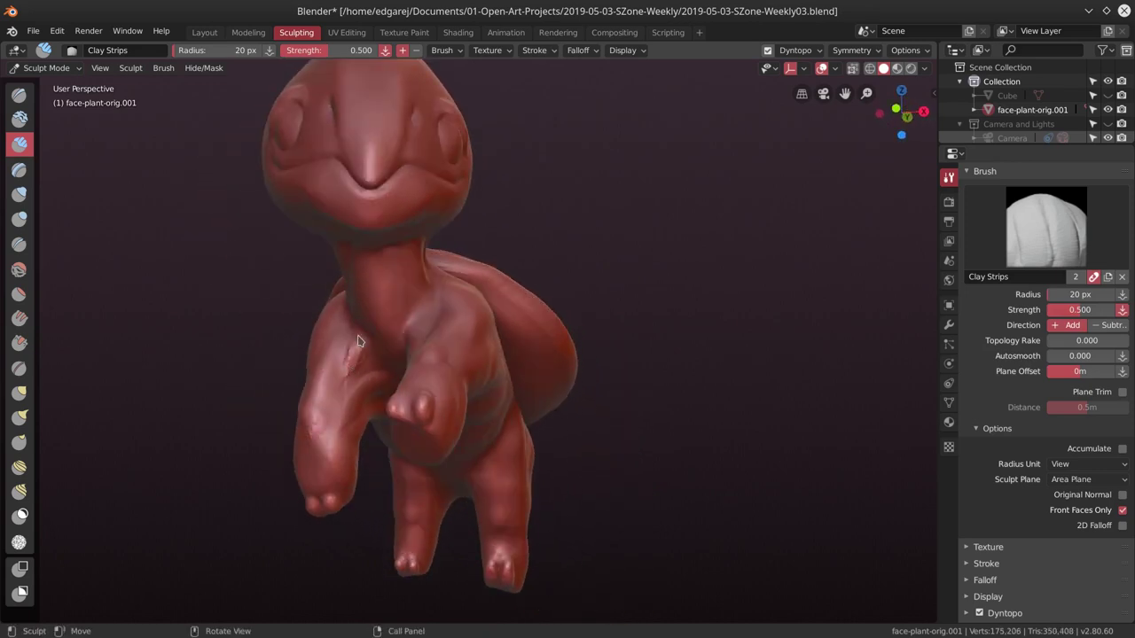
pyautogui.moveTo(359, 340); pyautogui.dragTo(348, 384)
# Build clay folds onto the creature's back and its front leg.
pyautogui.moveTo(346, 415)
pyautogui.mouseDown(button='middle')
pyautogui.moveTo(405, 405)
pyautogui.moveTo(519, 443)
pyautogui.mouseUp(button='middle')
pyautogui.scroll(-3, 531, 465)
pyautogui.moveTo(544, 488)
pyautogui.mouseDown(button='middle')
pyautogui.moveTo(600, 447)
pyautogui.moveTo(461, 464)
pyautogui.moveTo(337, 451)
pyautogui.moveTo(549, 451)
pyautogui.moveTo(508, 361)
pyautogui.mouseUp(button='middle')
pyautogui.moveTo(508, 360); pyautogui.dragTo(520, 358)
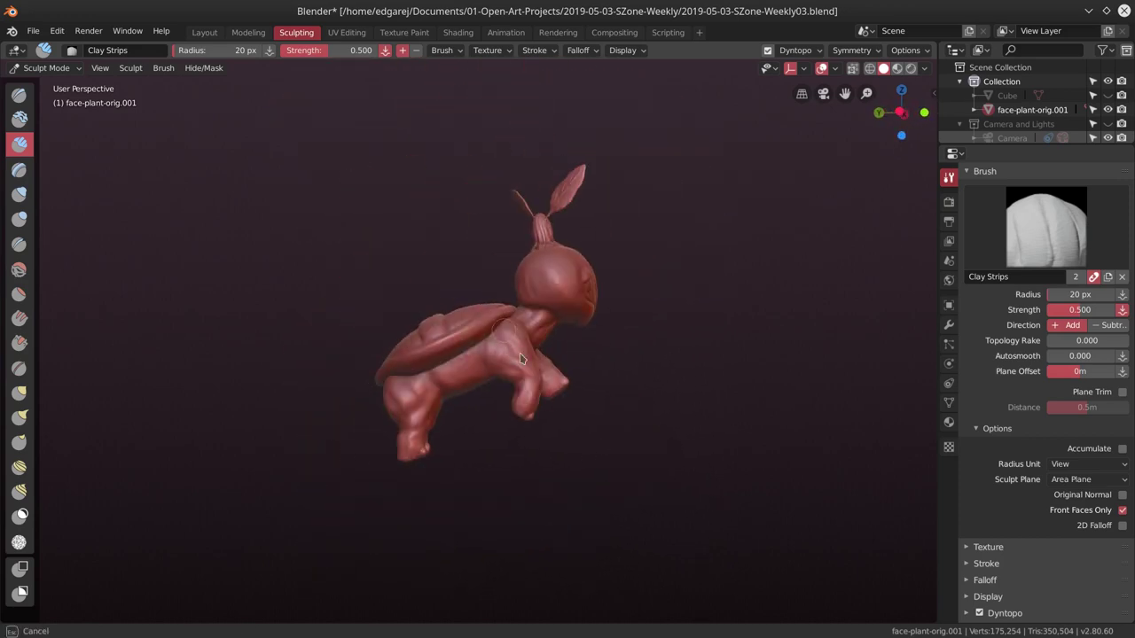
pyautogui.moveTo(521, 357); pyautogui.dragTo(489, 389, button='middle')
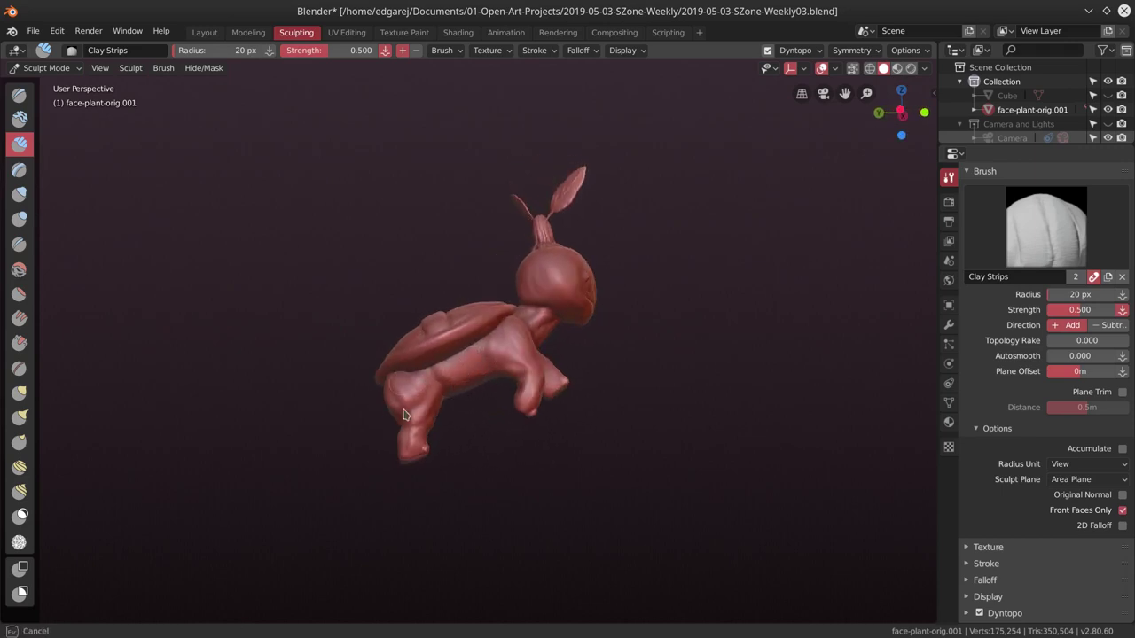
pyautogui.moveTo(409, 397); pyautogui.dragTo(420, 426)
pyautogui.moveTo(420, 426)
pyautogui.mouseDown(button='middle')
pyautogui.moveTo(431, 397)
pyautogui.moveTo(456, 455)
pyautogui.moveTo(544, 463)
pyautogui.moveTo(434, 349)
pyautogui.moveTo(623, 405)
pyautogui.moveTo(509, 416)
pyautogui.mouseUp(button='middle')
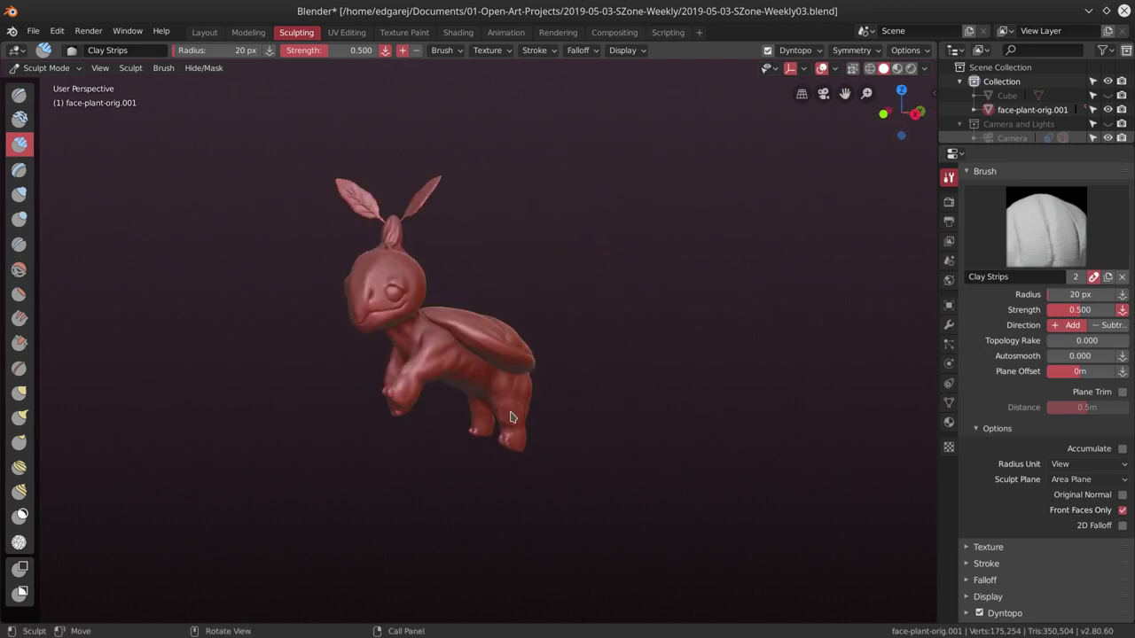
# Save the file and unhide the rock base beneath the creature.
pyautogui.click(32, 30)
pyautogui.click(42, 140)
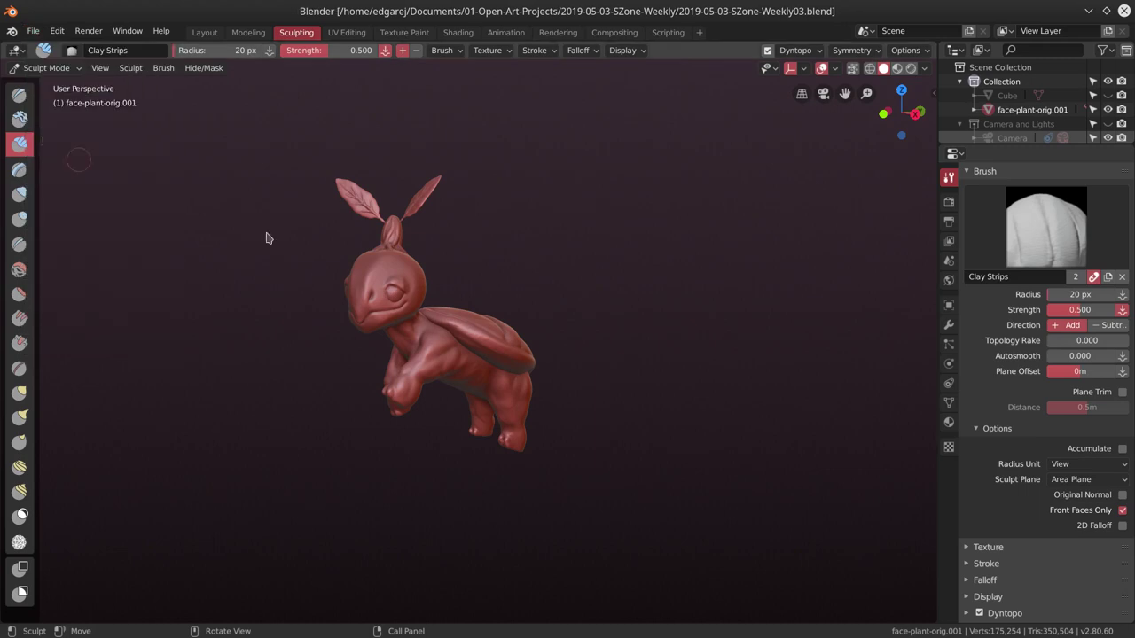
pyautogui.click(1107, 95)
pyautogui.moveTo(697, 455)
pyautogui.mouseDown(button='middle')
pyautogui.moveTo(577, 413)
pyautogui.moveTo(547, 481)
pyautogui.moveTo(572, 413)
pyautogui.moveTo(732, 431)
pyautogui.moveTo(615, 451)
pyautogui.moveTo(818, 428)
pyautogui.mouseUp(button='middle')
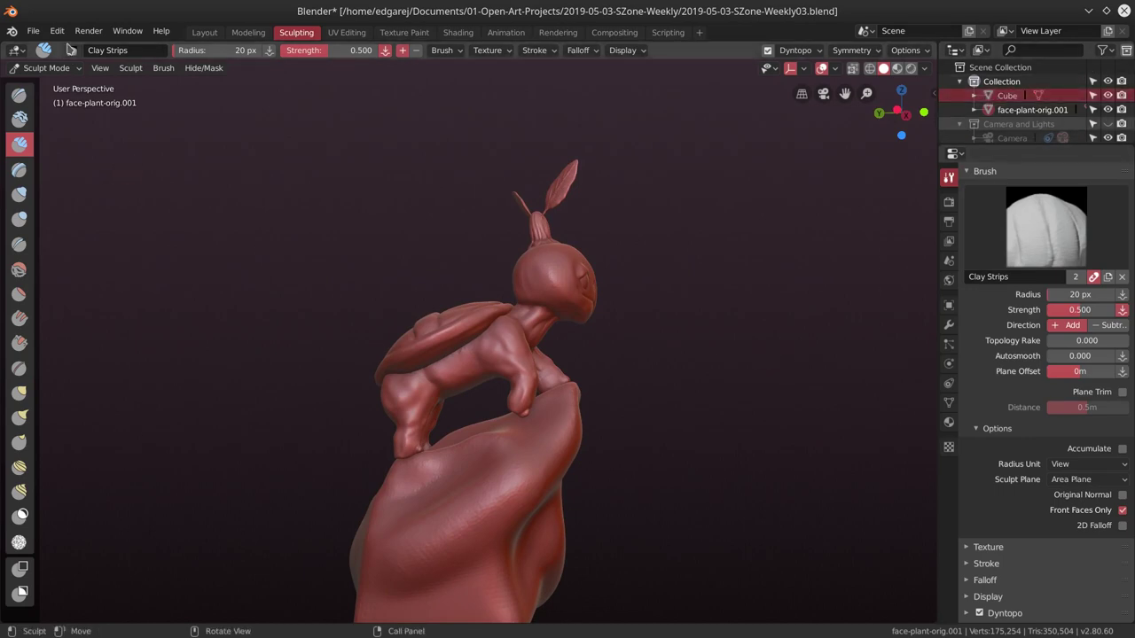
# In Layout, select the rock object Cube, save, and return to Sculpting on it.
pyautogui.click(33, 30)
pyautogui.click(62, 140)
pyautogui.click(205, 33)
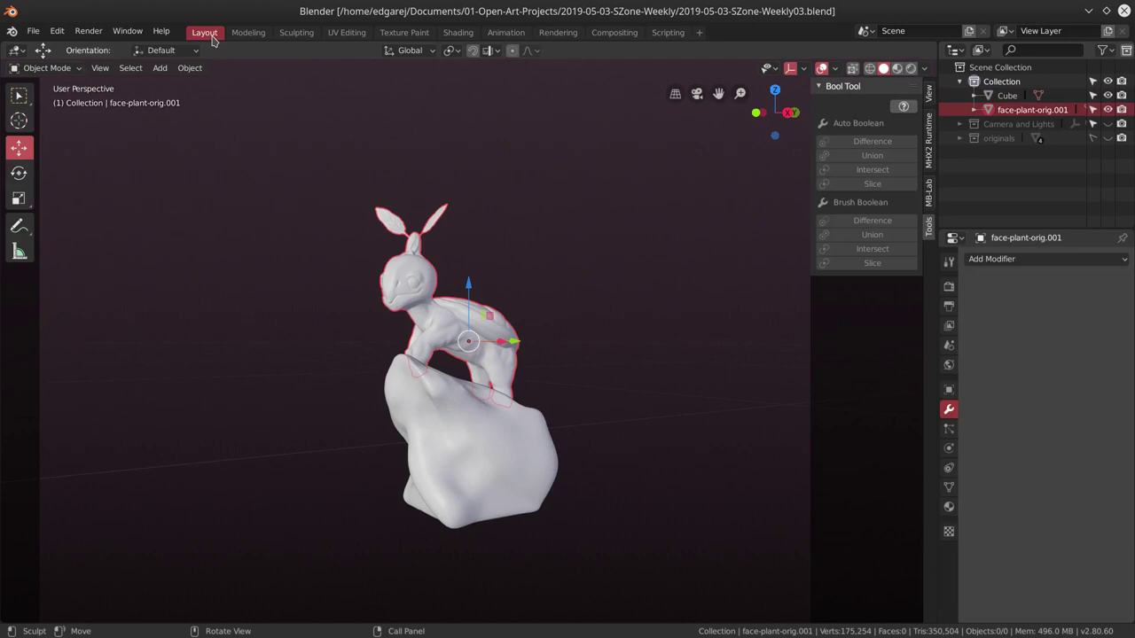
pyautogui.click(1005, 96)
pyautogui.click(33, 30)
pyautogui.click(62, 139)
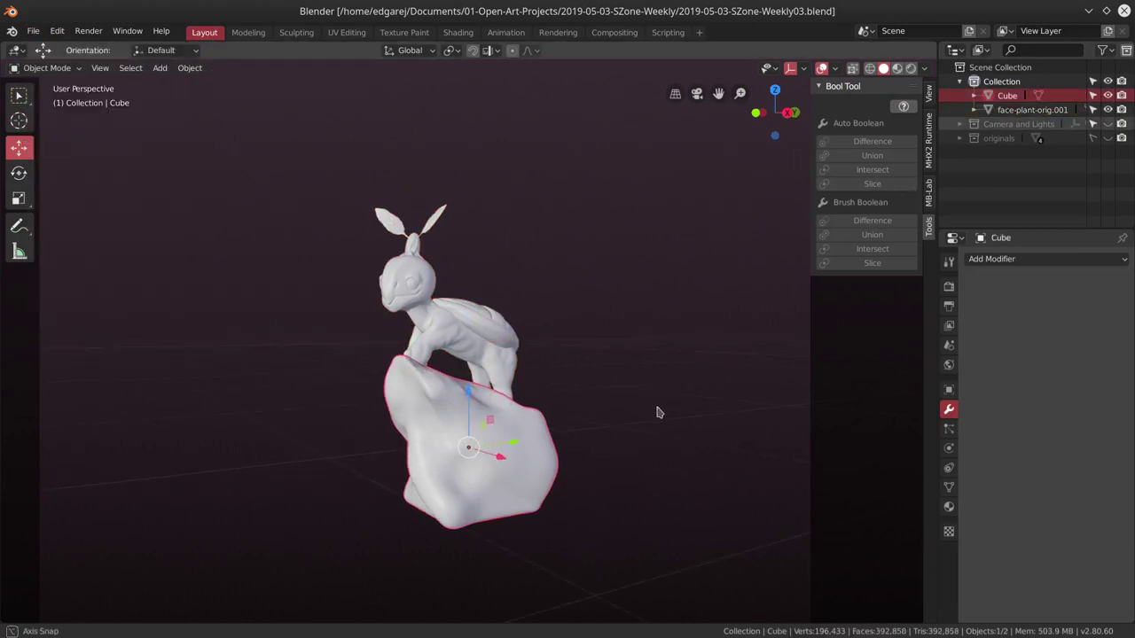
pyautogui.moveTo(659, 412)
pyautogui.mouseDown(button='middle')
pyautogui.moveTo(591, 414)
pyautogui.moveTo(686, 417)
pyautogui.moveTo(607, 399)
pyautogui.moveTo(747, 375)
pyautogui.moveTo(712, 381)
pyautogui.moveTo(749, 340)
pyautogui.moveTo(679, 382)
pyautogui.moveTo(579, 385)
pyautogui.moveTo(615, 378)
pyautogui.moveTo(503, 414)
pyautogui.moveTo(603, 378)
pyautogui.mouseUp(button='middle')
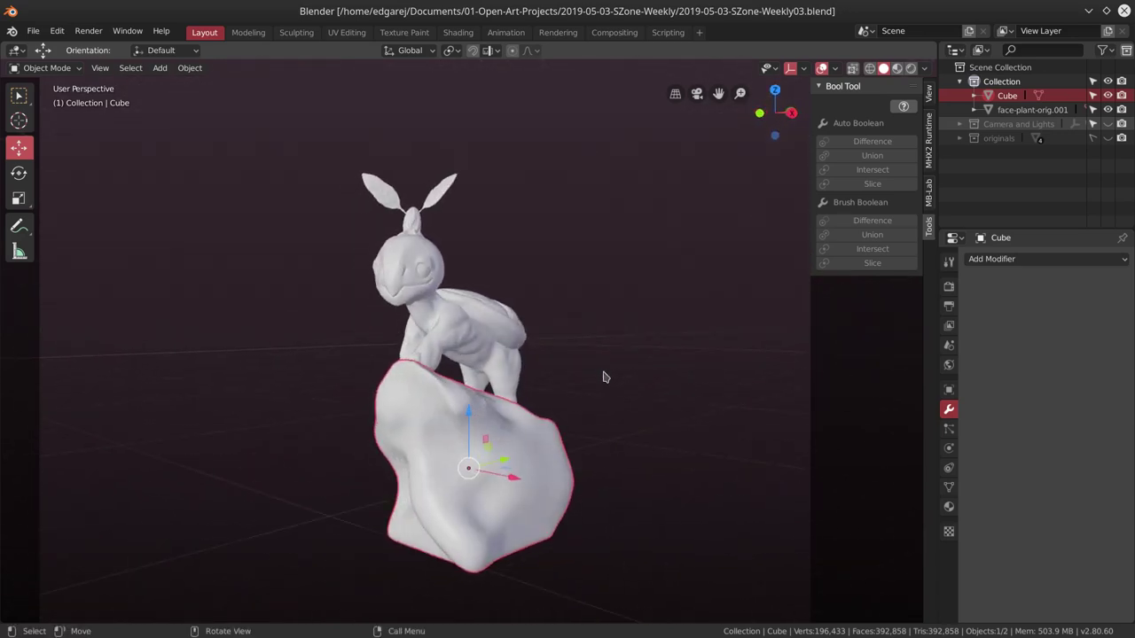
pyautogui.hotkey('ctrl', 'pagedown')
pyautogui.hotkey('ctrl', 'pagedown')
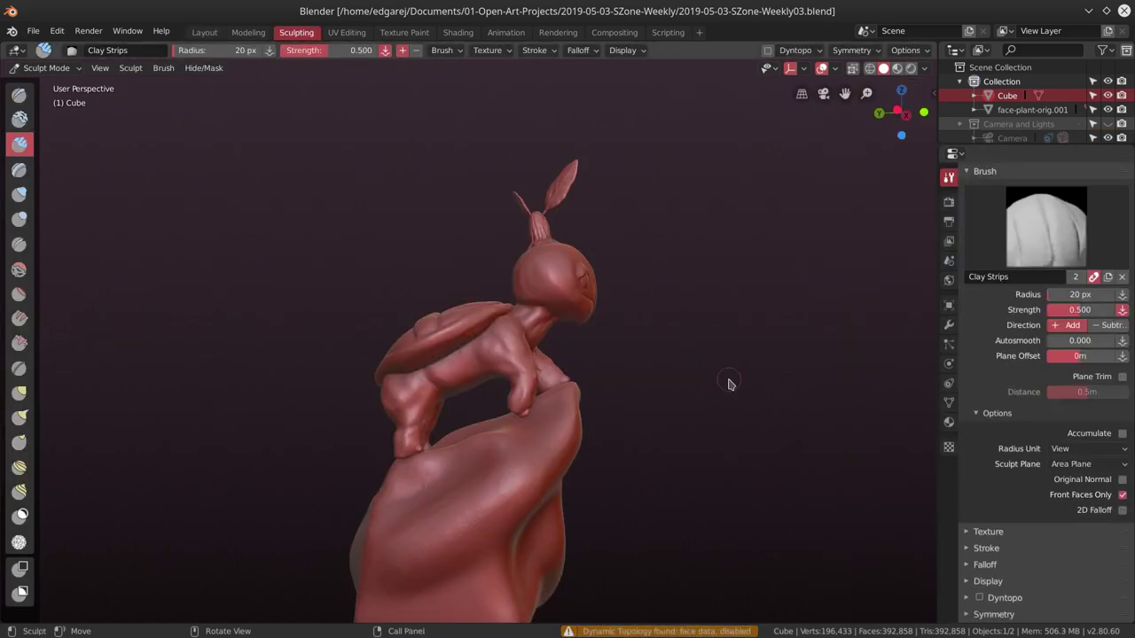
# Enable Dyntopo on the rock and lay first clay strokes with a 35 px brush.
pyautogui.click(767, 50)
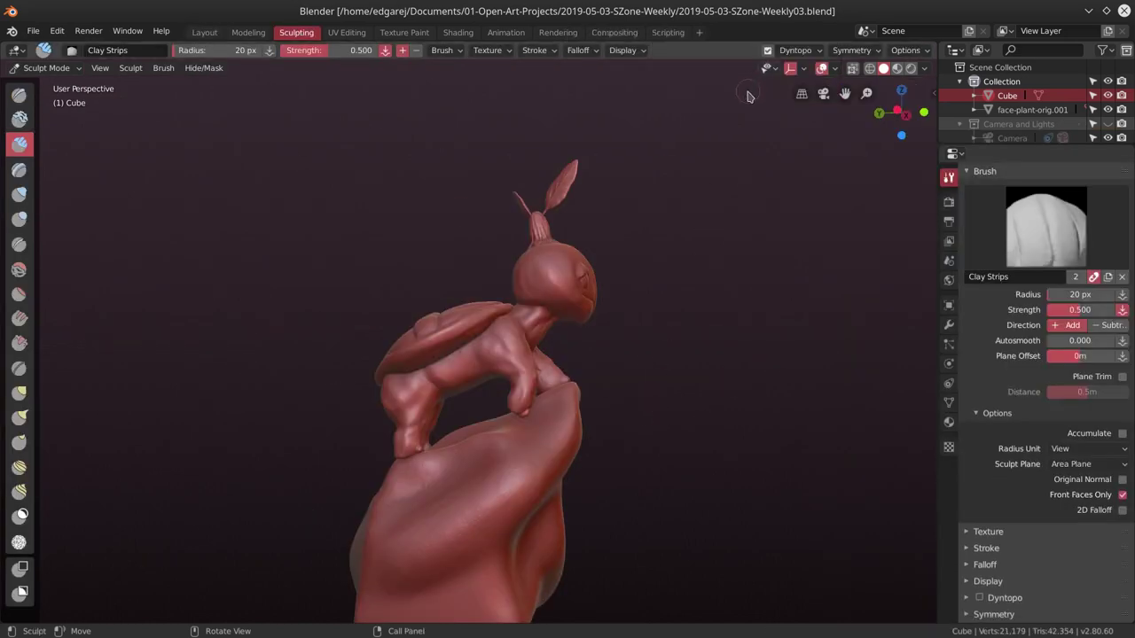
pyautogui.scroll(3, 628, 393)
pyautogui.moveTo(668, 331)
pyautogui.mouseDown(button='middle')
pyautogui.moveTo(688, 377)
pyautogui.moveTo(596, 375)
pyautogui.moveTo(503, 403)
pyautogui.mouseUp(button='middle')
pyautogui.press('f')
pyautogui.click(506, 399)
pyautogui.moveTo(503, 402)
pyautogui.mouseDown()
pyautogui.moveTo(471, 434)
pyautogui.moveTo(445, 437)
pyautogui.moveTo(476, 459)
pyautogui.mouseUp()
pyautogui.moveTo(476, 459); pyautogui.dragTo(562, 430, button='middle')
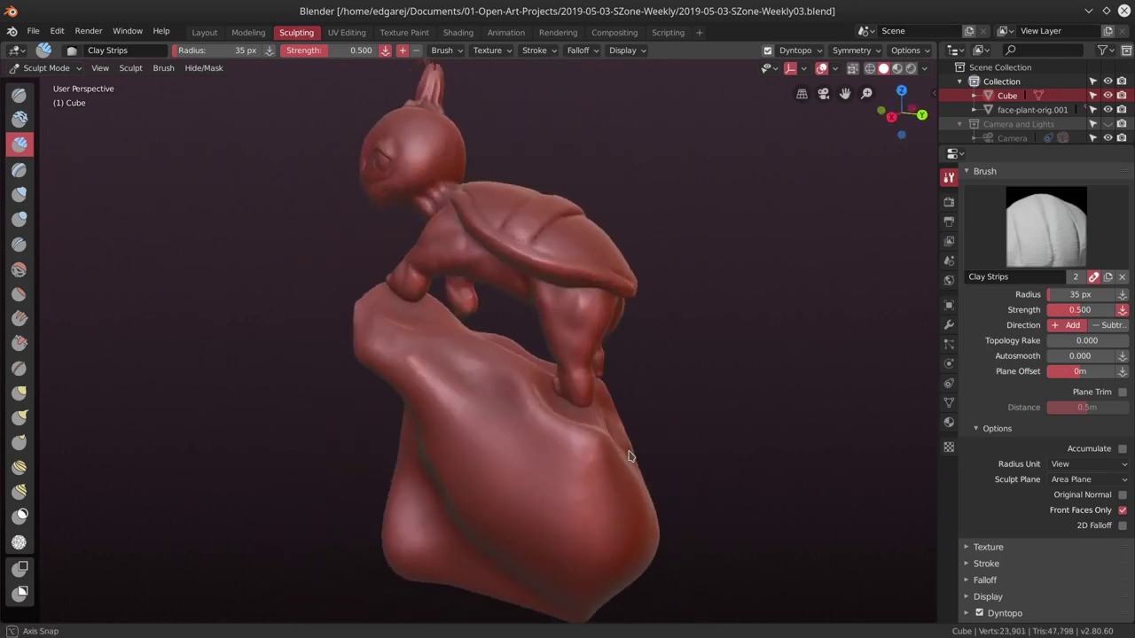
pyautogui.moveTo(562, 430)
pyautogui.mouseDown()
pyautogui.moveTo(577, 434)
pyautogui.moveTo(537, 447)
pyautogui.moveTo(550, 451)
pyautogui.moveTo(502, 409)
pyautogui.moveTo(524, 479)
pyautogui.mouseUp()
# Resize the brush to 89 px, then 48 px, and deepen the crease on the rock.
pyautogui.press('f')
pyautogui.click(537, 448)
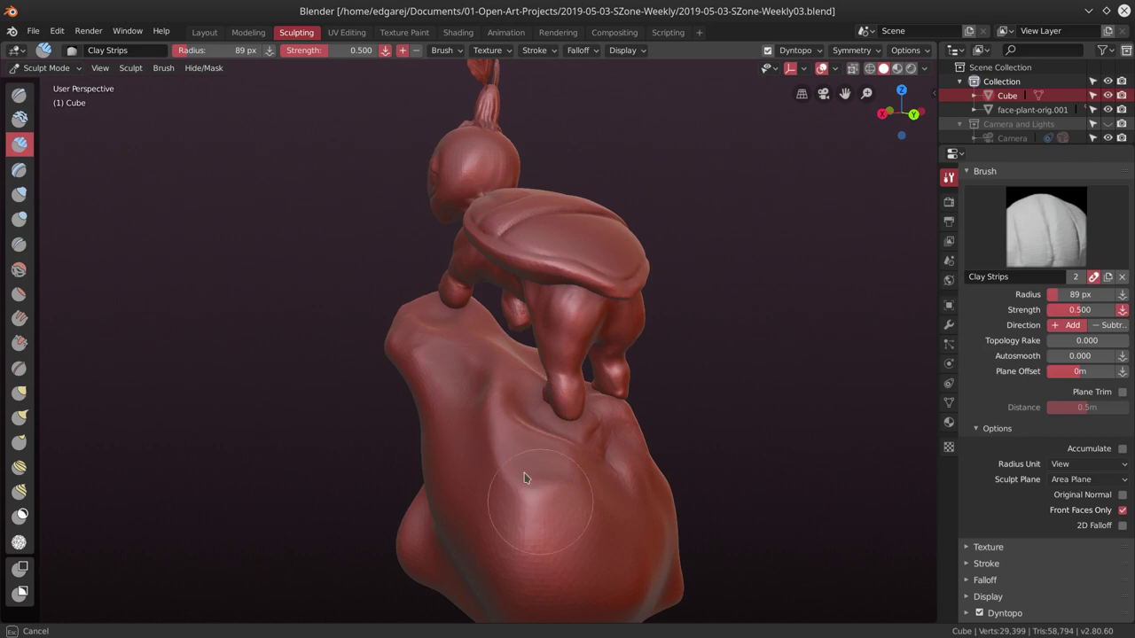
pyautogui.moveTo(547, 461)
pyautogui.mouseDown(button='middle')
pyautogui.moveTo(519, 425)
pyautogui.moveTo(508, 431)
pyautogui.mouseUp(button='middle')
pyautogui.press('f')
pyautogui.click(491, 429)
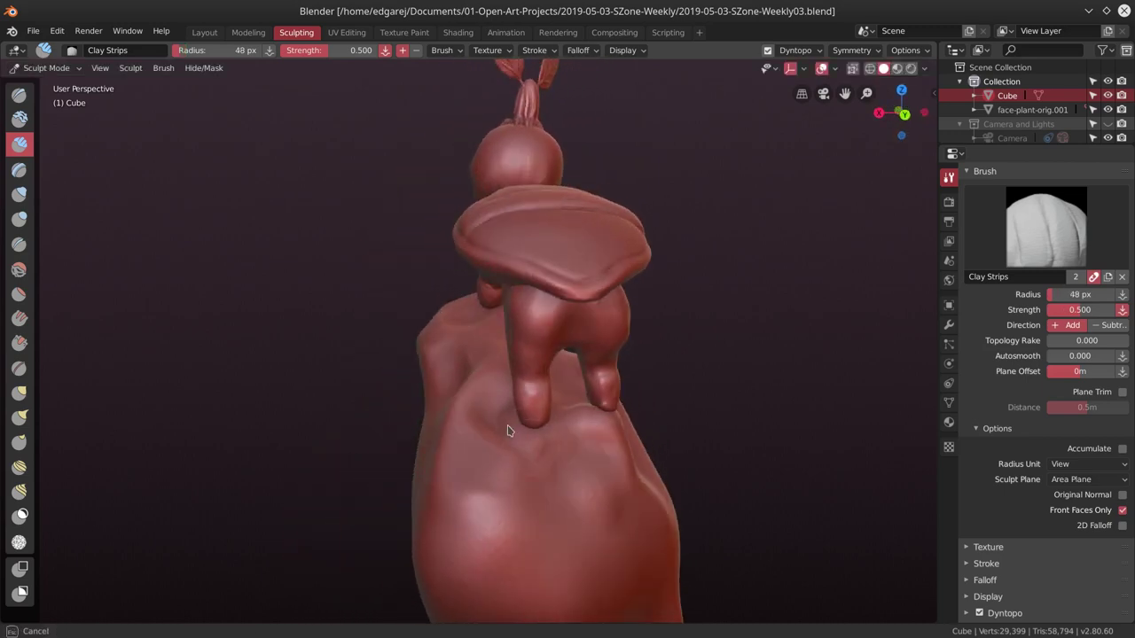
pyautogui.moveTo(521, 451); pyautogui.dragTo(531, 454)
pyautogui.moveTo(565, 433)
pyautogui.mouseDown(button='middle')
pyautogui.moveTo(403, 453)
pyautogui.moveTo(355, 348)
pyautogui.mouseUp(button='middle')
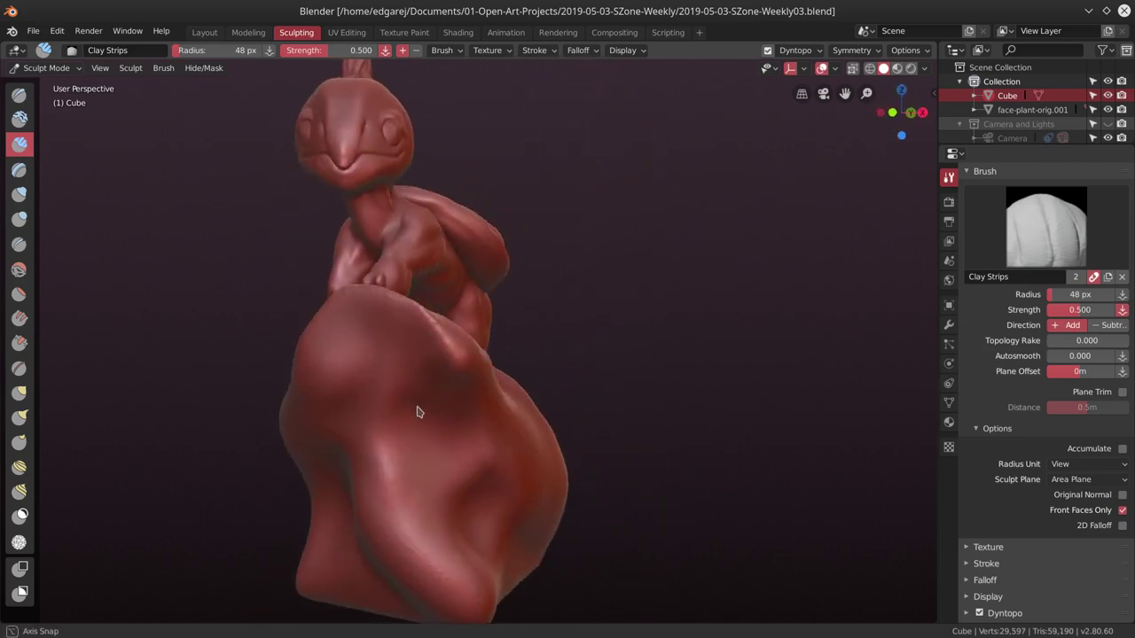
pyautogui.moveTo(355, 347); pyautogui.dragTo(349, 348)
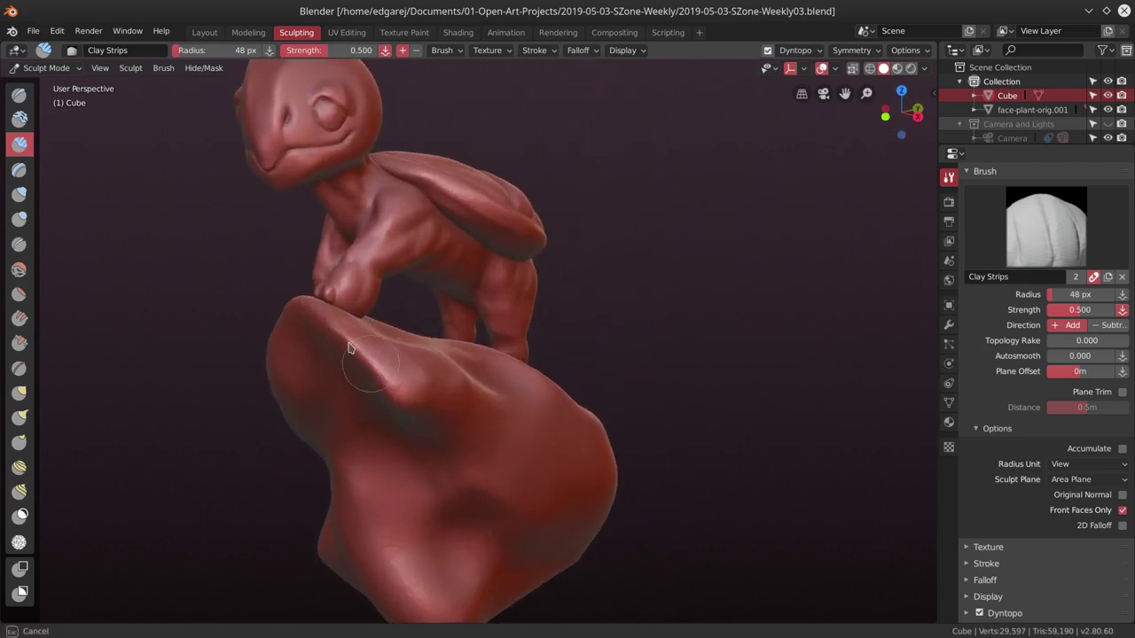
# Reshape the rock's upper ridge with clay marks along it.
pyautogui.moveTo(381, 384); pyautogui.dragTo(340, 351)
pyautogui.moveTo(410, 407); pyautogui.dragTo(393, 465)
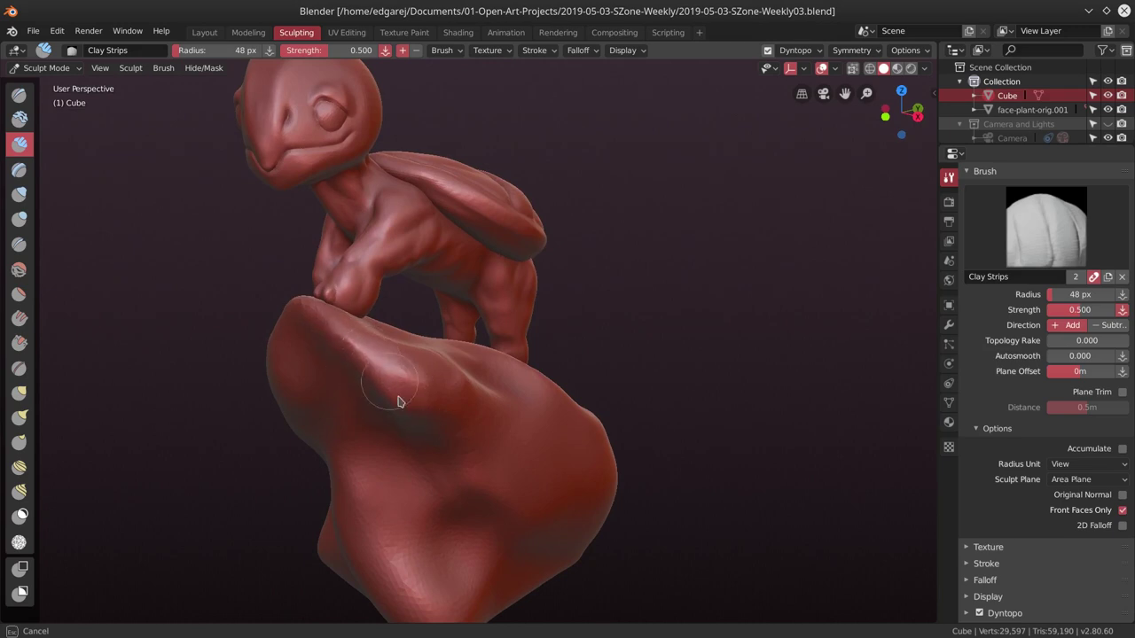
pyautogui.moveTo(393, 465); pyautogui.dragTo(463, 372, button='middle')
pyautogui.moveTo(464, 372); pyautogui.dragTo(498, 352)
pyautogui.scroll(-5, 498, 352)
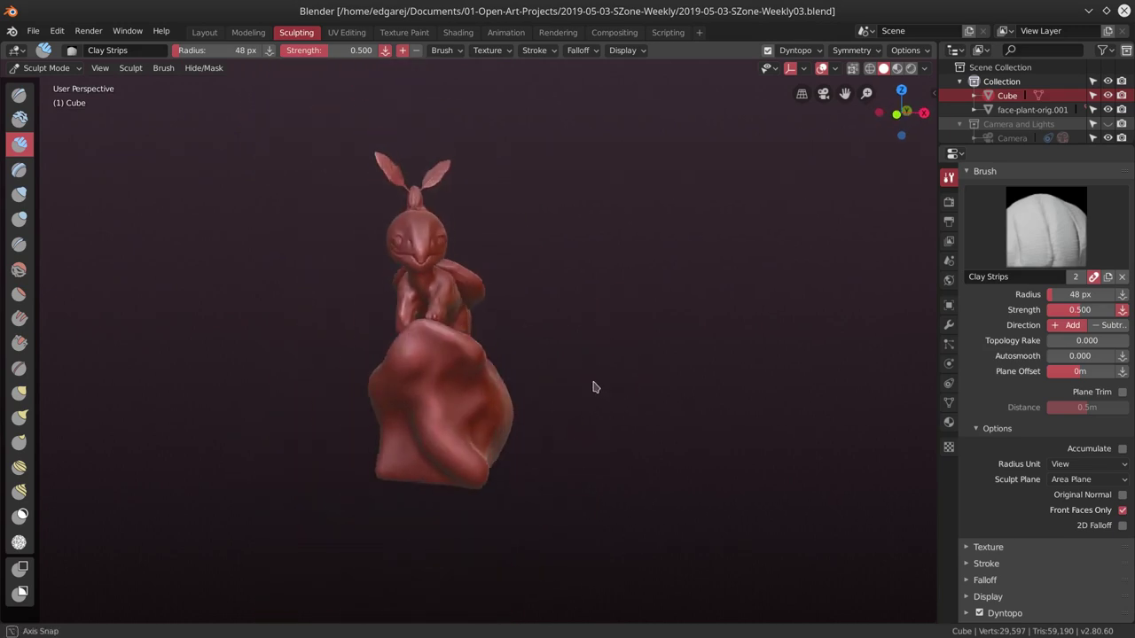
pyautogui.moveTo(593, 385)
pyautogui.mouseDown(button='middle')
pyautogui.moveTo(648, 344)
pyautogui.moveTo(600, 382)
pyautogui.mouseUp(button='middle')
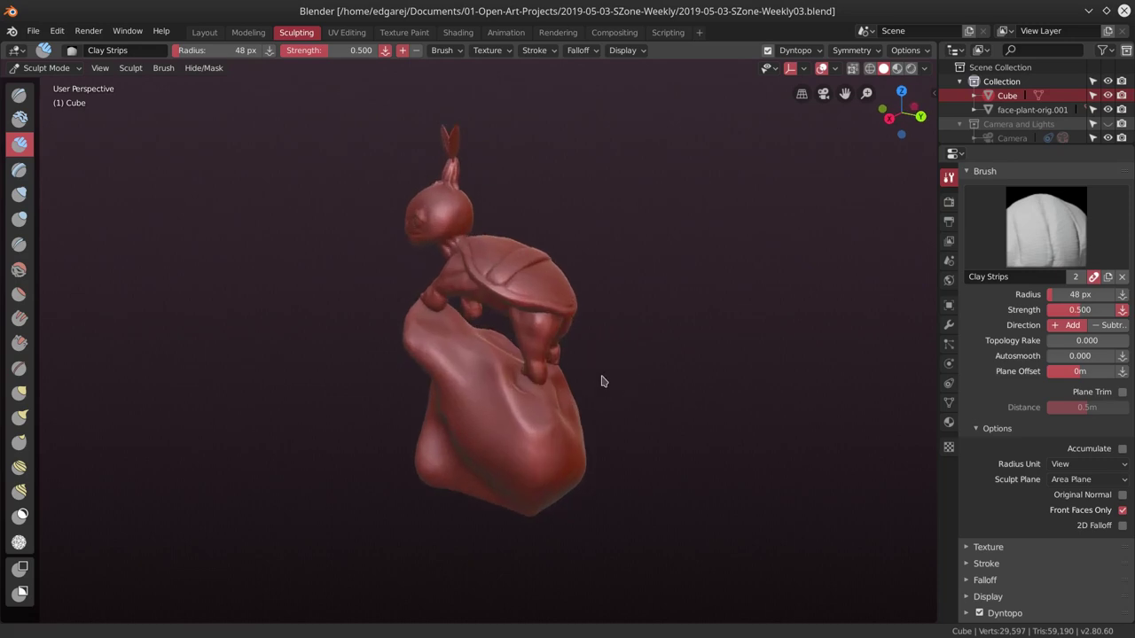
pyautogui.scroll(5, 650, 331)
# Add clay strokes across the rock's lower right and strips near the creature's feet.
pyautogui.moveTo(482, 408)
pyautogui.mouseDown()
pyautogui.moveTo(509, 431)
pyautogui.moveTo(496, 404)
pyautogui.mouseUp()
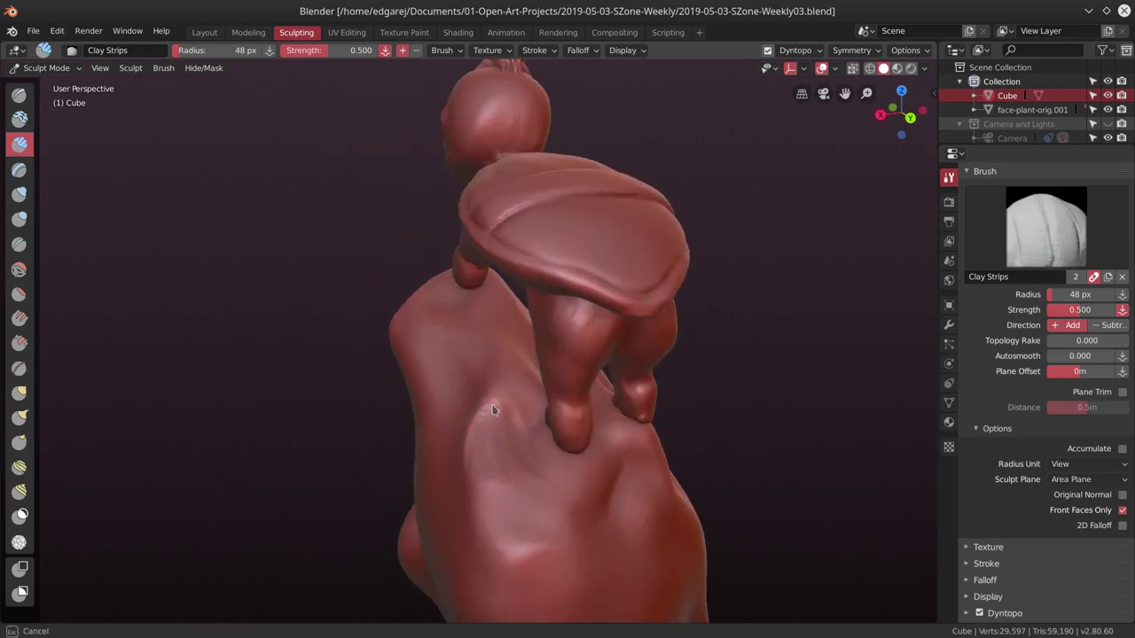
pyautogui.moveTo(496, 403); pyautogui.dragTo(523, 461, button='middle')
pyautogui.moveTo(519, 470)
pyautogui.mouseDown()
pyautogui.moveTo(581, 483)
pyautogui.moveTo(550, 434)
pyautogui.mouseUp()
pyautogui.moveTo(523, 390); pyautogui.dragTo(605, 493)
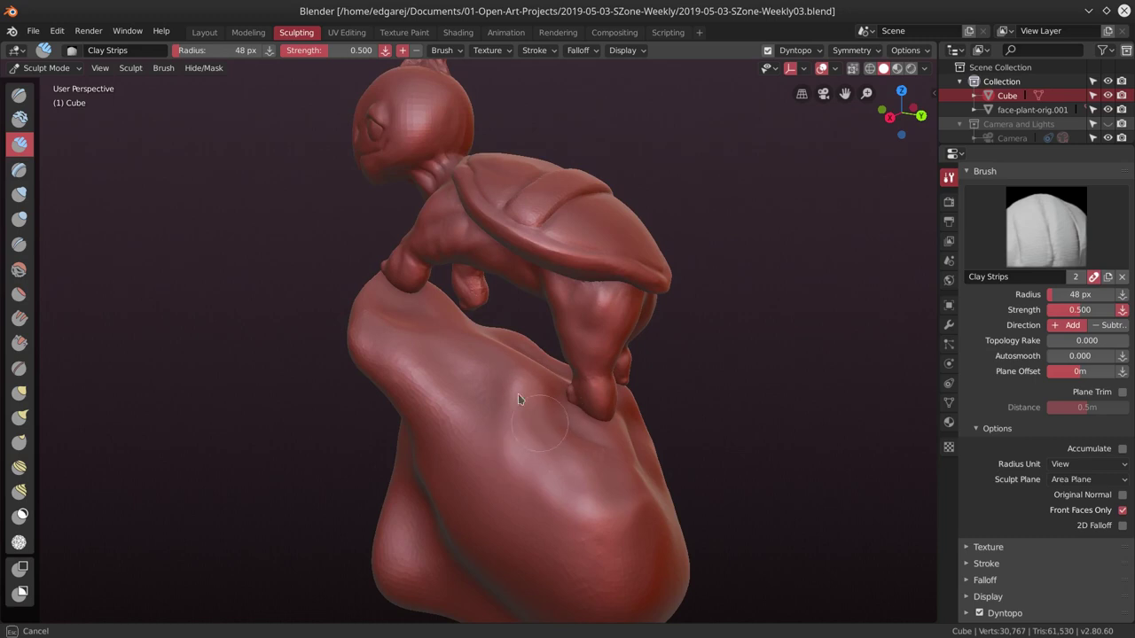
pyautogui.moveTo(619, 534); pyautogui.dragTo(625, 528)
pyautogui.moveTo(625, 528); pyautogui.dragTo(519, 363, button='middle')
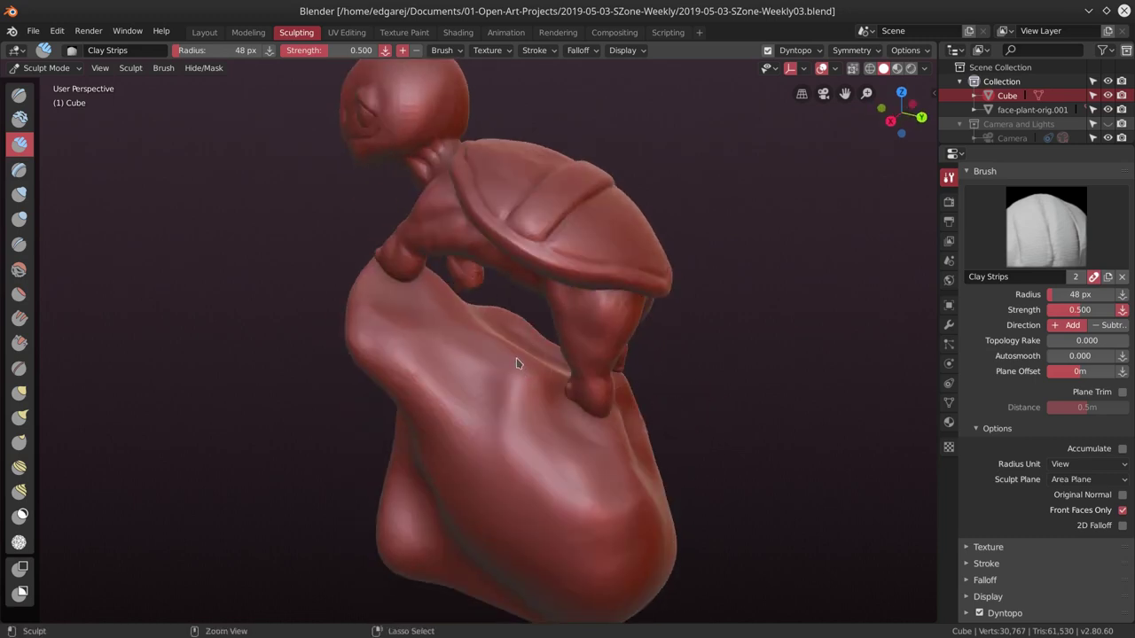
pyautogui.moveTo(506, 364); pyautogui.dragTo(523, 385)
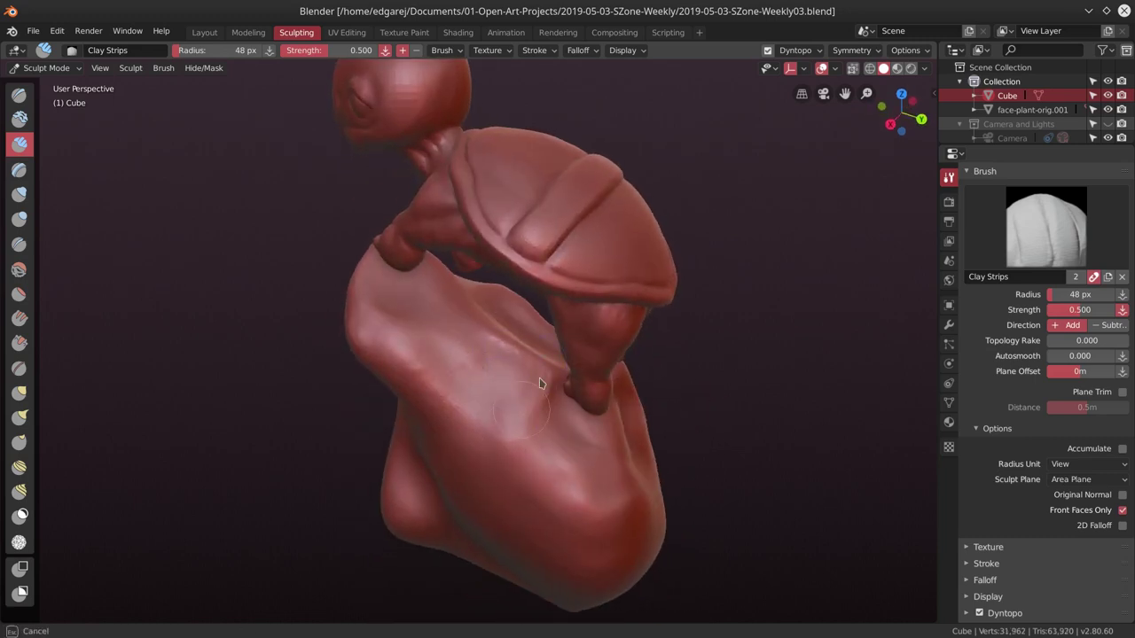
pyautogui.moveTo(514, 450); pyautogui.dragTo(532, 337, button='middle')
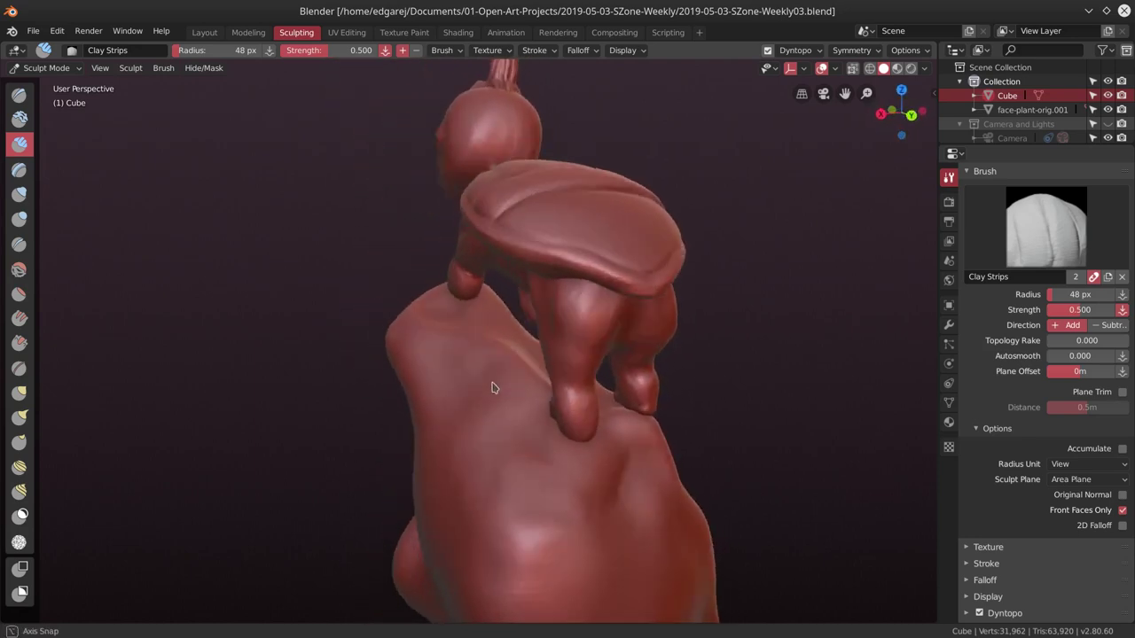
pyautogui.moveTo(537, 335); pyautogui.dragTo(517, 357)
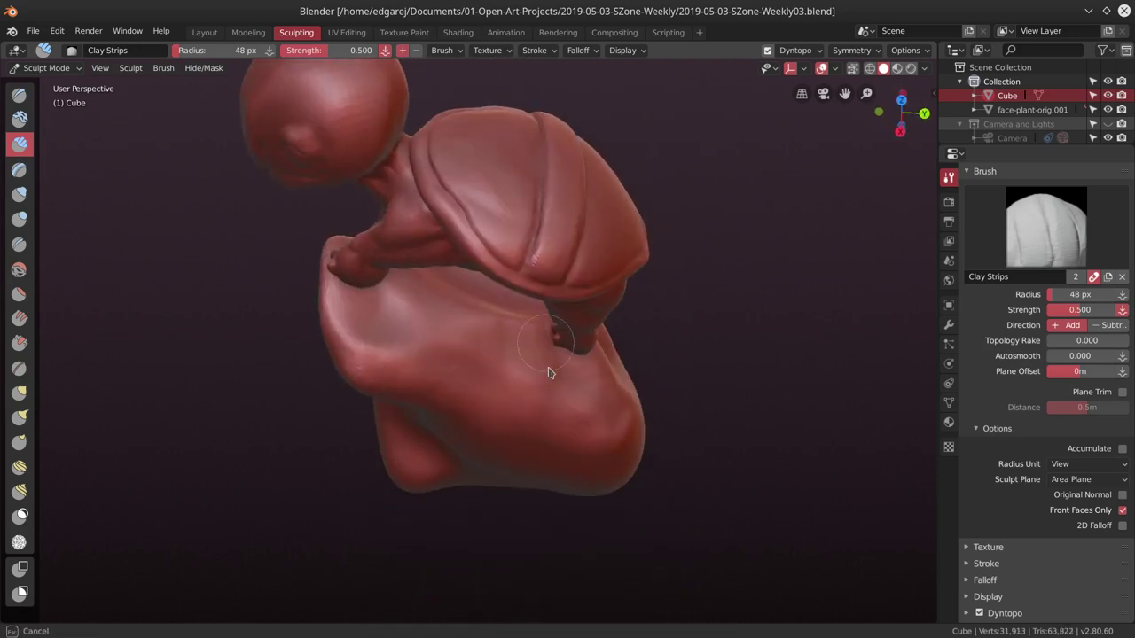
# Save the file, check the Dyntopo settings and expand the brush stroke settings.
pyautogui.moveTo(468, 355)
pyautogui.mouseDown(button='middle')
pyautogui.moveTo(519, 427)
pyautogui.moveTo(611, 362)
pyautogui.mouseUp(button='middle')
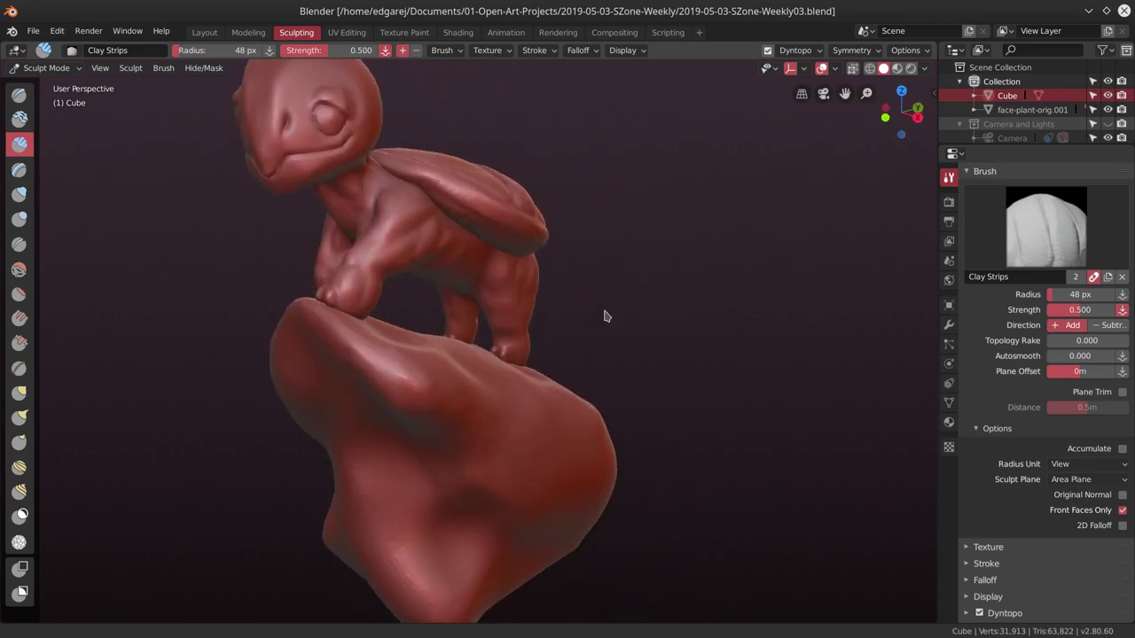
pyautogui.moveTo(611, 361)
pyautogui.mouseDown(button='middle')
pyautogui.moveTo(600, 310)
pyautogui.moveTo(611, 330)
pyautogui.mouseUp(button='middle')
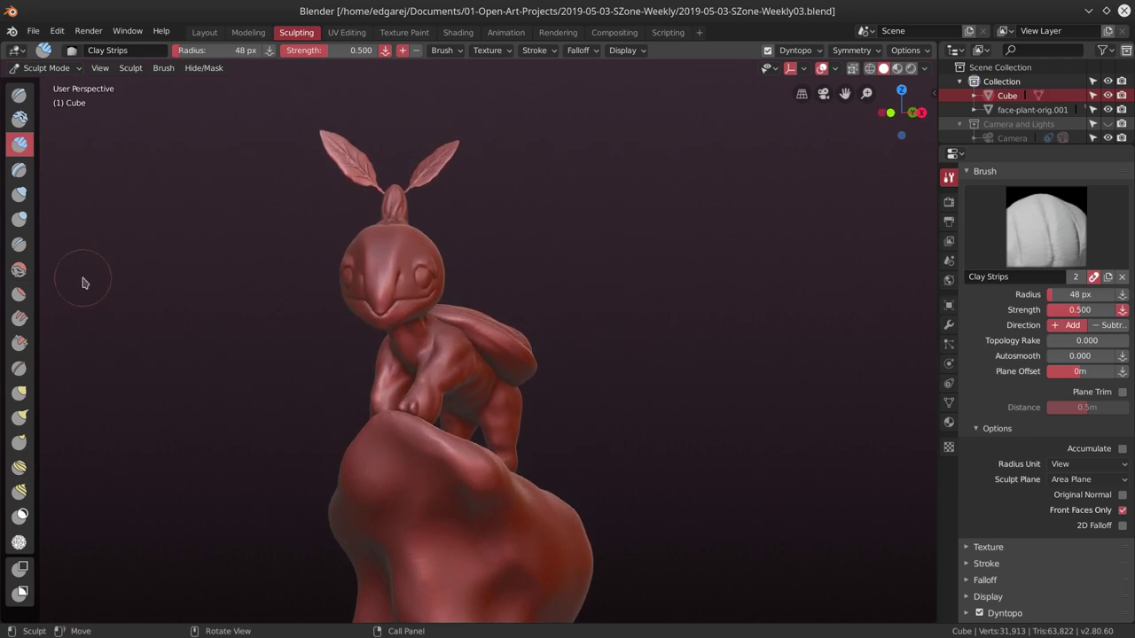
pyautogui.click(32, 31)
pyautogui.click(54, 142)
pyautogui.click(795, 49)
pyautogui.click(973, 564)
# Create new textures for the brush from its Texture panel.
pyautogui.click(1079, 583)
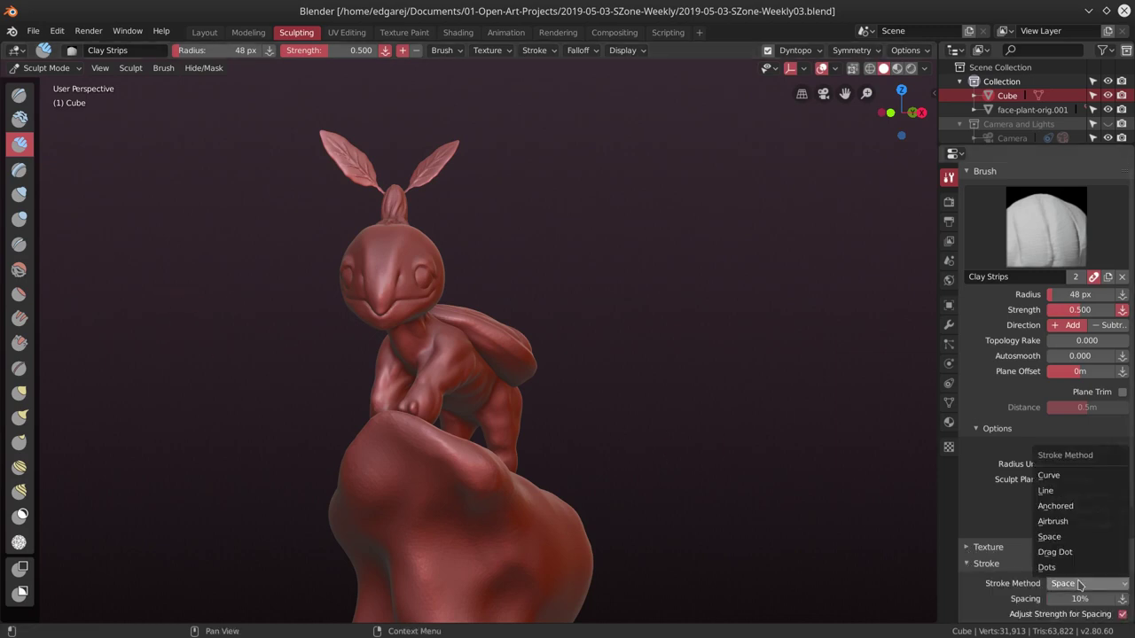
pyautogui.click(971, 547)
pyautogui.press('F3')
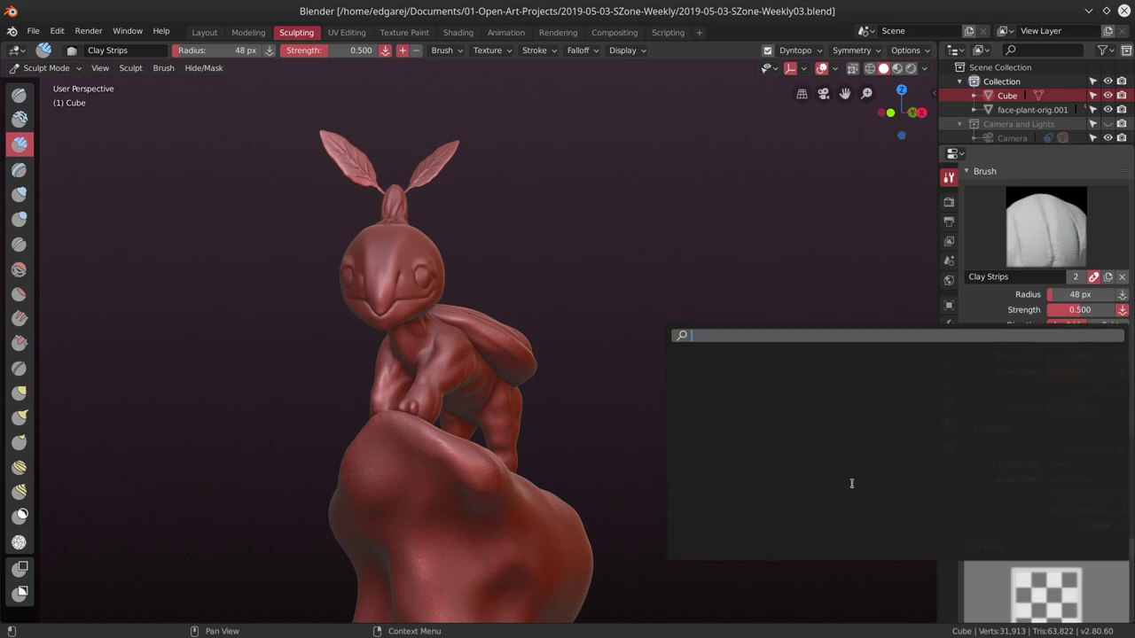
pyautogui.scroll(-3, 983, 534)
pyautogui.click(994, 554)
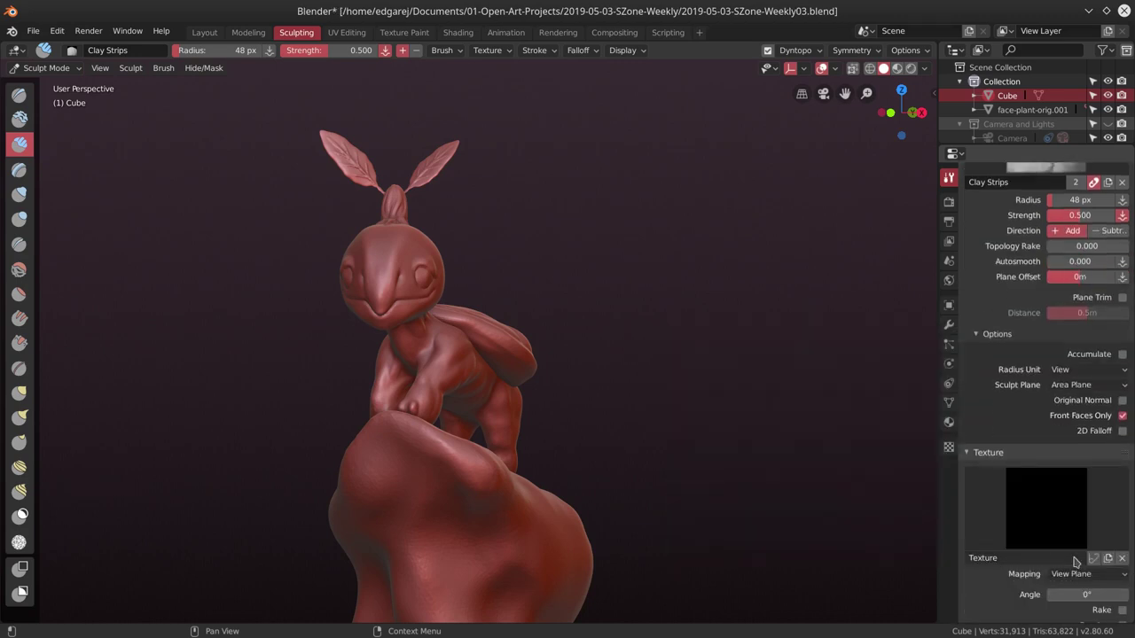
pyautogui.click(1107, 558)
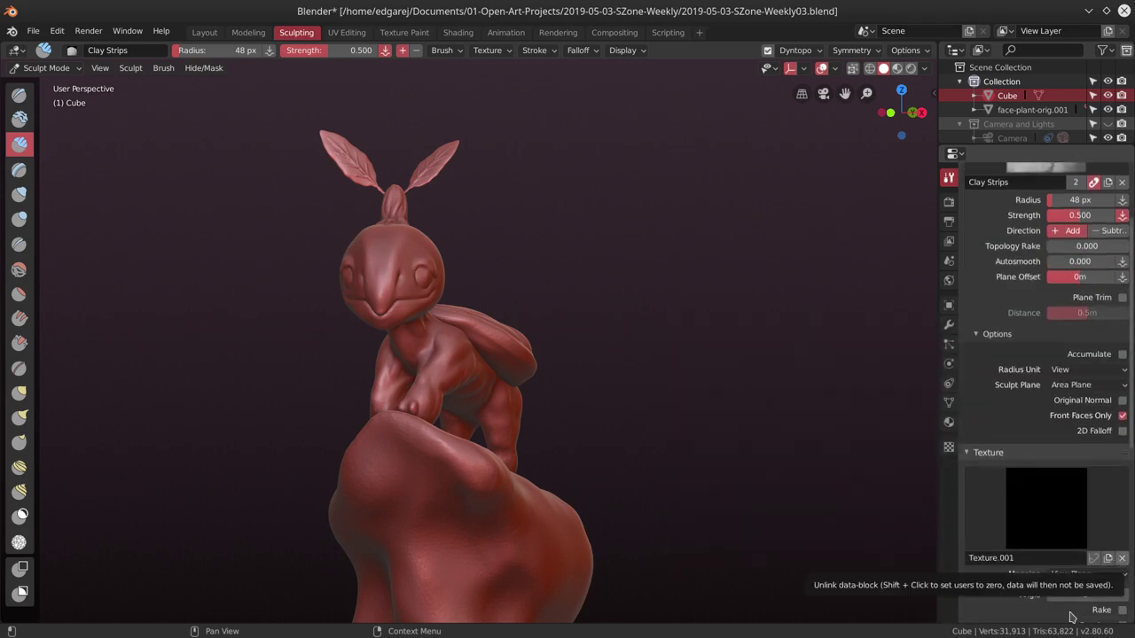
pyautogui.scroll(-2, 1046, 550)
pyautogui.scroll(-2, 1026, 426)
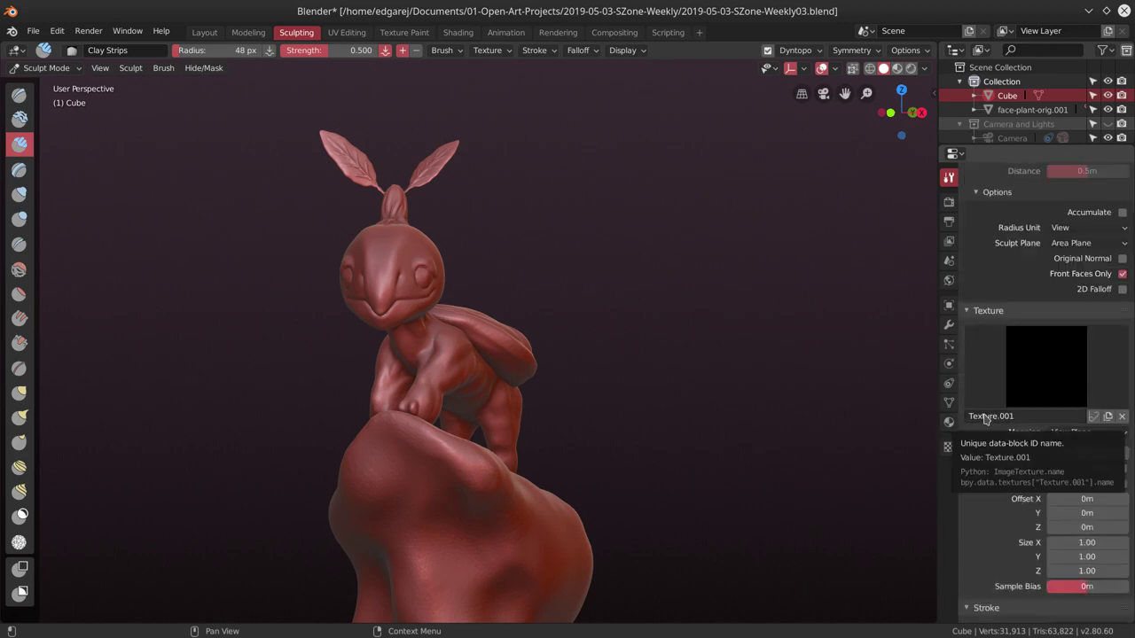
pyautogui.click(1107, 416)
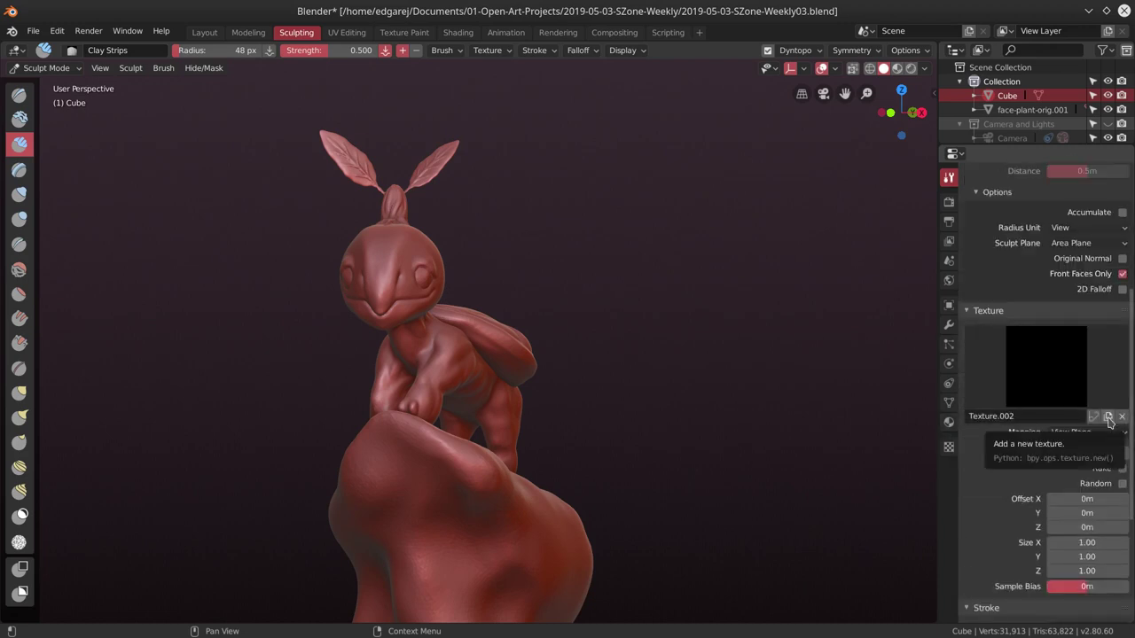
# Add and then unlink a material on the Cube, then add a new image texture for the brush.
pyautogui.click(948, 424)
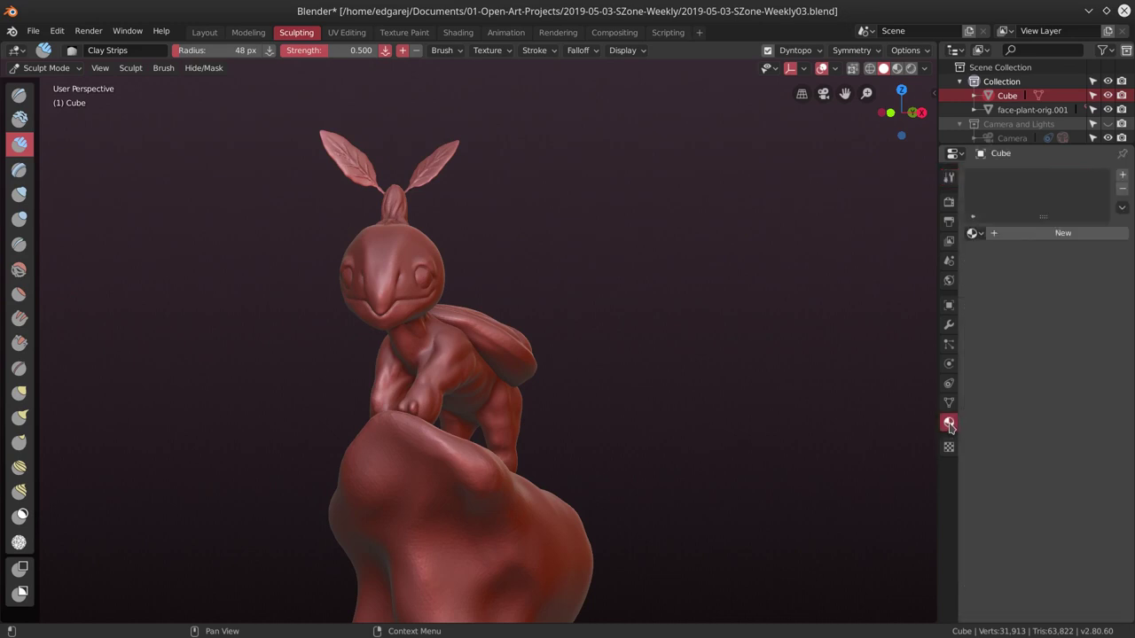
pyautogui.click(1019, 233)
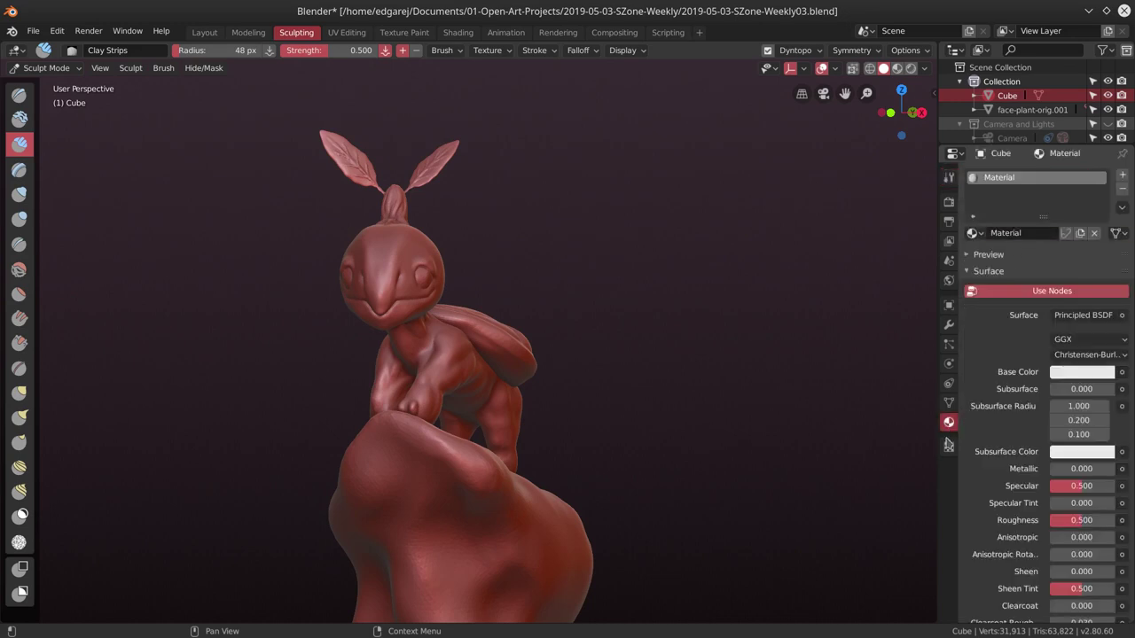
pyautogui.hotkey('ctrl', 'z')
pyautogui.click(1050, 233)
pyautogui.click(1094, 232)
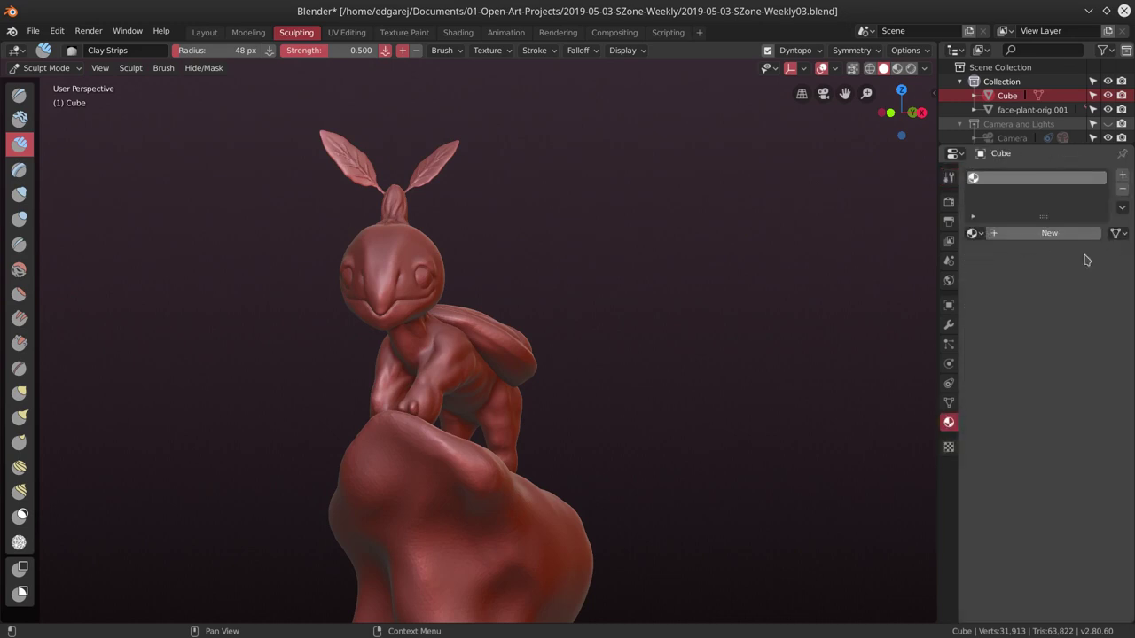
pyautogui.click(948, 446)
pyautogui.click(1058, 197)
# Load kd_natural_02.psd from Pictures/07-Art-Reference-Pictures-and-Textures/3D-Resources/3D Alphas as the brush texture.
pyautogui.click(1096, 416)
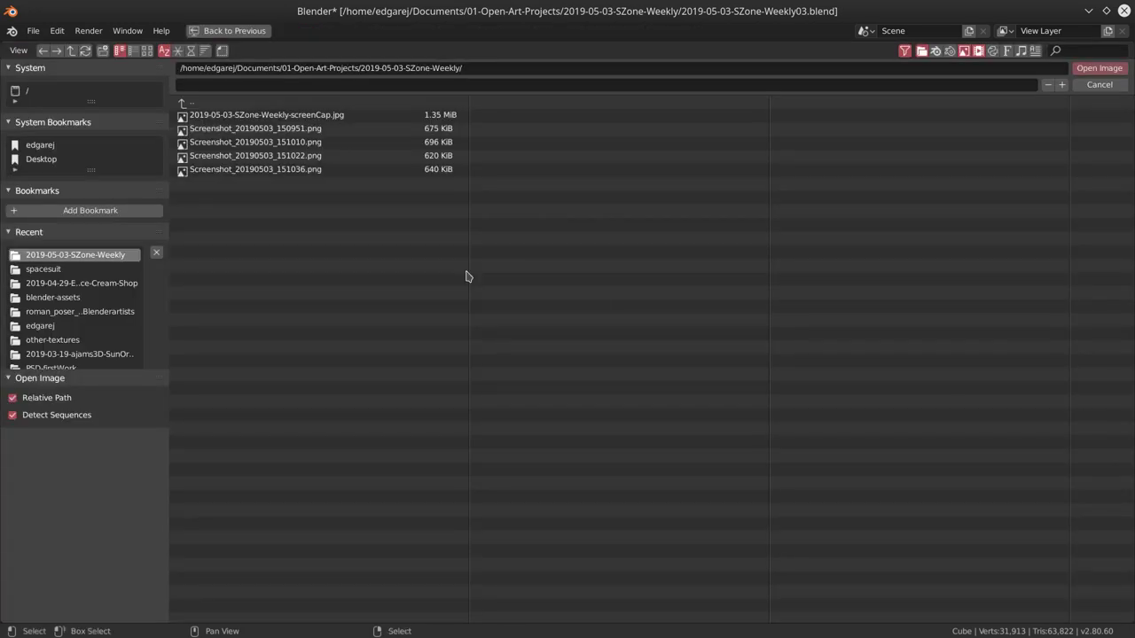
pyautogui.click(186, 102)
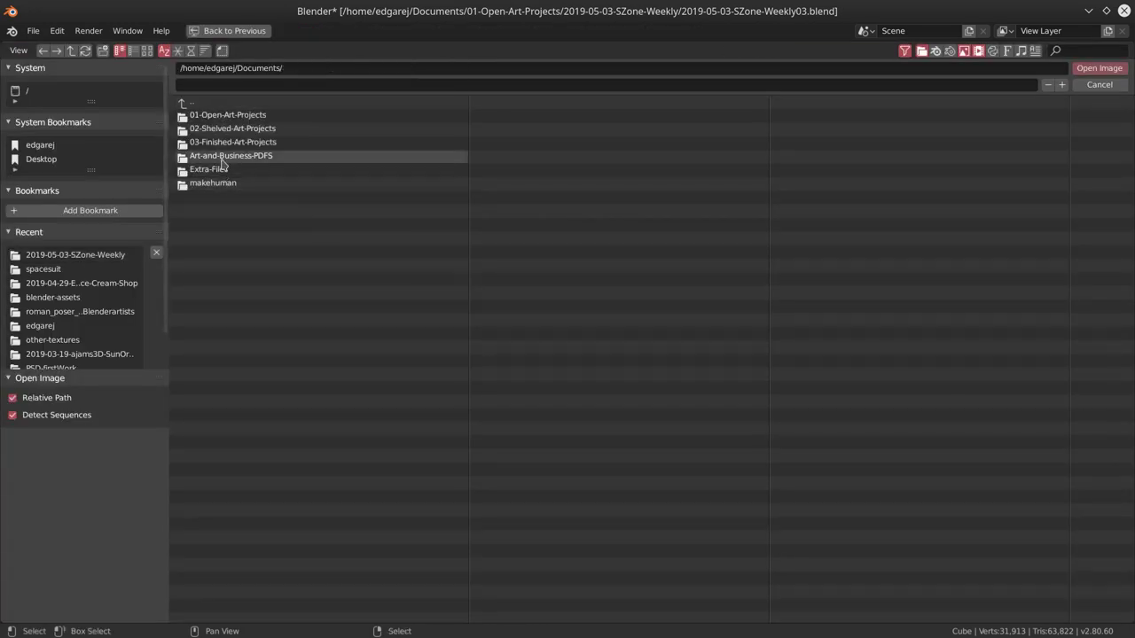
pyautogui.click(212, 103)
pyautogui.click(218, 196)
pyautogui.click(217, 196)
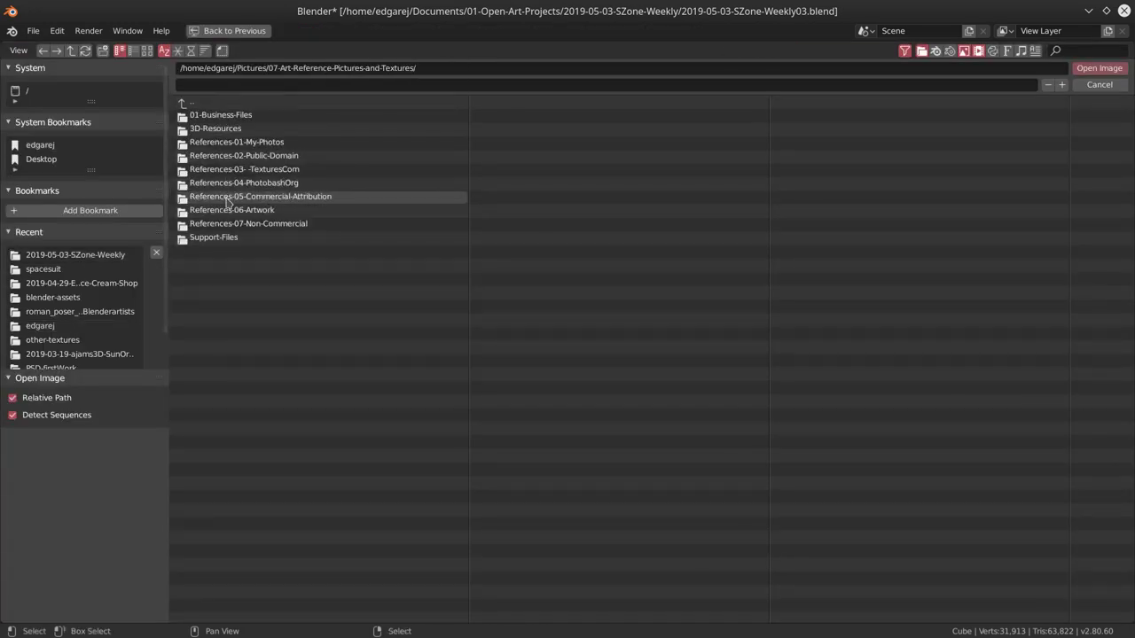
pyautogui.click(217, 195)
pyautogui.click(278, 118)
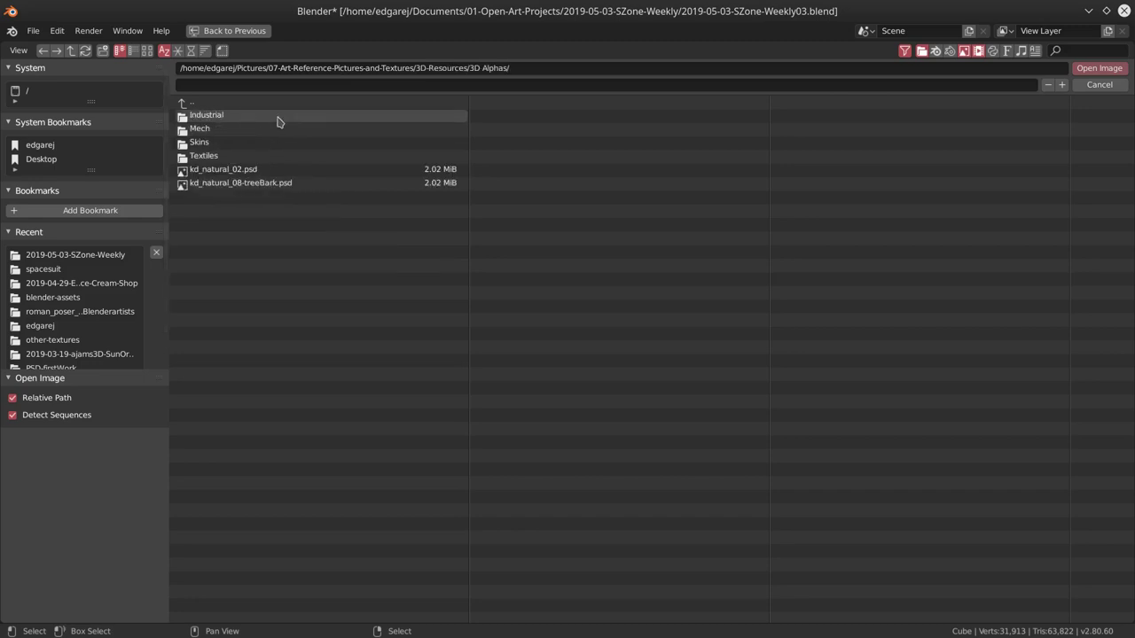
pyautogui.click(237, 171)
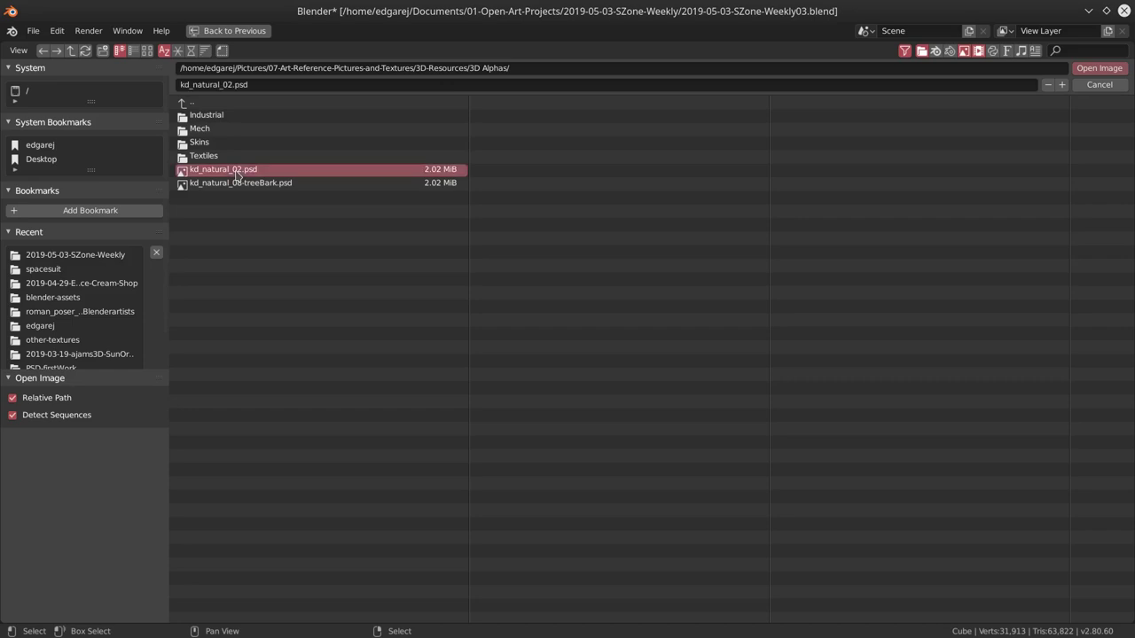
pyautogui.click(1099, 68)
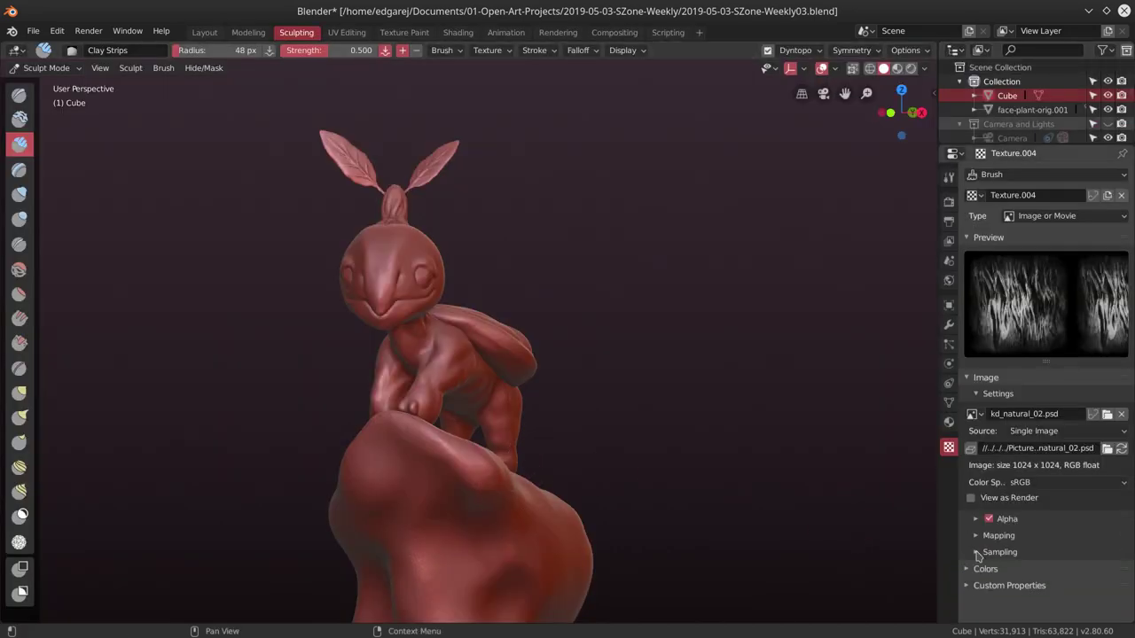
# In the Active Tool Stroke settings, switch the Clay Strips stroke method to Drag Dot.
pyautogui.click(949, 178)
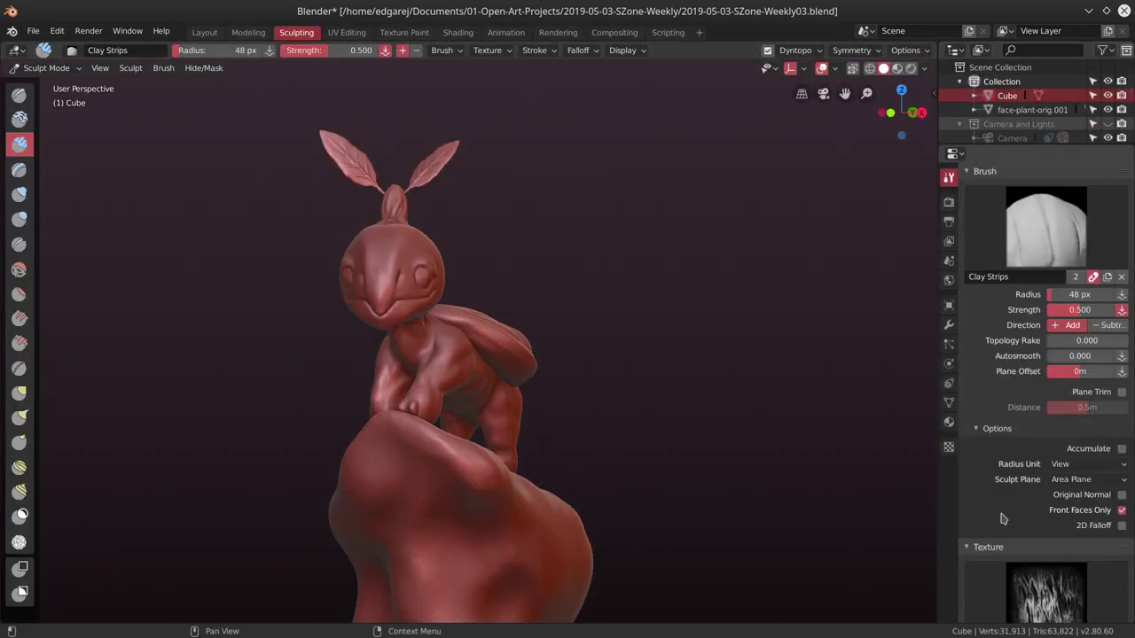
pyautogui.scroll(-3, 1041, 518)
pyautogui.scroll(-6, 1042, 518)
pyautogui.scroll(-1, 1042, 518)
pyautogui.click(1064, 510)
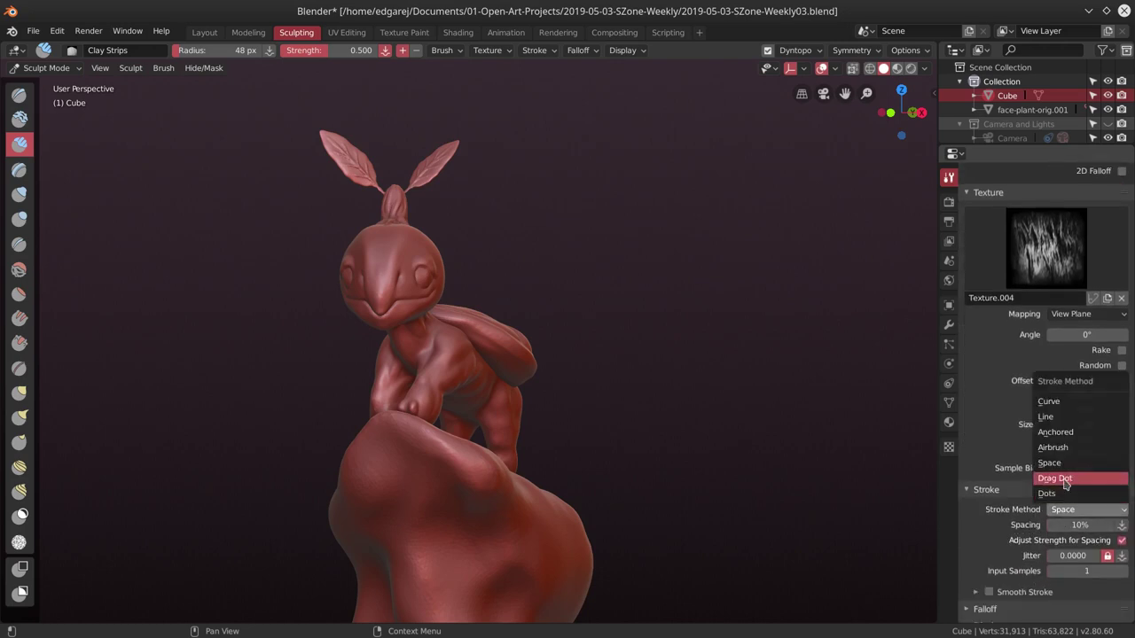
pyautogui.click(1068, 482)
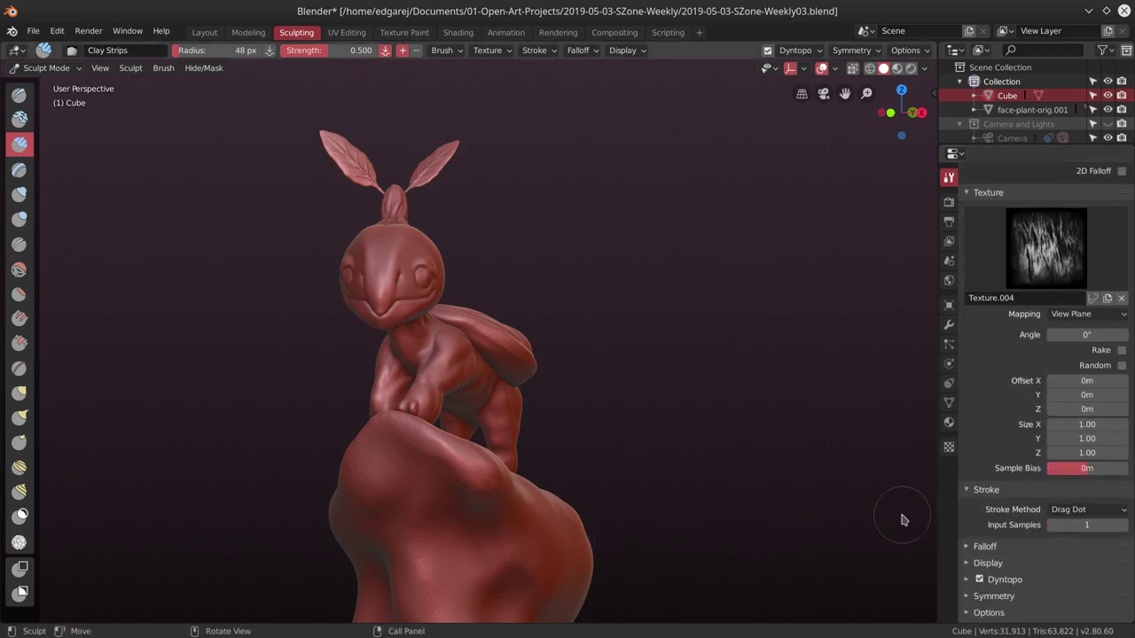
pyautogui.click(1066, 510)
# Use the Anchored stroke method to stamp bark-texture patches onto the rock, redoing the first one.
pyautogui.click(1055, 431)
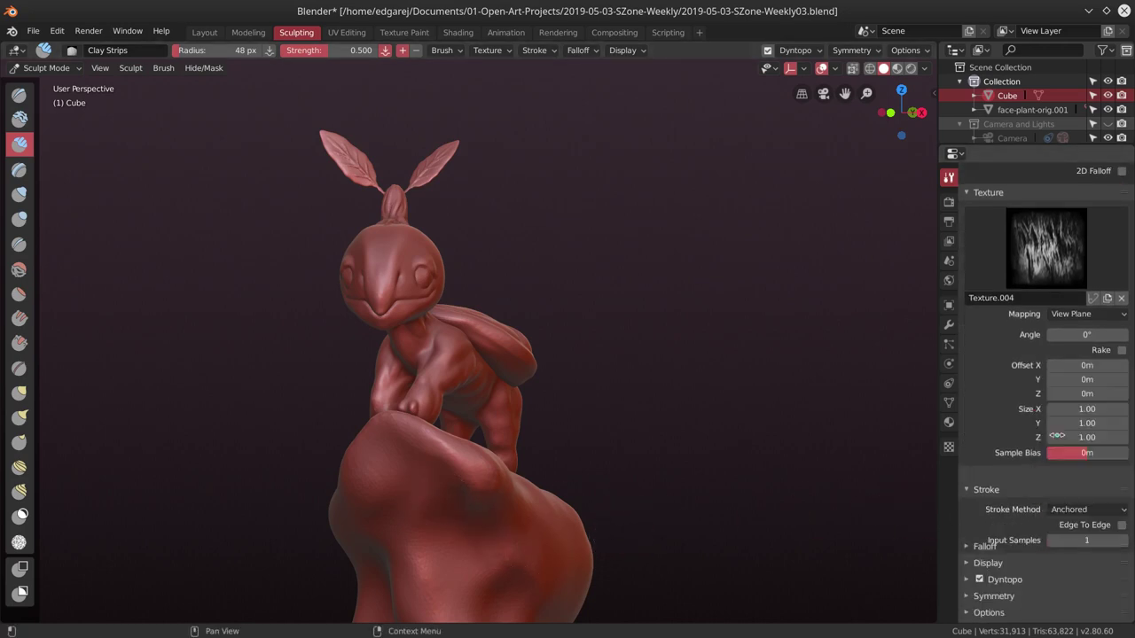
pyautogui.moveTo(428, 509); pyautogui.dragTo(528, 560)
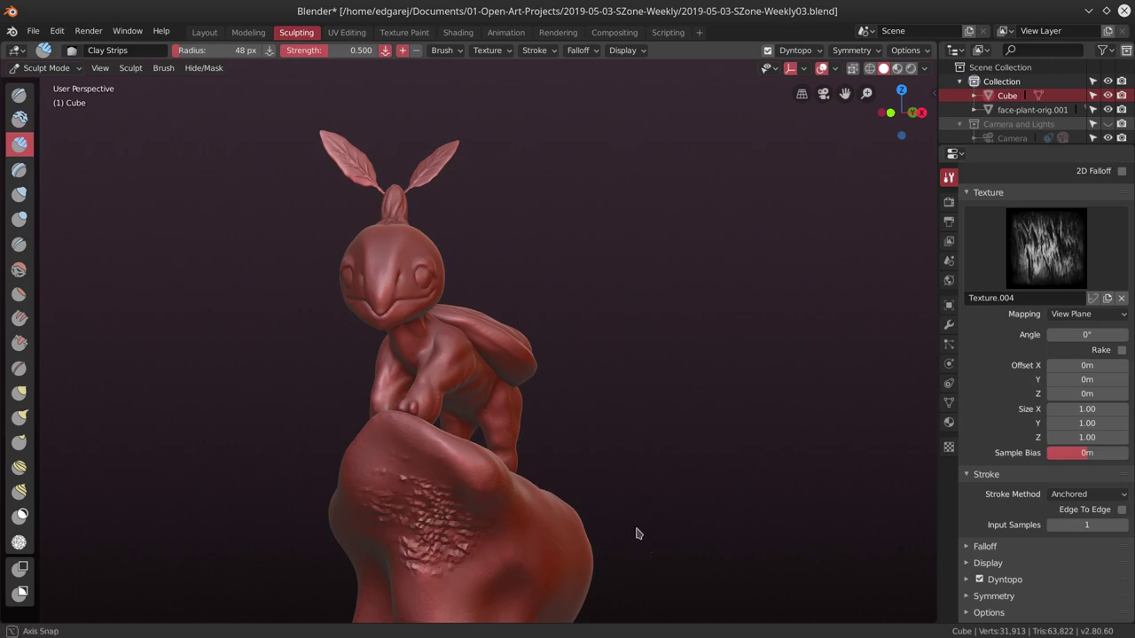
pyautogui.moveTo(636, 534); pyautogui.dragTo(585, 521, button='middle')
pyautogui.hotkey('ctrl', 'z')
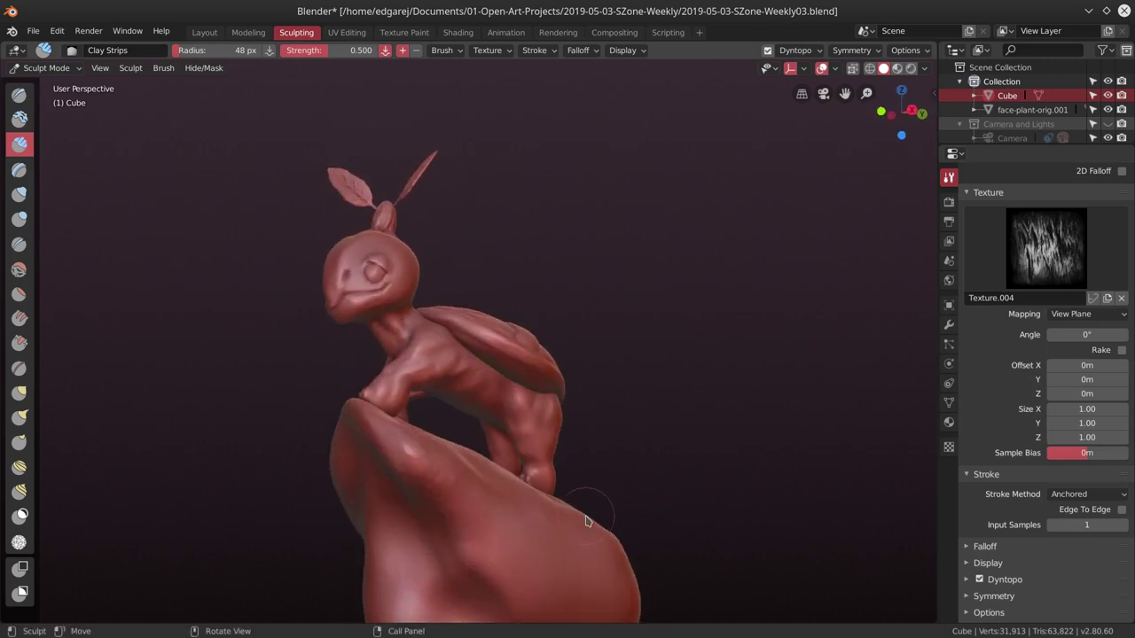
pyautogui.click(795, 49)
pyautogui.moveTo(421, 511); pyautogui.dragTo(643, 562)
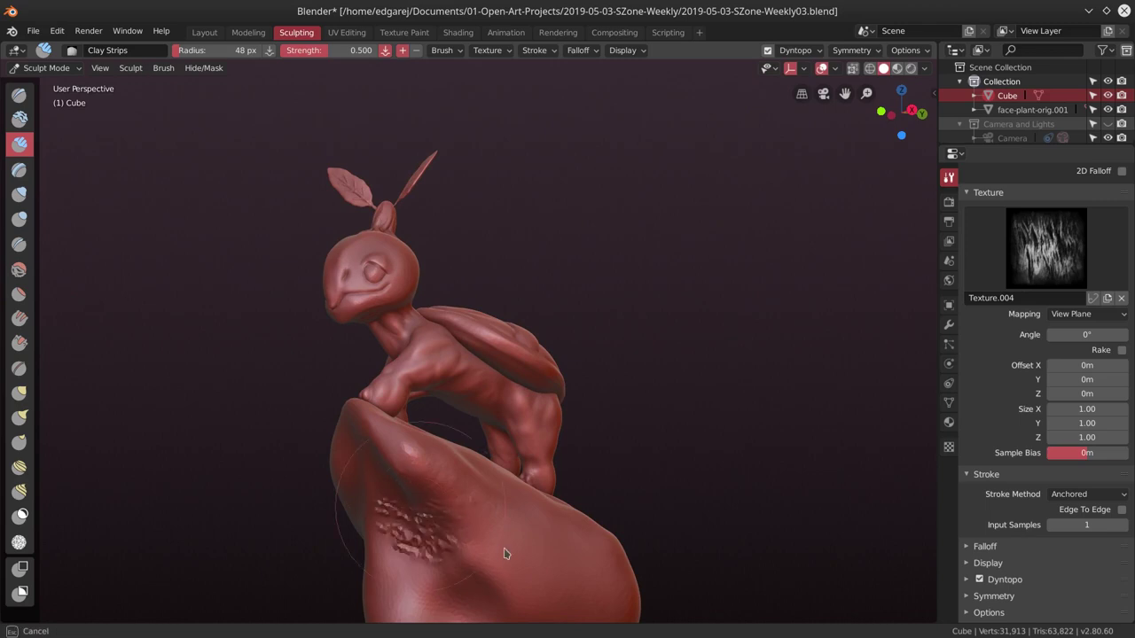
pyautogui.scroll(-3, 644, 562)
pyautogui.moveTo(643, 562)
pyautogui.mouseDown(button='middle')
pyautogui.moveTo(577, 527)
pyautogui.moveTo(606, 527)
pyautogui.moveTo(529, 446)
pyautogui.moveTo(577, 509)
pyautogui.moveTo(538, 529)
pyautogui.moveTo(527, 461)
pyautogui.moveTo(556, 510)
pyautogui.moveTo(555, 453)
pyautogui.mouseUp(button='middle')
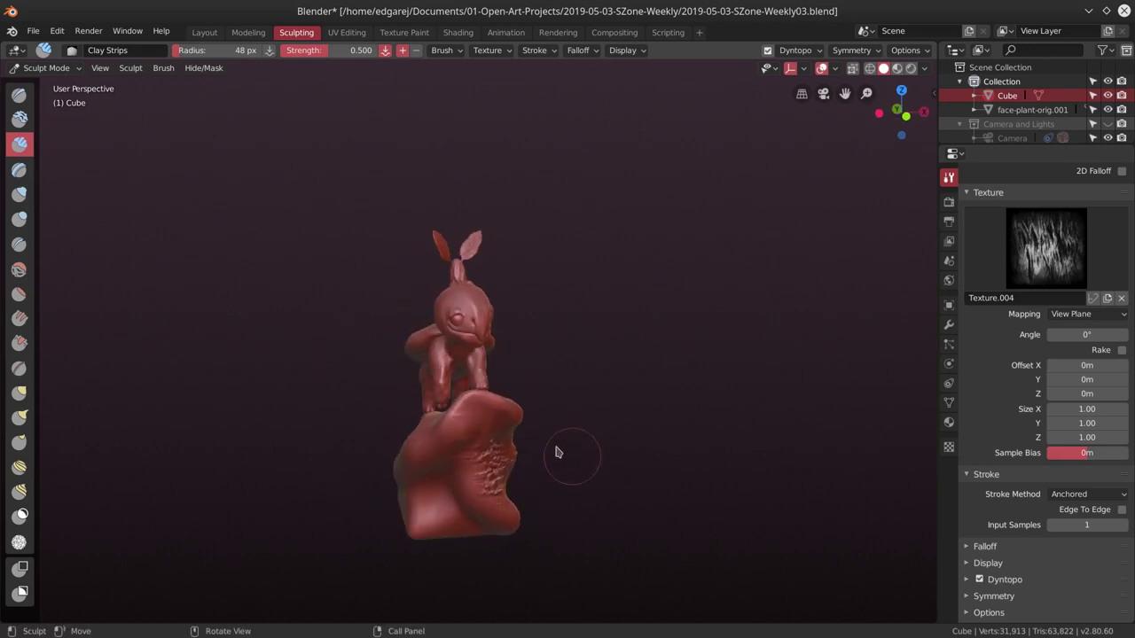
# Switch the stroke method to Dots and save the file.
pyautogui.click(1087, 494)
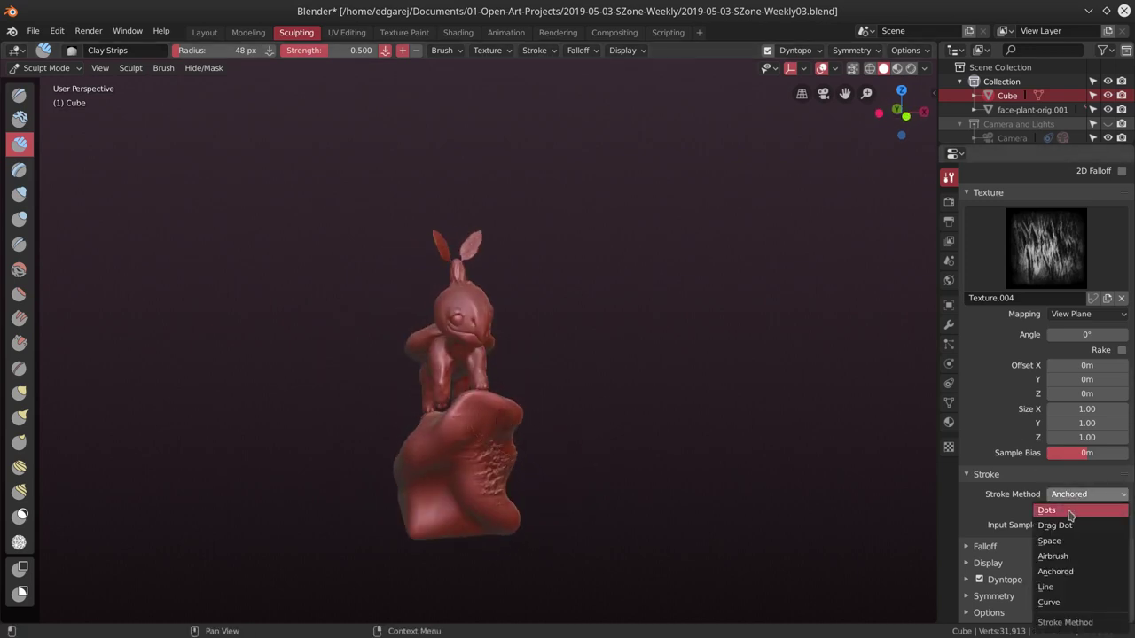
pyautogui.click(984, 512)
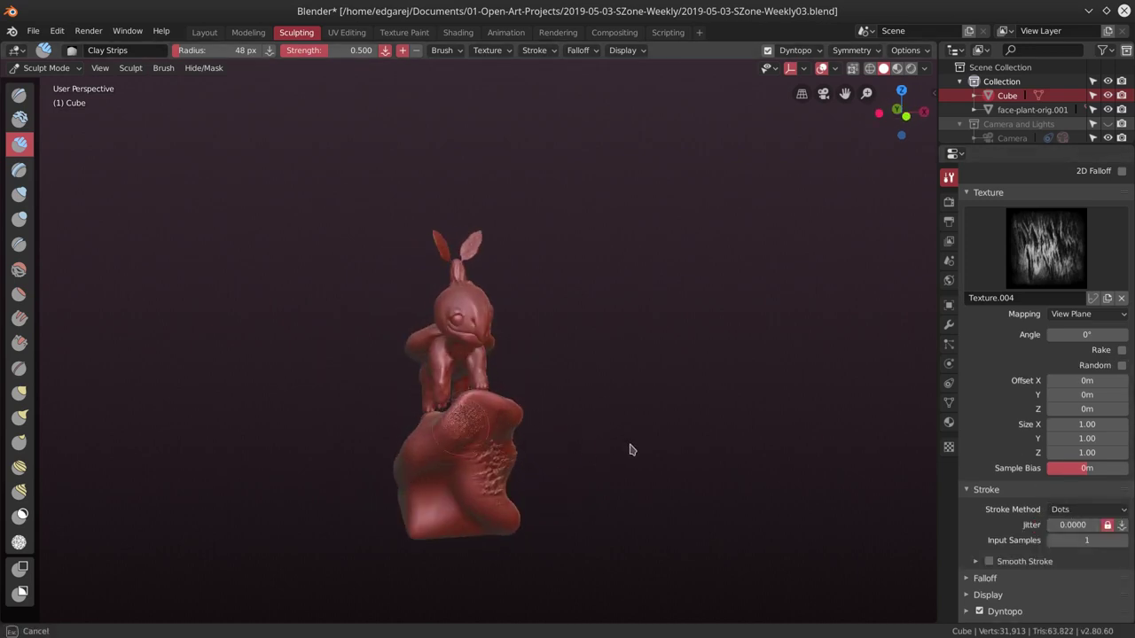
pyautogui.click(33, 30)
pyautogui.click(53, 142)
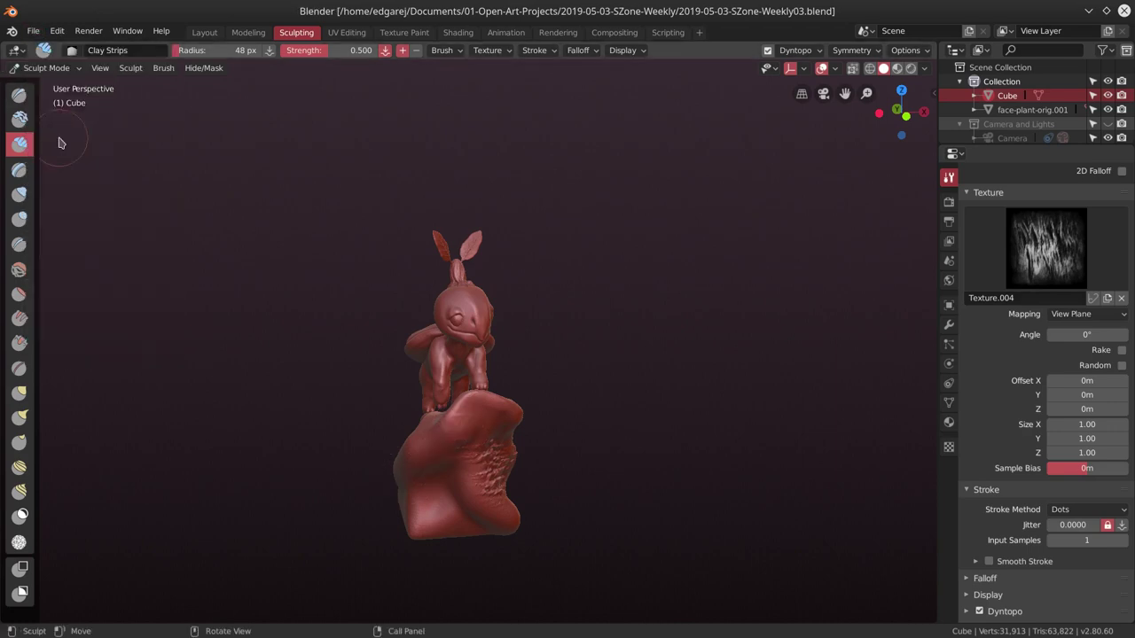
# Return to Anchored, stamp another bark patch on the rock, and hide the face-plant creature.
pyautogui.click(1079, 510)
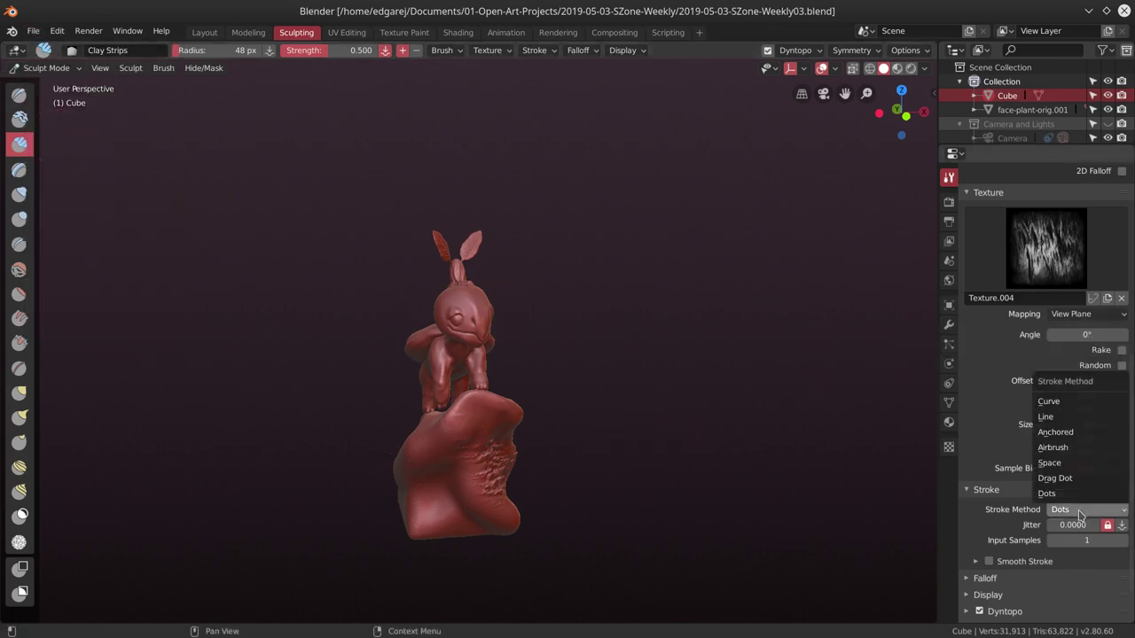
pyautogui.click(1070, 433)
pyautogui.moveTo(544, 537)
pyautogui.mouseDown(button='middle')
pyautogui.moveTo(628, 532)
pyautogui.moveTo(524, 398)
pyautogui.mouseUp(button='middle')
pyautogui.moveTo(524, 398); pyautogui.dragTo(448, 480)
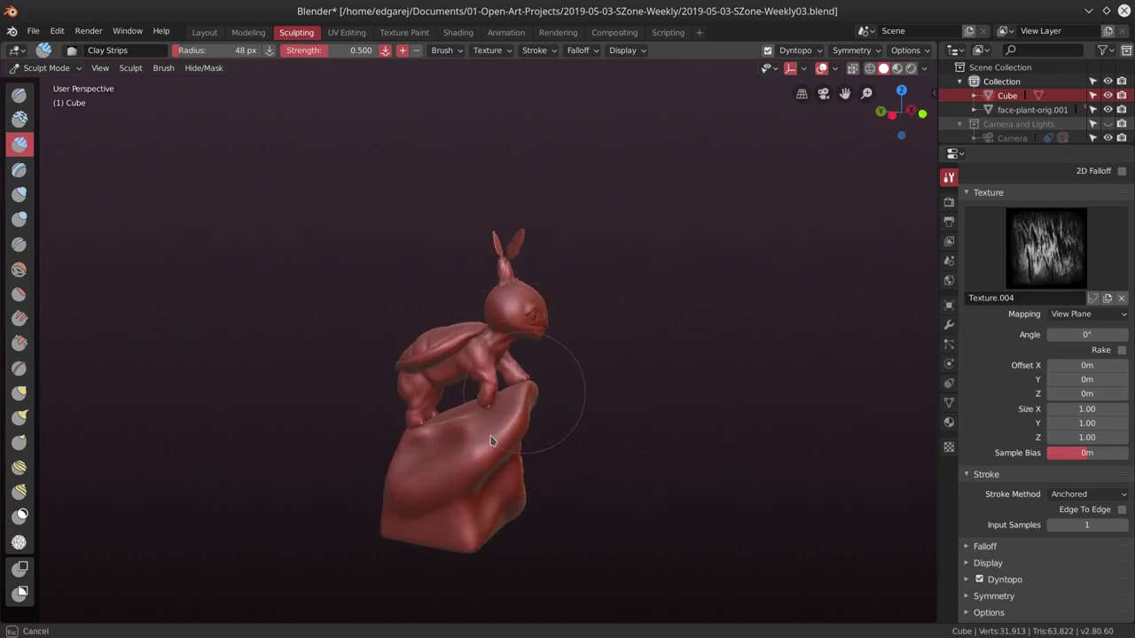
pyautogui.moveTo(492, 441); pyautogui.dragTo(495, 429)
pyautogui.click(1107, 109)
# Stamp anchored clay-strip texture patches across the top of the rock.
pyautogui.moveTo(612, 373); pyautogui.dragTo(654, 386, button='middle')
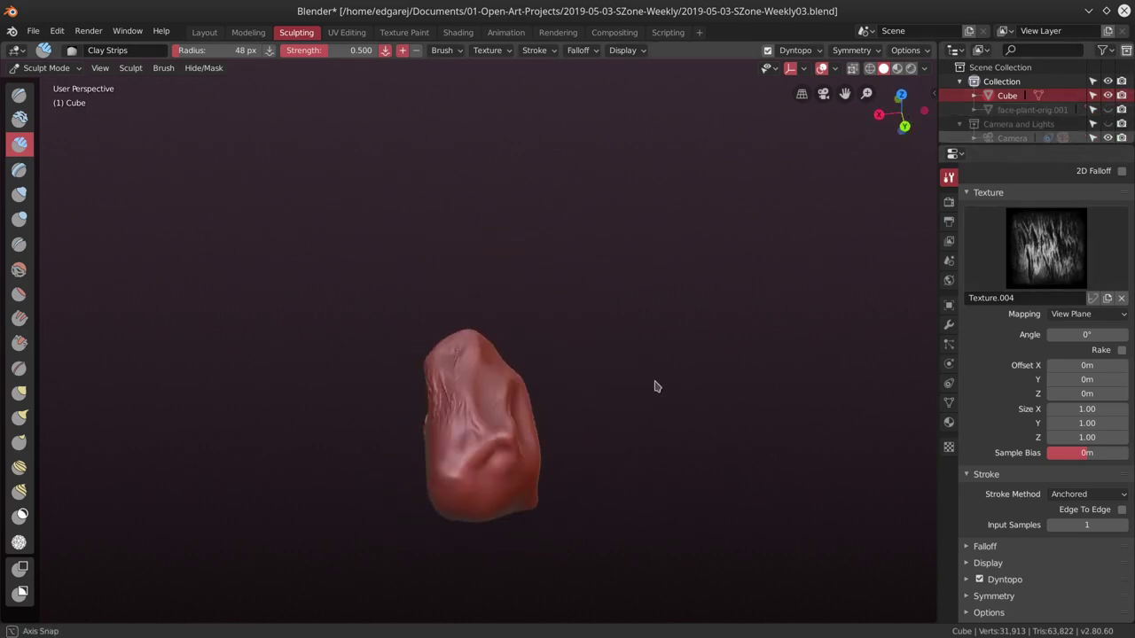
pyautogui.moveTo(478, 337); pyautogui.dragTo(499, 413)
pyautogui.moveTo(499, 413); pyautogui.dragTo(523, 364, button='middle')
pyautogui.moveTo(523, 363)
pyautogui.mouseDown()
pyautogui.moveTo(514, 440)
pyautogui.moveTo(582, 468)
pyautogui.mouseUp()
pyautogui.moveTo(583, 468)
pyautogui.mouseDown(button='middle')
pyautogui.moveTo(443, 479)
pyautogui.moveTo(458, 464)
pyautogui.moveTo(469, 517)
pyautogui.mouseUp(button='middle')
pyautogui.scroll(3, 470, 517)
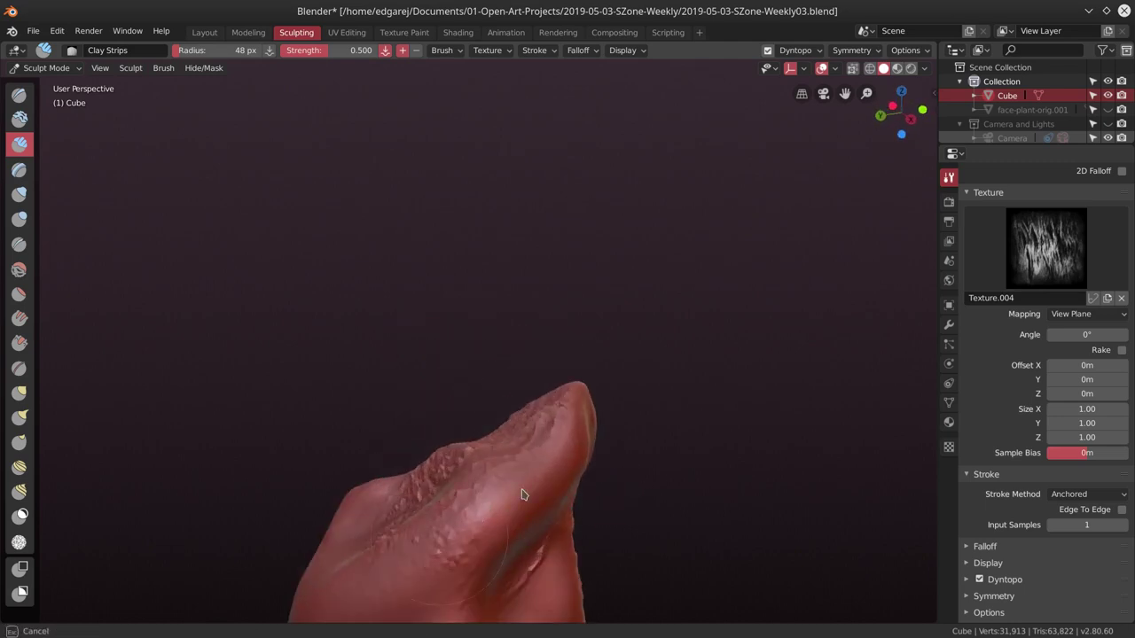
# Add clay-strip texture along the rock's ridge and across its middle.
pyautogui.moveTo(521, 495); pyautogui.dragTo(547, 491)
pyautogui.moveTo(618, 515); pyautogui.dragTo(495, 333, button='middle')
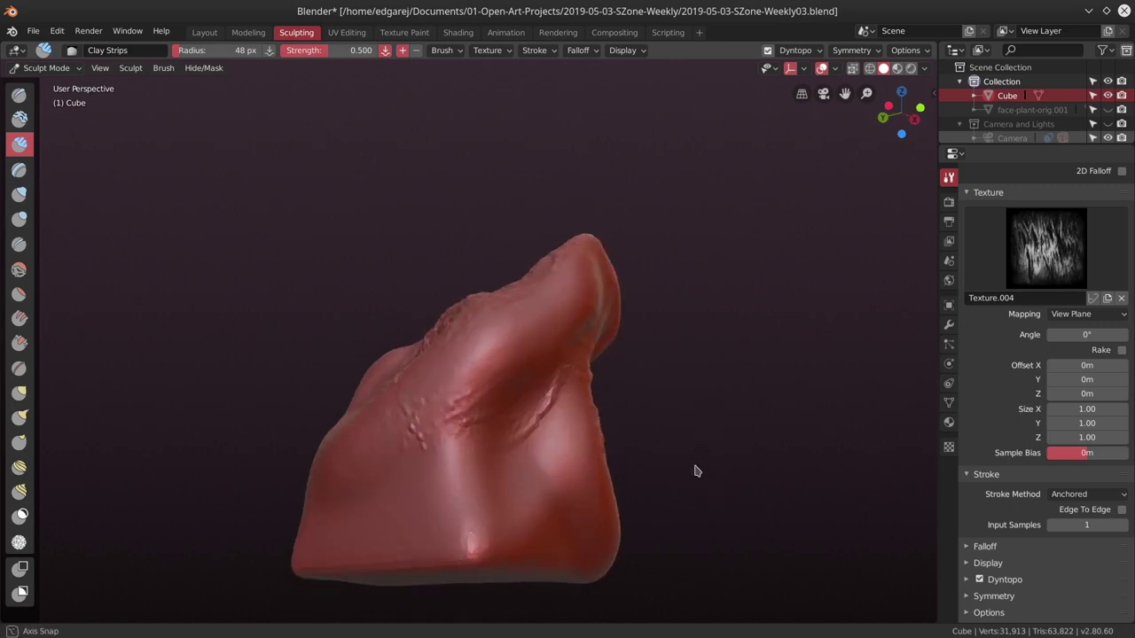
pyautogui.moveTo(496, 410); pyautogui.dragTo(514, 414, button='middle')
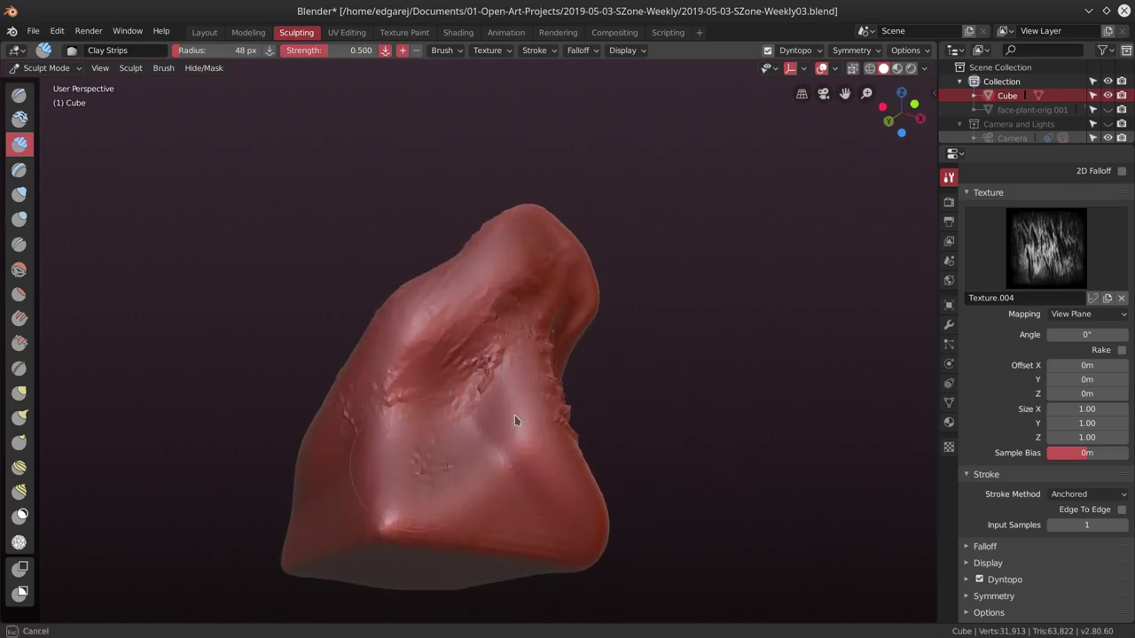
pyautogui.moveTo(514, 415); pyautogui.dragTo(576, 400)
pyautogui.moveTo(576, 400)
pyautogui.mouseDown(button='middle')
pyautogui.moveTo(642, 474)
pyautogui.moveTo(377, 464)
pyautogui.mouseUp(button='middle')
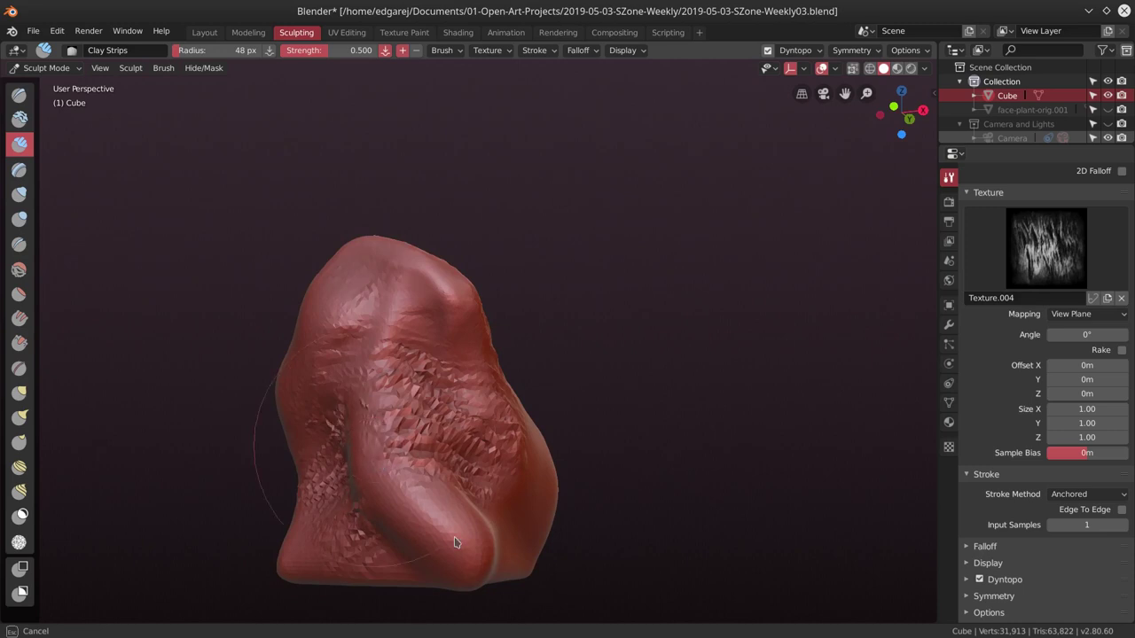
pyautogui.moveTo(455, 543); pyautogui.dragTo(465, 505, button='middle')
pyautogui.moveTo(532, 554); pyautogui.dragTo(546, 510, button='middle')
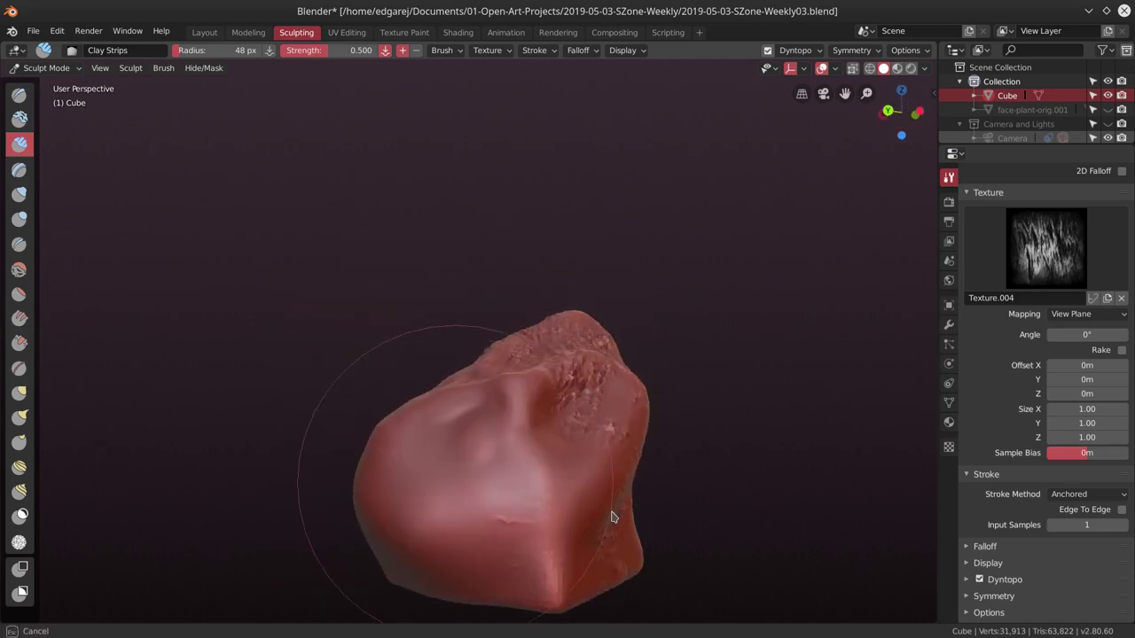
pyautogui.moveTo(611, 517)
pyautogui.mouseDown()
pyautogui.moveTo(515, 530)
pyautogui.moveTo(485, 507)
pyautogui.mouseUp()
# Stamp more clay-strip texture onto the rock's other faces.
pyautogui.moveTo(485, 507); pyautogui.dragTo(463, 425, button='middle')
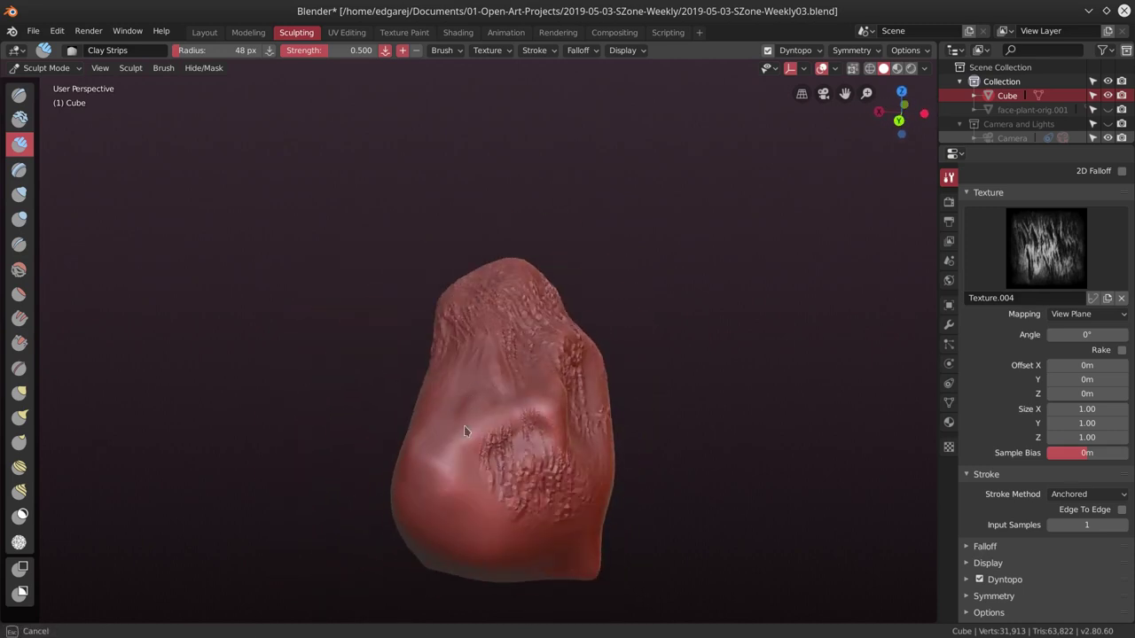
pyautogui.moveTo(483, 377); pyautogui.dragTo(442, 430, button='middle')
pyautogui.moveTo(443, 430); pyautogui.dragTo(539, 476)
pyautogui.moveTo(539, 476); pyautogui.dragTo(501, 470, button='middle')
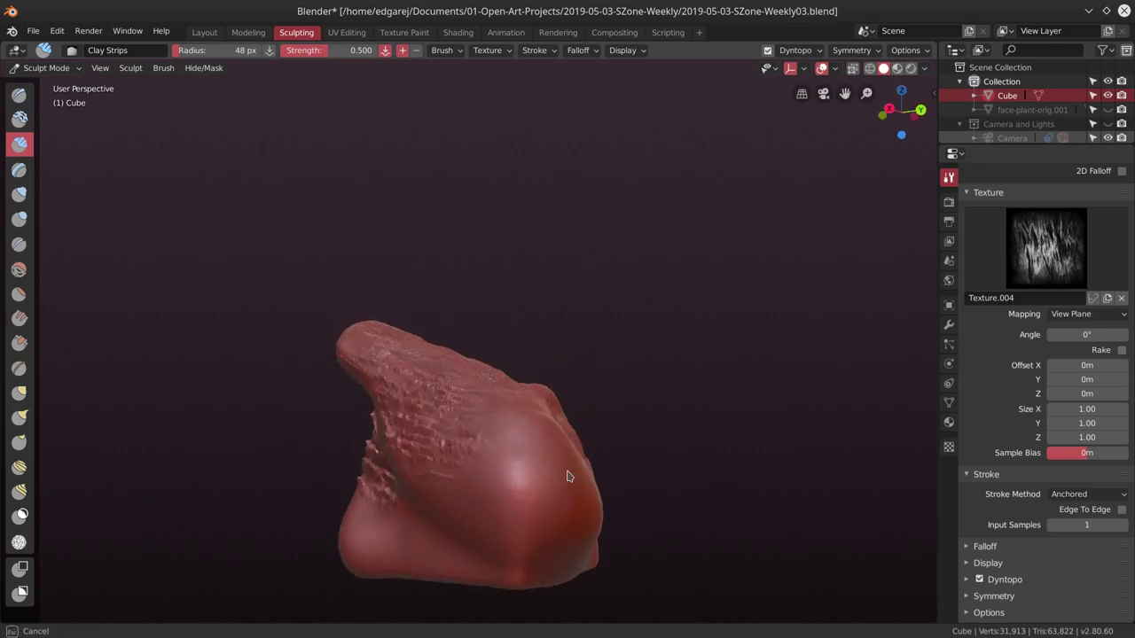
pyautogui.moveTo(501, 470); pyautogui.dragTo(532, 470)
pyautogui.moveTo(532, 470); pyautogui.dragTo(556, 490, button='middle')
pyautogui.moveTo(570, 426); pyautogui.dragTo(585, 532)
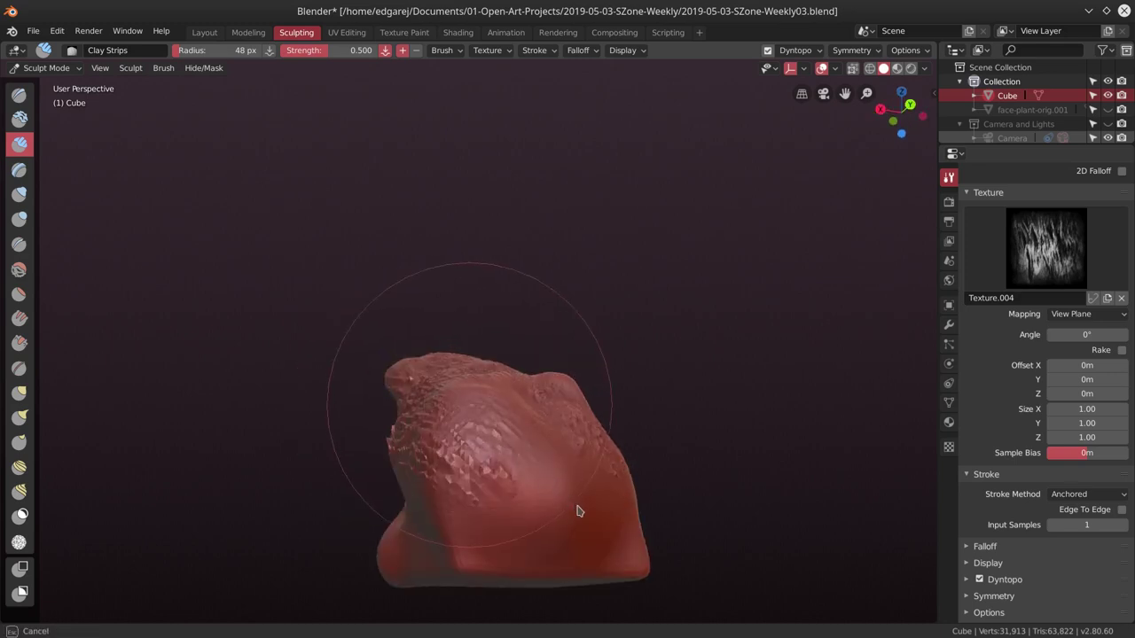
pyautogui.moveTo(585, 532); pyautogui.dragTo(456, 414, button='middle')
pyautogui.moveTo(547, 522); pyautogui.dragTo(532, 501)
pyautogui.moveTo(532, 501); pyautogui.dragTo(454, 391, button='middle')
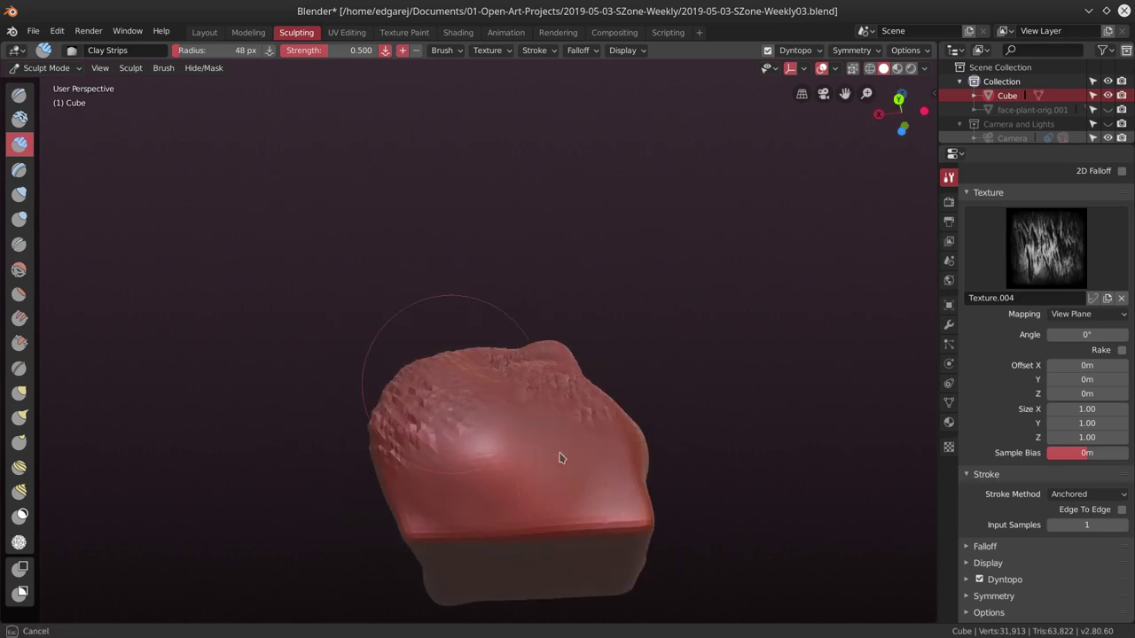
# Add darker clay-strip detail to the lower flank and smooth a spot on the face.
pyautogui.moveTo(560, 458); pyautogui.dragTo(506, 426)
pyautogui.moveTo(507, 526); pyautogui.dragTo(536, 490, button='middle')
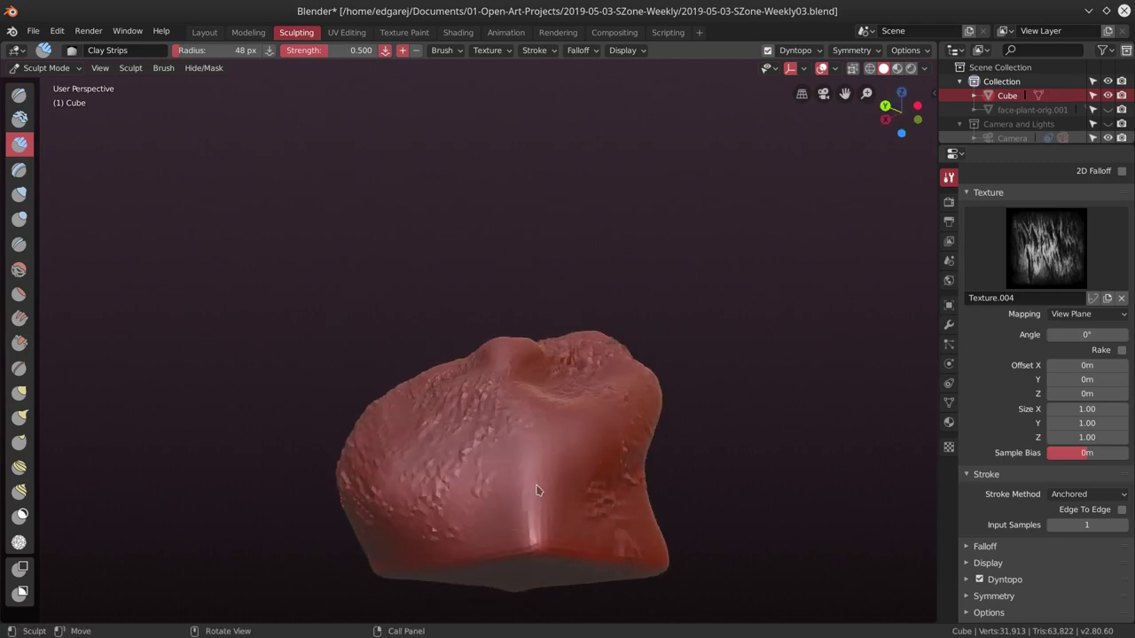
pyautogui.moveTo(484, 513); pyautogui.dragTo(479, 522)
pyautogui.moveTo(474, 524); pyautogui.dragTo(421, 492, button='middle')
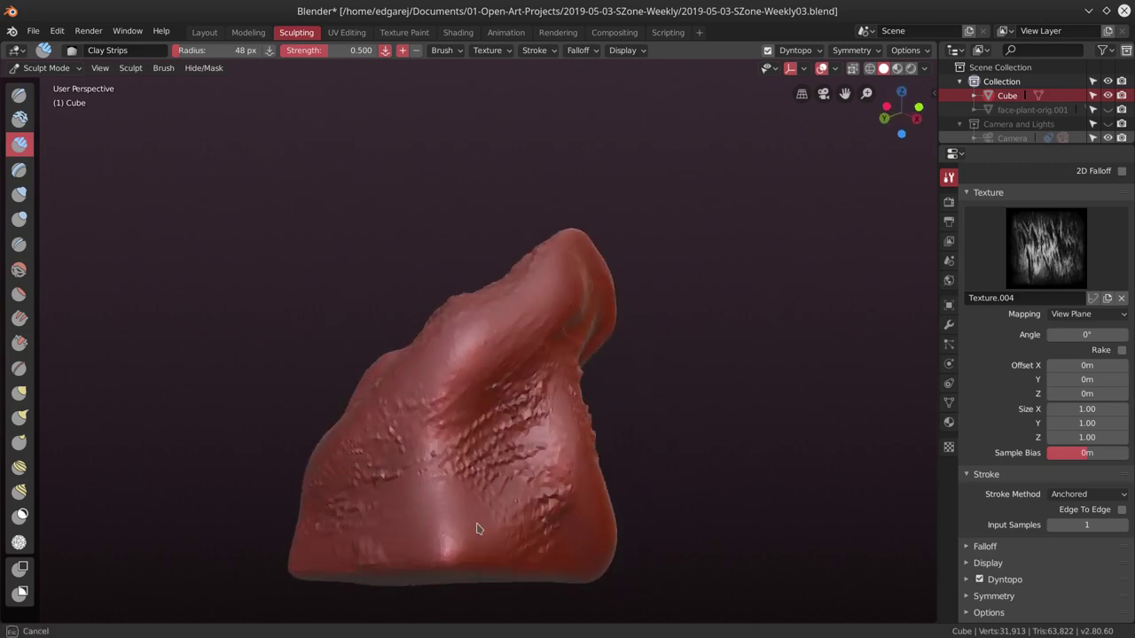
pyautogui.moveTo(421, 492)
pyautogui.mouseDown()
pyautogui.moveTo(569, 547)
pyautogui.moveTo(643, 402)
pyautogui.mouseUp()
pyautogui.moveTo(643, 403); pyautogui.dragTo(454, 487, button='middle')
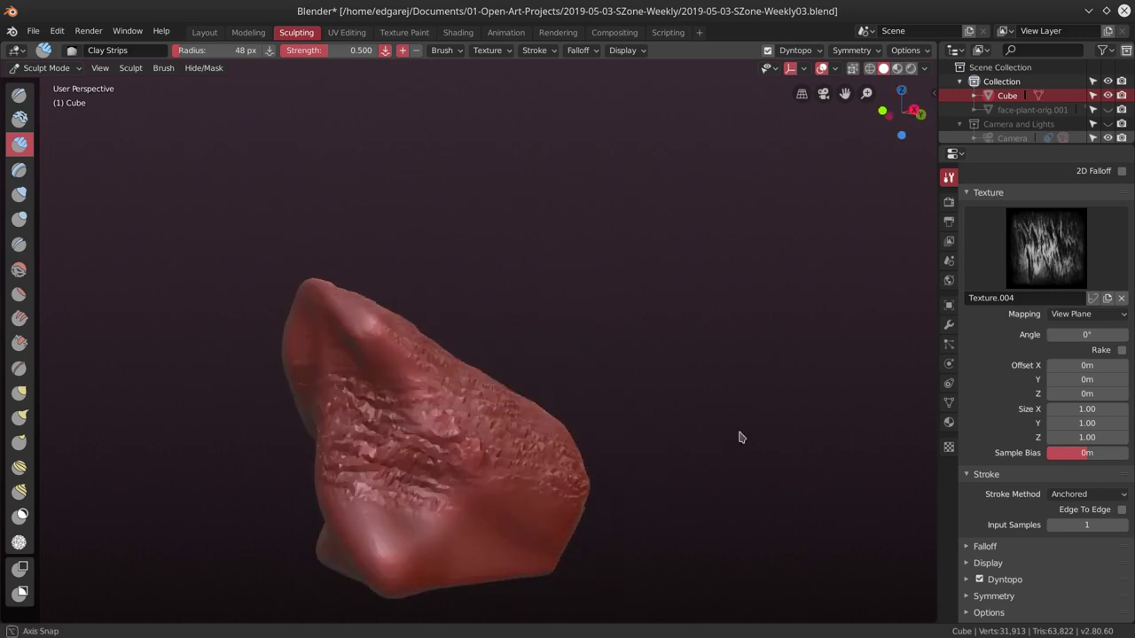
pyautogui.moveTo(629, 558); pyautogui.dragTo(630, 626)
pyautogui.moveTo(630, 626); pyautogui.dragTo(726, 496, button='middle')
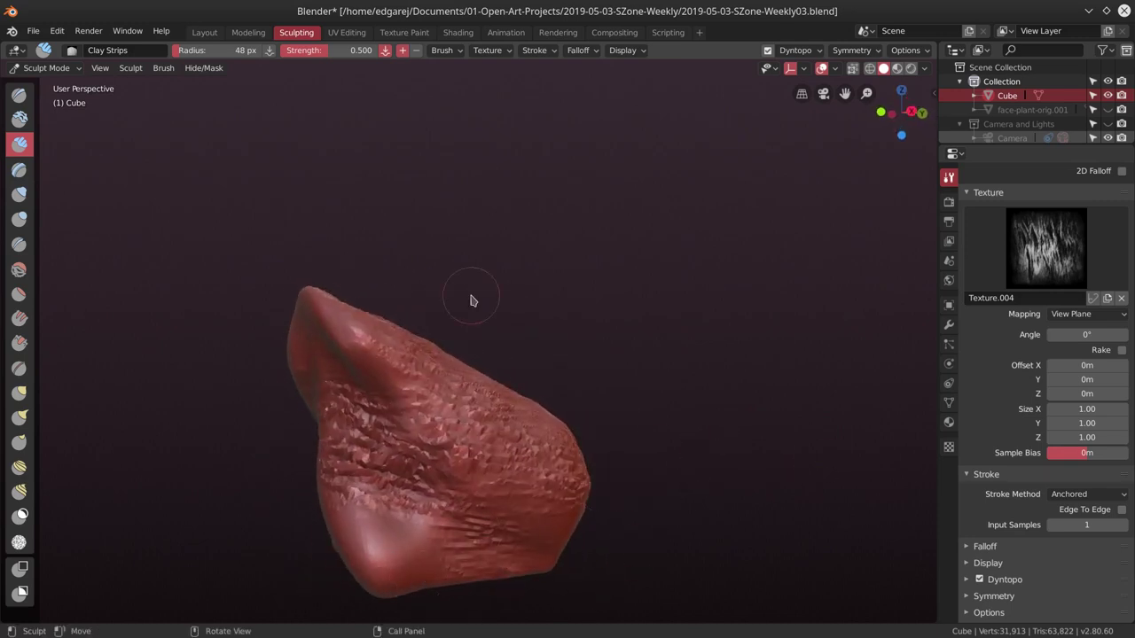
pyautogui.moveTo(471, 301); pyautogui.dragTo(454, 449, button='middle')
pyautogui.moveTo(454, 449); pyautogui.dragTo(406, 386)
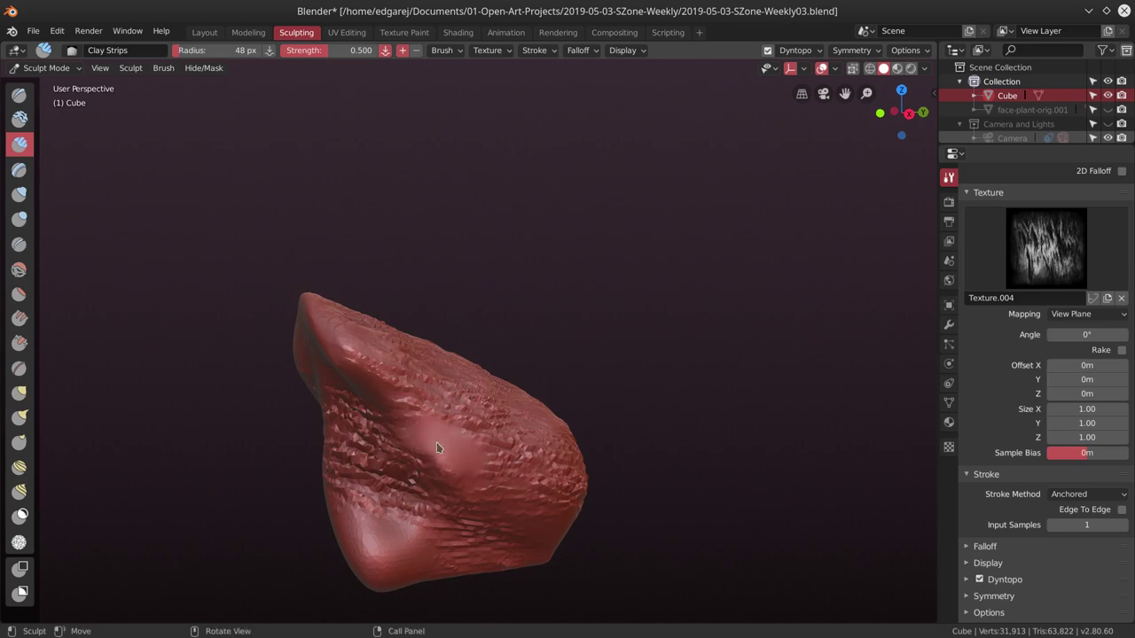
# Narrow the brush radius to 37 px, then stamp and smooth the rock's front face.
pyautogui.press('f')
pyautogui.click(455, 463)
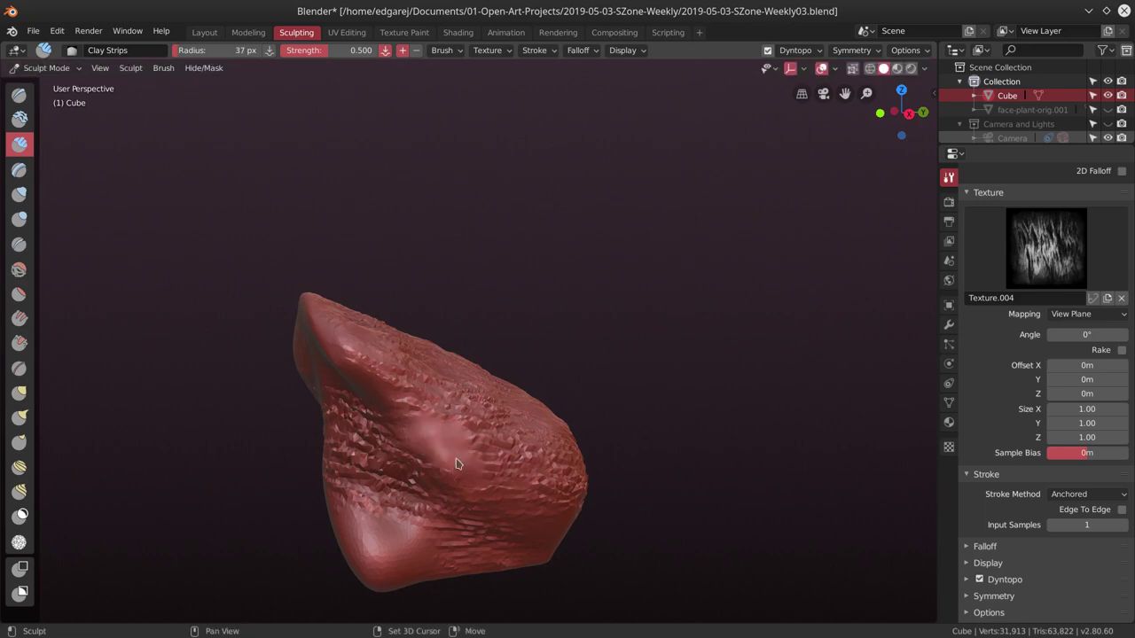
pyautogui.moveTo(470, 514); pyautogui.dragTo(434, 439, button='middle')
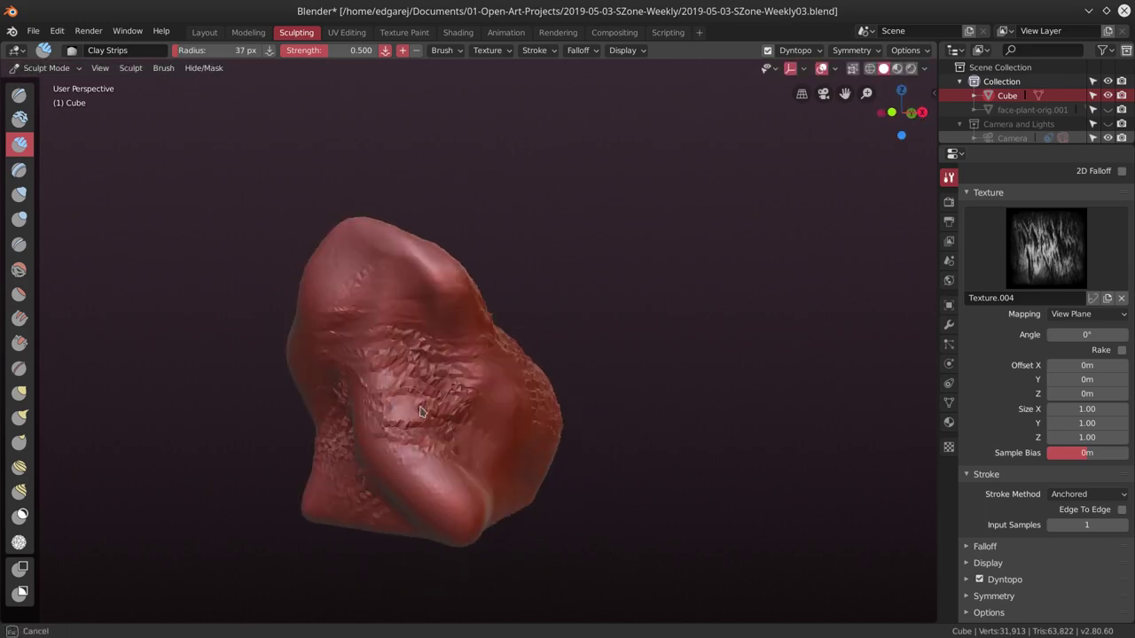
pyautogui.moveTo(520, 507); pyautogui.dragTo(448, 408, button='middle')
pyautogui.moveTo(411, 383)
pyautogui.mouseDown()
pyautogui.moveTo(396, 396)
pyautogui.moveTo(416, 372)
pyautogui.mouseUp()
pyautogui.moveTo(417, 372)
pyautogui.mouseDown(button='middle')
pyautogui.moveTo(425, 436)
pyautogui.moveTo(455, 377)
pyautogui.mouseUp(button='middle')
pyautogui.moveTo(456, 377); pyautogui.dragTo(403, 439)
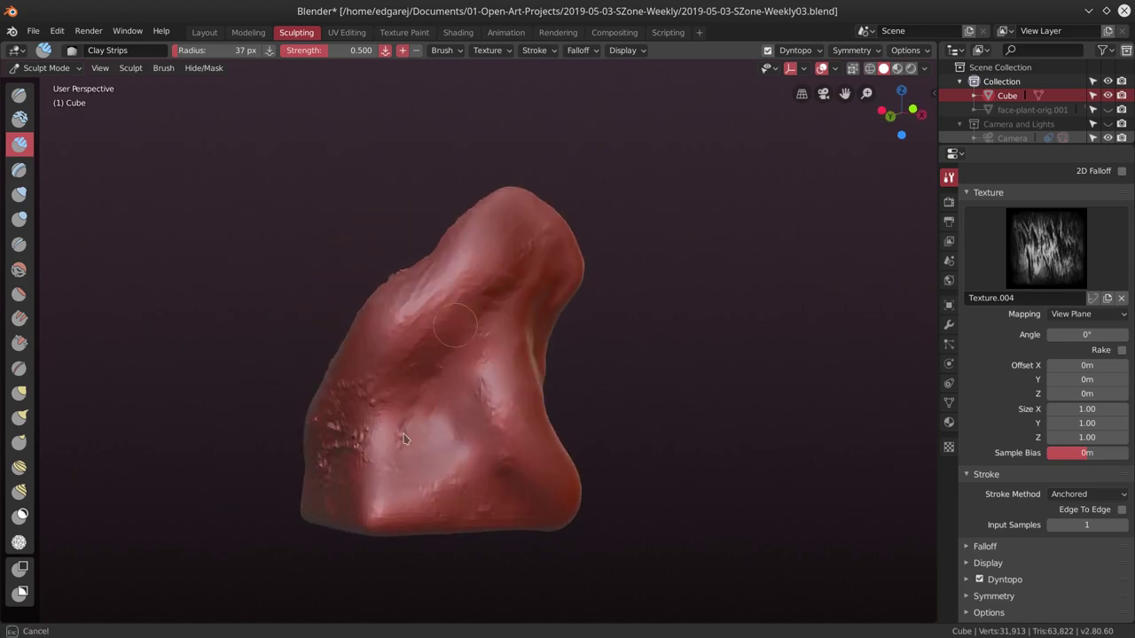
# Add small stamps to the rock's front surface and smooth it out.
pyautogui.moveTo(497, 268); pyautogui.dragTo(458, 369, button='middle')
pyautogui.moveTo(458, 370); pyautogui.dragTo(447, 390)
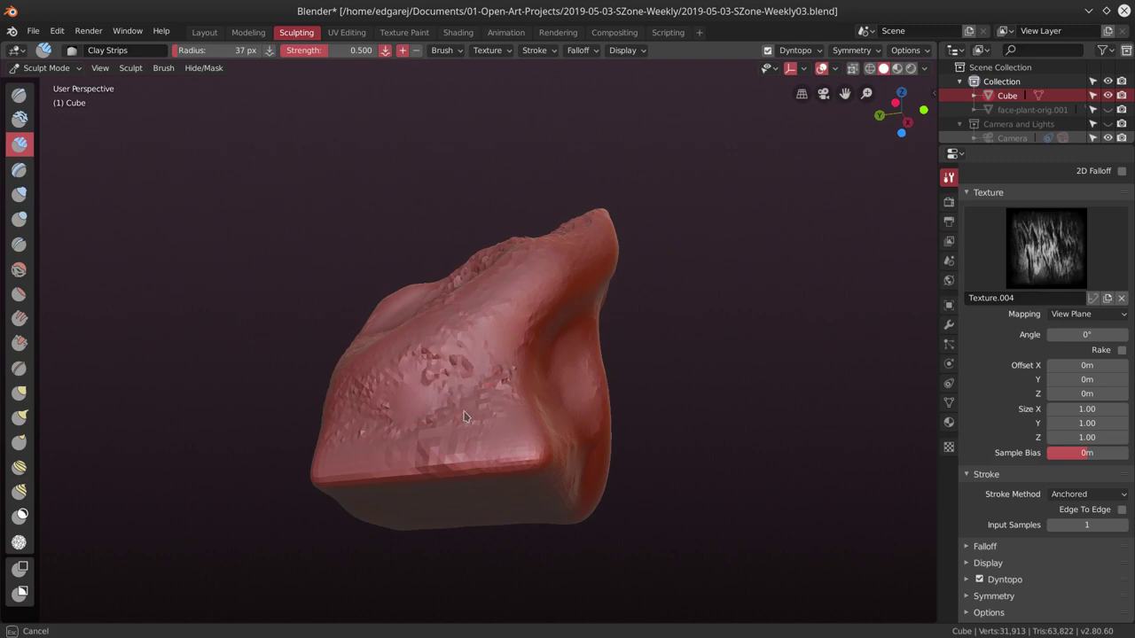
pyautogui.moveTo(447, 390); pyautogui.dragTo(485, 451, button='middle')
pyautogui.moveTo(485, 451); pyautogui.dragTo(479, 496)
pyautogui.moveTo(479, 497); pyautogui.dragTo(608, 296, button='middle')
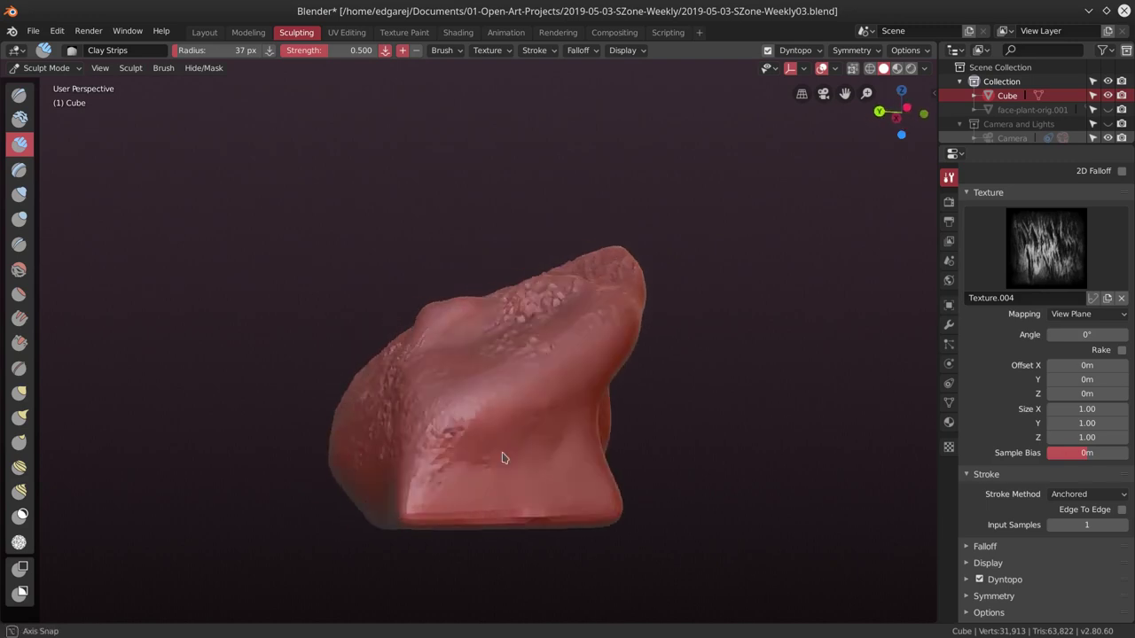
pyautogui.keyDown('shift'); pyautogui.moveTo(608, 295); pyautogui.dragTo(452, 403); pyautogui.keyUp('shift')
pyautogui.moveTo(452, 404); pyautogui.dragTo(534, 435, button='middle')
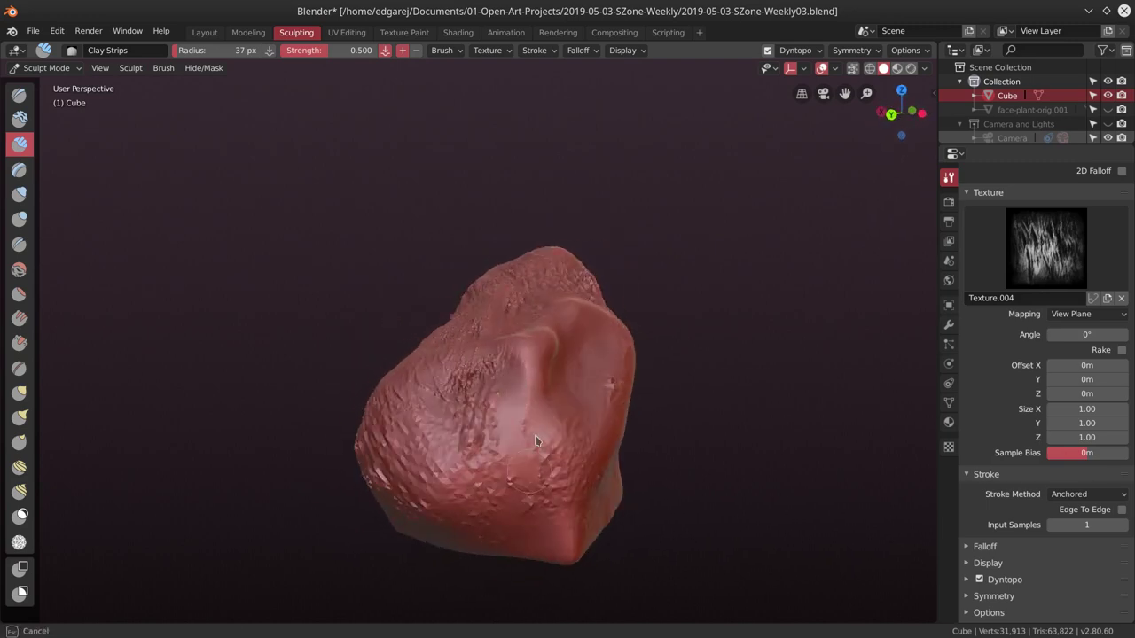
pyautogui.keyDown('shift'); pyautogui.moveTo(534, 434); pyautogui.dragTo(464, 399); pyautogui.keyUp('shift')
pyautogui.moveTo(465, 399); pyautogui.dragTo(416, 408, button='middle')
pyautogui.moveTo(417, 407); pyautogui.dragTo(533, 458)
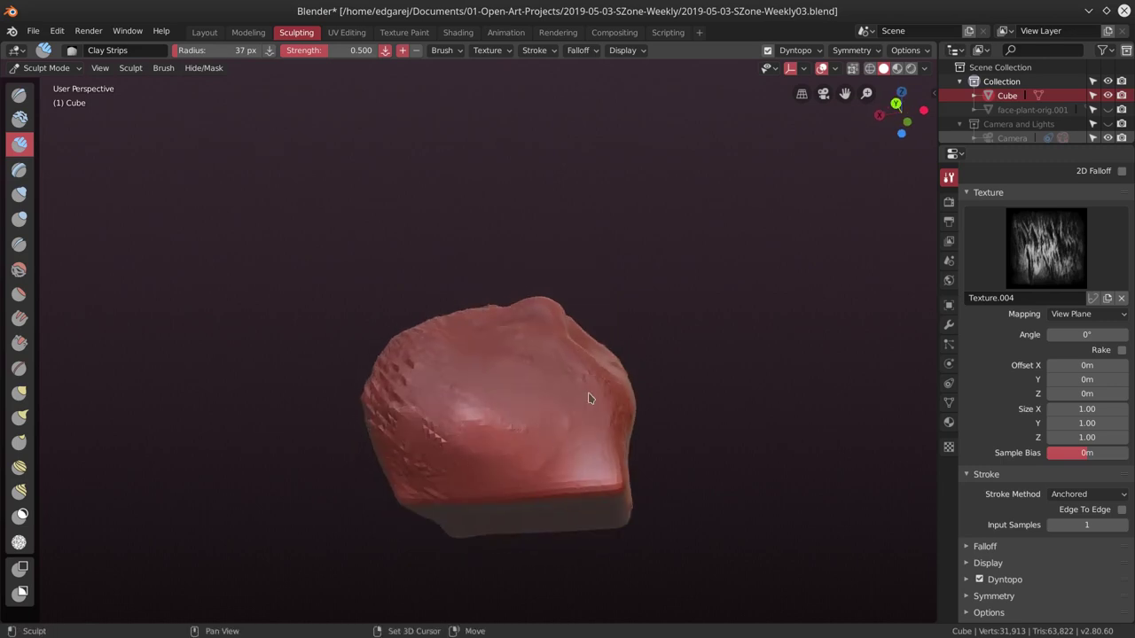
pyautogui.moveTo(588, 398); pyautogui.dragTo(532, 408, button='middle')
# Add clay-strip texture across the rock's centre and smooth the strokes.
pyautogui.moveTo(532, 408); pyautogui.dragTo(501, 443)
pyautogui.moveTo(501, 443); pyautogui.dragTo(544, 439, button='middle')
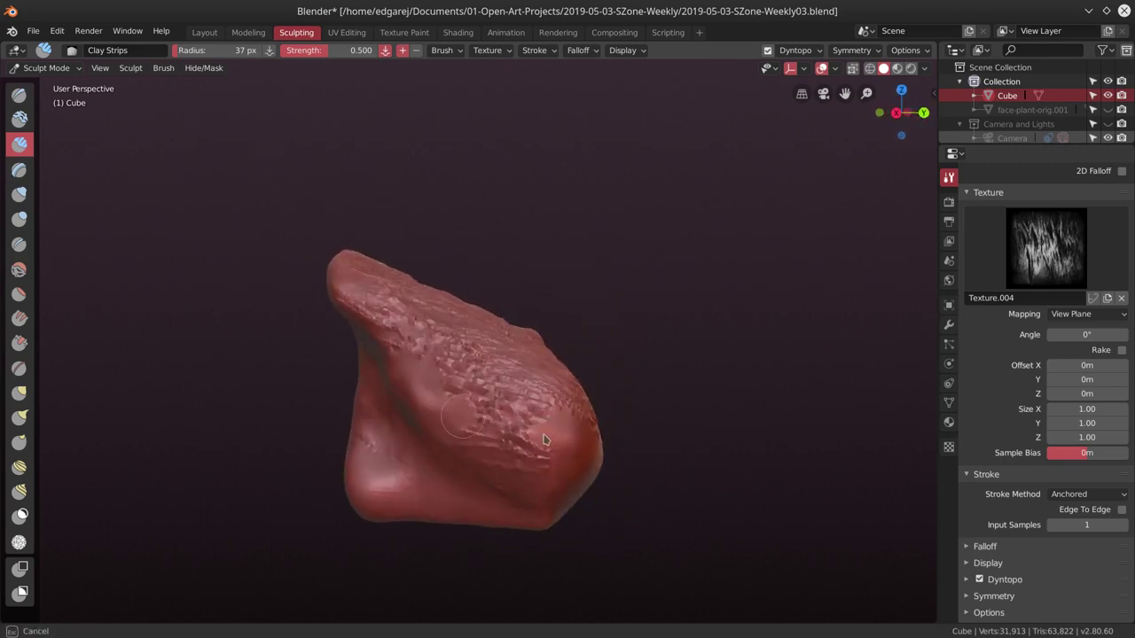
pyautogui.keyDown('shift'); pyautogui.moveTo(545, 440); pyautogui.dragTo(520, 412); pyautogui.keyUp('shift')
pyautogui.moveTo(501, 432)
pyautogui.mouseDown(button='middle')
pyautogui.moveTo(446, 433)
pyautogui.moveTo(381, 337)
pyautogui.mouseUp(button='middle')
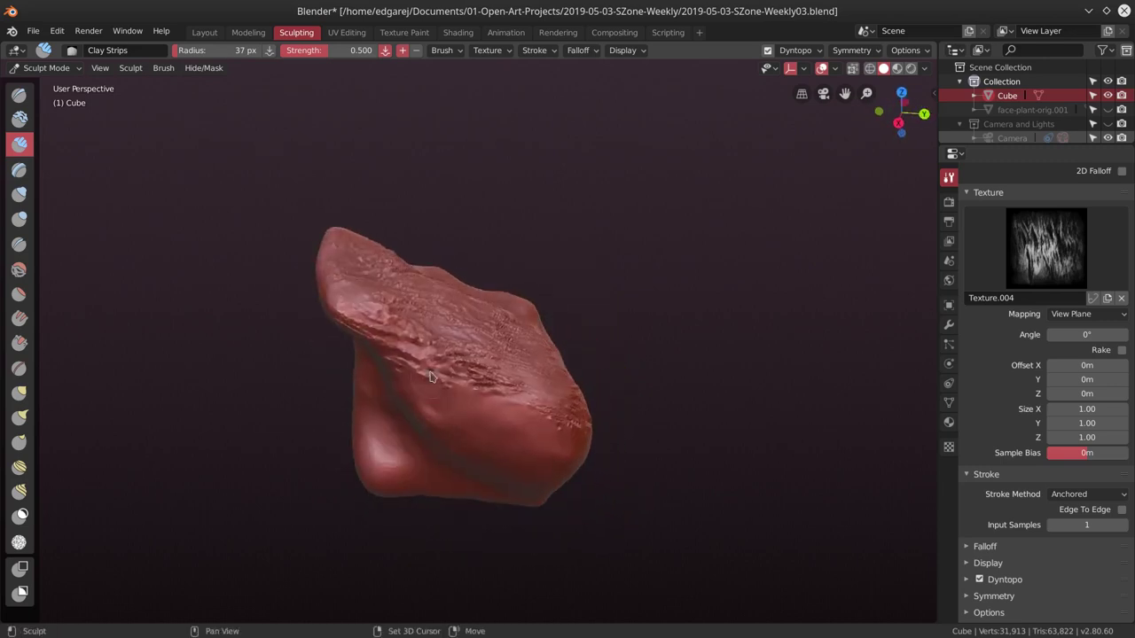
pyautogui.moveTo(381, 337); pyautogui.dragTo(483, 385)
pyautogui.moveTo(483, 386); pyautogui.dragTo(443, 343, button='middle')
pyautogui.keyDown('shift'); pyautogui.moveTo(444, 342); pyautogui.dragTo(461, 310); pyautogui.keyUp('shift')
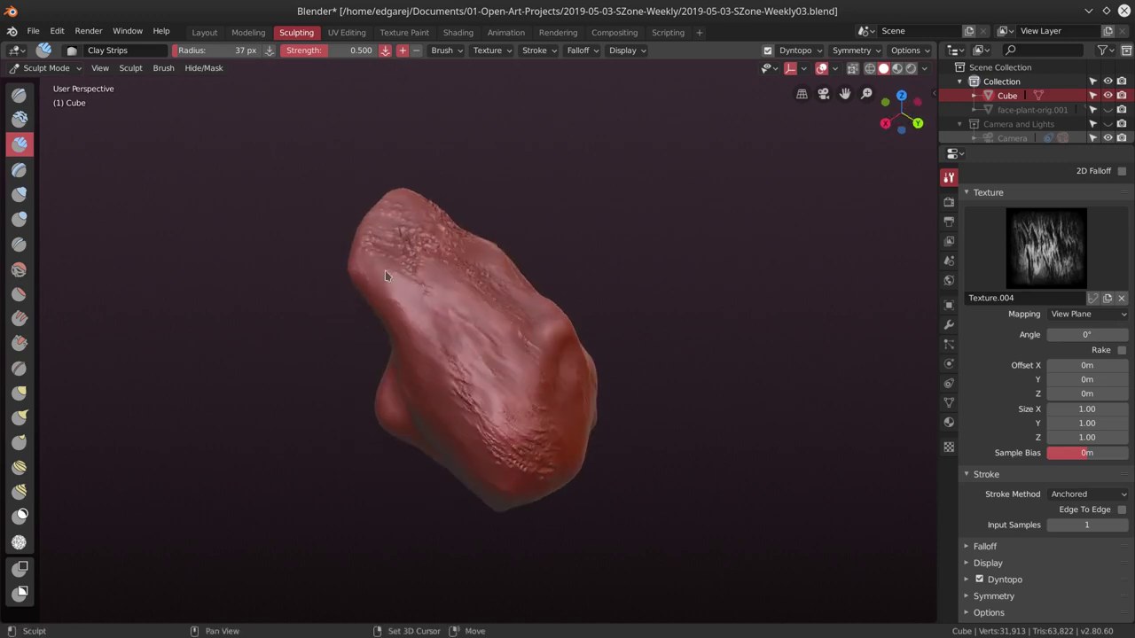
pyautogui.keyDown('shift'); pyautogui.moveTo(385, 274); pyautogui.dragTo(447, 383); pyautogui.keyUp('shift')
pyautogui.moveTo(492, 437); pyautogui.dragTo(516, 359, button='middle')
pyautogui.moveTo(497, 238)
pyautogui.mouseDown(button='middle')
pyautogui.moveTo(418, 189)
pyautogui.moveTo(520, 292)
pyautogui.mouseUp(button='middle')
pyautogui.moveTo(581, 336); pyautogui.dragTo(602, 307, button='middle')
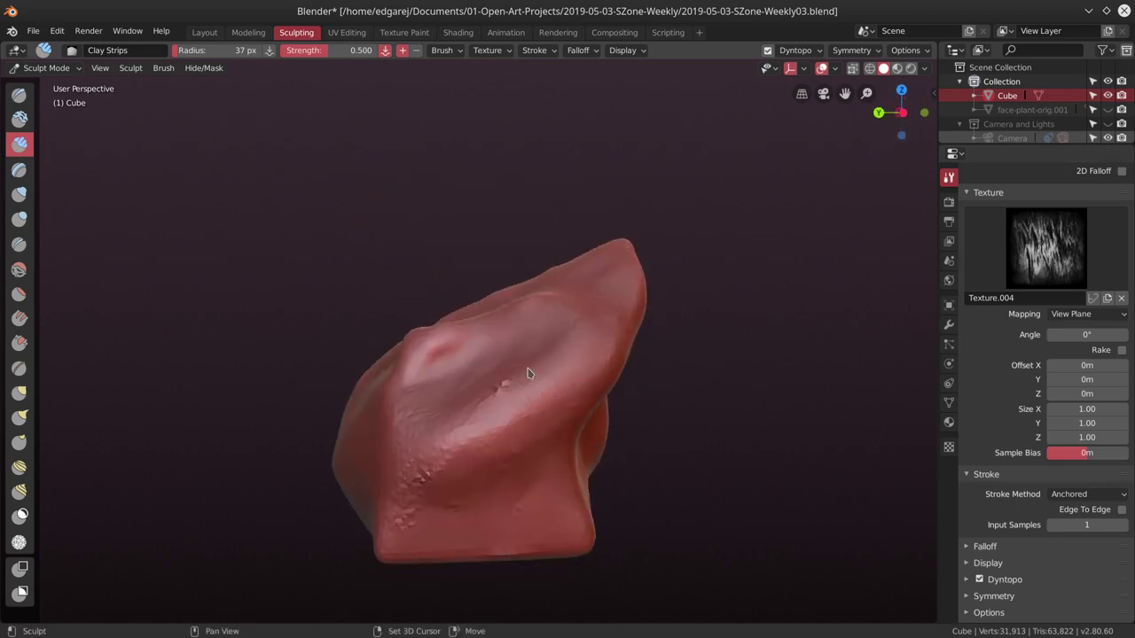
pyautogui.moveTo(528, 373)
pyautogui.mouseDown(button='middle')
pyautogui.moveTo(554, 386)
pyautogui.moveTo(492, 372)
pyautogui.mouseUp(button='middle')
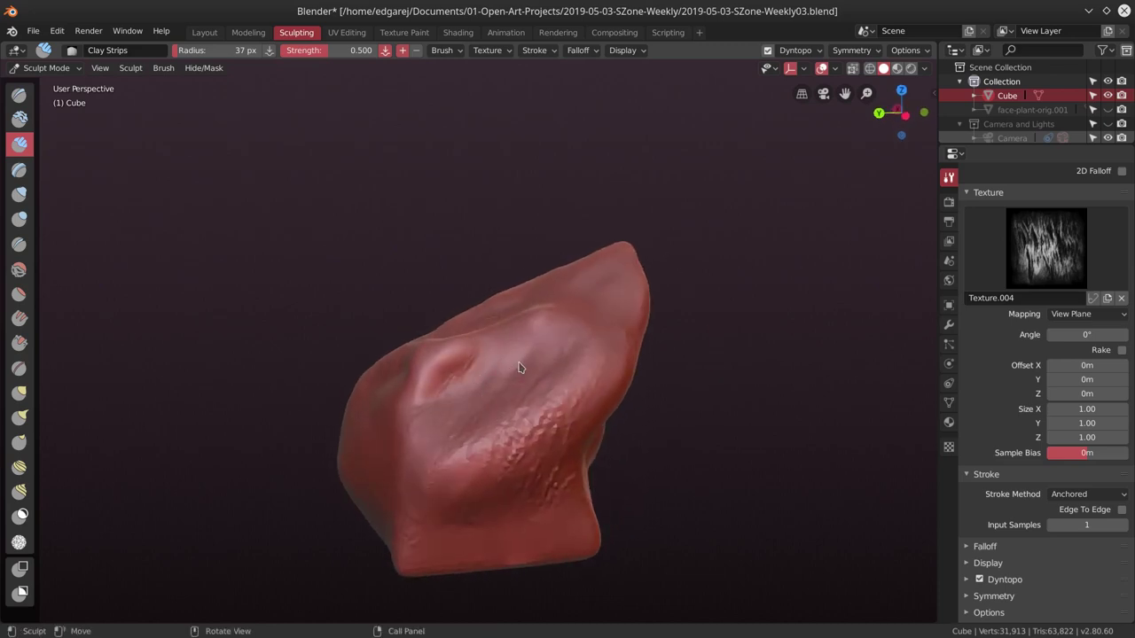
# Set the brush Stroke Method to Space, test a stroke on the rock, and save the file.
pyautogui.click(1089, 508)
pyautogui.click(1068, 536)
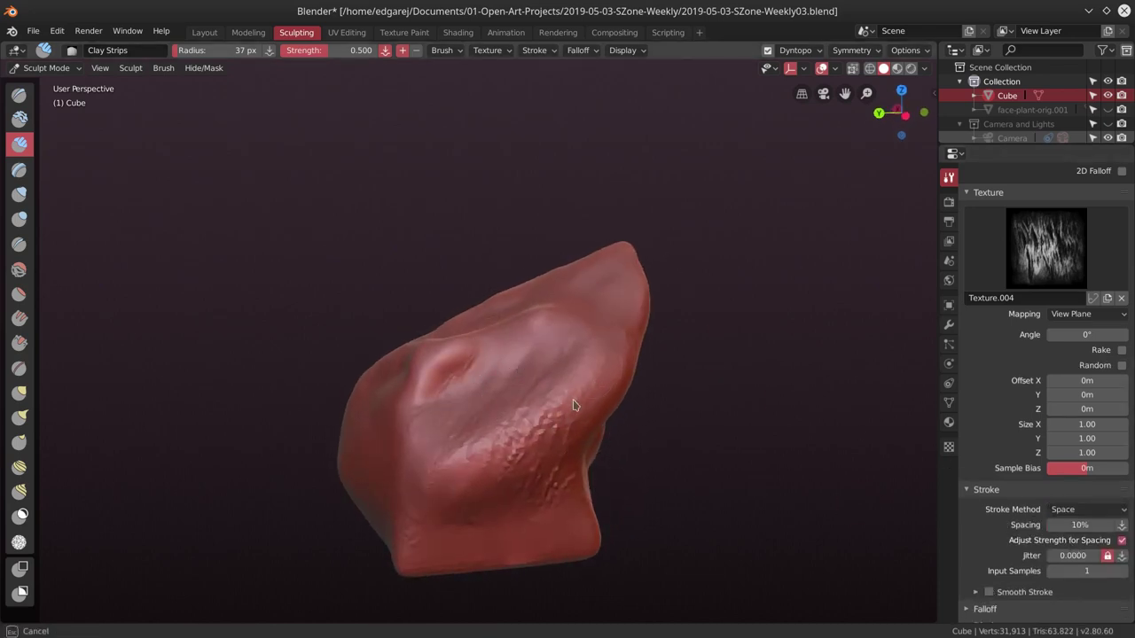
pyautogui.moveTo(563, 390); pyautogui.dragTo(523, 373)
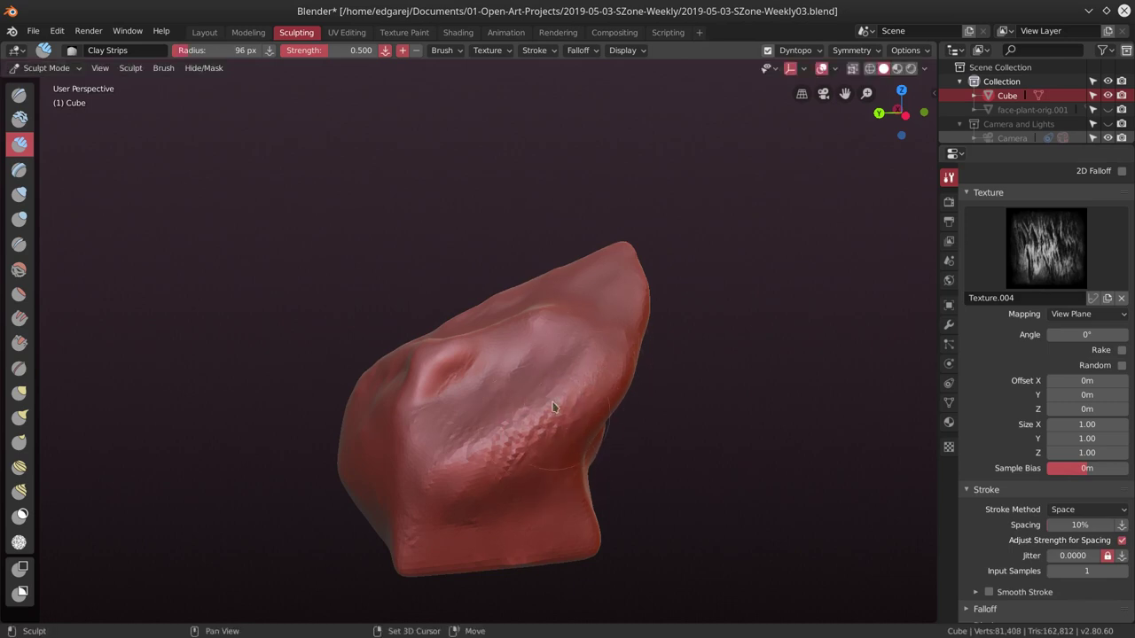
pyautogui.moveTo(552, 406)
pyautogui.mouseDown(button='middle')
pyautogui.moveTo(569, 367)
pyautogui.moveTo(563, 334)
pyautogui.mouseUp(button='middle')
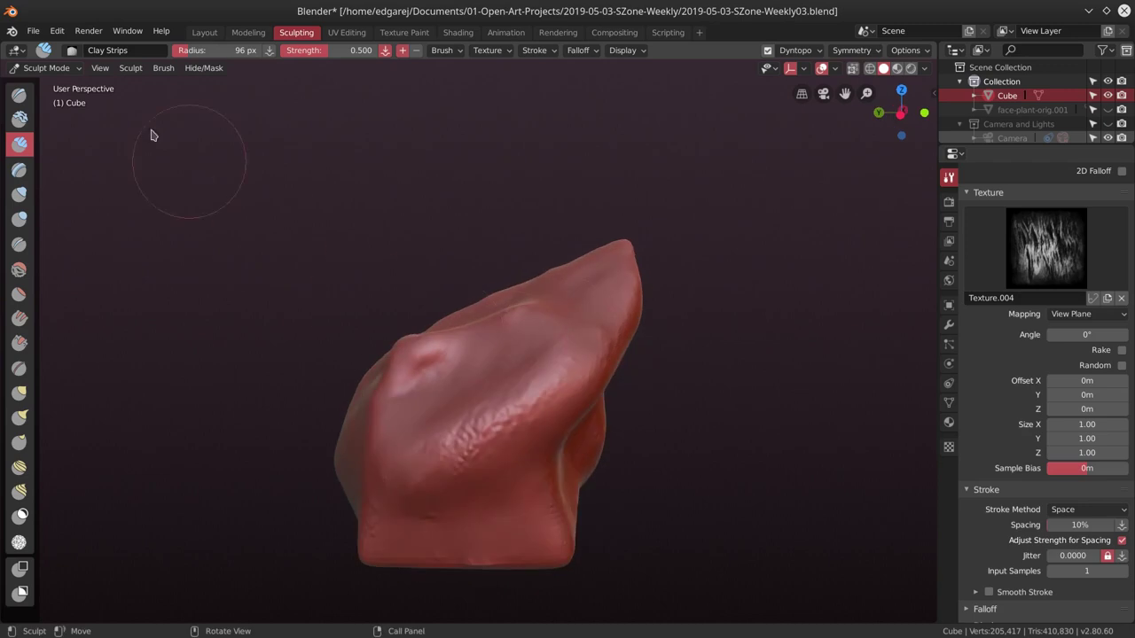
pyautogui.click(33, 31)
pyautogui.click(51, 137)
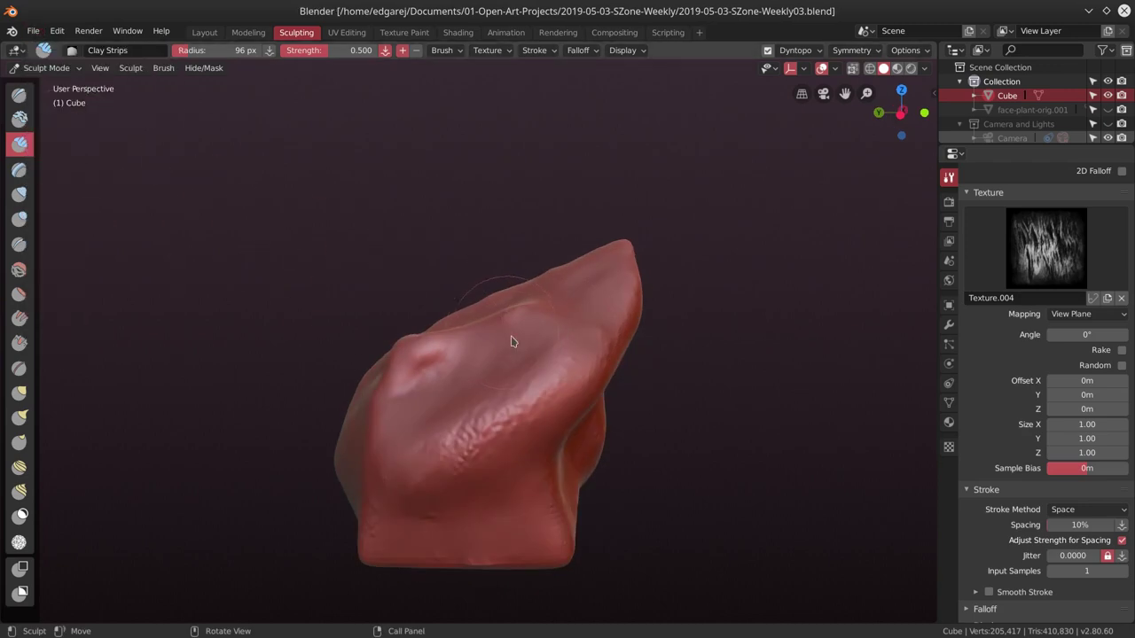
# Shrink the brush to 48 px and dab clay-strip texture across the rock's upper face.
pyautogui.moveTo(511, 341); pyautogui.dragTo(535, 334, button='middle')
pyautogui.moveTo(532, 342); pyautogui.dragTo(573, 327)
pyautogui.press('f')
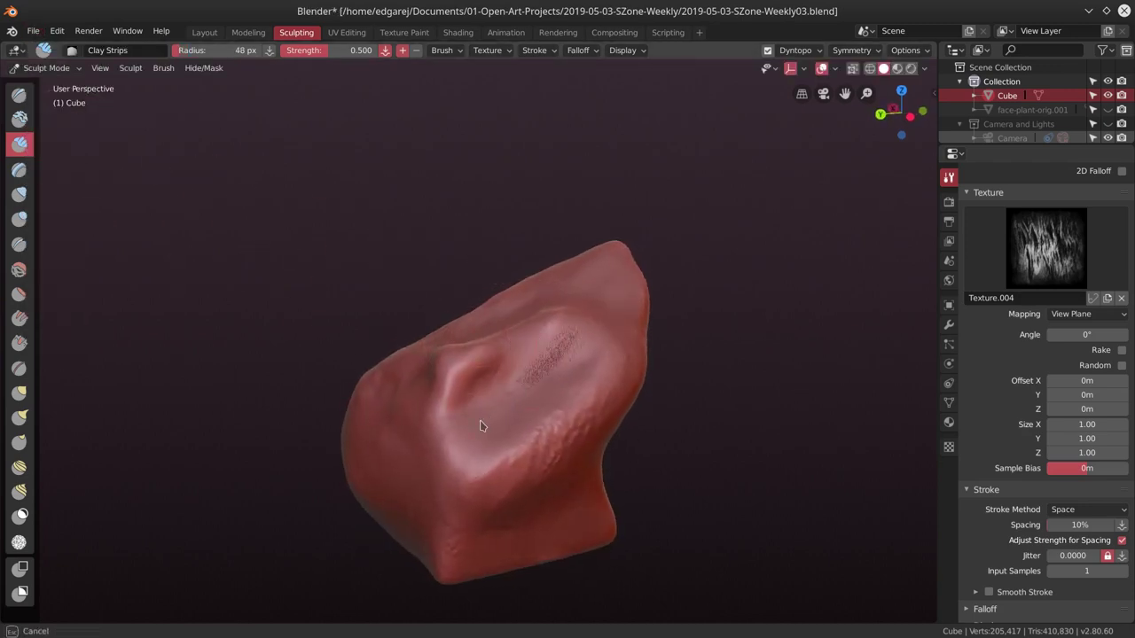
pyautogui.keyDown('shift'); pyautogui.moveTo(494, 414); pyautogui.dragTo(532, 376); pyautogui.keyUp('shift')
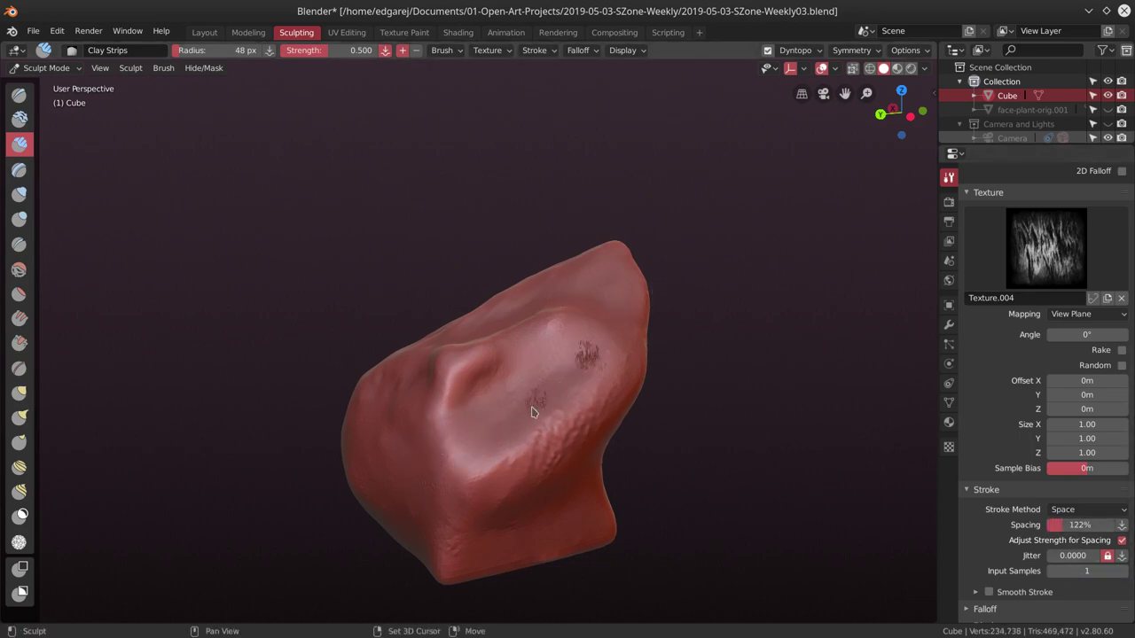
pyautogui.moveTo(532, 411); pyautogui.dragTo(577, 372)
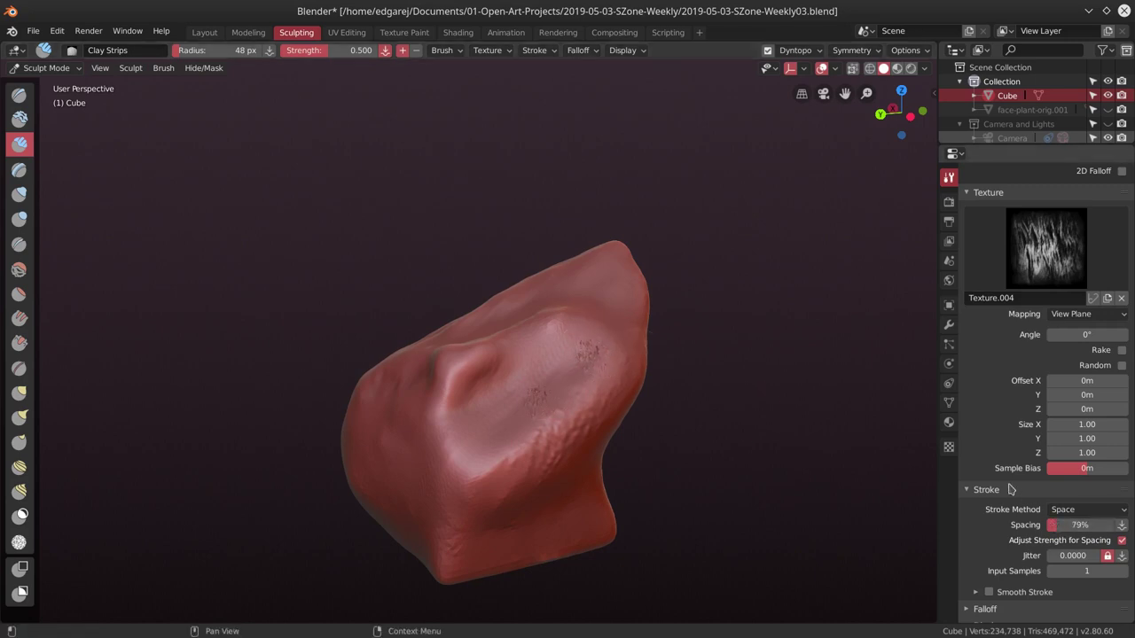
# Try a 0.1-ratio Decimate modifier on the rock, then save the file.
pyautogui.click(949, 324)
pyautogui.click(1000, 175)
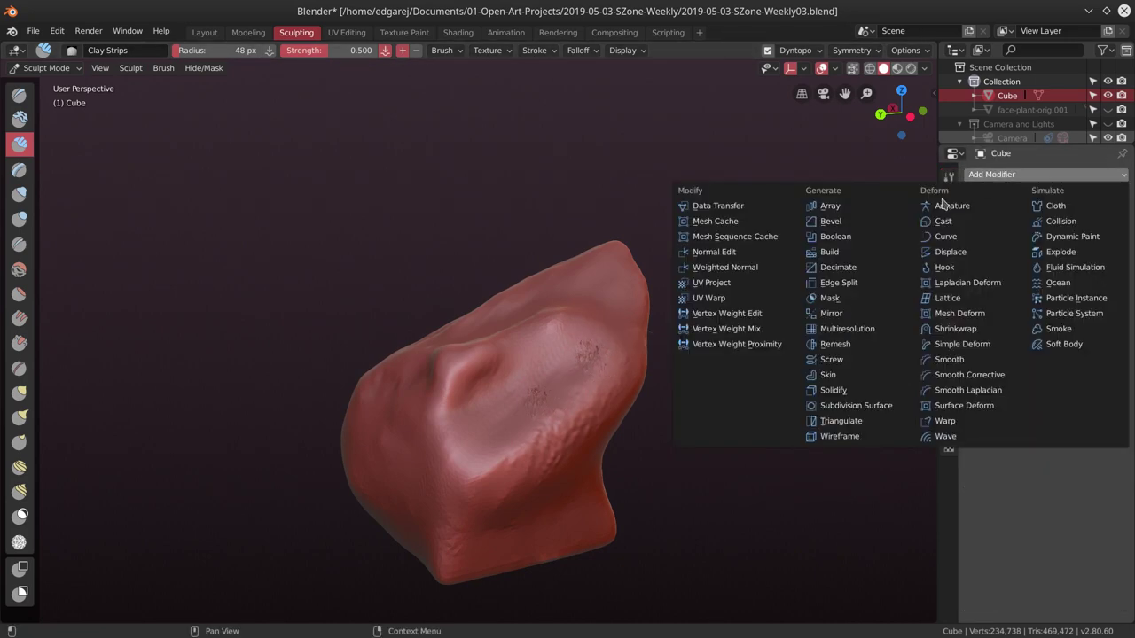
pyautogui.click(860, 274)
pyautogui.click(984, 251)
pyautogui.press('Return')
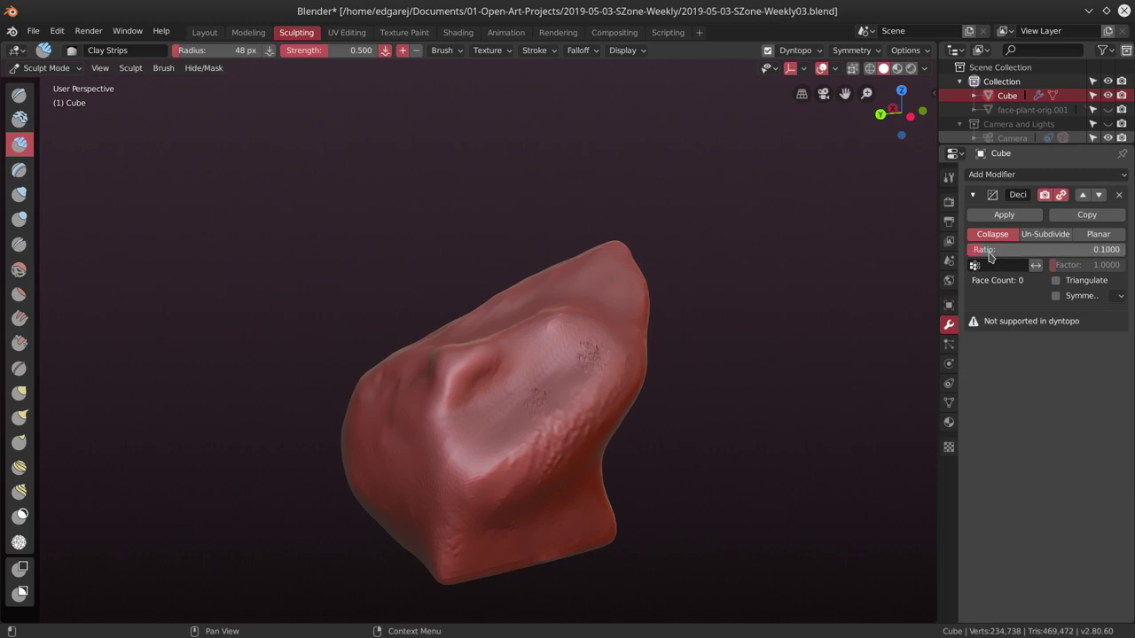
pyautogui.click(1004, 215)
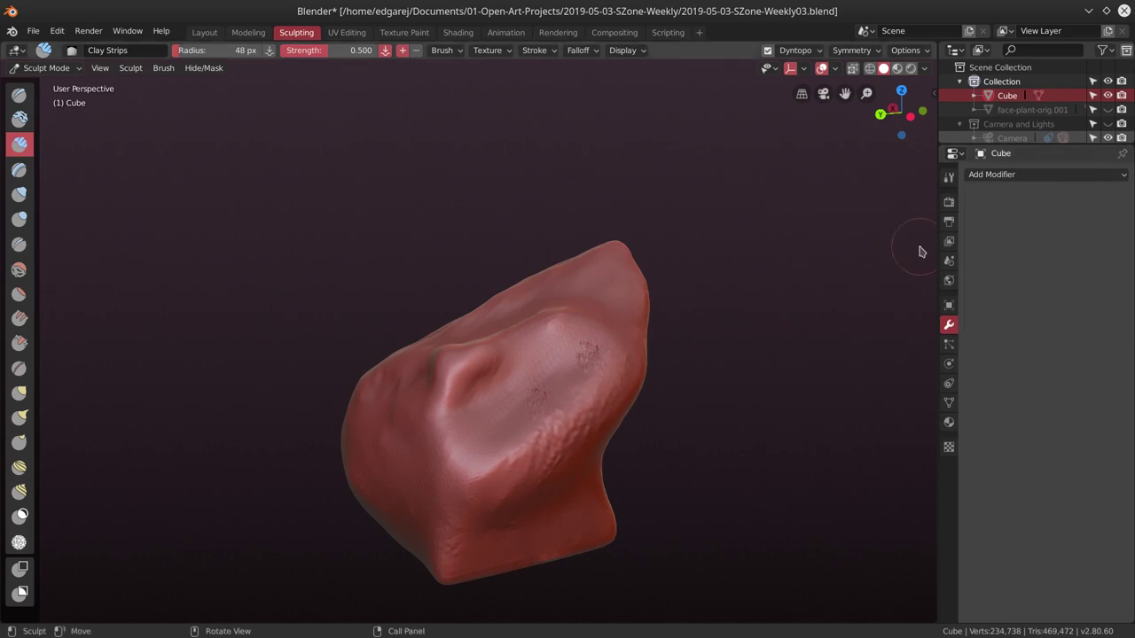
pyautogui.click(33, 30)
pyautogui.click(53, 142)
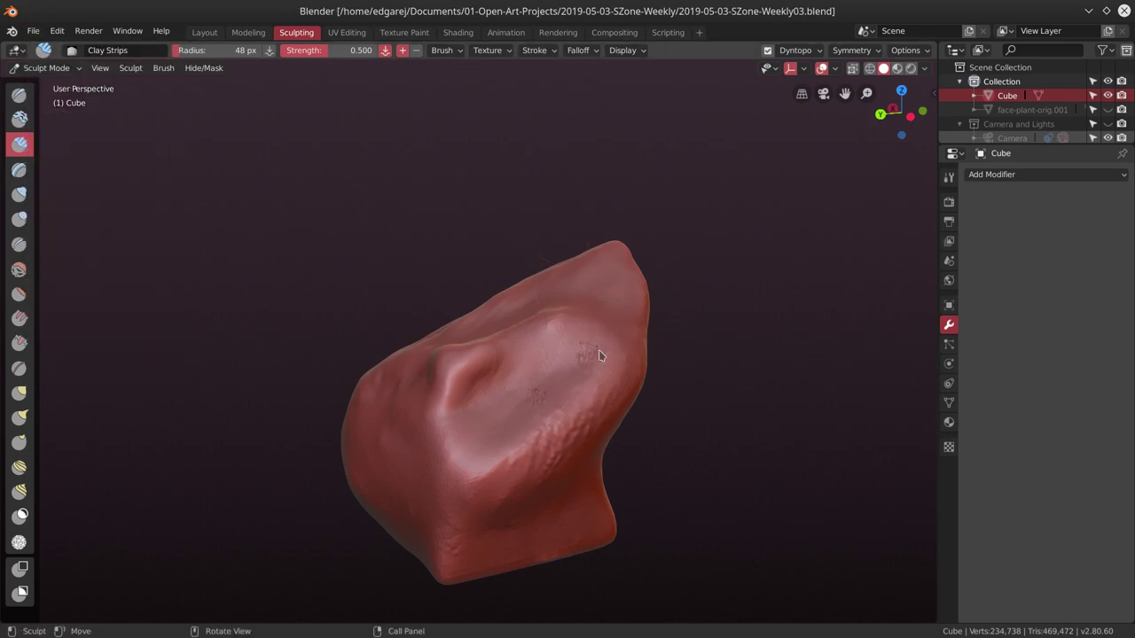
# Sculpt a clay-strip stroke and enlarge the brush radius to 129 px.
pyautogui.moveTo(599, 351)
pyautogui.mouseDown()
pyautogui.moveTo(530, 417)
pyautogui.moveTo(561, 359)
pyautogui.mouseUp()
pyautogui.moveTo(562, 359); pyautogui.dragTo(491, 352, button='middle')
pyautogui.press('f')
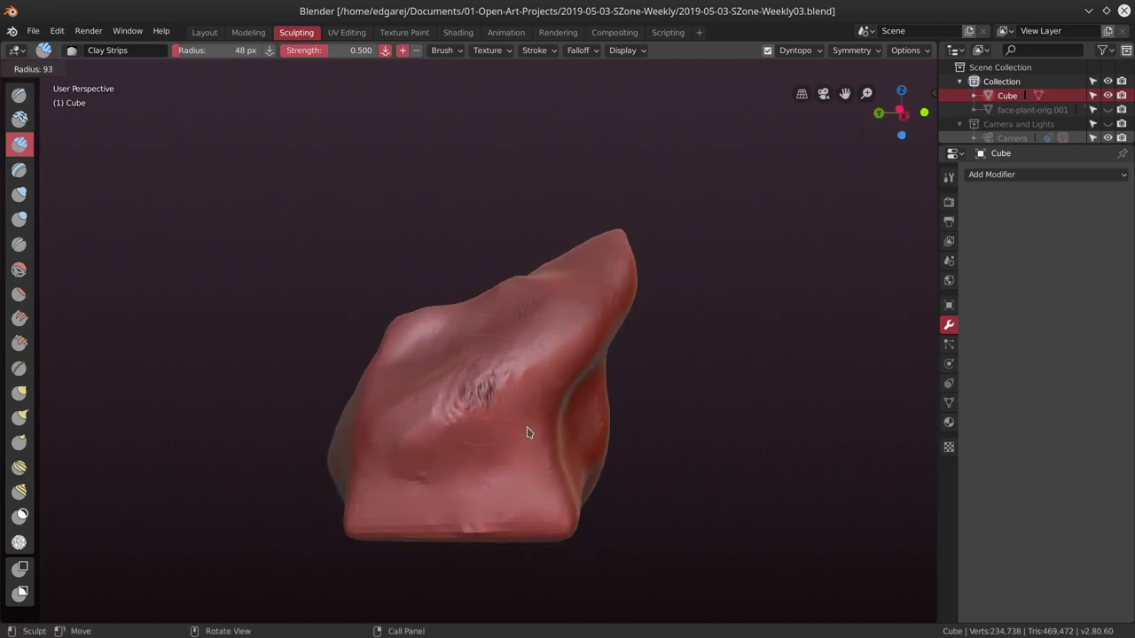
pyautogui.click(533, 434)
pyautogui.moveTo(533, 433); pyautogui.dragTo(605, 448, button='middle')
pyautogui.scroll(-2, 605, 449)
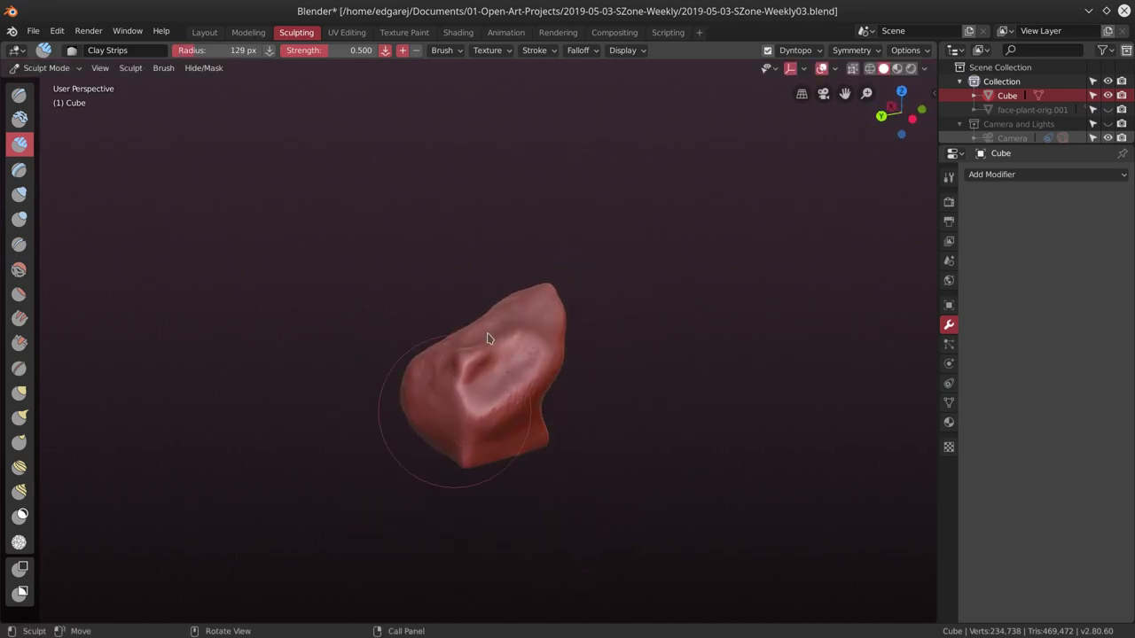
pyautogui.moveTo(487, 266)
pyautogui.mouseDown(button='middle')
pyautogui.moveTo(558, 355)
pyautogui.moveTo(499, 400)
pyautogui.moveTo(503, 355)
pyautogui.moveTo(474, 405)
pyautogui.mouseUp(button='middle')
# Shrink the brush to 55 px and lay clay-strip scratches near the bottom and across the face.
pyautogui.press('f')
pyautogui.click(443, 406)
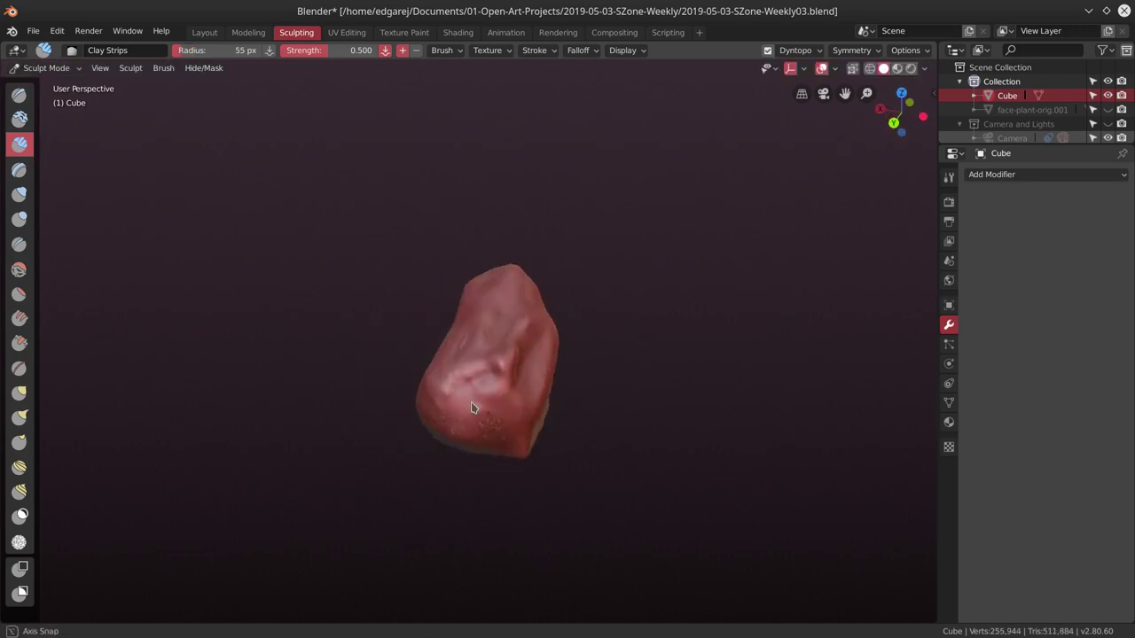
pyautogui.moveTo(474, 406); pyautogui.dragTo(474, 432)
pyautogui.moveTo(475, 433)
pyautogui.mouseDown(button='middle')
pyautogui.moveTo(486, 379)
pyautogui.moveTo(457, 366)
pyautogui.moveTo(443, 332)
pyautogui.moveTo(450, 372)
pyautogui.mouseUp(button='middle')
pyautogui.moveTo(470, 314); pyautogui.dragTo(435, 398)
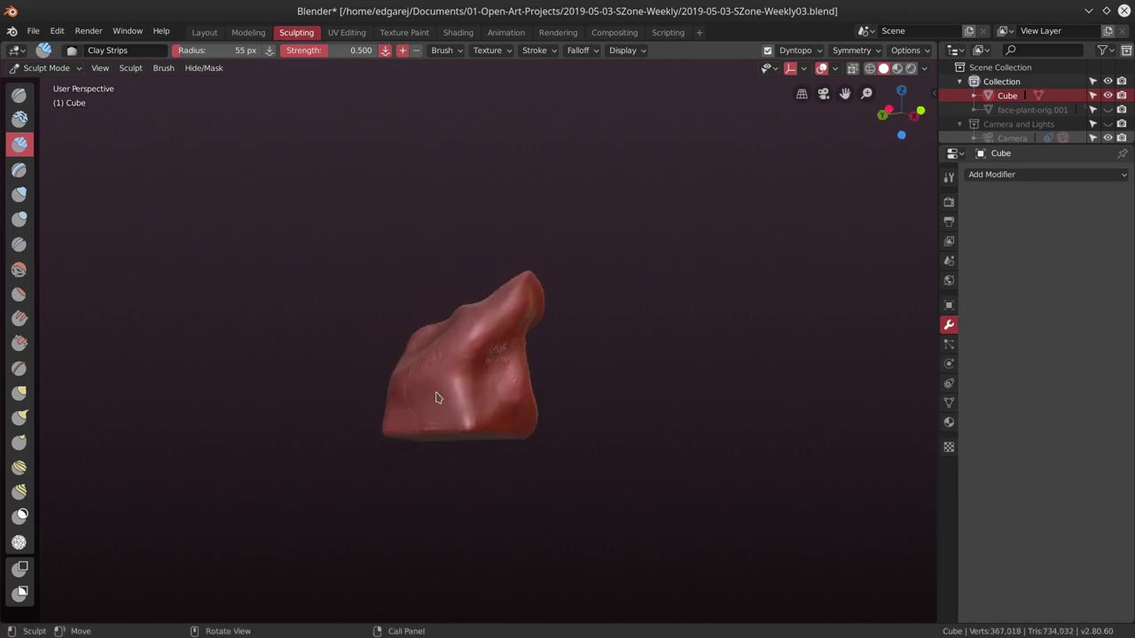
pyautogui.moveTo(496, 344); pyautogui.dragTo(463, 331, button='middle')
pyautogui.moveTo(456, 356); pyautogui.dragTo(455, 359)
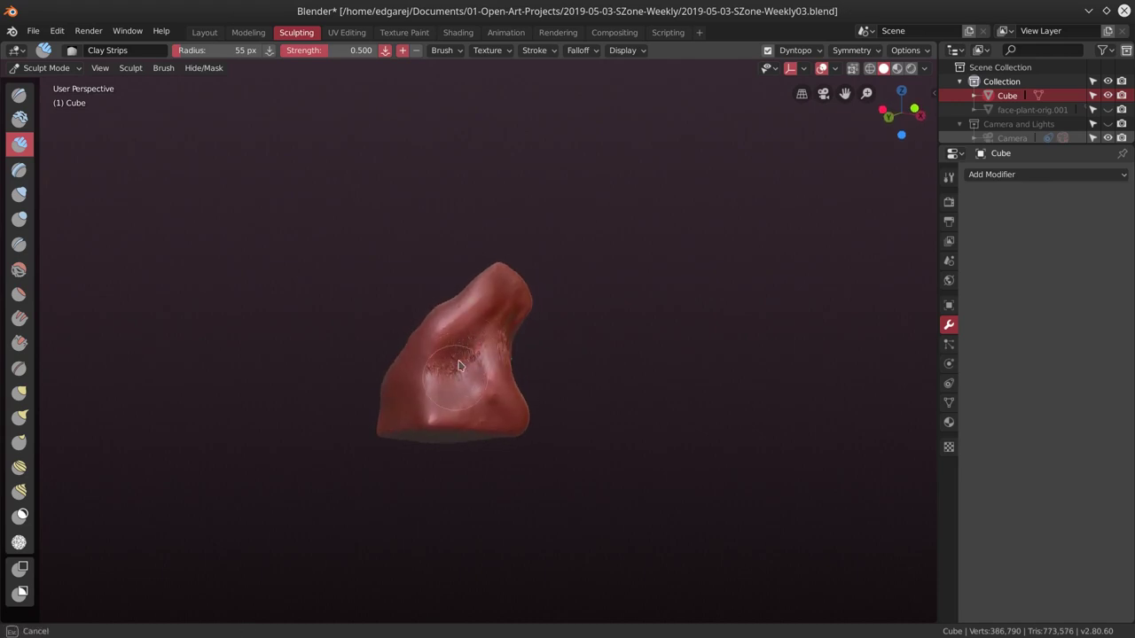
pyautogui.moveTo(484, 339); pyautogui.dragTo(435, 339, button='middle')
pyautogui.moveTo(435, 340); pyautogui.dragTo(461, 351)
# Shrink the brush to 28 px, save the file, and open the Add Modifier list.
pyautogui.press('f')
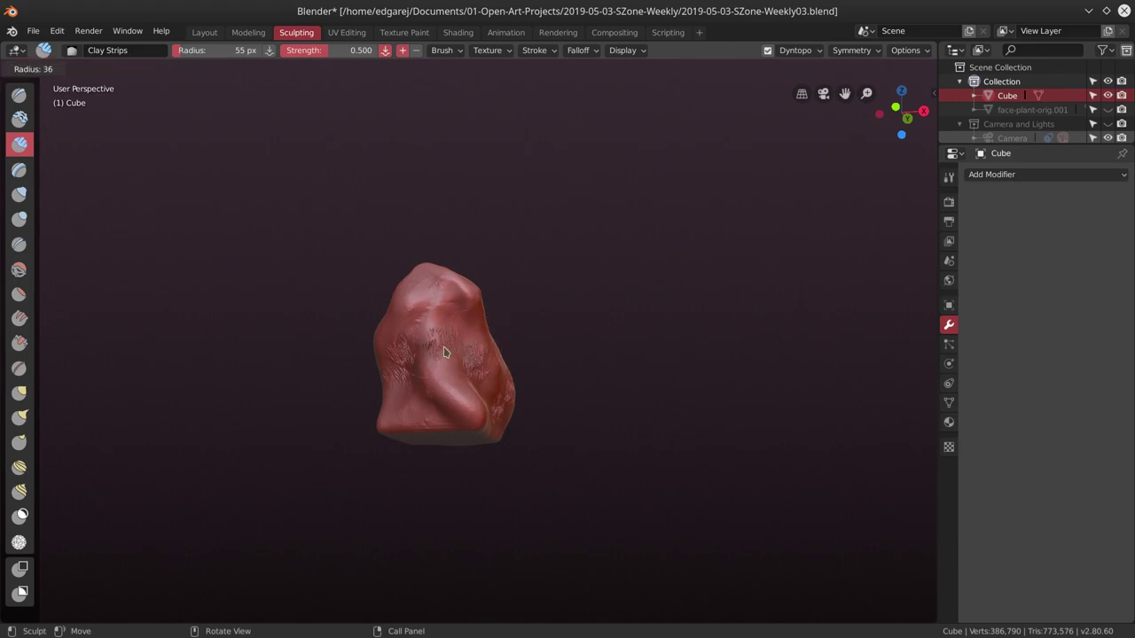
pyautogui.click(464, 355)
pyautogui.moveTo(465, 355)
pyautogui.mouseDown(button='middle')
pyautogui.moveTo(459, 433)
pyautogui.moveTo(505, 345)
pyautogui.mouseUp(button='middle')
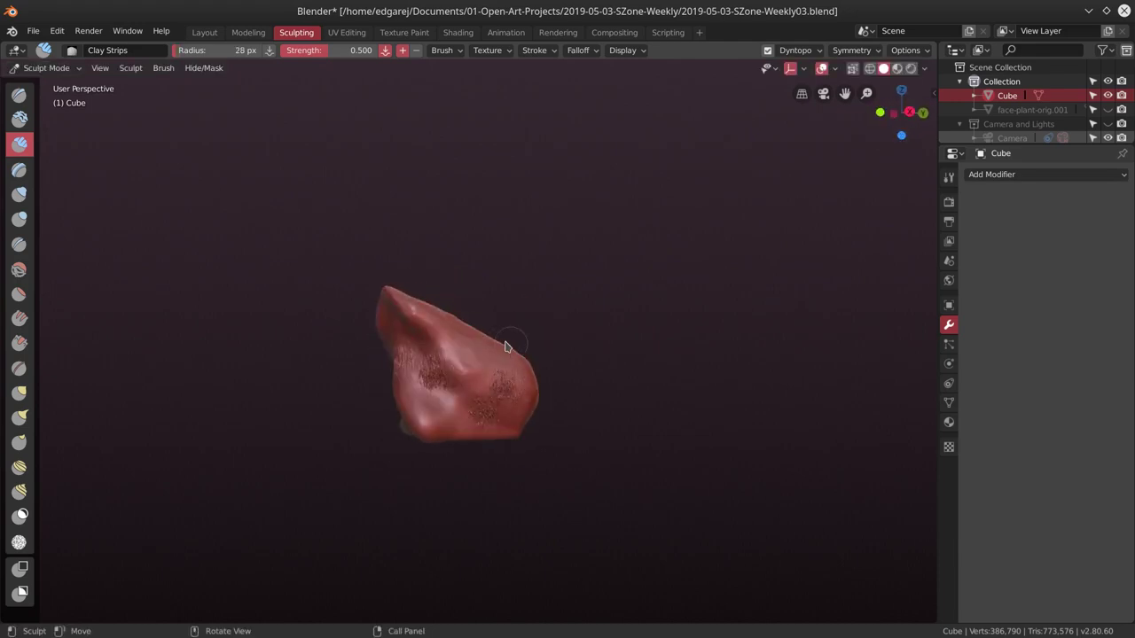
pyautogui.click(33, 30)
pyautogui.click(47, 140)
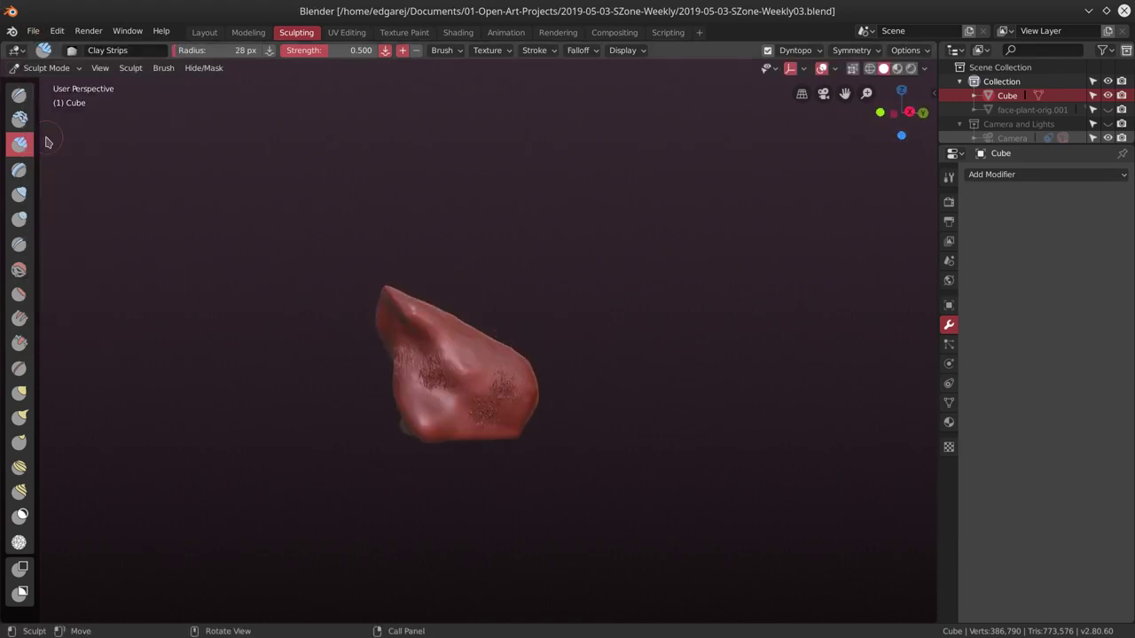
pyautogui.click(989, 174)
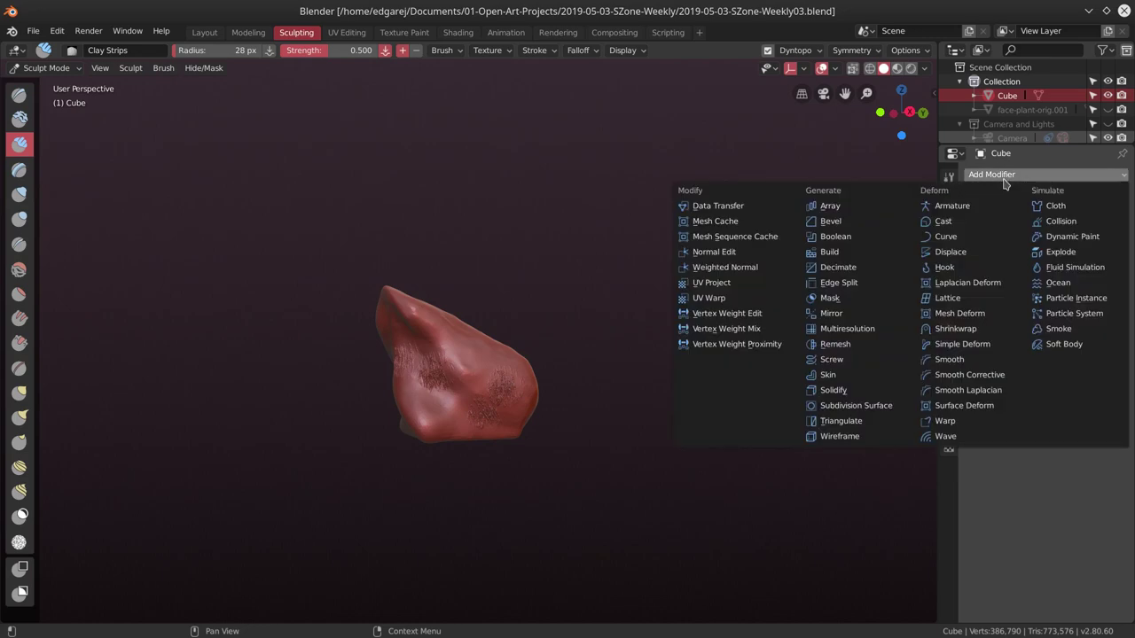
# Try adding a 0.1 Decimate modifier in Sculpting, then undo it.
pyautogui.click(846, 266)
pyautogui.click(1042, 250)
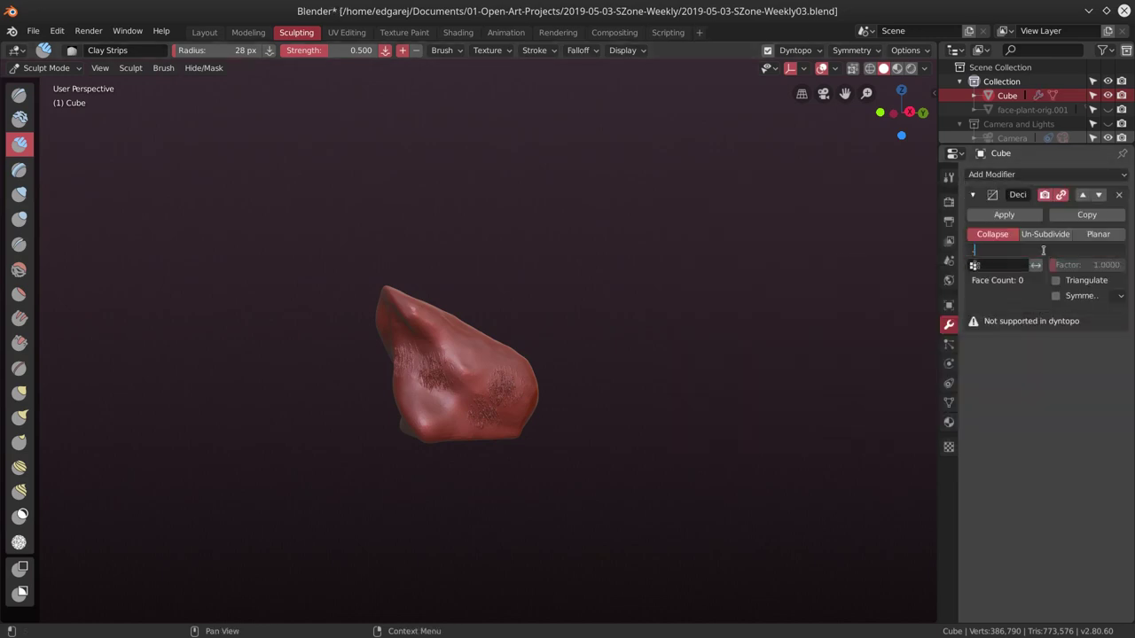
pyautogui.write('.1')
pyautogui.press('Return')
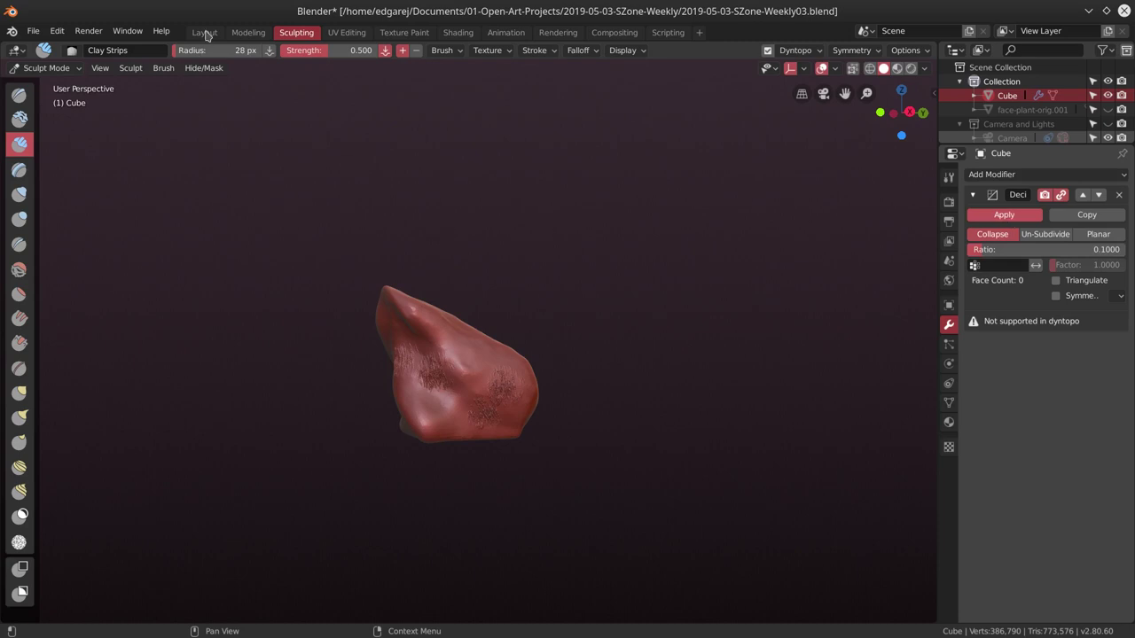
pyautogui.hotkey('ctrl', 'z')
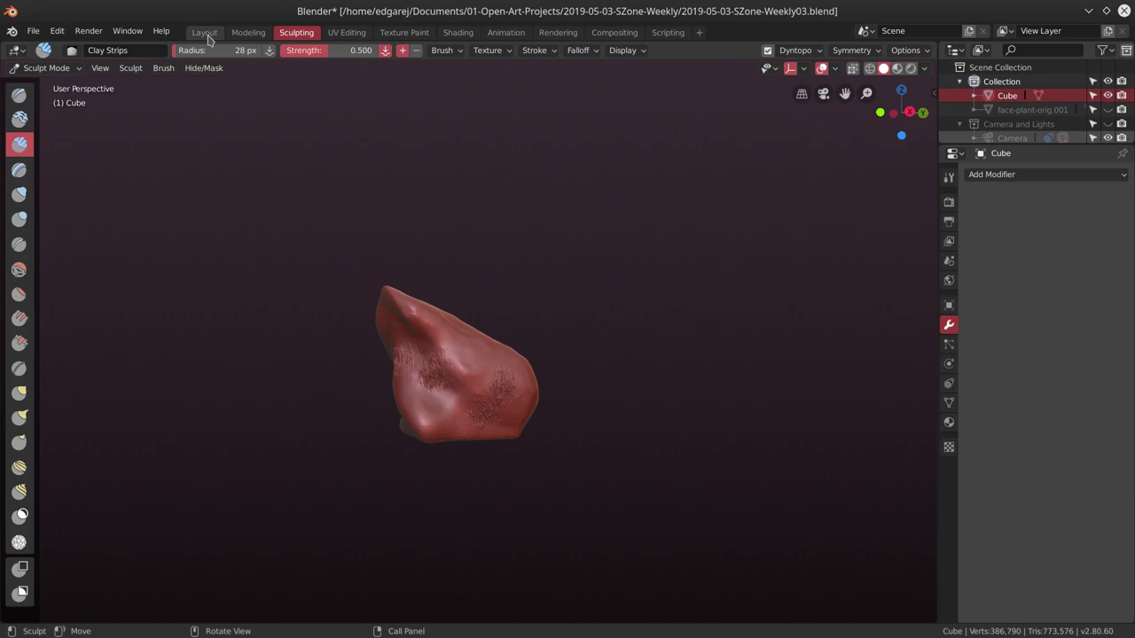
# In the Layout workspace, add a Decimate modifier at ratio 0.1 and apply it.
pyautogui.click(206, 33)
pyautogui.click(1008, 259)
pyautogui.click(849, 278)
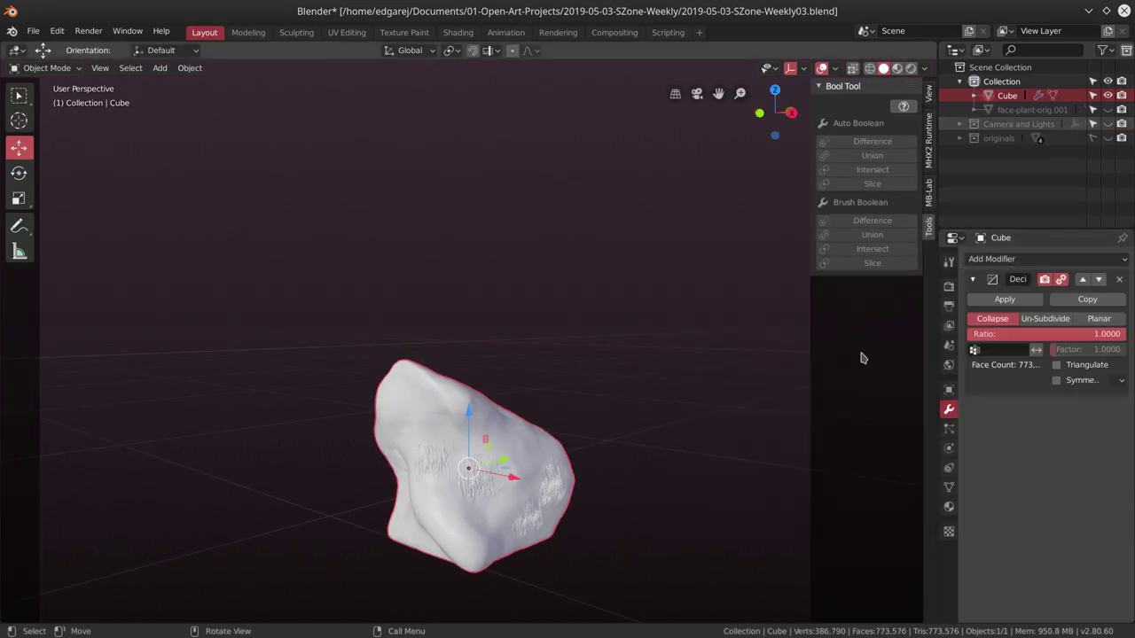
pyautogui.click(1020, 334)
pyautogui.write('.1')
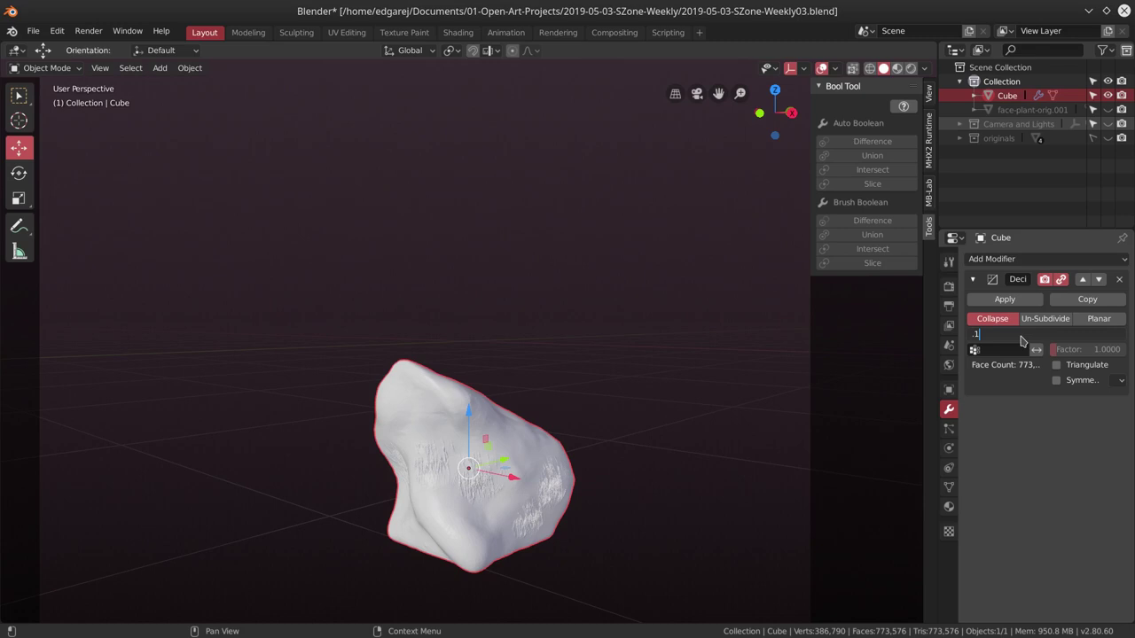
pyautogui.press('Return')
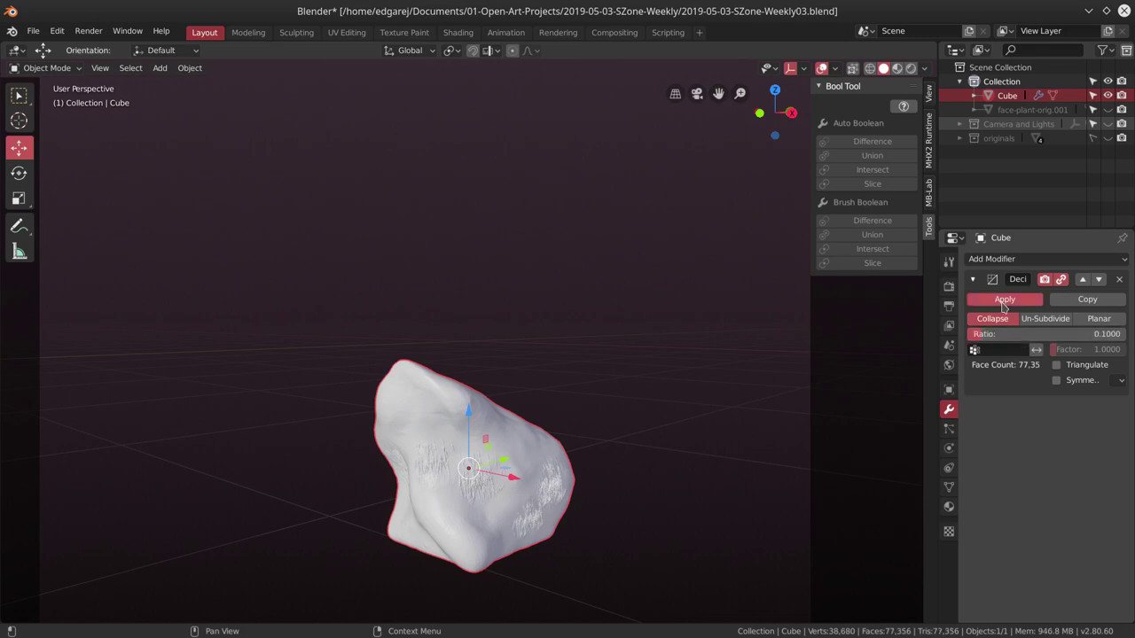
pyautogui.click(1003, 300)
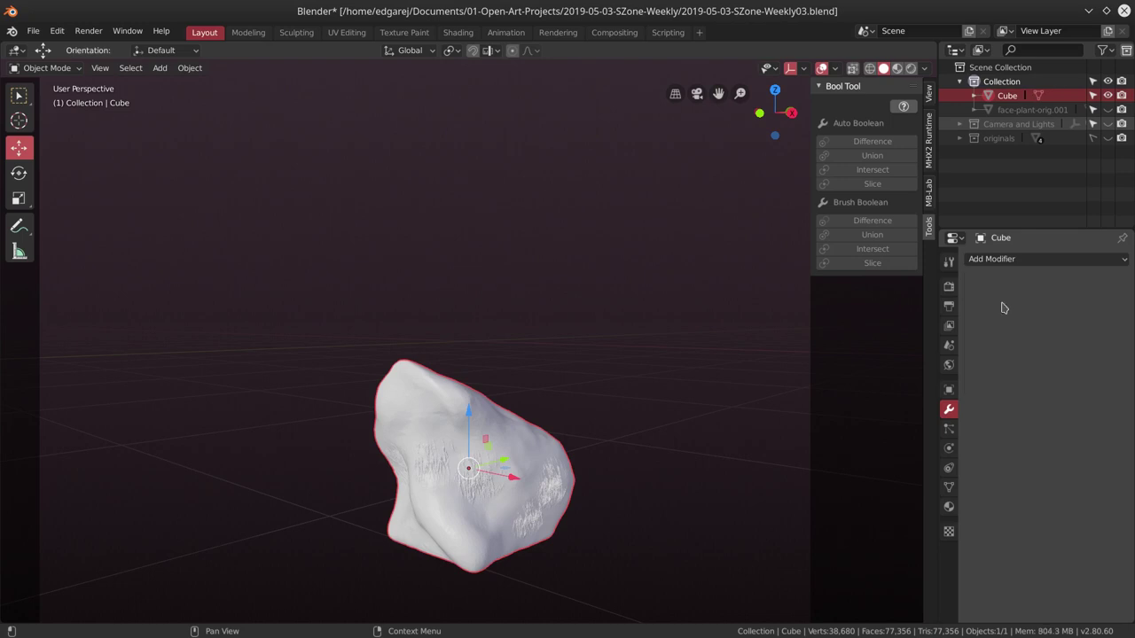
# Back in Sculpting, set the brush to 89 px, toggle dynamic topology, and clear the brush texture.
pyautogui.click(296, 32)
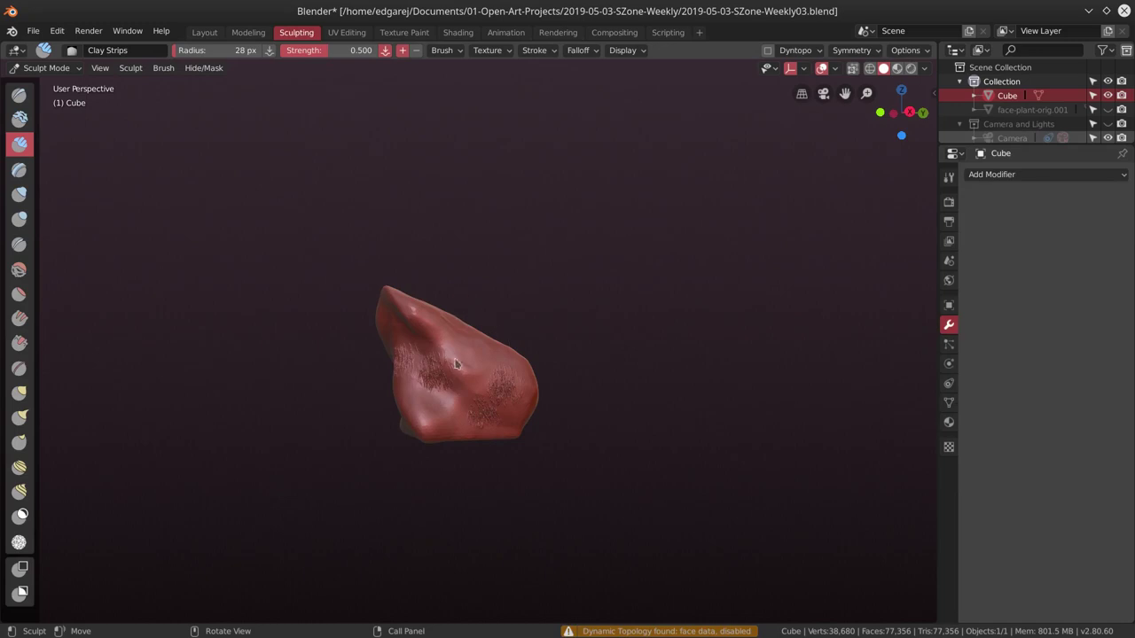
pyautogui.scroll(5, 443, 372)
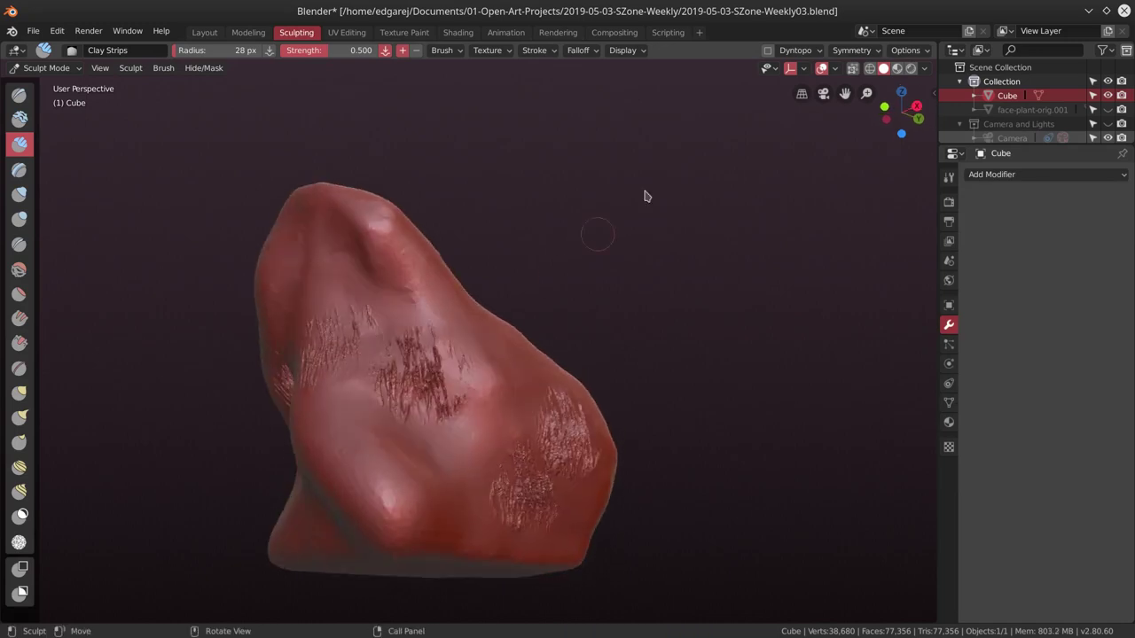
pyautogui.press('f')
pyautogui.click(471, 287)
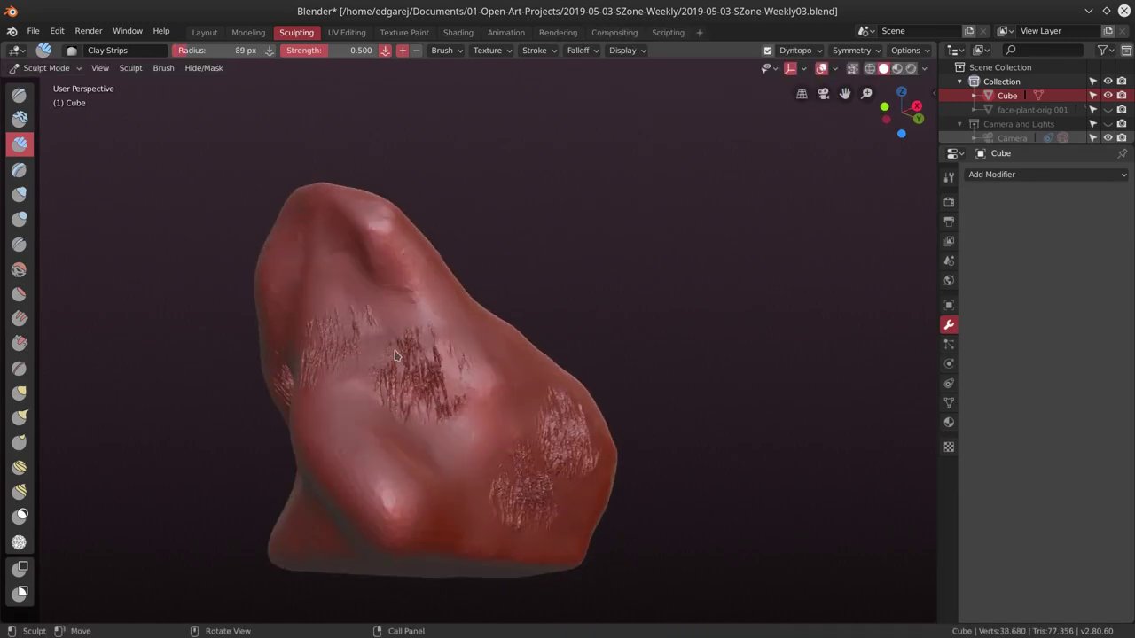
pyautogui.hotkey('ctrl', 'd')
pyautogui.click(949, 181)
pyautogui.scroll(-5, 1020, 399)
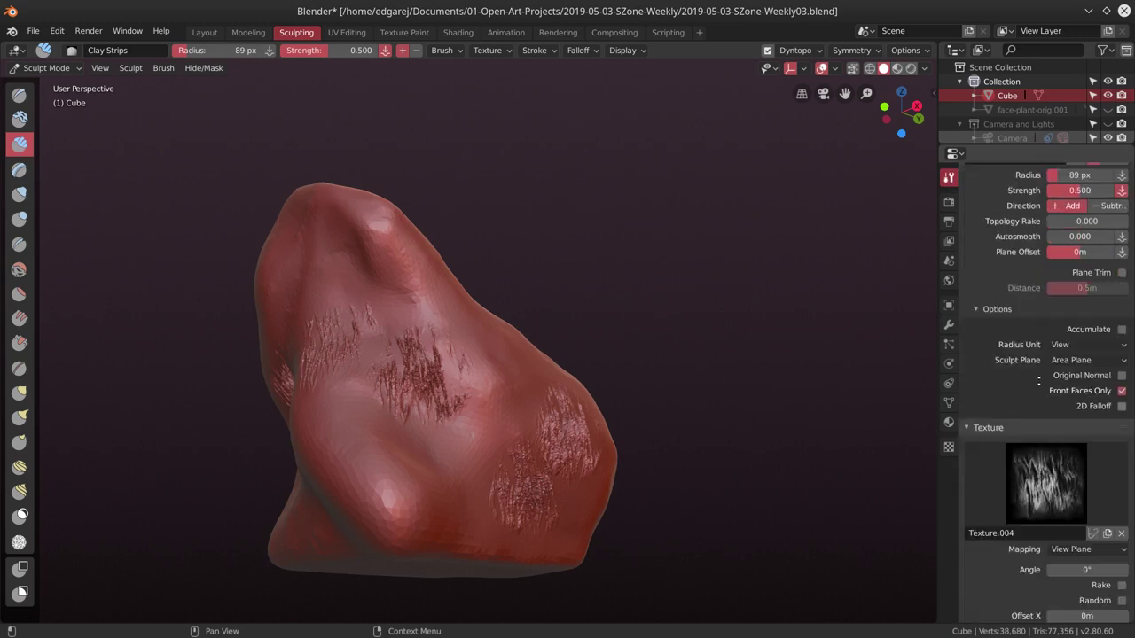
pyautogui.click(1121, 585)
# Shrink the brush to 59 px and turn dynamic topology off.
pyautogui.press('f')
pyautogui.click(413, 356)
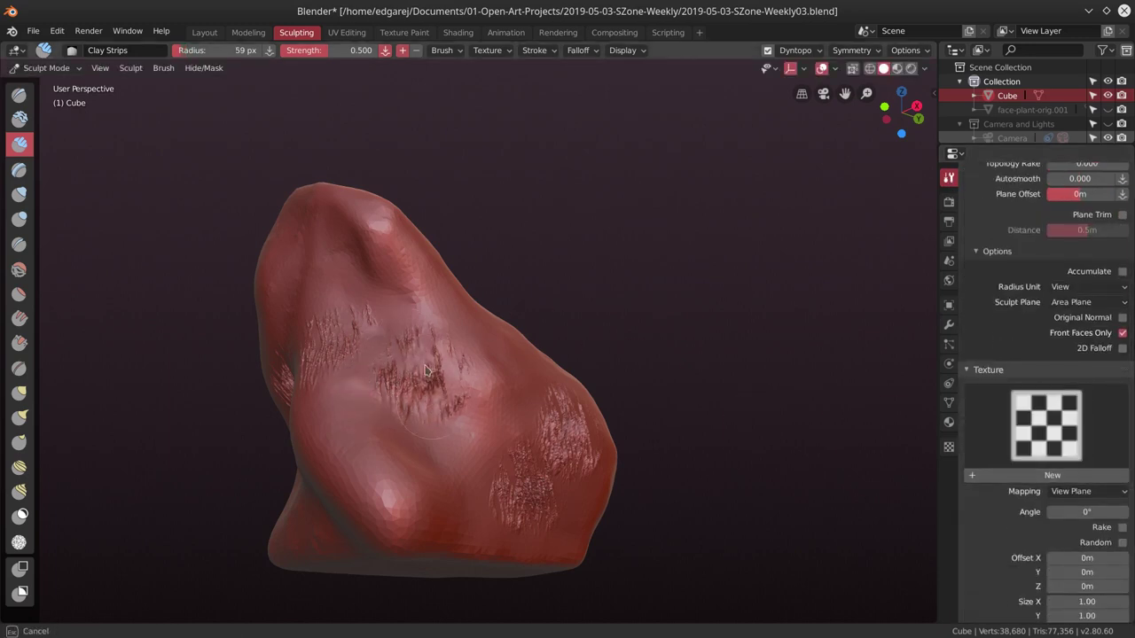
pyautogui.moveTo(426, 388); pyautogui.dragTo(386, 426, button='middle')
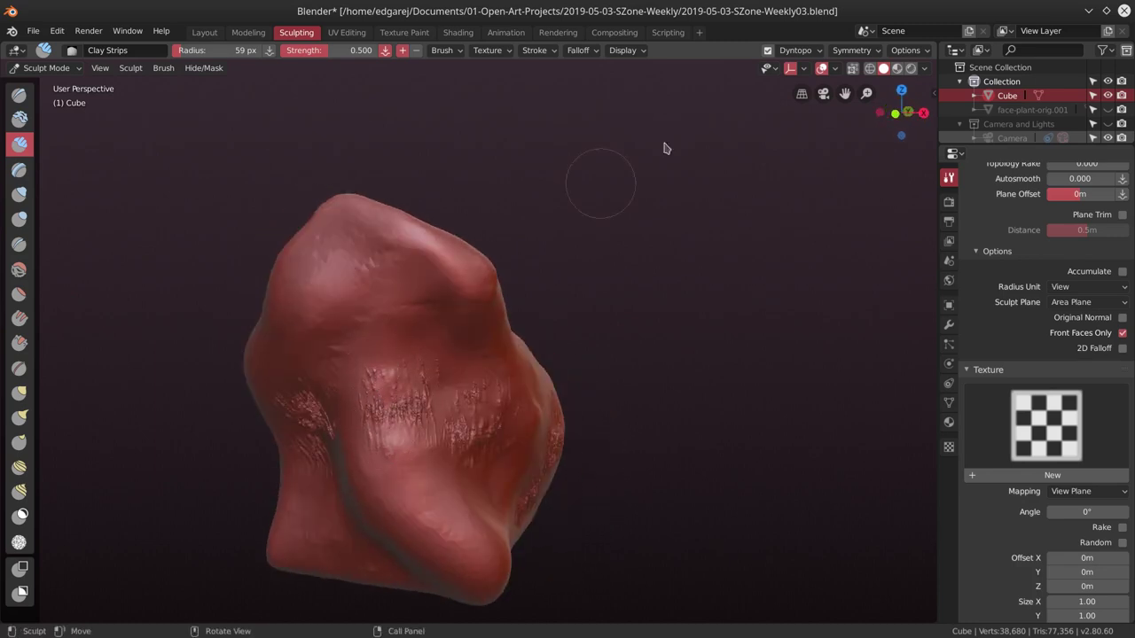
pyautogui.hotkey('ctrl', 'd')
pyautogui.moveTo(453, 431); pyautogui.dragTo(396, 417, button='middle')
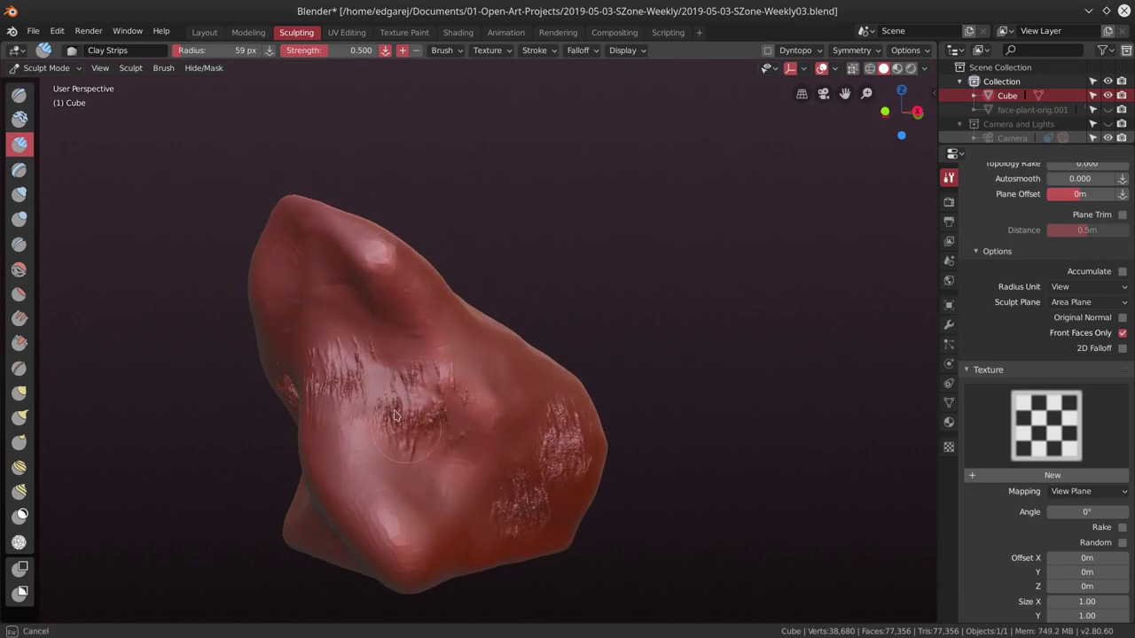
pyautogui.moveTo(346, 359); pyautogui.dragTo(447, 332, button='middle')
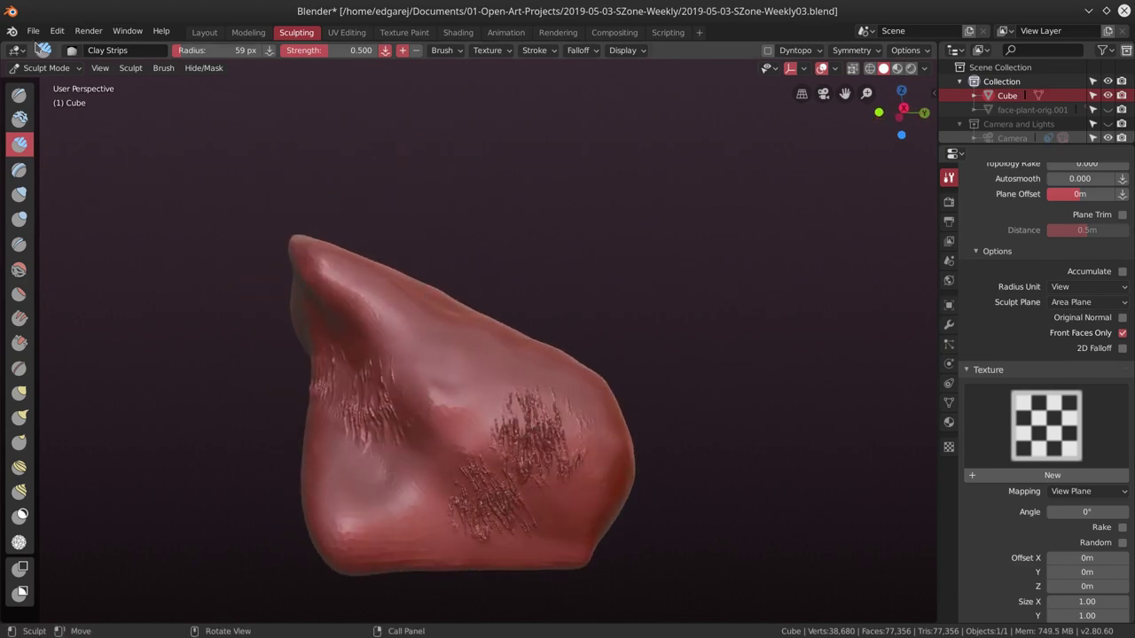
# Save the file and toggle dynamic topology from the header settings.
pyautogui.click(33, 32)
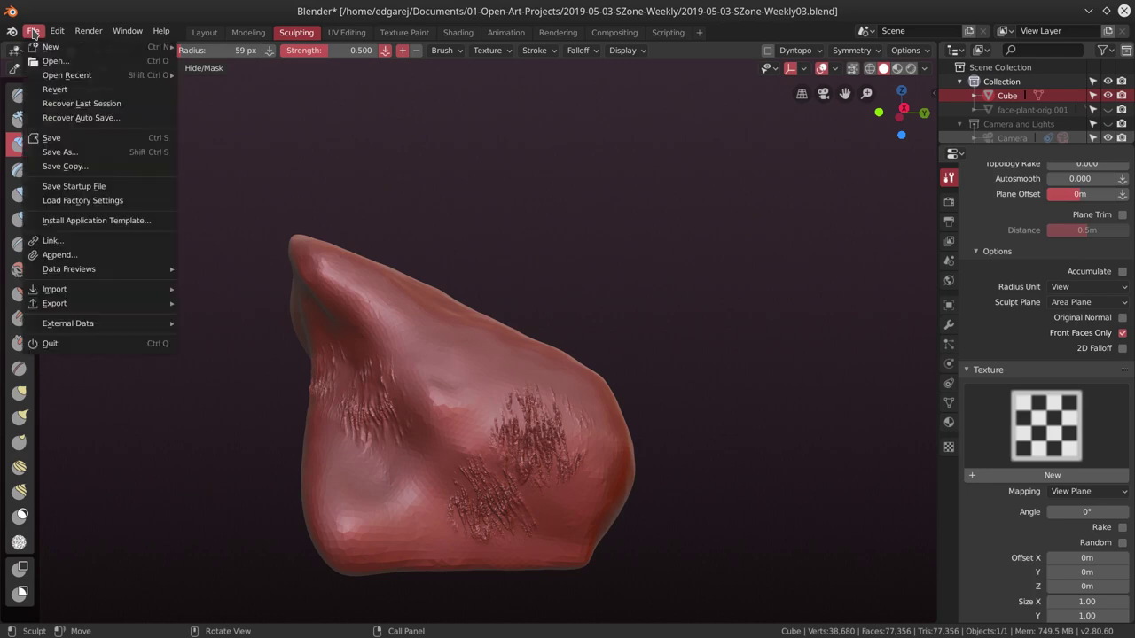
pyautogui.click(44, 141)
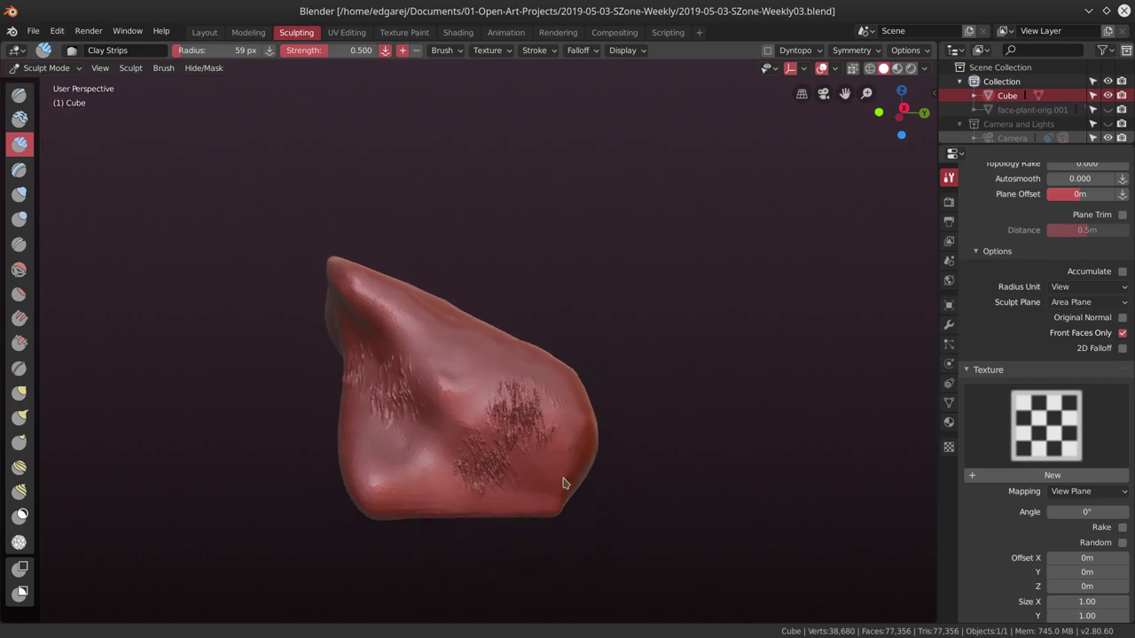
pyautogui.scroll(-3, 550, 383)
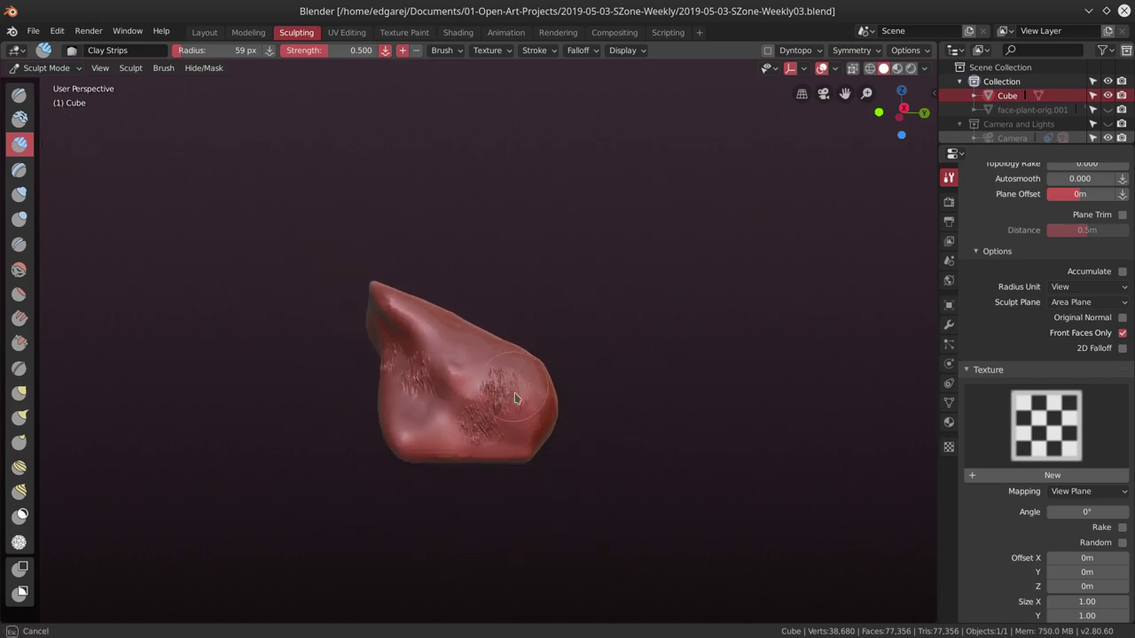
pyautogui.click(767, 50)
pyautogui.click(795, 49)
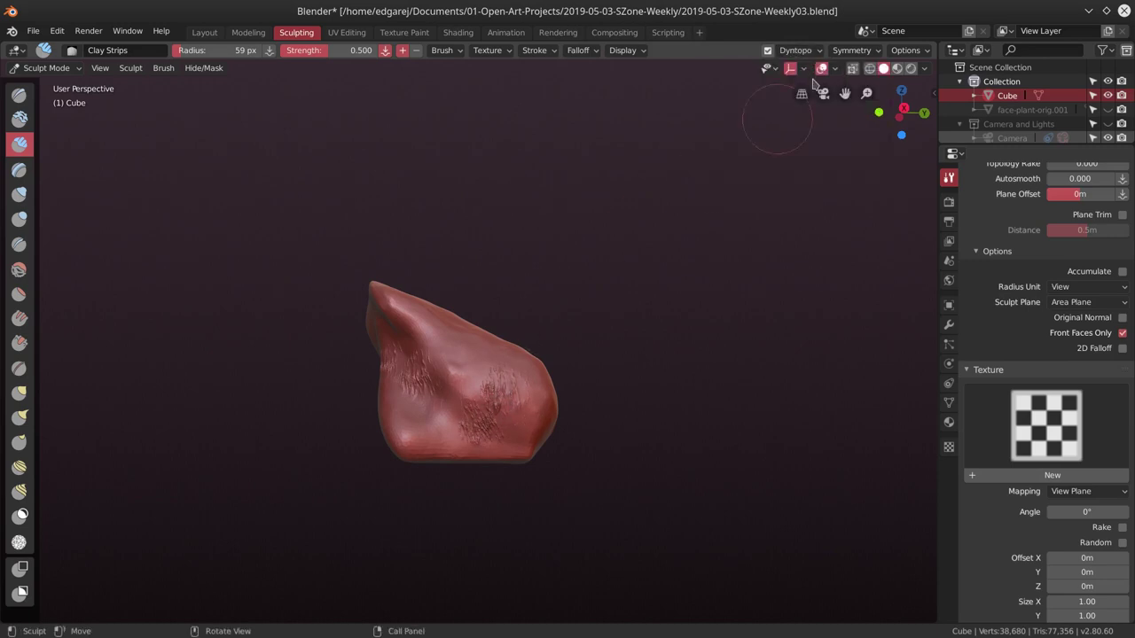
pyautogui.click(806, 50)
# Add a couple more clay-strip strokes to the mesh, then switch to the Layout workspace.
pyautogui.moveTo(489, 409); pyautogui.dragTo(473, 430)
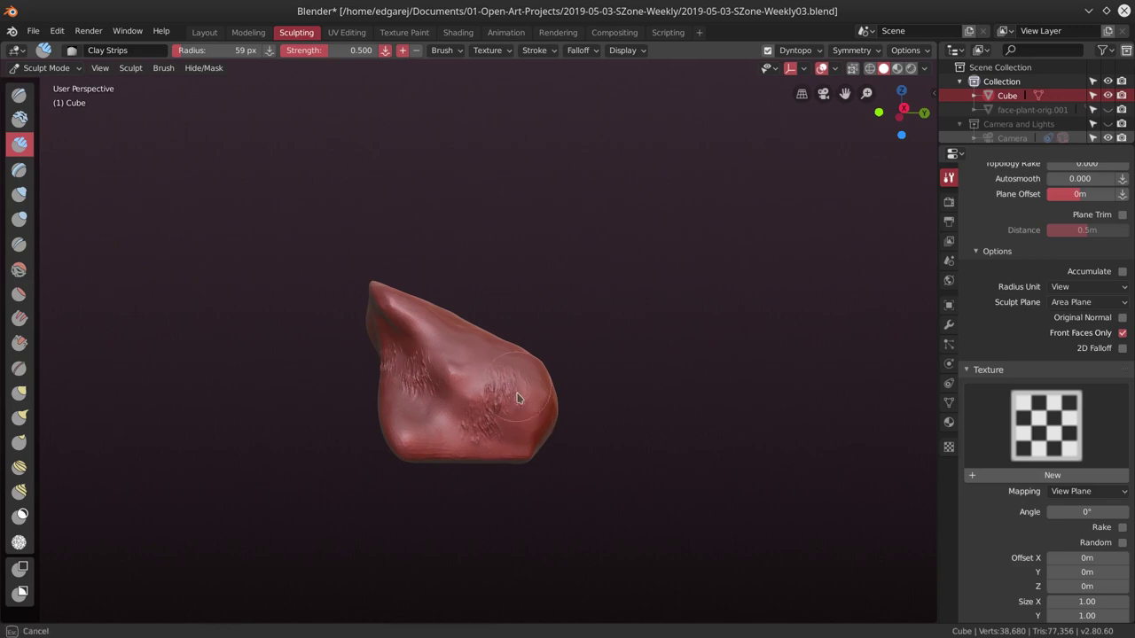
pyautogui.moveTo(492, 387); pyautogui.dragTo(510, 421)
pyautogui.moveTo(510, 421)
pyautogui.mouseDown(button='middle')
pyautogui.moveTo(437, 381)
pyautogui.moveTo(435, 359)
pyautogui.mouseUp(button='middle')
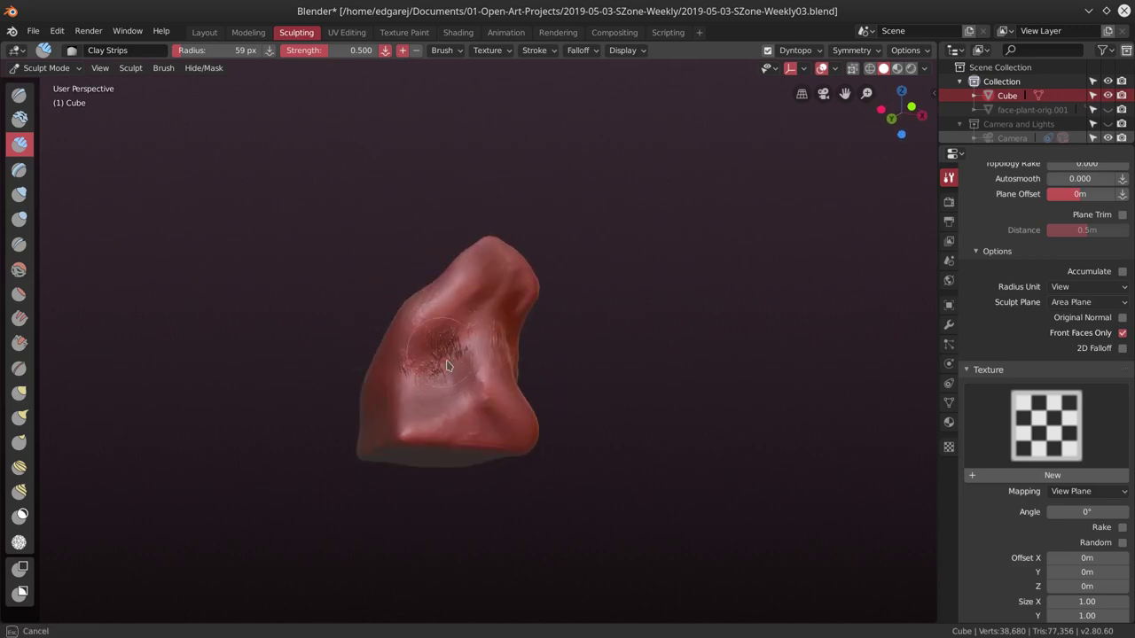
pyautogui.click(204, 31)
# Add a Decimate modifier to the rock at ratio 0.05 and apply it.
pyautogui.click(33, 31)
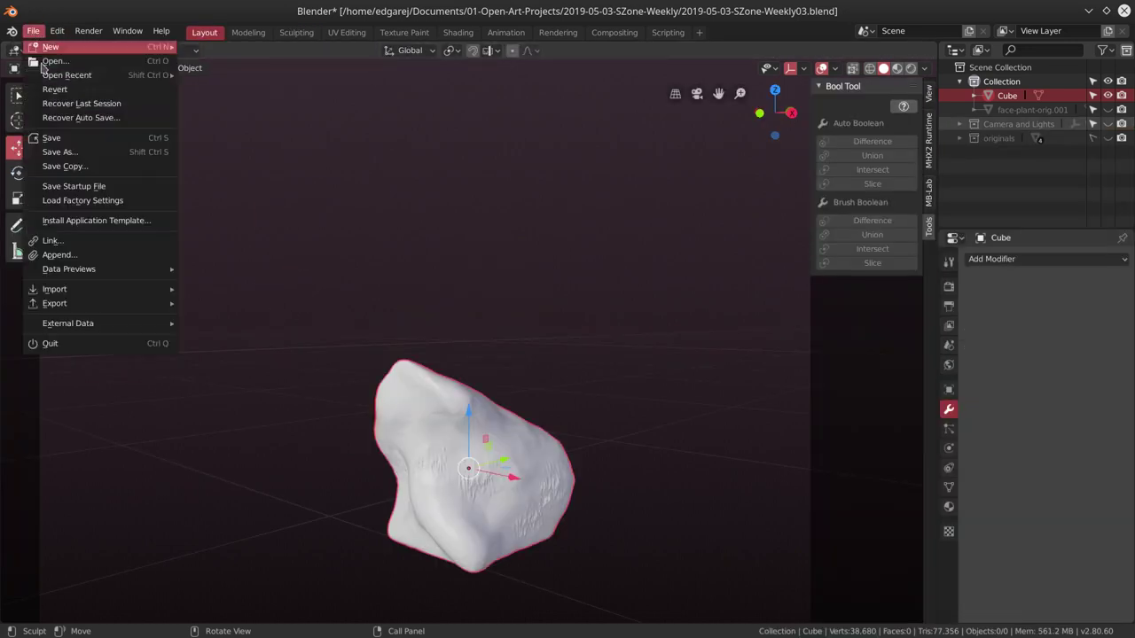
pyautogui.click(1002, 259)
pyautogui.click(834, 357)
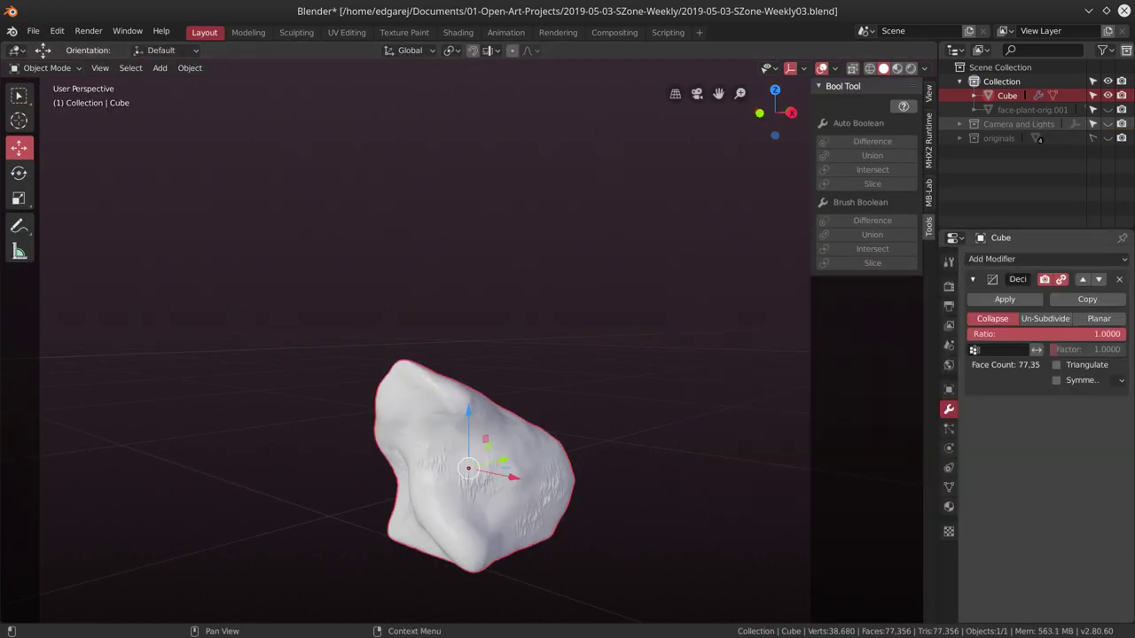
pyautogui.click(1019, 333)
pyautogui.write('0.05')
pyautogui.press('Return')
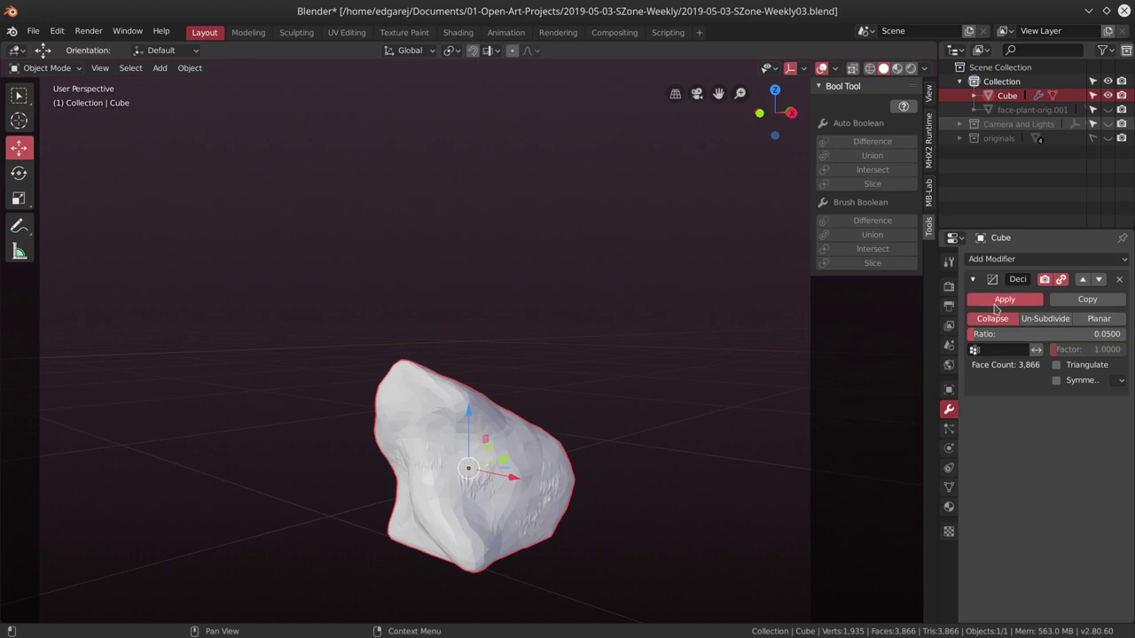
pyautogui.click(996, 302)
# Return to Sculpting, enable dynamic topology and resize the brush to 66 px.
pyautogui.click(296, 32)
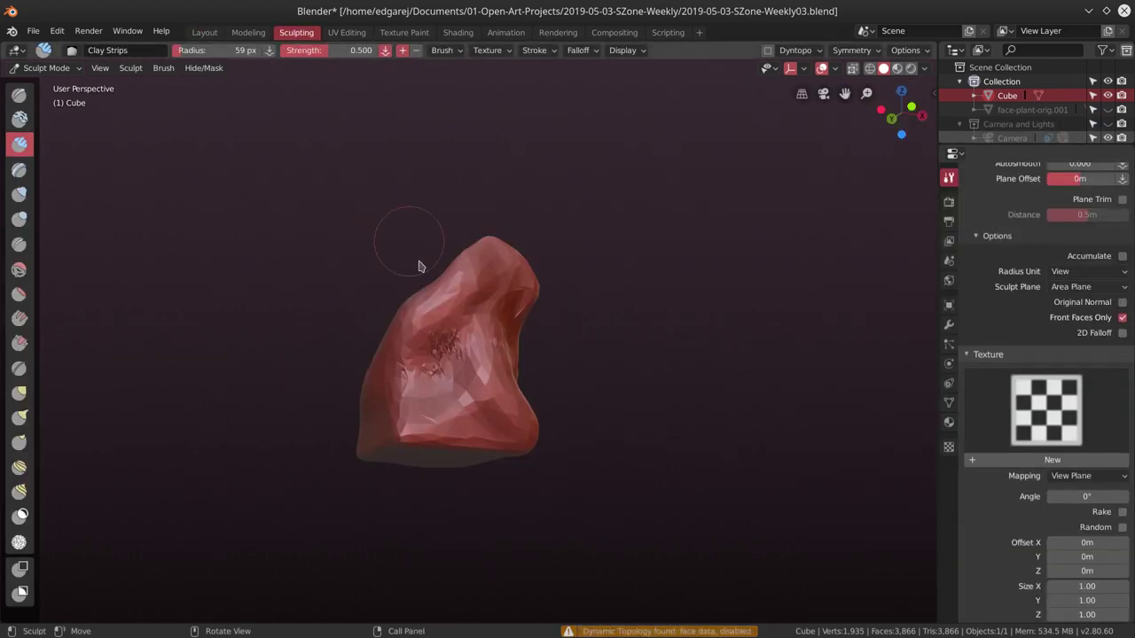
pyautogui.press('f')
pyautogui.click(447, 353)
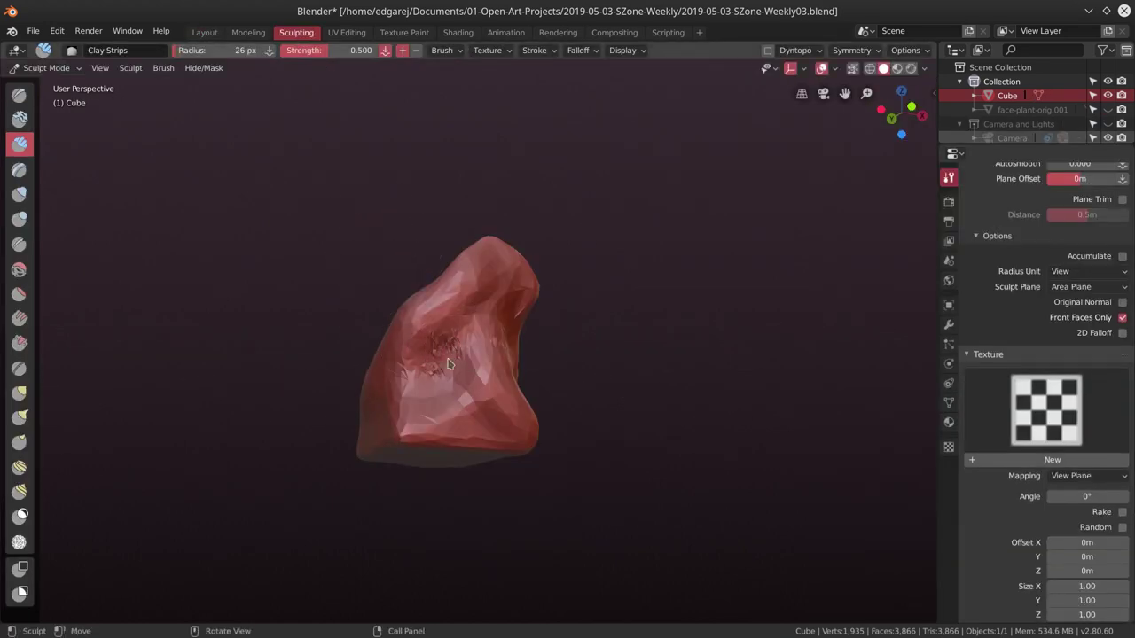
pyautogui.keyDown('ctrl'); pyautogui.moveTo(439, 354); pyautogui.dragTo(425, 366, button='middle'); pyautogui.keyUp('ctrl')
pyautogui.click(426, 347)
pyautogui.hotkey('ctrl', 'd')
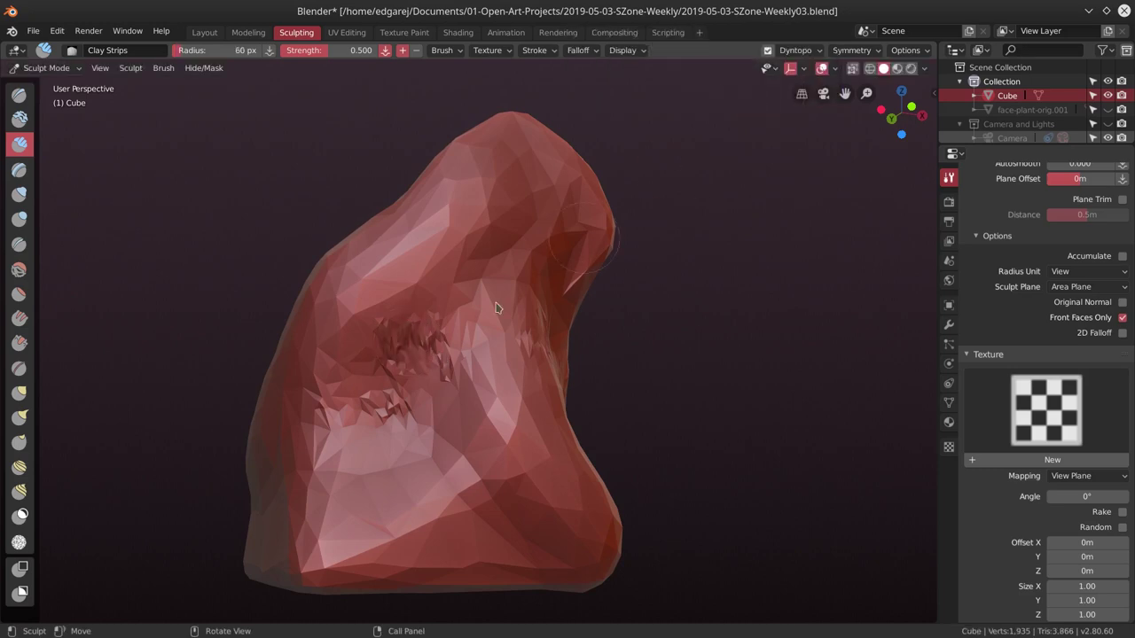
# Sculpt Clay Strips touch-ups over the rock's faceted surface from several angles.
pyautogui.moveTo(428, 331); pyautogui.dragTo(412, 343)
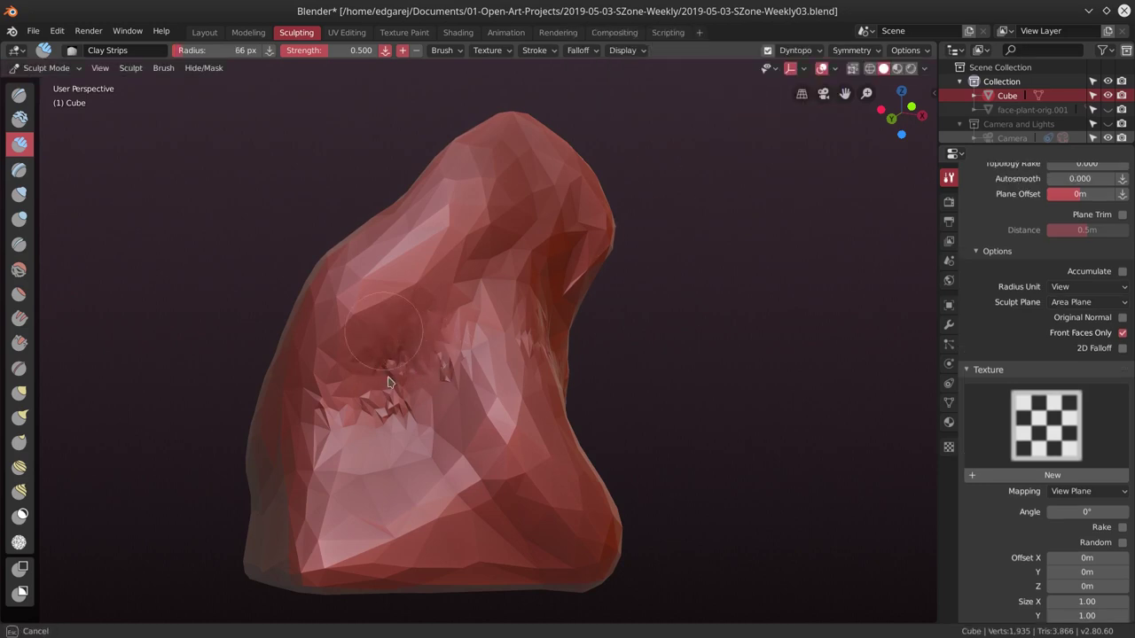
pyautogui.moveTo(388, 381); pyautogui.dragTo(390, 386)
pyautogui.moveTo(390, 386); pyautogui.dragTo(430, 357, button='middle')
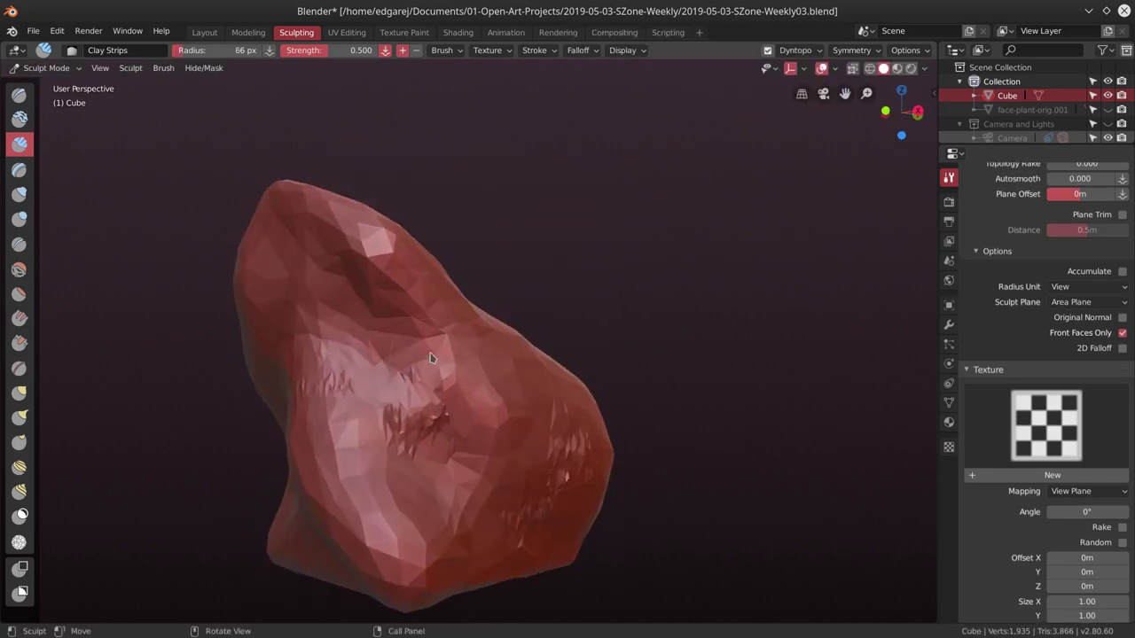
pyautogui.moveTo(430, 357); pyautogui.dragTo(440, 430)
pyautogui.moveTo(440, 431); pyautogui.dragTo(464, 384, button='middle')
pyautogui.moveTo(426, 379); pyautogui.dragTo(430, 418)
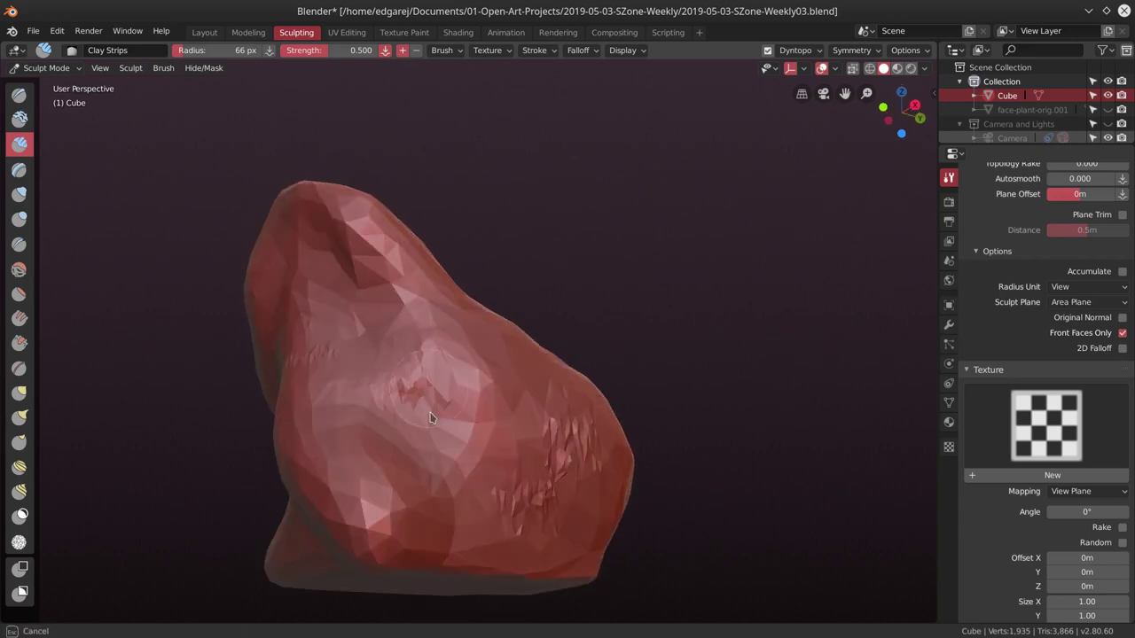
pyautogui.moveTo(430, 417); pyautogui.dragTo(456, 499, button='middle')
pyautogui.moveTo(510, 501); pyautogui.dragTo(513, 428)
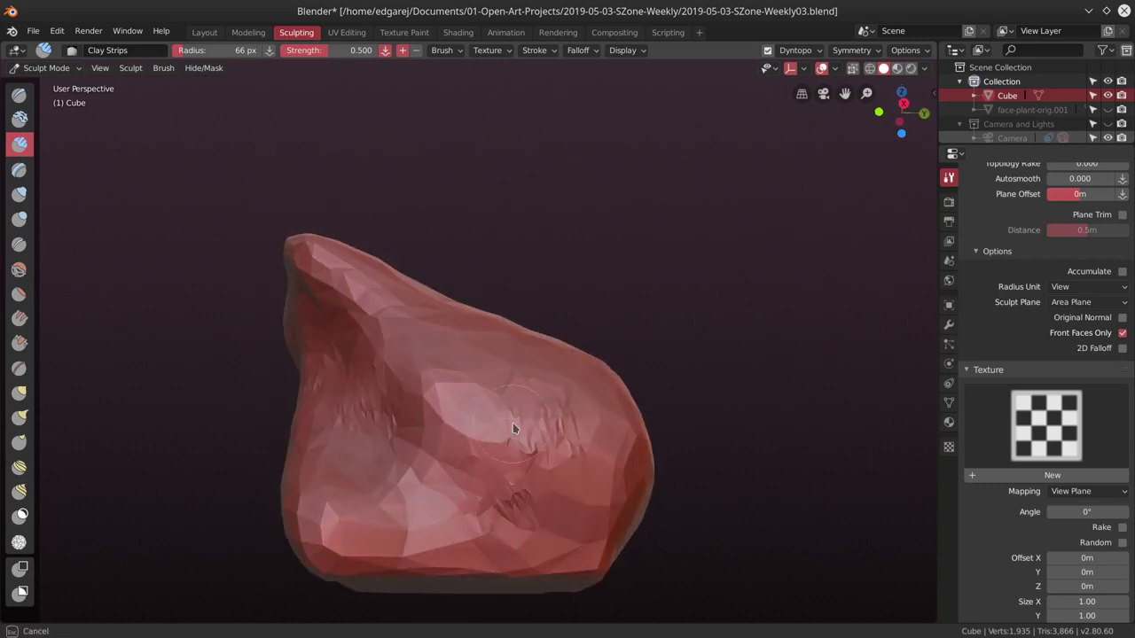
pyautogui.moveTo(512, 428); pyautogui.dragTo(514, 443, button='middle')
pyautogui.moveTo(514, 443); pyautogui.dragTo(510, 461)
pyautogui.moveTo(509, 461)
pyautogui.mouseDown(button='middle')
pyautogui.moveTo(461, 461)
pyautogui.moveTo(474, 452)
pyautogui.moveTo(461, 434)
pyautogui.moveTo(488, 461)
pyautogui.moveTo(520, 461)
pyautogui.moveTo(506, 398)
pyautogui.moveTo(435, 354)
pyautogui.moveTo(565, 423)
pyautogui.moveTo(700, 314)
pyautogui.moveTo(635, 413)
pyautogui.mouseUp(button='middle')
# Save the file, return to the Layout workspace and save again.
pyautogui.click(33, 31)
pyautogui.click(51, 142)
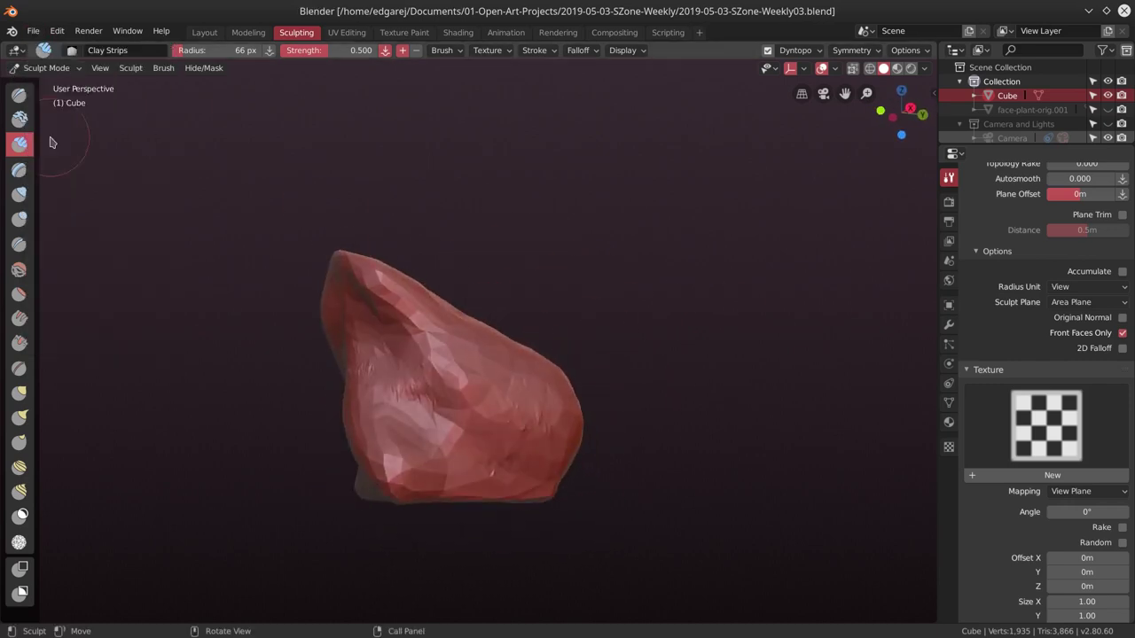
pyautogui.click(203, 32)
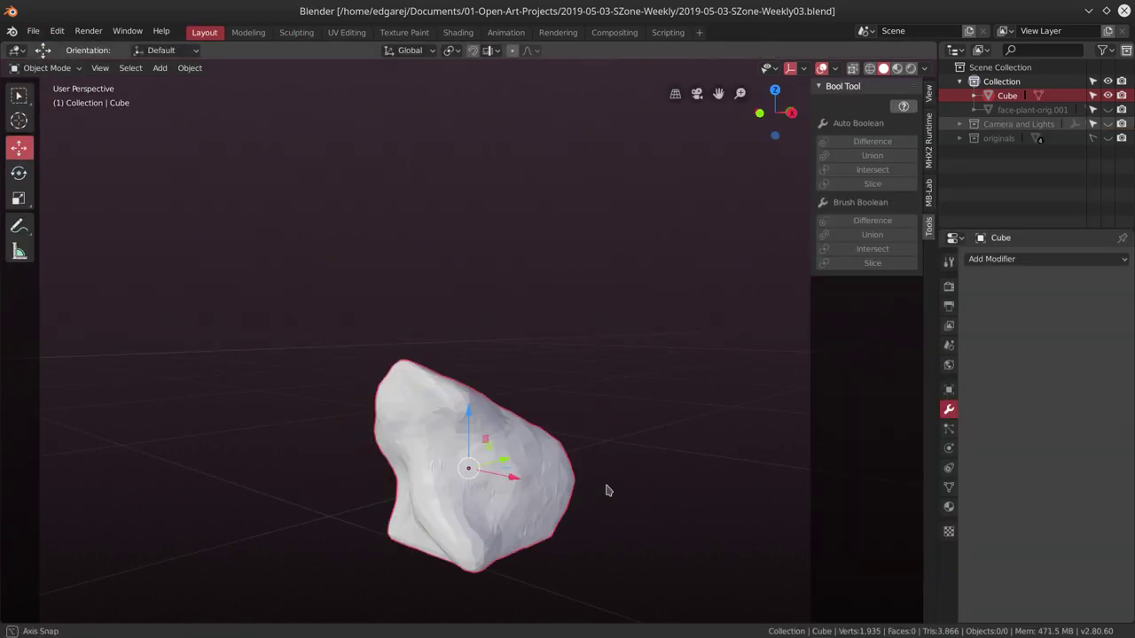
pyautogui.rightClick(548, 463)
pyautogui.moveTo(524, 400); pyautogui.dragTo(367, 335, button='middle')
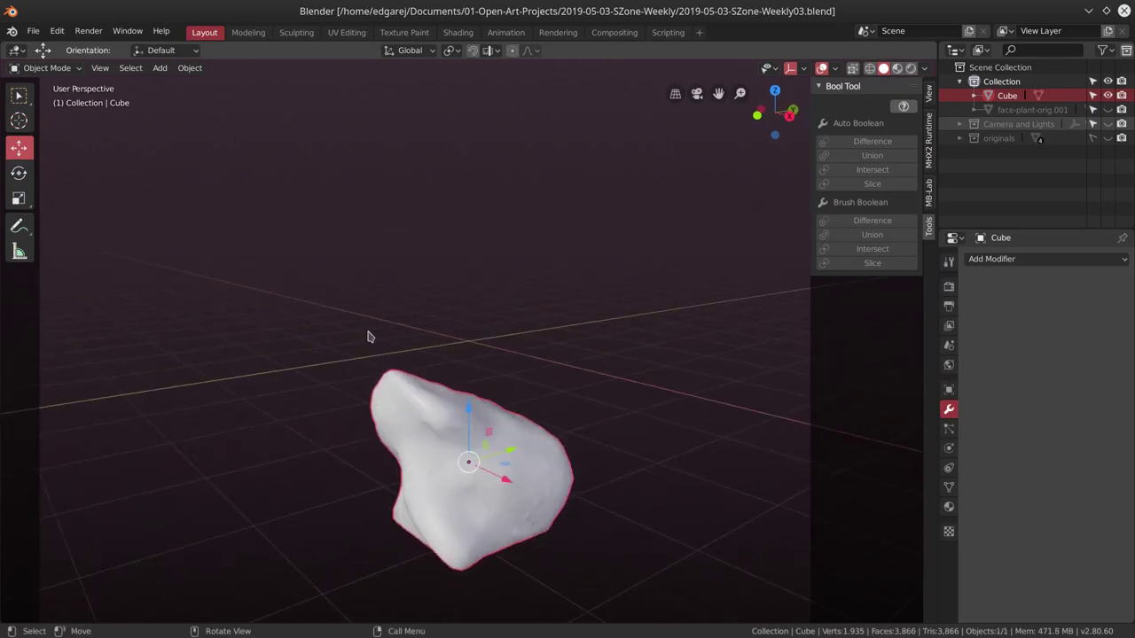
pyautogui.click(33, 30)
pyautogui.click(51, 139)
# Unhide the creature with Alt+H, inspect it on the rock, and save.
pyautogui.hotkey('alt', 'h')
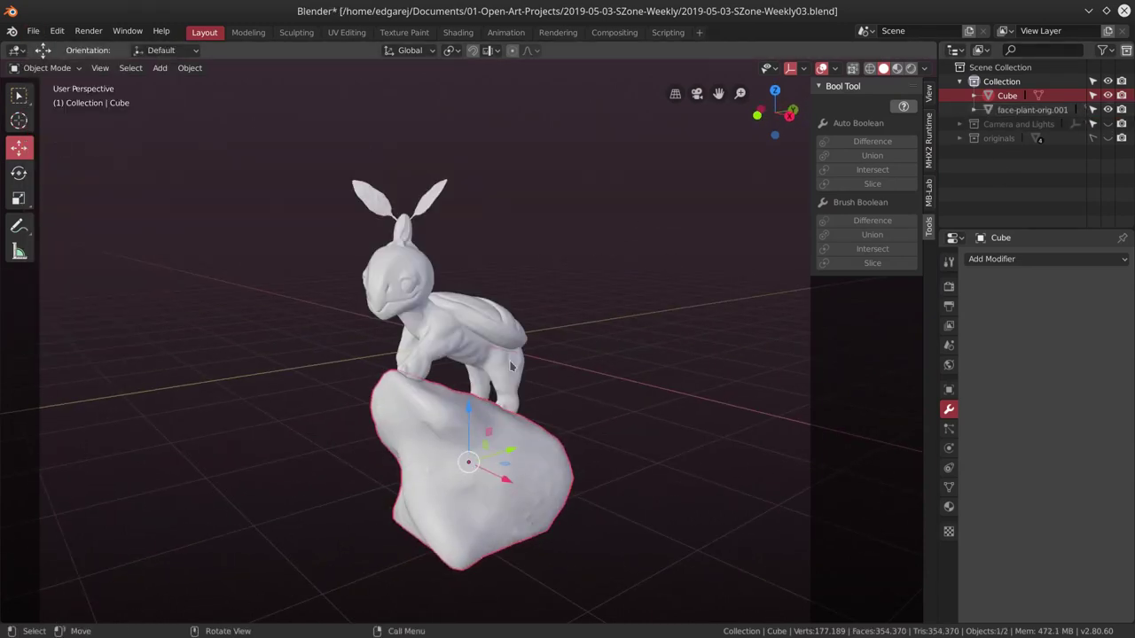
pyautogui.click(511, 365)
pyautogui.scroll(4, 585, 376)
pyautogui.moveTo(664, 390)
pyautogui.mouseDown(button='middle')
pyautogui.moveTo(575, 373)
pyautogui.moveTo(689, 384)
pyautogui.mouseUp(button='middle')
pyautogui.scroll(-2, 702, 398)
pyautogui.click(702, 398)
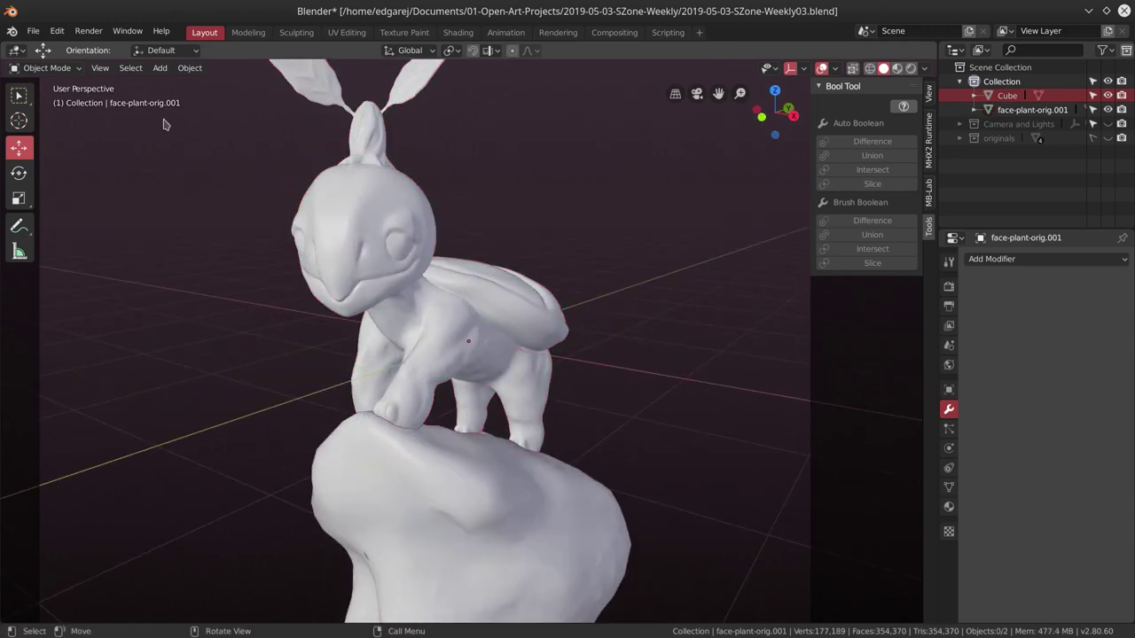
pyautogui.click(33, 30)
pyautogui.click(51, 139)
# Save the scene as 2019-05-03-SZone-Weekly04.blend and select the creature.
pyautogui.click(33, 30)
pyautogui.click(59, 152)
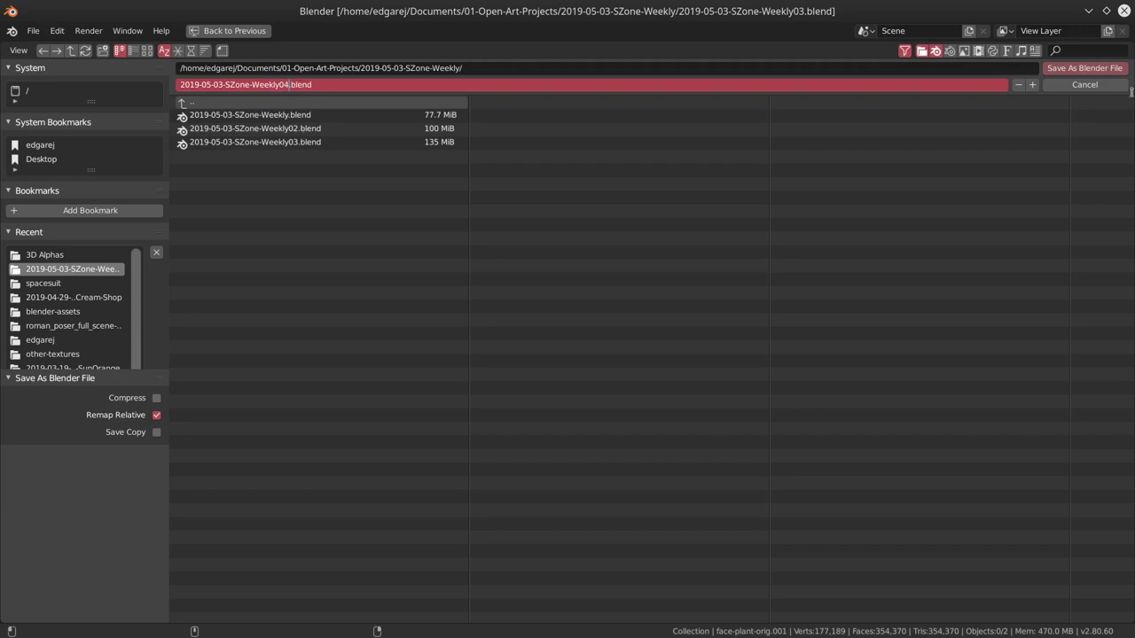
pyautogui.click(1083, 67)
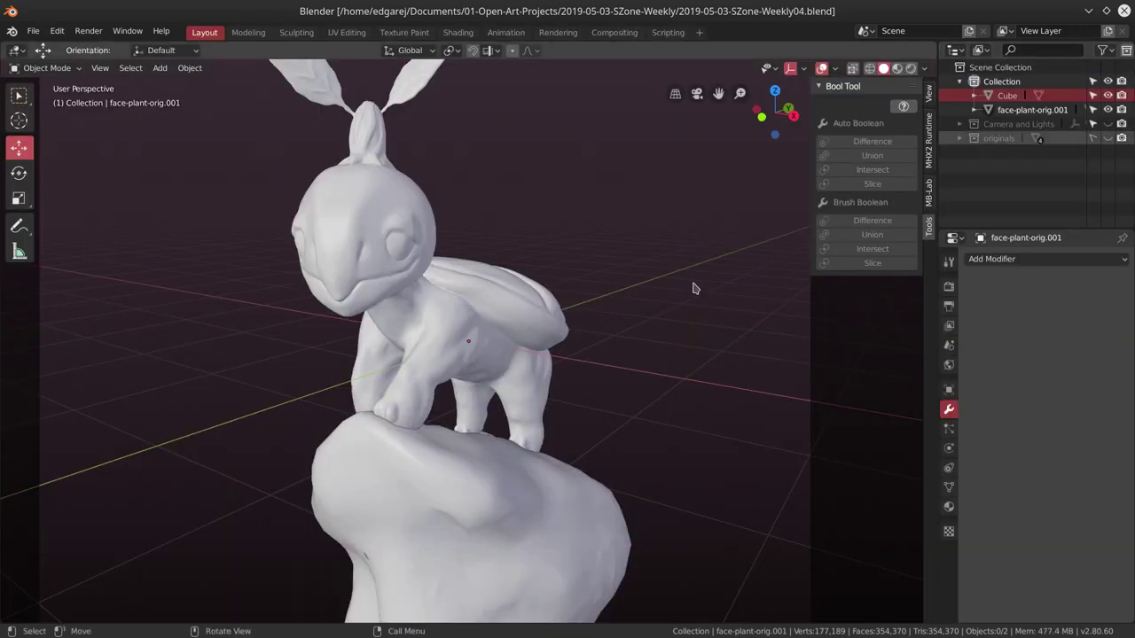
pyautogui.click(504, 297)
# Apply a Decimate modifier at ratio 0.3 to the creature and save.
pyautogui.click(1046, 259)
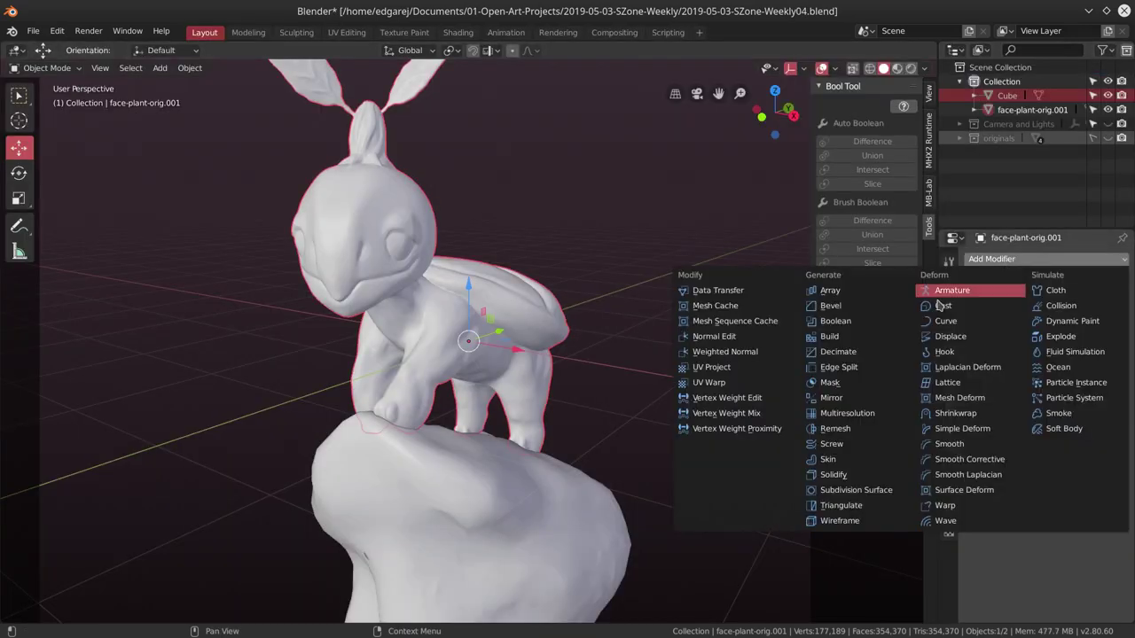
pyautogui.click(851, 356)
pyautogui.click(1047, 335)
pyautogui.write('.3')
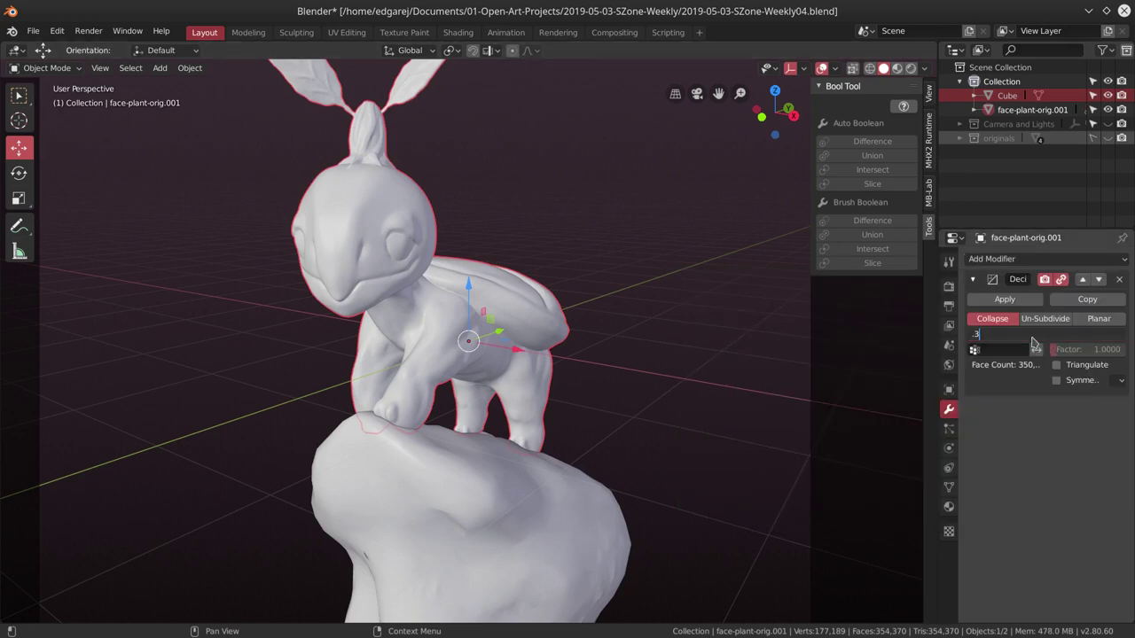
pyautogui.press('Return')
pyautogui.click(1005, 301)
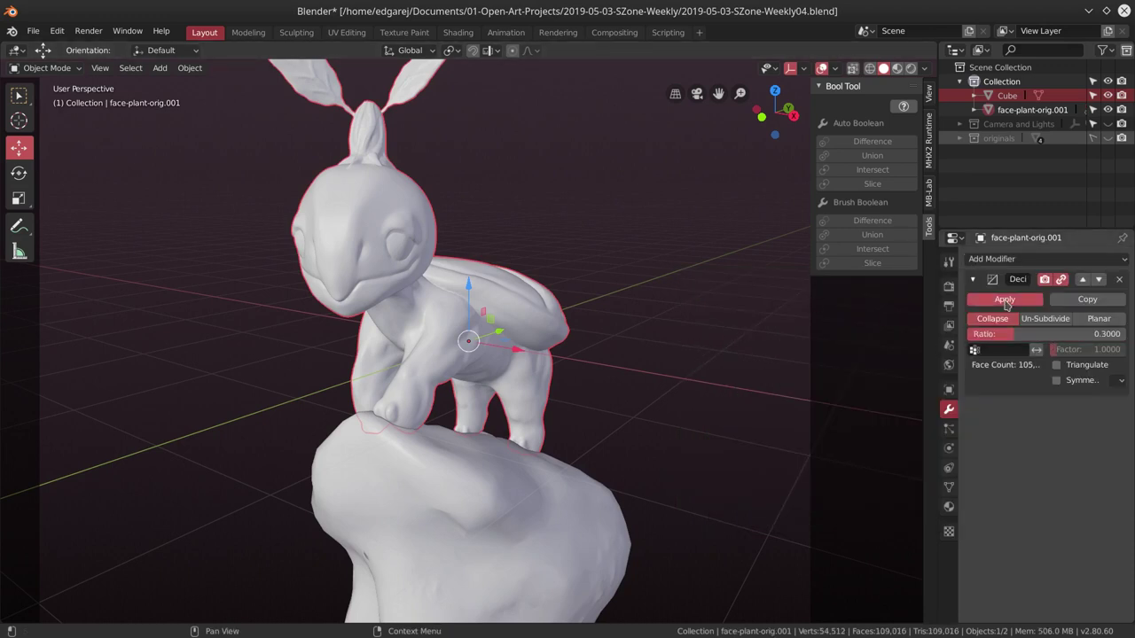
pyautogui.click(33, 31)
pyautogui.click(98, 138)
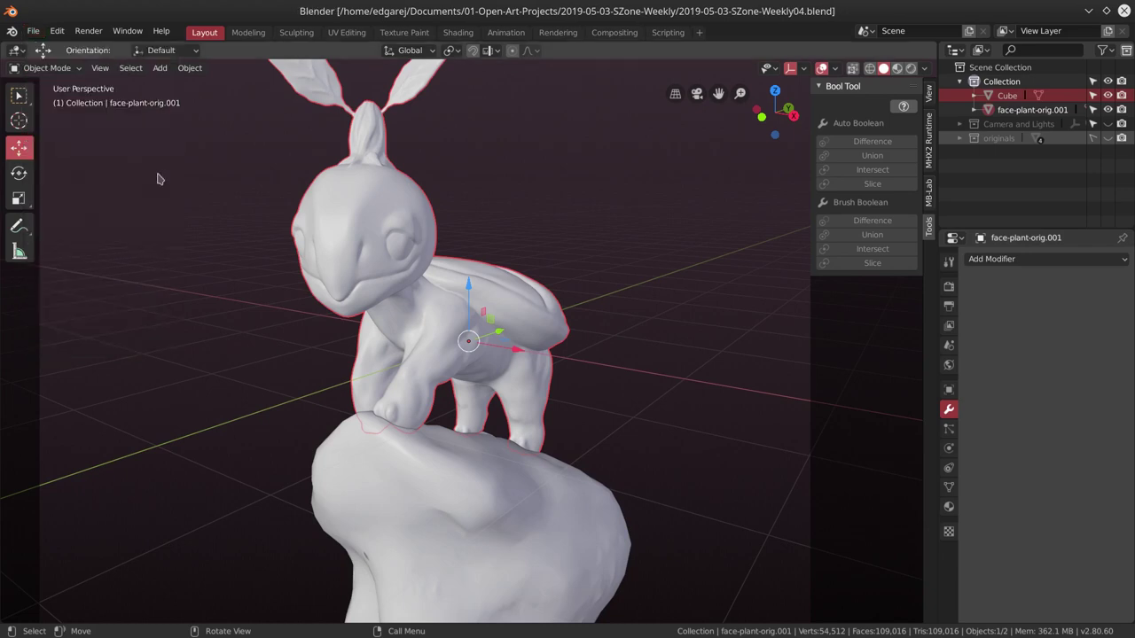
# Check the rock and creature by toggling their visibility, then save the file.
pyautogui.click(584, 522)
pyautogui.click(546, 329)
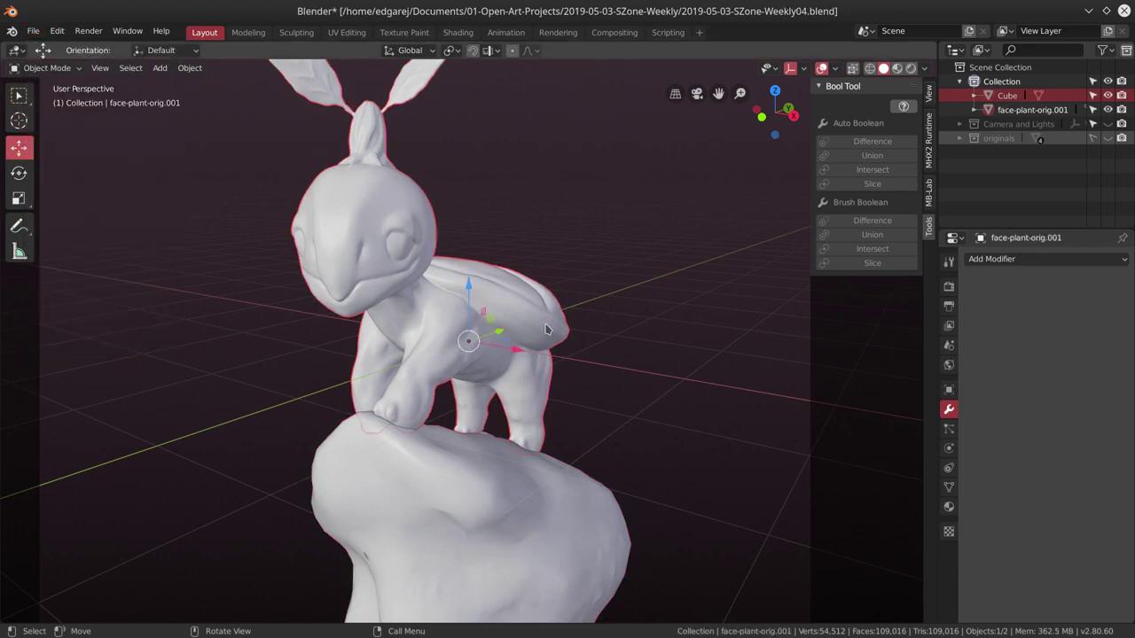
pyautogui.click(561, 514)
pyautogui.click(548, 367)
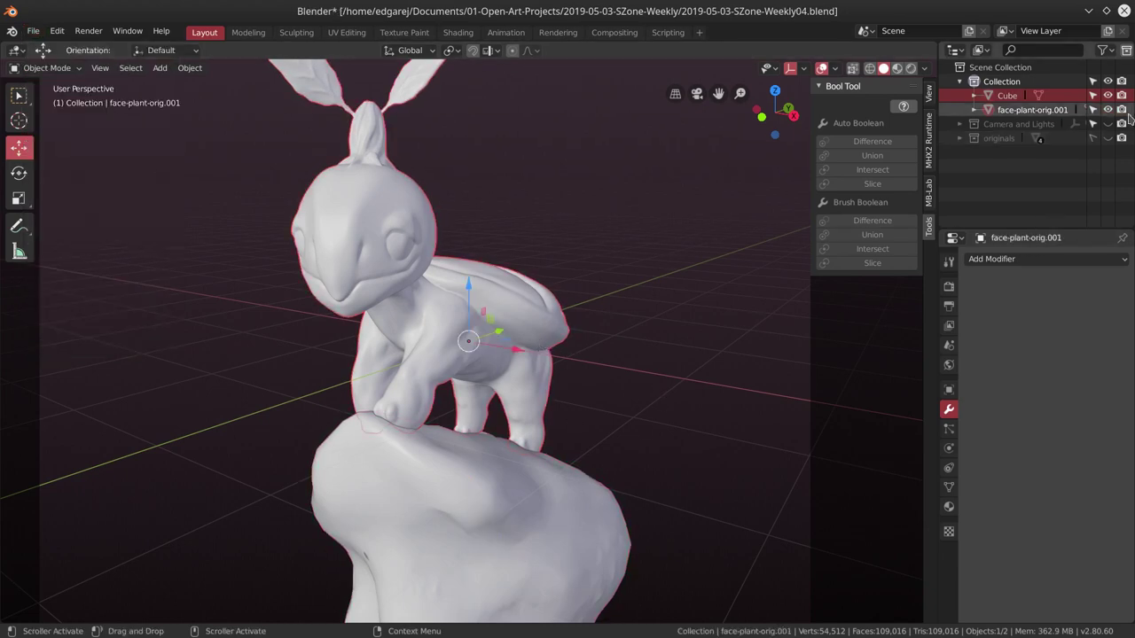
pyautogui.click(1107, 96)
pyautogui.click(1107, 96)
pyautogui.click(1107, 110)
pyautogui.click(1107, 110)
pyautogui.moveTo(715, 380)
pyautogui.mouseDown(button='middle')
pyautogui.moveTo(593, 375)
pyautogui.moveTo(760, 377)
pyautogui.moveTo(676, 354)
pyautogui.moveTo(683, 319)
pyautogui.moveTo(682, 416)
pyautogui.mouseUp(button='middle')
pyautogui.click(33, 30)
pyautogui.click(53, 118)
# Inspect the creature in Sculpting with a 48 px brush, then return to Layout.
pyautogui.click(295, 33)
pyautogui.moveTo(626, 286)
pyautogui.mouseDown(button='middle')
pyautogui.moveTo(662, 395)
pyautogui.moveTo(631, 388)
pyautogui.moveTo(687, 366)
pyautogui.mouseUp(button='middle')
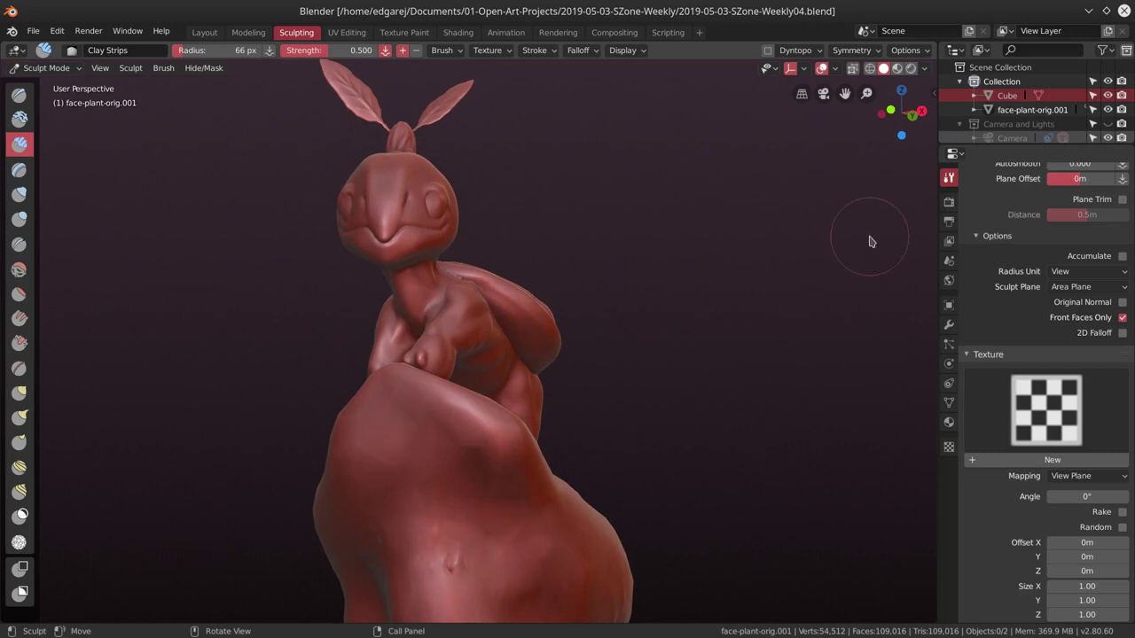
pyautogui.press('f')
pyautogui.click(453, 540)
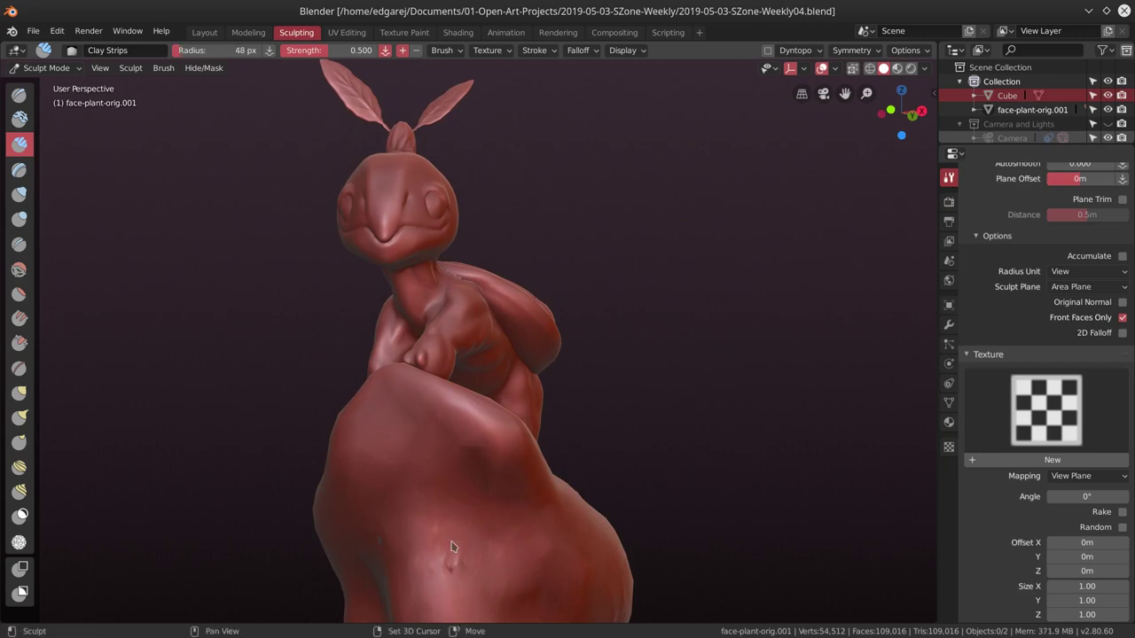
pyautogui.moveTo(452, 540)
pyautogui.mouseDown(button='middle')
pyautogui.moveTo(409, 511)
pyautogui.moveTo(440, 522)
pyautogui.mouseUp(button='middle')
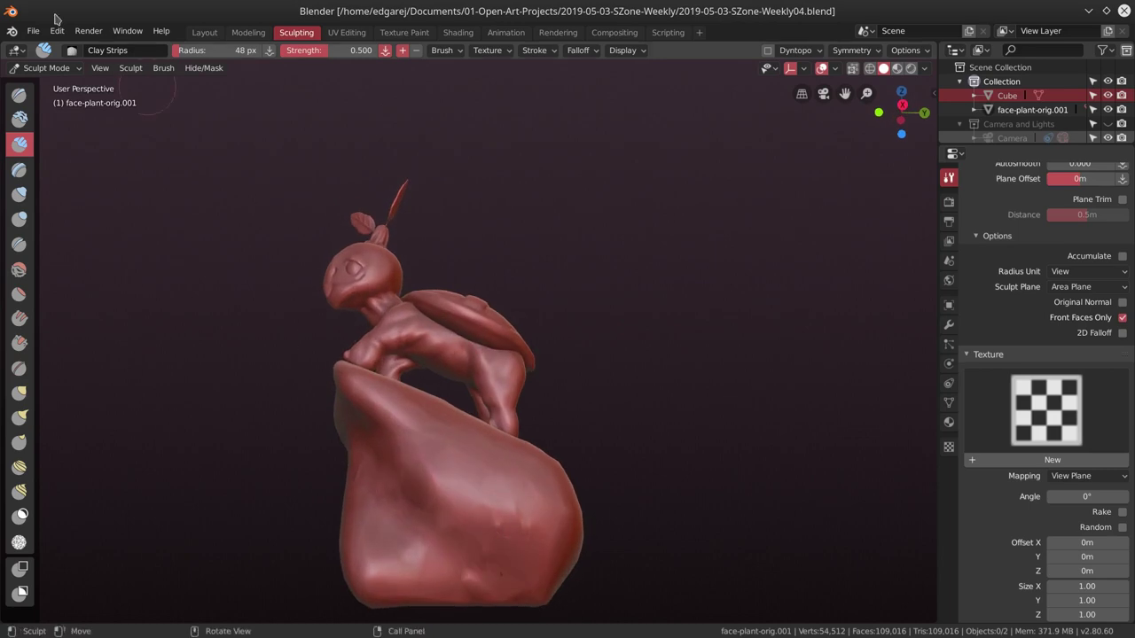
pyautogui.click(32, 31)
pyautogui.moveTo(583, 274); pyautogui.dragTo(654, 313, button='middle')
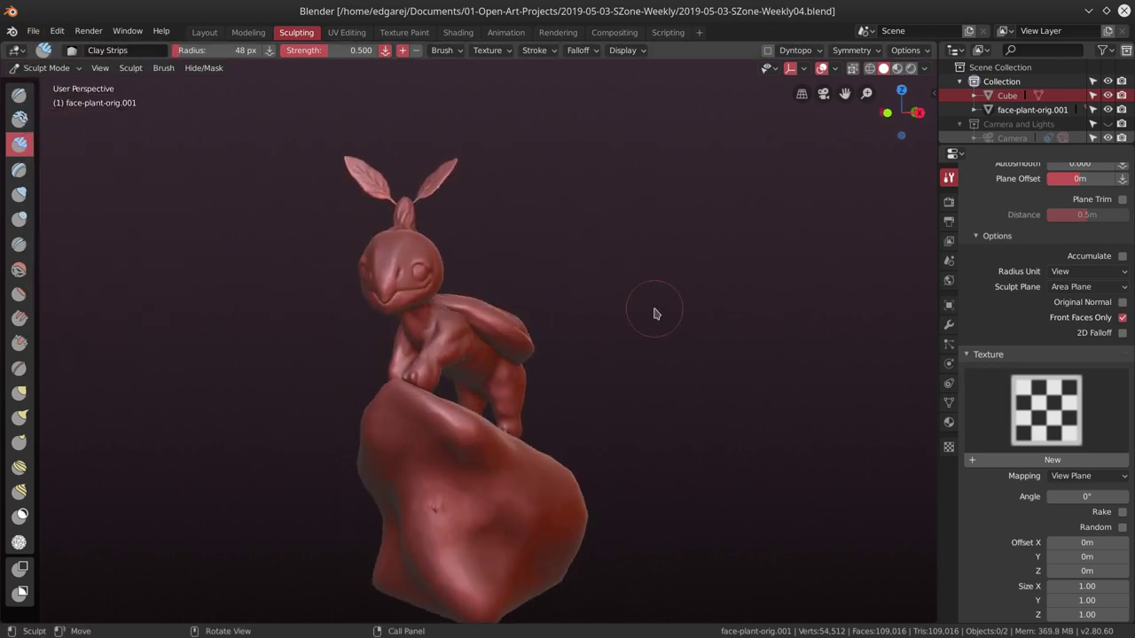
pyautogui.click(203, 32)
pyautogui.click(470, 496)
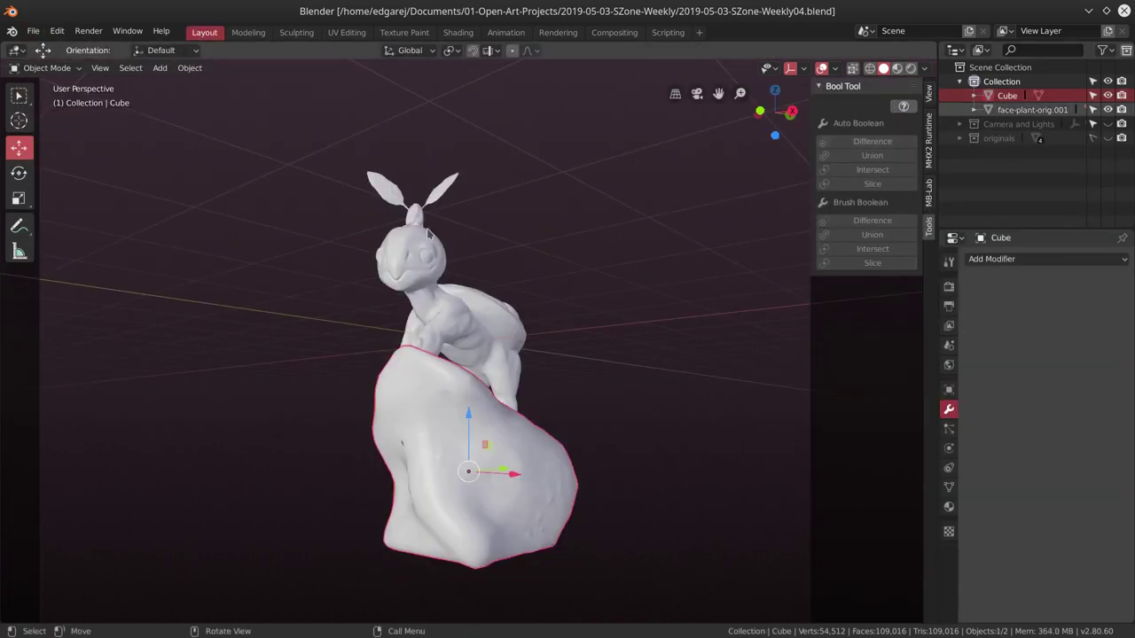
pyautogui.click(293, 33)
pyautogui.moveTo(515, 425)
pyautogui.mouseDown(button='middle')
pyautogui.moveTo(577, 469)
pyautogui.moveTo(470, 544)
pyautogui.moveTo(528, 577)
pyautogui.moveTo(567, 447)
pyautogui.mouseUp(button='middle')
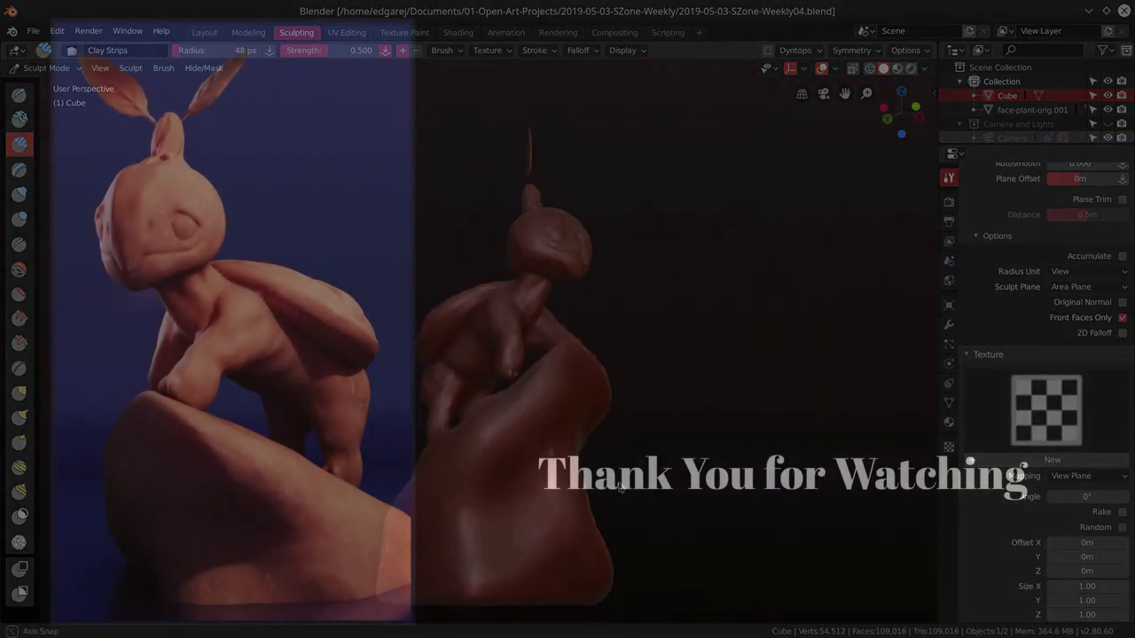